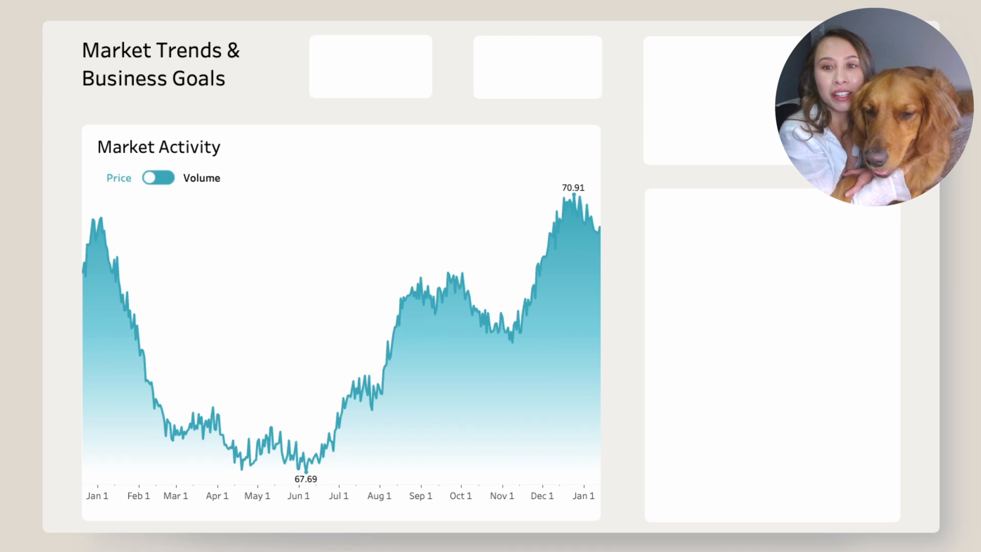
- Try the finished Market Activity chart's Price/Volume toggle and This Month, This Year and Last Year range buttons
{"action": "left_click", "coordinate": [162, 179]}
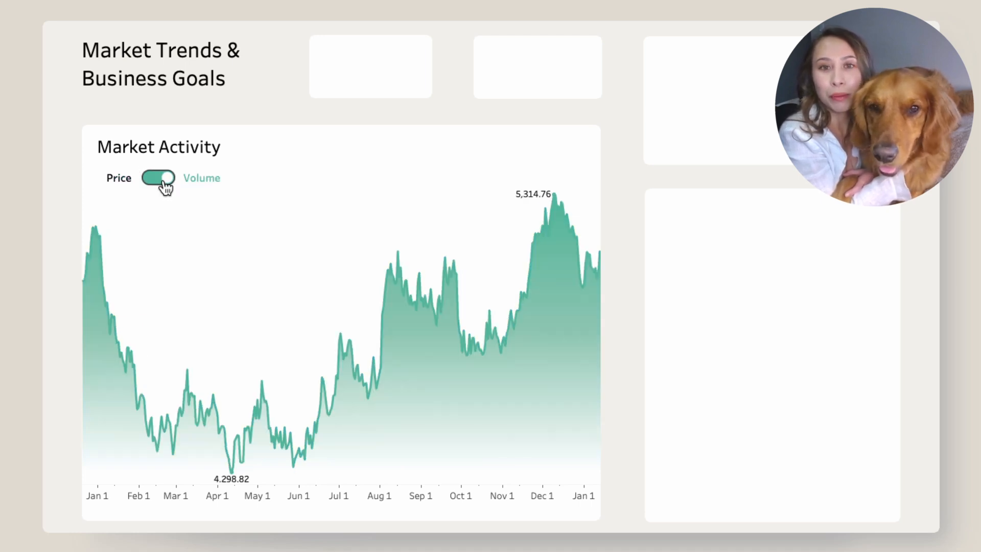
{"action": "left_click", "coordinate": [163, 179]}
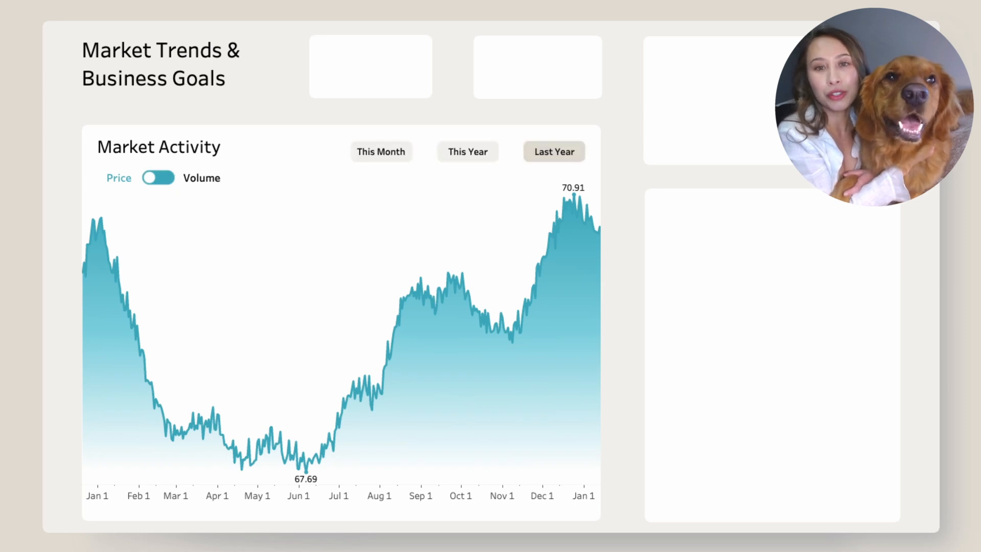
{"action": "left_click", "coordinate": [403, 159]}
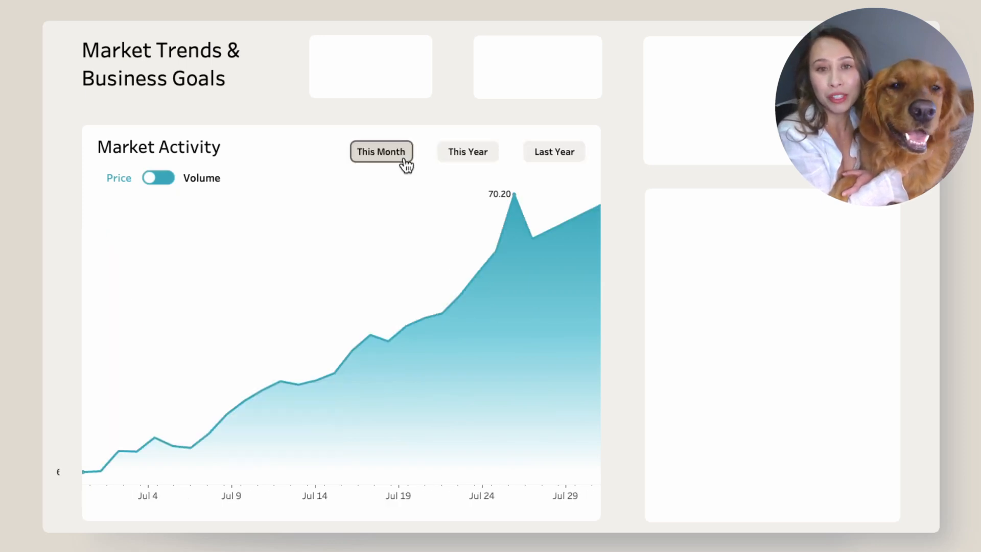
{"action": "left_click", "coordinate": [454, 158]}
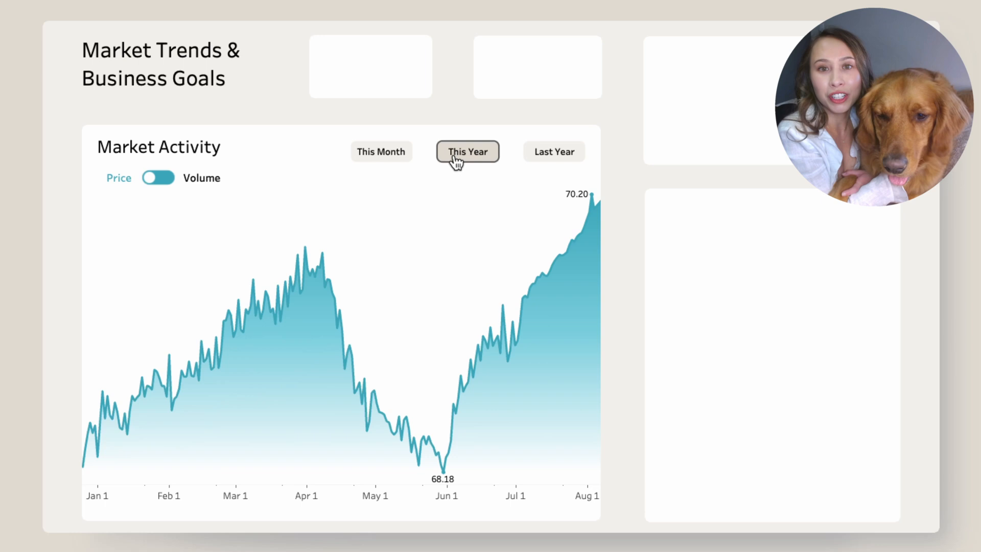
{"action": "left_click", "coordinate": [541, 159]}
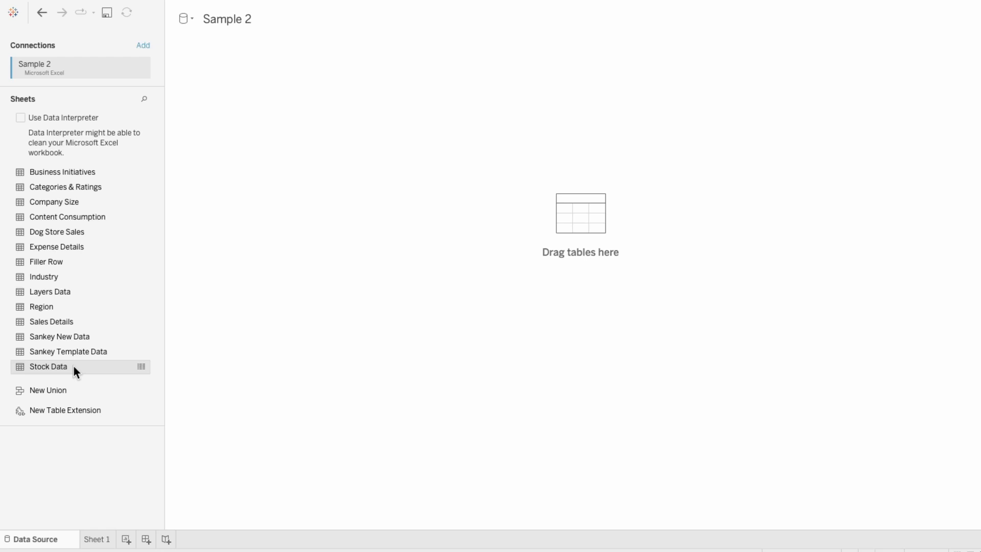
- Add the Stock Data table to the data source and open the first worksheet
{"action": "left_click_drag", "start_coordinate": [74, 367], "coordinate": [311, 292]}
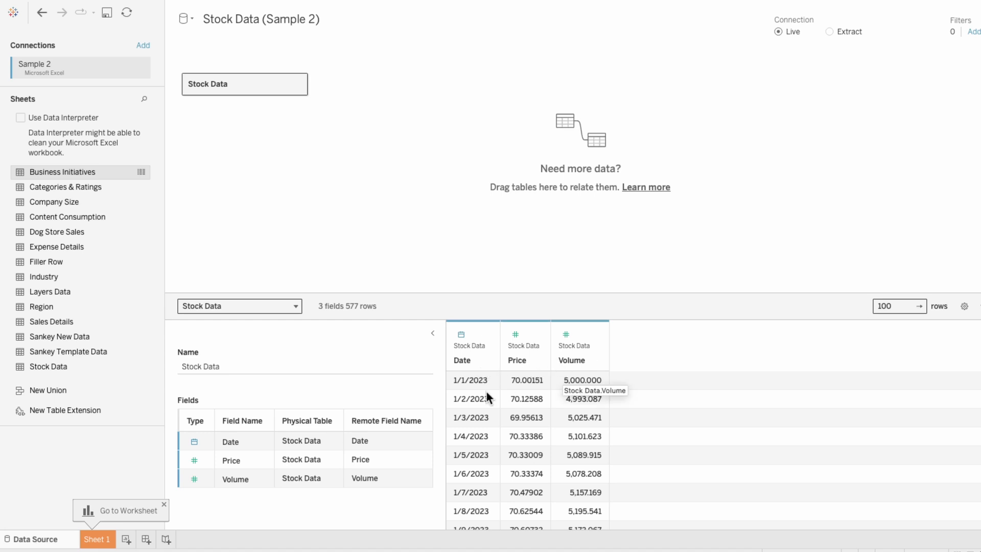
{"action": "left_click", "coordinate": [98, 539]}
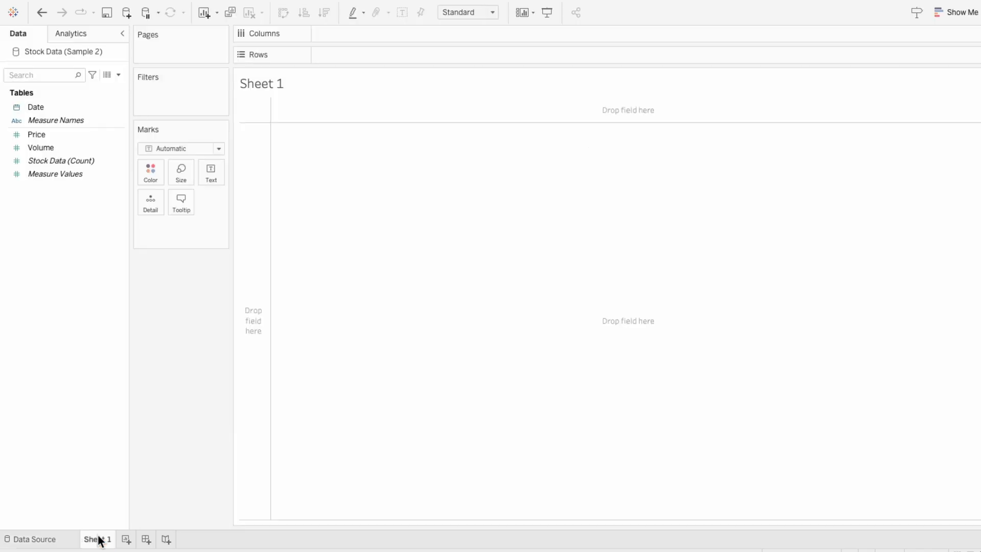
- Rename the worksheet as Background
{"action": "double_click", "coordinate": [98, 538]}
{"action": "type", "text": "Background"}
{"action": "key", "text": "Return"}
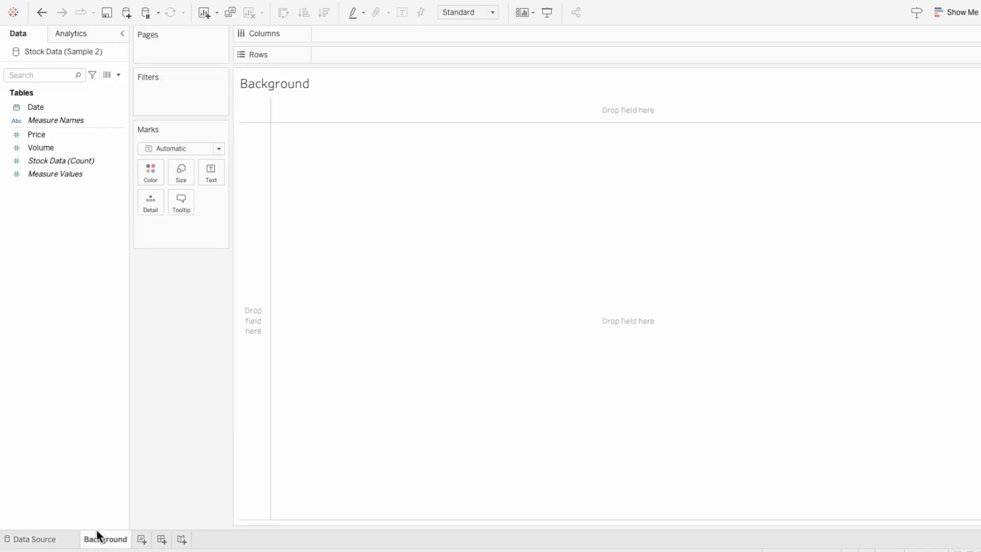
- Create a calculated field named Box whose formula is an empty string ""
{"action": "left_click", "coordinate": [119, 75]}
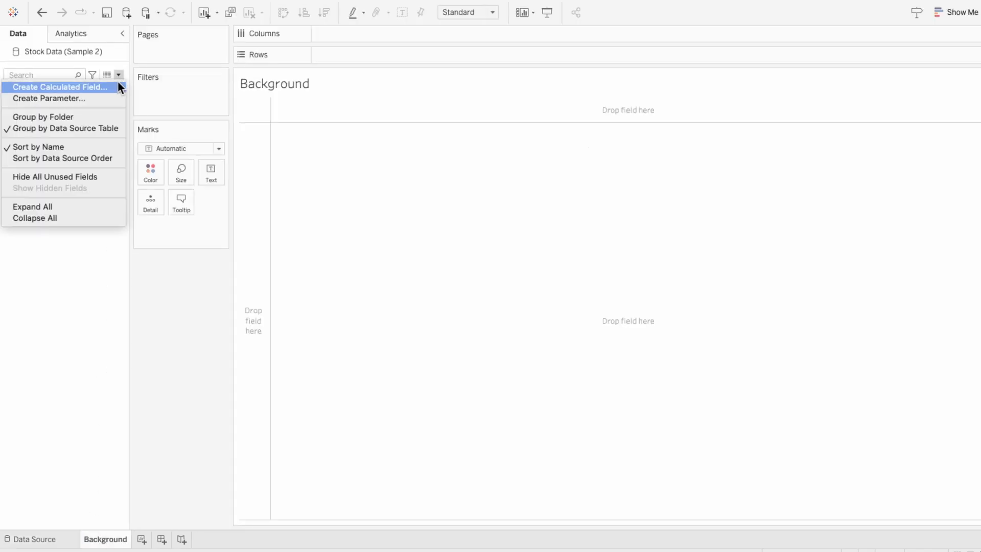
{"action": "left_click", "coordinate": [118, 82]}
{"action": "type", "text": "Box"}
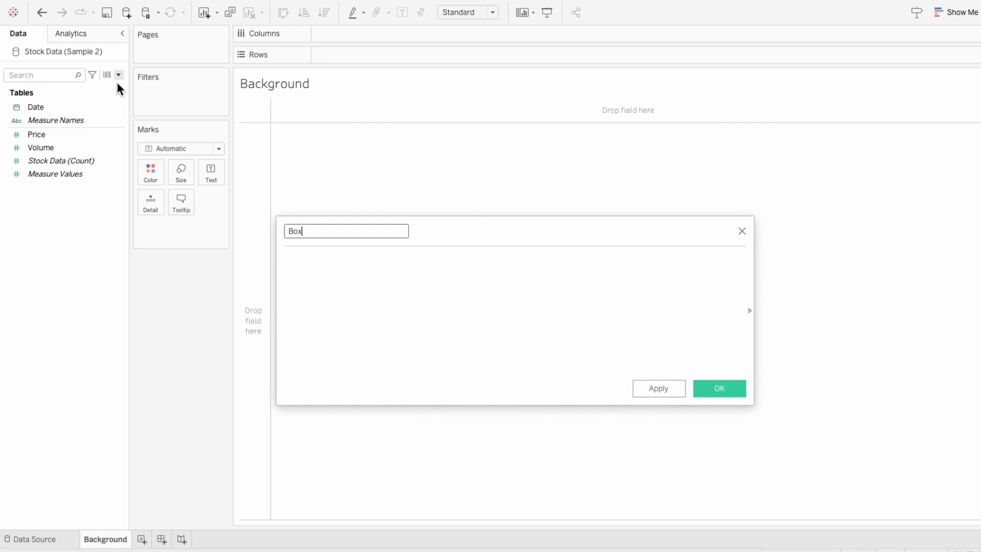
{"action": "key", "text": "Tab"}
{"action": "type", "text": "\"\""}
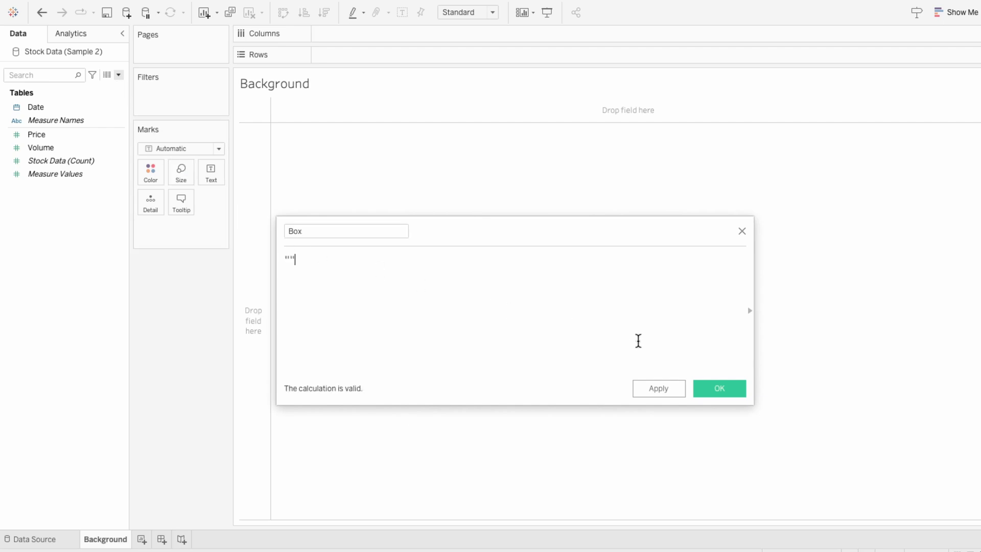
{"action": "left_click", "coordinate": [722, 387]}
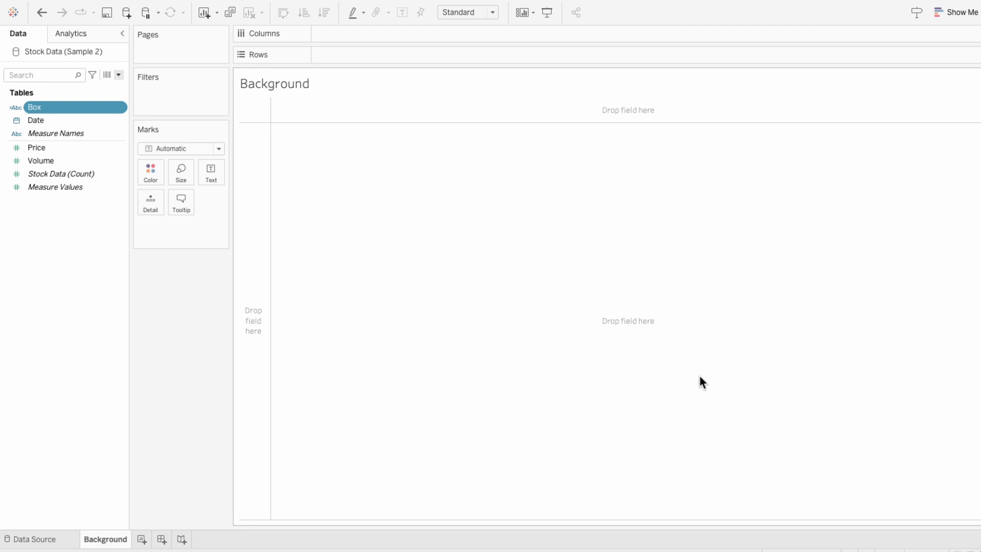
- Place the Box field on the Marks card and set it as the label
{"action": "left_click_drag", "start_coordinate": [67, 107], "coordinate": [175, 231]}
{"action": "left_click", "coordinate": [147, 228]}
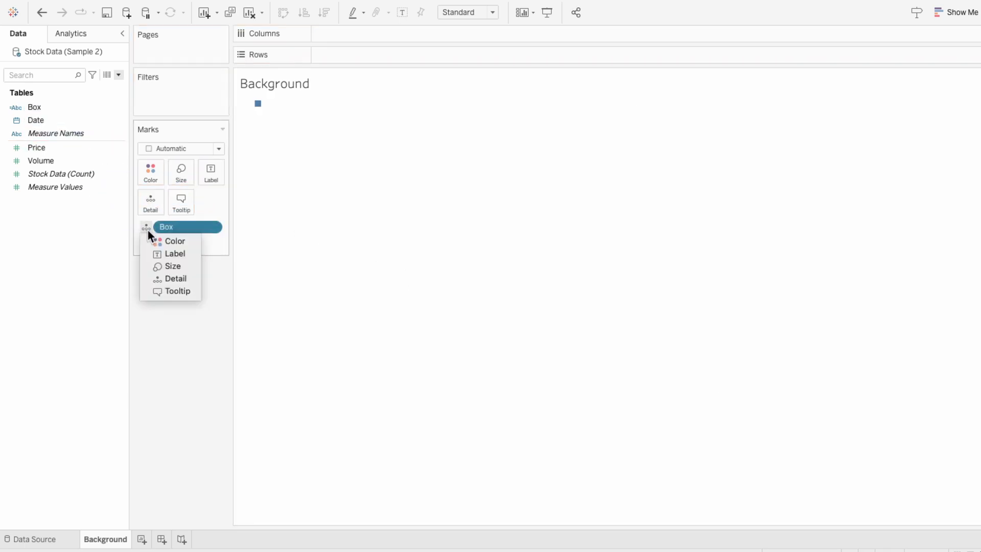
{"action": "left_click", "coordinate": [159, 253]}
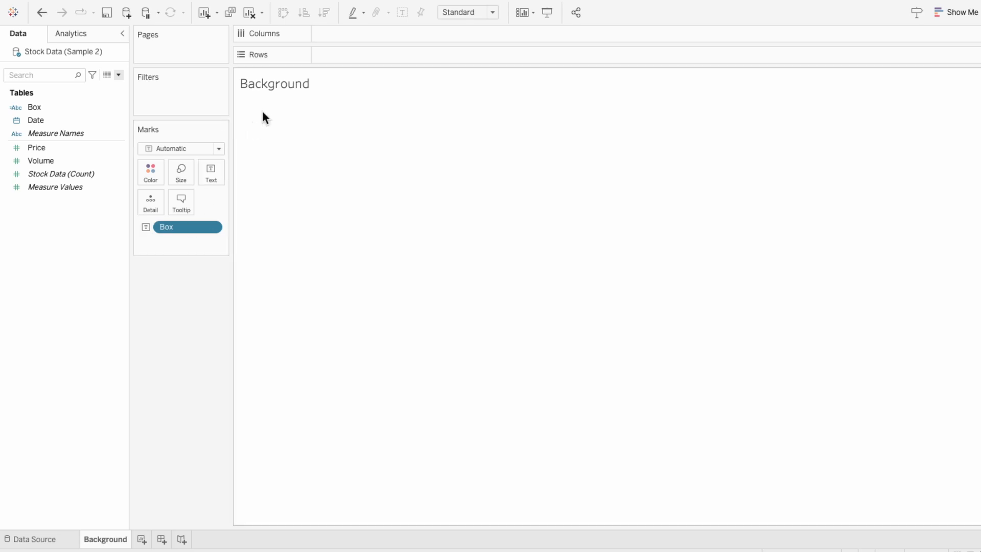
- Clear all text from the mark's tooltip
{"action": "mouse_move", "coordinate": [251, 108]}
{"action": "left_click", "coordinate": [181, 199]}
{"action": "left_click_drag", "start_coordinate": [350, 204], "coordinate": [289, 170]}
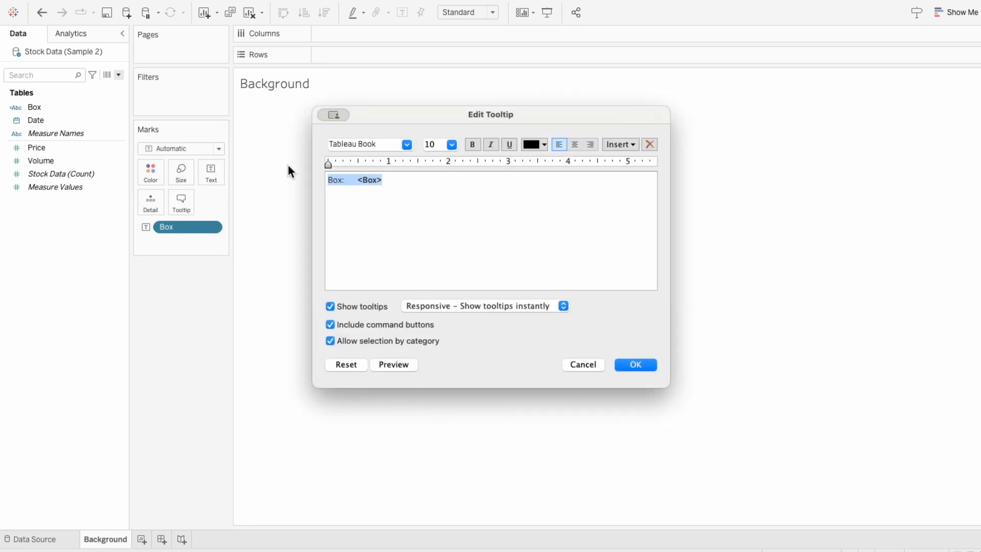
{"action": "key", "text": "BackSpace"}
{"action": "left_click", "coordinate": [635, 364]}
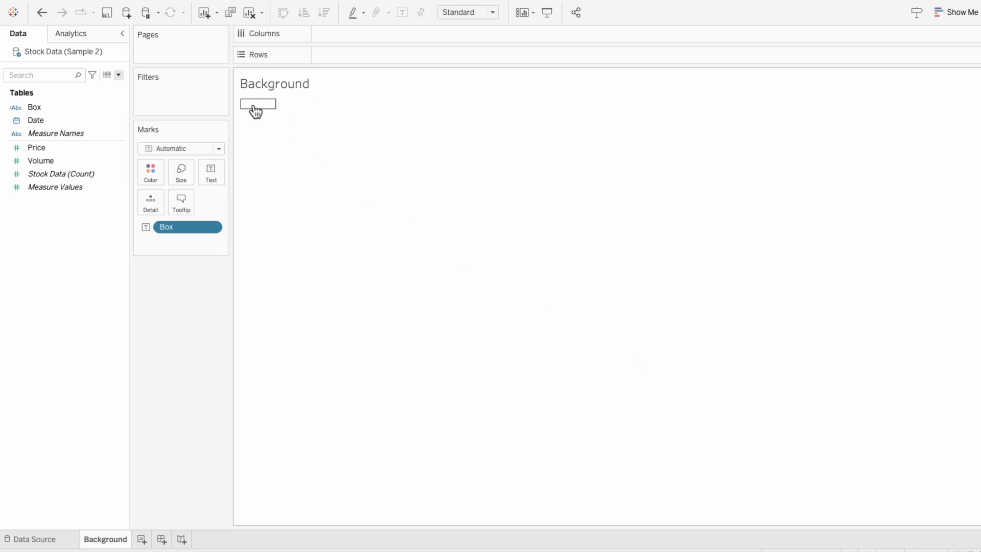
- Add an empty area annotation to the single mark in the view
{"action": "left_click", "coordinate": [254, 106]}
{"action": "right_click", "coordinate": [253, 103]}
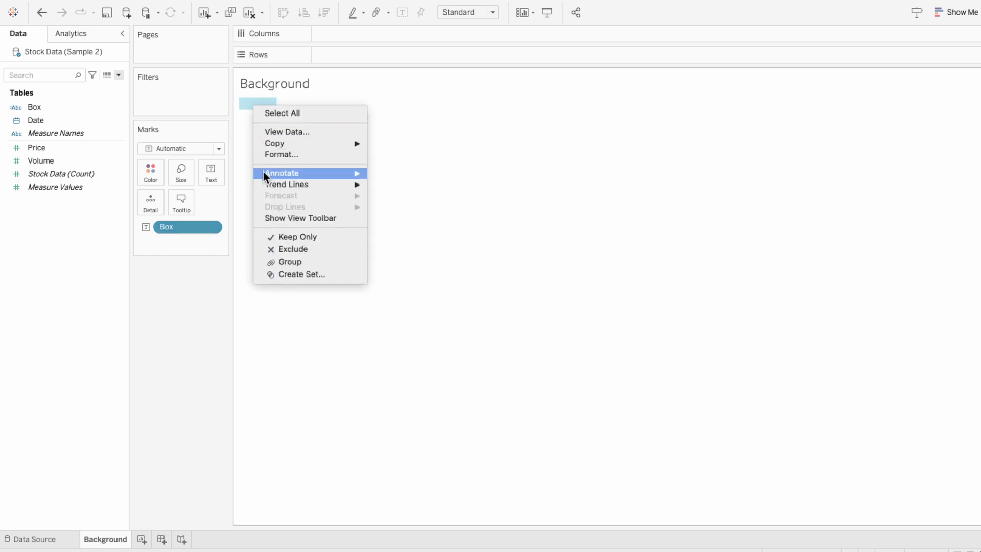
{"action": "mouse_move", "coordinate": [266, 173]}
{"action": "left_click", "coordinate": [399, 194]}
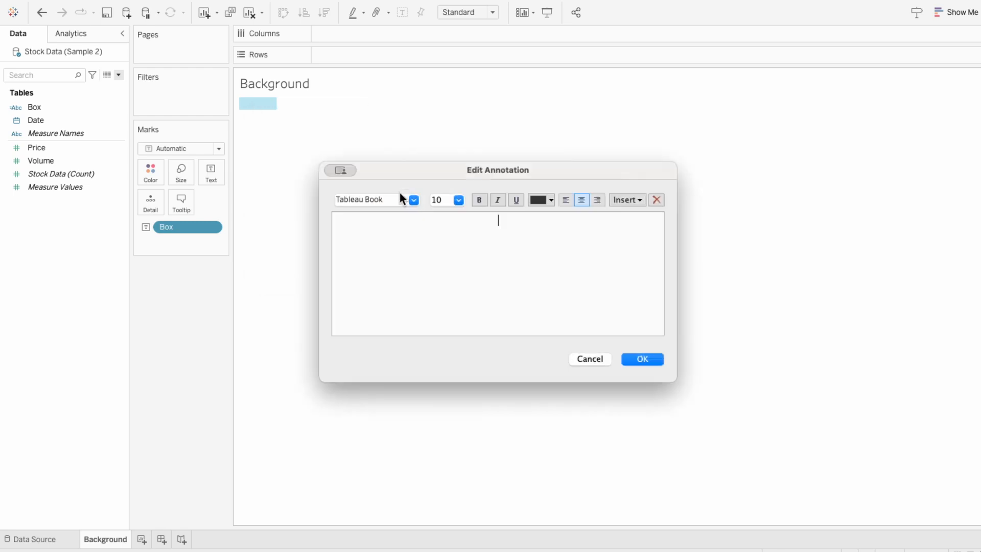
{"action": "left_click", "coordinate": [651, 360]}
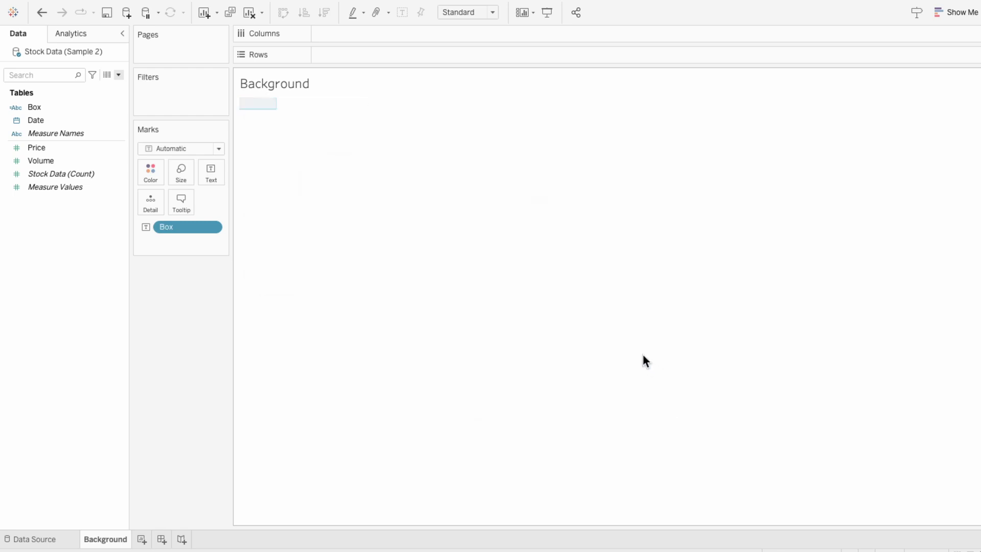
- Set the worksheet view to fill the Entire View
{"action": "left_click", "coordinate": [450, 10]}
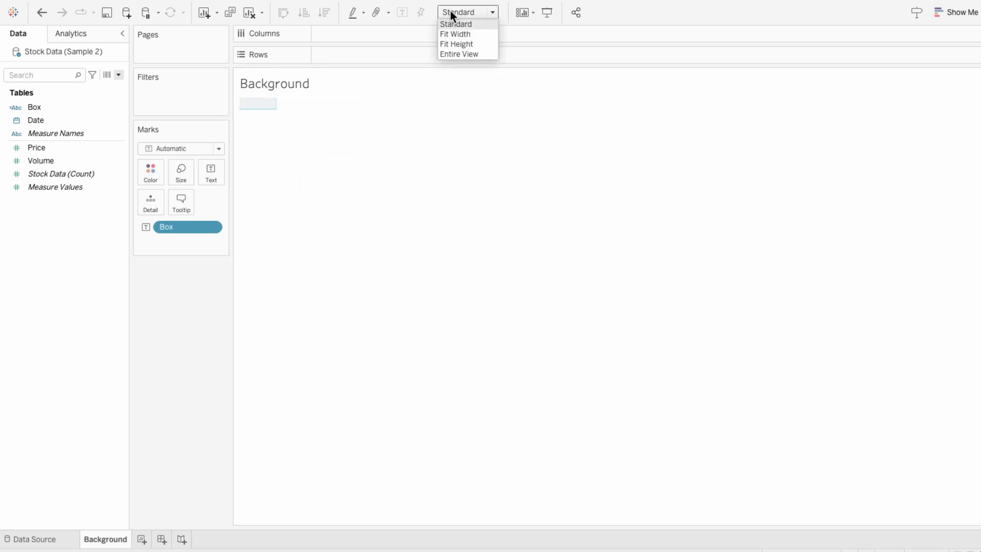
{"action": "left_click", "coordinate": [458, 54]}
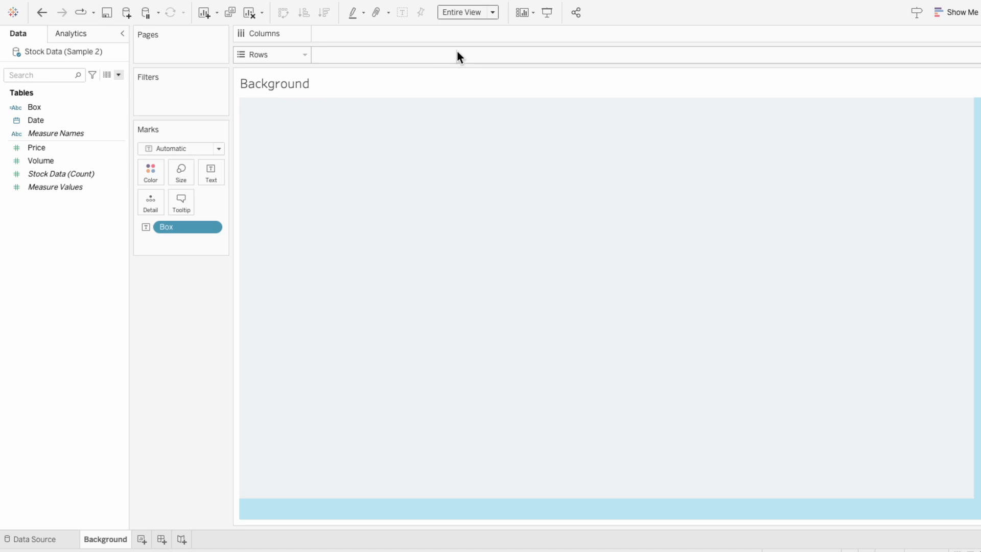
- Format the annotation's shading to a light grey colour and raise its opacity
{"action": "left_click", "coordinate": [441, 182]}
{"action": "right_click", "coordinate": [441, 182]}
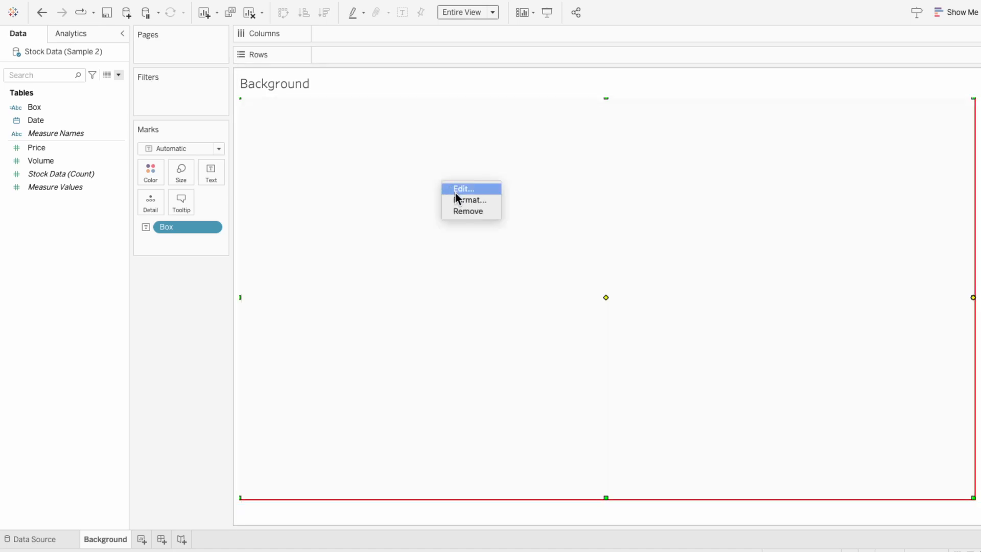
{"action": "left_click", "coordinate": [458, 200]}
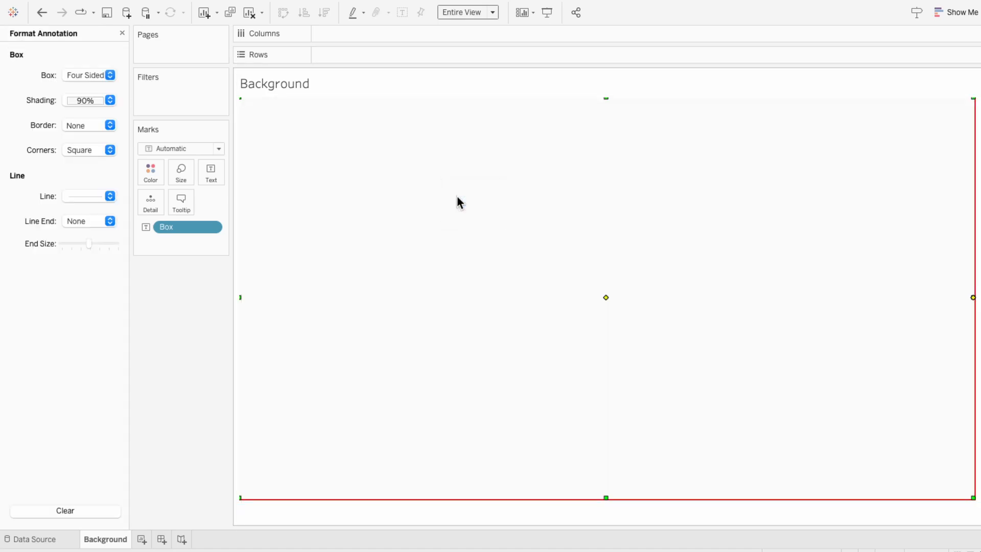
{"action": "left_click", "coordinate": [84, 102]}
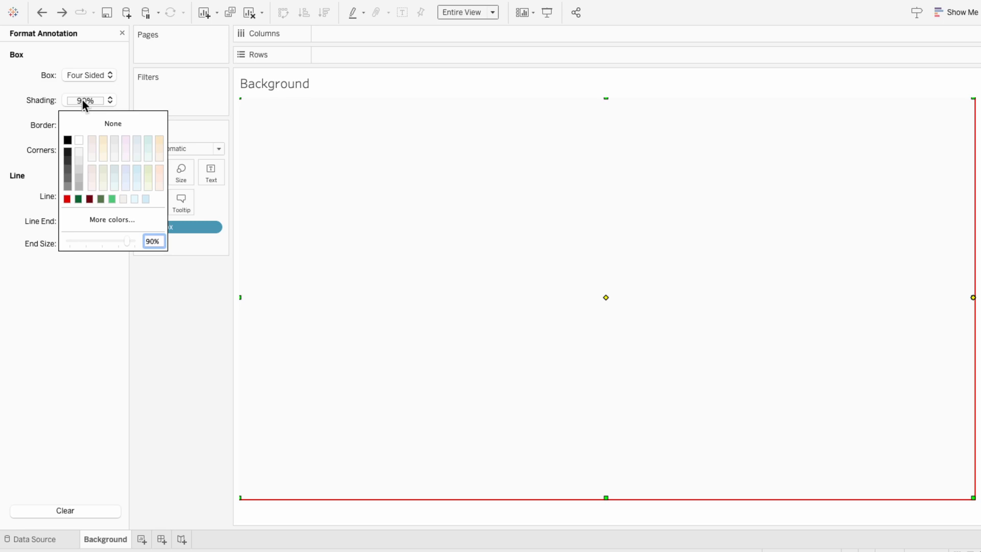
{"action": "left_click", "coordinate": [121, 201]}
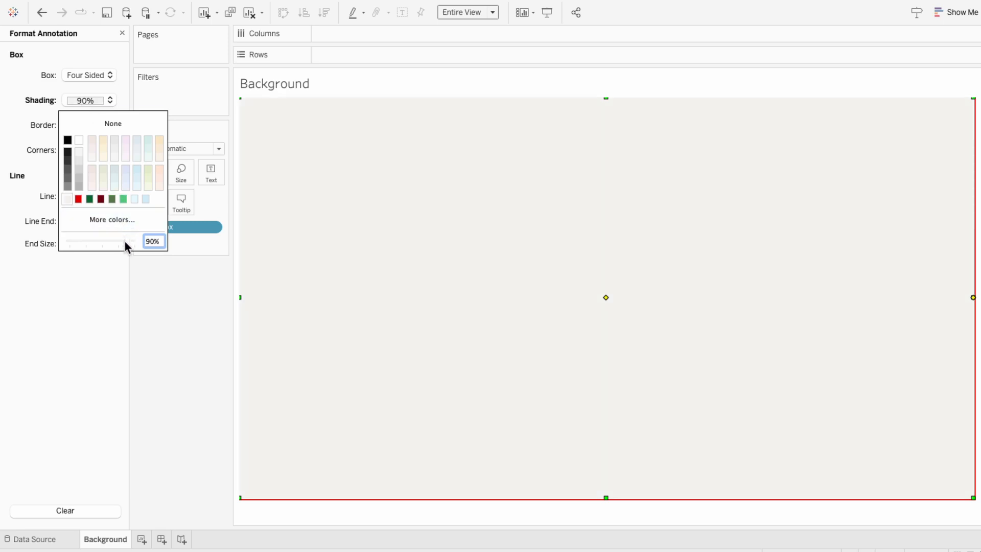
{"action": "left_click_drag", "start_coordinate": [125, 241], "coordinate": [133, 240]}
{"action": "left_click", "coordinate": [114, 259]}
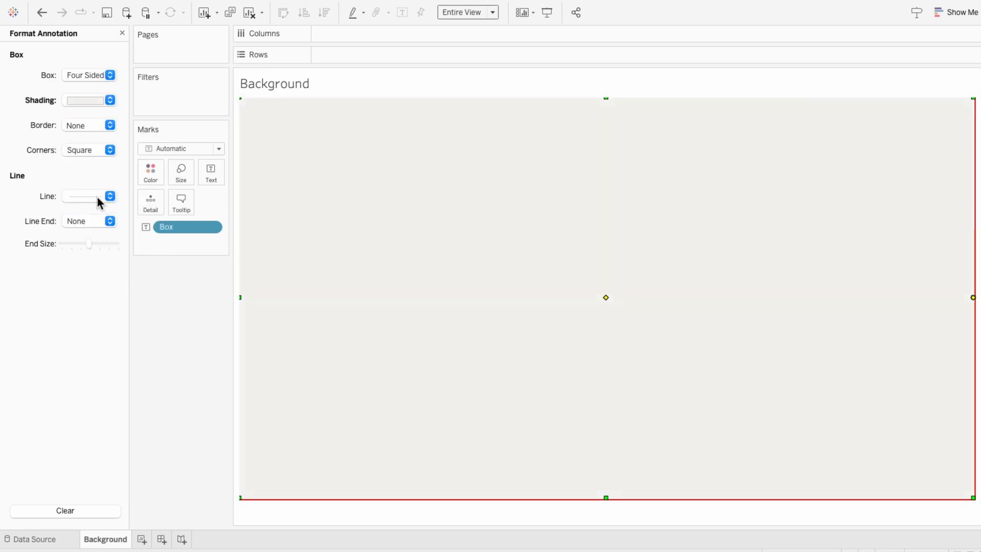
- Set the annotation's corners to Rounded and adjust its edges to fill the view
{"action": "left_click", "coordinate": [81, 153]}
{"action": "left_click", "coordinate": [80, 161]}
{"action": "left_click_drag", "start_coordinate": [408, 230], "coordinate": [415, 239]}
{"action": "left_click_drag", "start_coordinate": [245, 307], "coordinate": [251, 307]}
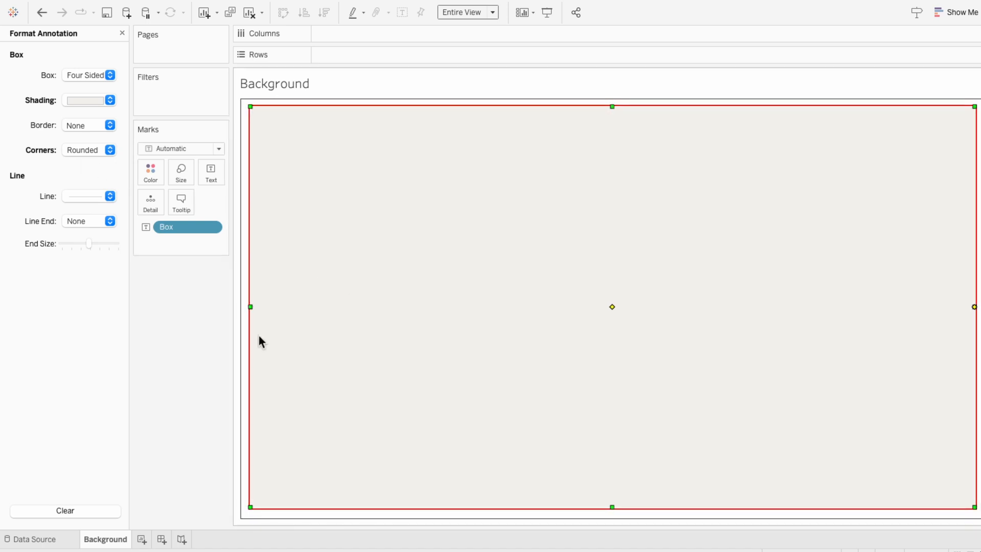
- Create a new dashboard and move its tab before the Background sheet
{"action": "left_click", "coordinate": [162, 539]}
{"action": "left_click_drag", "start_coordinate": [165, 543], "coordinate": [94, 534]}
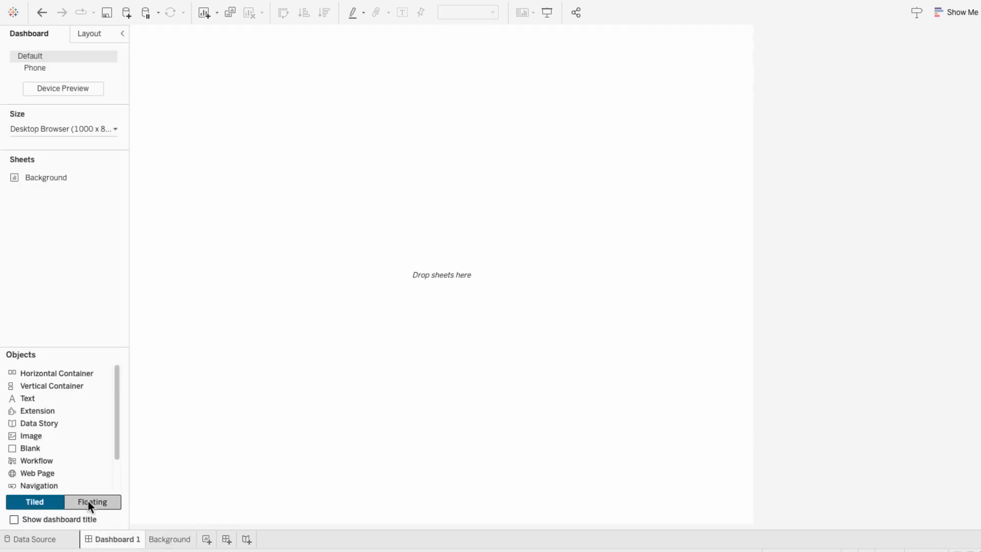
- Add the Background sheet to the dashboard as a floating object and hide its title
{"action": "left_click", "coordinate": [88, 501]}
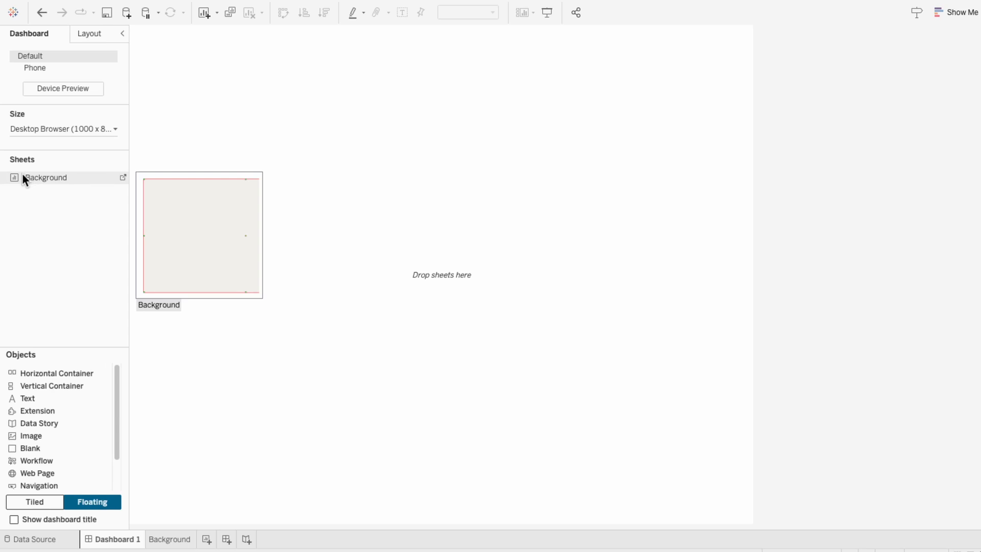
{"action": "left_click_drag", "start_coordinate": [23, 176], "coordinate": [169, 139]}
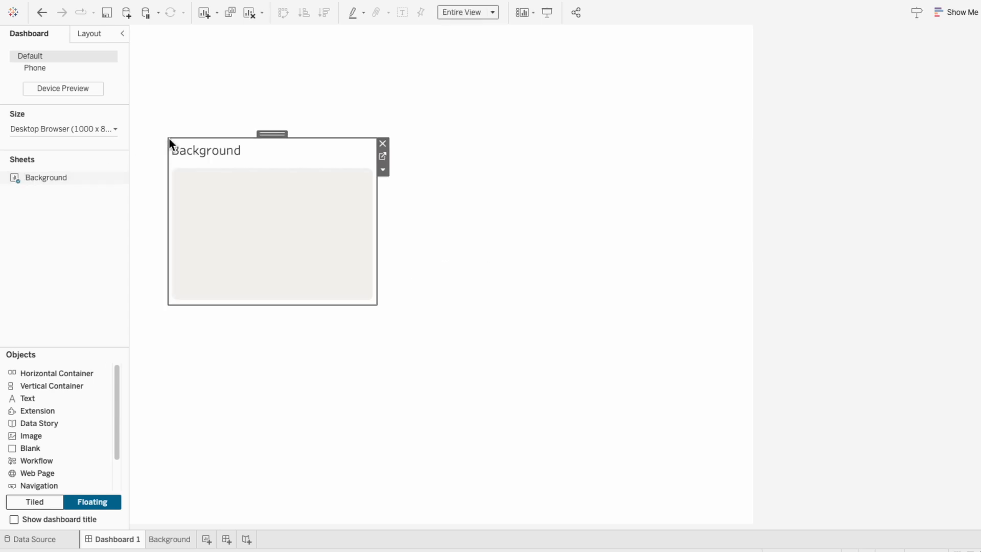
{"action": "right_click", "coordinate": [181, 150]}
{"action": "left_click", "coordinate": [202, 178]}
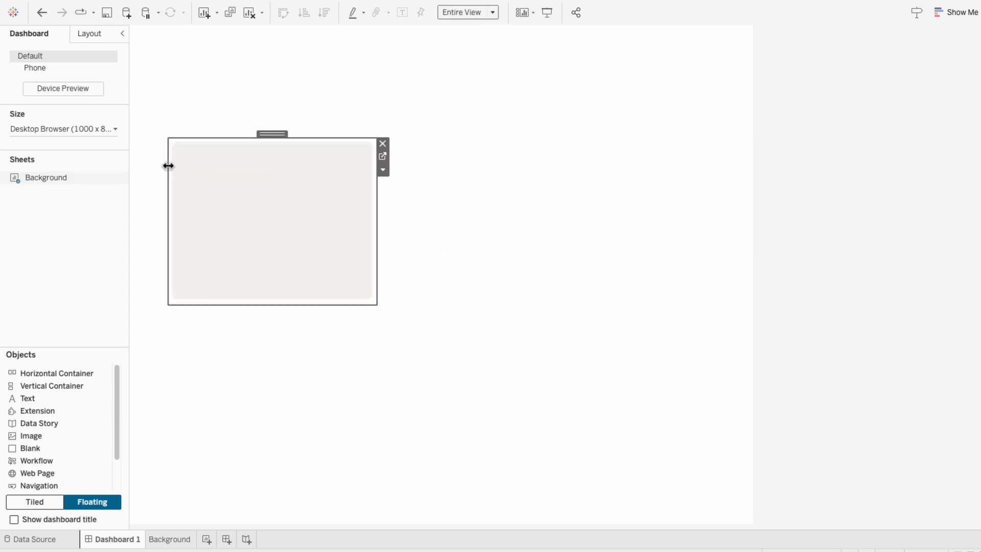
- Set the dashboard to a fixed custom size with a width of 1330 px
{"action": "left_click", "coordinate": [87, 131]}
{"action": "triple_click", "coordinate": [36, 202]}
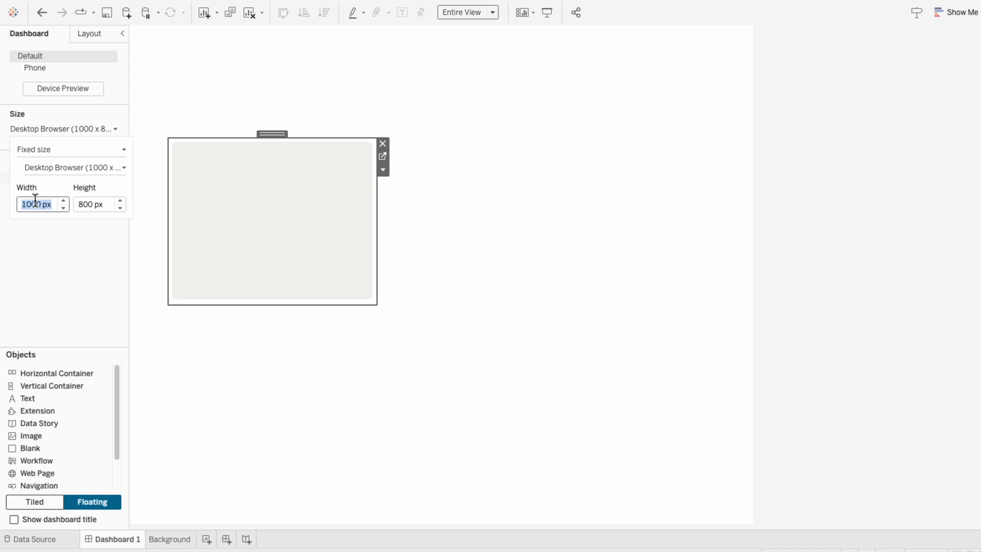
{"action": "type", "text": "13"}
{"action": "type", "text": "30"}
{"action": "key", "text": "Return"}
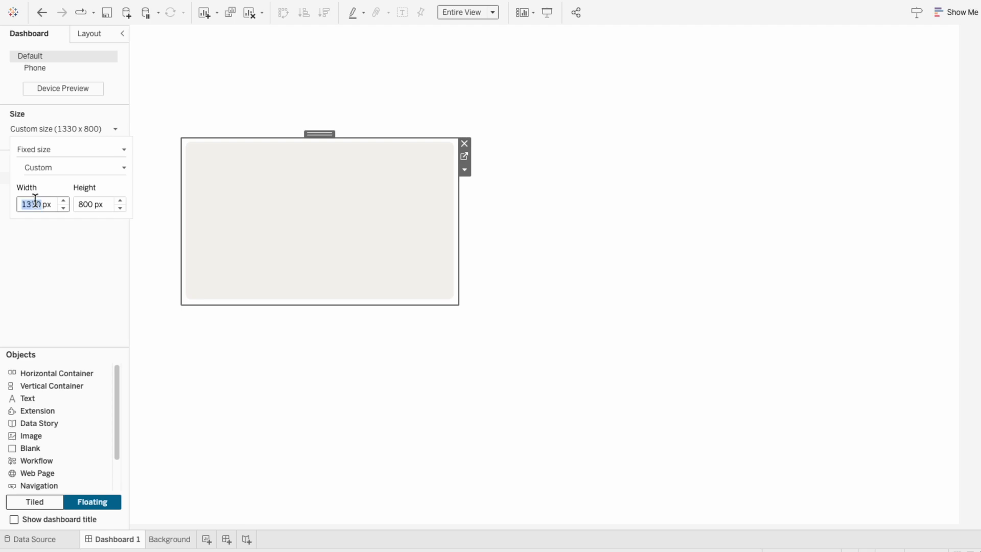
- Position the floating Background sheet at x 0, y 0 and size it to 1,330 by 800
{"action": "left_click", "coordinate": [83, 33]}
{"action": "left_click", "coordinate": [82, 33]}
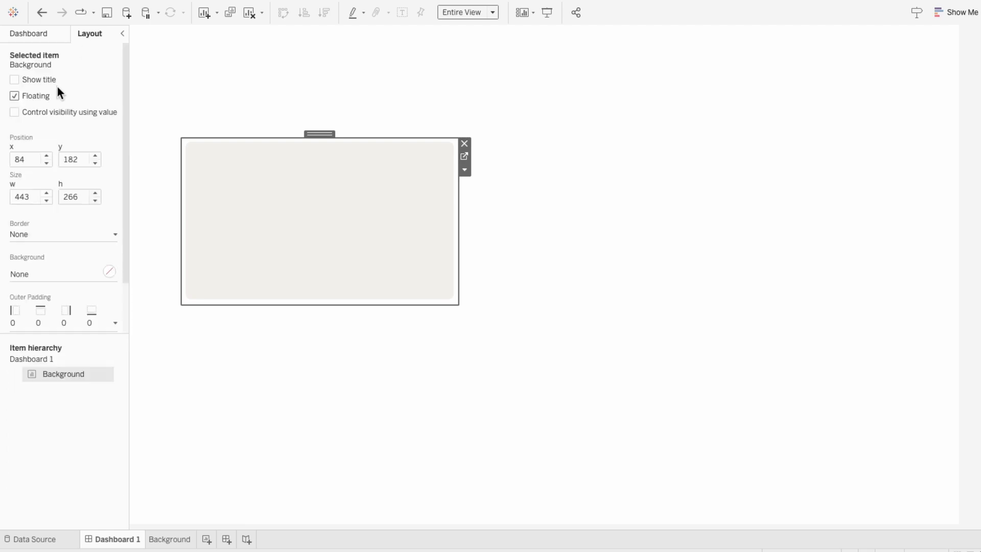
{"action": "left_click", "coordinate": [23, 160]}
{"action": "type", "text": "0"}
{"action": "key", "text": "Tab"}
{"action": "type", "text": "0"}
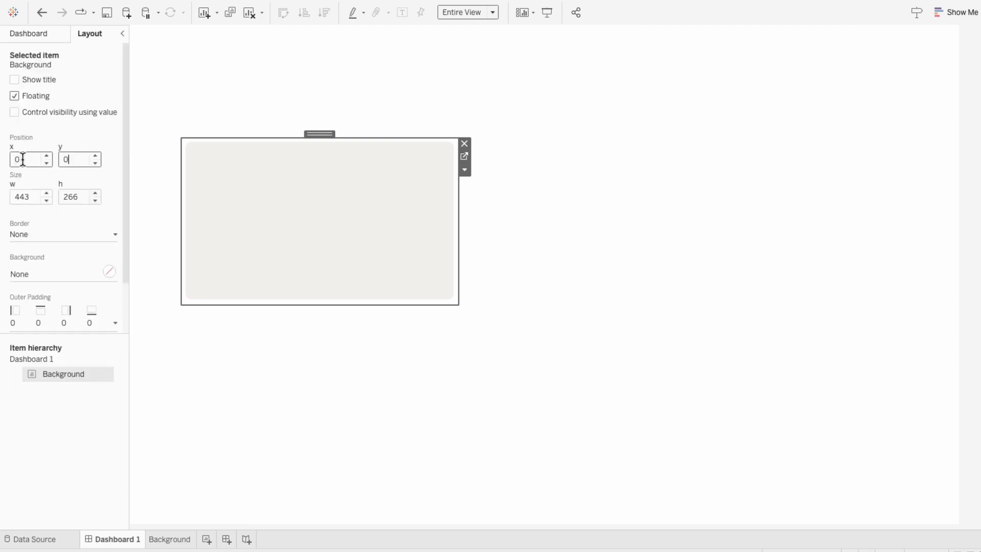
{"action": "key", "text": "Tab"}
{"action": "type", "text": "1,330"}
{"action": "key", "text": "Tab"}
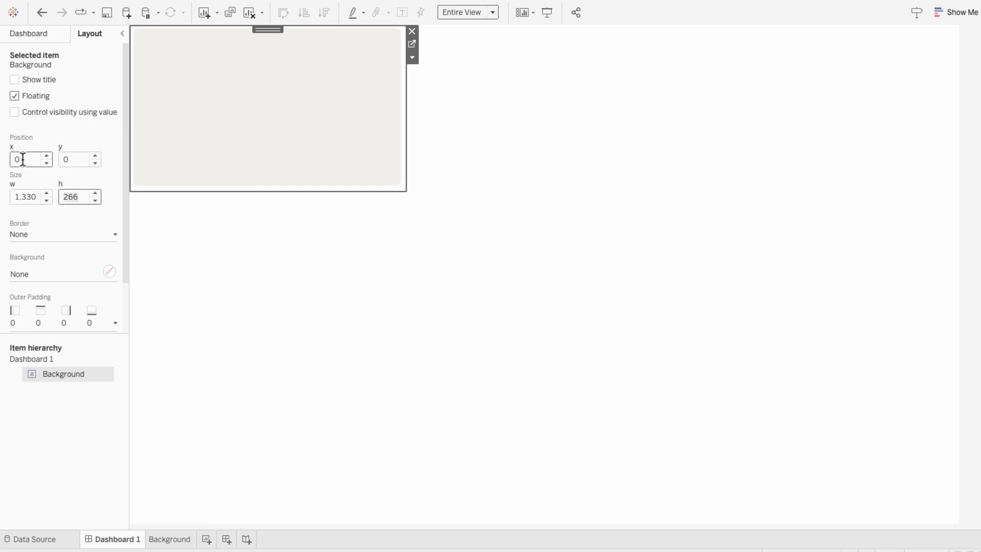
{"action": "type", "text": "800"}
{"action": "key", "text": "Return"}
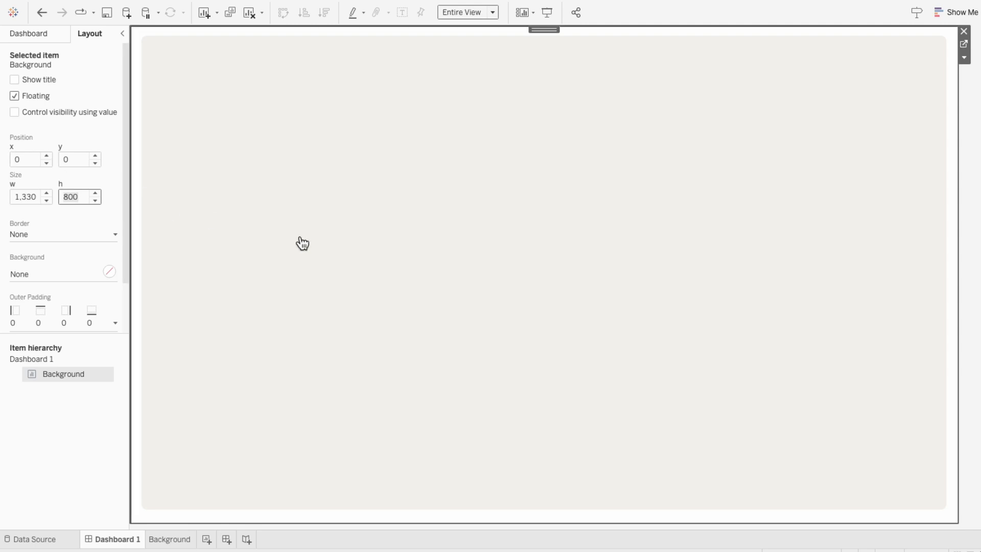
- Add an empty area annotation to the Background sheet and resize it into a large box in the lower left
{"action": "left_click", "coordinate": [955, 309]}
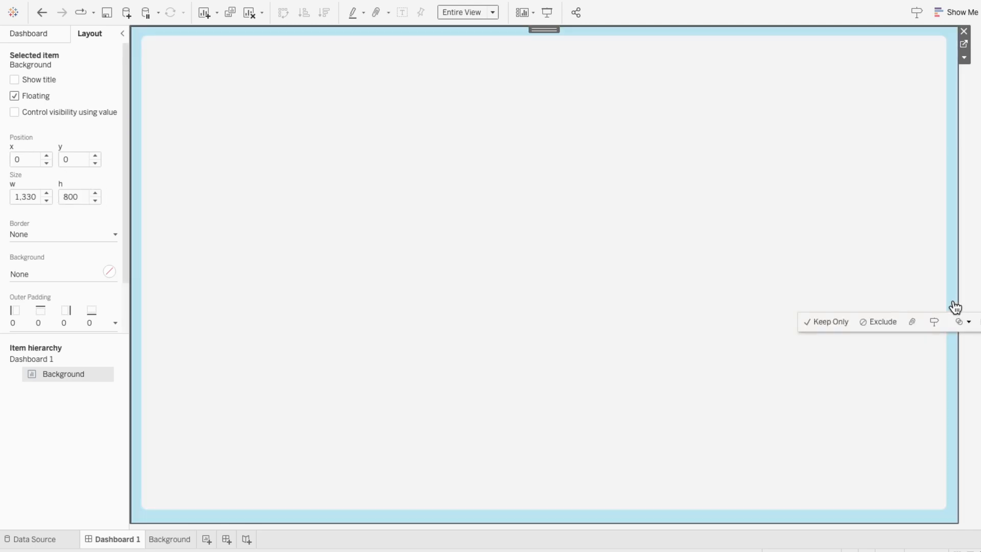
{"action": "right_click", "coordinate": [953, 300]}
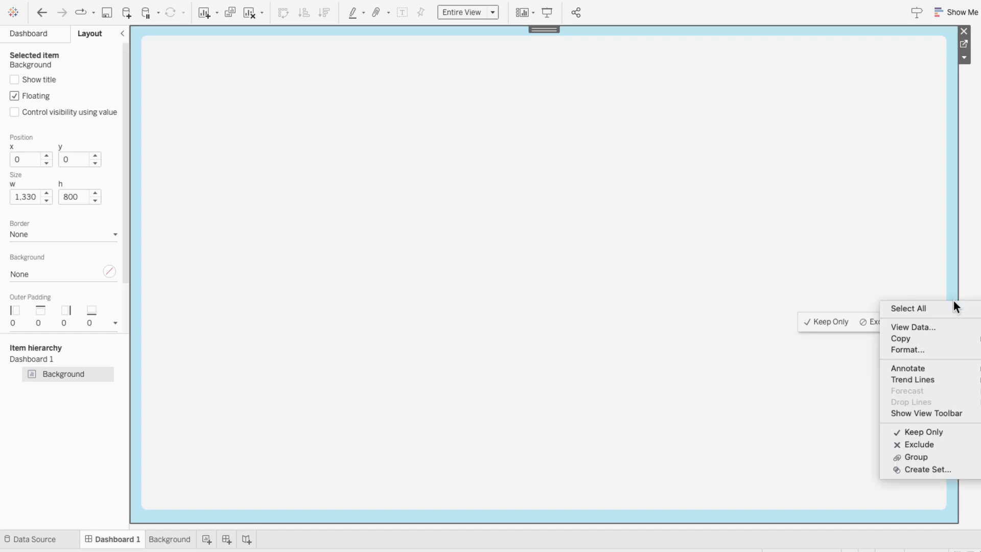
{"action": "mouse_move", "coordinate": [947, 368]}
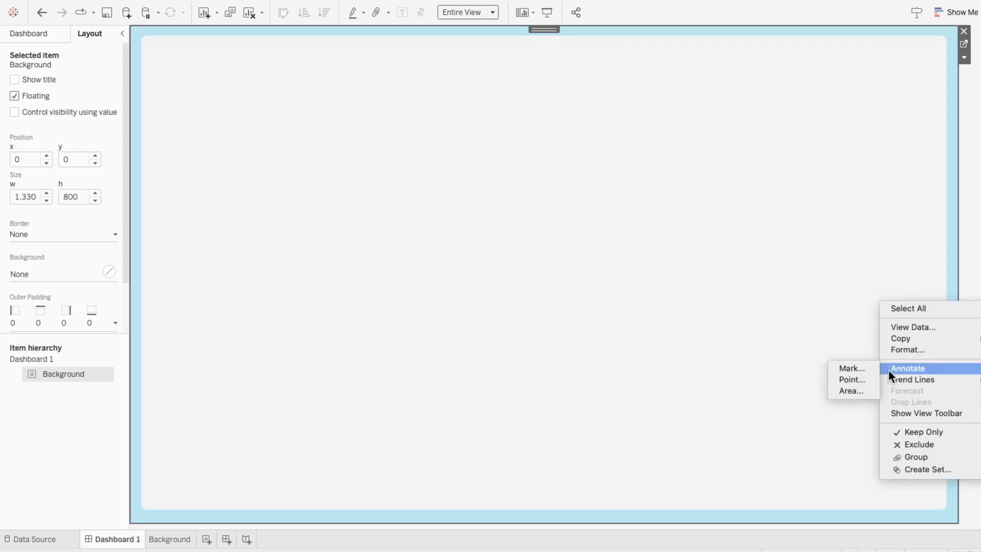
{"action": "left_click", "coordinate": [850, 391]}
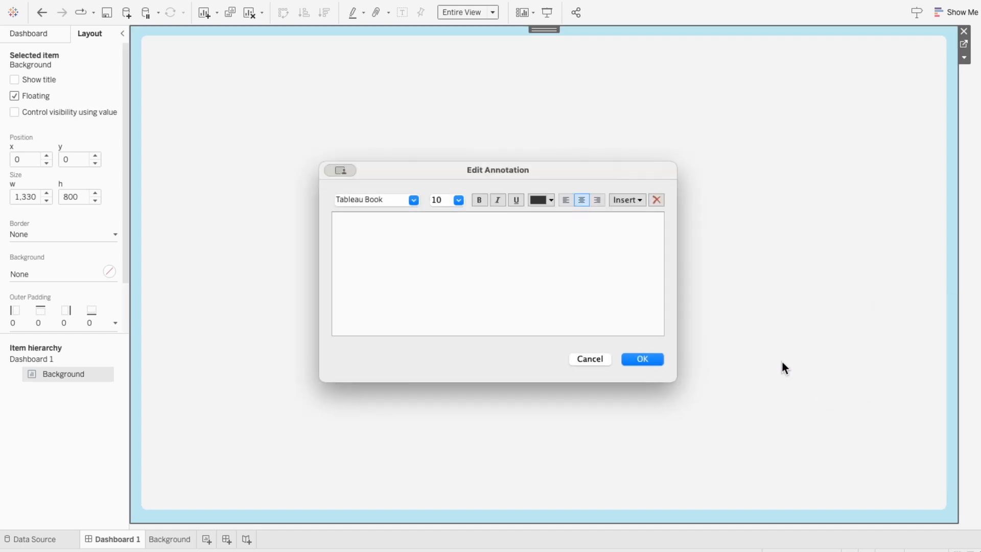
{"action": "left_click", "coordinate": [654, 357]}
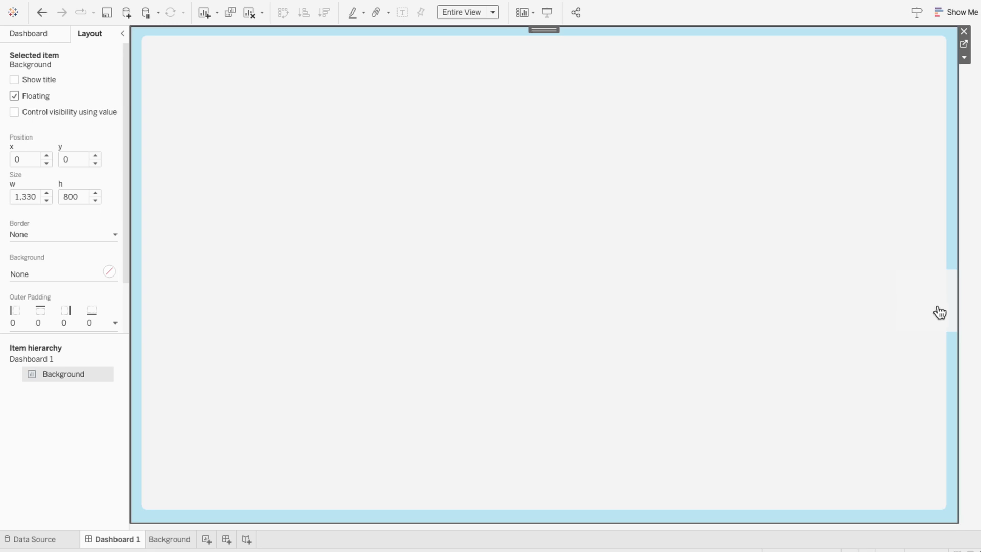
{"action": "mouse_move", "coordinate": [937, 313]}
{"action": "left_mouse_down"}
{"action": "mouse_move", "coordinate": [292, 130]}
{"action": "mouse_move", "coordinate": [275, 167]}
{"action": "mouse_move", "coordinate": [216, 210]}
{"action": "mouse_move", "coordinate": [212, 200]}
{"action": "mouse_move", "coordinate": [597, 490]}
{"action": "mouse_move", "coordinate": [584, 490]}
{"action": "mouse_move", "coordinate": [608, 491]}
{"action": "left_mouse_up"}
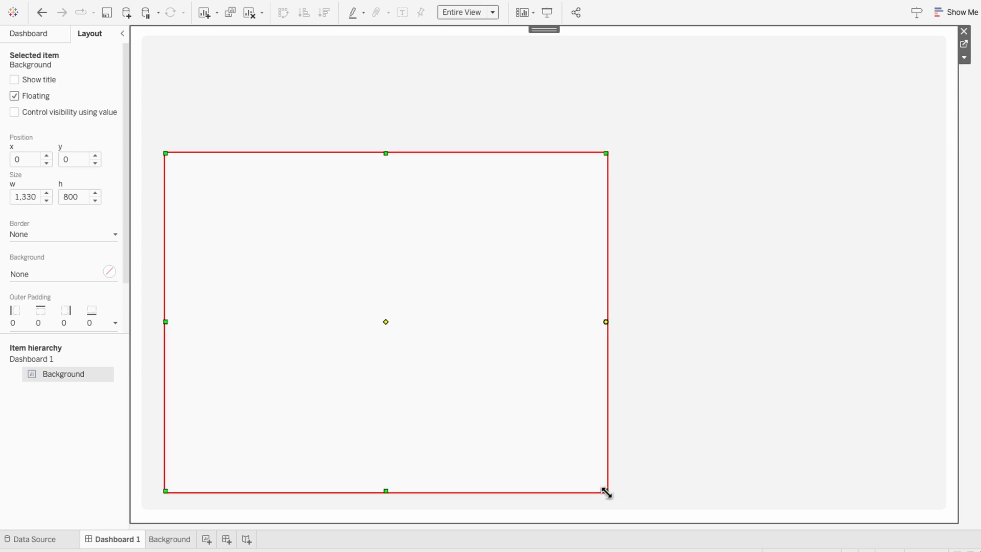
- Format the annotation box with white shading and More Rounded corners
{"action": "right_click", "coordinate": [442, 270]}
{"action": "left_click", "coordinate": [456, 286]}
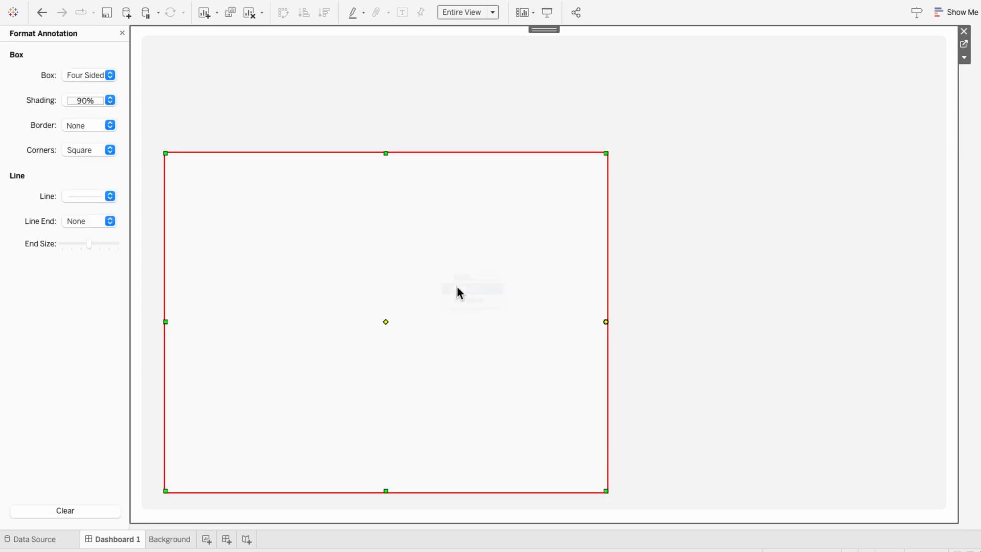
{"action": "left_click", "coordinate": [92, 102]}
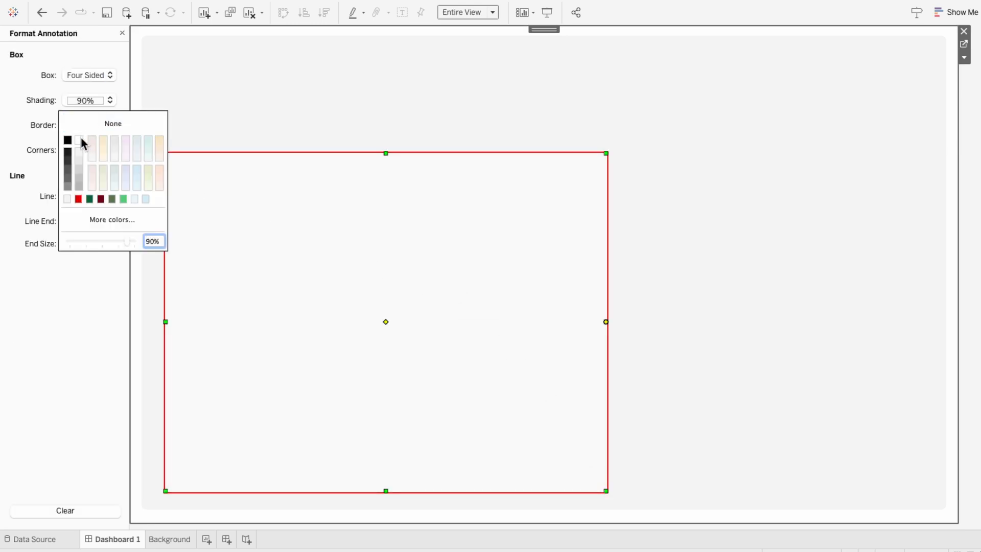
{"action": "left_click", "coordinate": [42, 155]}
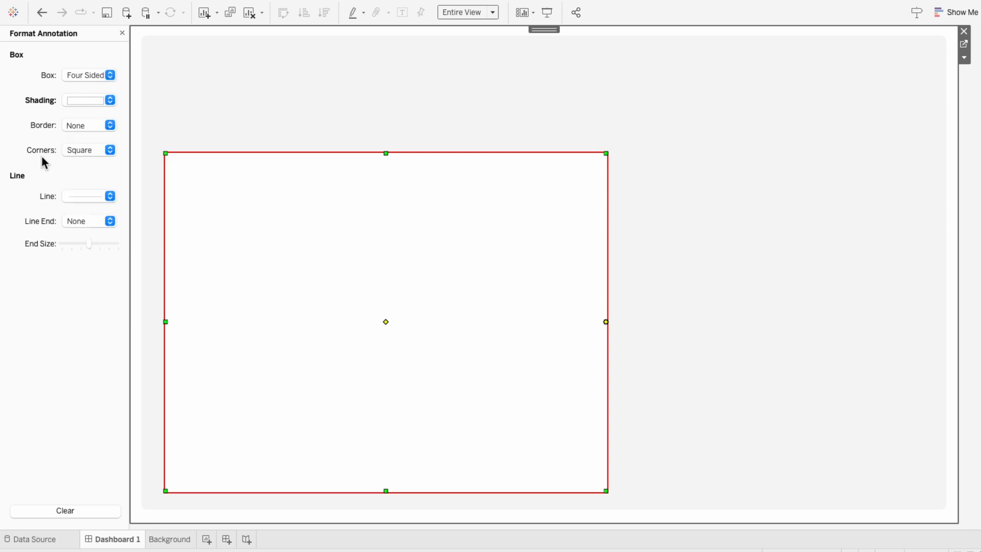
{"action": "left_click", "coordinate": [66, 149]}
{"action": "left_click", "coordinate": [70, 167]}
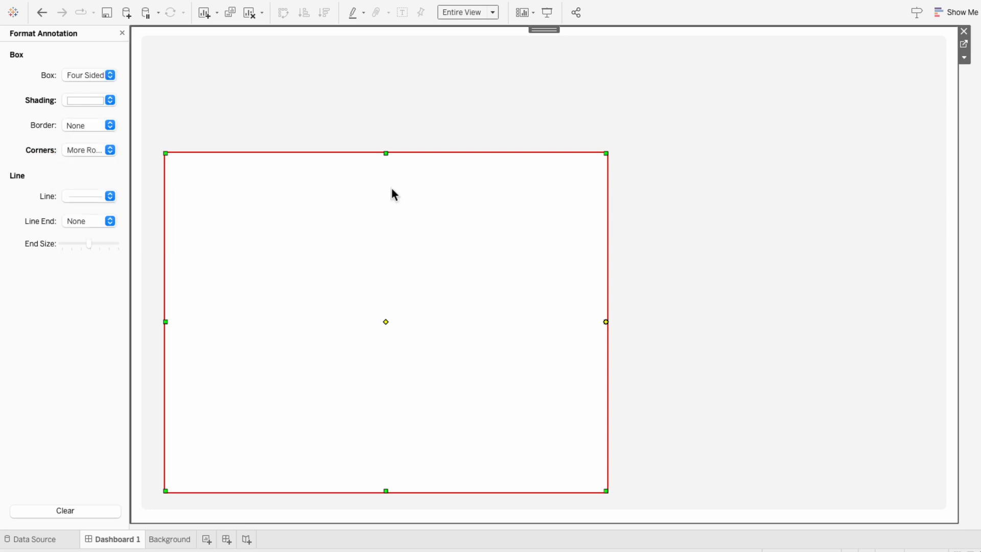
{"action": "left_click", "coordinate": [788, 221]}
{"action": "left_click", "coordinate": [948, 223]}
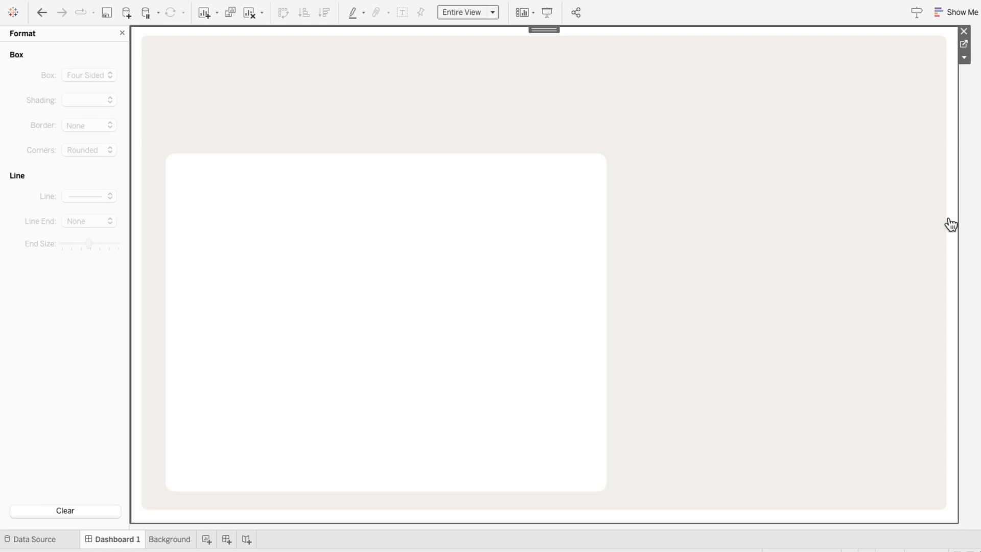
- Add another empty area annotation to the Background sheet
{"action": "right_click", "coordinate": [950, 224]}
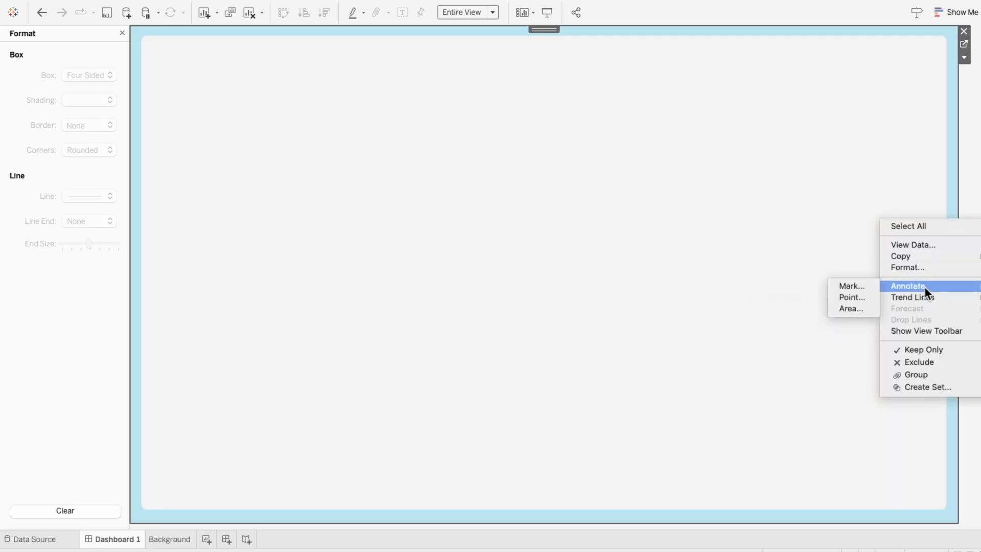
{"action": "left_click", "coordinate": [872, 305]}
{"action": "left_click", "coordinate": [648, 358]}
{"action": "left_click", "coordinate": [936, 234]}
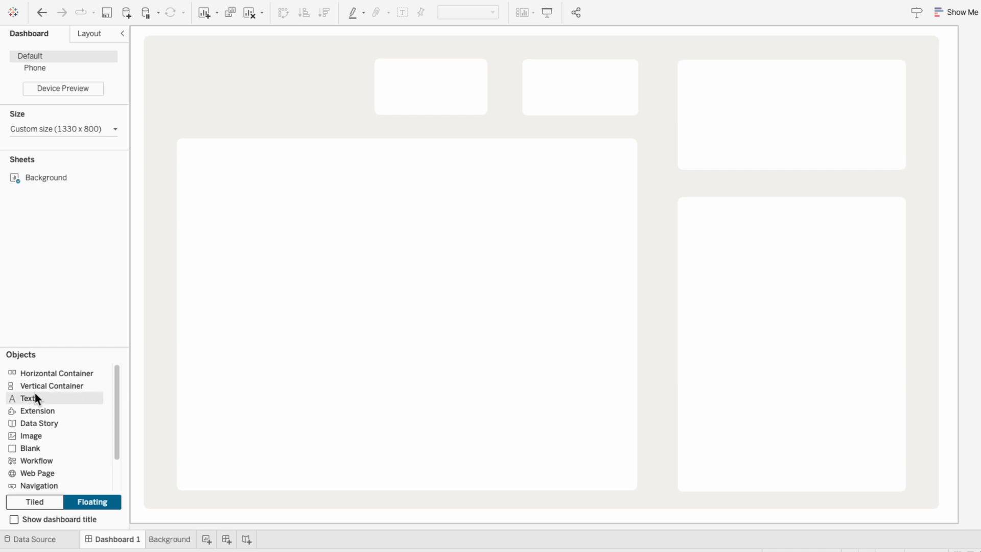
- Add a floating text object reading "Market Trends &" and "Business Goals" on two lines
{"action": "left_click_drag", "start_coordinate": [34, 398], "coordinate": [358, 223]}
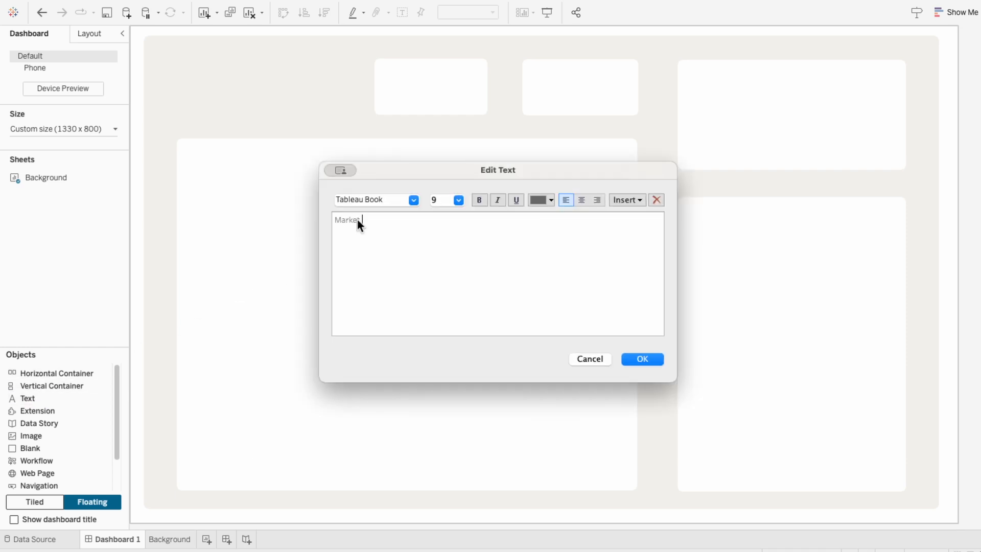
{"action": "type", "text": "Market Trends &"}
{"action": "key", "text": "Return"}
{"action": "type", "text": "Business Goals"}
- Format the title text as Tableau Regular, black, size 22
{"action": "left_click_drag", "start_coordinate": [392, 233], "coordinate": [370, 199]}
{"action": "left_click", "coordinate": [409, 201]}
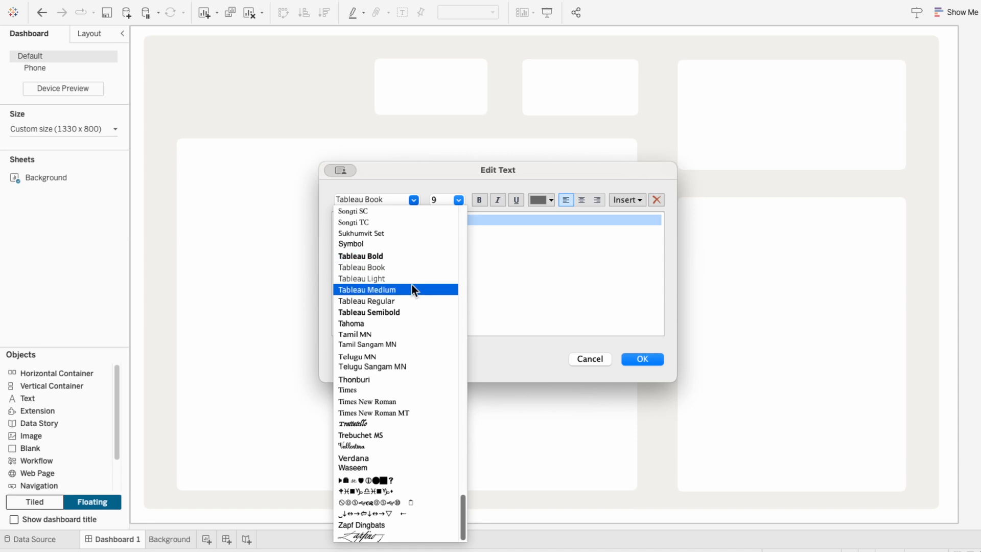
{"action": "left_click", "coordinate": [412, 299]}
{"action": "left_click", "coordinate": [534, 205]}
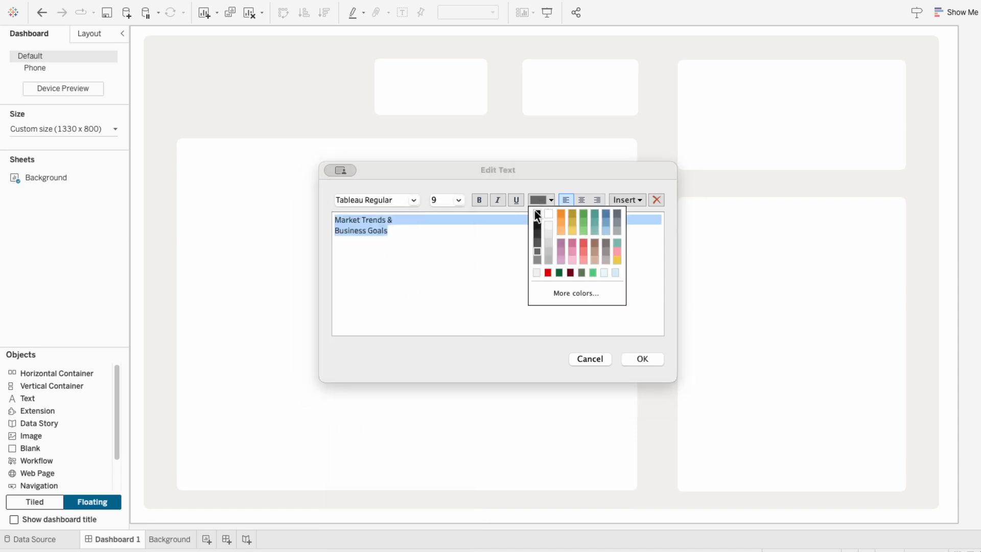
{"action": "left_click", "coordinate": [537, 213]}
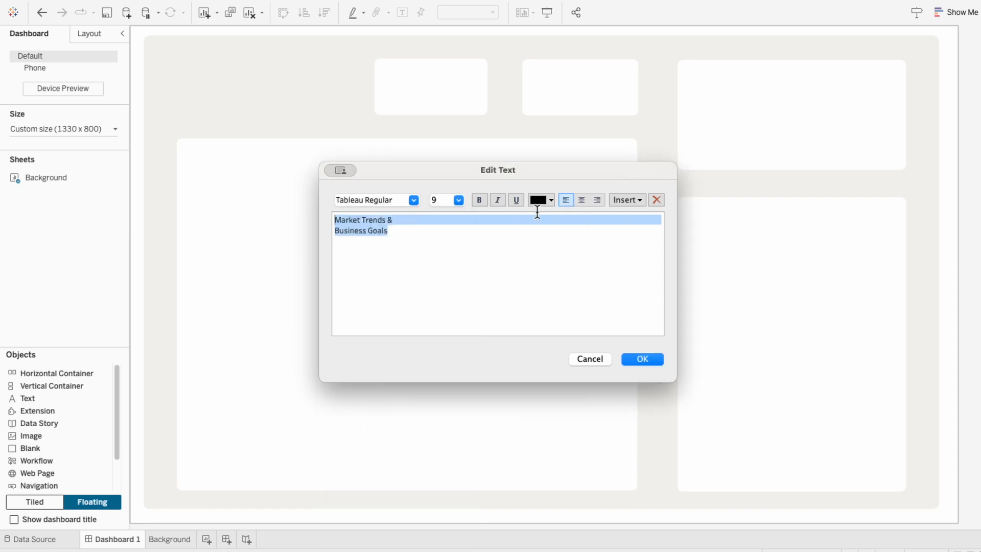
{"action": "left_click", "coordinate": [456, 202]}
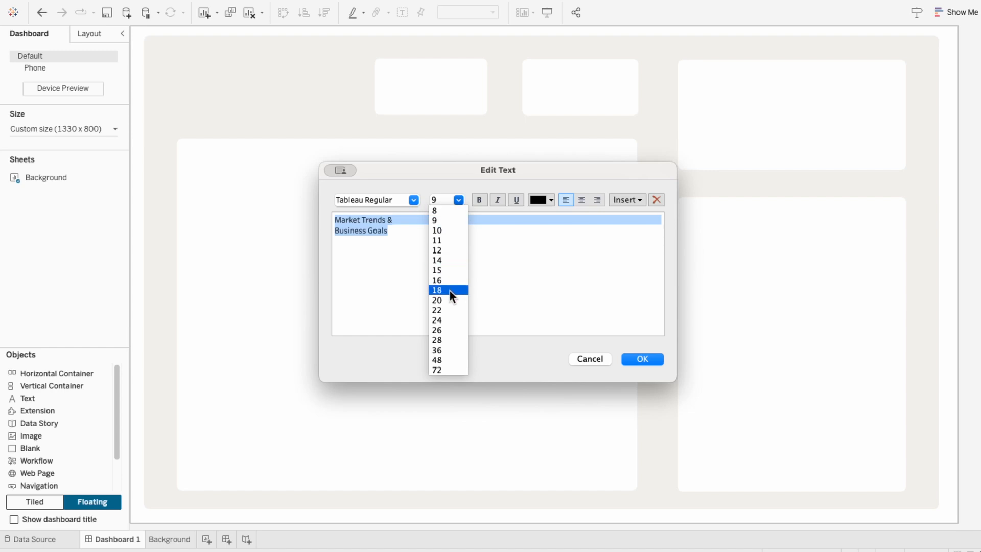
{"action": "left_click", "coordinate": [446, 311]}
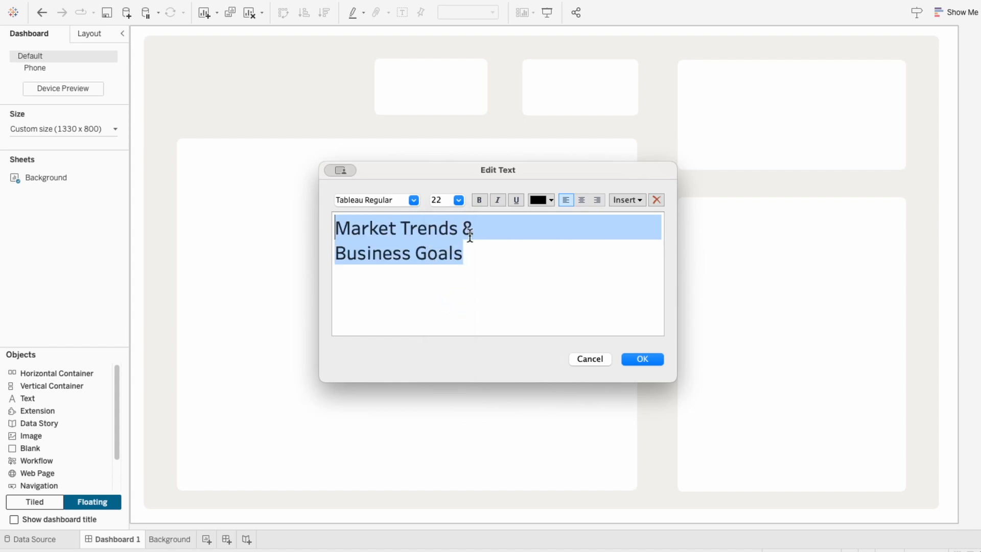
- Insert a blank line between the two title lines and set that line's font size to 2
{"action": "left_click", "coordinate": [494, 217]}
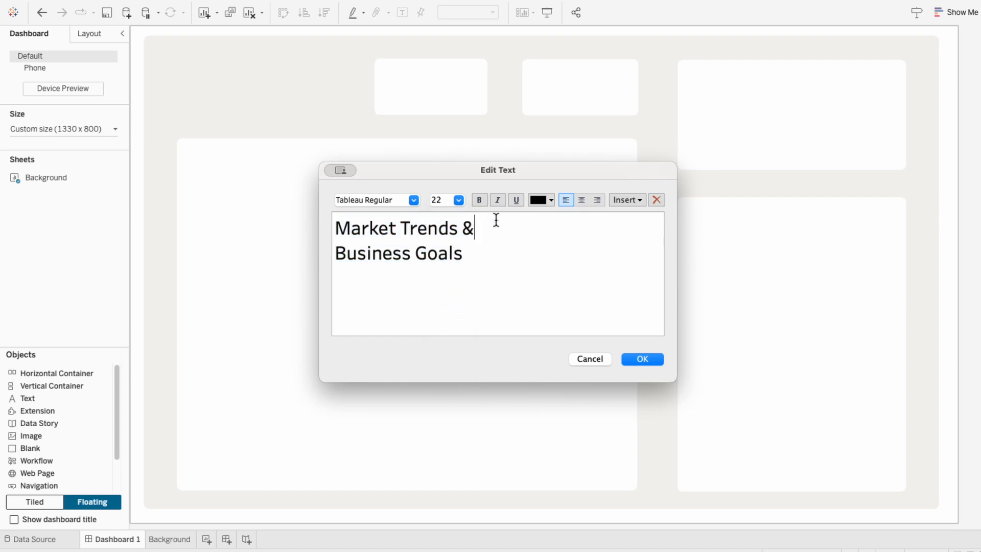
{"action": "key", "text": "Return"}
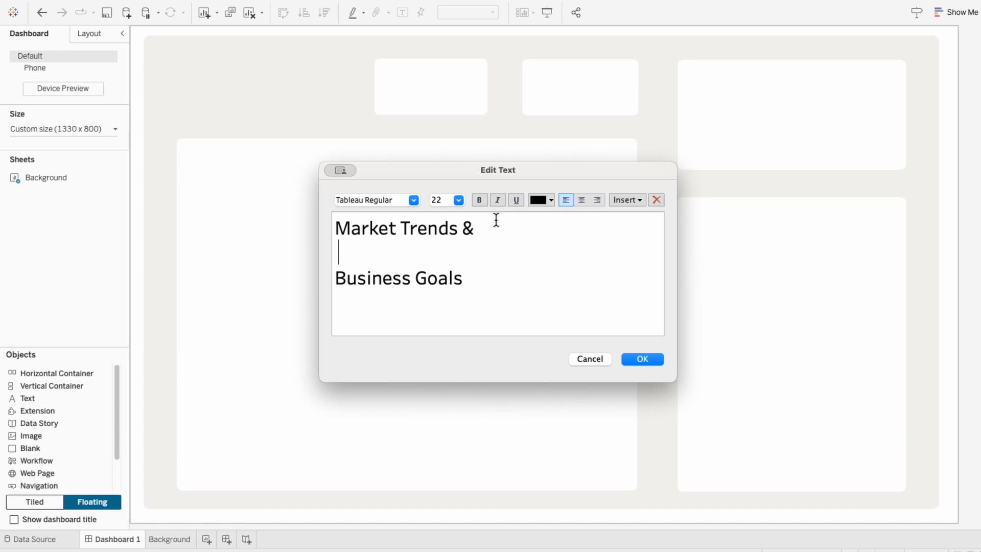
{"action": "key", "text": "shift+Left"}
{"action": "left_click", "coordinate": [437, 199]}
{"action": "type", "text": "2"}
{"action": "key", "text": "Return"}
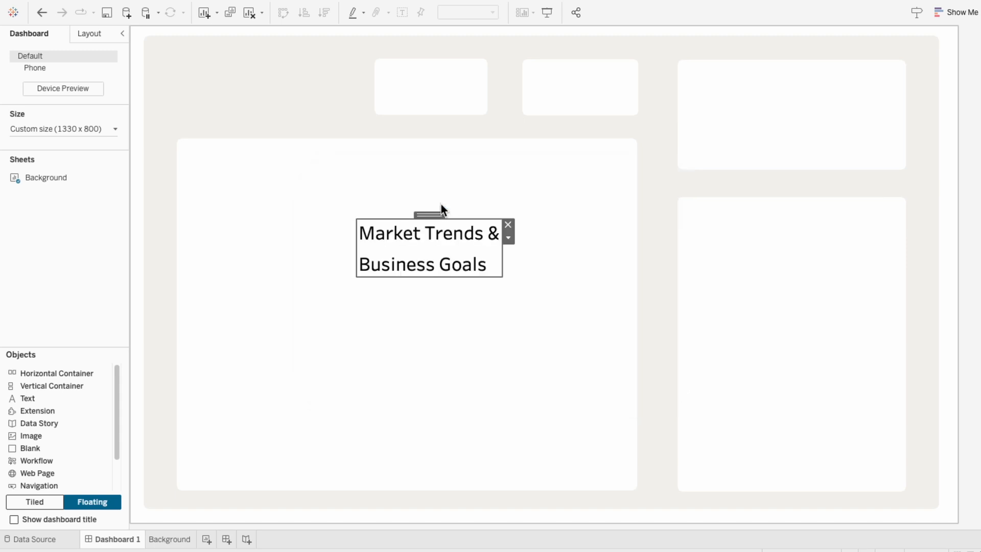
- Move the title text object to the dashboard's top-left corner and enlarge it slightly
{"action": "left_click_drag", "start_coordinate": [429, 211], "coordinate": [260, 45]}
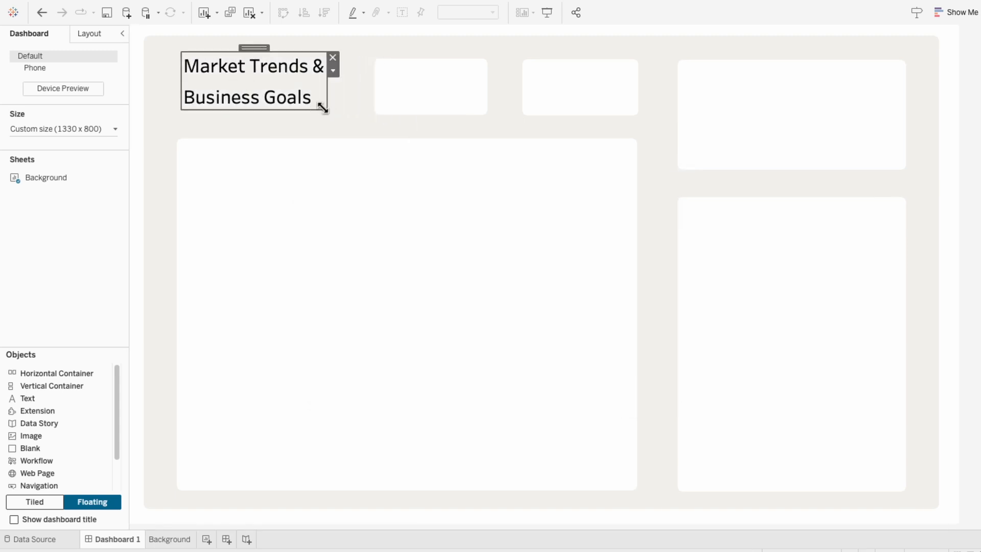
{"action": "left_click_drag", "start_coordinate": [323, 108], "coordinate": [343, 124]}
{"action": "left_click_drag", "start_coordinate": [271, 48], "coordinate": [256, 48]}
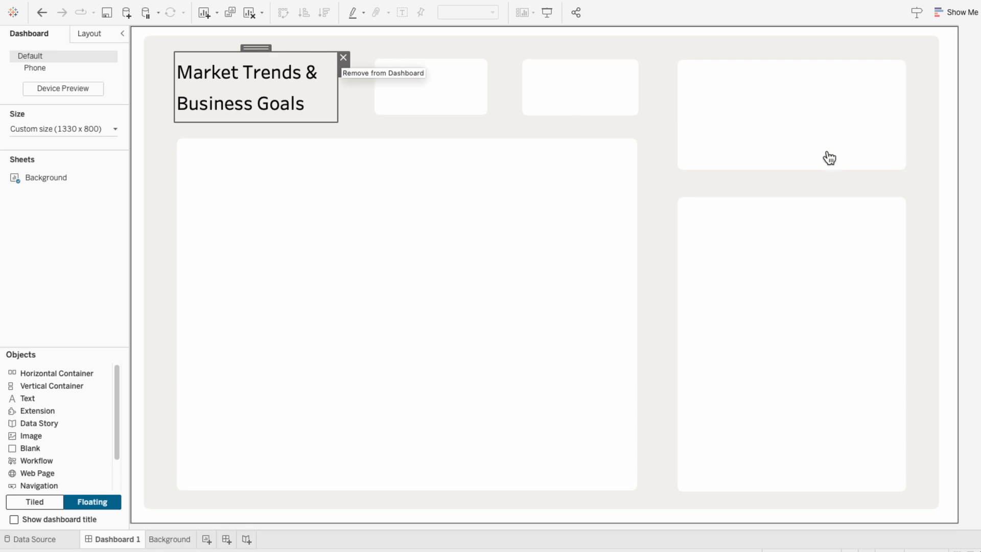
{"action": "left_click", "coordinate": [978, 184]}
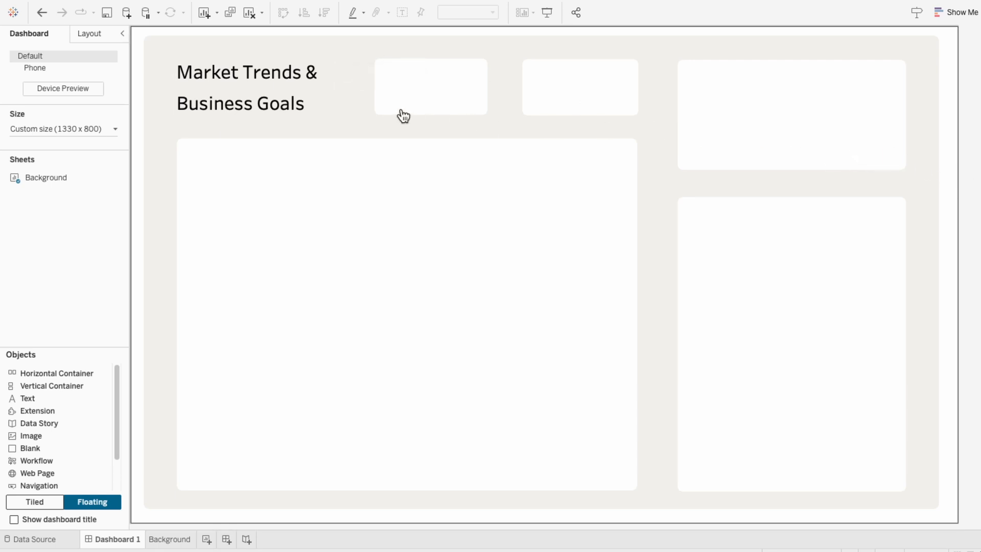
- Duplicate the title into the large chart box and change the copy's text to "Market Activity"
{"action": "left_click", "coordinate": [315, 76]}
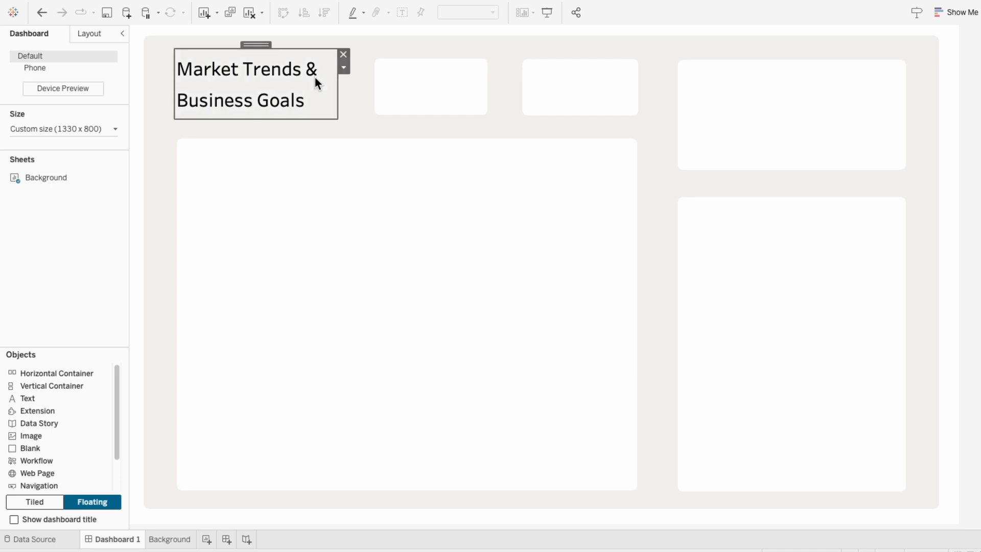
{"action": "left_click_drag", "start_coordinate": [315, 76], "coordinate": [262, 140]}
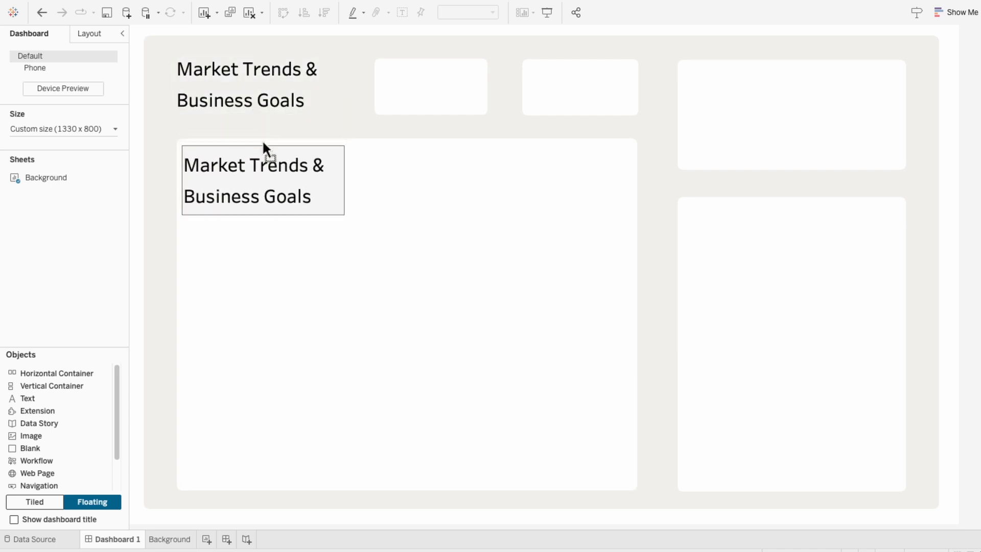
{"action": "right_click", "coordinate": [257, 161]}
{"action": "left_click", "coordinate": [286, 168]}
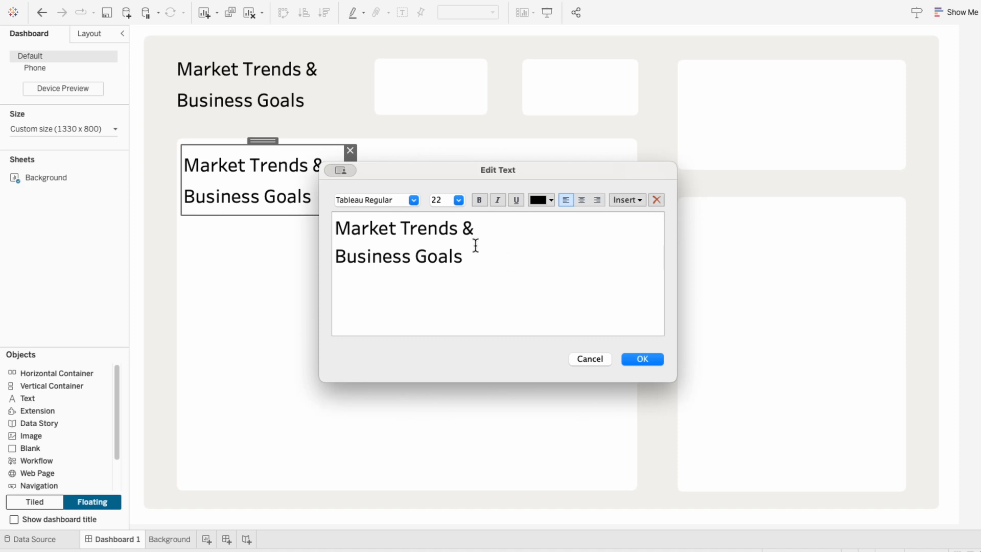
{"action": "left_click_drag", "start_coordinate": [475, 245], "coordinate": [302, 197]}
{"action": "type", "text": "Market Activity"}
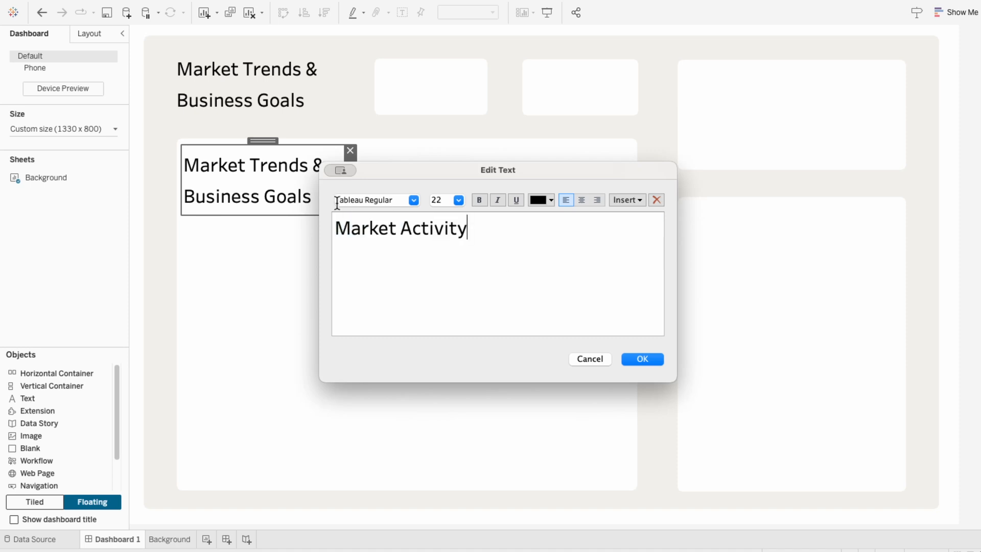
- Set the Market Activity text size to 16
{"action": "left_click_drag", "start_coordinate": [494, 219], "coordinate": [318, 216]}
{"action": "left_click", "coordinate": [457, 200]}
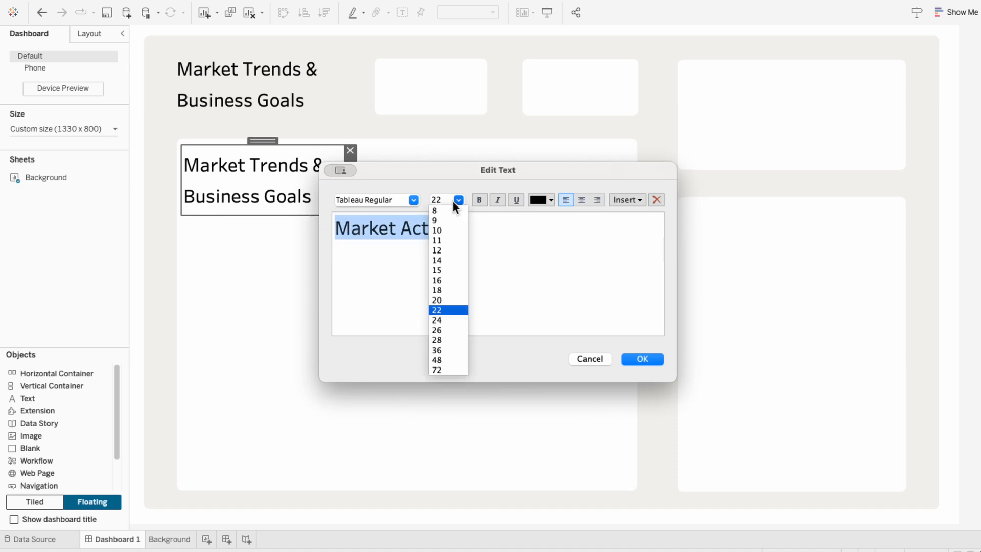
{"action": "left_click", "coordinate": [448, 289]}
{"action": "left_click", "coordinate": [643, 360]}
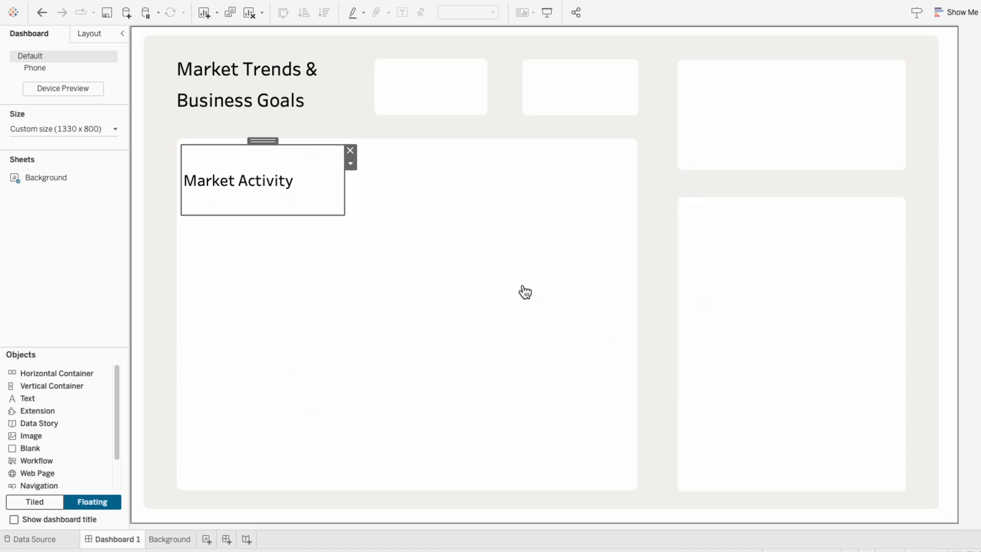
- Shrink the Market Activity text box to fit its text and nudge it slightly right
{"action": "left_click_drag", "start_coordinate": [337, 217], "coordinate": [337, 180]}
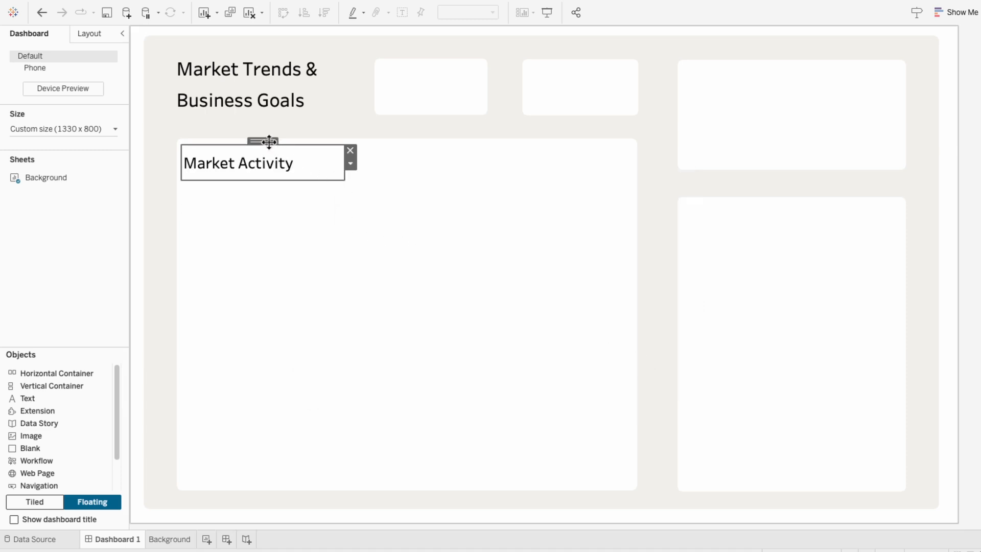
{"action": "left_click_drag", "start_coordinate": [267, 141], "coordinate": [273, 141]}
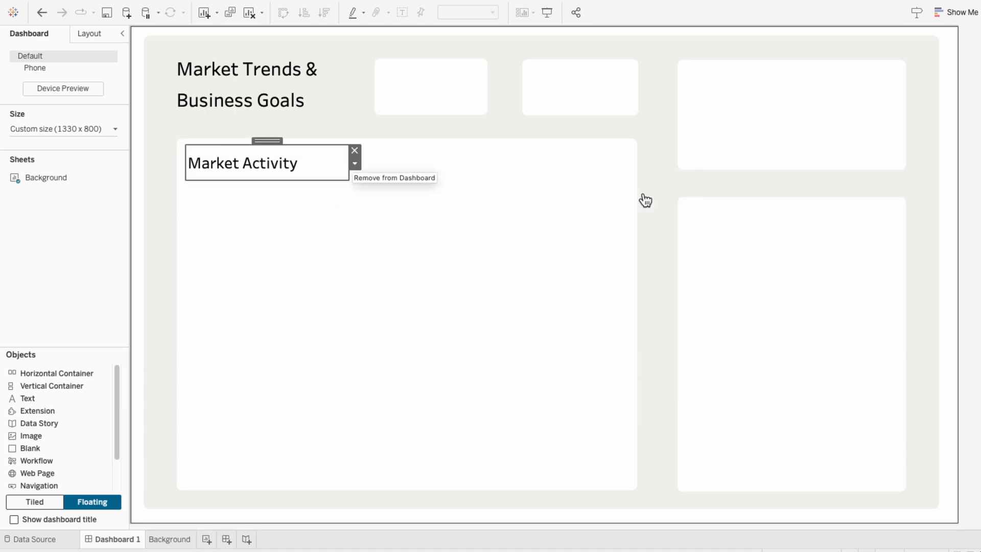
{"action": "left_click", "coordinate": [970, 264]}
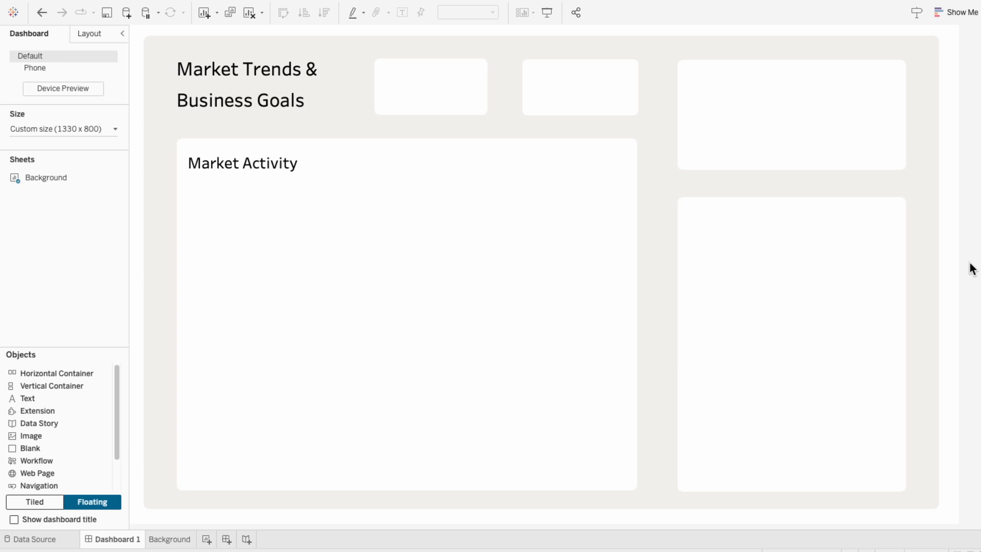
- Add a new worksheet and rename it "Gradient Area Chart"
{"action": "left_click", "coordinate": [206, 541]}
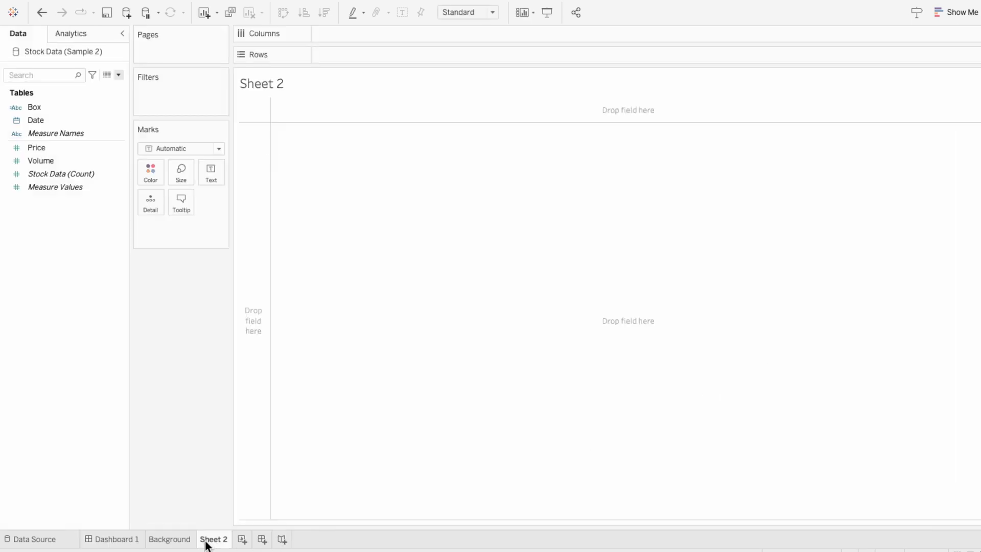
{"action": "double_click", "coordinate": [207, 541]}
{"action": "type", "text": "Gradient Area Chart"}
{"action": "key", "text": "Return"}
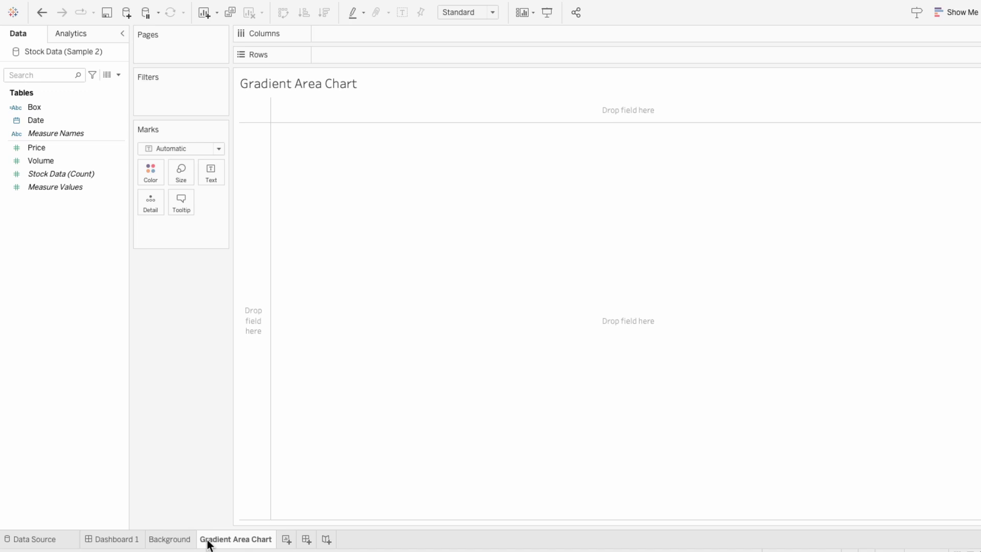
- Create a calculated field named Norm Metric beginning with (SUM([Price]) - WINDOW_MIN(SUM([Price])))
{"action": "left_click", "coordinate": [118, 75]}
{"action": "left_click", "coordinate": [116, 84]}
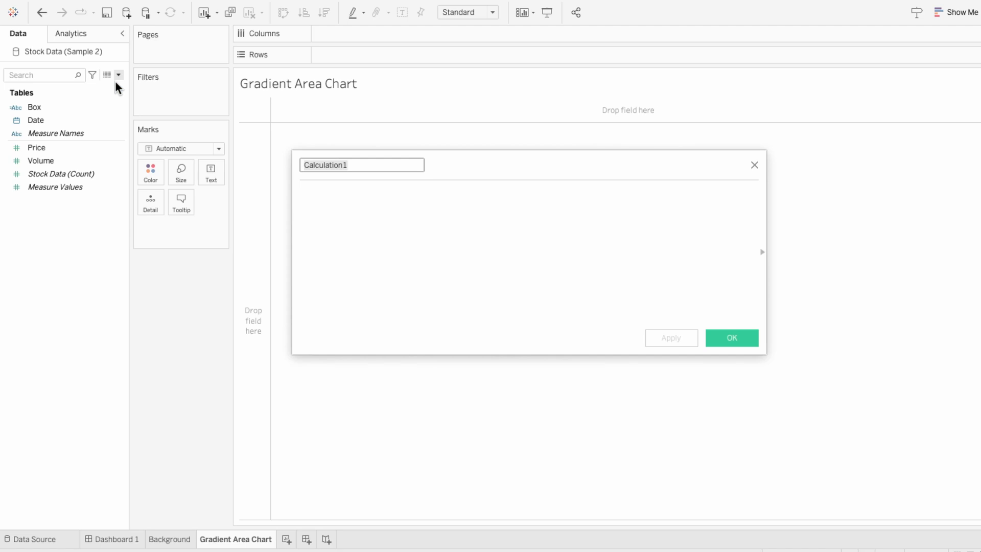
{"action": "type", "text": "Norm Metric"}
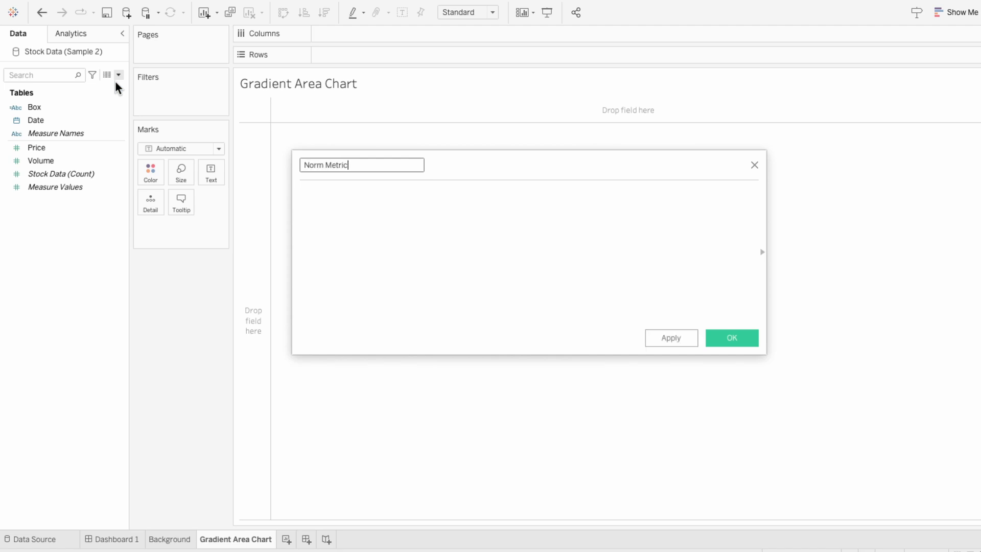
{"action": "key", "text": "Tab"}
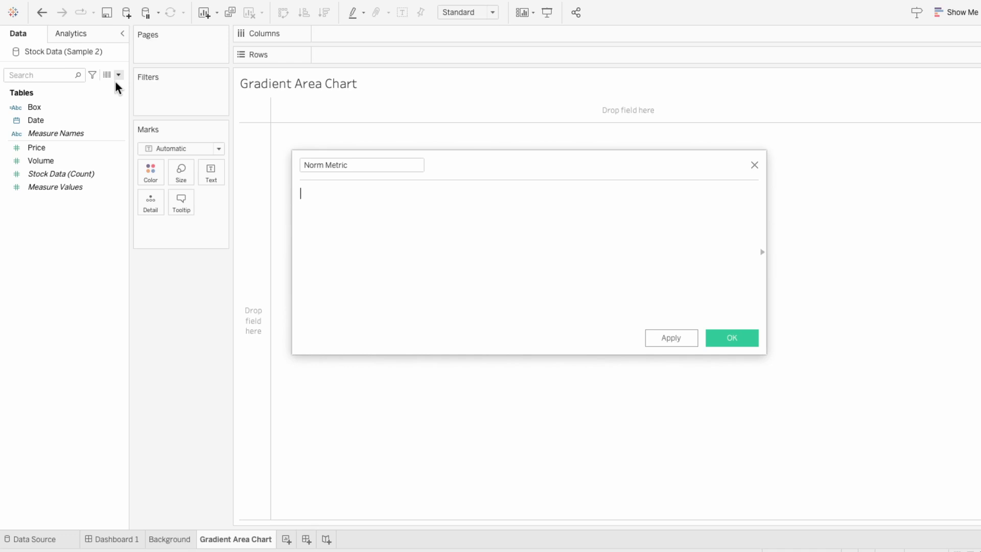
{"action": "type", "text": "(SU"}
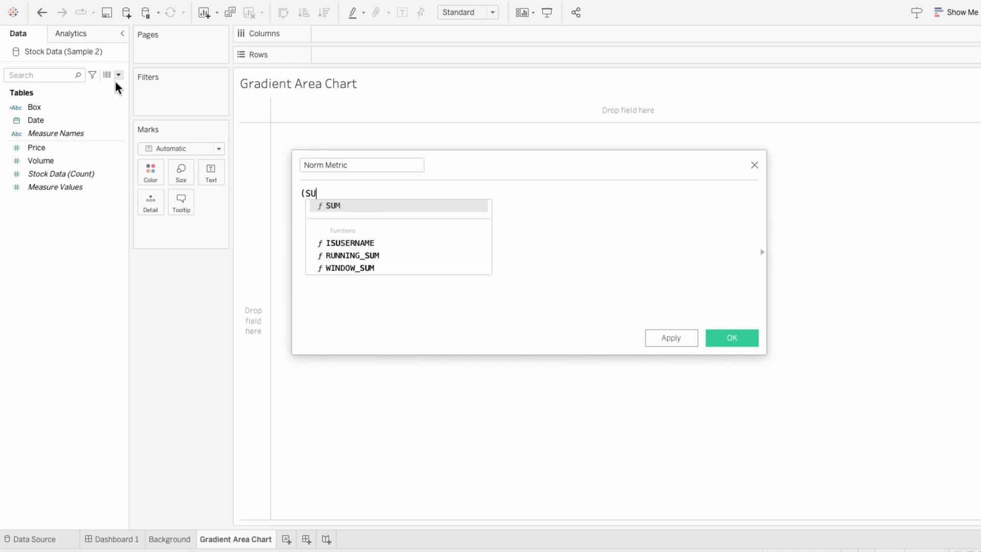
{"action": "type", "text": "M([pric"}
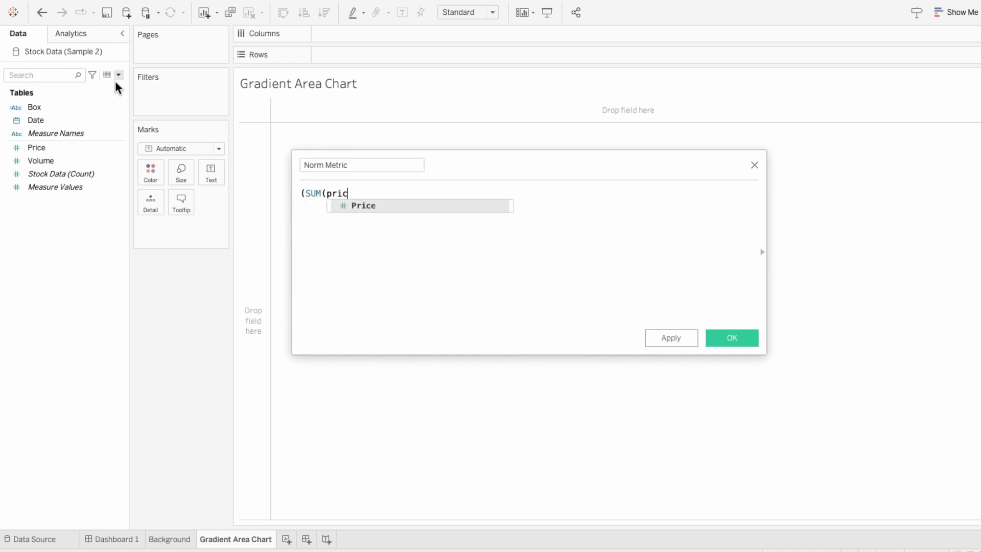
{"action": "key", "text": "Return"}
{"action": "type", "text": ") "}
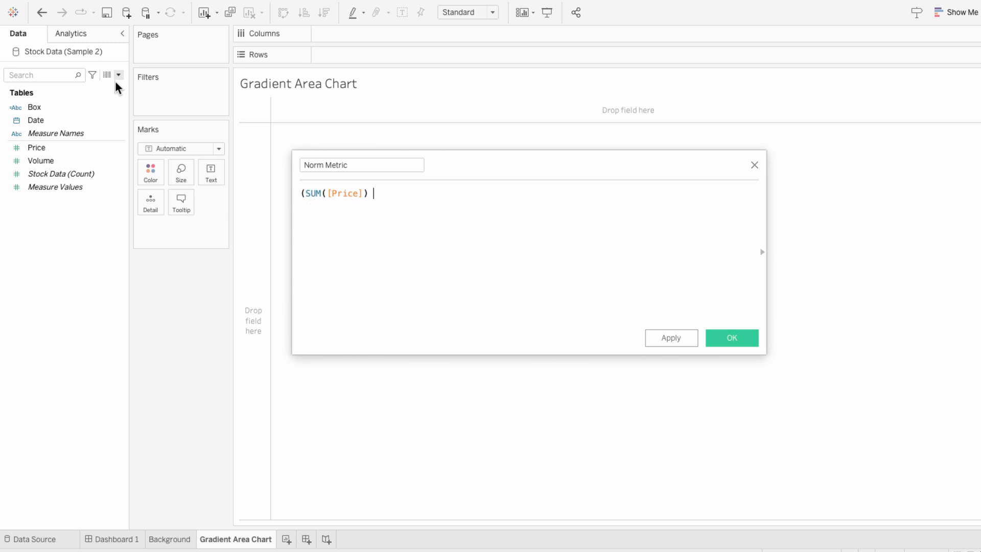
{"action": "type", "text": "- WINDOW_"}
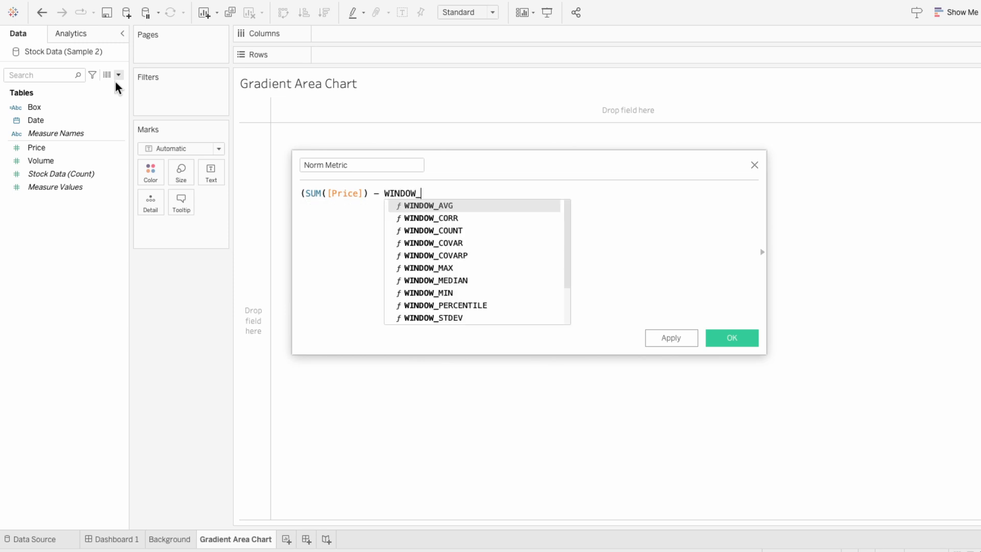
{"action": "type", "text": "MIN"}
{"action": "key", "text": "Return"}
{"action": "type", "text": "SUM"}
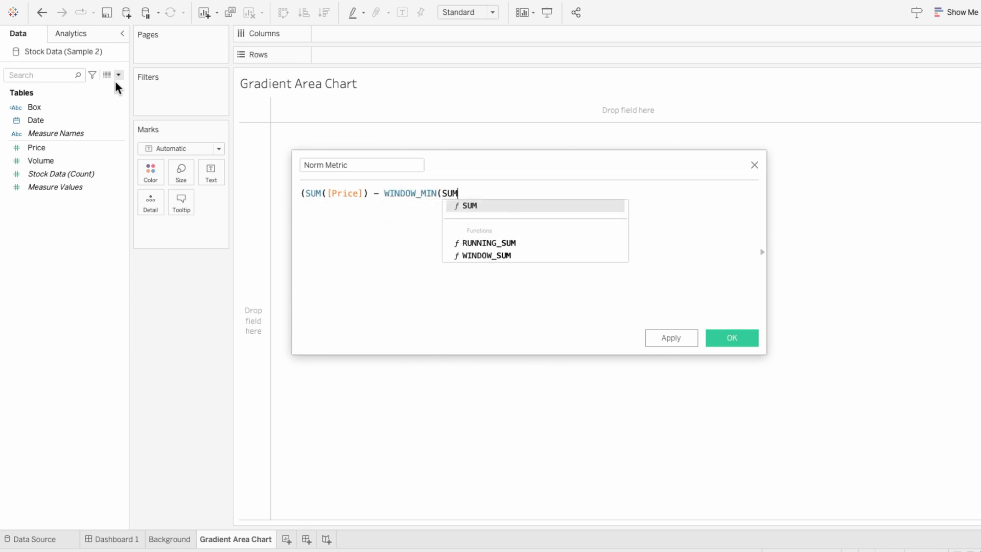
{"action": "type", "text": "([Pric"}
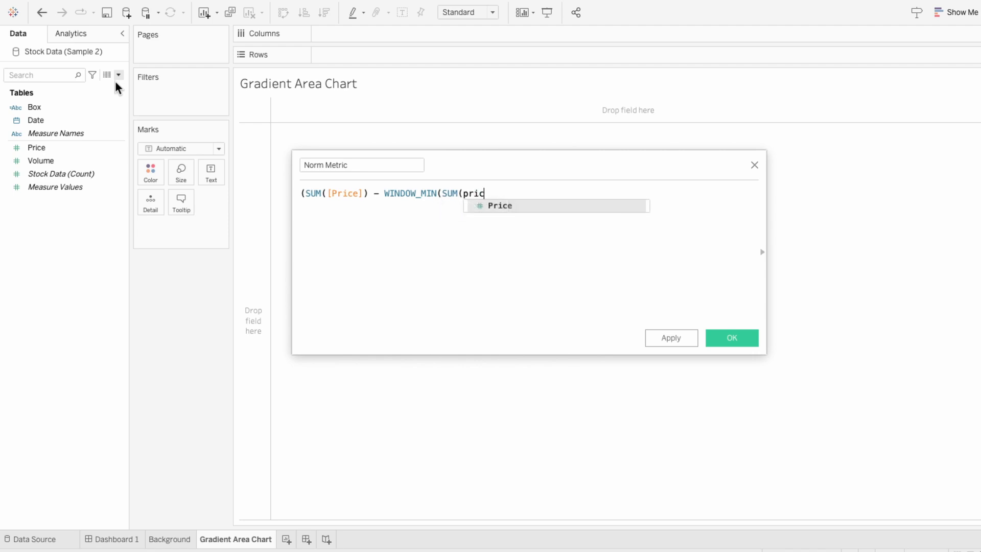
{"action": "key", "text": "Return"}
{"action": "type", "text": "))"}
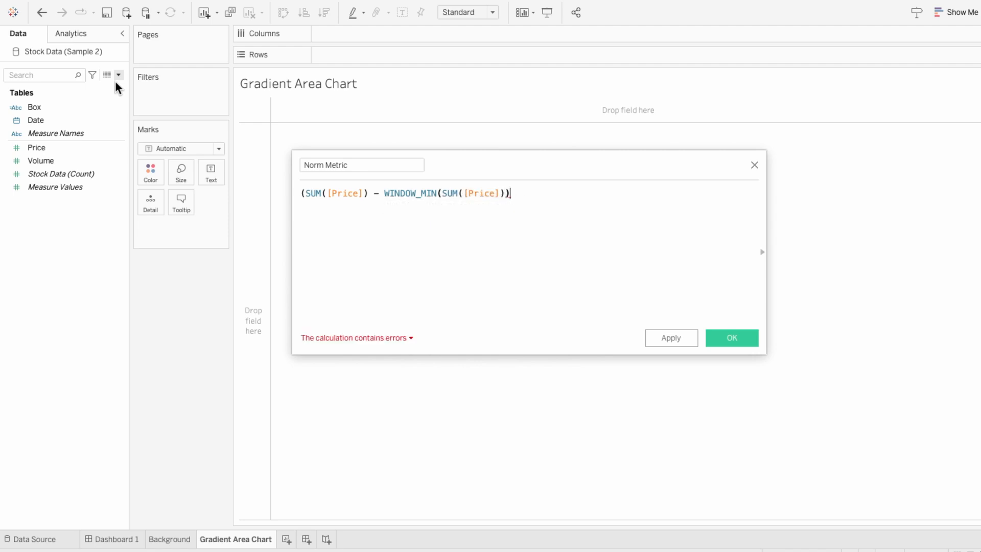
{"action": "type", "text": ")/"}
- Divide by (WINDOW_MAX(SUM([Price])) - WINDOW_MIN(SUM([Price]))), copy the whole formula and save the Norm Metric field
{"action": "key", "text": "Return"}
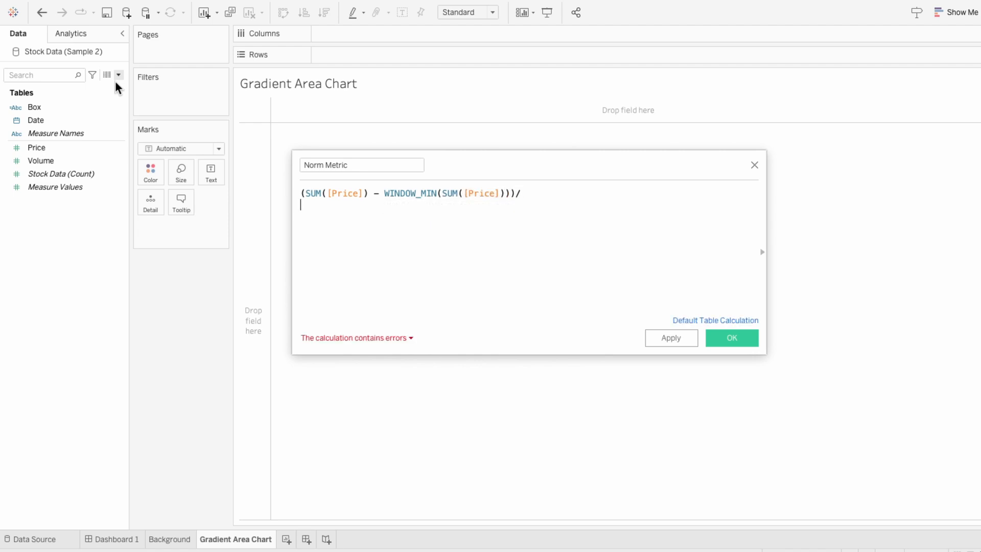
{"action": "type", "text": "(WINDOW_"}
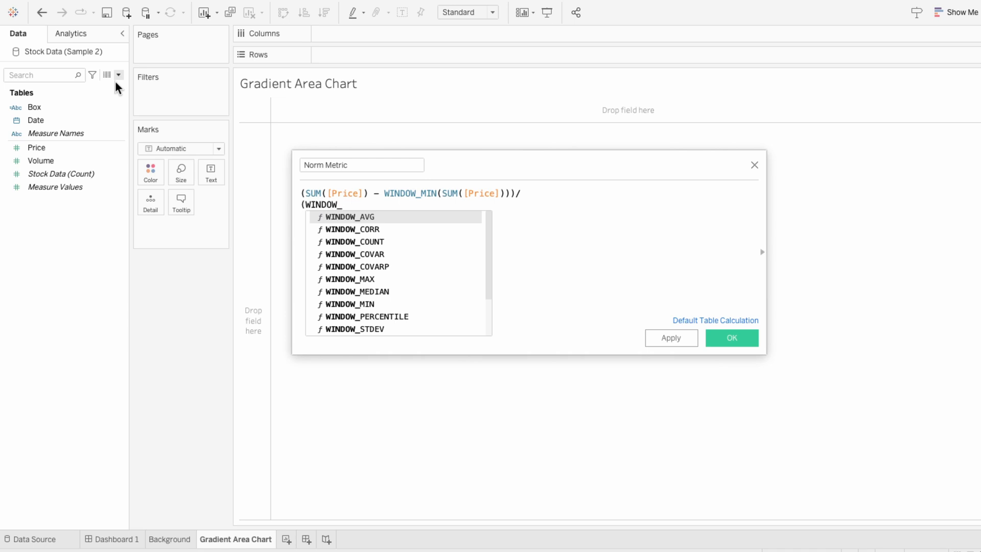
{"action": "type", "text": "MAX(SUM"}
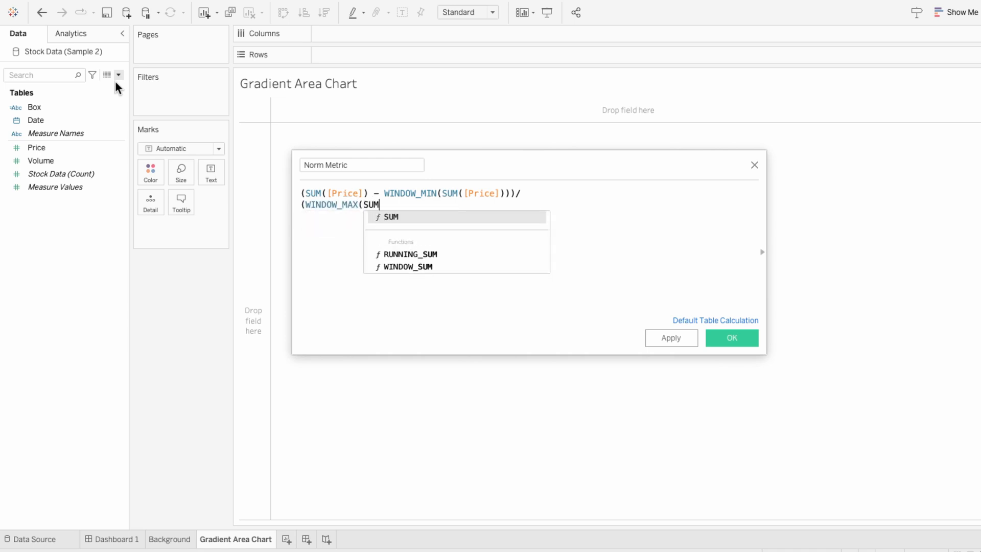
{"action": "type", "text": "(price"}
{"action": "key", "text": "Return"}
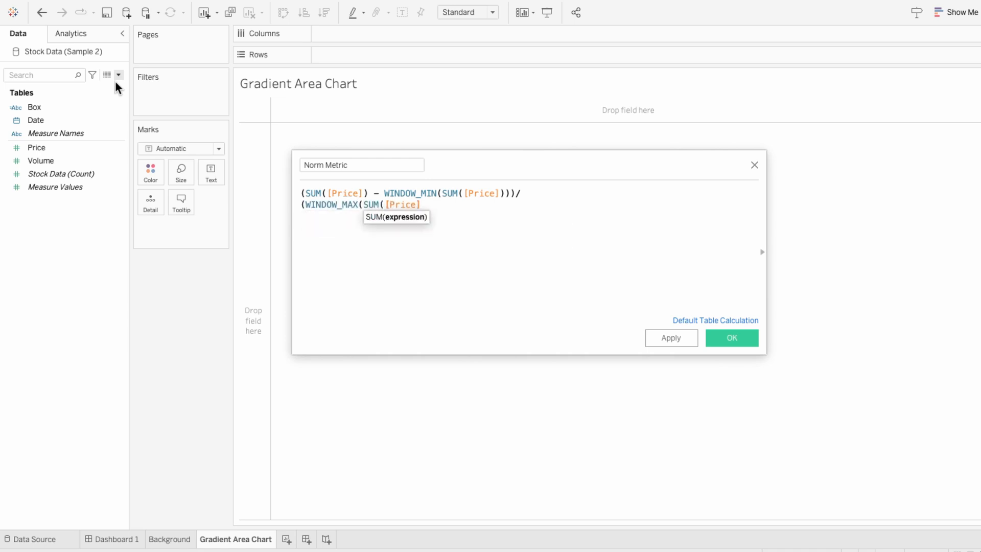
{"action": "type", "text": ")) - "}
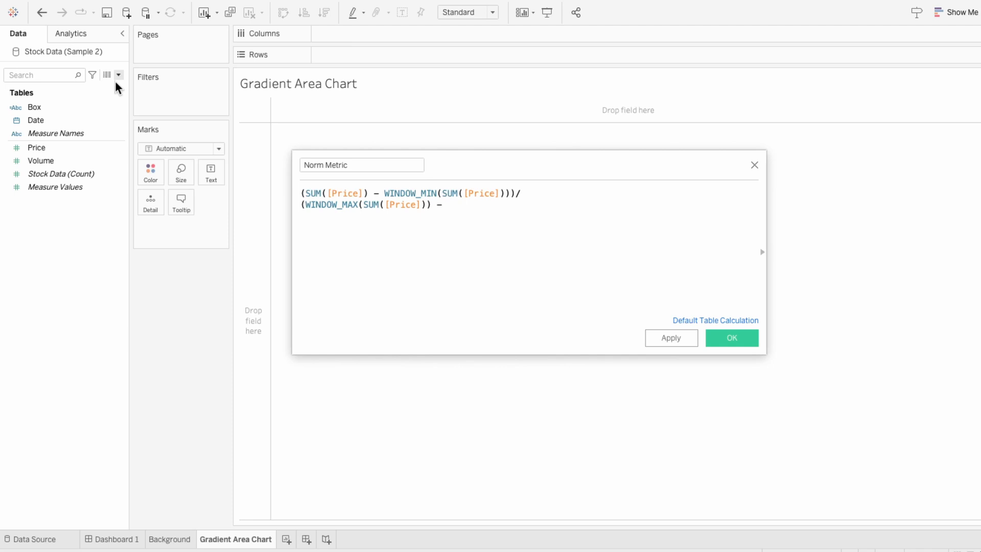
{"action": "type", "text": "WINDOW_"}
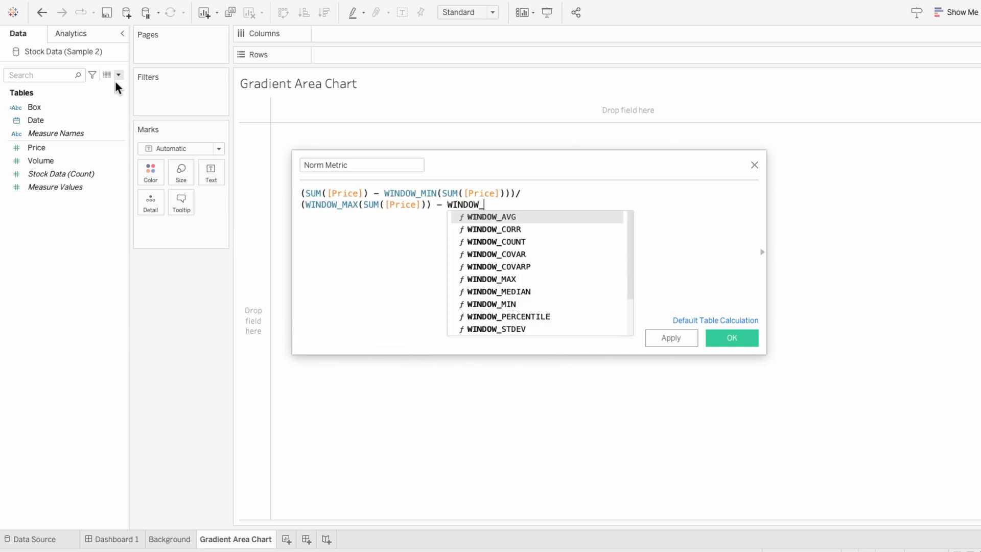
{"action": "type", "text": "MIN(SU"}
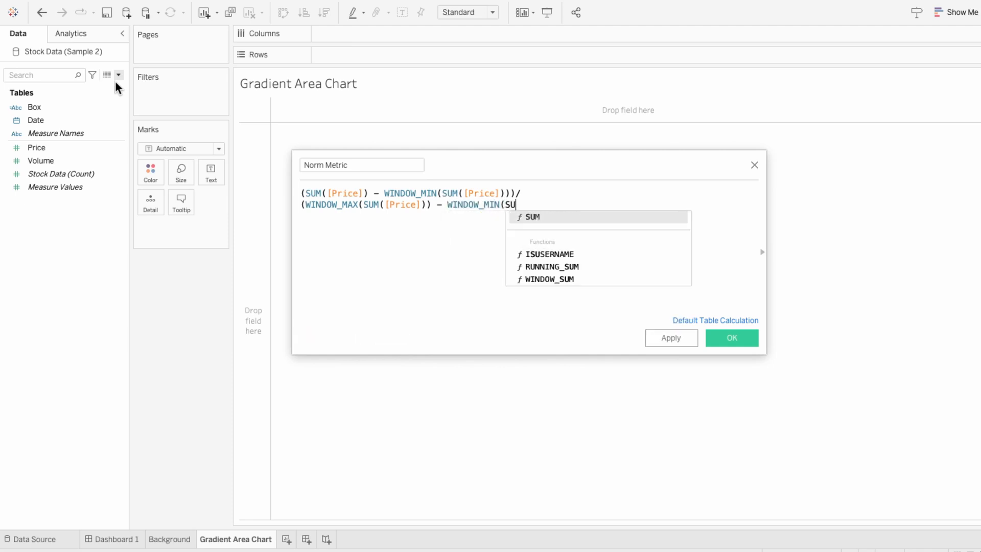
{"action": "type", "text": "M(pric"}
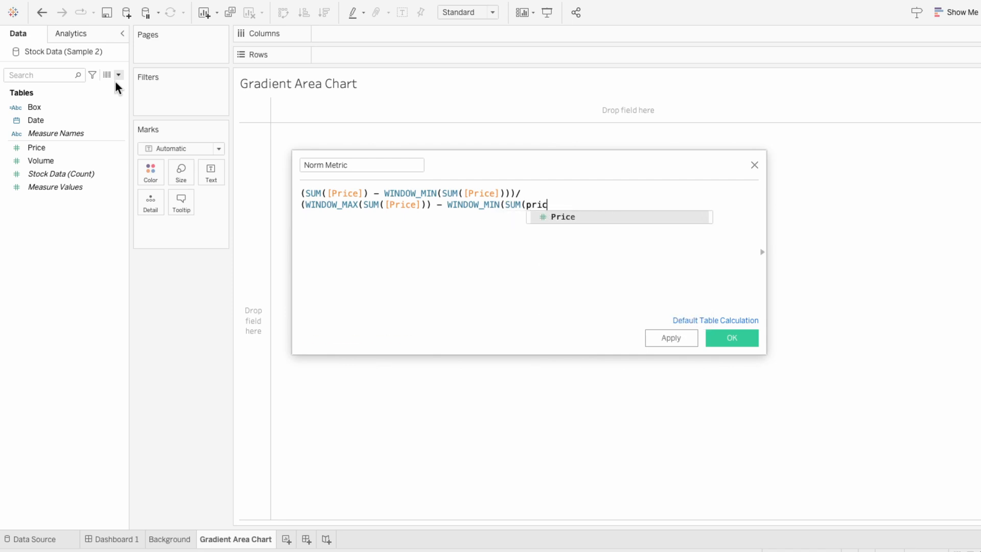
{"action": "key", "text": "Return"}
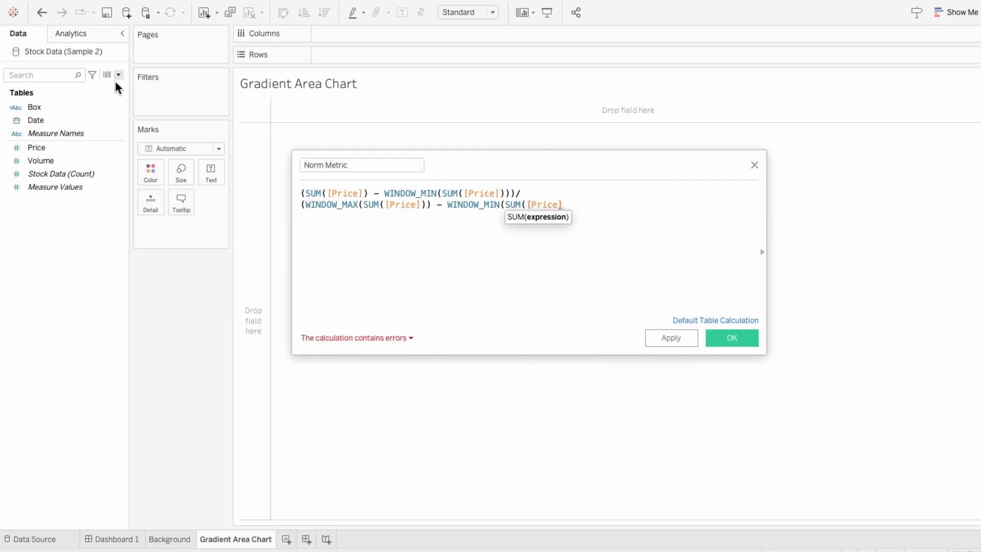
{"action": "type", "text": ")))"}
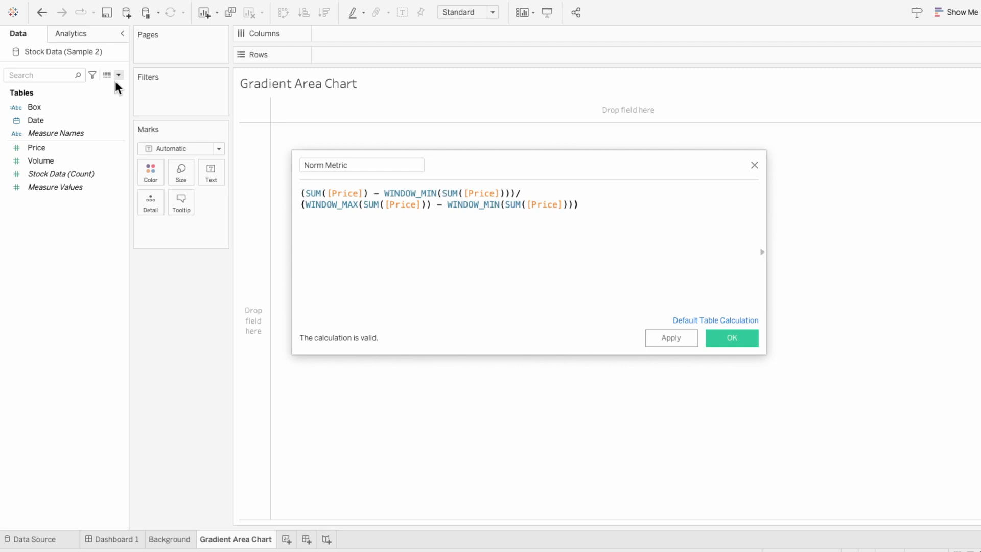
{"action": "left_click_drag", "start_coordinate": [632, 224], "coordinate": [271, 179]}
{"action": "key", "text": "ctrl+c"}
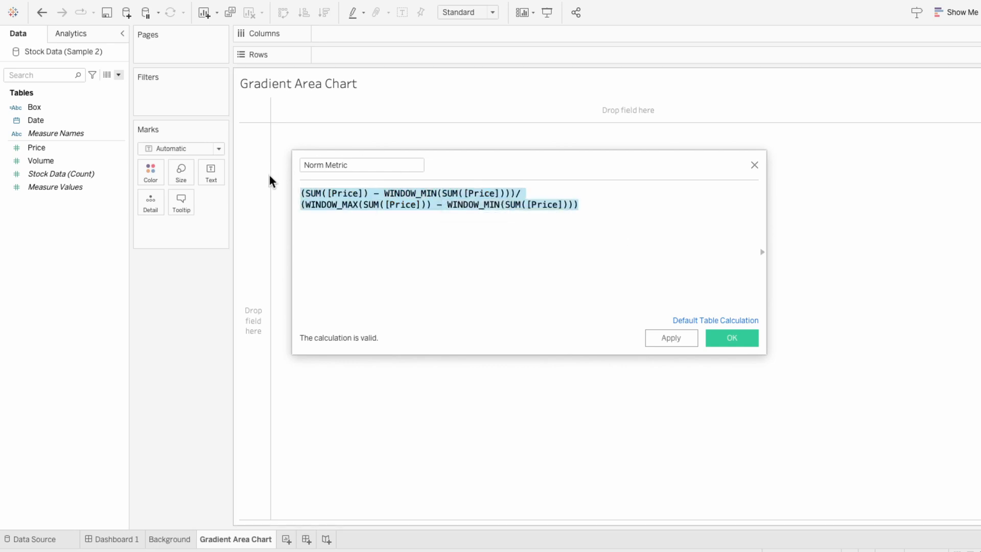
{"action": "left_click", "coordinate": [741, 337]}
- Create a calculated field named Norm Date and paste the copied normalisation formula into it
{"action": "left_click", "coordinate": [119, 75]}
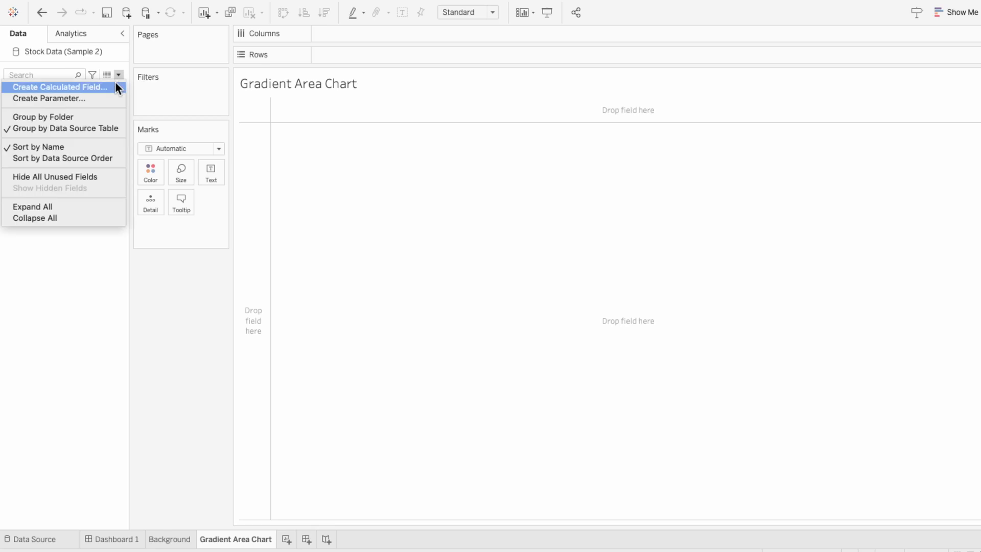
{"action": "left_click", "coordinate": [115, 83]}
{"action": "type", "text": "Norm Date"}
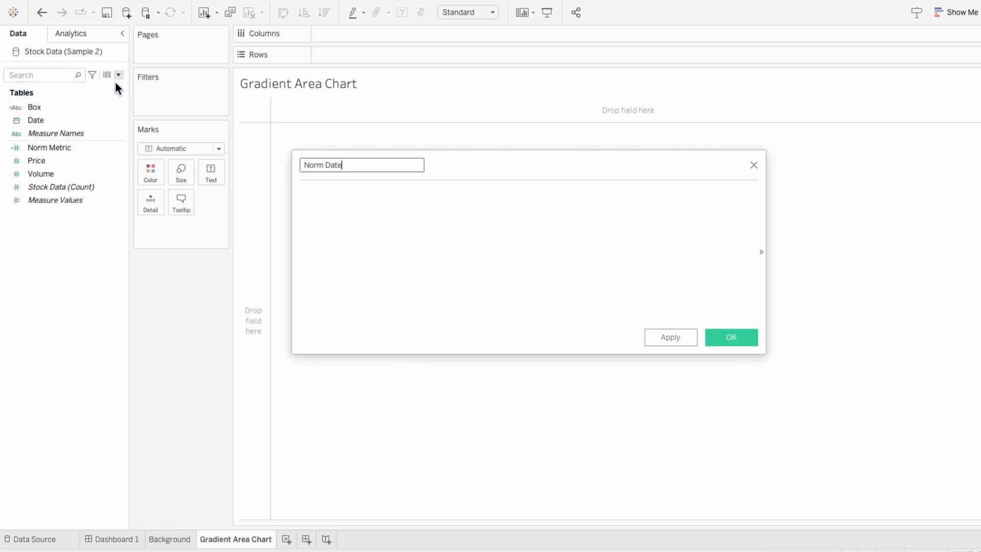
{"action": "key", "text": "Tab"}
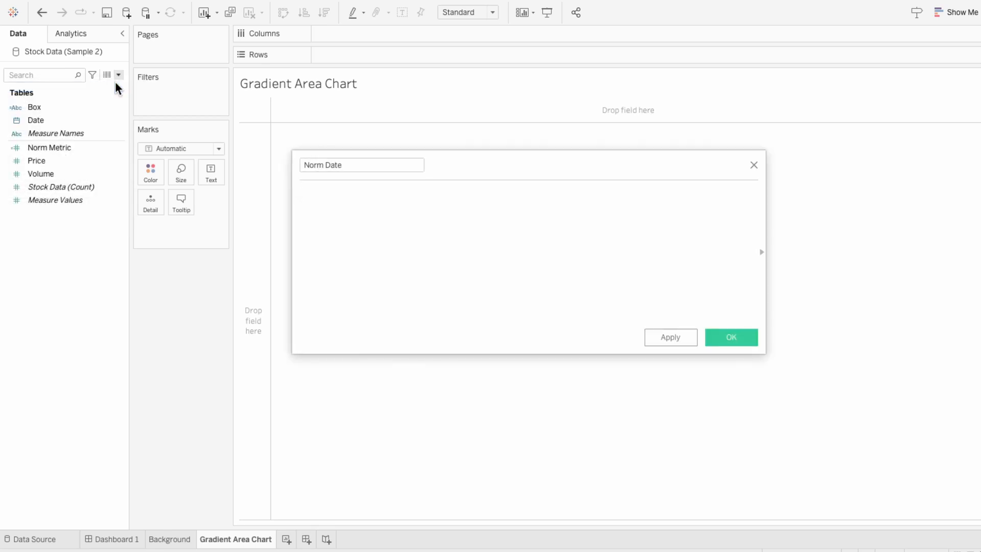
{"action": "key", "text": "ctrl+v"}
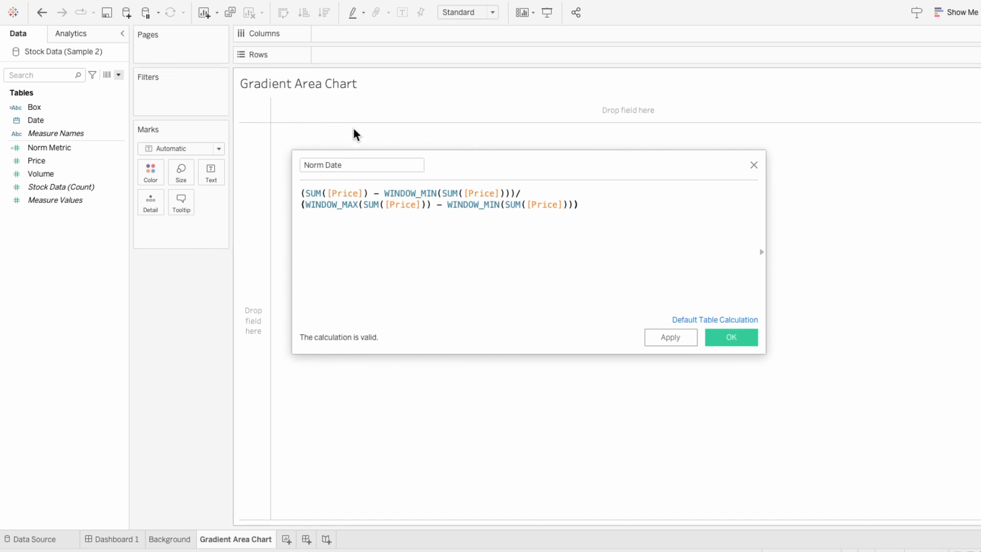
- Change every SUM aggregation in the Norm Date formula to MIN
{"action": "double_click", "coordinate": [316, 192]}
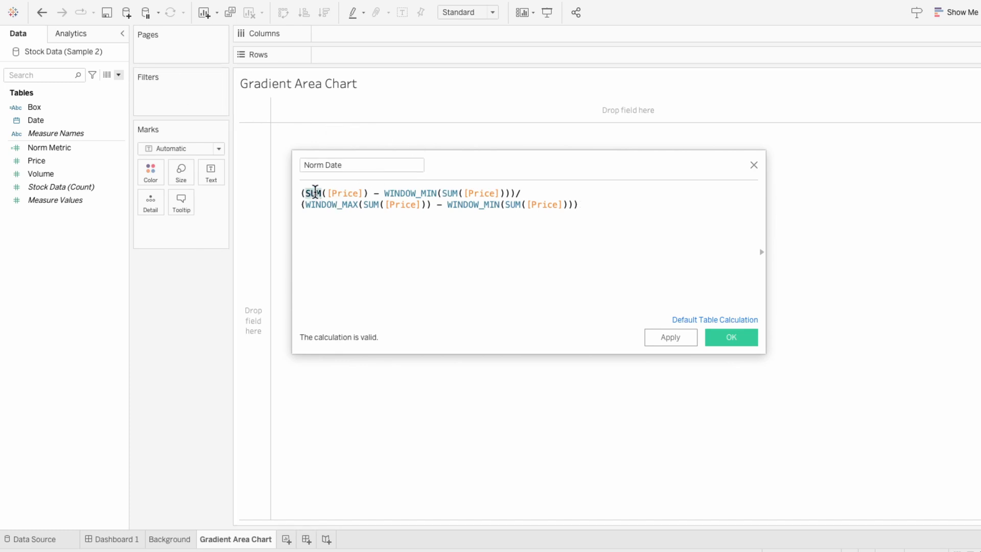
{"action": "type", "text": "MIN"}
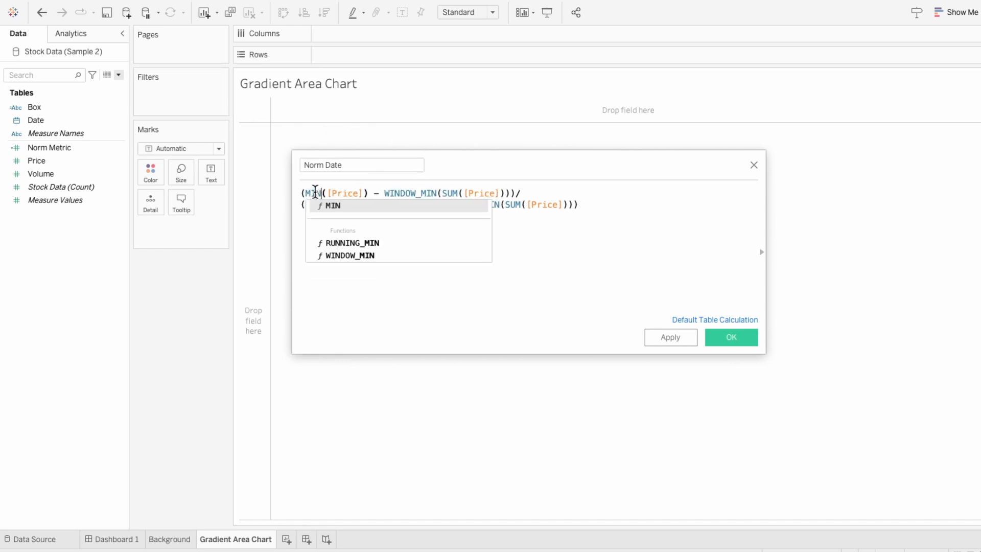
{"action": "double_click", "coordinate": [315, 192]}
{"action": "double_click", "coordinate": [451, 193]}
{"action": "type", "text": "MIN"}
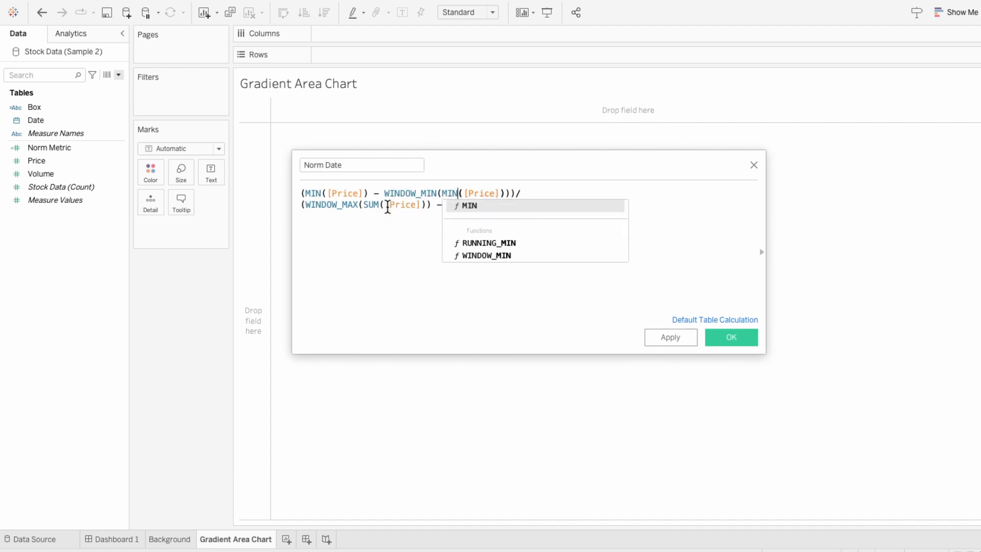
{"action": "double_click", "coordinate": [373, 204]}
{"action": "type", "text": "MIN([Price])) - WINDOW_MIN"}
{"action": "left_click", "coordinate": [509, 204]}
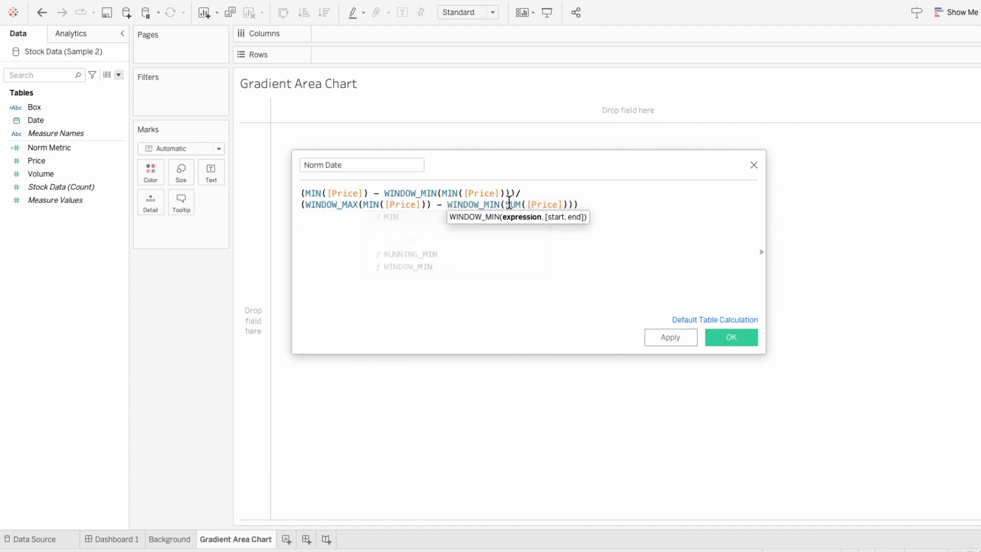
{"action": "double_click", "coordinate": [510, 204]}
{"action": "type", "text": "MIN"}
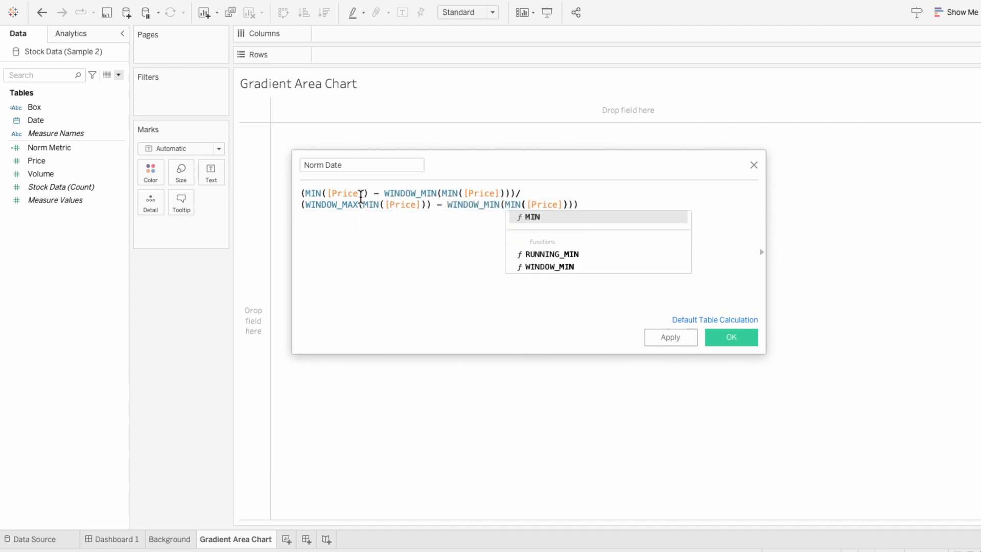
- Replace every [Price] reference in the Norm Date formula with [Date] and save the field
{"action": "double_click", "coordinate": [357, 195]}
{"action": "type", "text": "date"}
{"action": "left_click", "coordinate": [366, 205]}
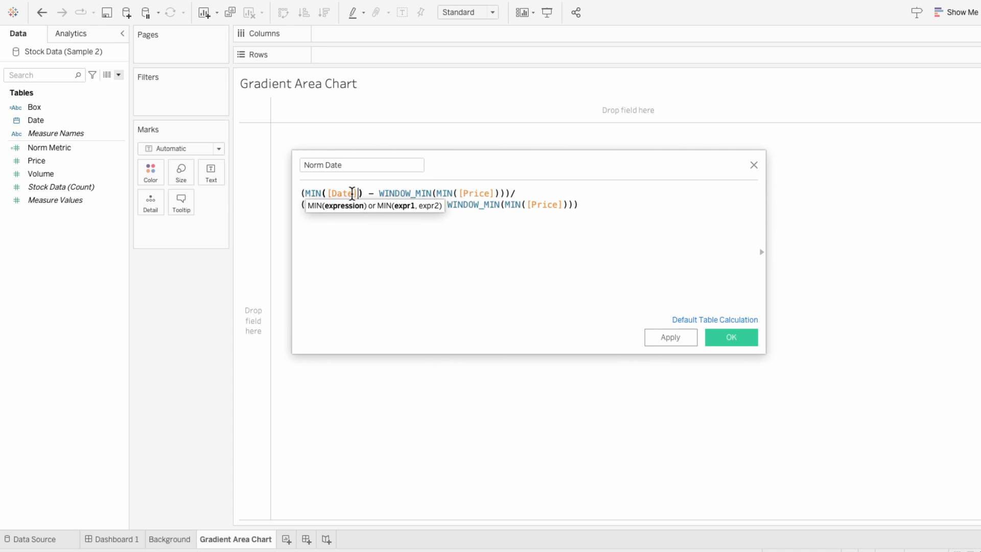
{"action": "double_click", "coordinate": [352, 193]}
{"action": "key", "text": "ctrl+c"}
{"action": "double_click", "coordinate": [483, 193]}
{"action": "key", "text": "ctrl+v"}
{"action": "double_click", "coordinate": [401, 207]}
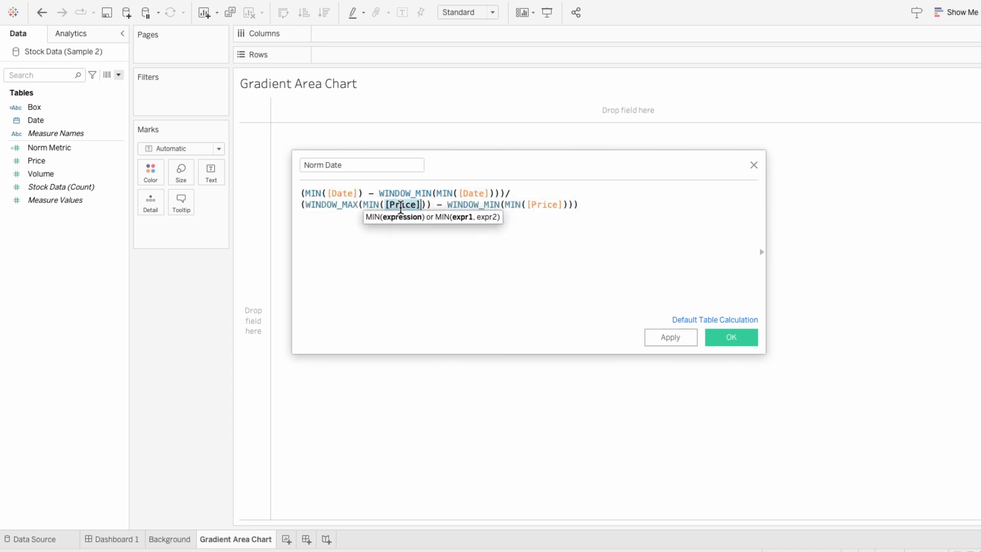
{"action": "key", "text": "ctrl+v"}
{"action": "double_click", "coordinate": [545, 204]}
{"action": "key", "text": "ctrl+v"}
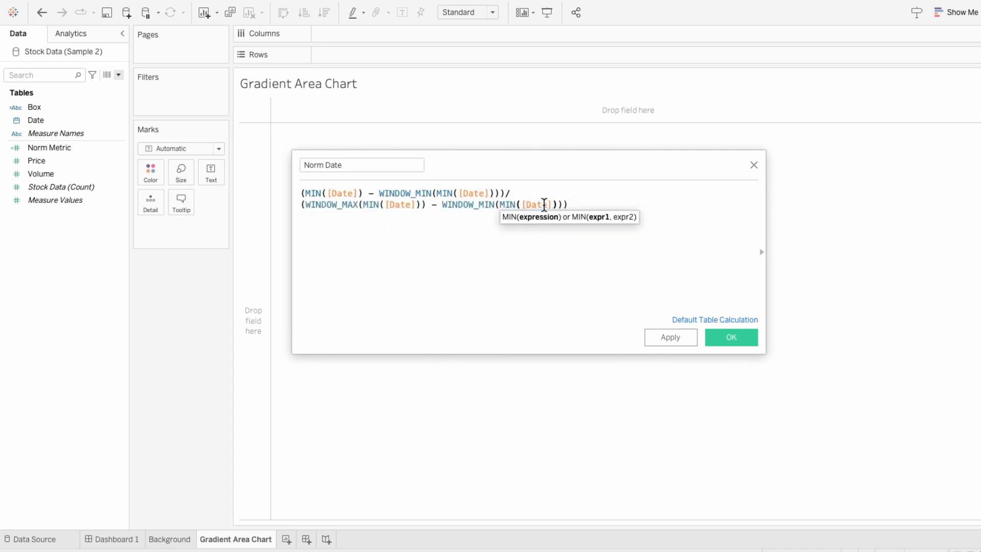
{"action": "left_click", "coordinate": [623, 275]}
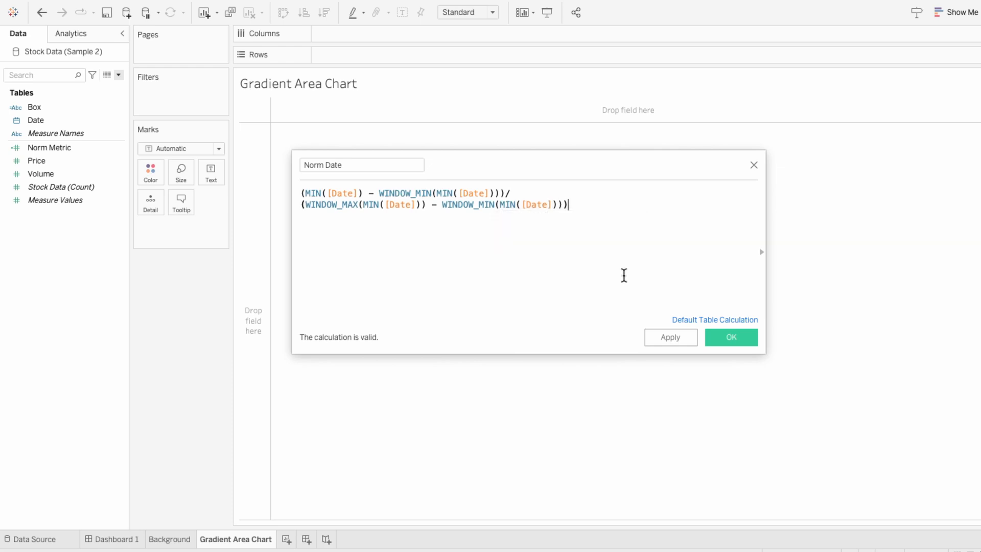
{"action": "left_click", "coordinate": [727, 339]}
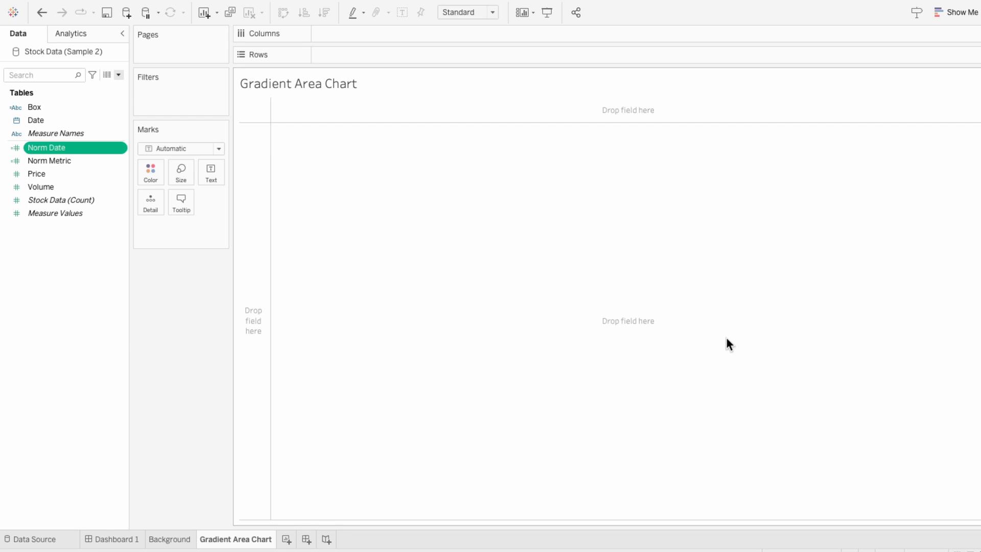
- Create a calculated field named Reversed Metric with the formula 1 - [Norm Metric]
{"action": "left_click", "coordinate": [119, 75]}
{"action": "left_click", "coordinate": [118, 88]}
{"action": "type", "text": "R"}
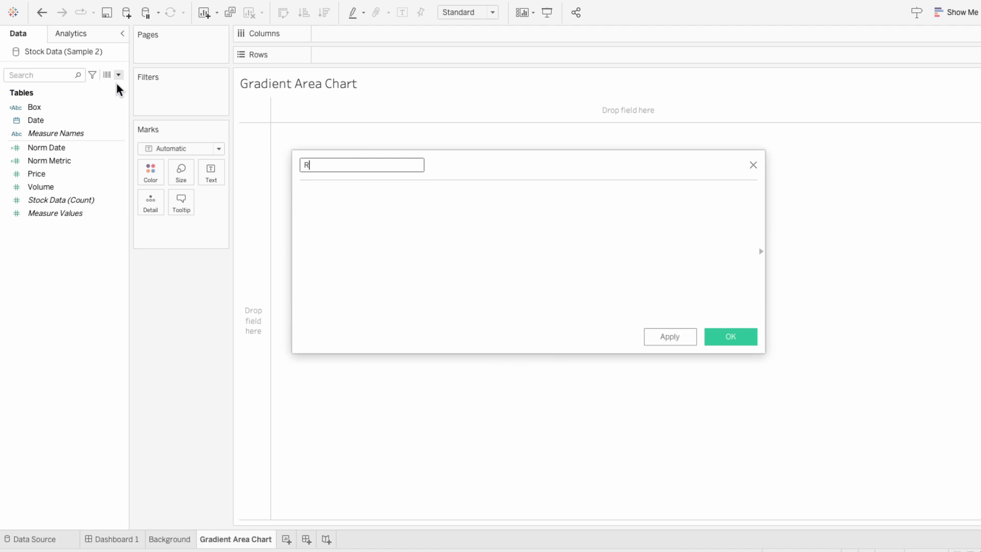
{"action": "type", "text": "eversed Metric"}
{"action": "key", "text": "Tab"}
{"action": "type", "text": "1 - norm"}
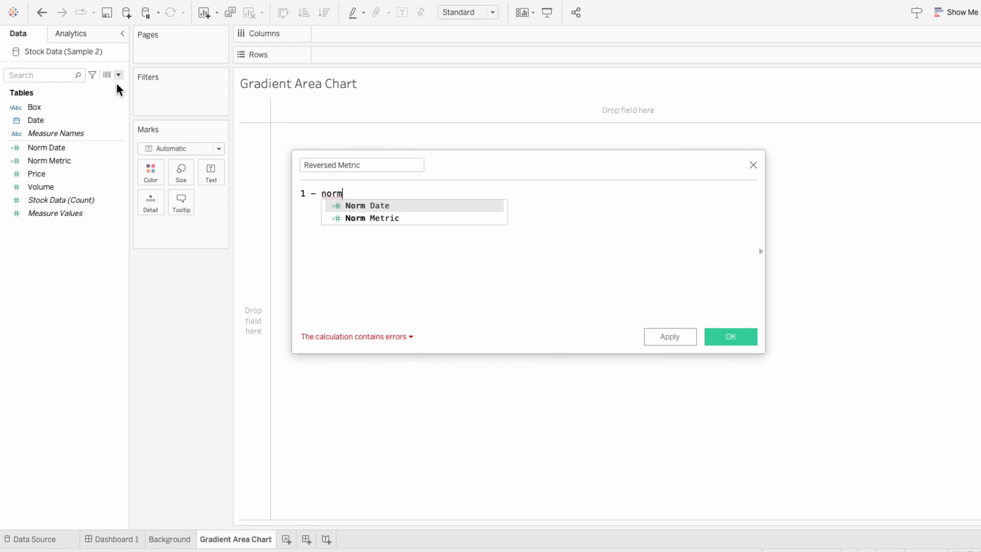
{"action": "key", "text": "Down"}
{"action": "key", "text": "Return"}
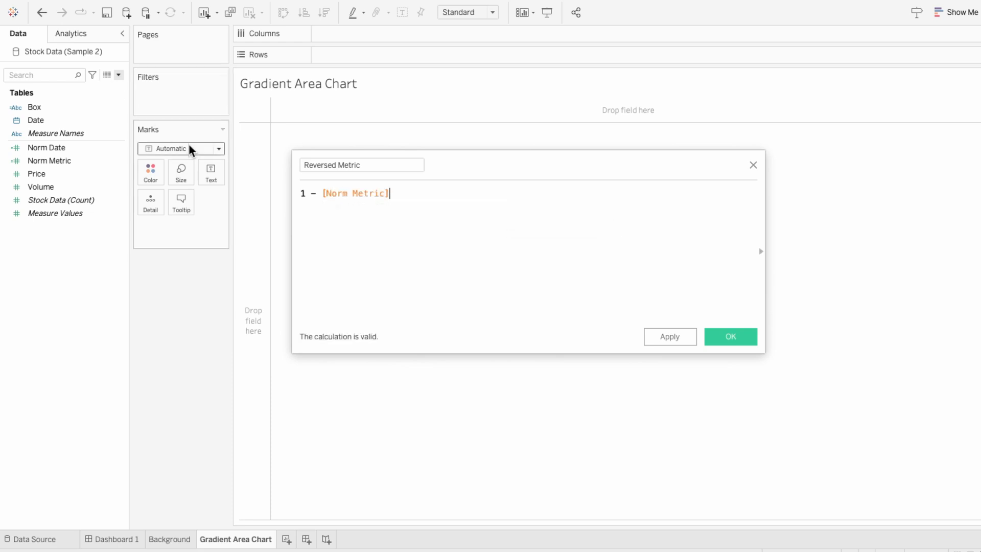
{"action": "left_click", "coordinate": [736, 335]}
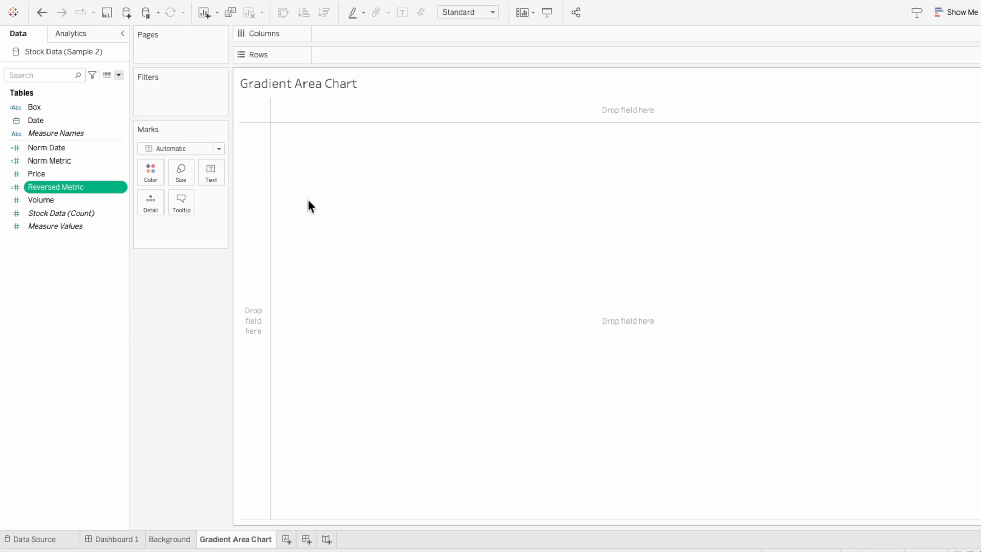
- Place Norm Date on Columns and Norm Metric and Reversed Metric on Rows
{"action": "mouse_move", "coordinate": [44, 148]}
{"action": "left_mouse_down"}
{"action": "mouse_move", "coordinate": [43, 157]}
{"action": "mouse_move", "coordinate": [275, 76]}
{"action": "mouse_move", "coordinate": [338, 39]}
{"action": "left_mouse_up"}
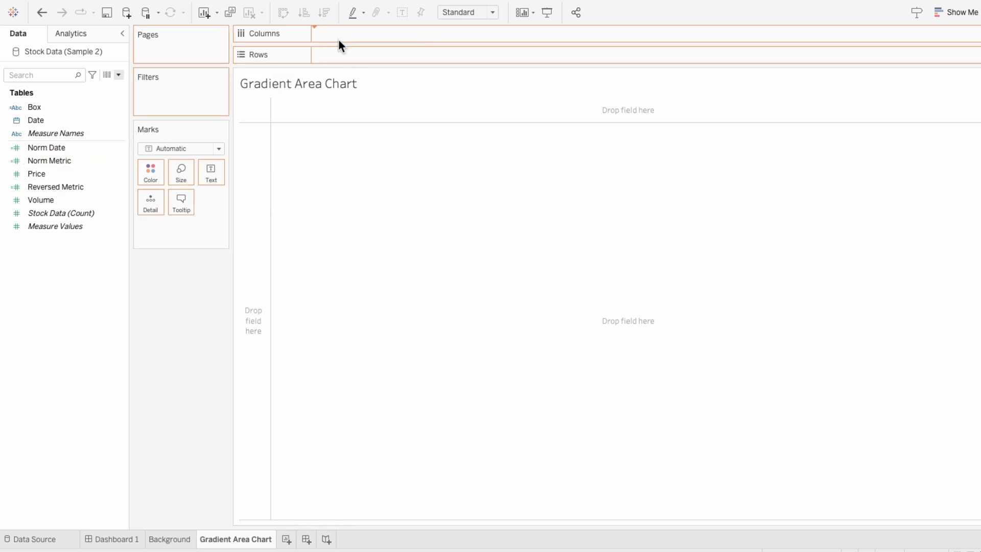
{"action": "left_click", "coordinate": [88, 163]}
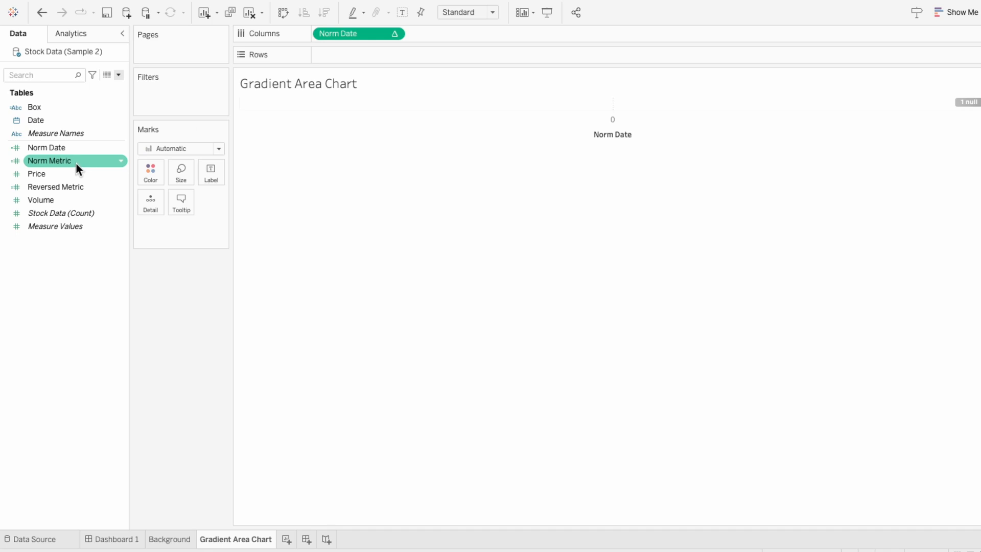
{"action": "left_click_drag", "start_coordinate": [76, 163], "coordinate": [329, 53]}
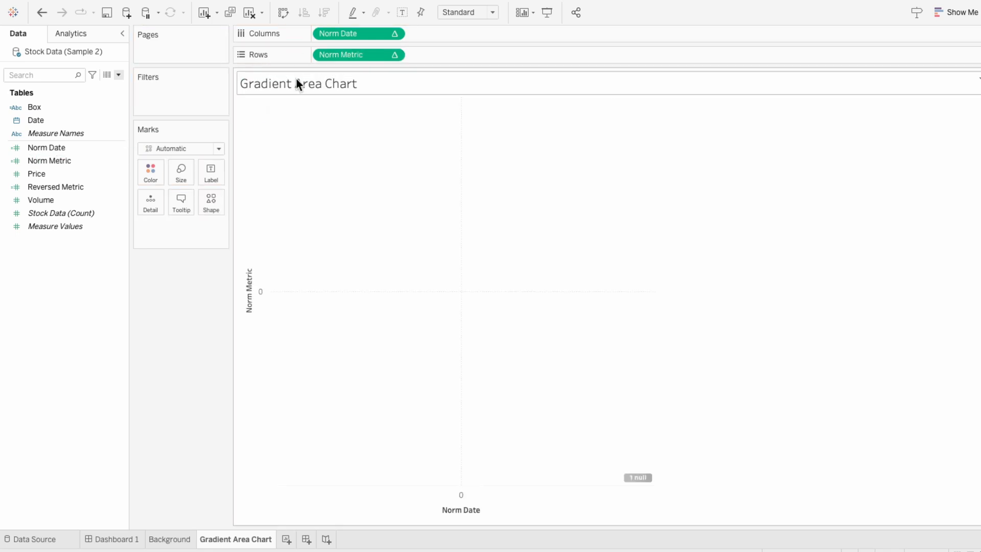
{"action": "left_click_drag", "start_coordinate": [77, 187], "coordinate": [438, 54]}
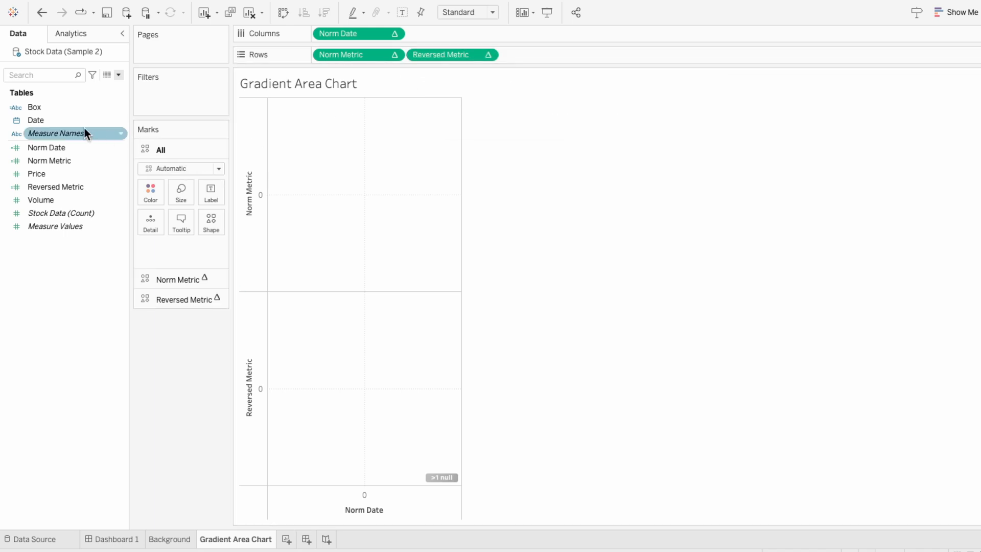
- Add Date to the Detail mark as a discrete exact Day date
{"action": "left_click_drag", "start_coordinate": [84, 127], "coordinate": [176, 250]}
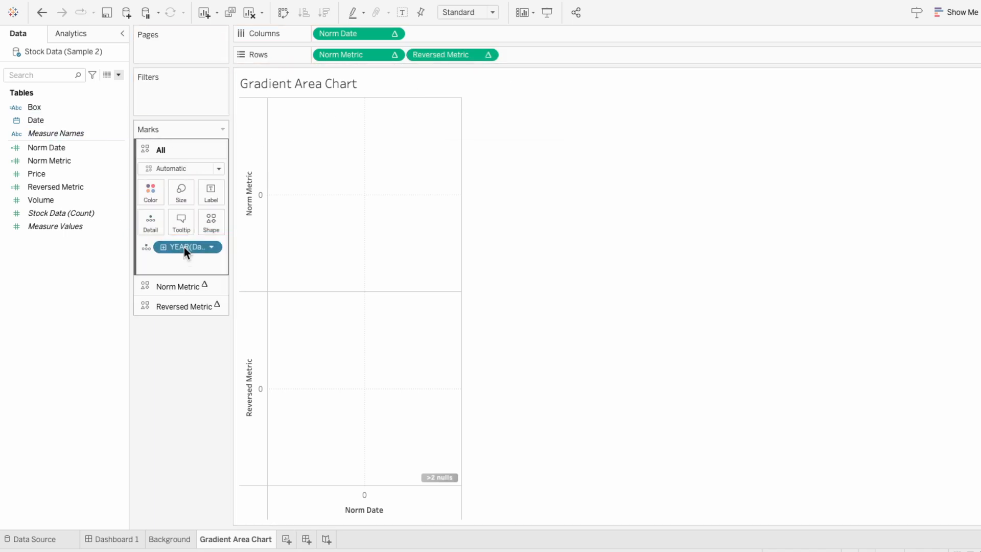
{"action": "right_click", "coordinate": [184, 247]}
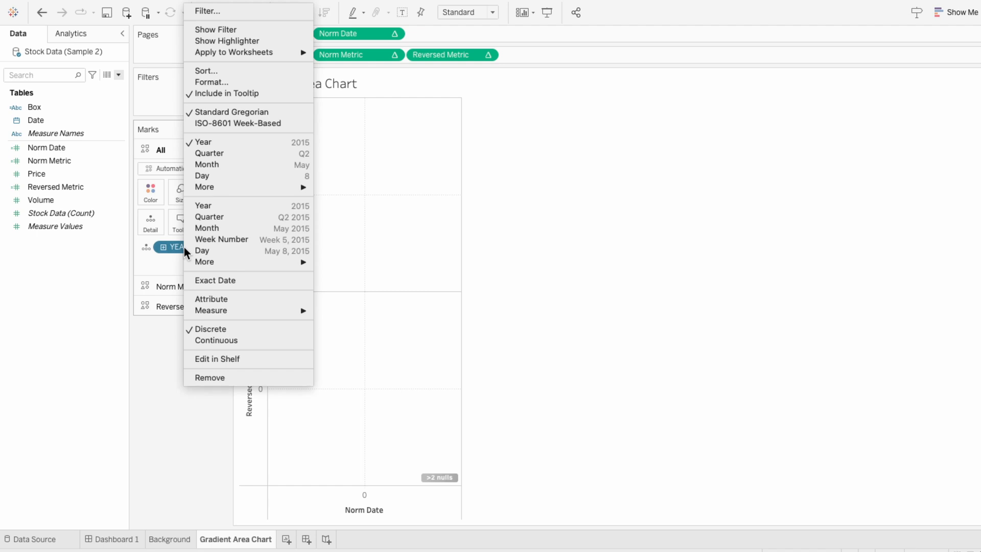
{"action": "left_click", "coordinate": [194, 250]}
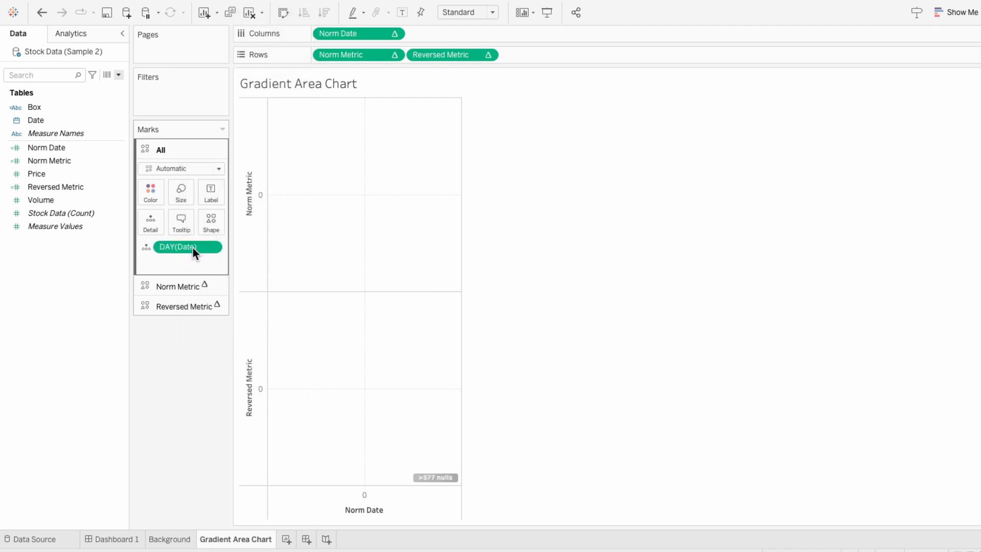
{"action": "right_click", "coordinate": [192, 248]}
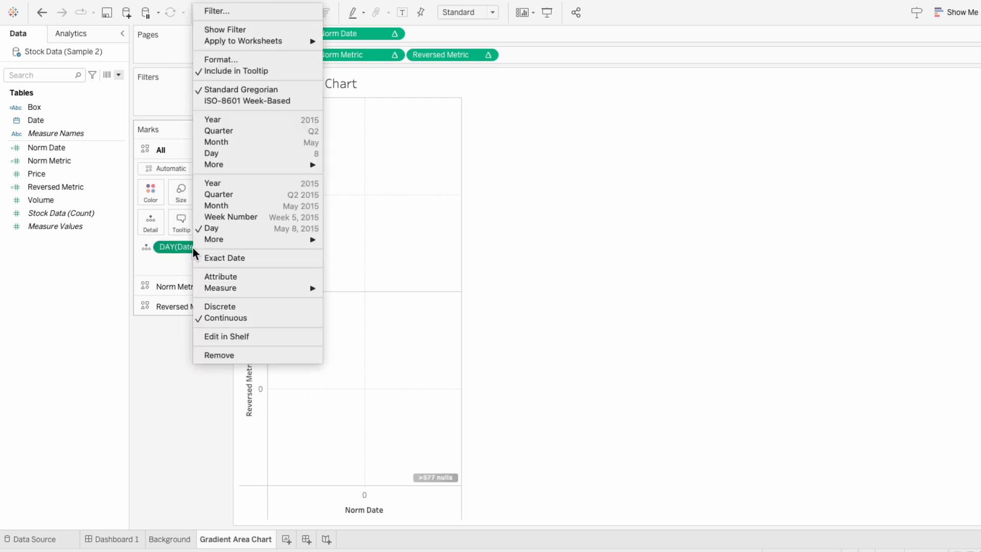
{"action": "left_click", "coordinate": [212, 305]}
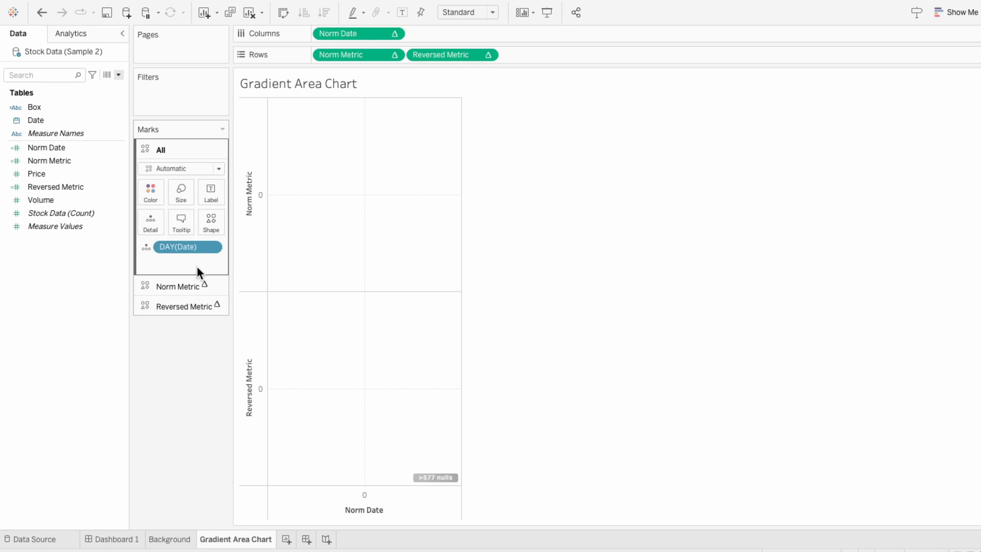
- Set the Norm Date, Norm Metric and Reversed Metric table calculations to compute using Date
{"action": "right_click", "coordinate": [339, 35]}
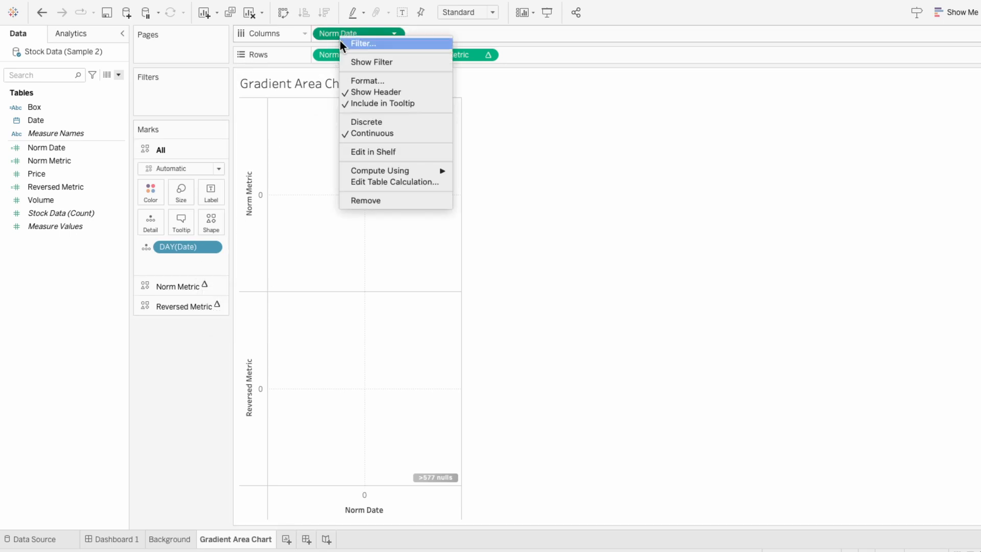
{"action": "mouse_move", "coordinate": [365, 172]}
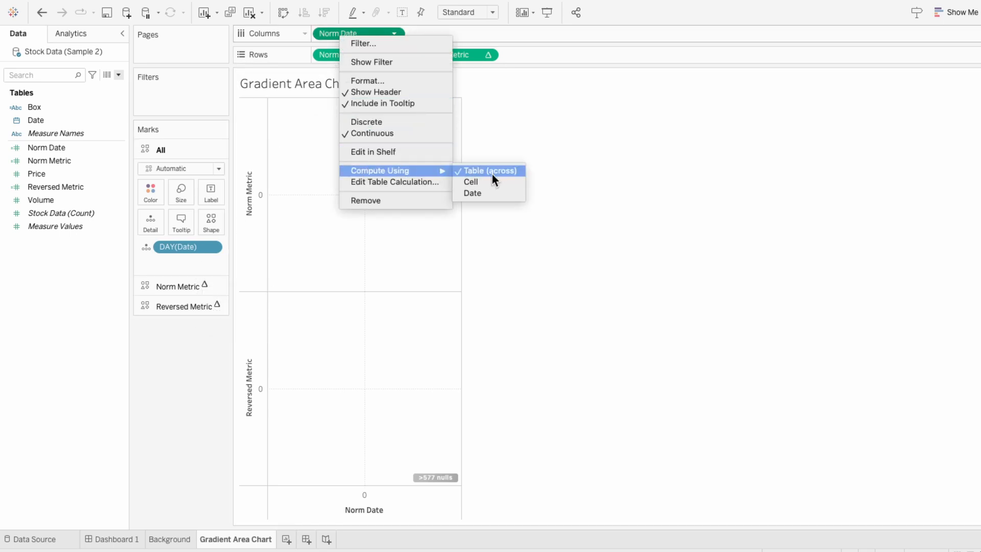
{"action": "left_click", "coordinate": [492, 192]}
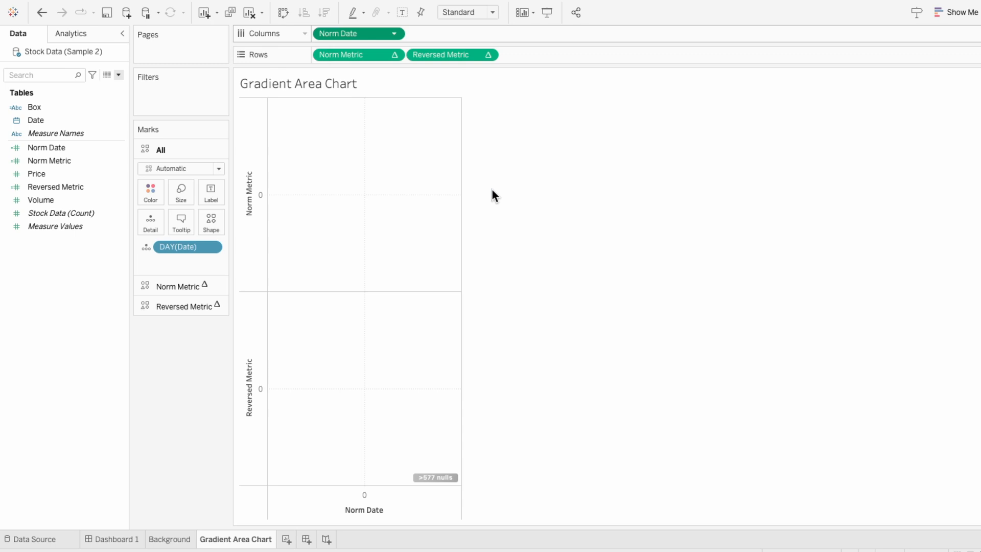
{"action": "right_click", "coordinate": [359, 60]}
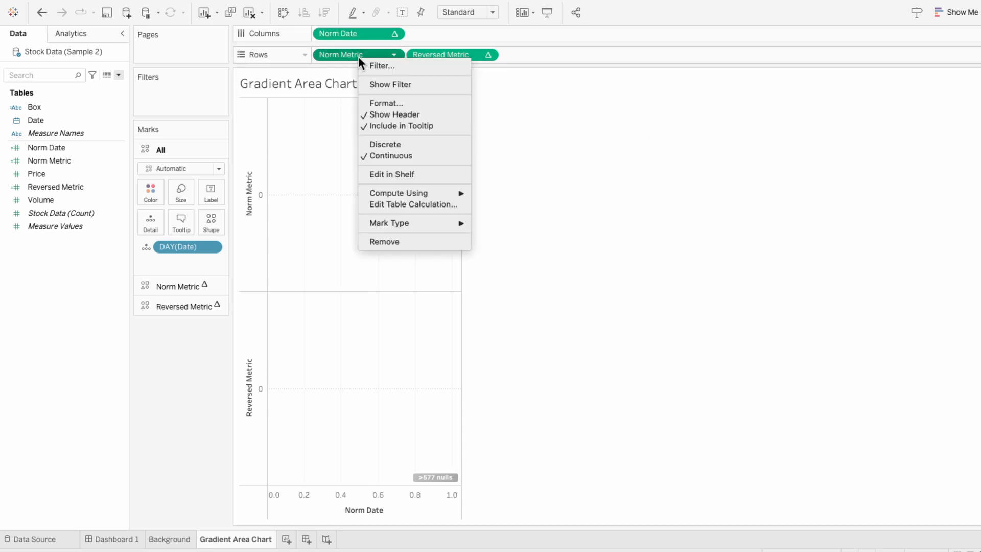
{"action": "mouse_move", "coordinate": [394, 194]}
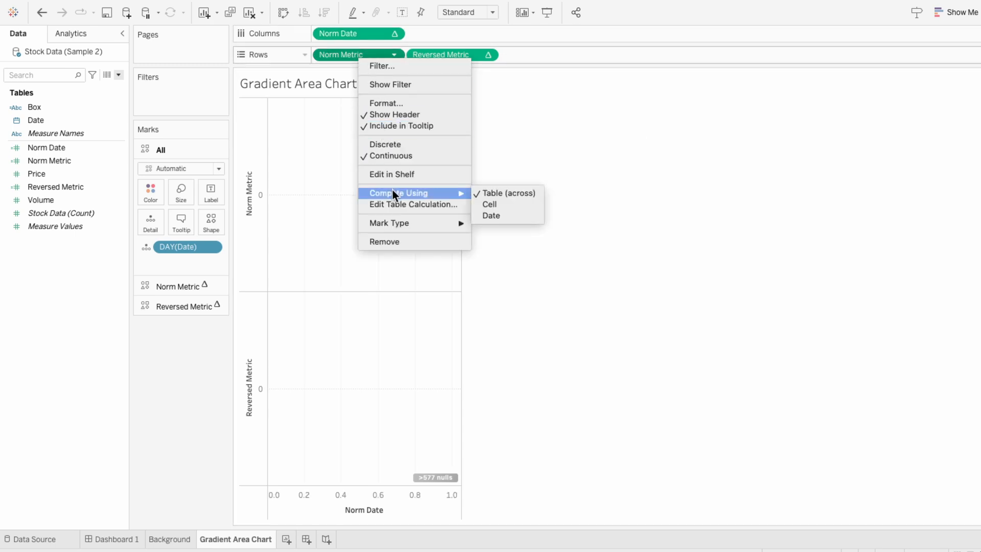
{"action": "left_click", "coordinate": [501, 216]}
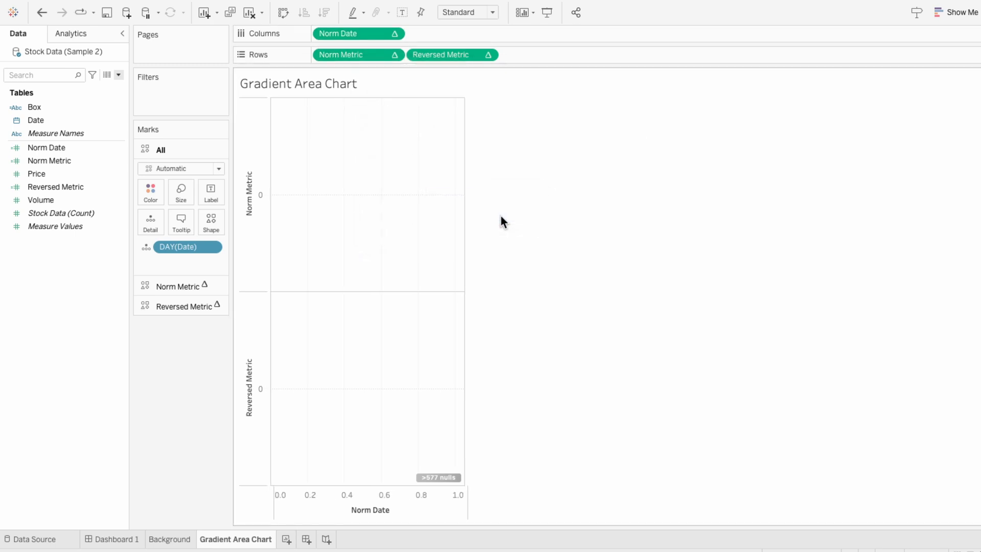
{"action": "right_click", "coordinate": [458, 58]}
{"action": "mouse_move", "coordinate": [518, 194]}
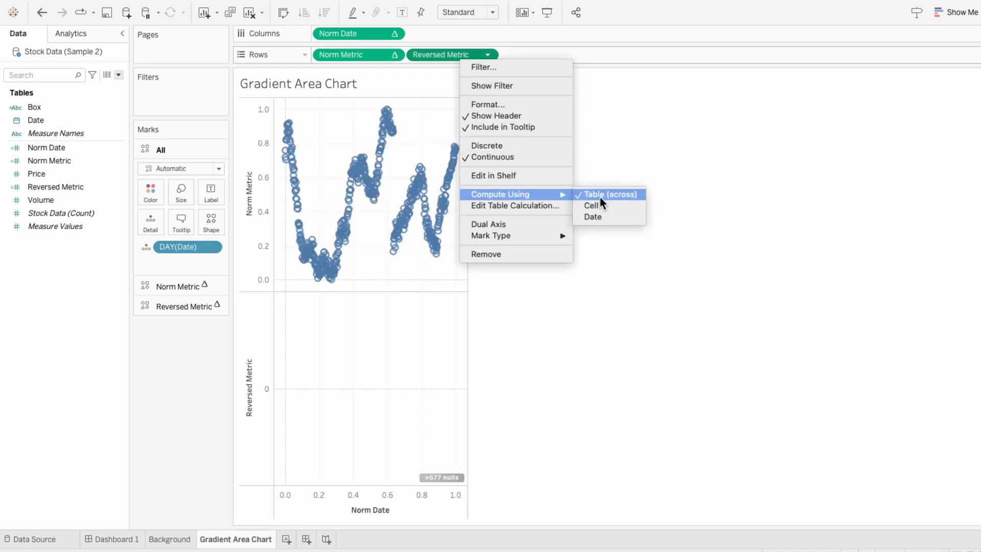
{"action": "left_click", "coordinate": [605, 214]}
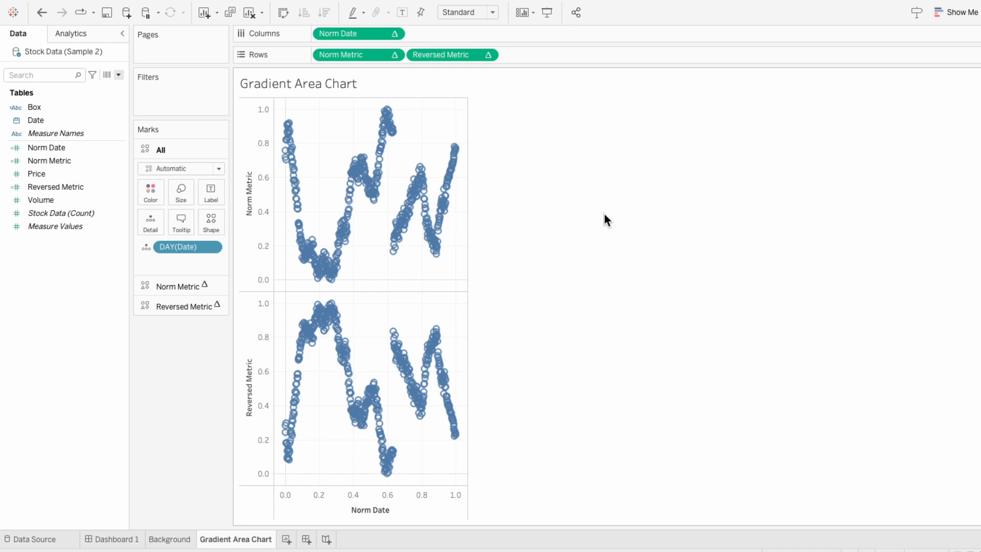
- Make Reversed Metric a dual axis and remove Measure Names from the colour mark
{"action": "right_click", "coordinate": [439, 56]}
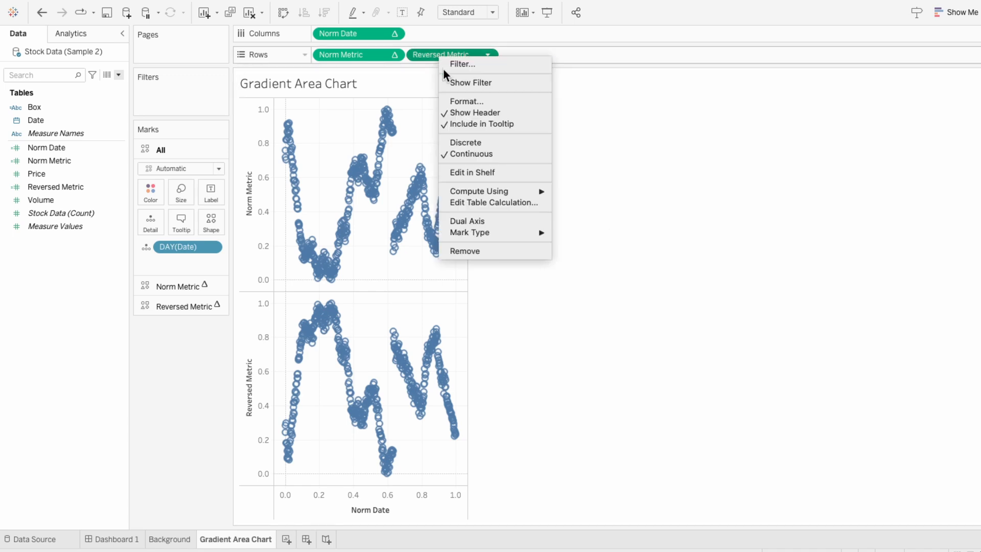
{"action": "left_click", "coordinate": [469, 219]}
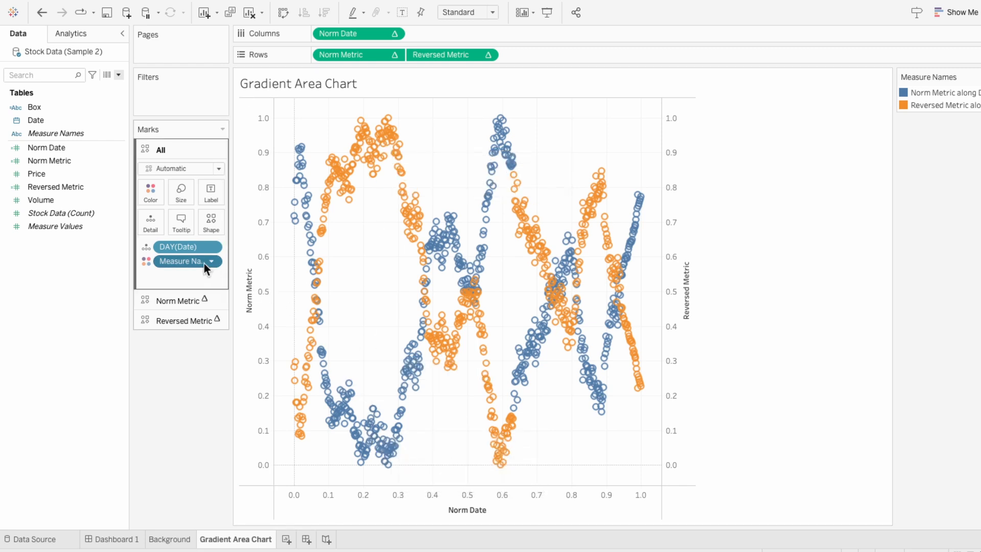
{"action": "key", "text": "Delete"}
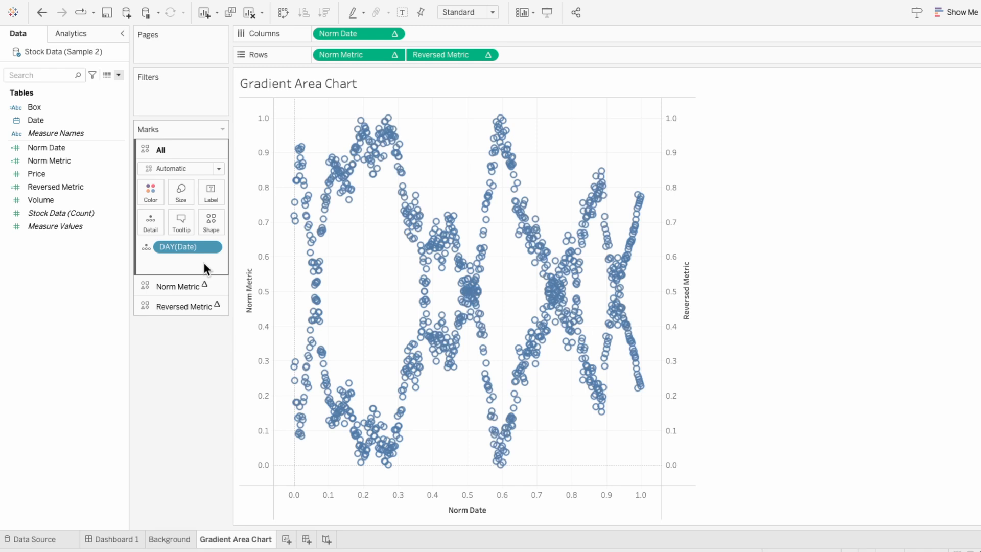
- Change the Norm Metric mark type to Line
{"action": "left_click", "coordinate": [202, 284]}
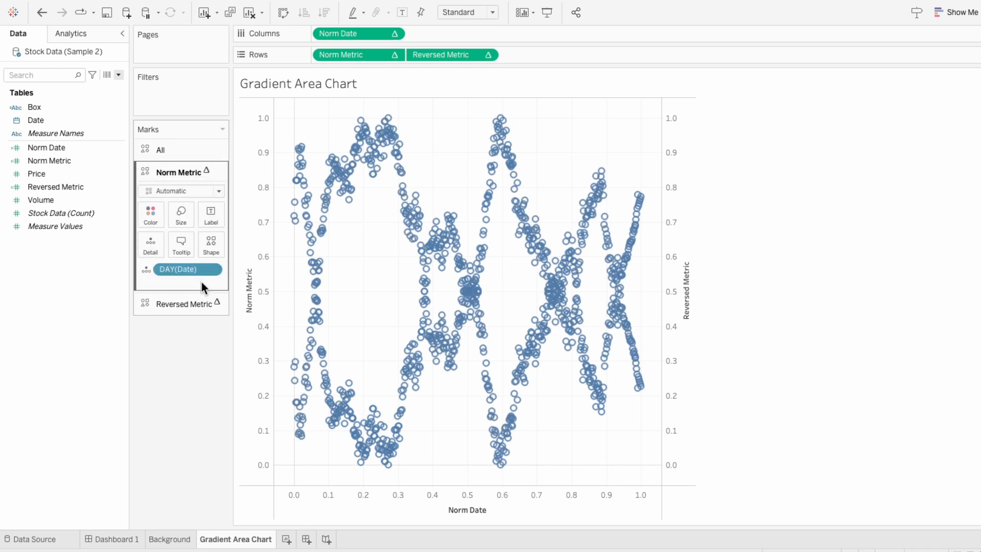
{"action": "left_click", "coordinate": [182, 187]}
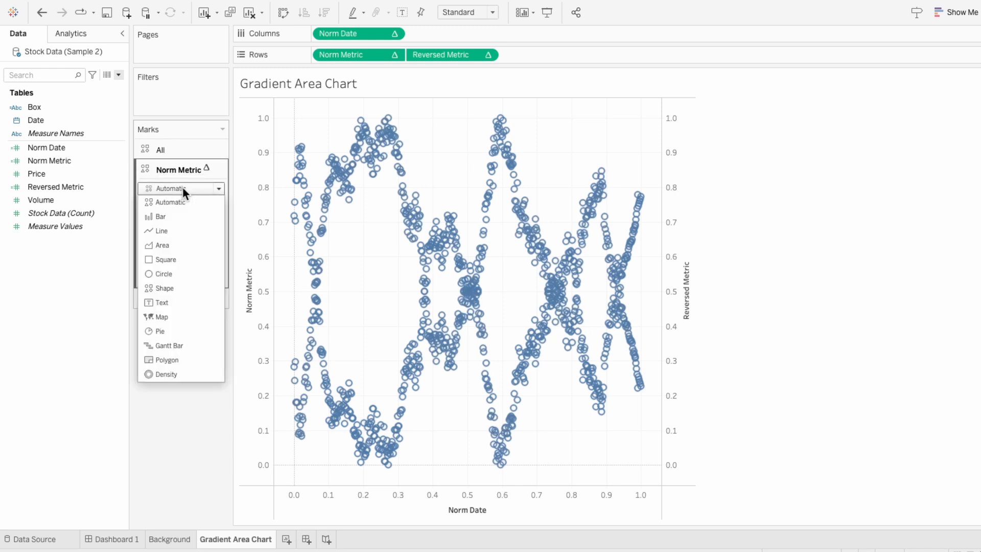
{"action": "left_click", "coordinate": [178, 228]}
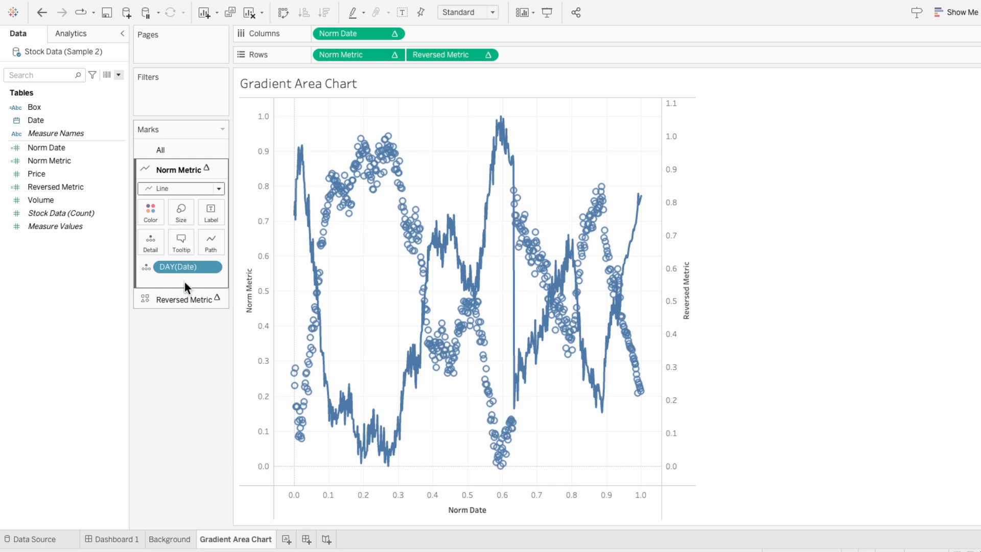
- Change the Reversed Metric mark type to Area
{"action": "left_click", "coordinate": [186, 298]}
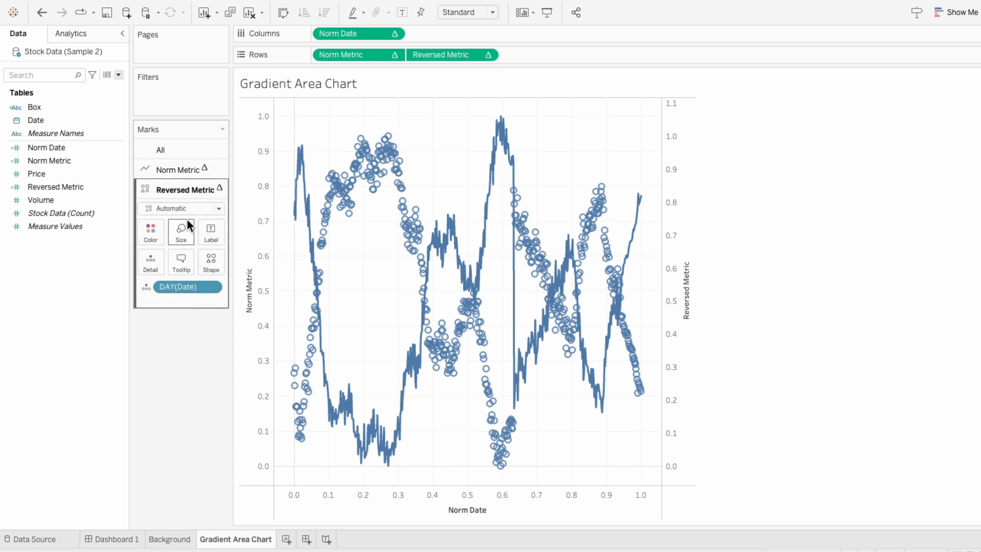
{"action": "left_click", "coordinate": [184, 208]}
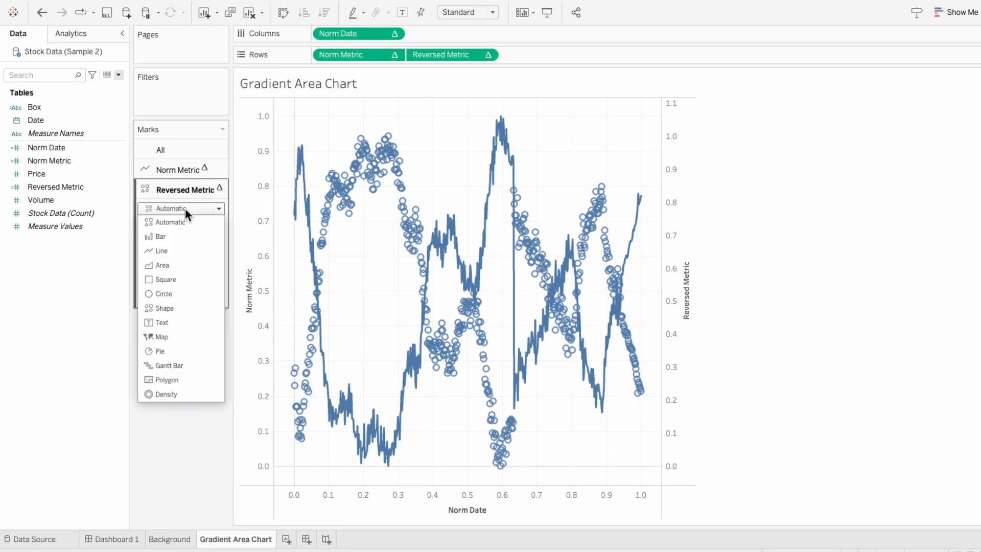
{"action": "left_click", "coordinate": [185, 263]}
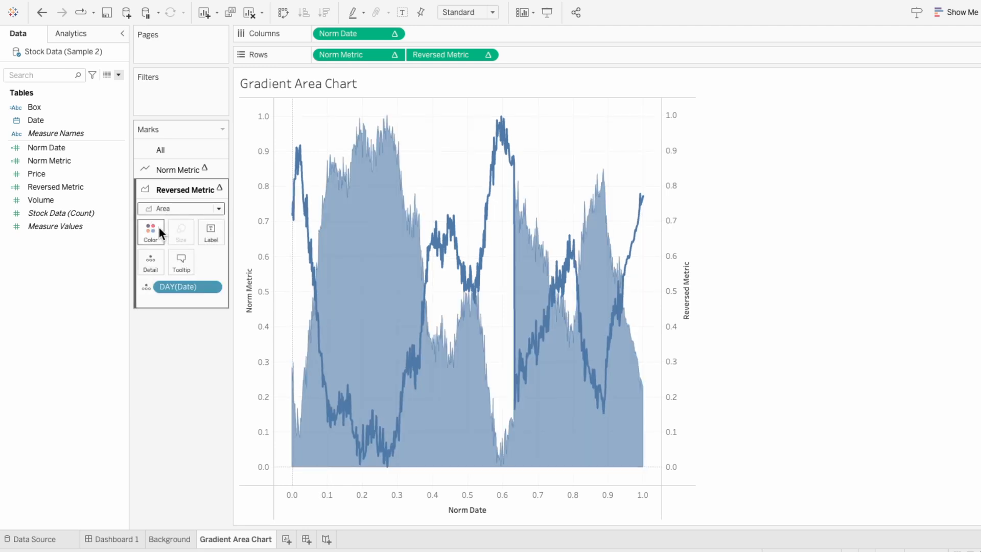
- Colour the Reversed Metric area white with opacity at 100%
{"action": "left_click", "coordinate": [154, 231]}
{"action": "left_click", "coordinate": [172, 270]}
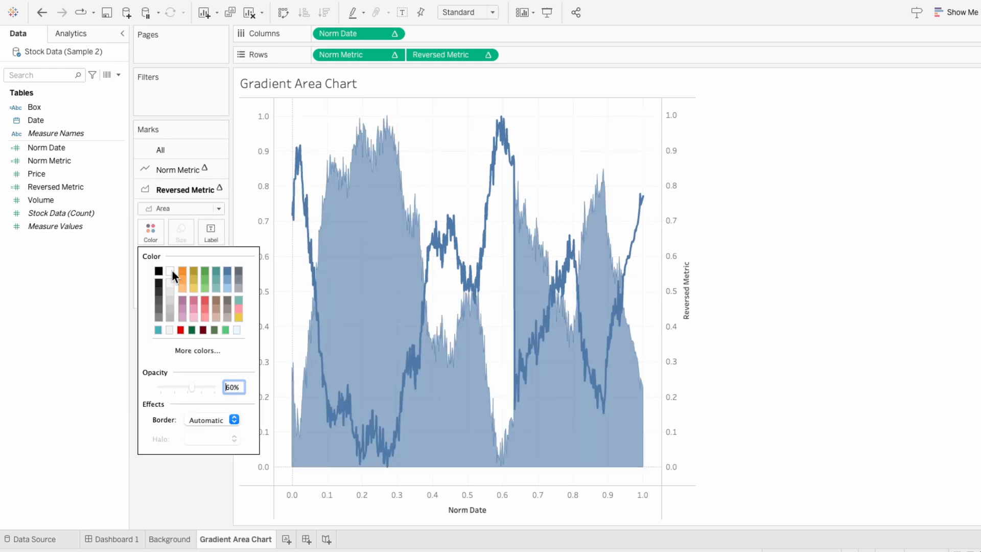
{"action": "left_click_drag", "start_coordinate": [193, 387], "coordinate": [229, 386]}
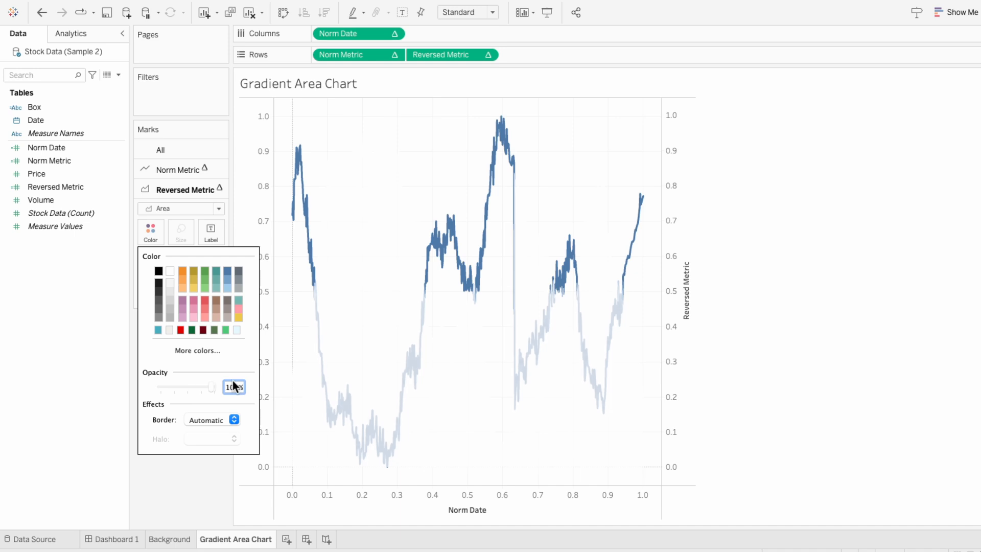
{"action": "left_click", "coordinate": [255, 218]}
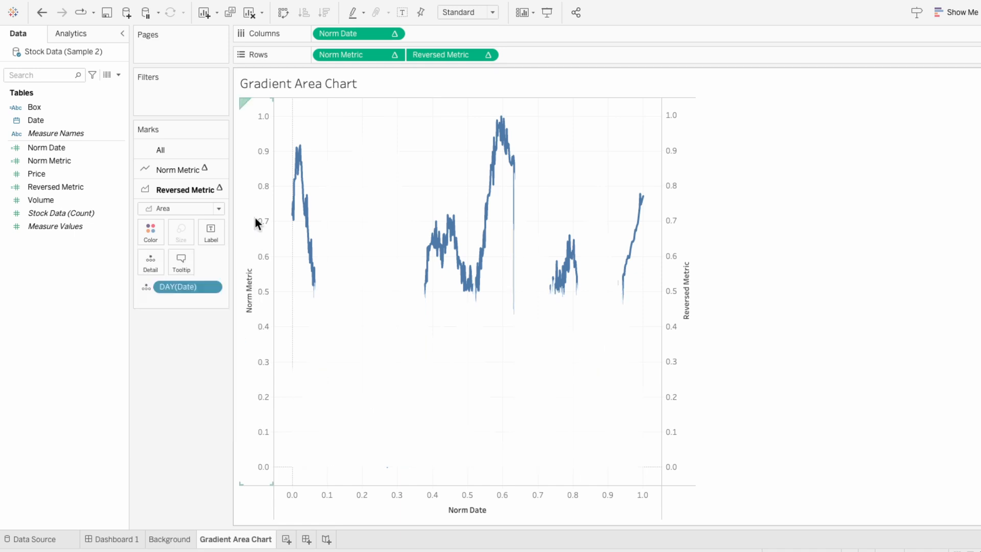
- Set the Norm Metric axis to a custom fixed range from -0.05 to 1.05
{"action": "left_click", "coordinate": [255, 218]}
{"action": "right_click", "coordinate": [256, 218]}
{"action": "left_click", "coordinate": [264, 226]}
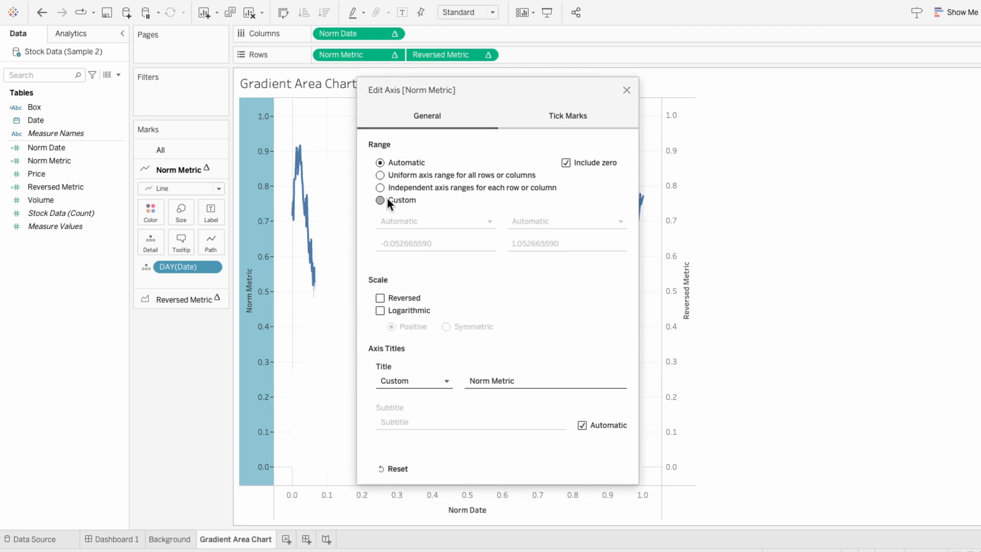
{"action": "left_click", "coordinate": [387, 198]}
{"action": "left_click_drag", "start_coordinate": [399, 242], "coordinate": [457, 241]}
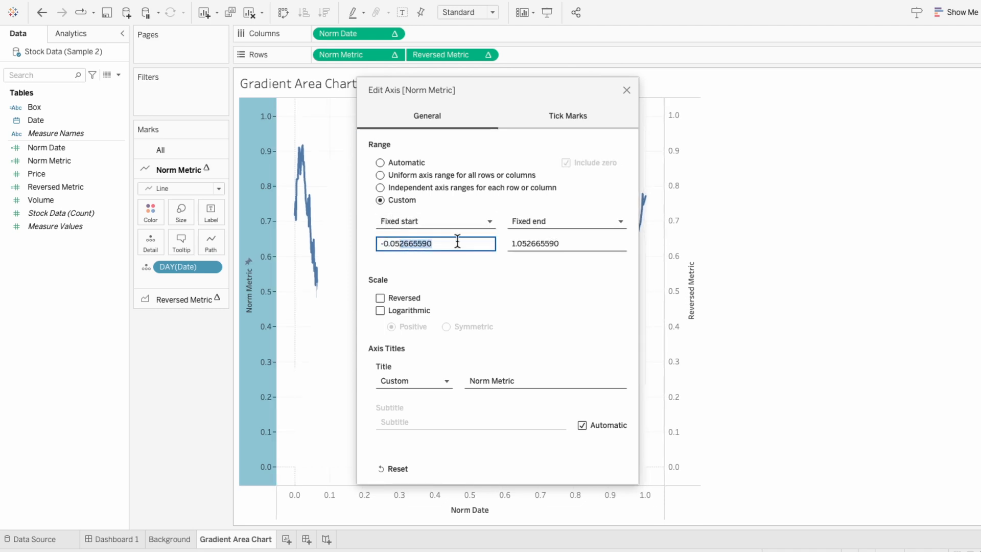
{"action": "key", "text": "BackSpace"}
{"action": "left_click_drag", "start_coordinate": [526, 243], "coordinate": [606, 244]}
{"action": "key", "text": "BackSpace"}
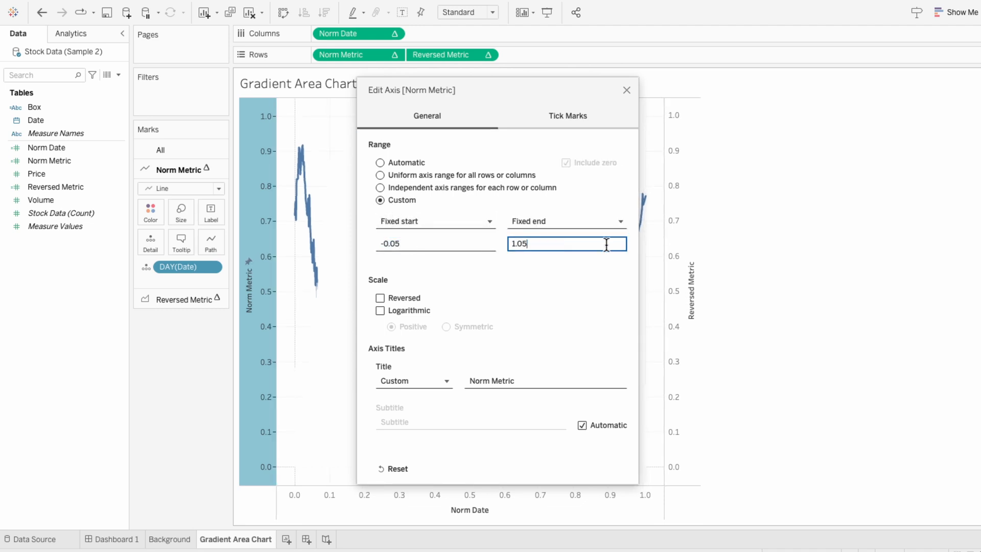
{"action": "left_click", "coordinate": [626, 90]}
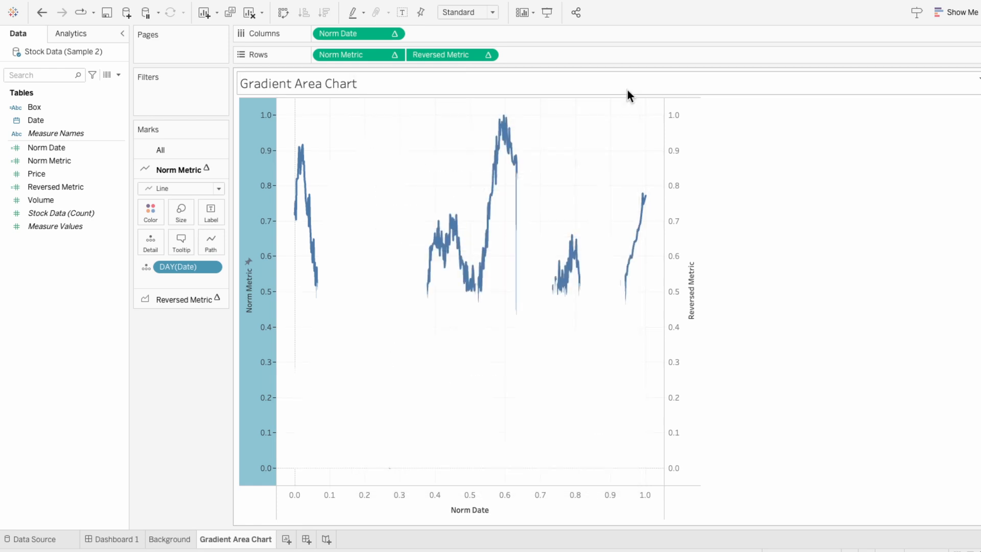
- Move the Norm Metric marks to the front
{"action": "right_click", "coordinate": [253, 238]}
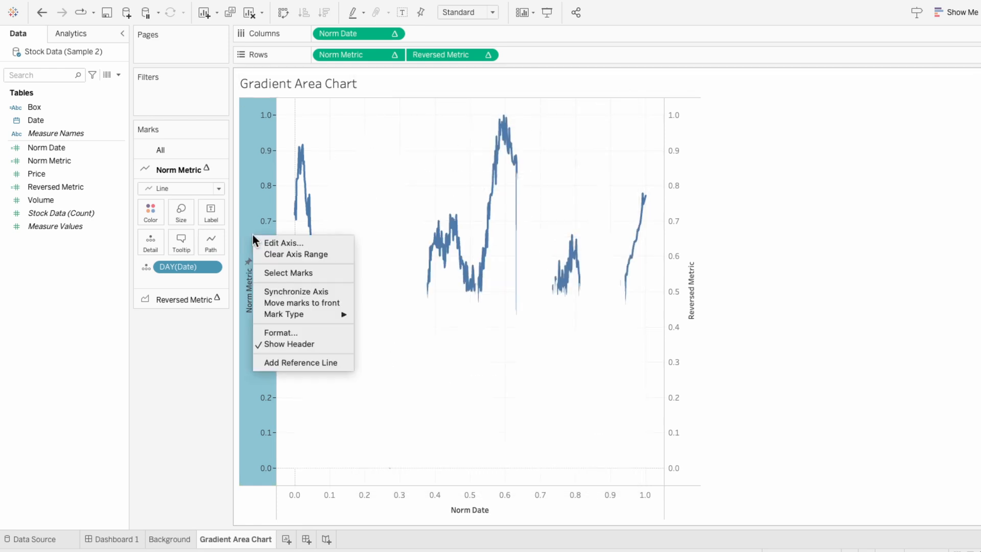
{"action": "left_click", "coordinate": [274, 304]}
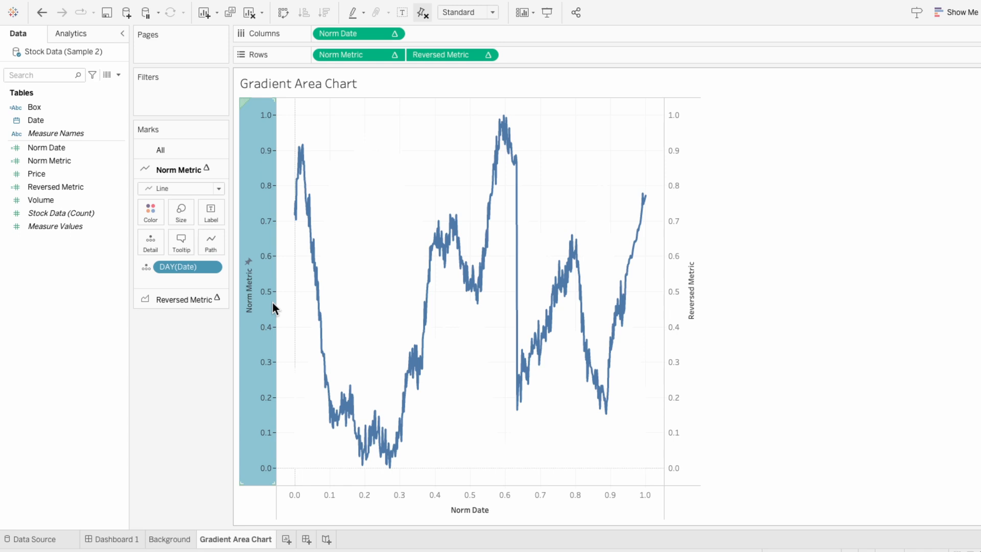
- Give the Reversed Metric axis a custom fixed range of -0.05 to 1.05 and reverse its scale
{"action": "right_click", "coordinate": [673, 261]}
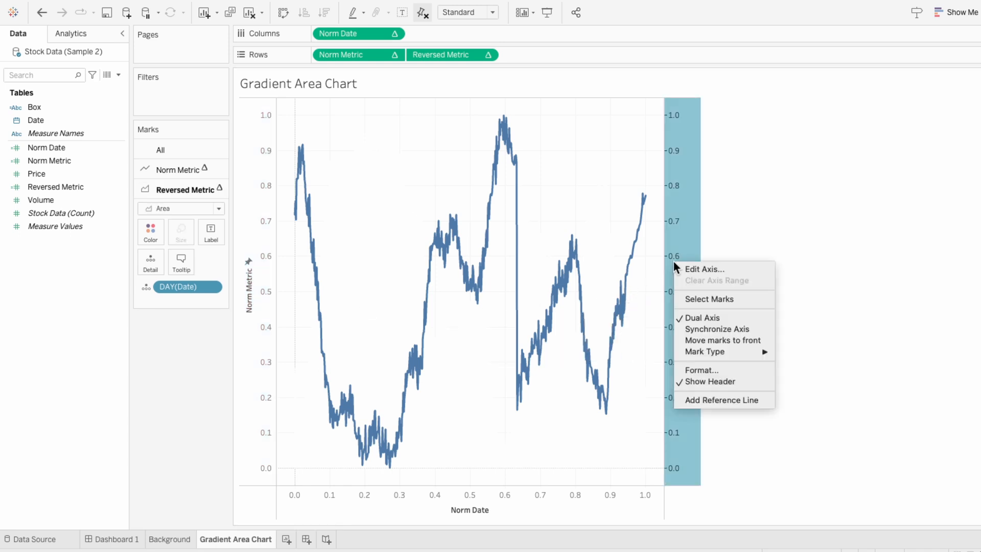
{"action": "left_click", "coordinate": [682, 267]}
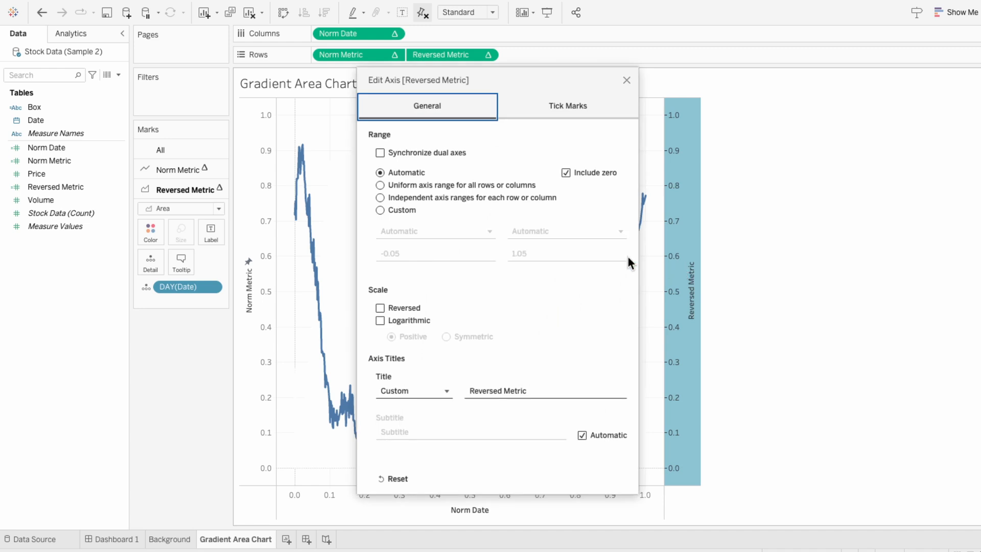
{"action": "left_click", "coordinate": [389, 208]}
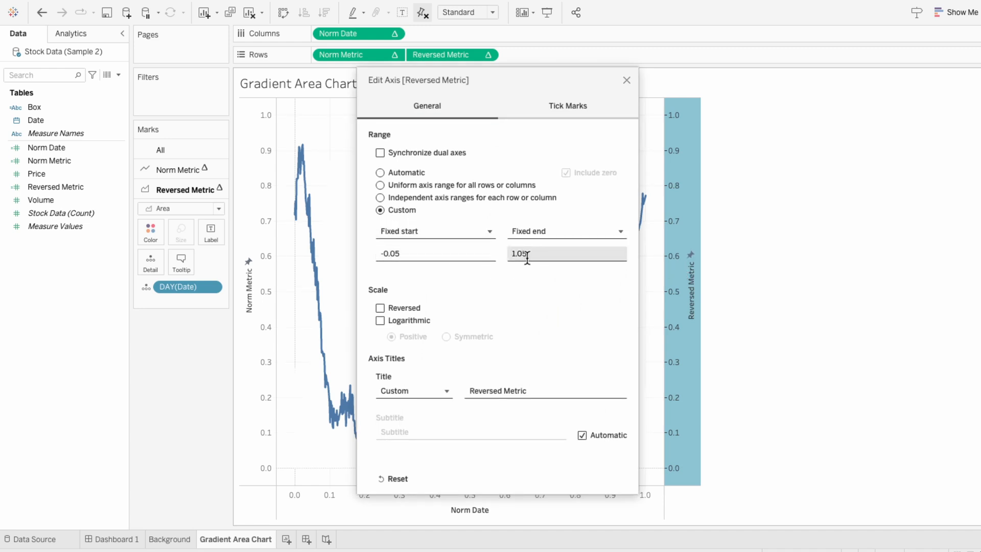
{"action": "left_click", "coordinate": [380, 308]}
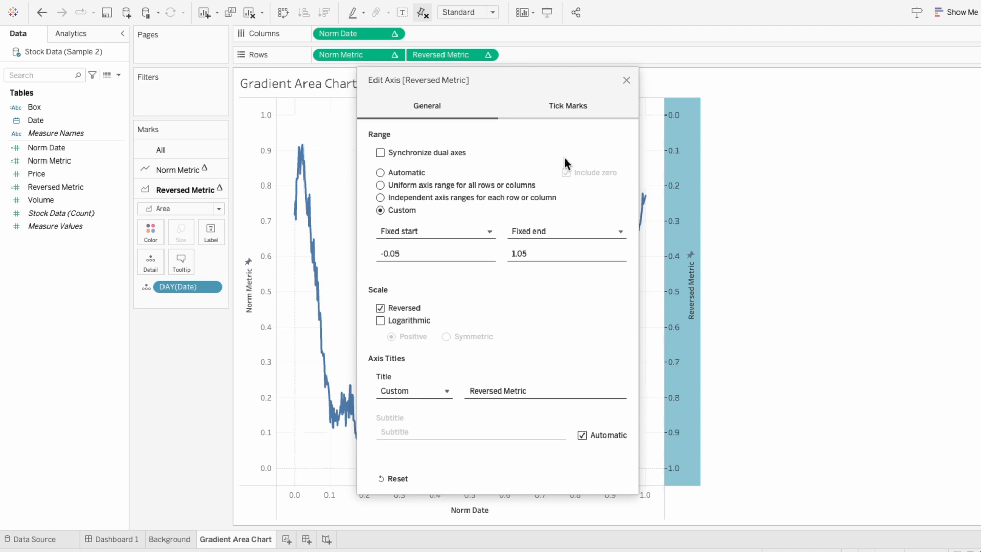
{"action": "left_click", "coordinate": [626, 81]}
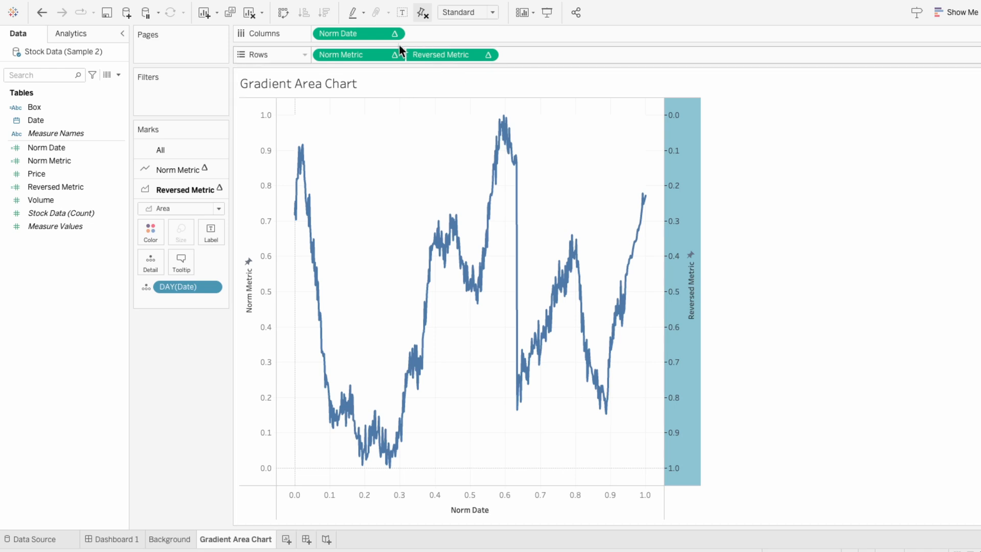
- Add a background image to the sheet using the Teal Gradient Background.png file
{"action": "left_click", "coordinate": [331, 7]}
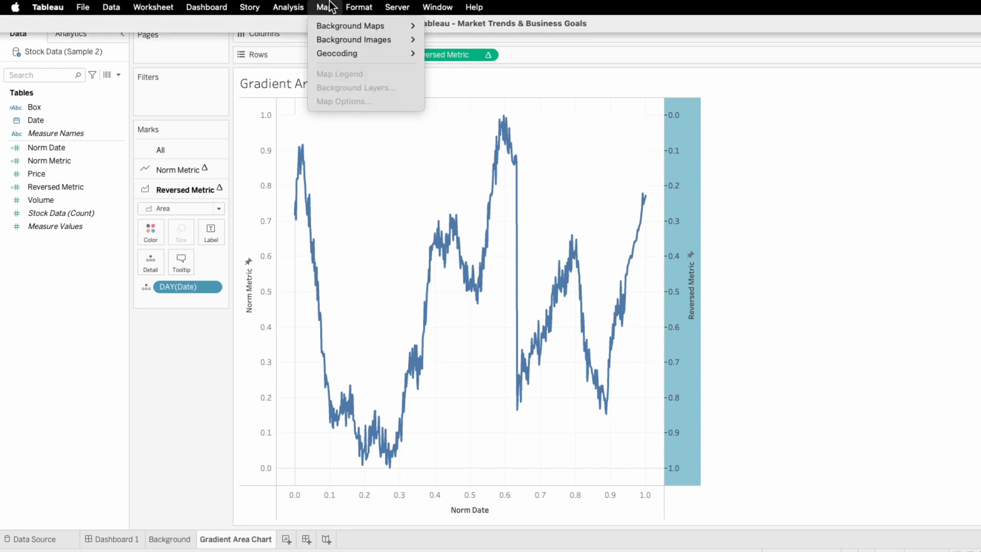
{"action": "mouse_move", "coordinate": [337, 38]}
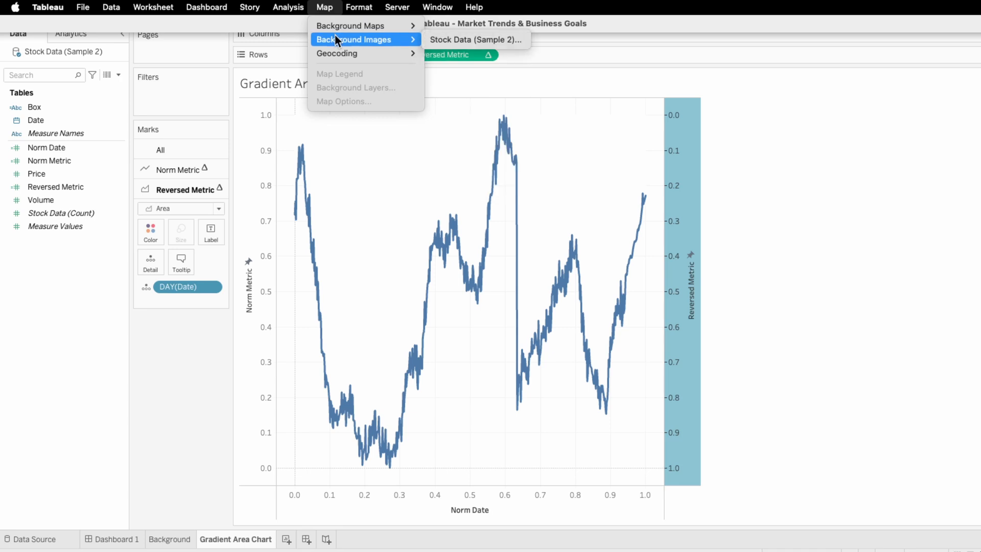
{"action": "left_click", "coordinate": [445, 41]}
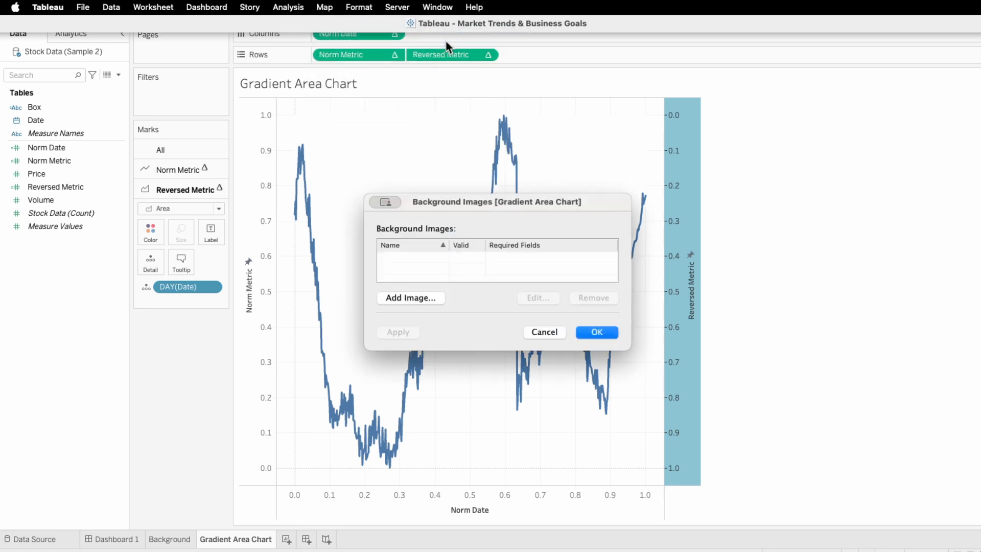
{"action": "left_click", "coordinate": [423, 297]}
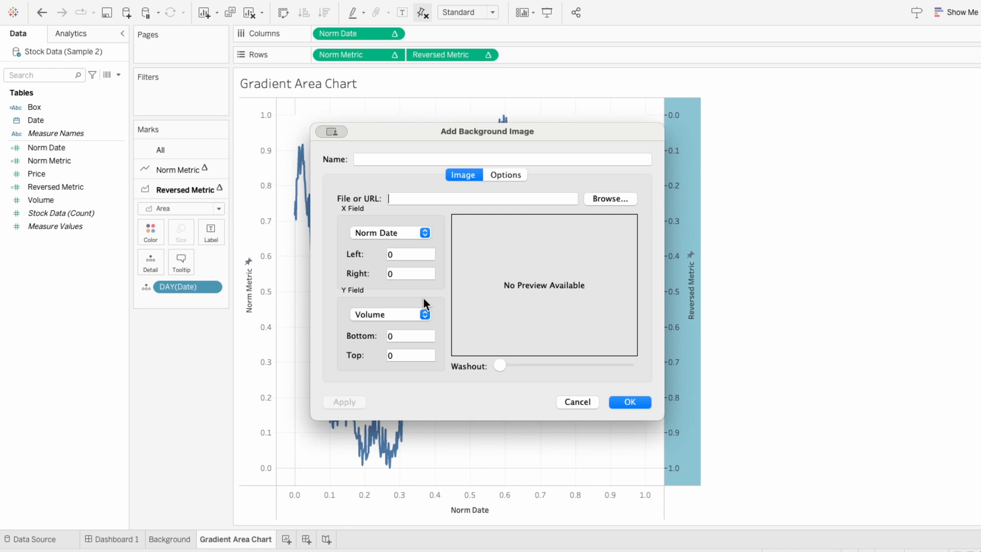
{"action": "left_click", "coordinate": [608, 200]}
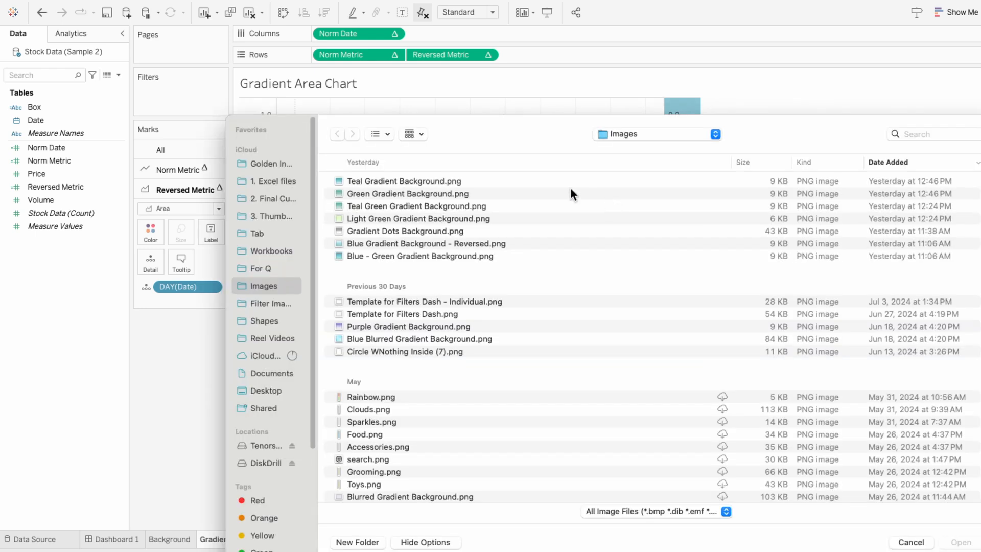
{"action": "double_click", "coordinate": [510, 180]}
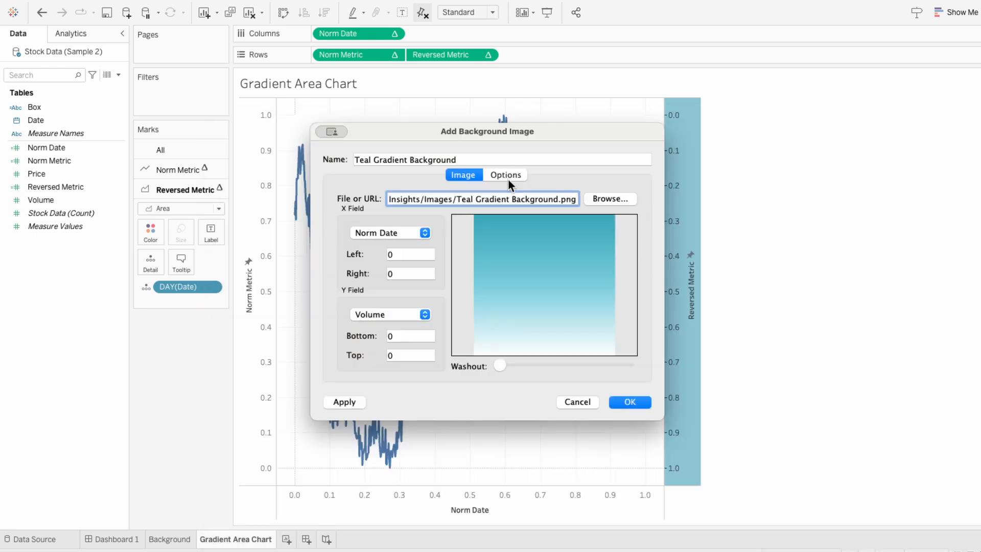
- Map the background image to Norm Date from 0 to 1 and Norm Metric from 0 to 1, and confirm
{"action": "left_click", "coordinate": [413, 273]}
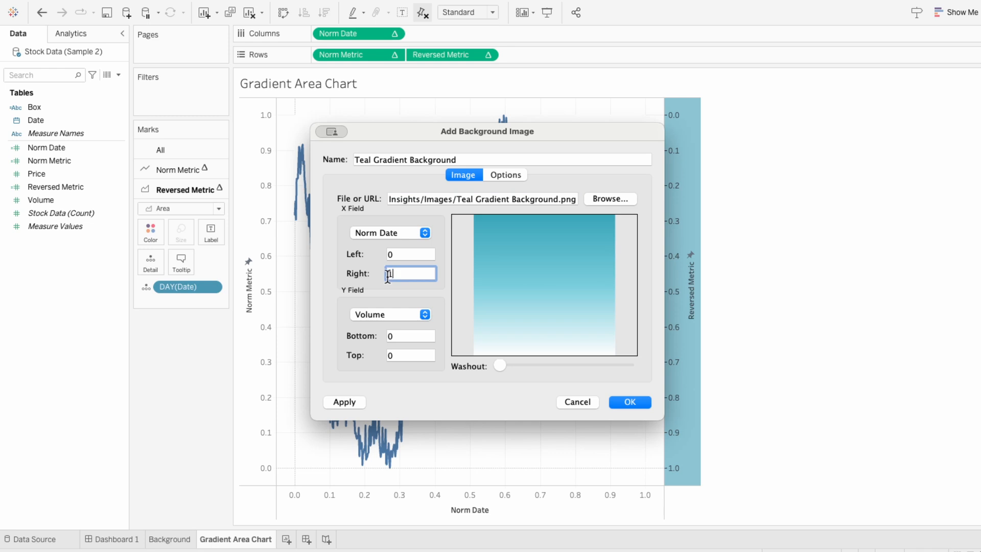
{"action": "left_click", "coordinate": [397, 316]}
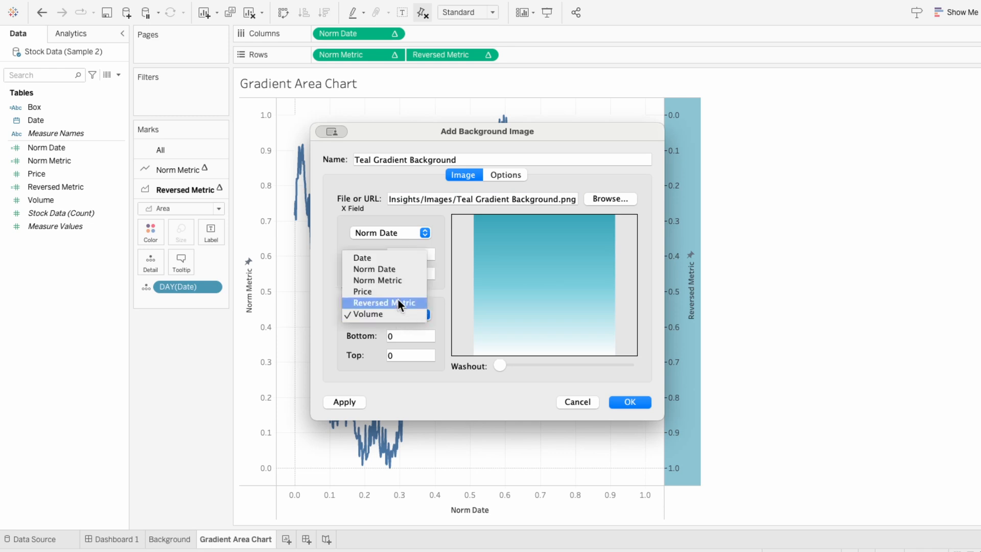
{"action": "left_click", "coordinate": [396, 278]}
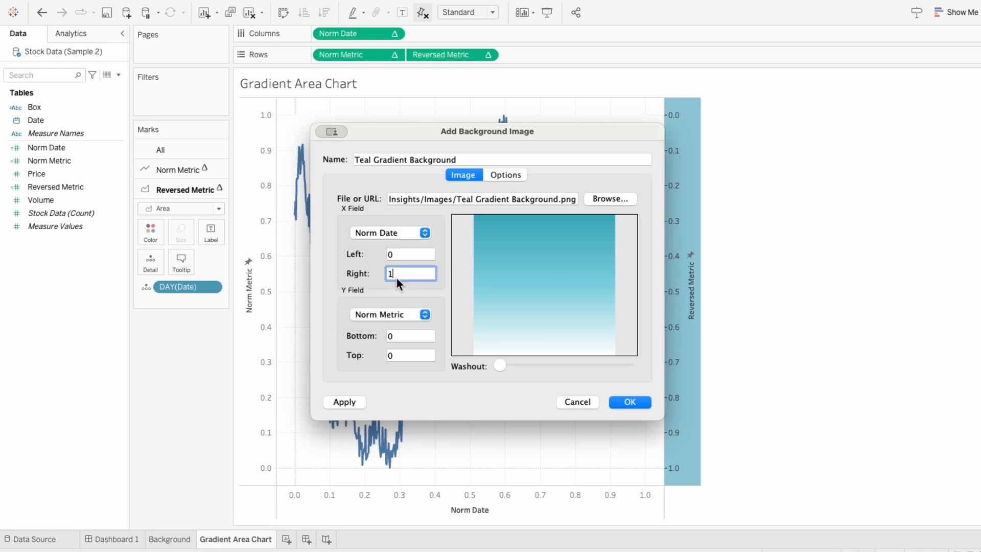
{"action": "left_click", "coordinate": [401, 354]}
{"action": "type", "text": "1"}
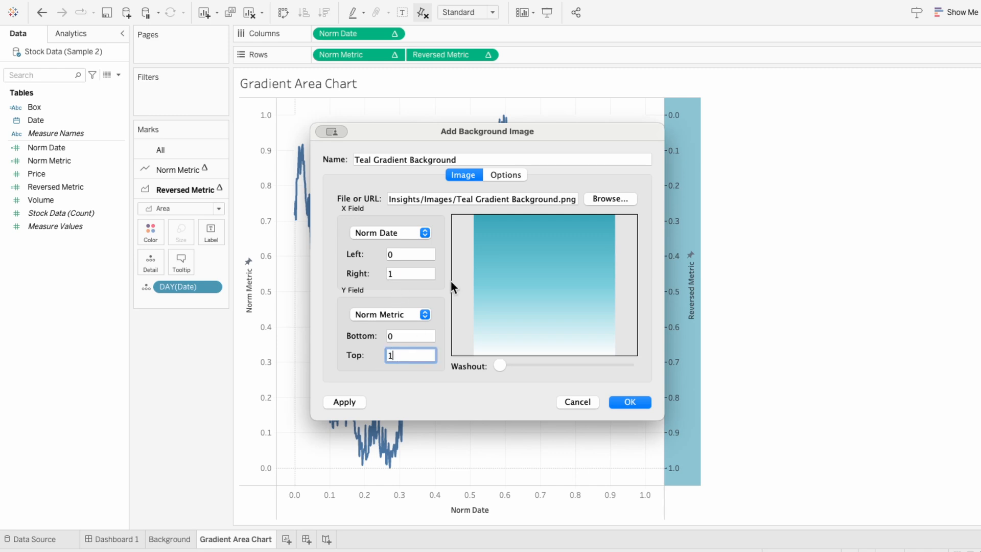
{"action": "left_click", "coordinate": [503, 177]}
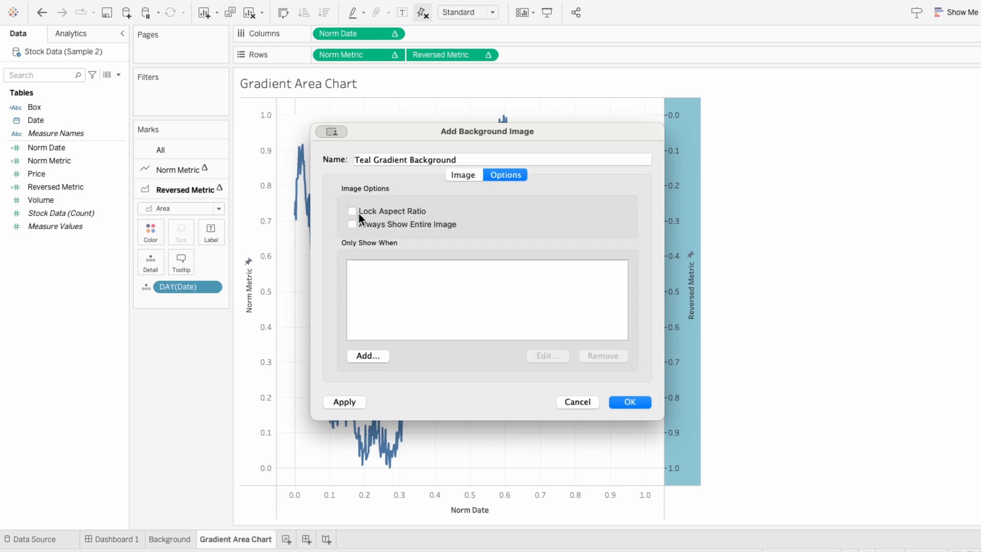
{"action": "left_click", "coordinate": [630, 402]}
{"action": "left_click", "coordinate": [596, 332]}
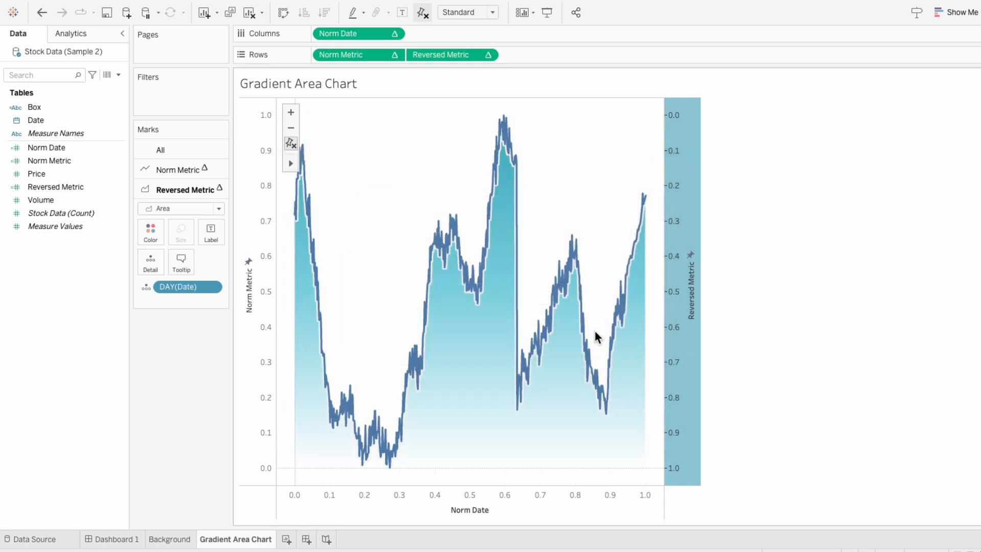
- Recolour the Norm Metric line with a light teal sampled from the chart using the colour picker's eyedropper
{"action": "mouse_move", "coordinate": [480, 308]}
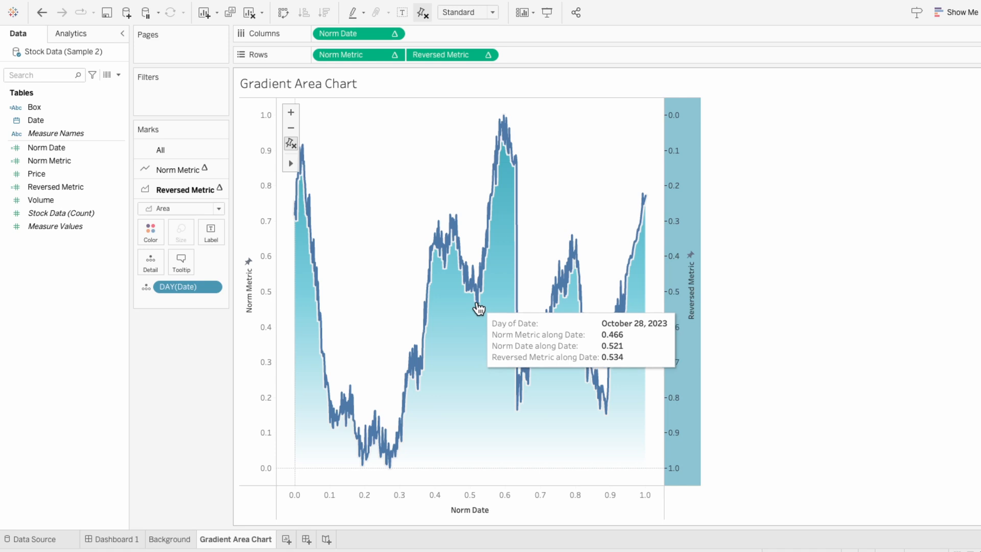
{"action": "left_click", "coordinate": [171, 170]}
{"action": "left_click", "coordinate": [160, 209]}
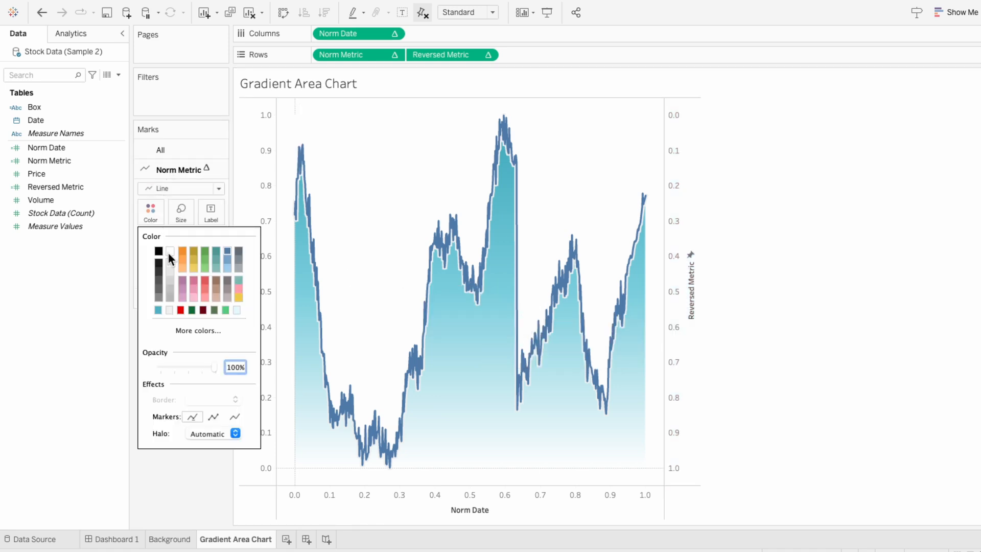
{"action": "left_click", "coordinate": [191, 330]}
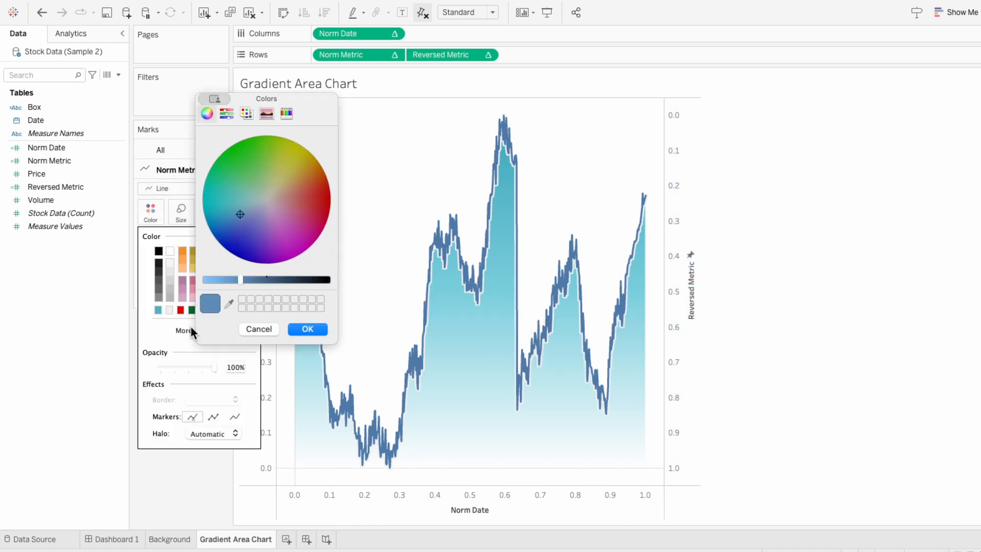
{"action": "left_click", "coordinate": [229, 304]}
{"action": "left_click", "coordinate": [409, 281]}
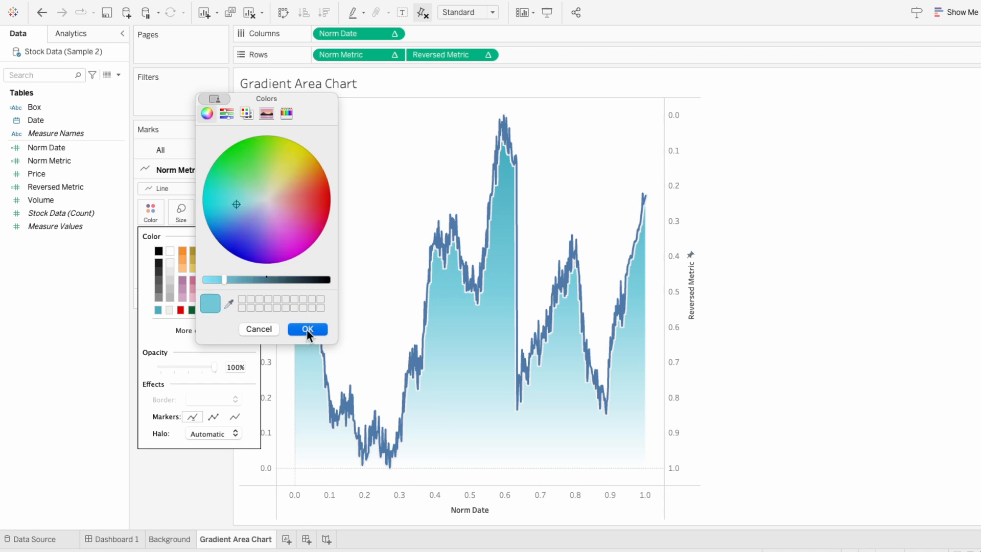
{"action": "left_click", "coordinate": [306, 329]}
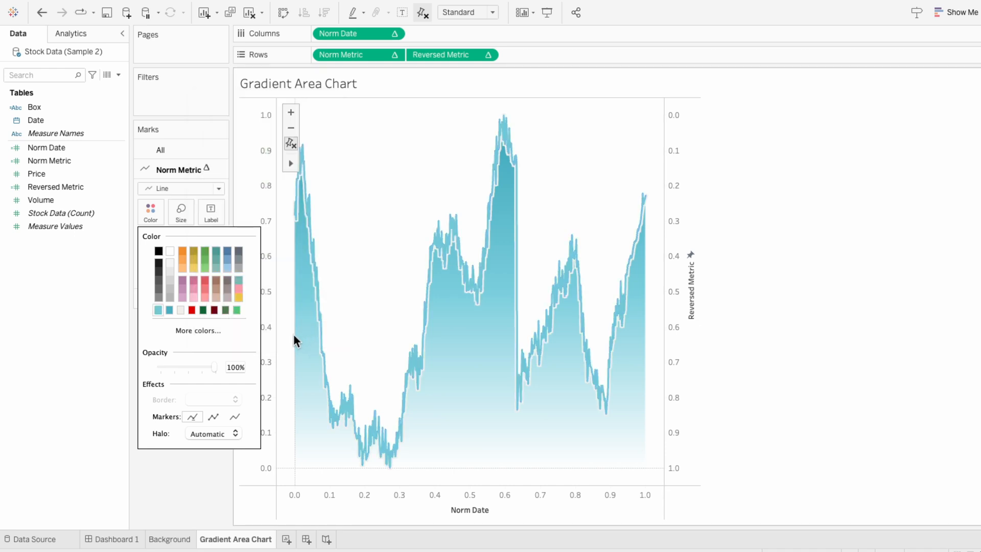
- Set the Norm Metric line's halo to None
{"action": "left_click", "coordinate": [208, 433]}
{"action": "left_click", "coordinate": [213, 322]}
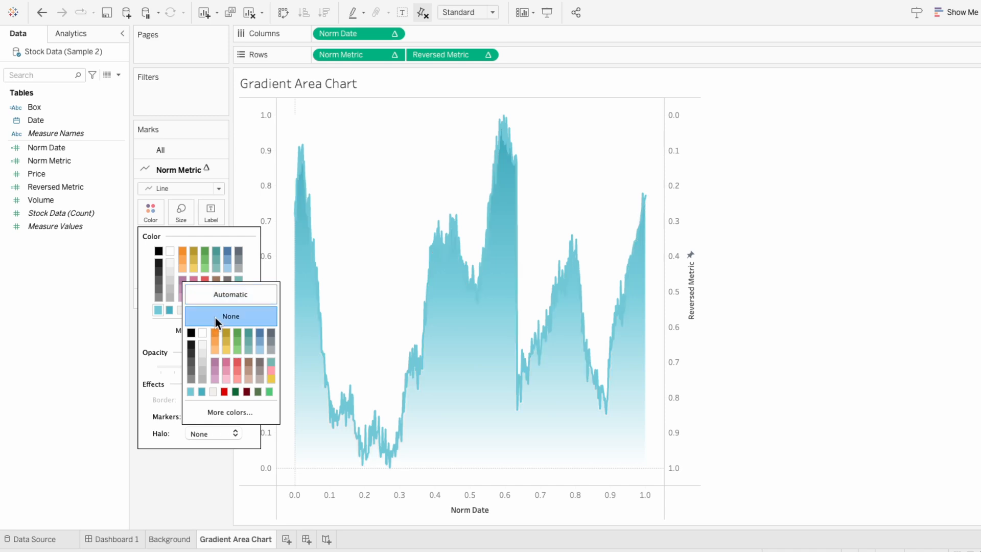
{"action": "left_click", "coordinate": [778, 391]}
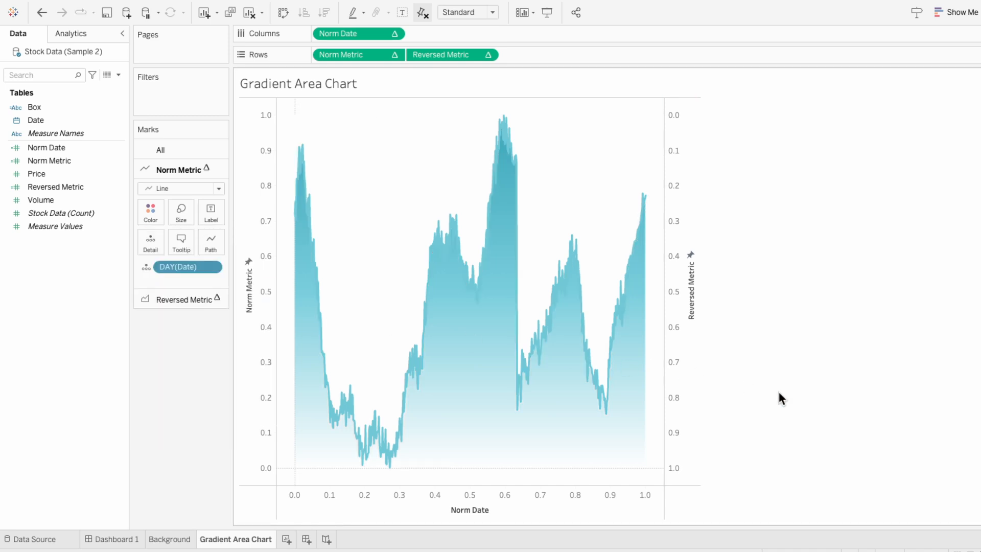
- Hide the headers of the Reversed Metric, Norm Metric and Norm Date axes
{"action": "right_click", "coordinate": [682, 343]}
{"action": "mouse_move", "coordinate": [708, 437]}
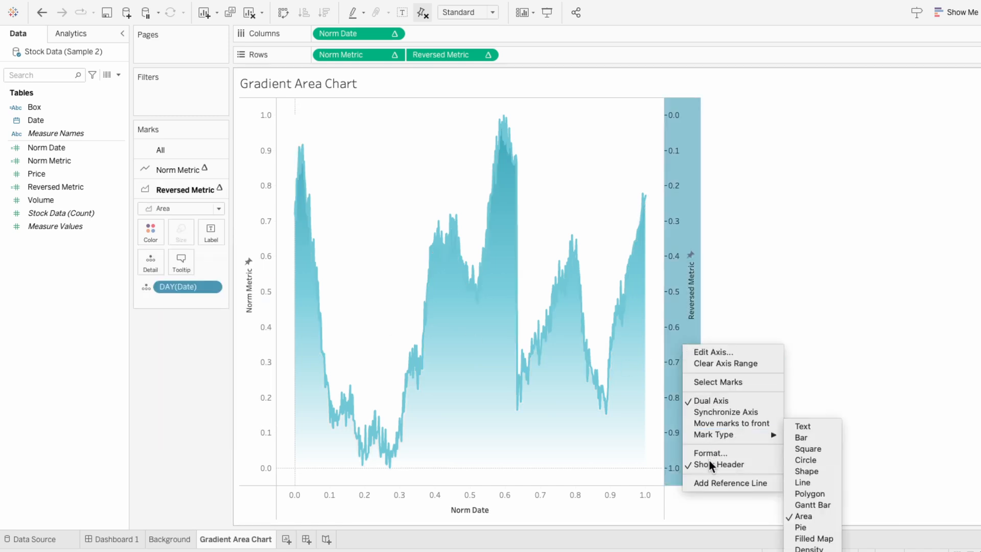
{"action": "left_click", "coordinate": [709, 461]}
{"action": "right_click", "coordinate": [274, 308]}
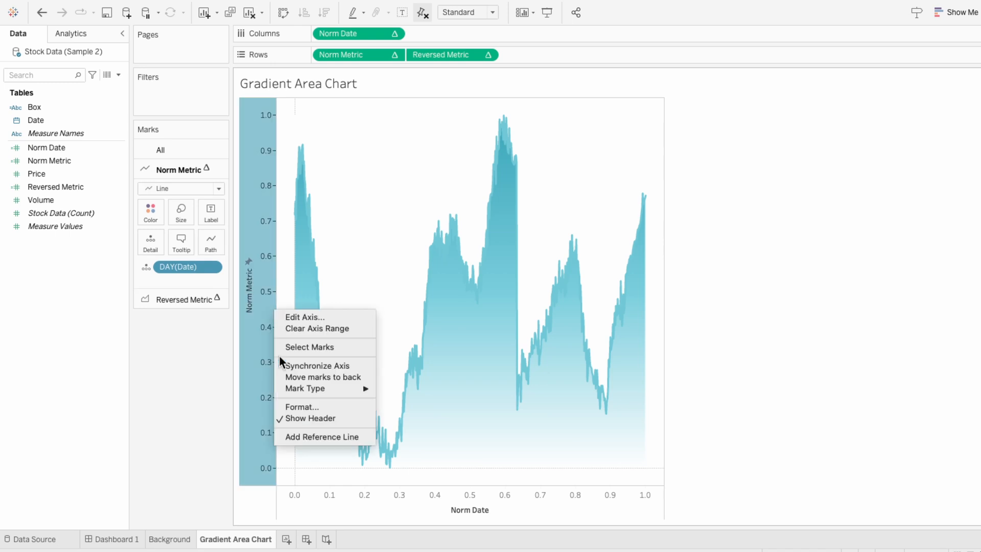
{"action": "left_click", "coordinate": [303, 417]}
{"action": "right_click", "coordinate": [291, 496]}
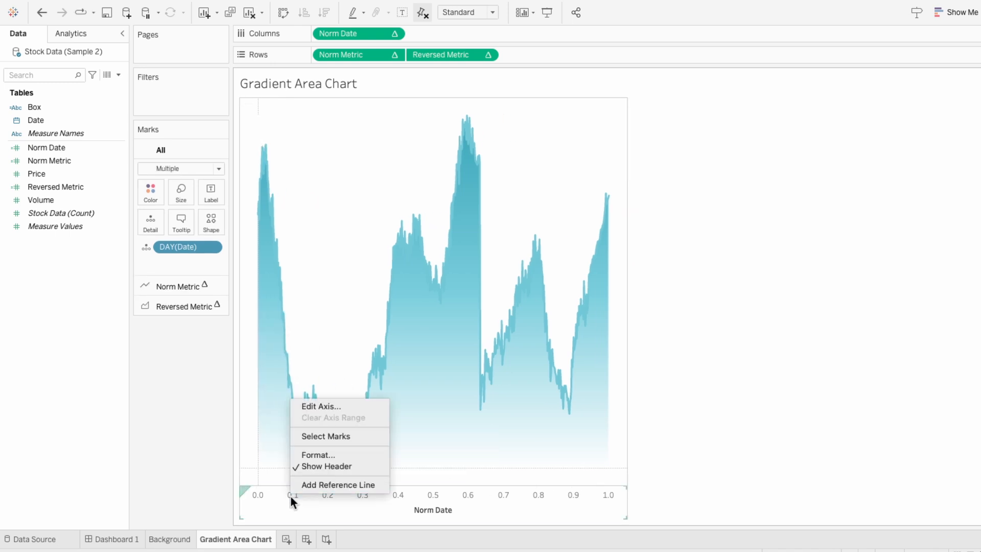
{"action": "left_click", "coordinate": [308, 466]}
- Format the sheet's borders, setting the row divider and column divider panes to None
{"action": "right_click", "coordinate": [345, 346]}
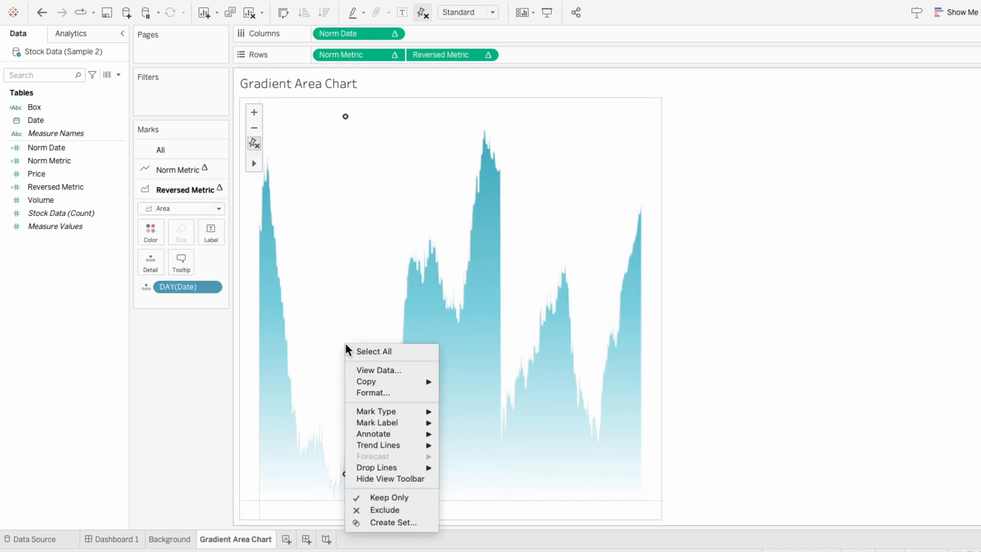
{"action": "left_click", "coordinate": [370, 392]}
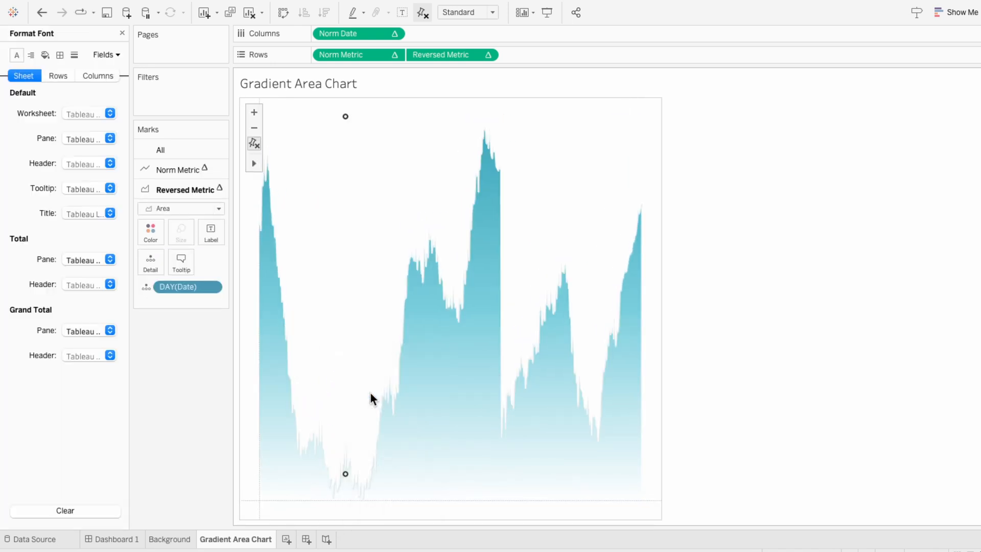
{"action": "left_click", "coordinate": [60, 55]}
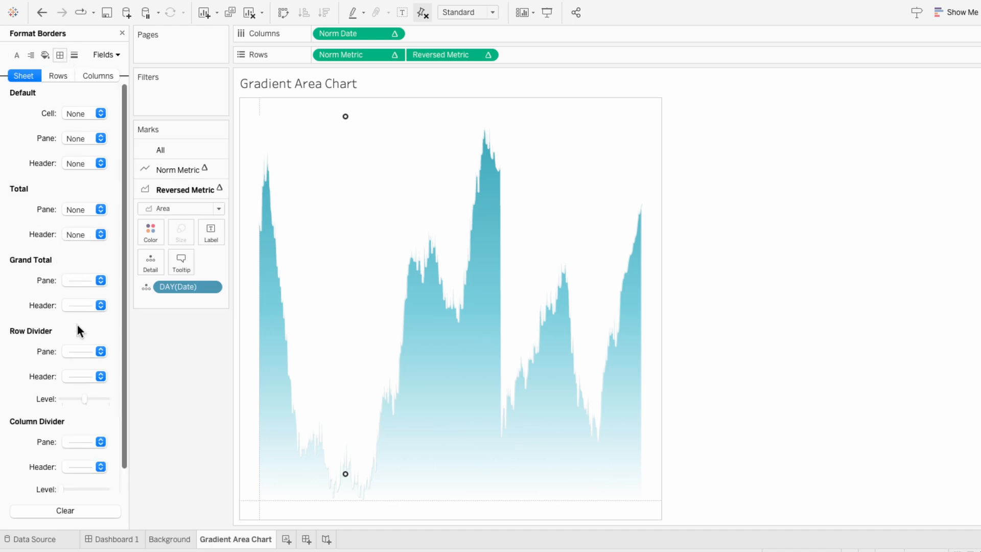
{"action": "left_click", "coordinate": [80, 351]}
{"action": "left_click", "coordinate": [81, 367]}
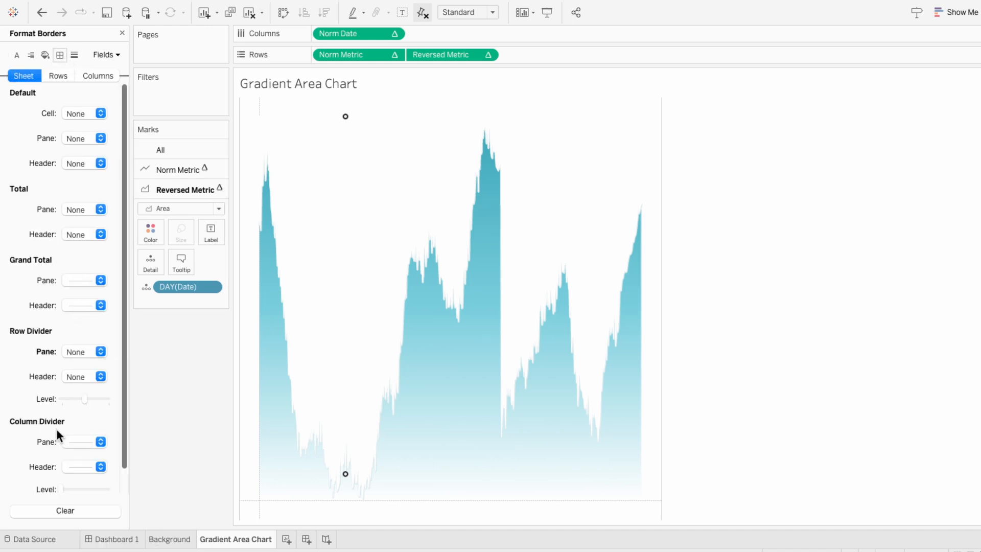
{"action": "left_click", "coordinate": [78, 440]}
{"action": "left_click", "coordinate": [96, 260]}
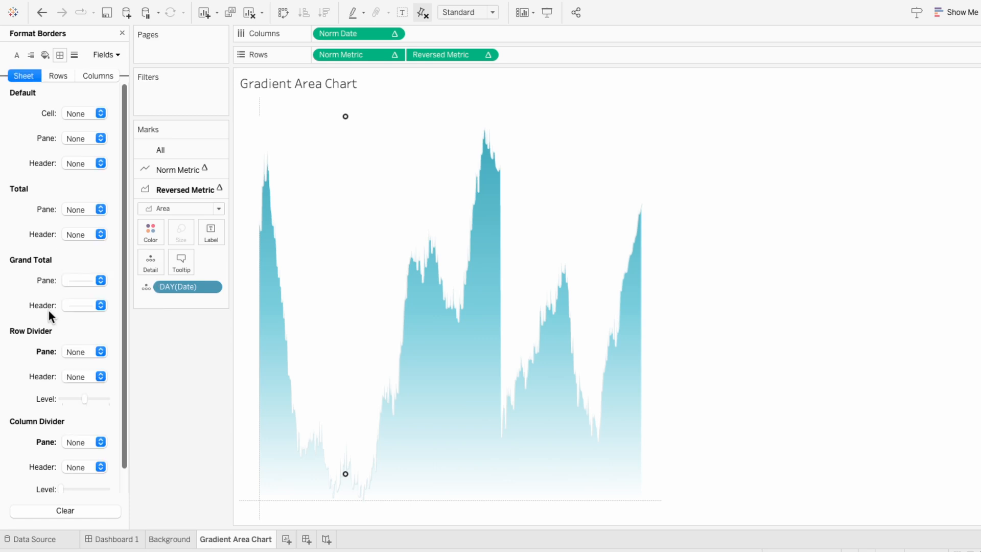
- Set the sheet's zero lines to None and close the format pane
{"action": "left_click", "coordinate": [75, 55]}
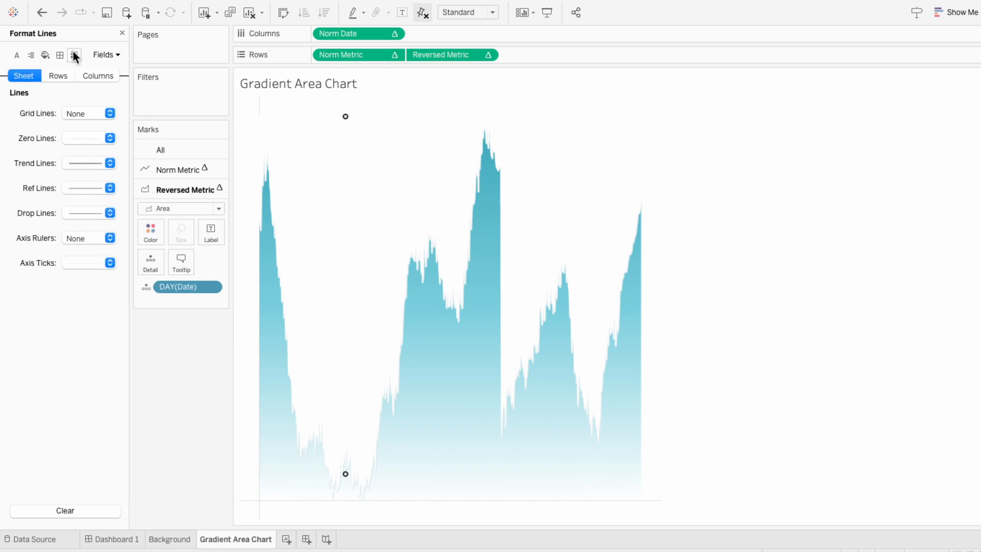
{"action": "left_click", "coordinate": [90, 142]}
{"action": "left_click", "coordinate": [78, 158]}
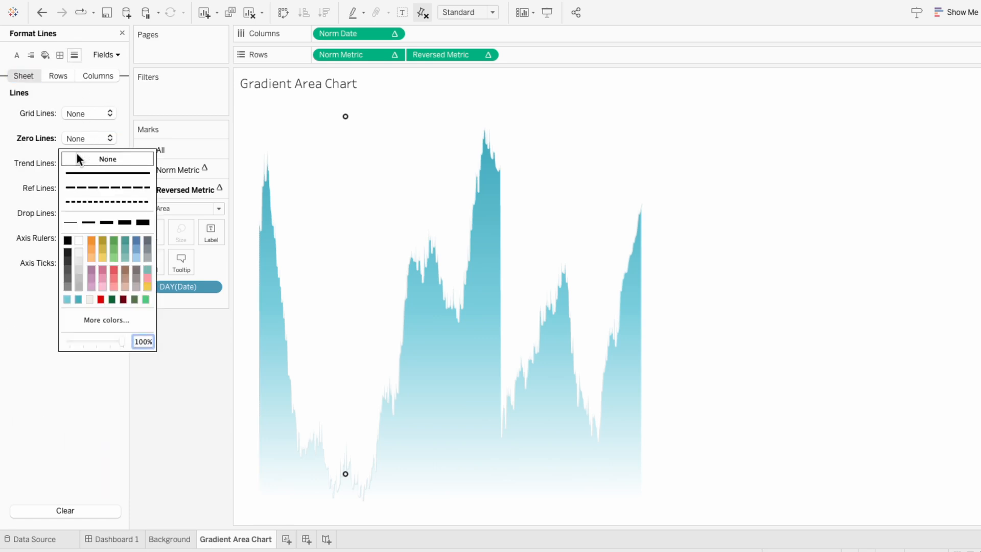
{"action": "left_click", "coordinate": [122, 33]}
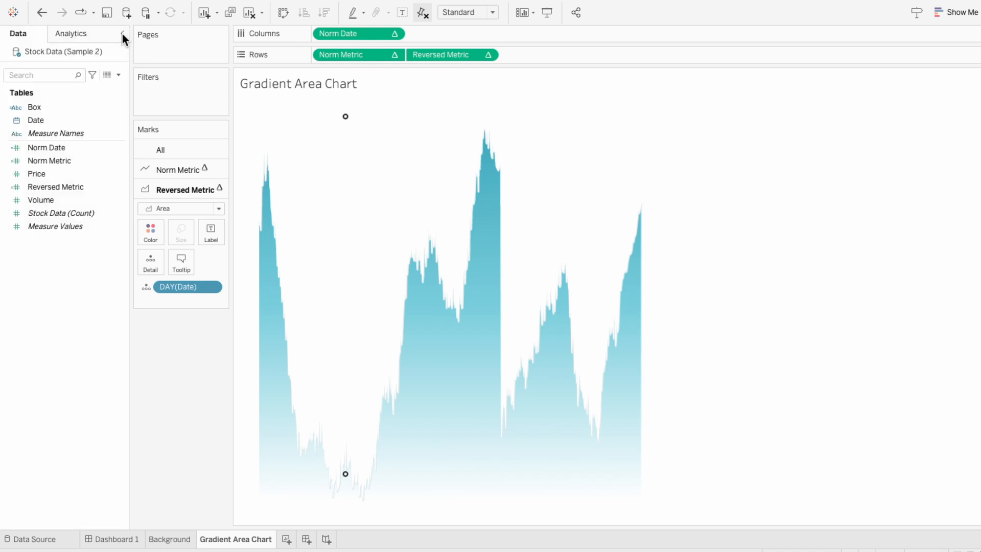
- Place the Gradient Area Chart sheet as a floating object inside the Market Activity box on Dashboard 1
{"action": "mouse_move", "coordinate": [345, 120]}
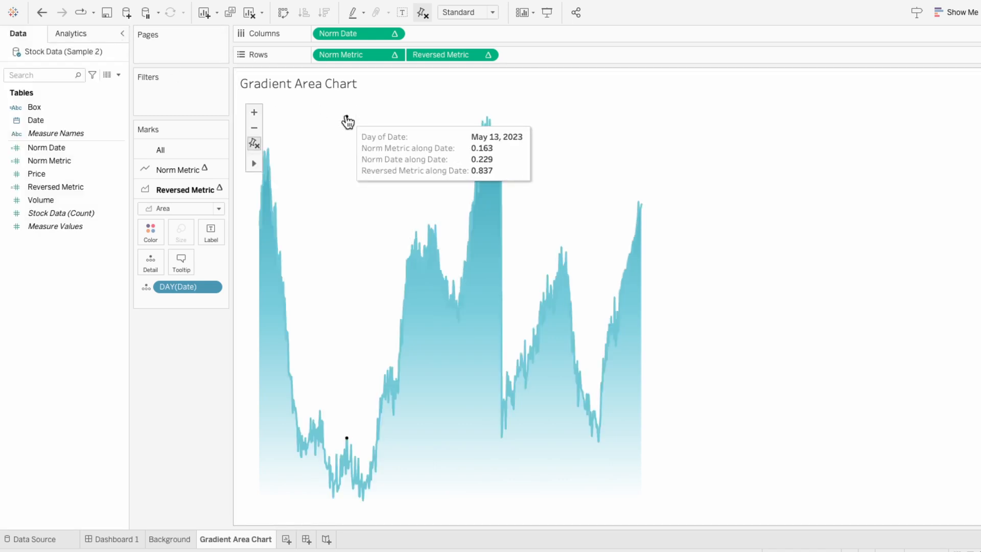
{"action": "left_click", "coordinate": [114, 541]}
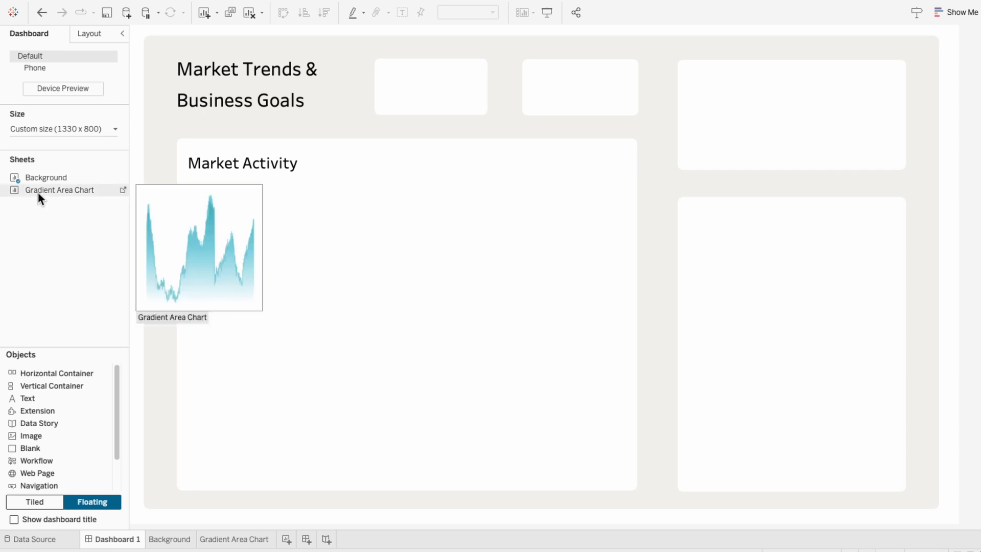
{"action": "left_click_drag", "start_coordinate": [38, 193], "coordinate": [192, 175]}
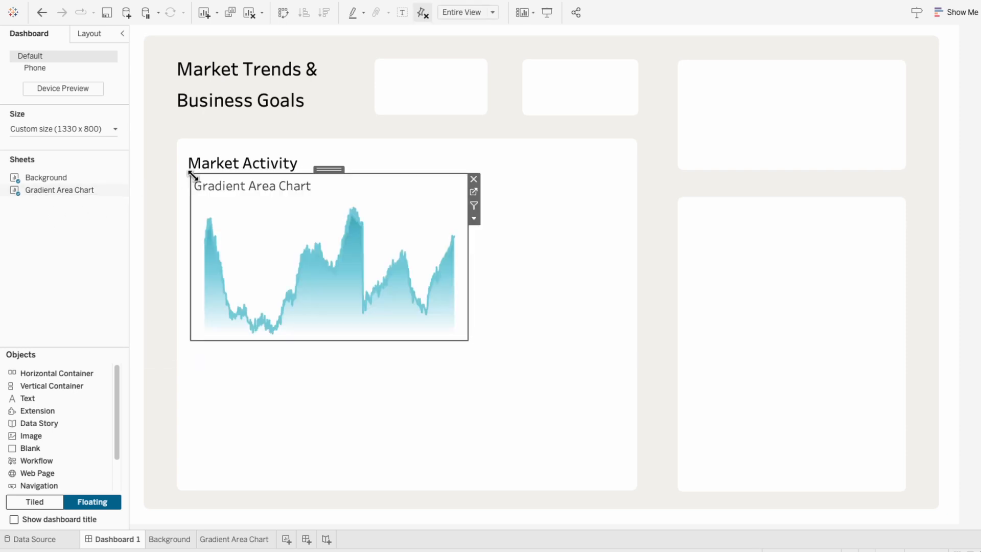
- Hide the chart's title and enlarge it to fill the Market Activity box
{"action": "right_click", "coordinate": [214, 187]}
{"action": "left_click", "coordinate": [235, 213]}
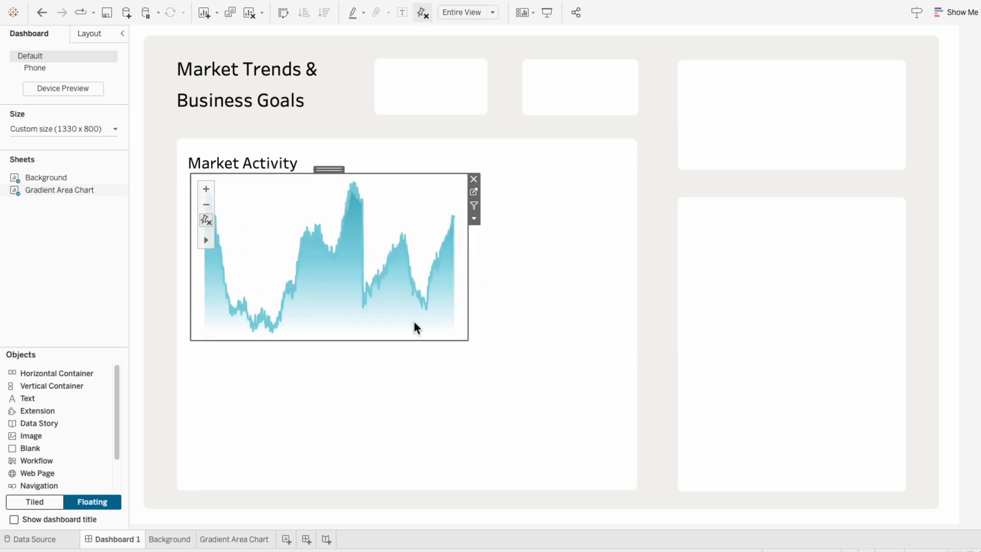
{"action": "left_click_drag", "start_coordinate": [467, 339], "coordinate": [625, 478]}
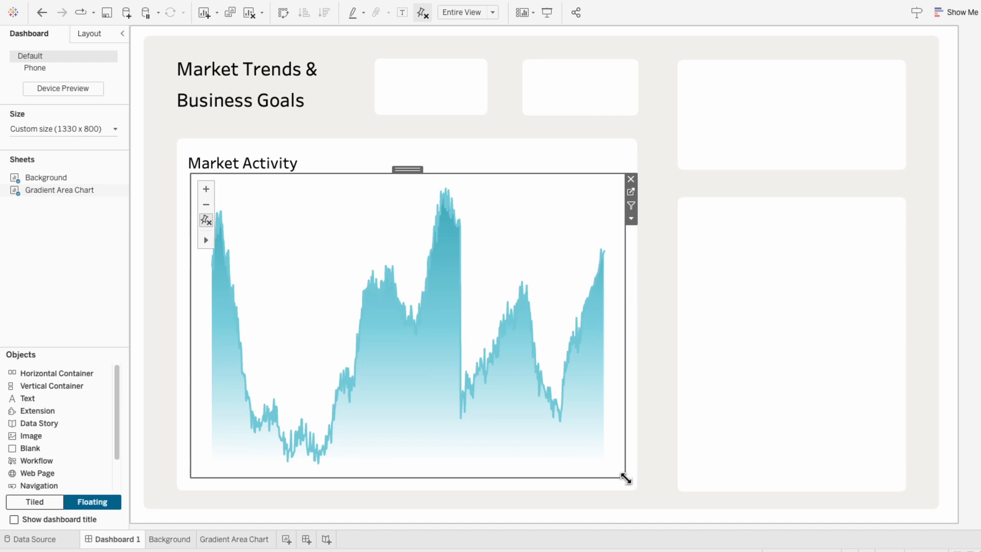
- Create a new worksheet and rename it Axis
{"action": "left_click", "coordinate": [292, 541]}
{"action": "double_click", "coordinate": [291, 540]}
{"action": "type", "text": "Ax"}
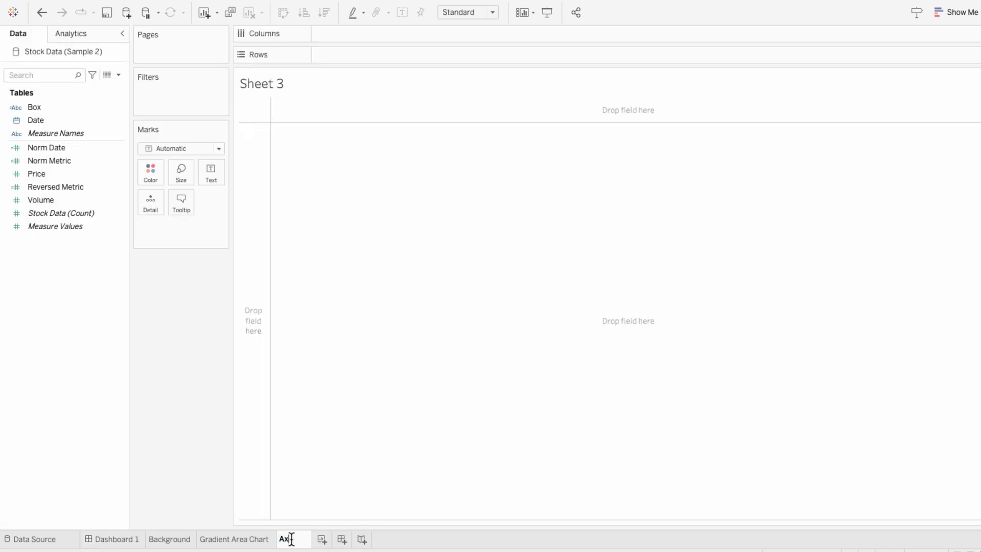
{"action": "type", "text": "is"}
{"action": "key", "text": "Return"}
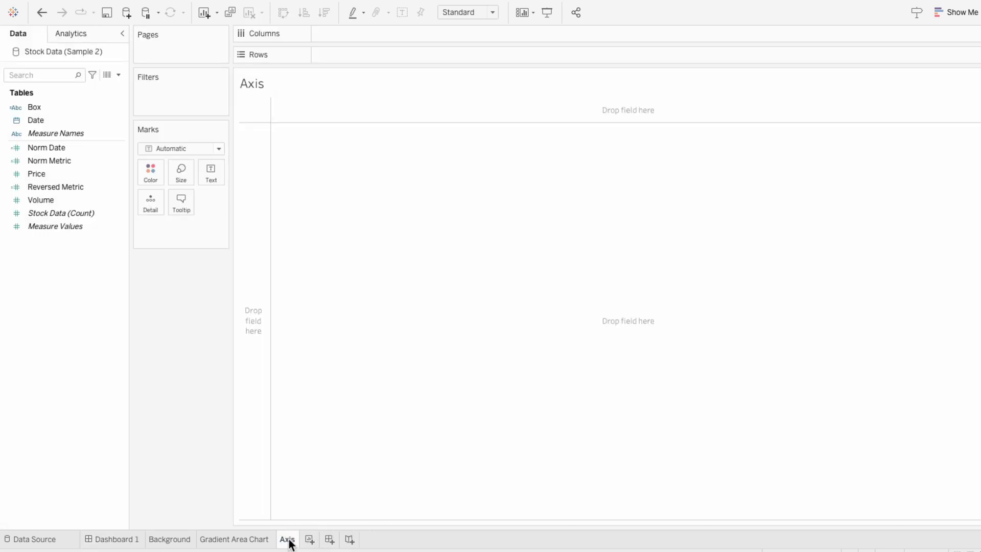
- Put Date on Columns as continuous Day, and set the mark type to Polygon
{"action": "left_click_drag", "start_coordinate": [51, 120], "coordinate": [356, 34]}
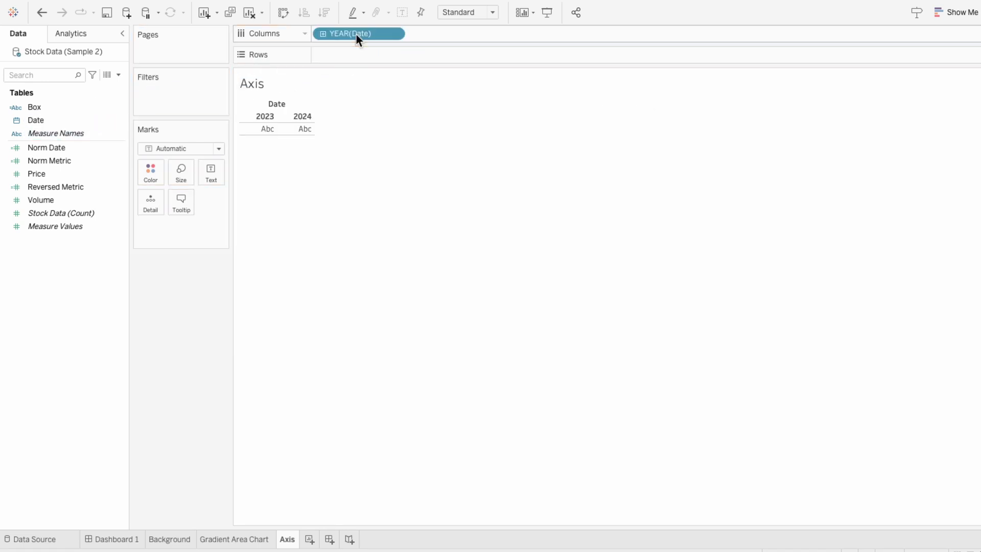
{"action": "right_click", "coordinate": [357, 35]}
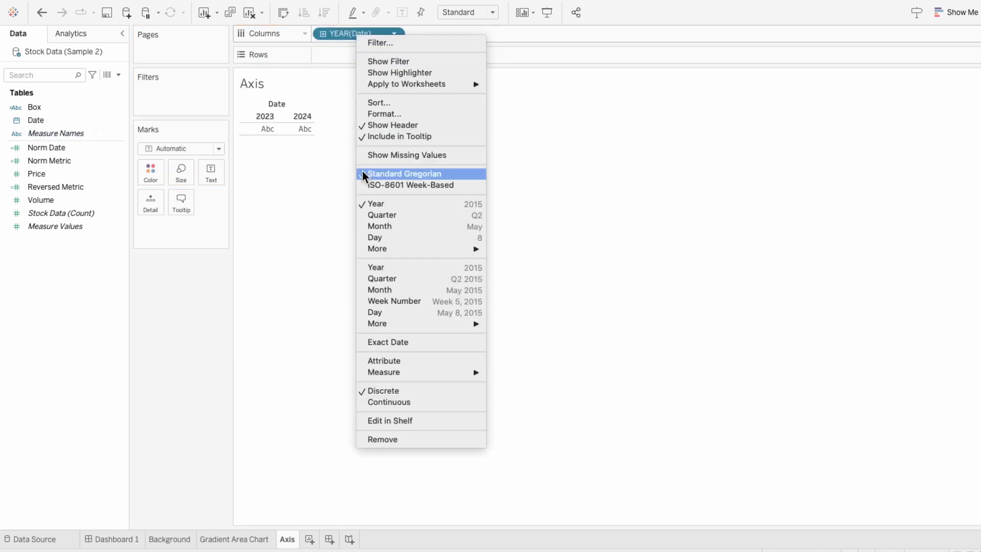
{"action": "left_click", "coordinate": [382, 312]}
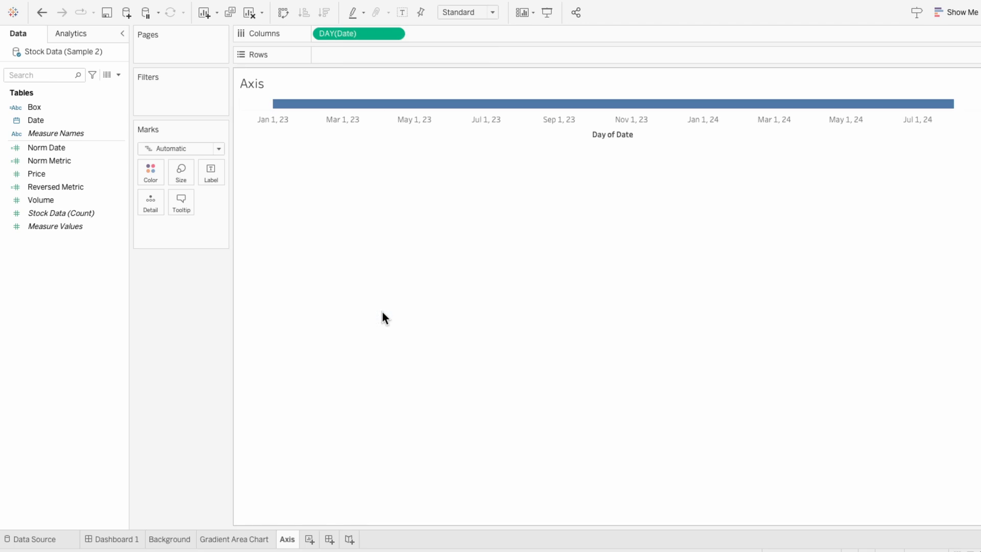
{"action": "left_click", "coordinate": [174, 149]}
{"action": "left_click", "coordinate": [174, 320]}
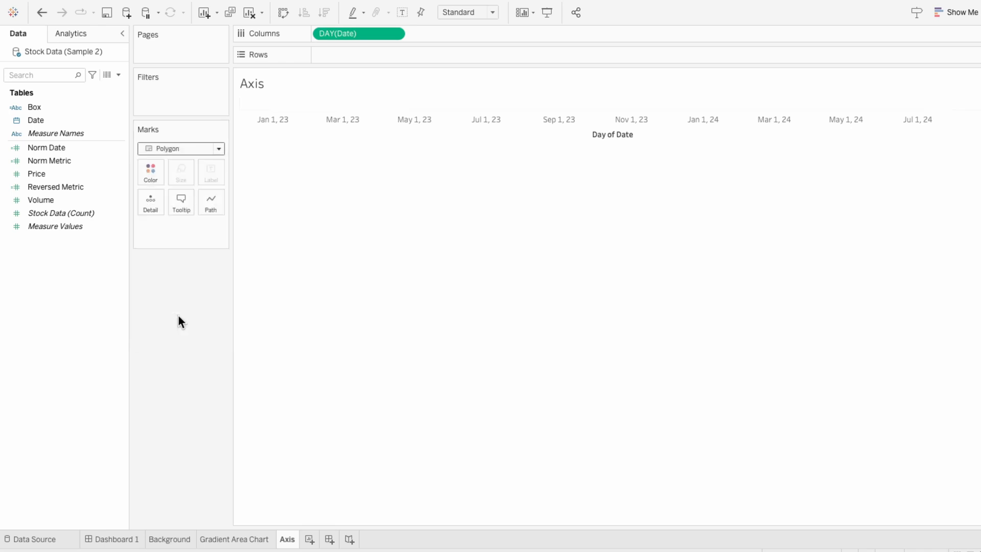
- Clear the Day of Date axis title in the Edit Axis dialog
{"action": "right_click", "coordinate": [528, 131]}
{"action": "left_click", "coordinate": [536, 135]}
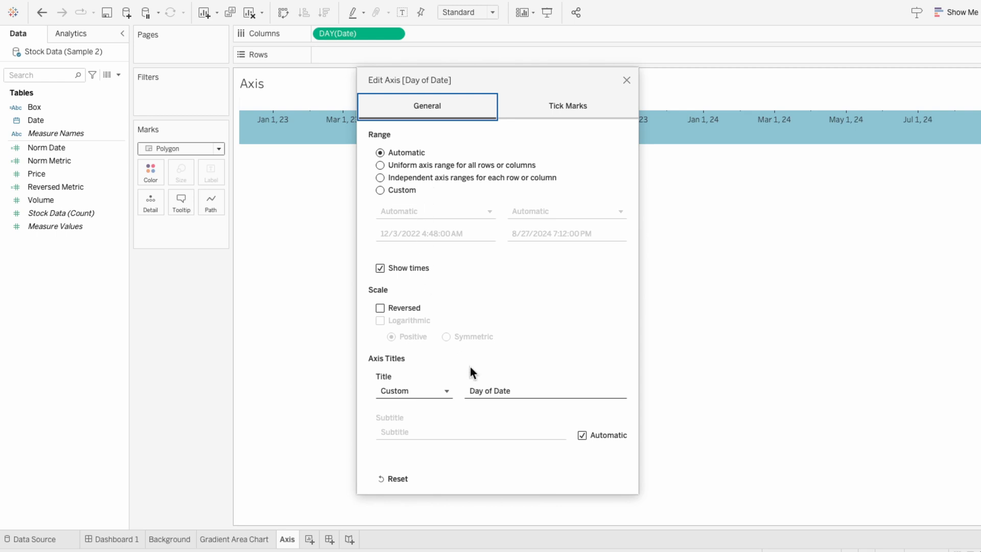
{"action": "left_click", "coordinate": [488, 393]}
{"action": "key", "text": "ctrl+a"}
{"action": "key", "text": "BackSpace"}
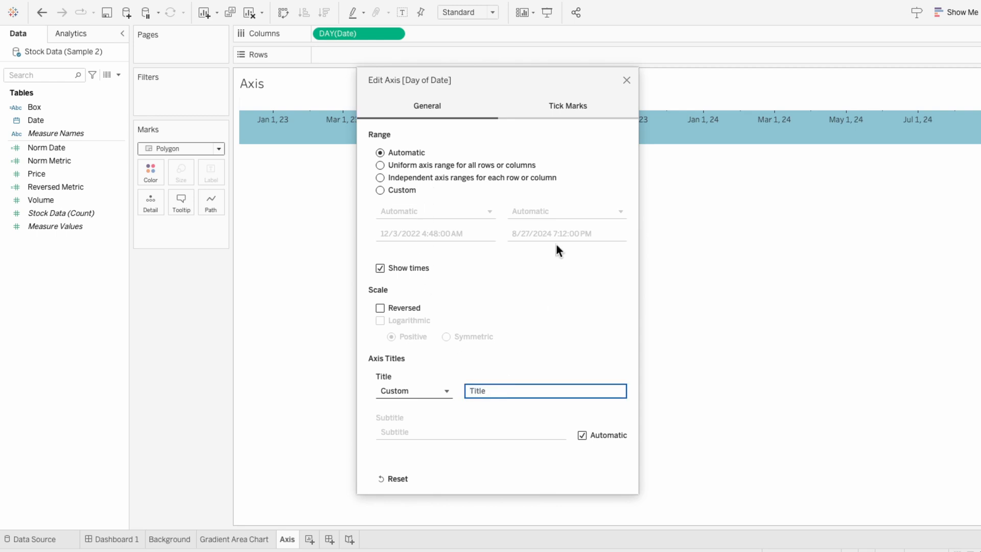
{"action": "left_click", "coordinate": [626, 80]}
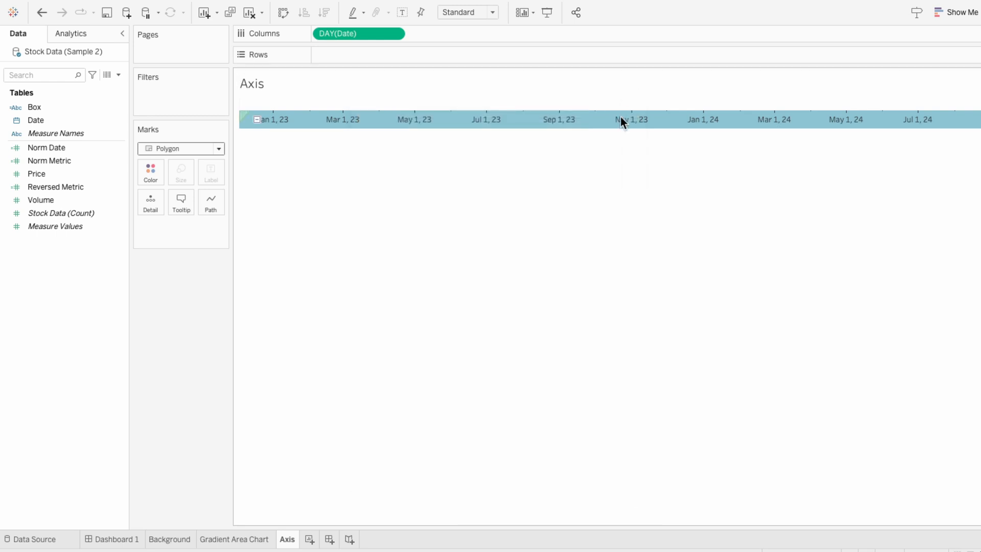
- Float the Axis sheet onto Dashboard 1 over the lower part of the area chart
{"action": "left_click", "coordinate": [135, 540]}
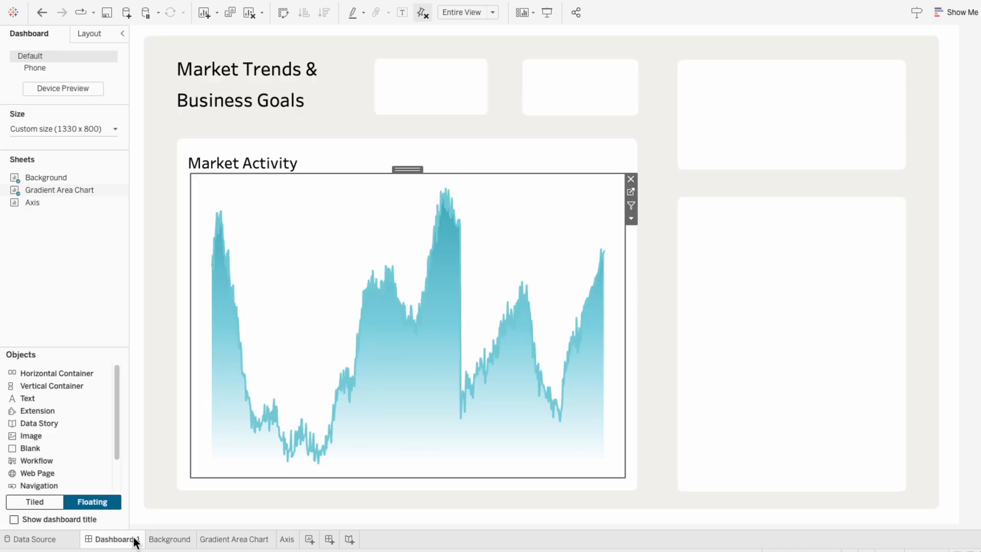
{"action": "left_click_drag", "start_coordinate": [48, 202], "coordinate": [177, 326]}
- Hide the Axis sheet's title and shrink it to a thin strip along the chart's bottom edge
{"action": "right_click", "coordinate": [187, 342]}
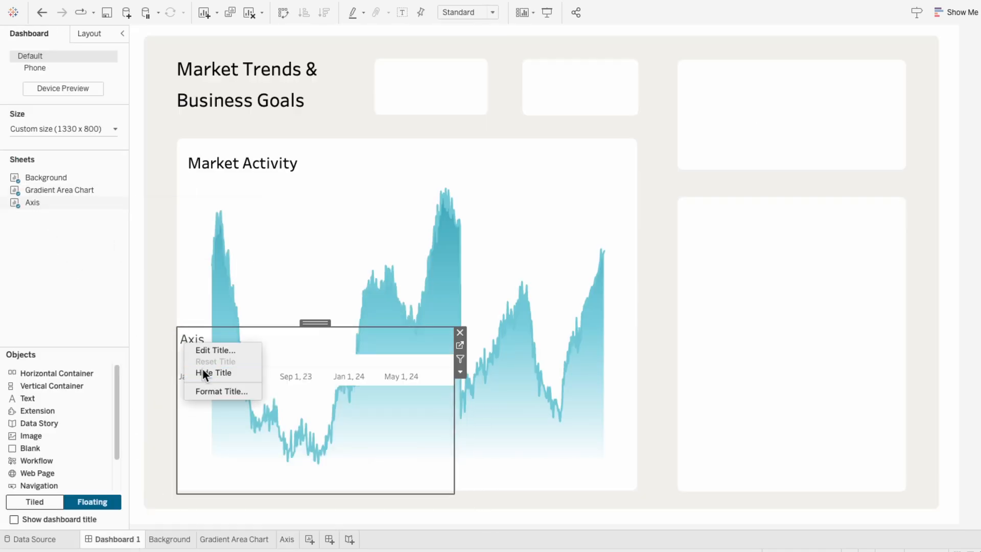
{"action": "left_click", "coordinate": [203, 372]}
{"action": "left_click_drag", "start_coordinate": [181, 324], "coordinate": [181, 451]}
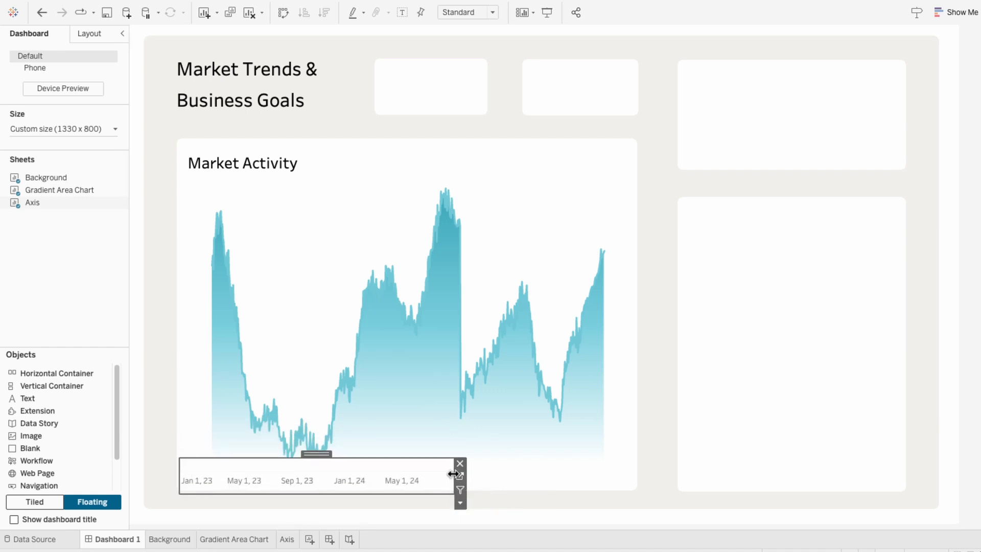
- Stretch the Axis strip to the full width of the chart box, nudge it up, and set its fit to Entire View
{"action": "left_click_drag", "start_coordinate": [452, 473], "coordinate": [627, 468]}
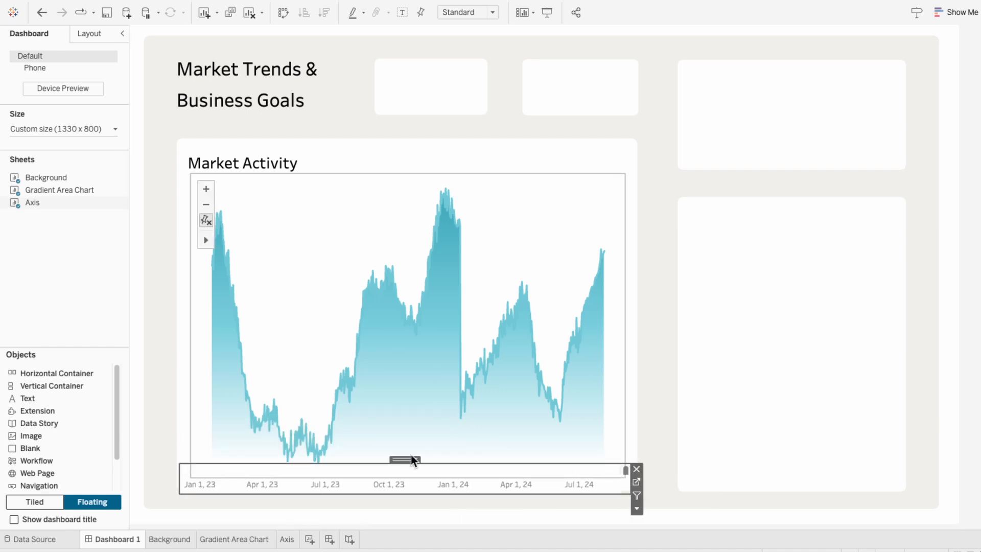
{"action": "left_click_drag", "start_coordinate": [410, 458], "coordinate": [409, 449]}
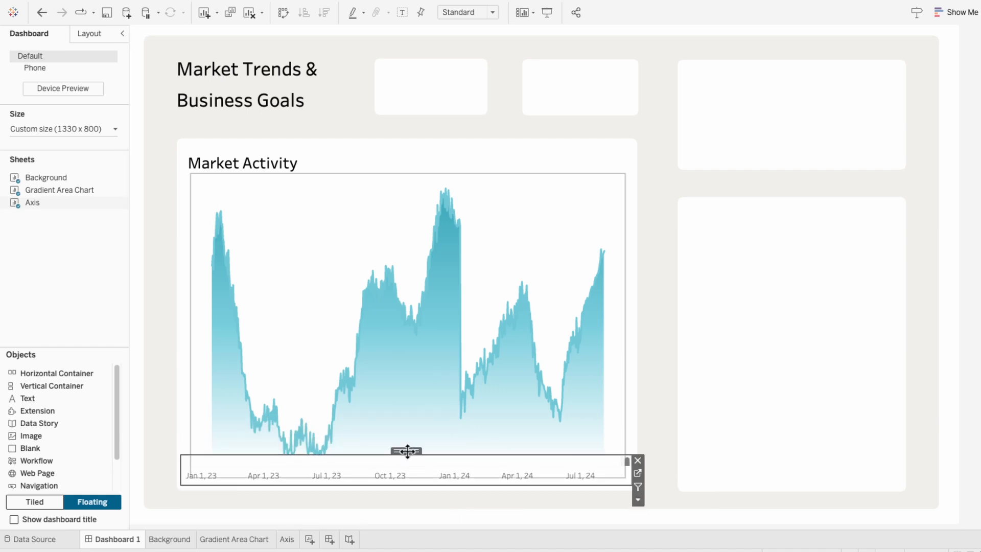
{"action": "left_click", "coordinate": [470, 14]}
{"action": "left_click", "coordinate": [467, 53]}
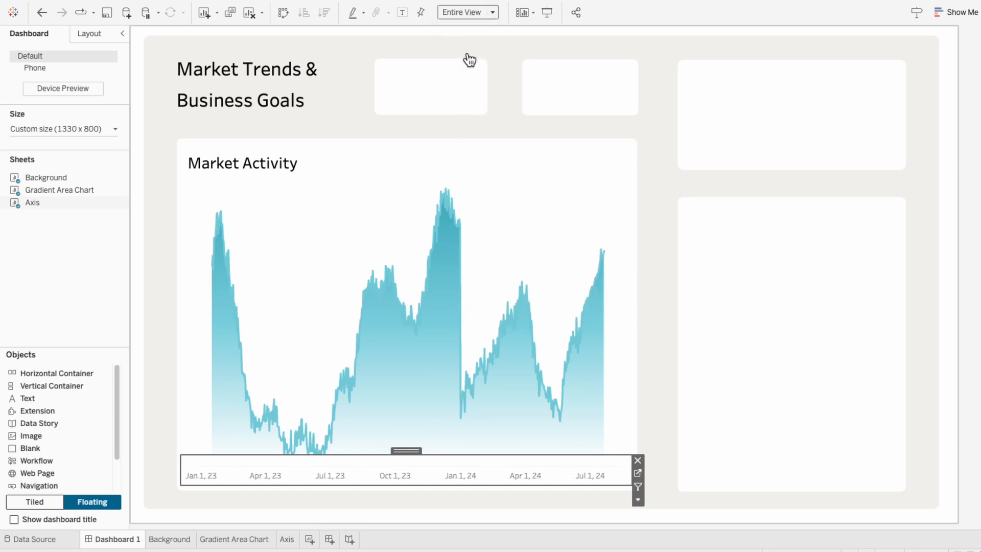
{"action": "left_click_drag", "start_coordinate": [632, 464], "coordinate": [637, 464]}
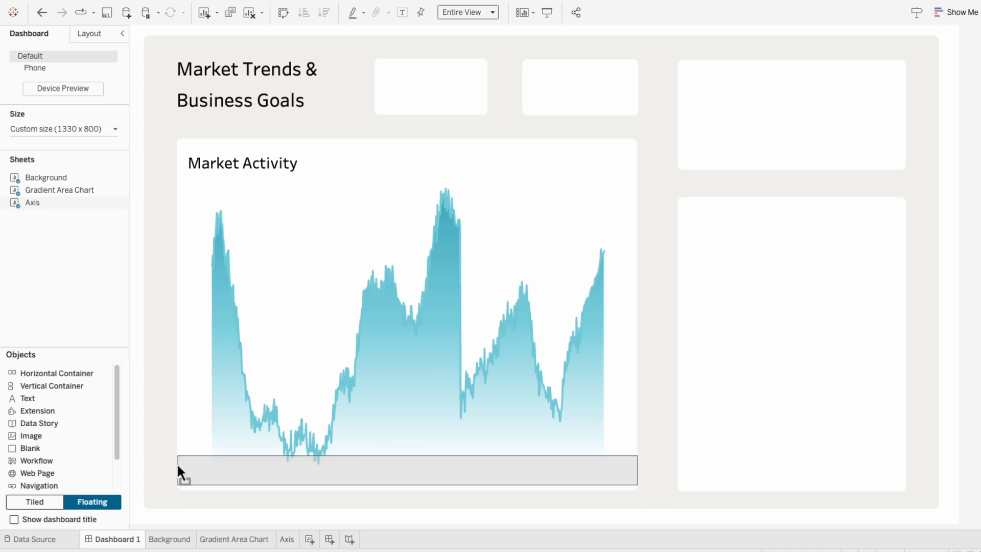
- Resize the gradient chart sheet so its plot spans the full width of the Market Activity box
{"action": "left_click", "coordinate": [271, 320]}
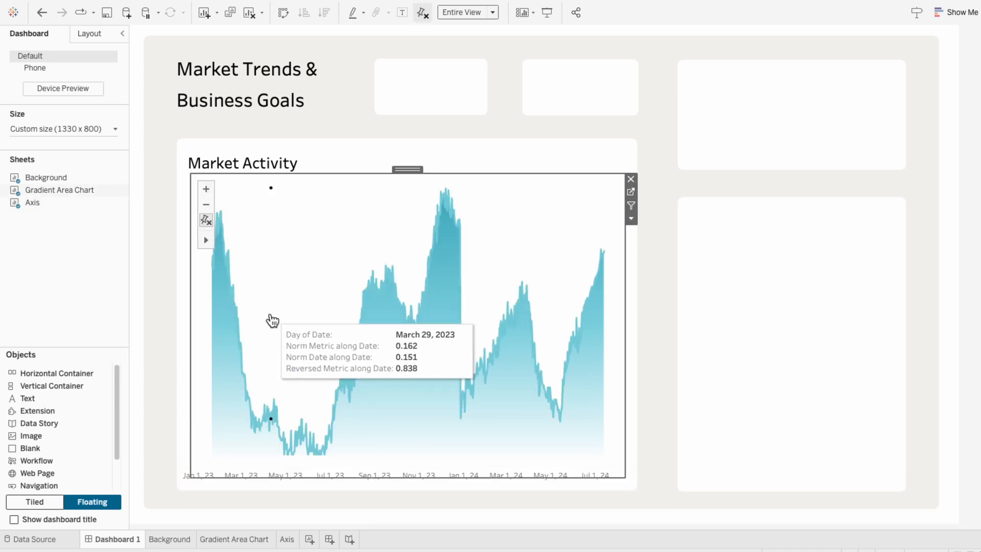
{"action": "left_click", "coordinate": [221, 471]}
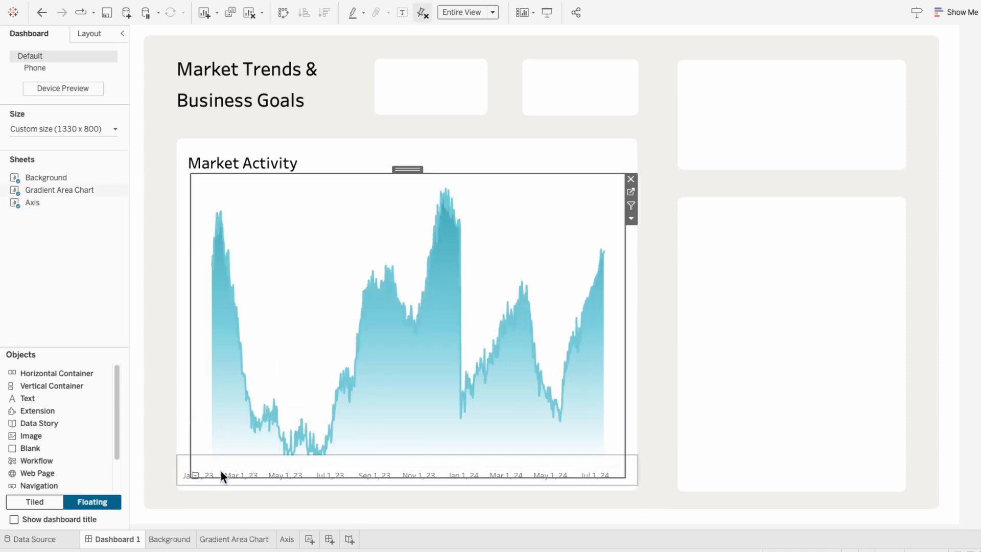
{"action": "left_click", "coordinate": [290, 381]}
{"action": "left_click_drag", "start_coordinate": [272, 478], "coordinate": [273, 464]}
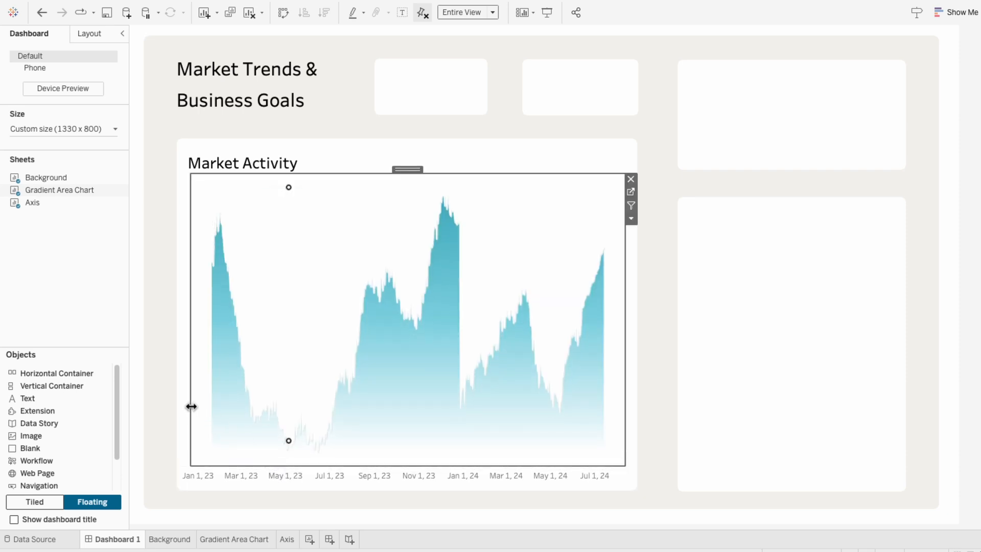
{"action": "left_click_drag", "start_coordinate": [190, 405], "coordinate": [177, 408]}
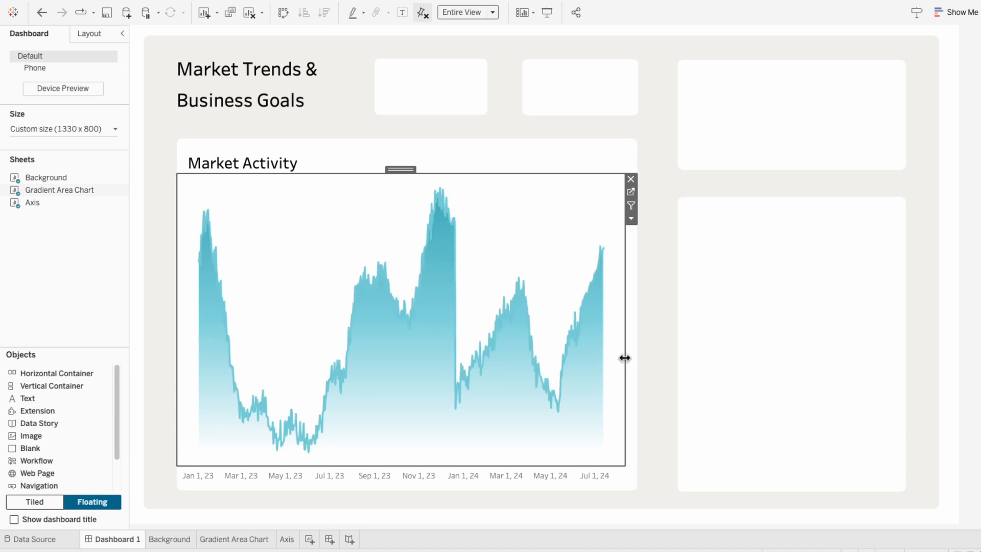
{"action": "left_click_drag", "start_coordinate": [624, 356], "coordinate": [655, 356]}
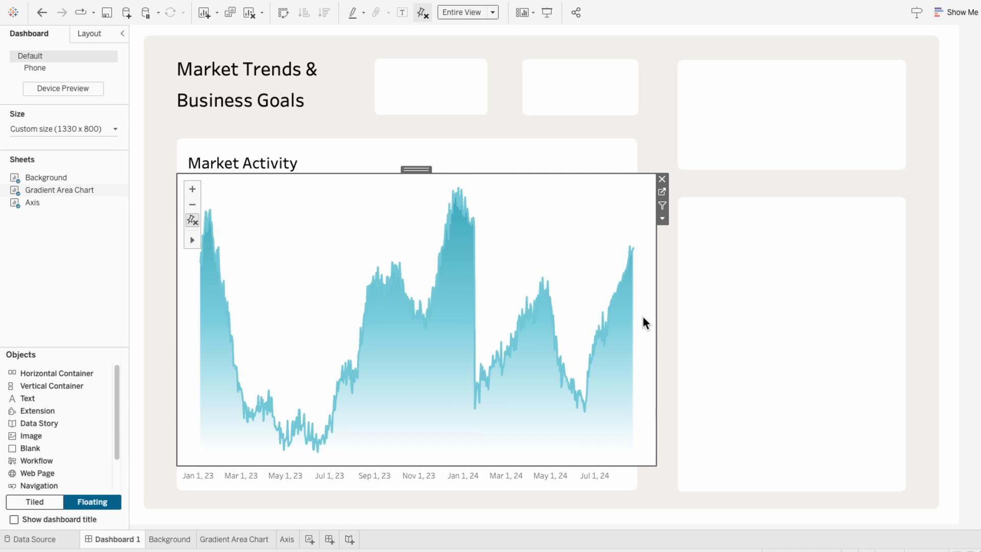
- Set the gradient chart's worksheet shading to None and widen it slightly past the box's left and right edges
{"action": "right_click", "coordinate": [642, 314]}
{"action": "left_click", "coordinate": [664, 365]}
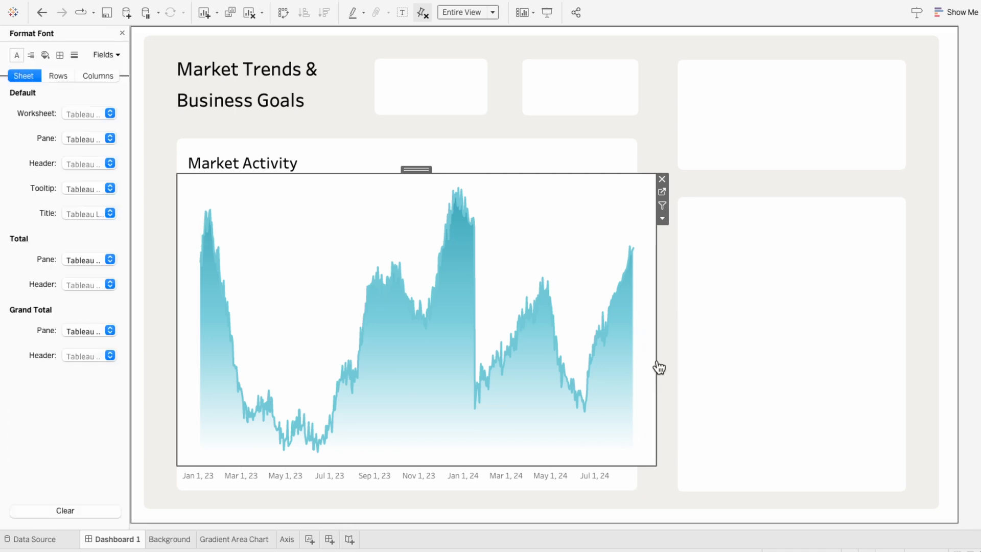
{"action": "left_click", "coordinate": [45, 55]}
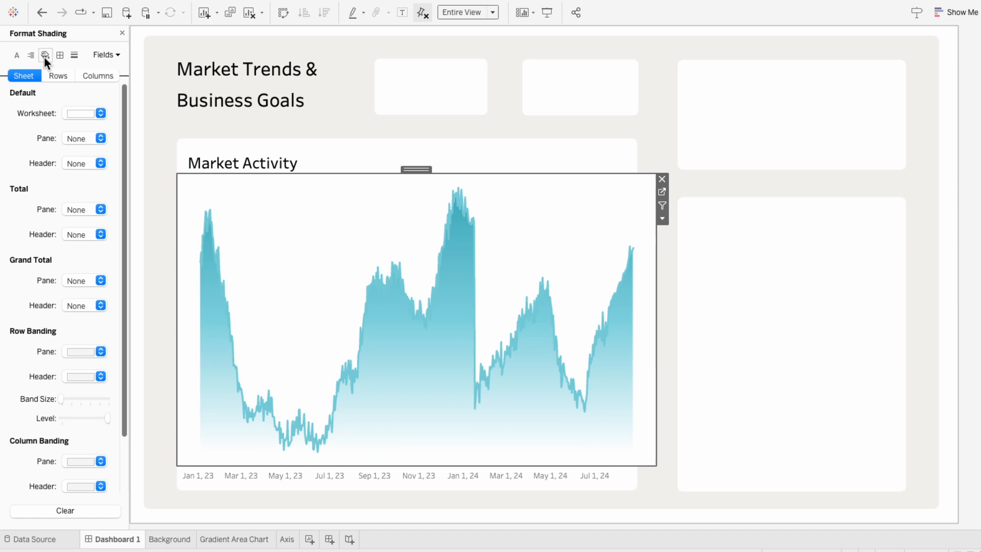
{"action": "left_click", "coordinate": [72, 113]}
{"action": "left_click", "coordinate": [74, 132]}
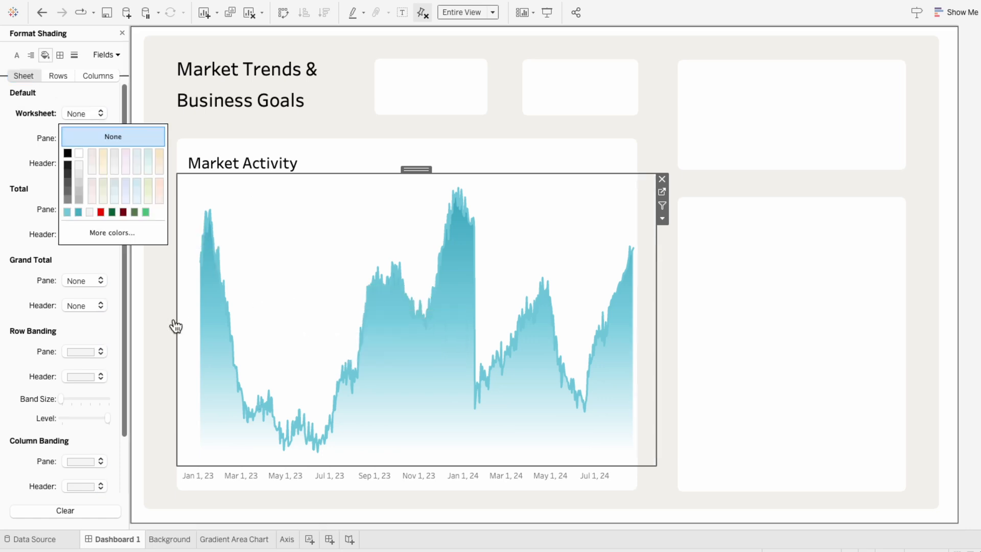
{"action": "left_click_drag", "start_coordinate": [178, 322], "coordinate": [153, 321]}
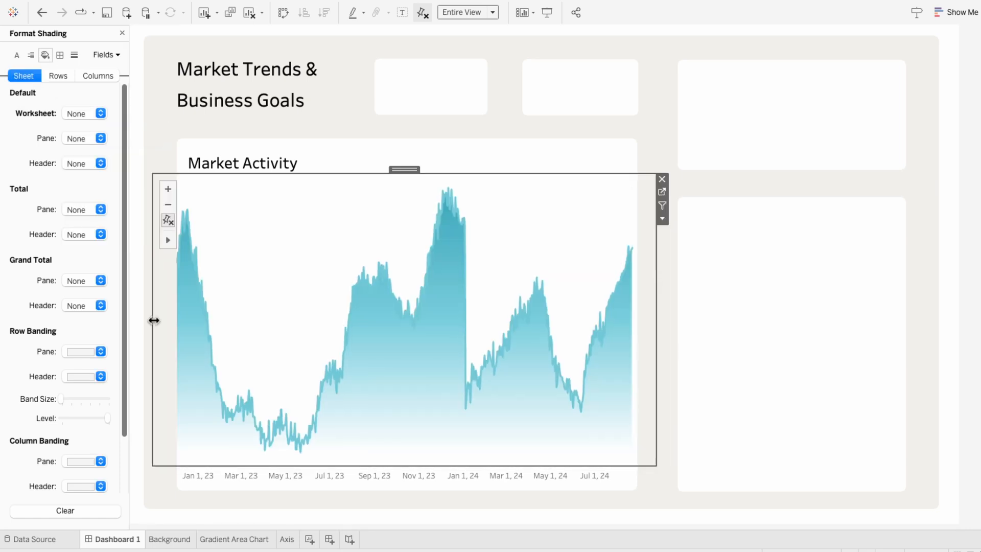
{"action": "left_click_drag", "start_coordinate": [656, 339], "coordinate": [661, 336]}
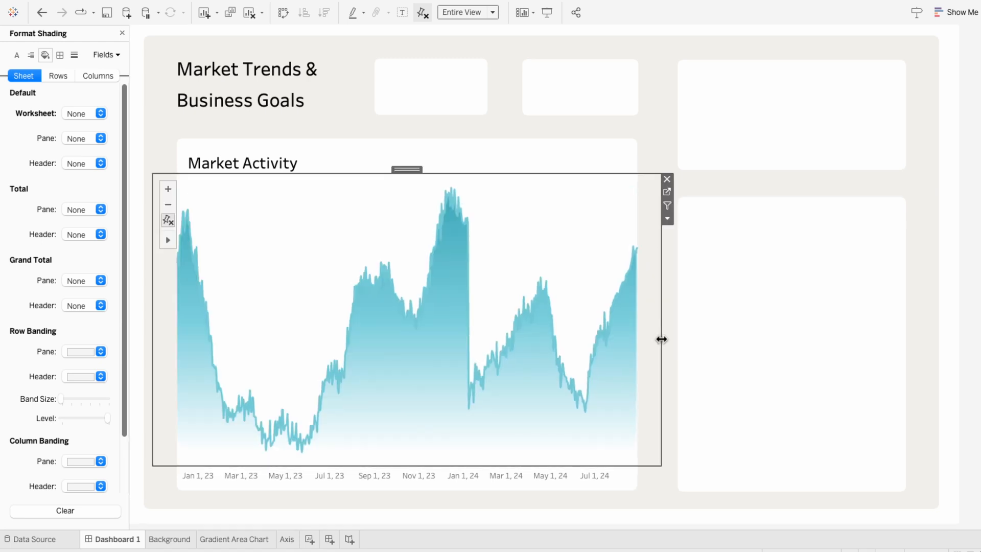
- Move the Axis strip up slightly to sit just under the area chart
{"action": "left_click", "coordinate": [624, 471]}
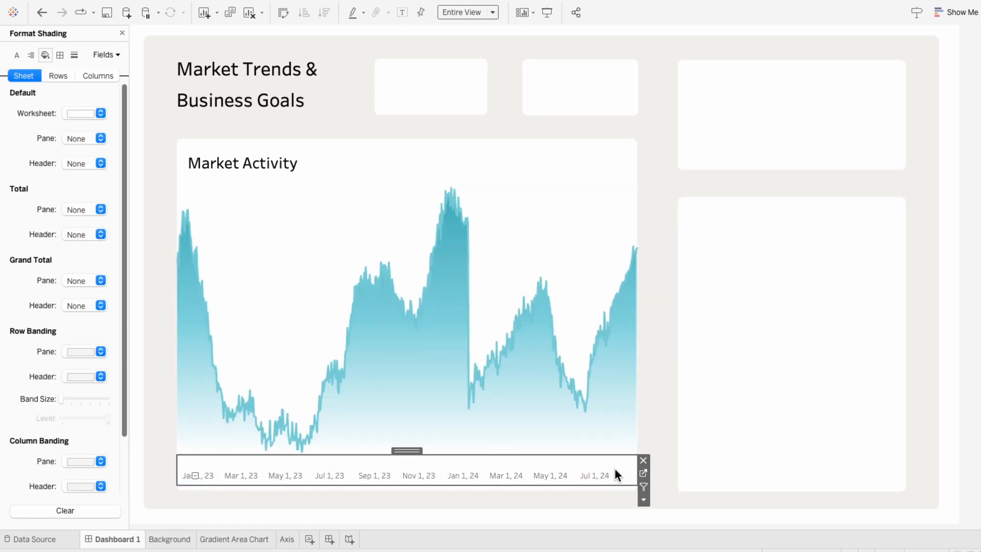
{"action": "left_click_drag", "start_coordinate": [407, 450], "coordinate": [418, 448]}
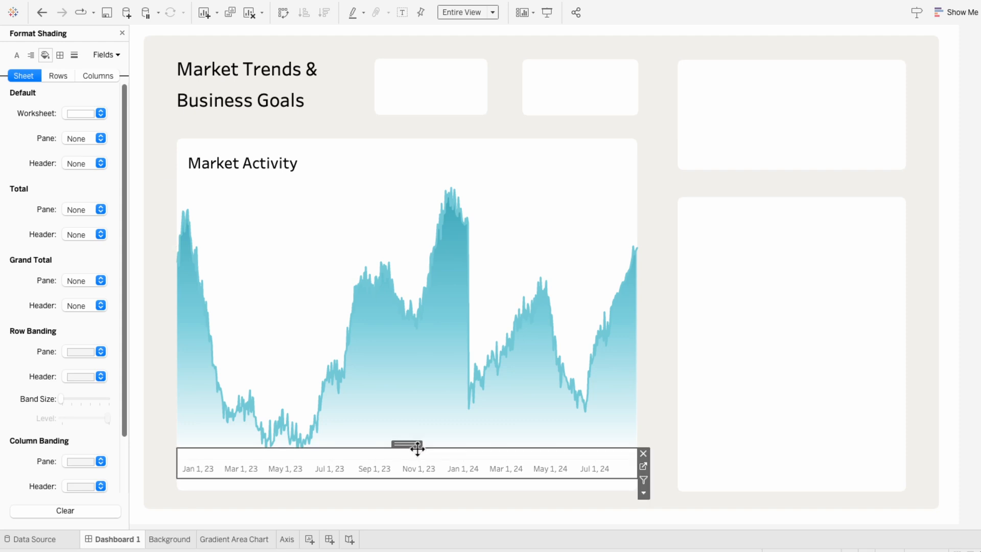
{"action": "left_click", "coordinate": [979, 444]}
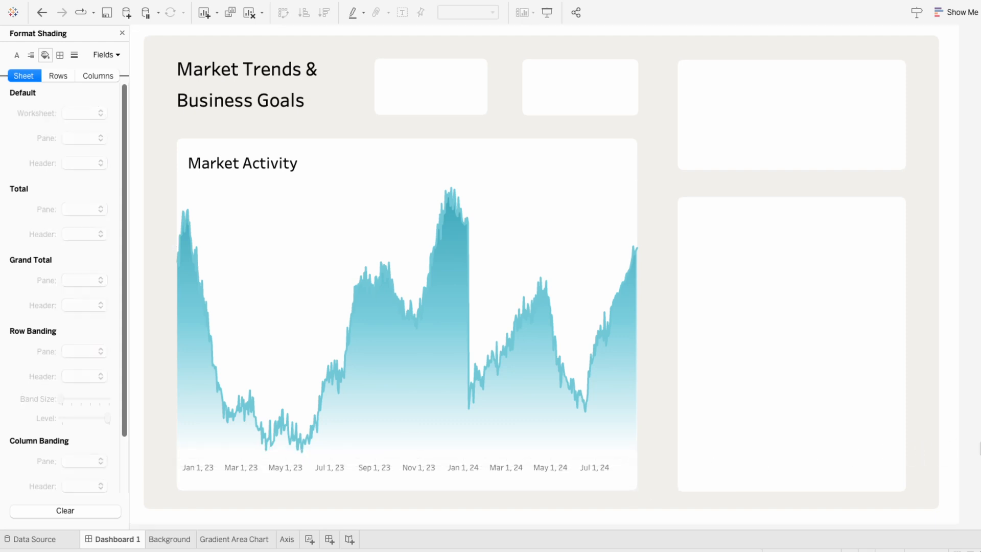
- Format the Axis sheet's date labels with a grey font at size 10
{"action": "right_click", "coordinate": [406, 465]}
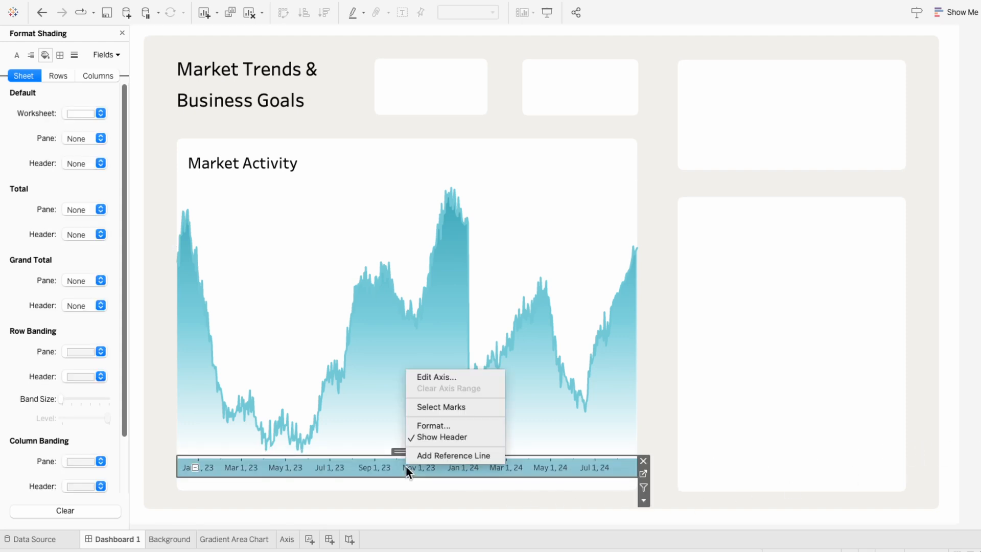
{"action": "left_click", "coordinate": [427, 426]}
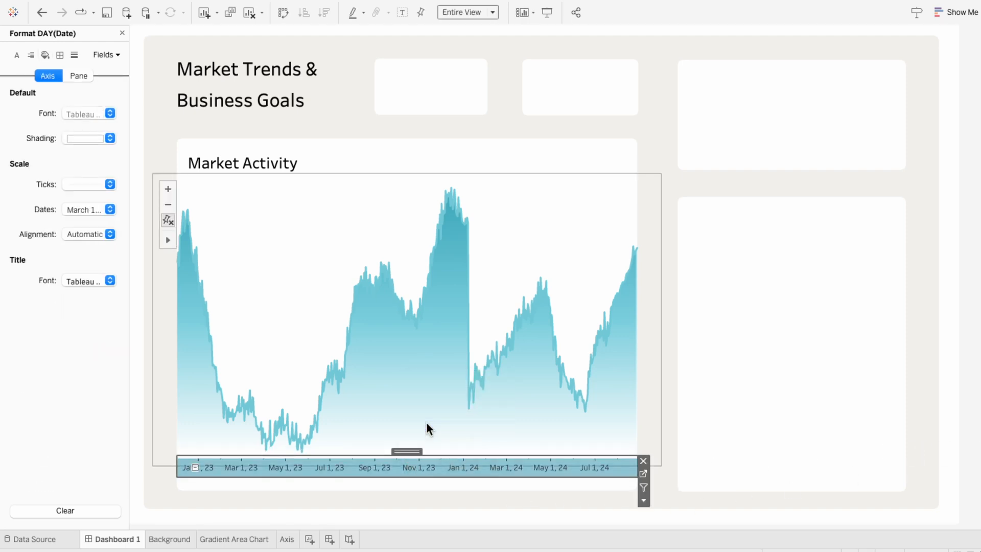
{"action": "left_click", "coordinate": [72, 114]}
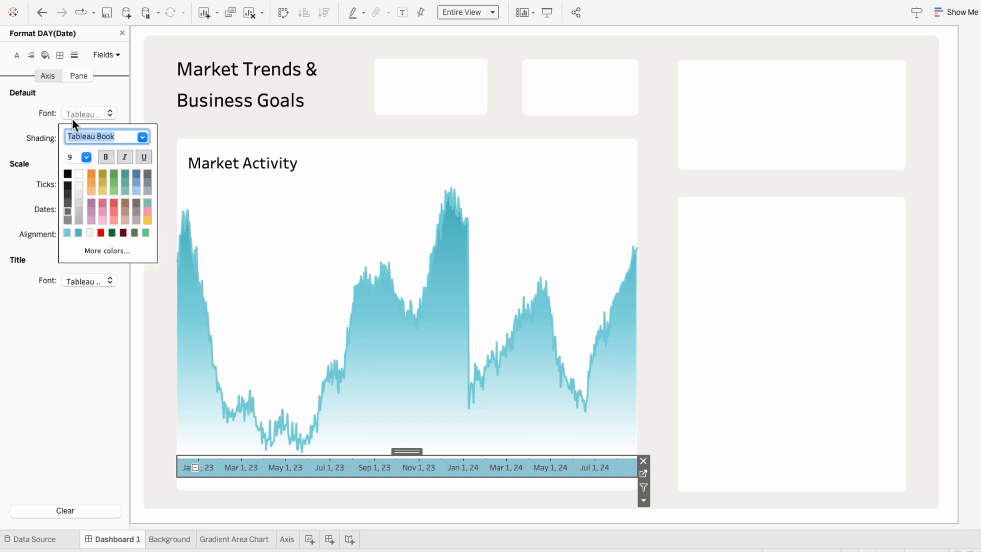
{"action": "left_click", "coordinate": [67, 194]}
{"action": "left_click", "coordinate": [86, 157]}
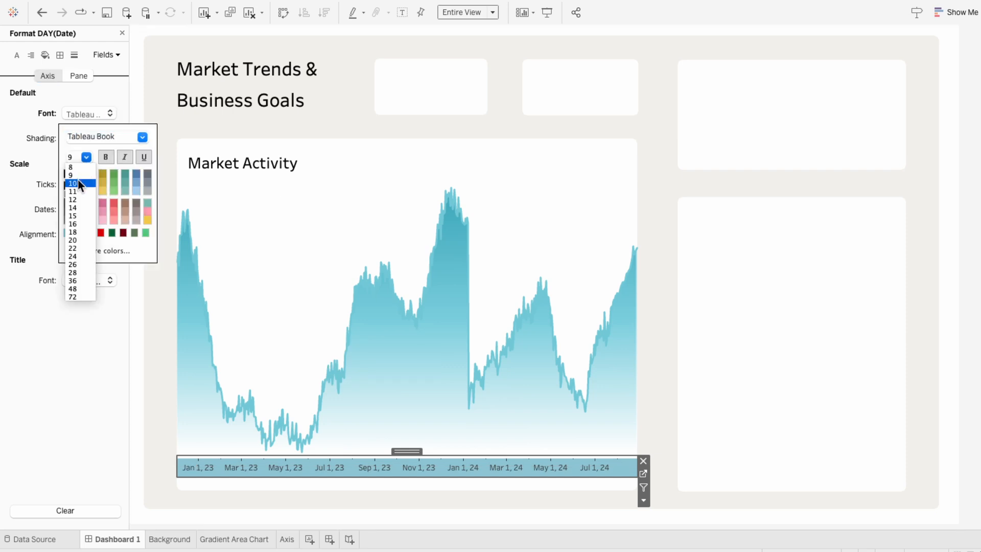
{"action": "left_click", "coordinate": [79, 183]}
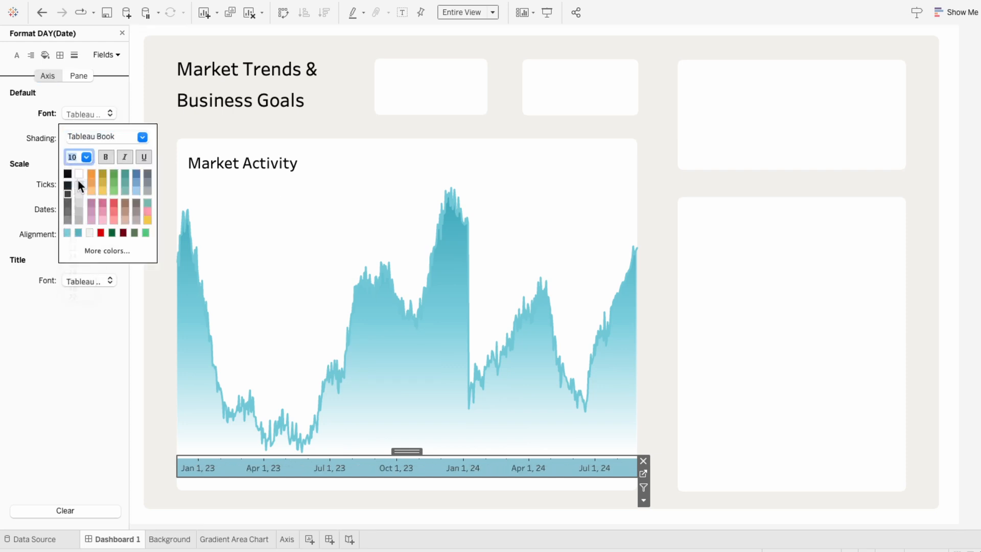
{"action": "left_click", "coordinate": [363, 471]}
{"action": "left_click", "coordinate": [979, 449]}
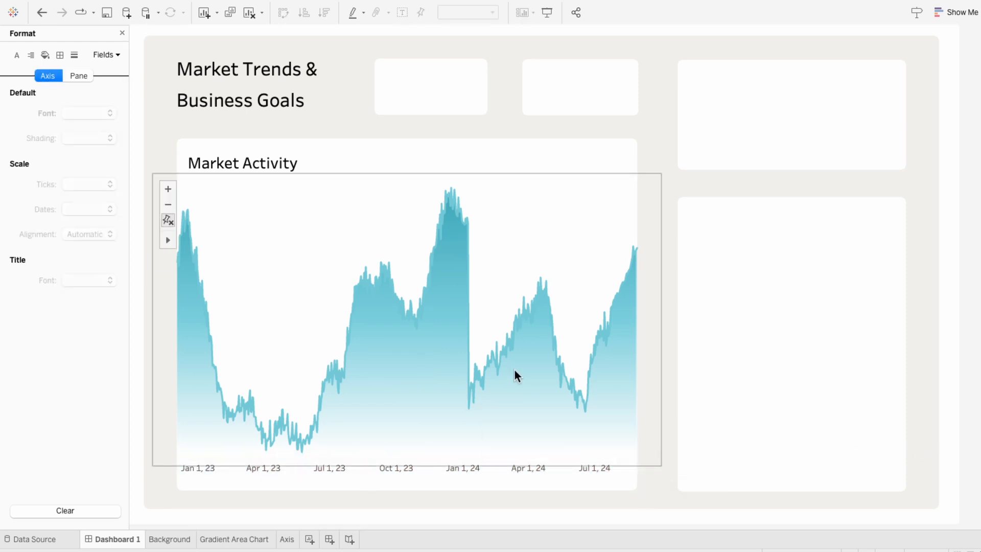
{"action": "mouse_move", "coordinate": [519, 343]}
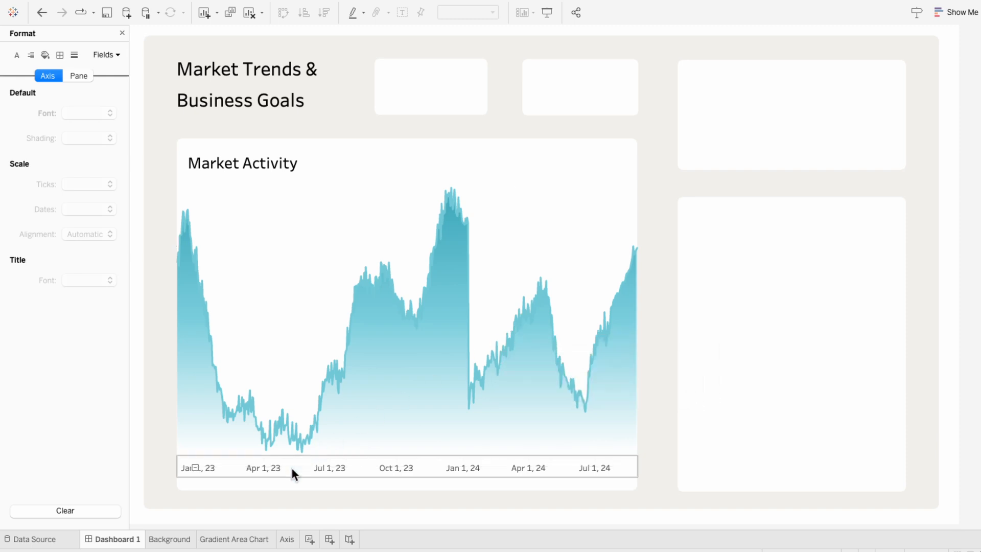
- Clear all tooltip text for the Reversed Metric layer on the Gradient Area Chart sheet
{"action": "left_click", "coordinate": [240, 539]}
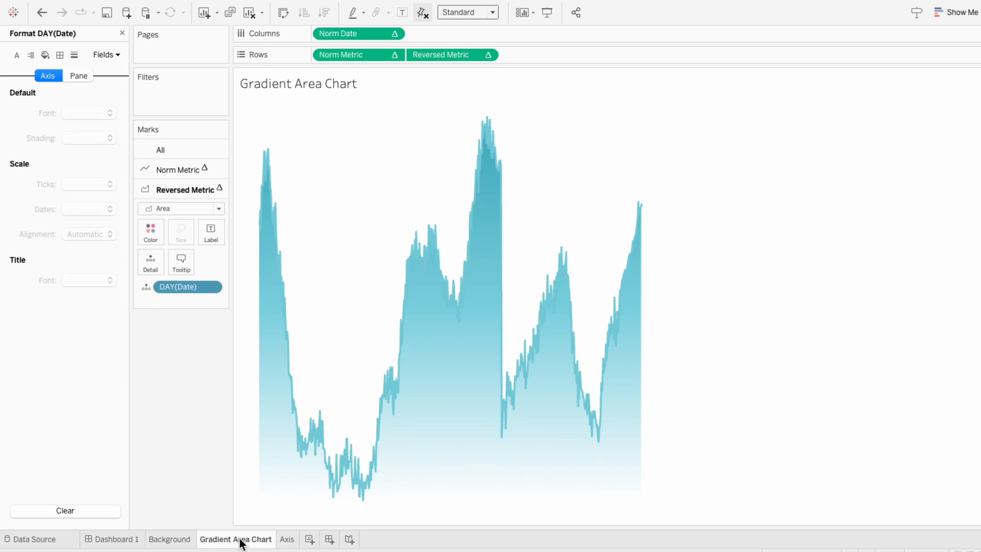
{"action": "left_click", "coordinate": [185, 261]}
{"action": "left_click_drag", "start_coordinate": [547, 245], "coordinate": [263, 172]}
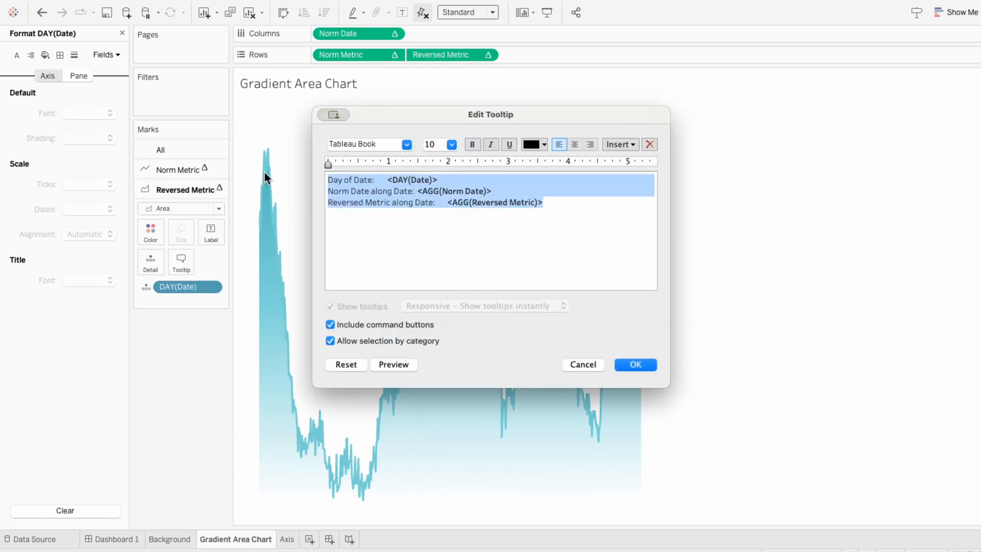
{"action": "key", "text": "BackSpace"}
{"action": "left_click", "coordinate": [628, 365]}
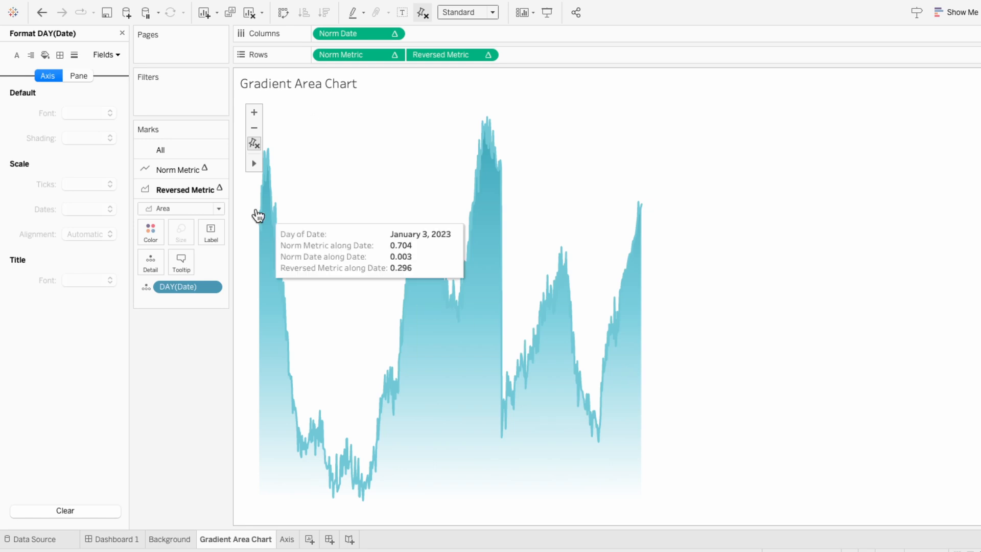
- Add Price to the tooltip of the Norm Metric layer
{"action": "left_click", "coordinate": [191, 170]}
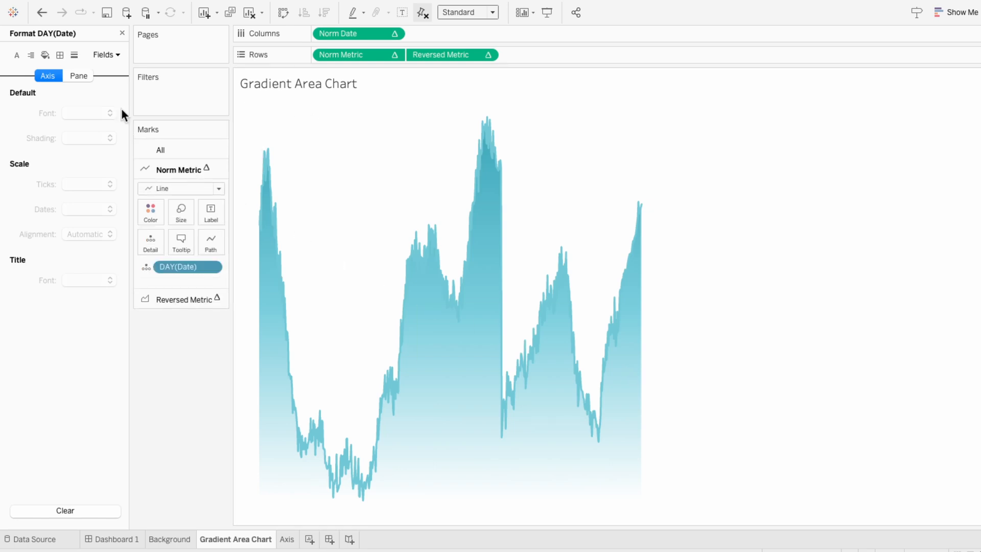
{"action": "left_click", "coordinate": [122, 34]}
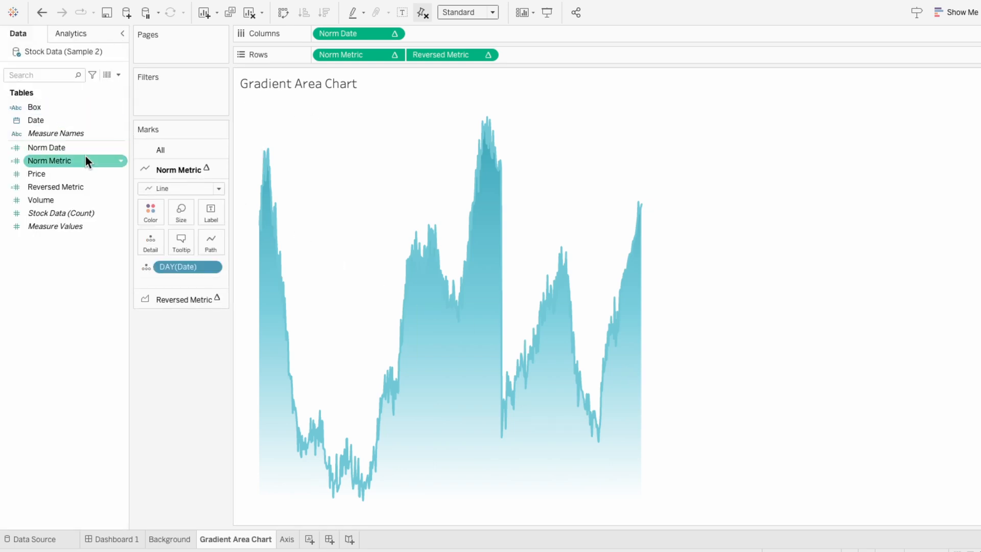
{"action": "left_click_drag", "start_coordinate": [87, 173], "coordinate": [168, 277]}
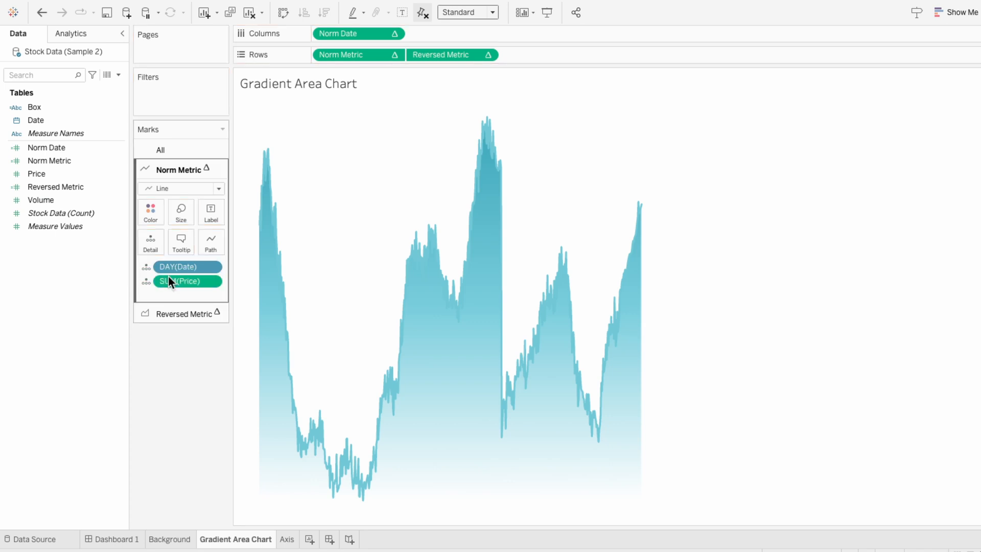
- Edit the Norm Metric tooltip to show only the date at size 11 and the price prefixed with $, then check it on Dashboard 1
{"action": "left_click", "coordinate": [174, 249]}
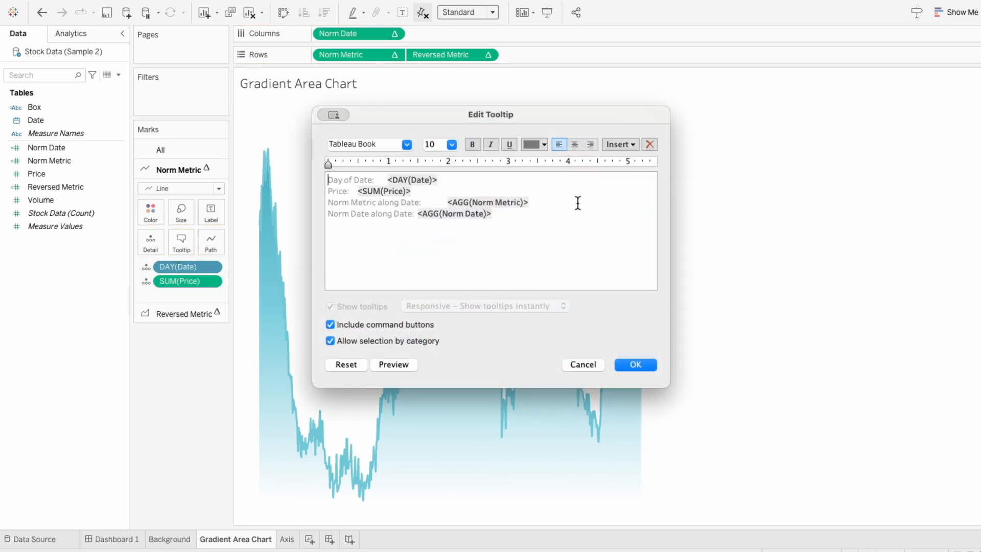
{"action": "left_click_drag", "start_coordinate": [576, 204], "coordinate": [327, 180]}
{"action": "key", "text": "BackSpace"}
{"action": "key", "text": "BackSpace"}
{"action": "key", "text": "BackSpace"}
{"action": "left_click", "coordinate": [452, 145]}
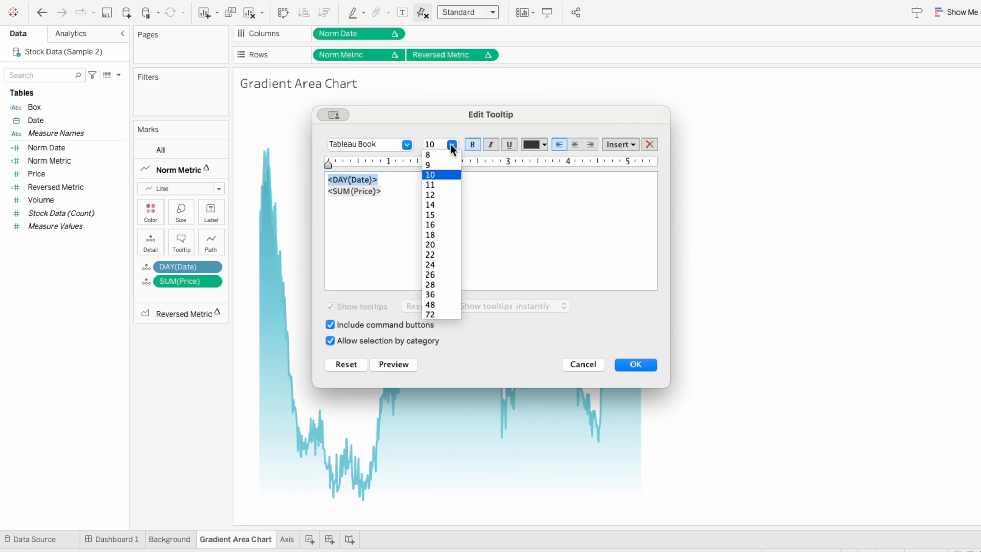
{"action": "left_click", "coordinate": [440, 183]}
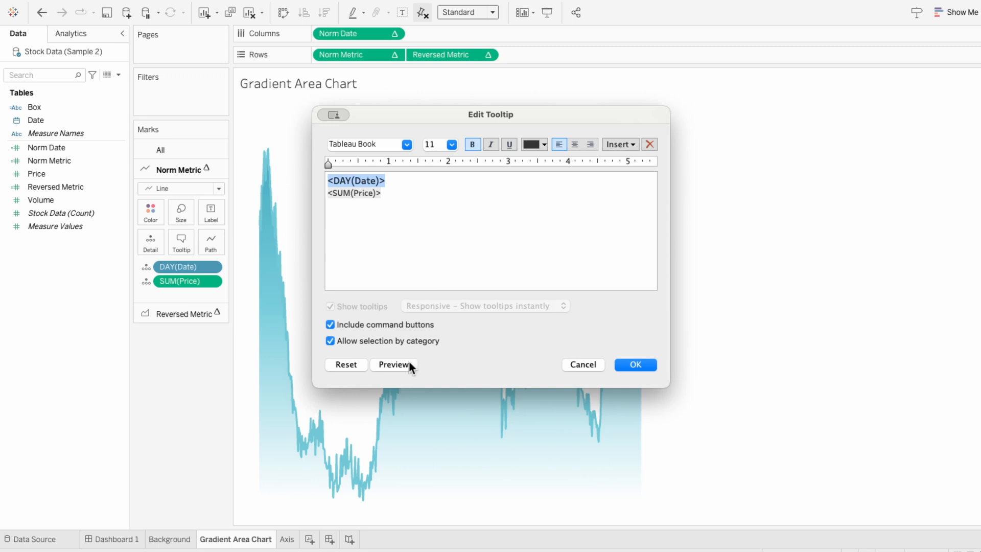
{"action": "mouse_move", "coordinate": [409, 363]}
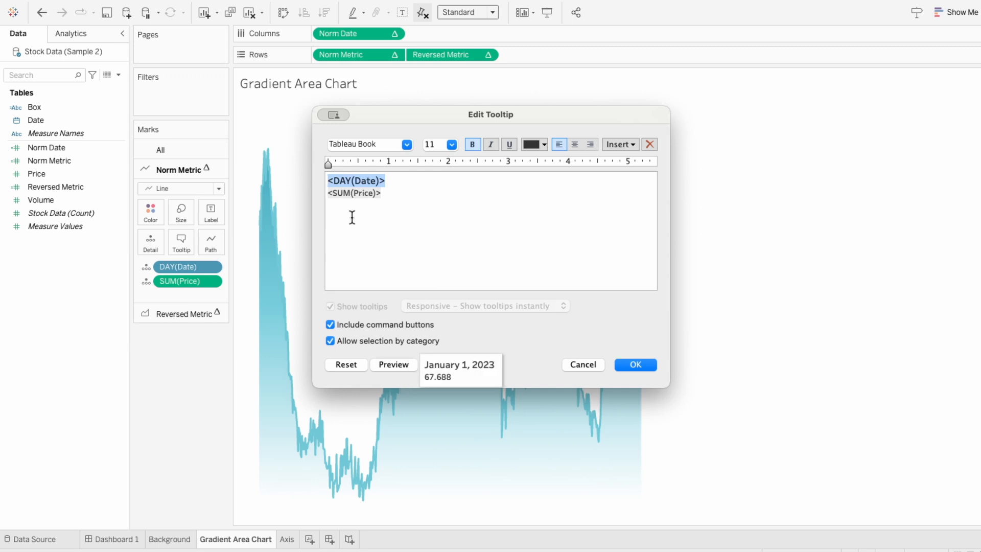
{"action": "left_click", "coordinate": [329, 195]}
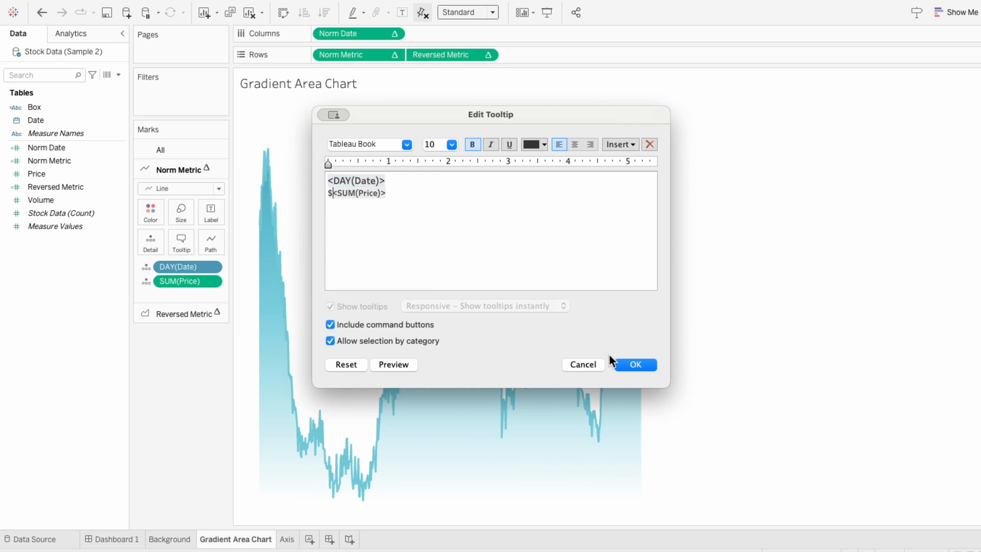
{"action": "left_click", "coordinate": [639, 366]}
{"action": "left_click", "coordinate": [135, 539]}
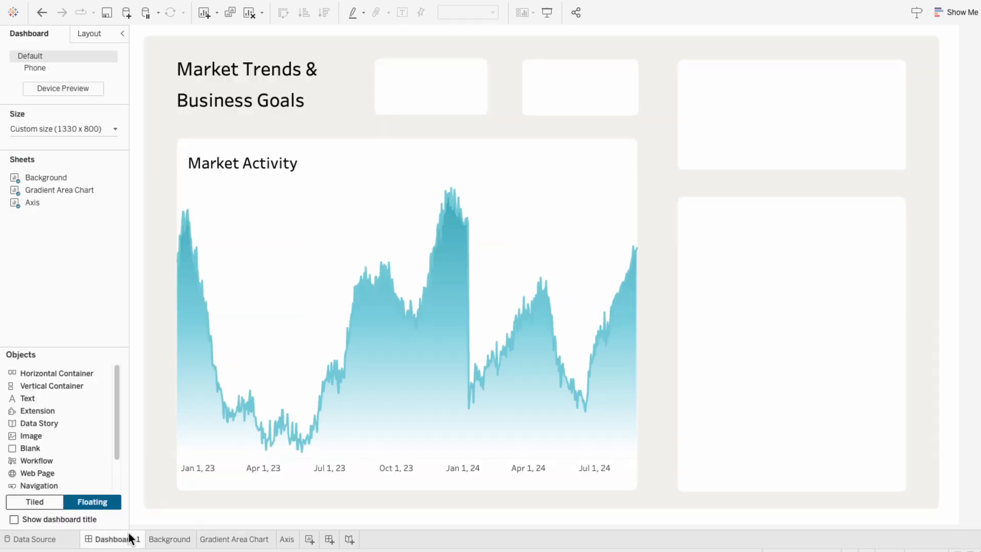
{"action": "mouse_move", "coordinate": [356, 352]}
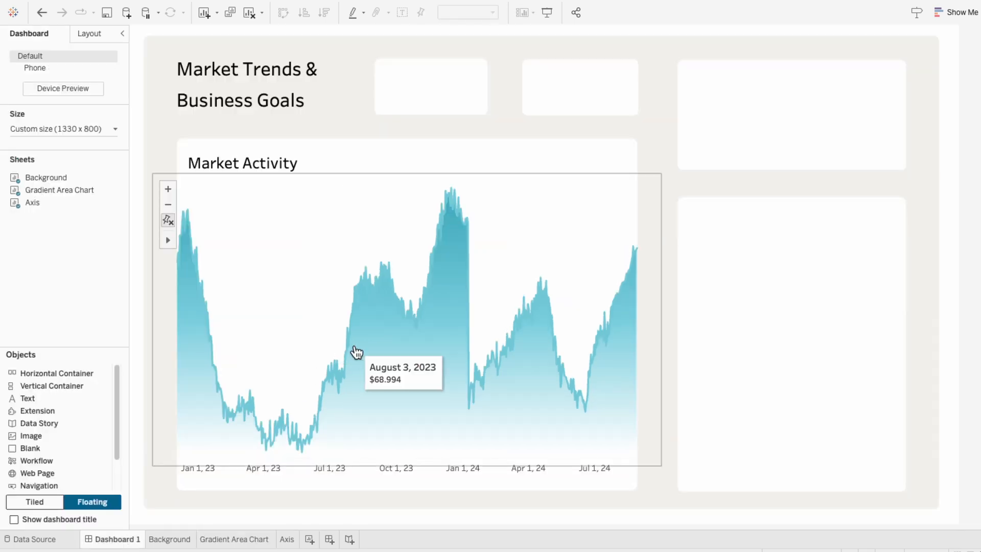
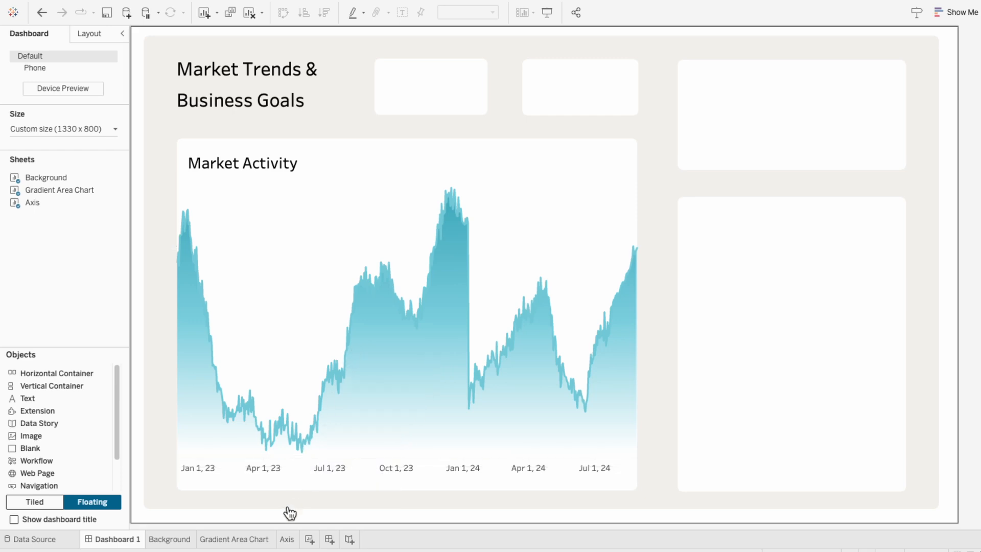
- Label the Norm Metric layer with price, showing only the minimum and maximum values
{"action": "left_click", "coordinate": [250, 541]}
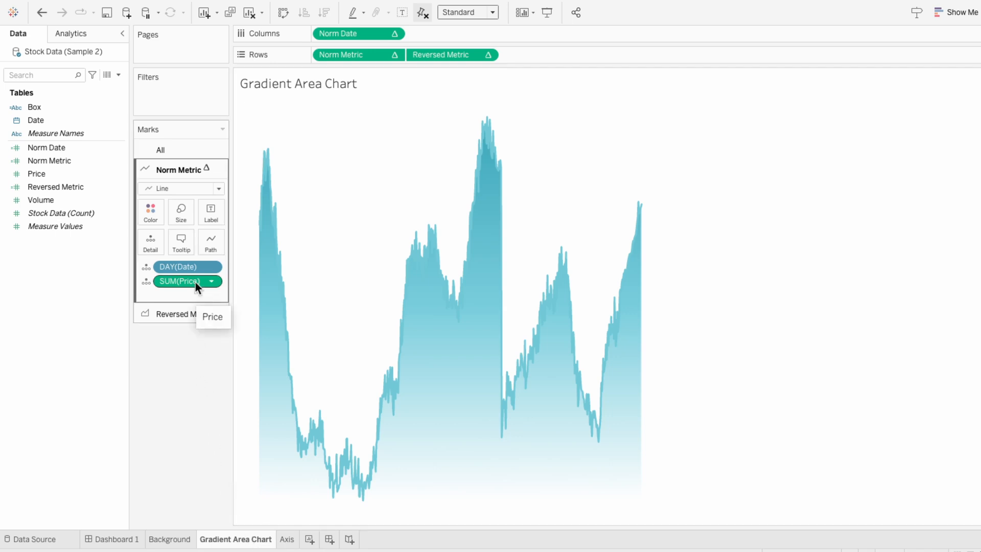
{"action": "left_click", "coordinate": [146, 281]}
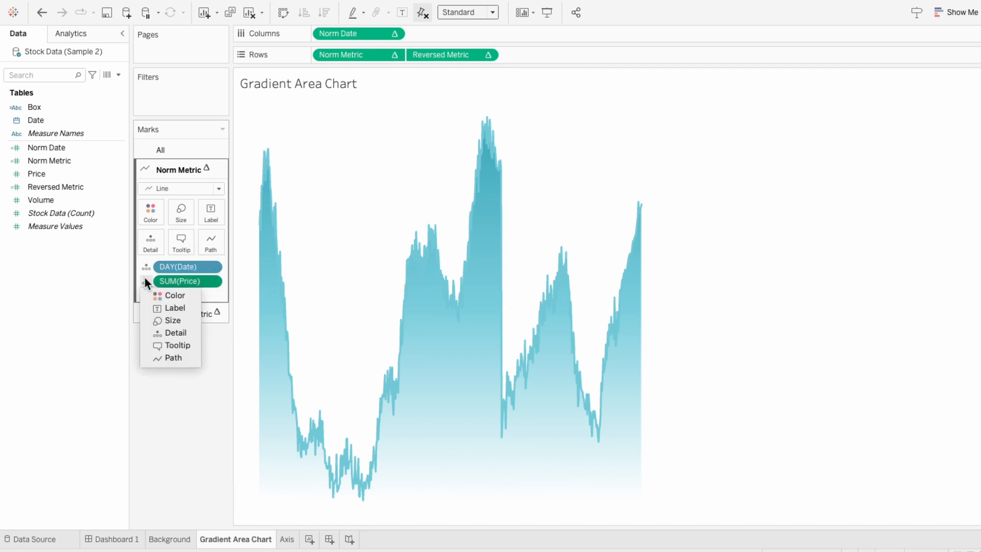
{"action": "left_click", "coordinate": [156, 307]}
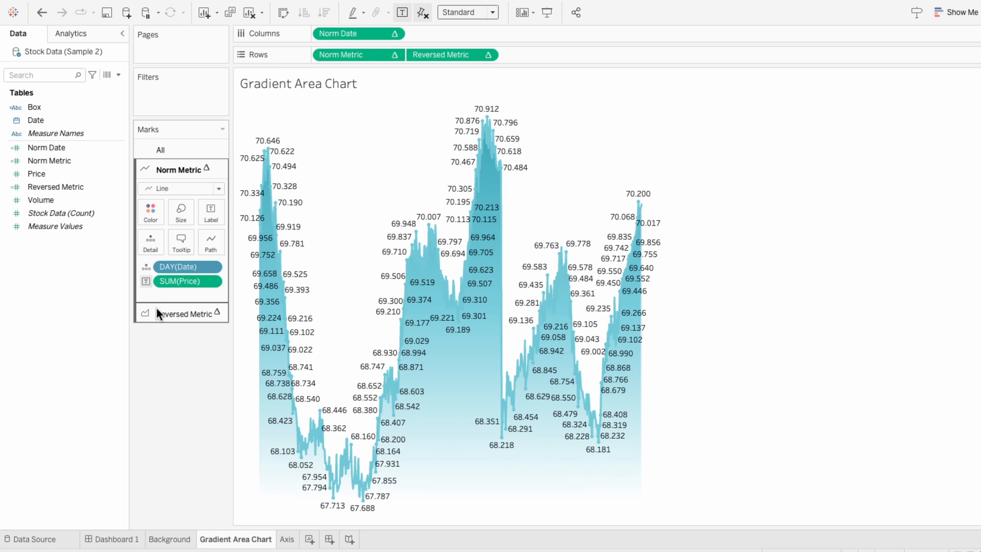
{"action": "left_click", "coordinate": [206, 219]}
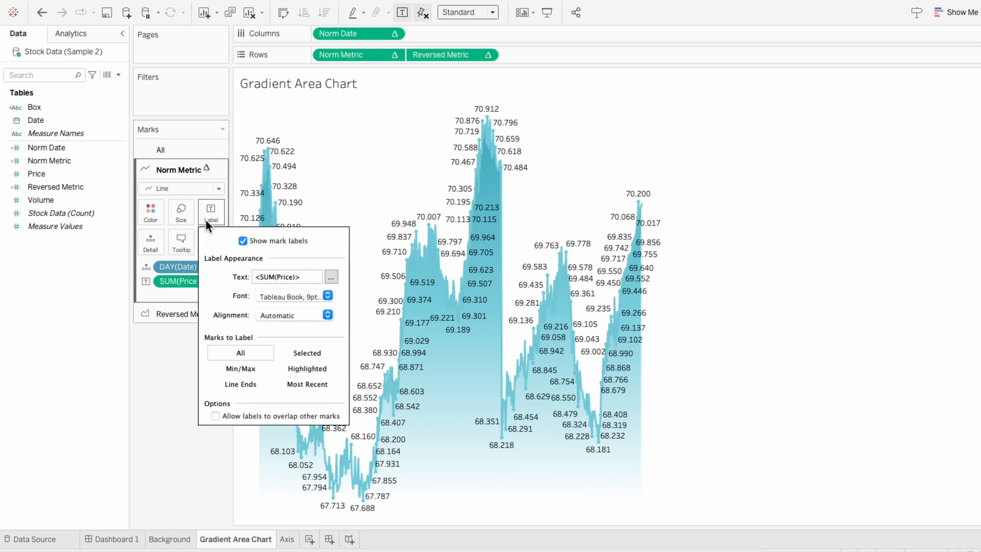
{"action": "left_click", "coordinate": [223, 363]}
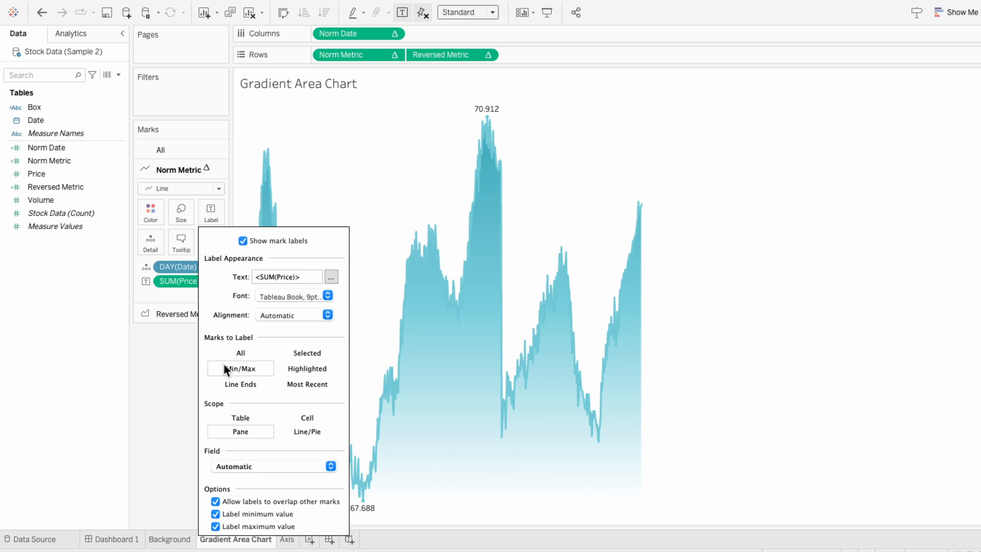
{"action": "left_click", "coordinate": [782, 391]}
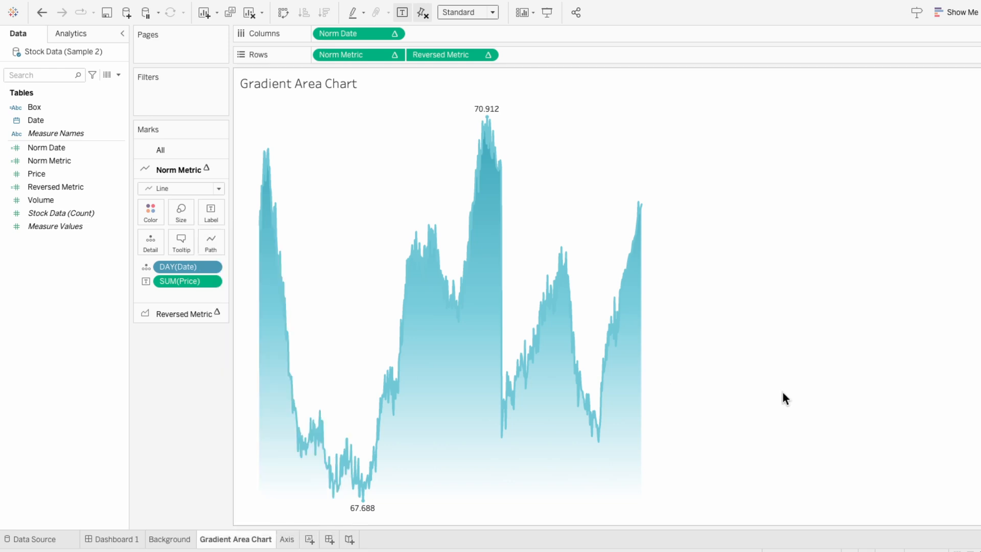
- Nudge the floating gradient chart slightly upward on Dashboard 1
{"action": "left_click", "coordinate": [124, 538]}
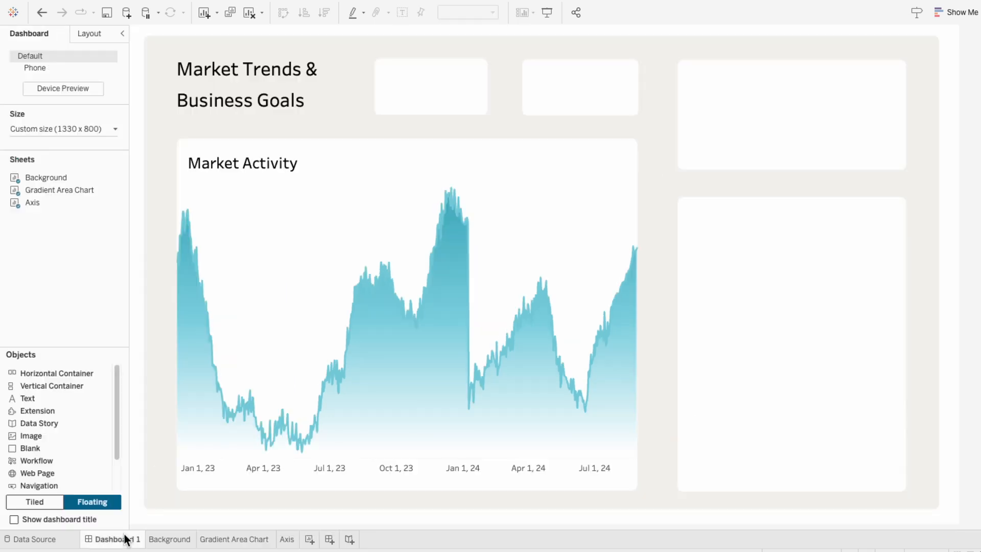
{"action": "left_click", "coordinate": [346, 438]}
{"action": "left_click_drag", "start_coordinate": [406, 168], "coordinate": [410, 161]}
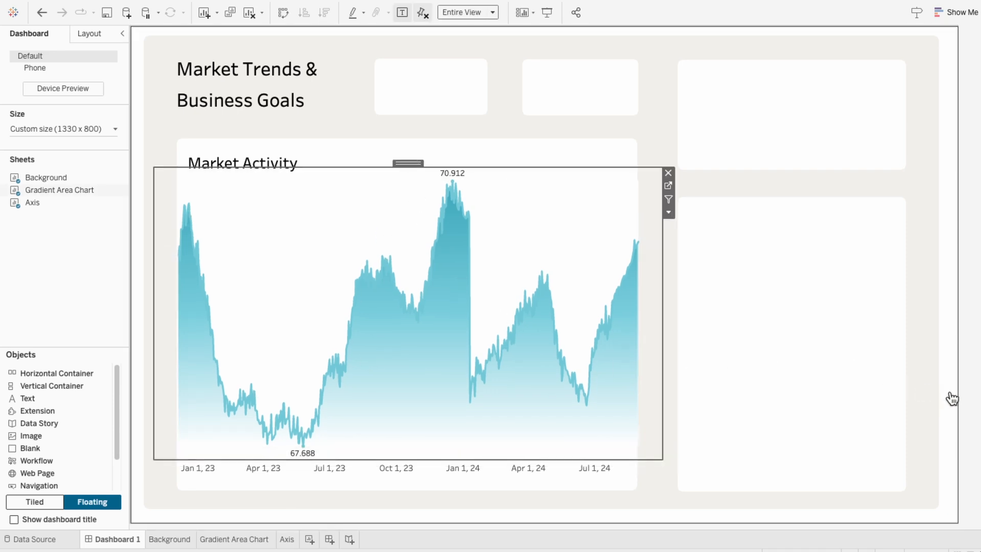
{"action": "left_click", "coordinate": [973, 396]}
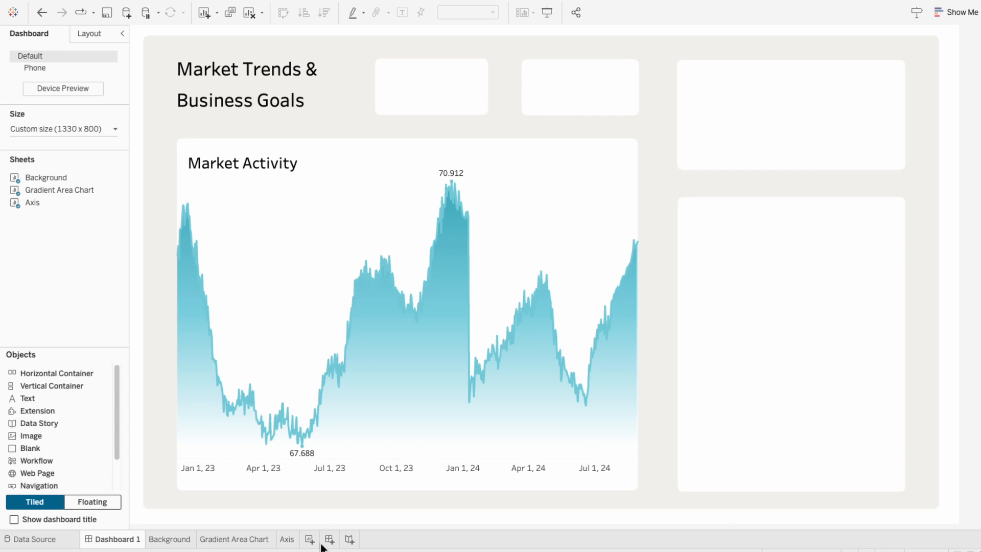
- Pivot the Price and Volume columns of the Stock Data table in the data source
{"action": "left_click", "coordinate": [235, 540]}
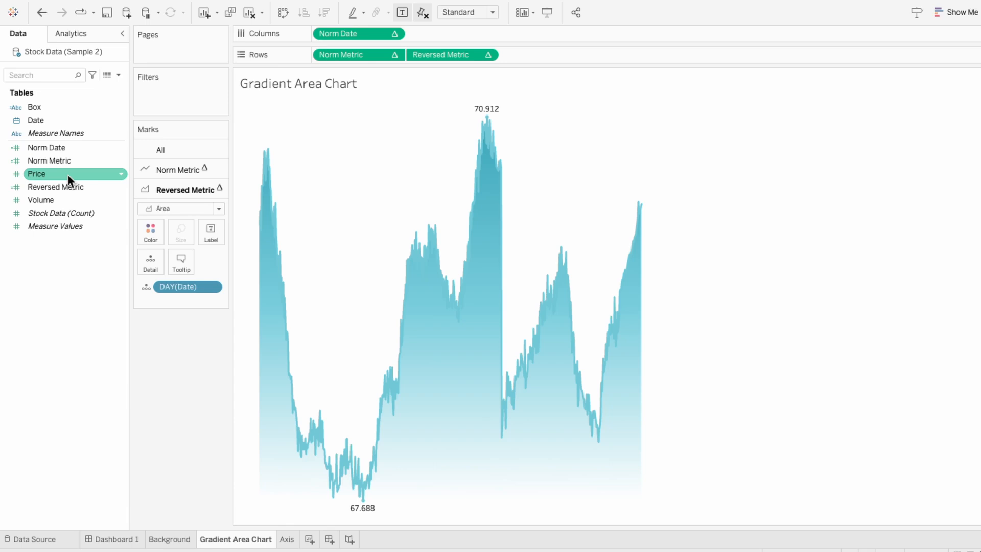
{"action": "left_click", "coordinate": [69, 196]}
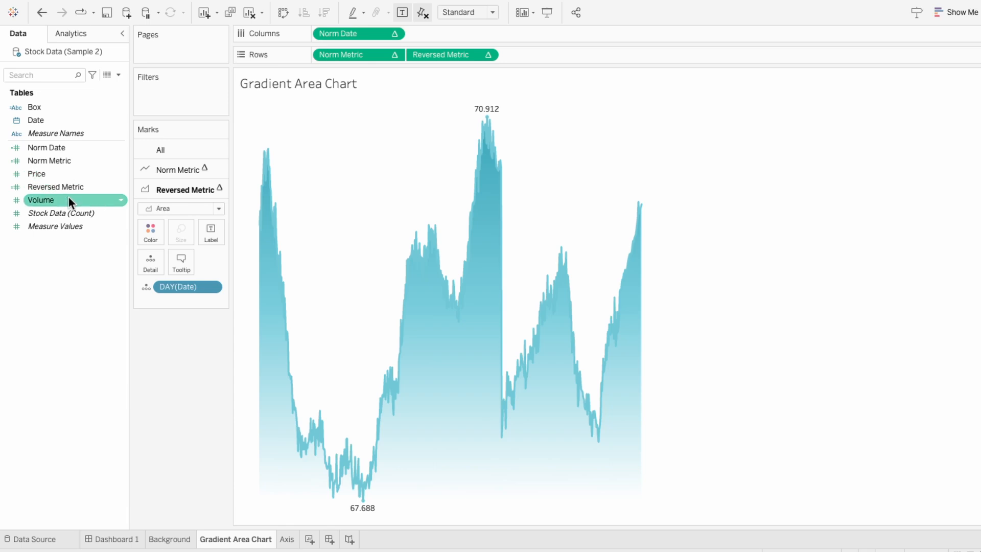
{"action": "left_click", "coordinate": [36, 539]}
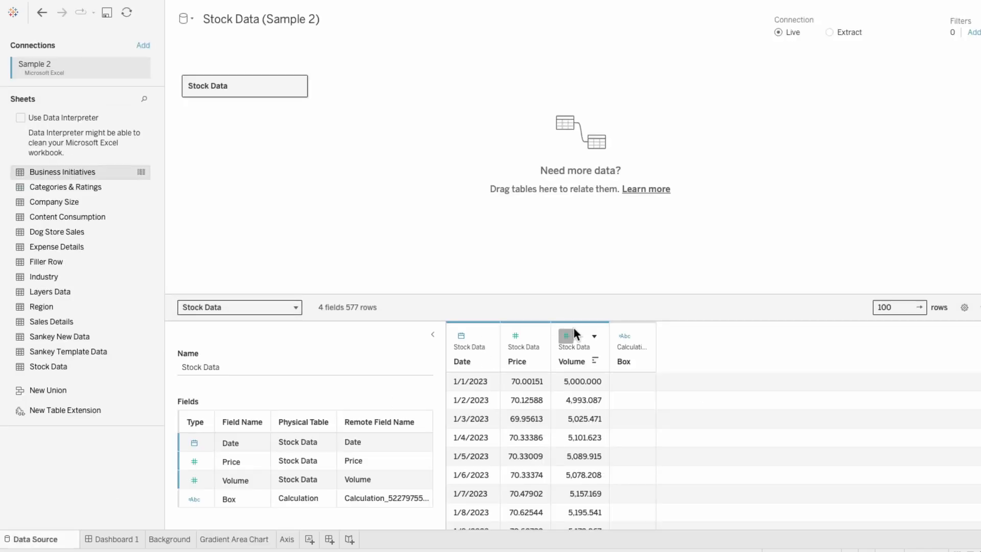
{"action": "left_click", "coordinate": [594, 335]}
{"action": "left_click", "coordinate": [526, 329], "text": "ctrl"}
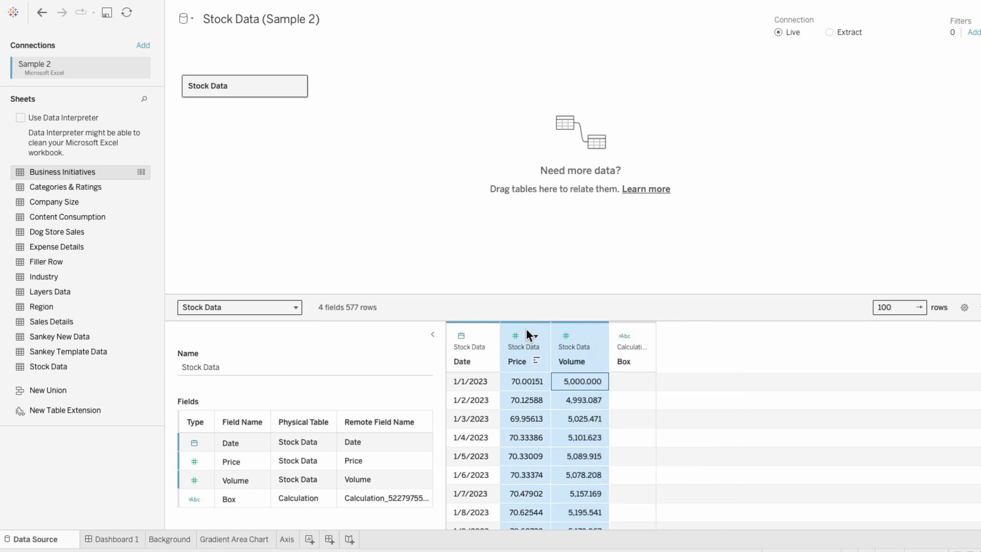
{"action": "left_click", "coordinate": [531, 333]}
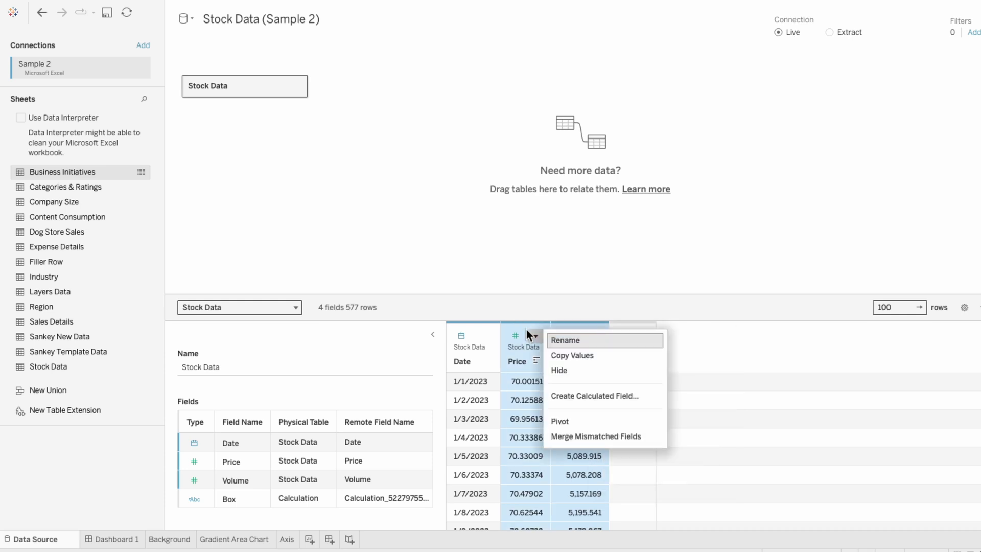
{"action": "left_click", "coordinate": [565, 423]}
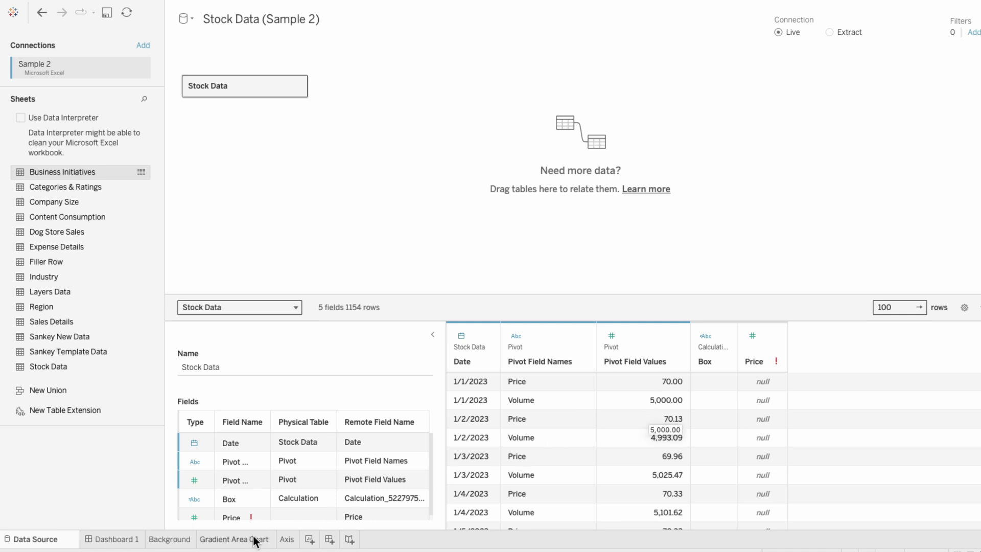
- Edit the Norm Metric calculation to replace every [Price] reference with [Pivot Field Values]
{"action": "left_click", "coordinate": [224, 541]}
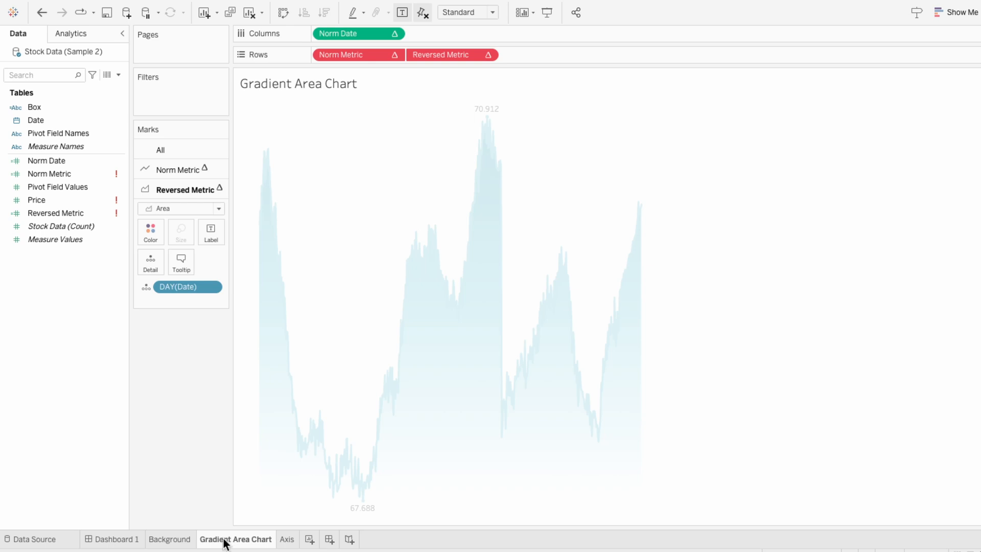
{"action": "right_click", "coordinate": [72, 173]}
{"action": "left_click", "coordinate": [94, 210]}
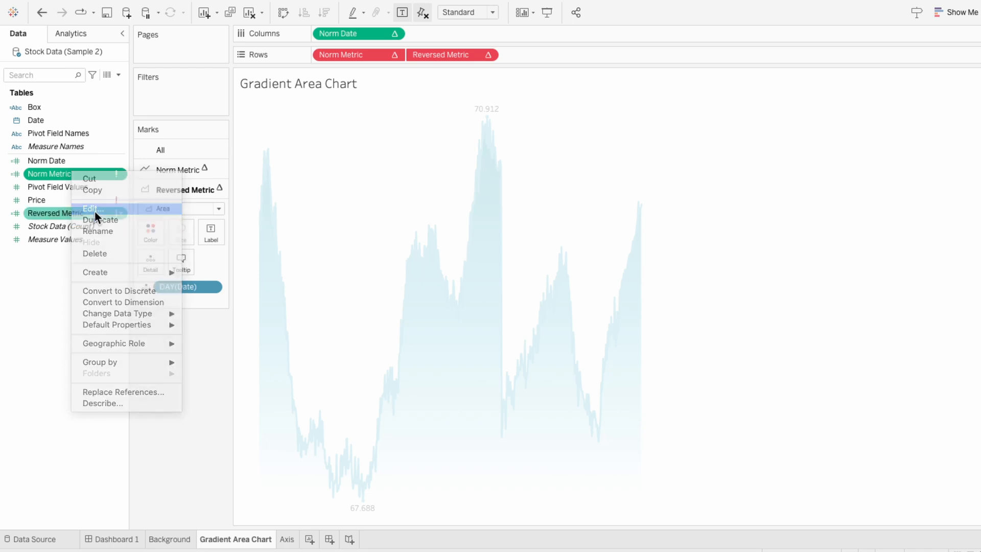
{"action": "double_click", "coordinate": [343, 194]}
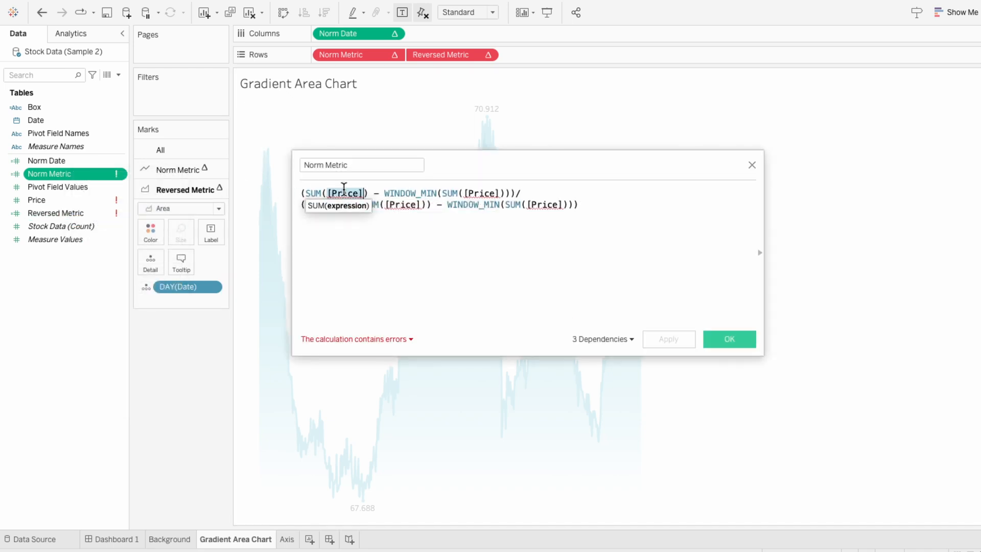
{"action": "type", "text": "piv"}
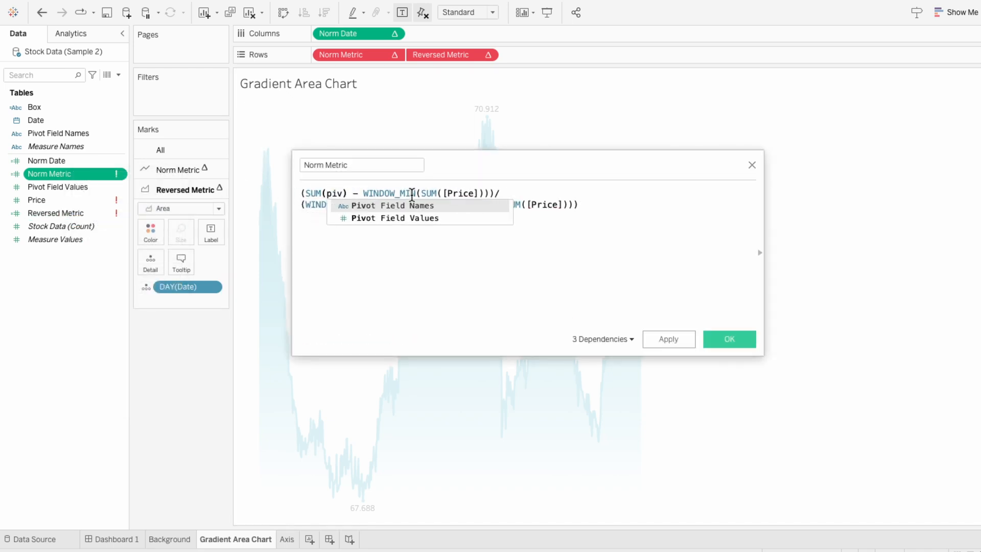
{"action": "left_click", "coordinate": [415, 218]}
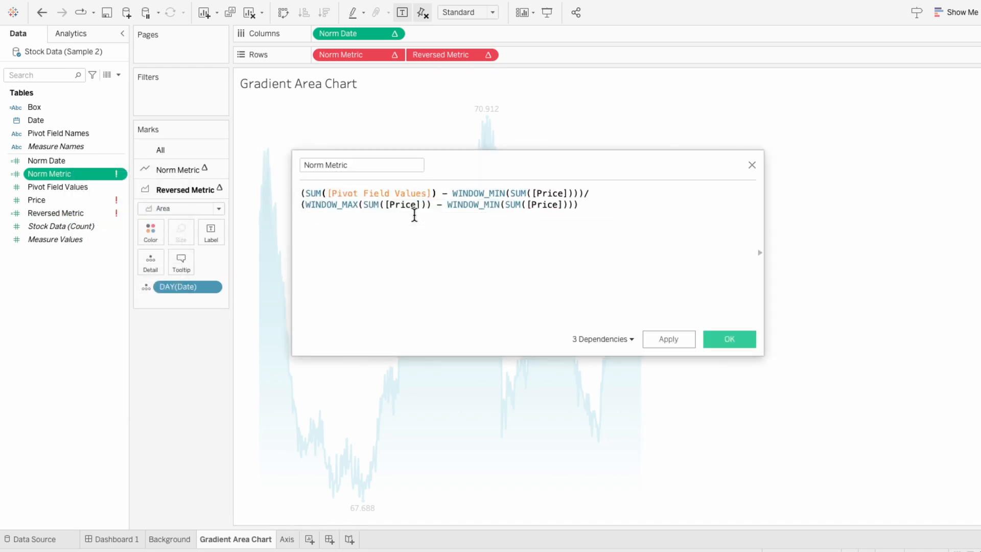
{"action": "double_click", "coordinate": [547, 193]}
{"action": "type", "text": "[Pivot Field Values]"}
{"action": "double_click", "coordinate": [396, 205]}
{"action": "type", "text": "[Pivot Field Values]"}
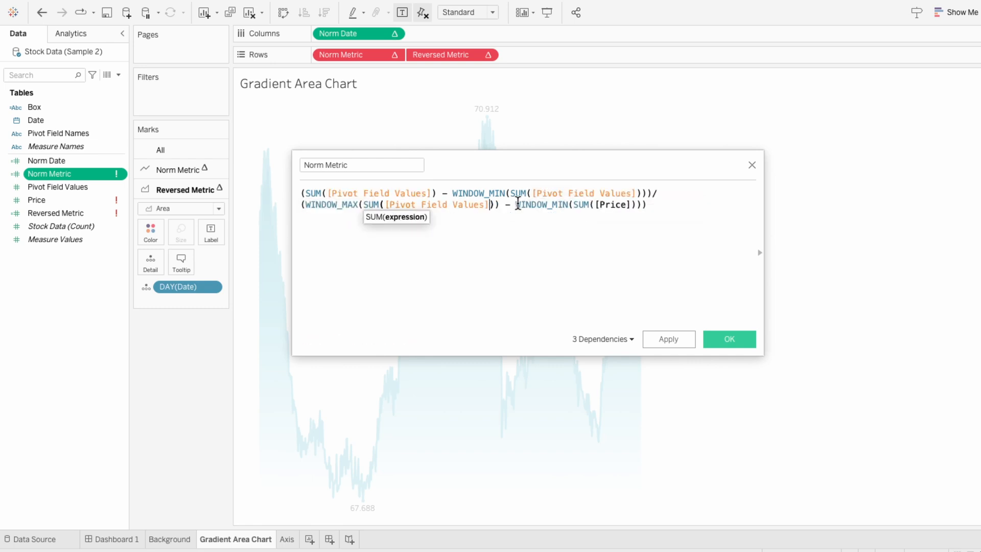
{"action": "double_click", "coordinate": [607, 205]}
{"action": "type", "text": "Pivot Field Values"}
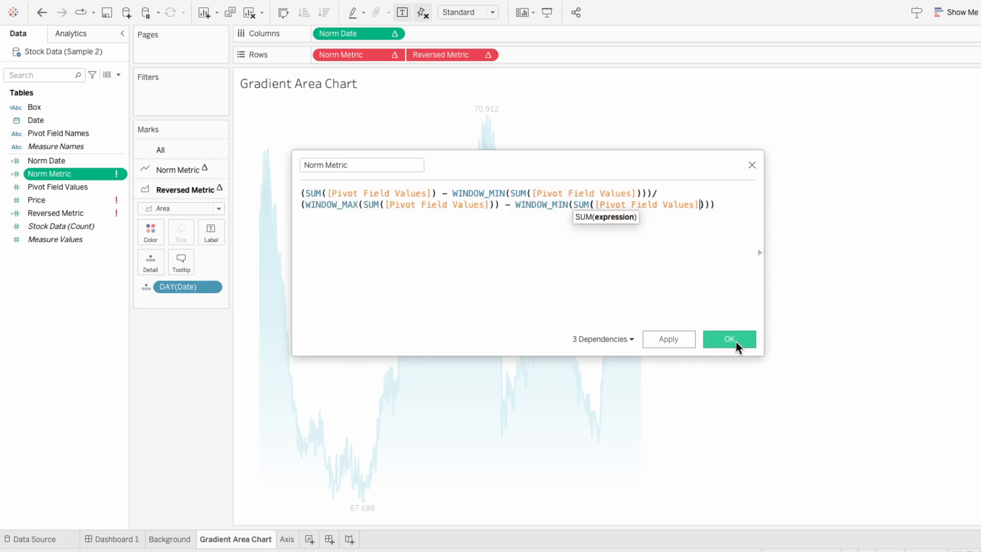
{"action": "left_click", "coordinate": [735, 342]}
- Replace the price label on the Norm Metric layer with Pivot Field Values
{"action": "left_click", "coordinate": [96, 200]}
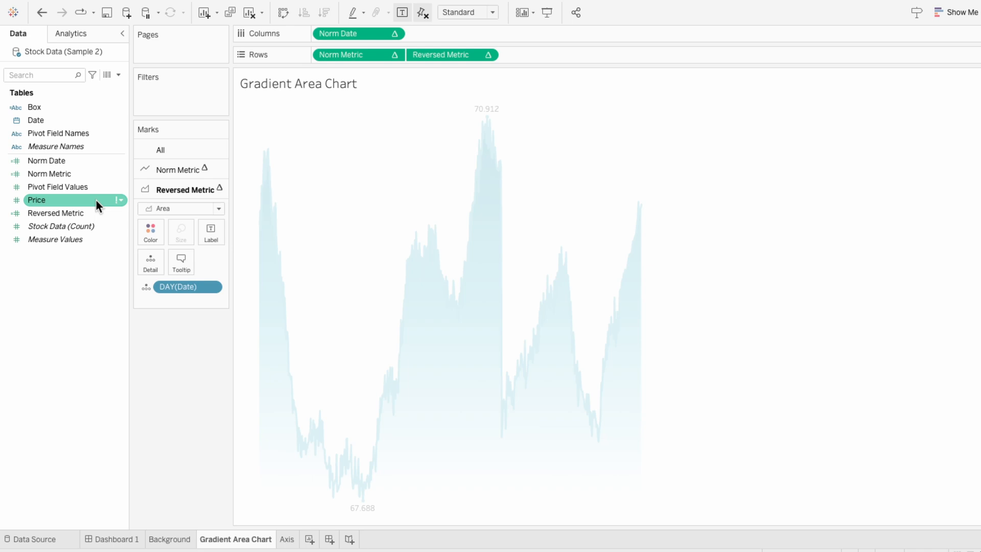
{"action": "left_click", "coordinate": [149, 176]}
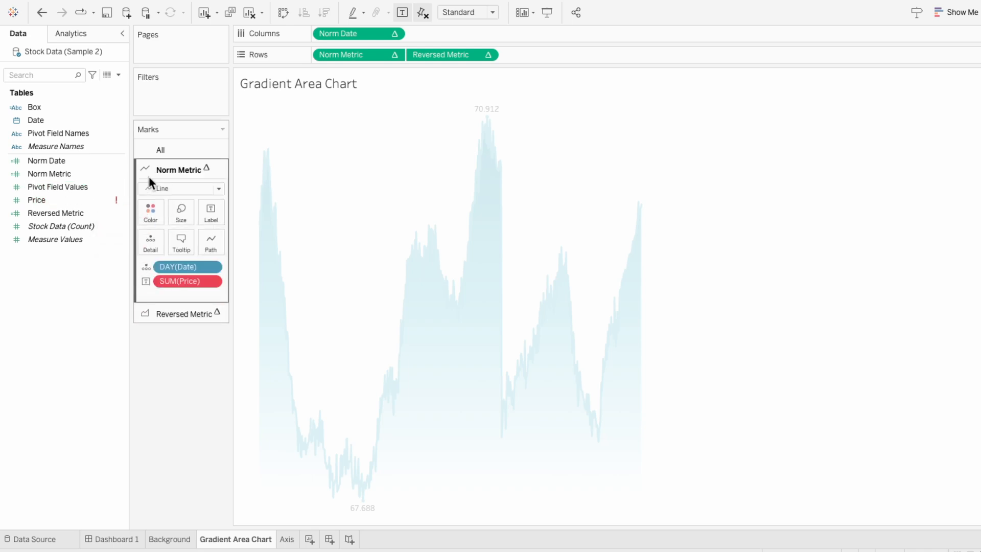
{"action": "left_click_drag", "start_coordinate": [82, 186], "coordinate": [183, 281]}
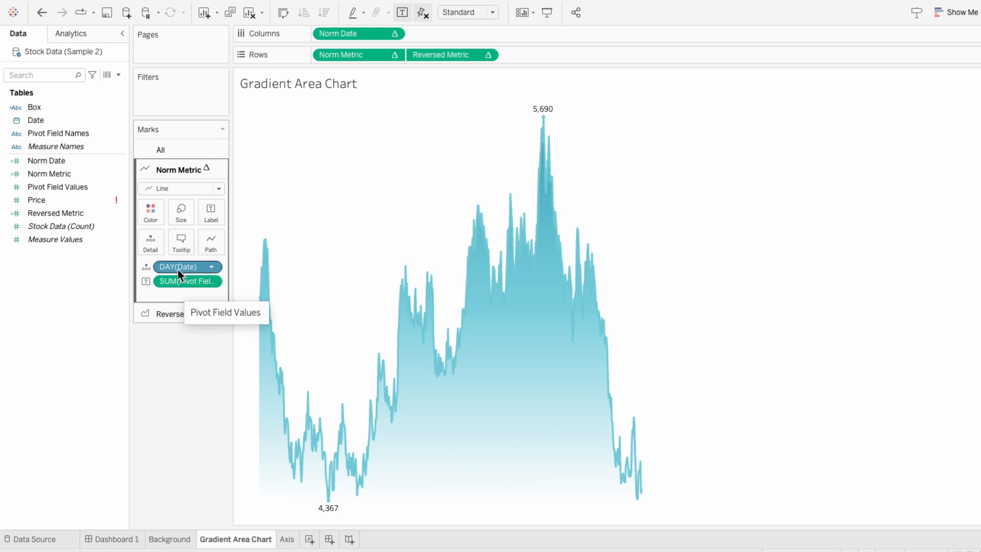
- Filter Pivot Field Names to keep only Price and show the filter card
{"action": "left_click_drag", "start_coordinate": [88, 136], "coordinate": [198, 104]}
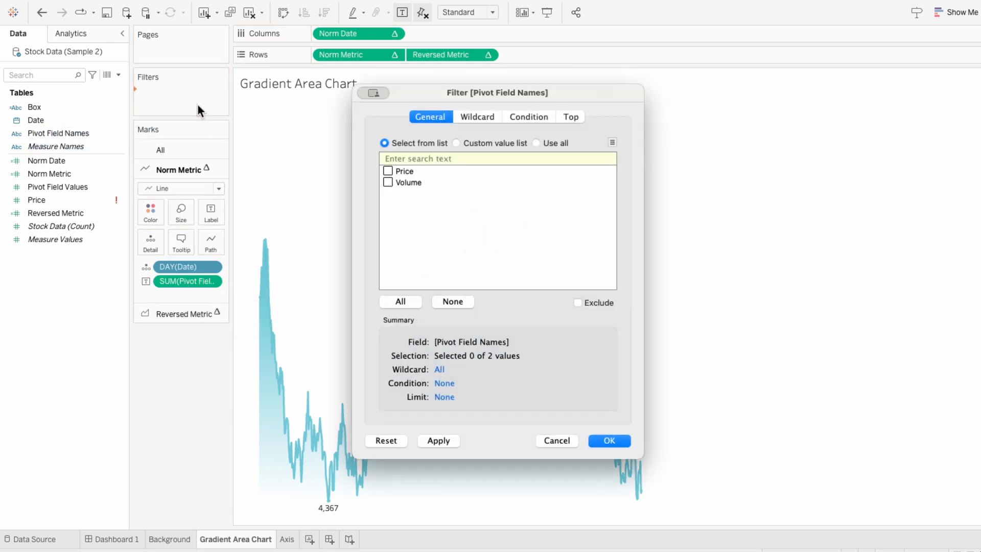
{"action": "left_click", "coordinate": [386, 171]}
{"action": "left_click", "coordinate": [609, 439]}
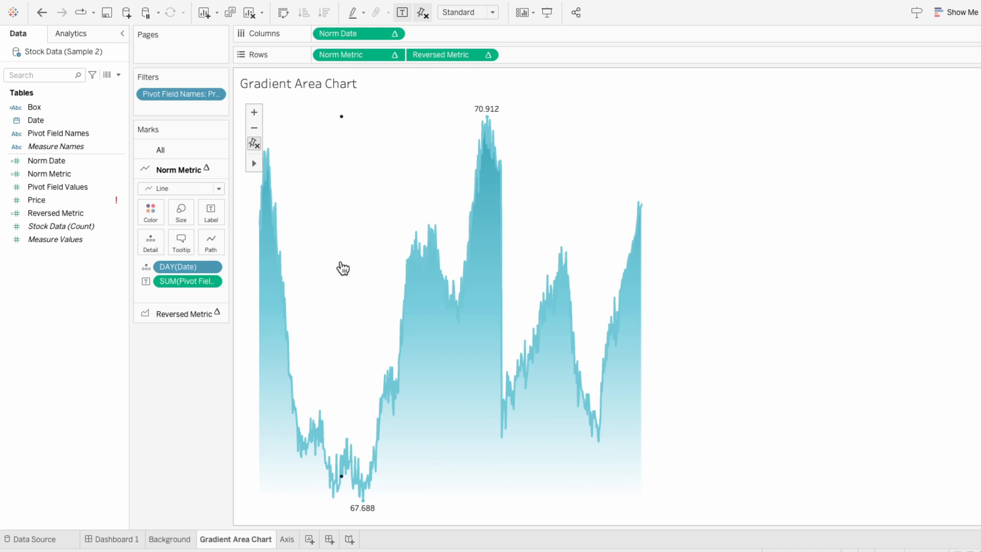
{"action": "right_click", "coordinate": [183, 95]}
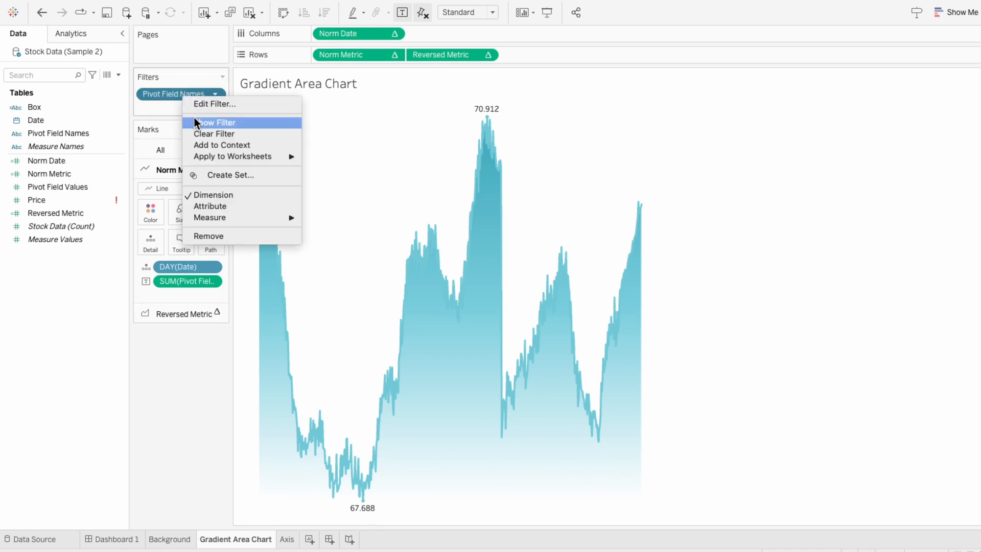
{"action": "left_click", "coordinate": [194, 118]}
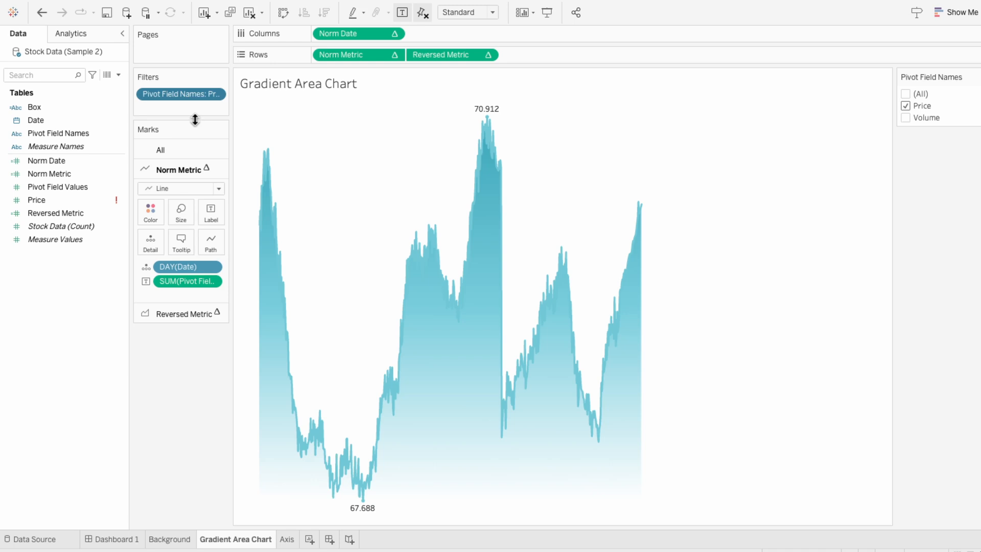
- Place Pivot Field Names on Columns with its field label and header hidden
{"action": "left_click", "coordinate": [99, 132]}
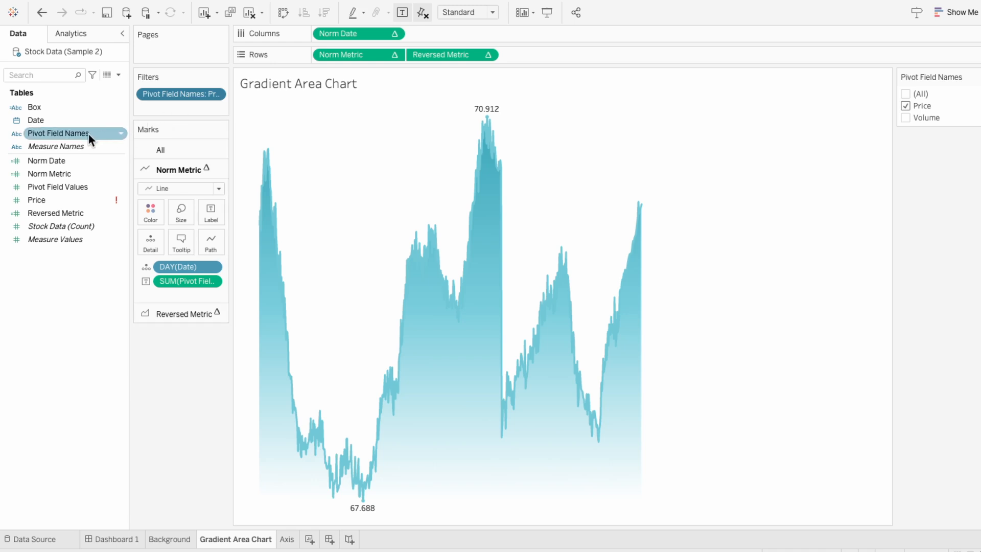
{"action": "left_click_drag", "start_coordinate": [87, 133], "coordinate": [323, 34]}
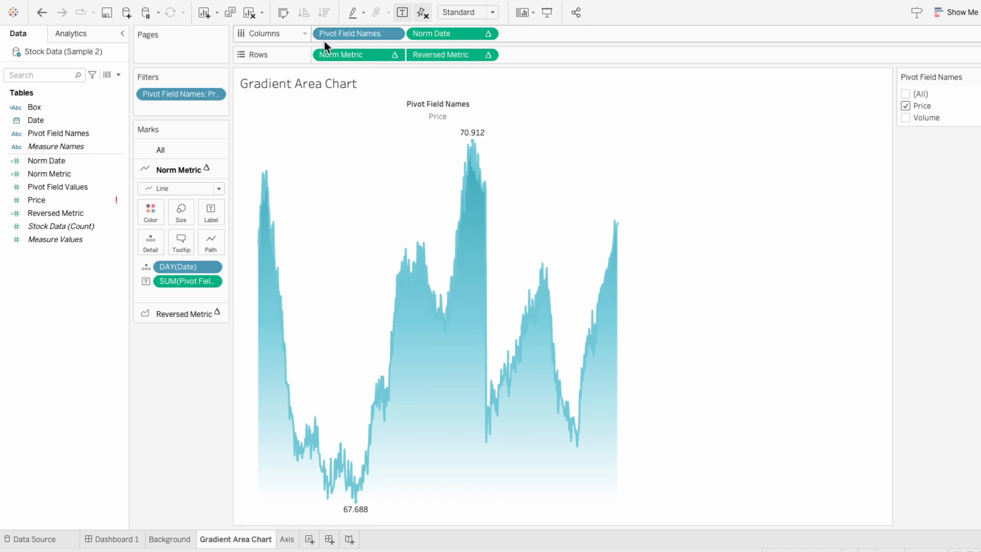
{"action": "right_click", "coordinate": [344, 102]}
{"action": "left_click", "coordinate": [355, 123]}
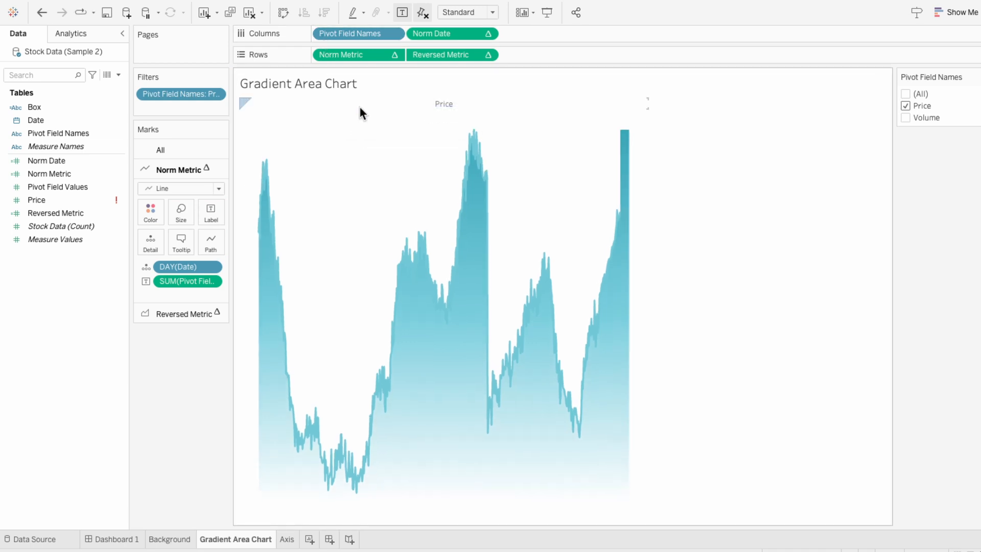
{"action": "right_click", "coordinate": [358, 104]}
{"action": "left_click", "coordinate": [379, 177]}
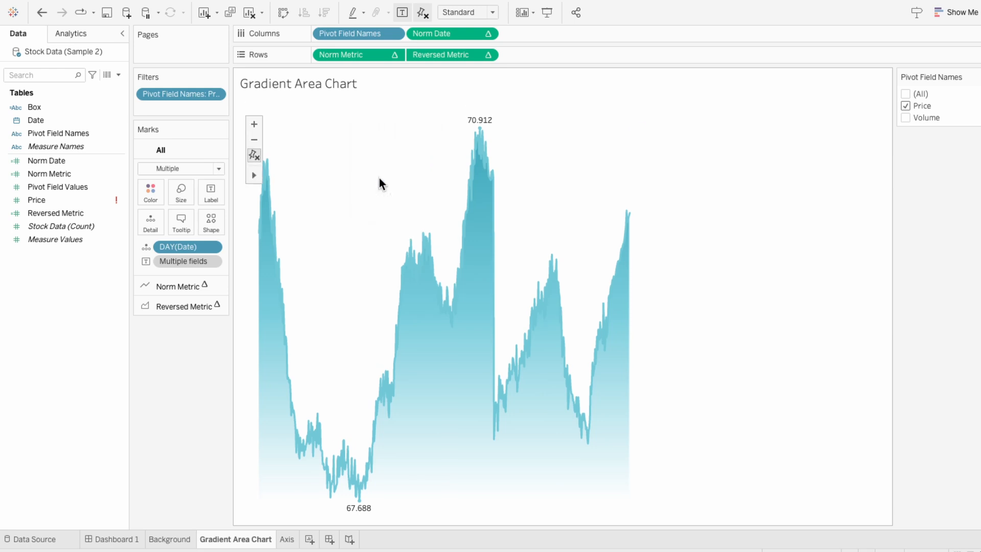
- Restrict the Teal Gradient Background image so it only shows when Pivot Field Names is Price
{"action": "mouse_move", "coordinate": [263, 6]}
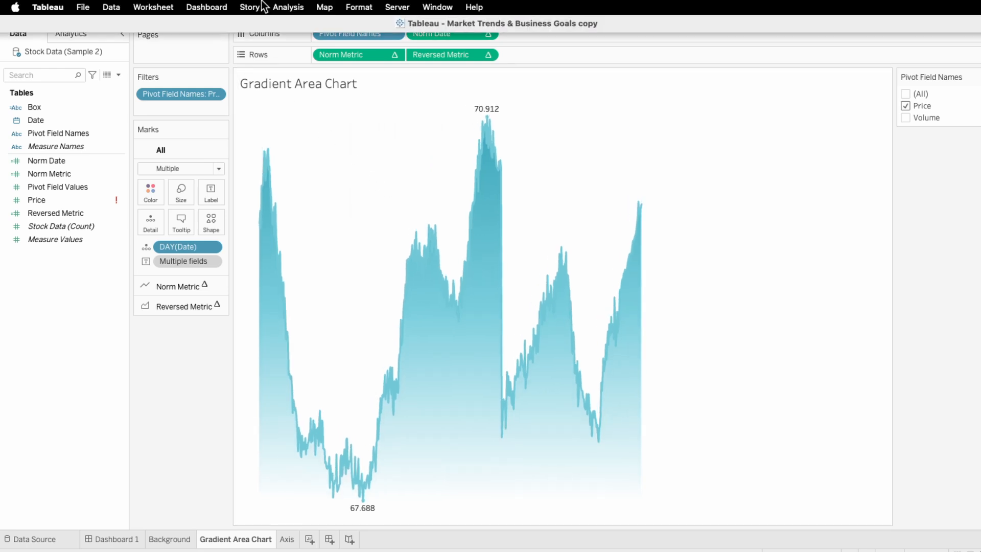
{"action": "left_click", "coordinate": [325, 7]}
{"action": "mouse_move", "coordinate": [323, 40]}
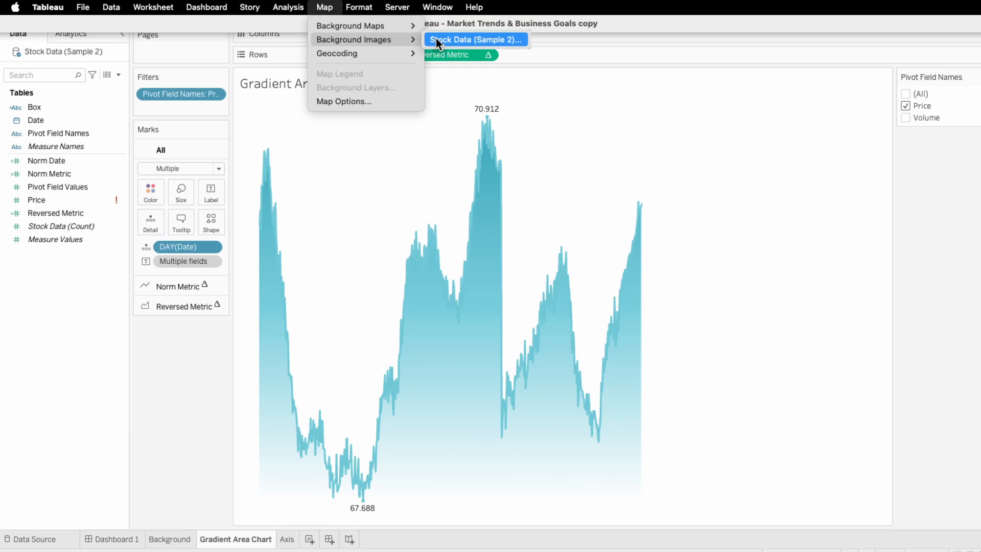
{"action": "left_click", "coordinate": [436, 39]}
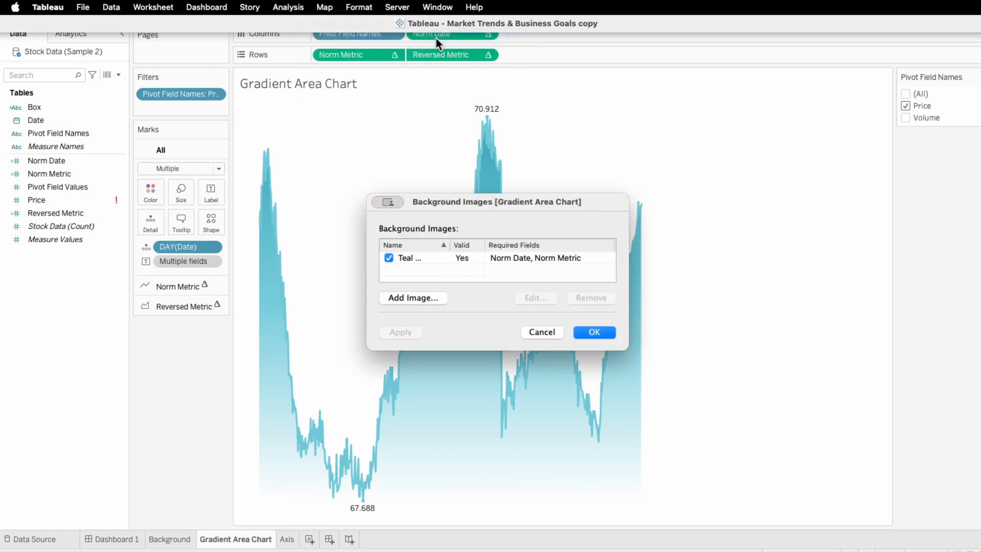
{"action": "left_click", "coordinate": [490, 259]}
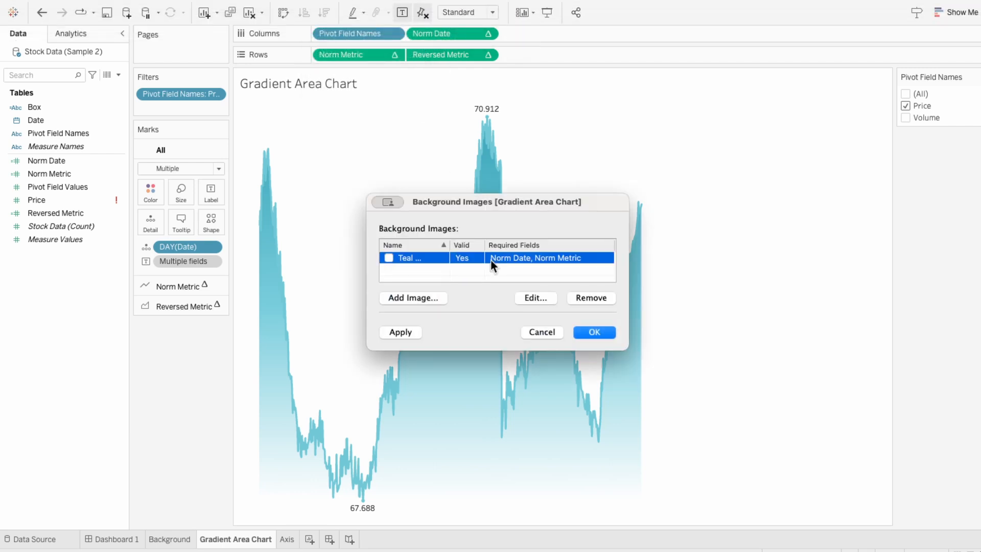
{"action": "left_click", "coordinate": [535, 293]}
{"action": "left_click", "coordinate": [513, 177]}
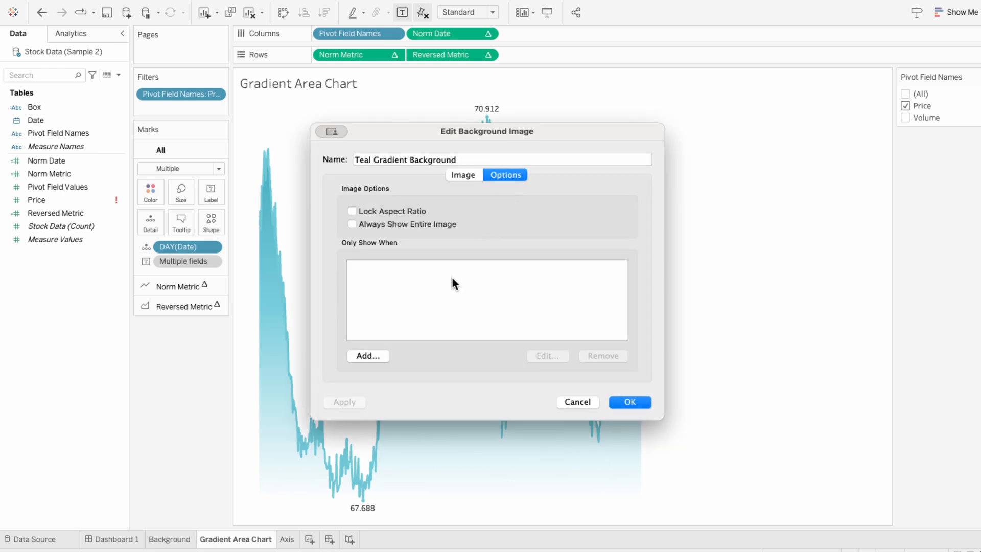
{"action": "left_click", "coordinate": [367, 356]}
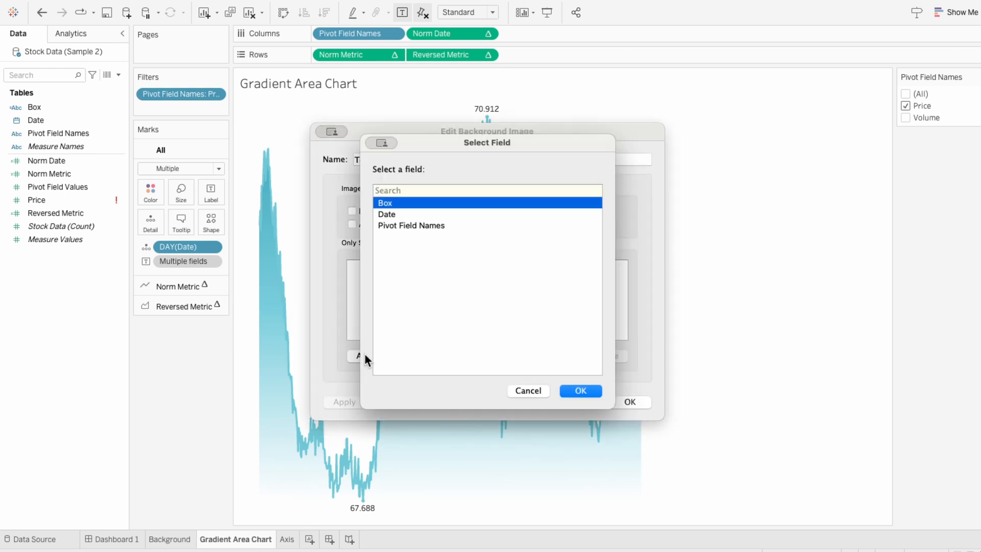
{"action": "left_click", "coordinate": [410, 226]}
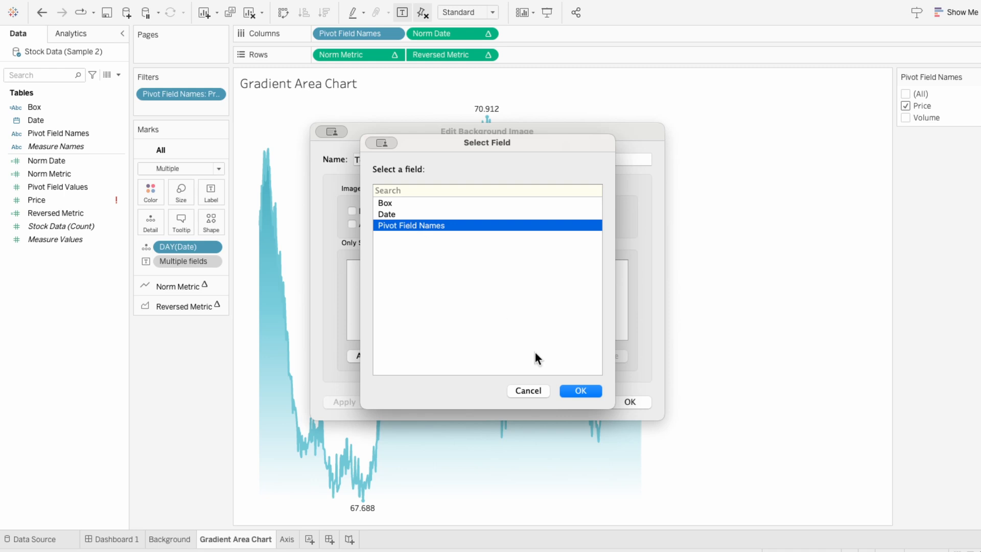
{"action": "left_click", "coordinate": [581, 393]}
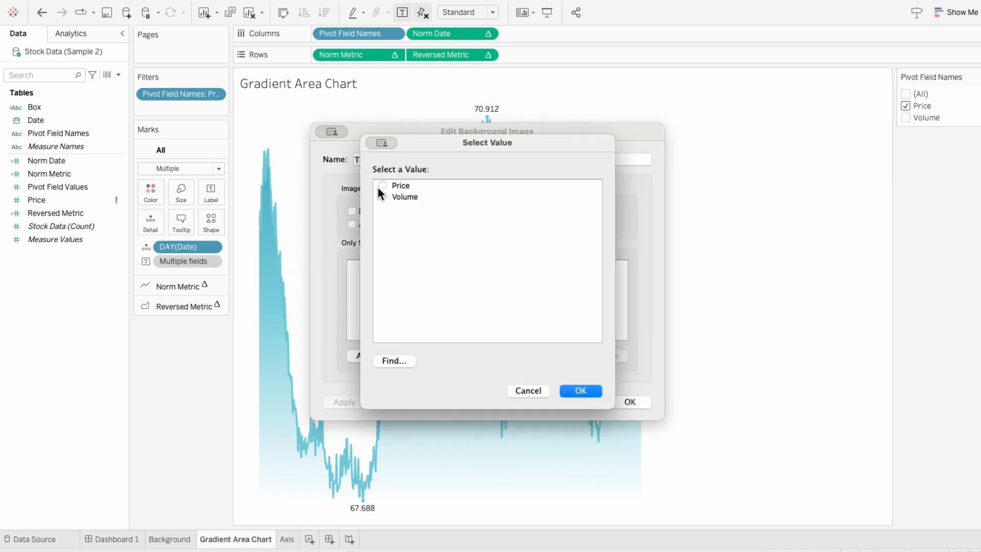
{"action": "left_click", "coordinate": [573, 391]}
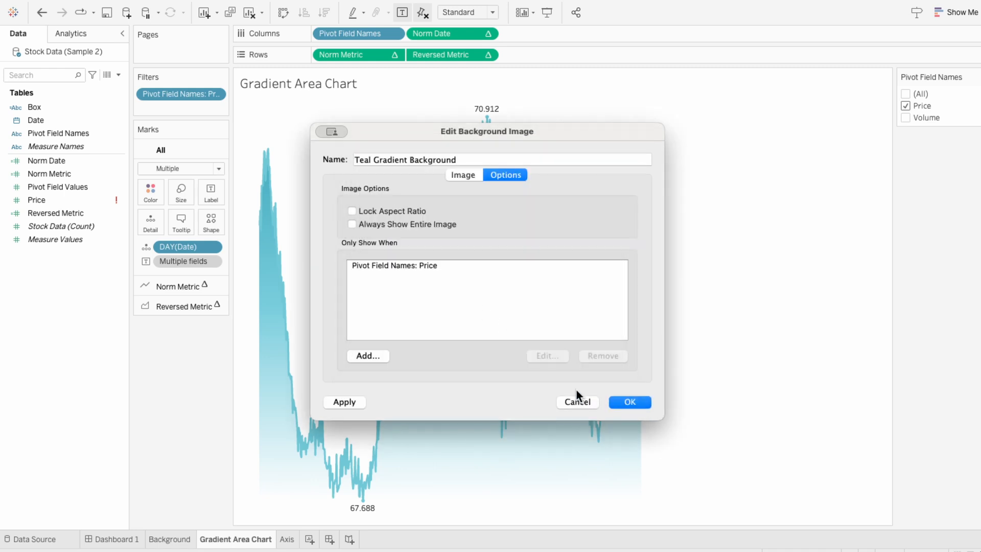
{"action": "left_click", "coordinate": [631, 402]}
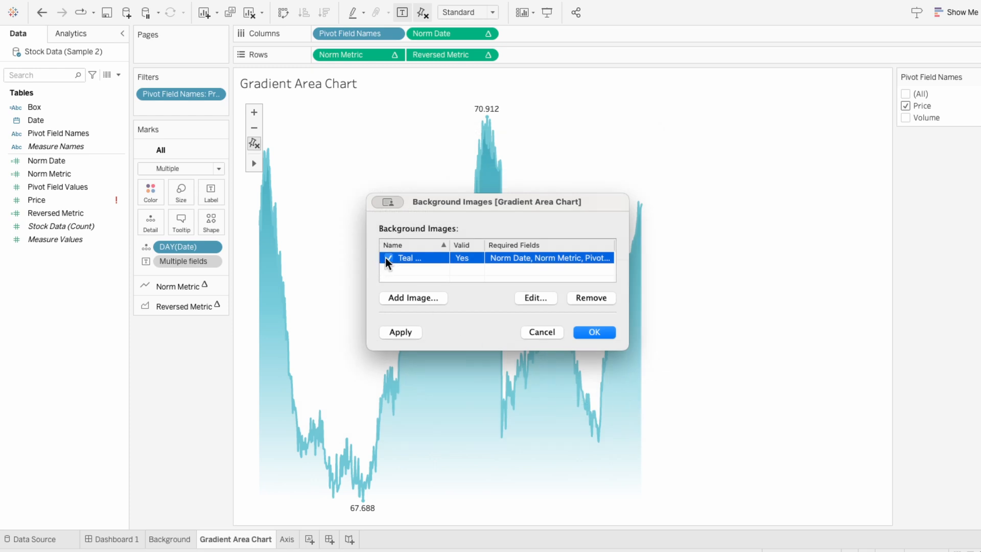
- Add the background image Teal Green Gradient Background.png mapped to Norm Date 0–1 horizontally and Norm Metric 0–1 vertically
{"action": "left_click", "coordinate": [430, 294]}
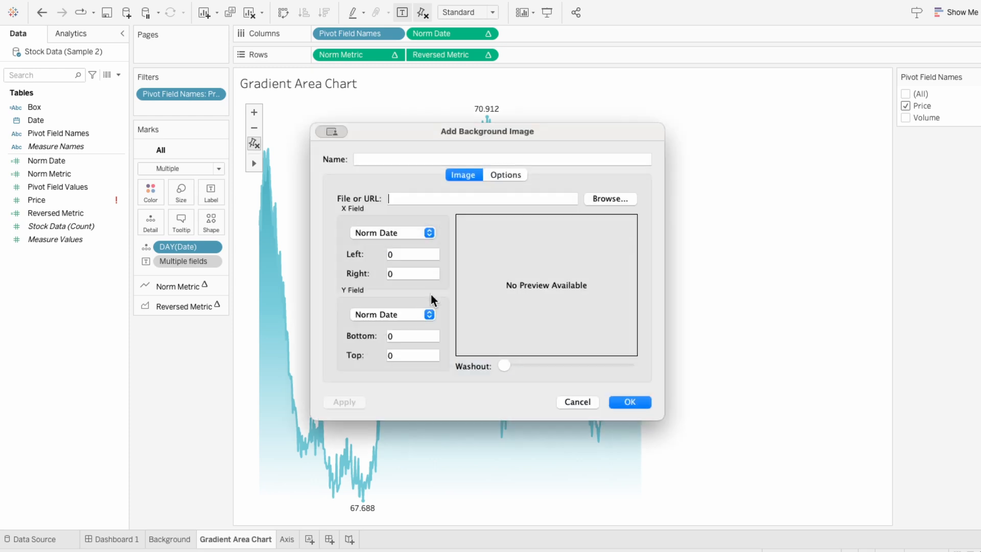
{"action": "left_click", "coordinate": [596, 200]}
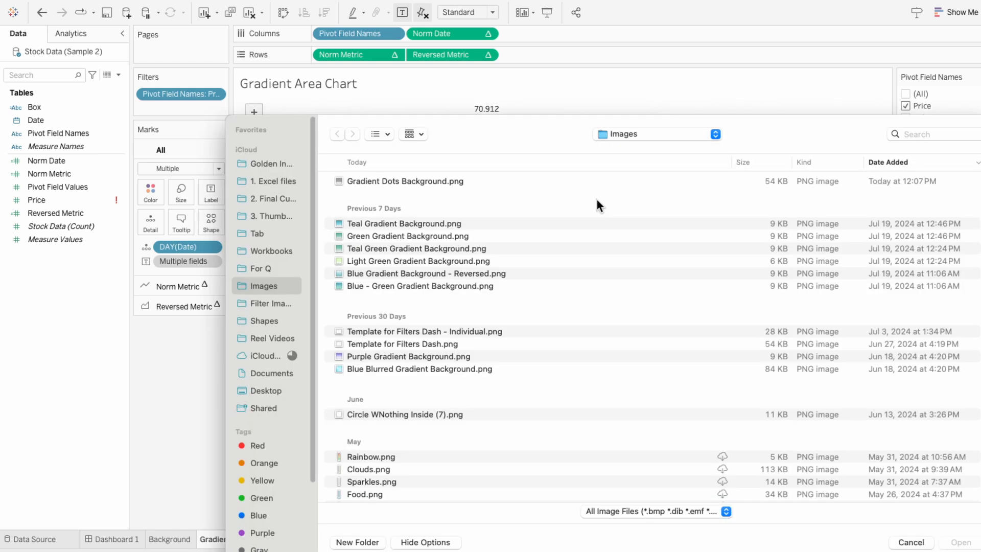
{"action": "double_click", "coordinate": [497, 244]}
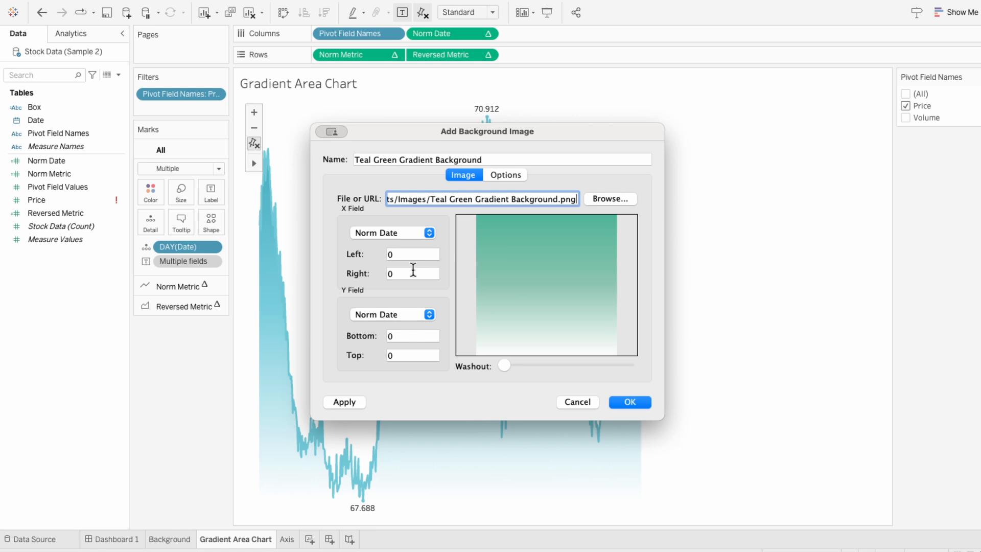
{"action": "left_click", "coordinate": [395, 273]}
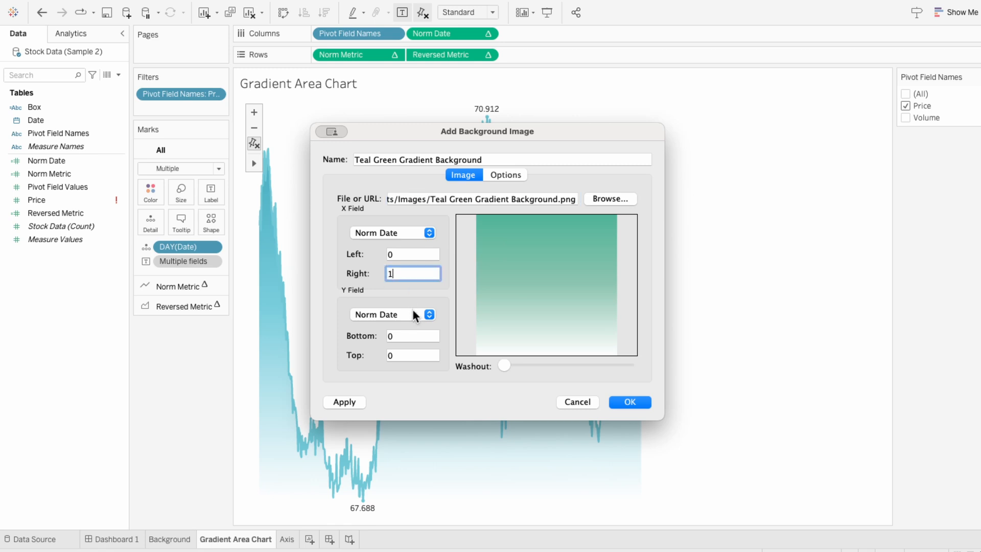
{"action": "left_click", "coordinate": [413, 312]}
{"action": "left_click", "coordinate": [404, 325]}
{"action": "left_click", "coordinate": [404, 354]}
{"action": "type", "text": "1"}
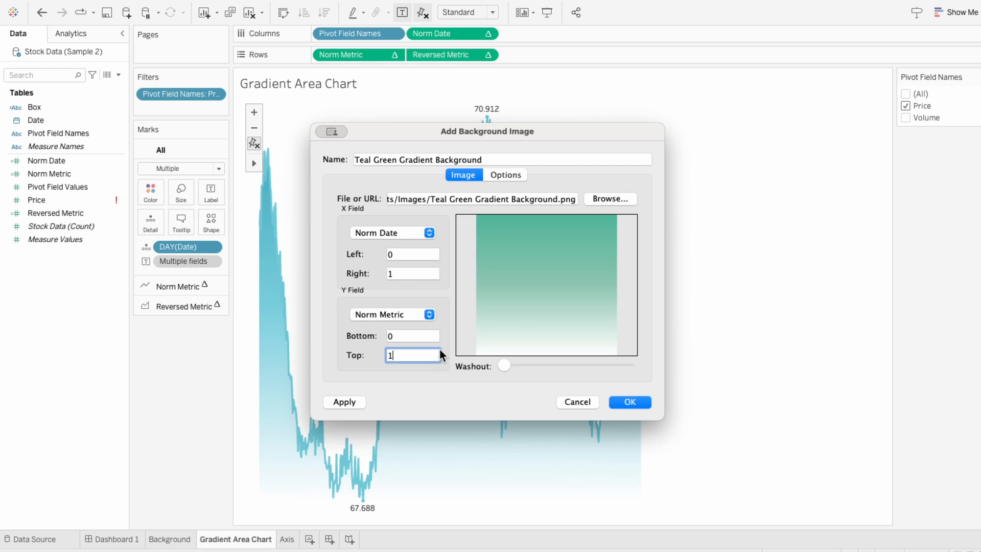
- Set the Teal Green Gradient Background image to only show when Pivot Field Names is Volume, and confirm
{"action": "left_click", "coordinate": [510, 179]}
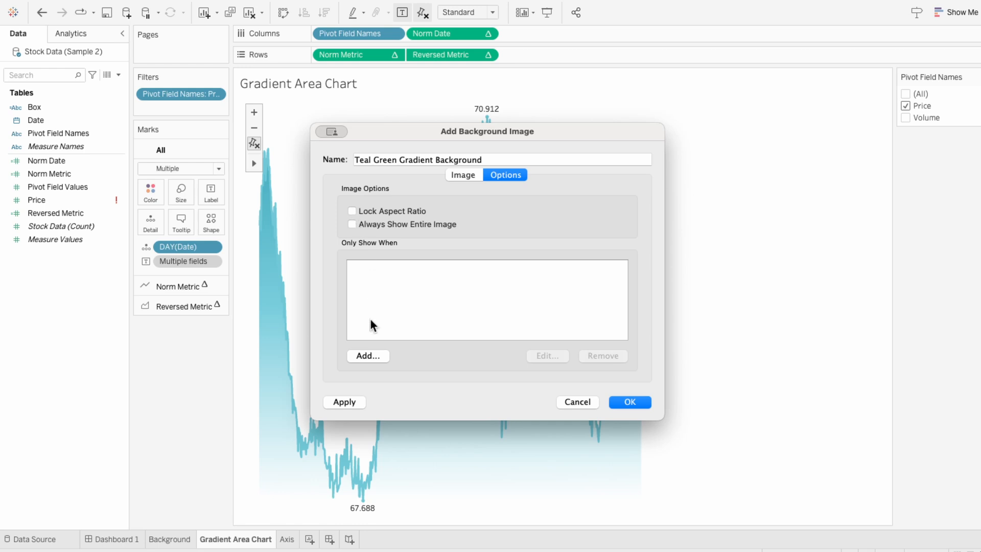
{"action": "left_click", "coordinate": [375, 355]}
{"action": "left_click", "coordinate": [414, 225]}
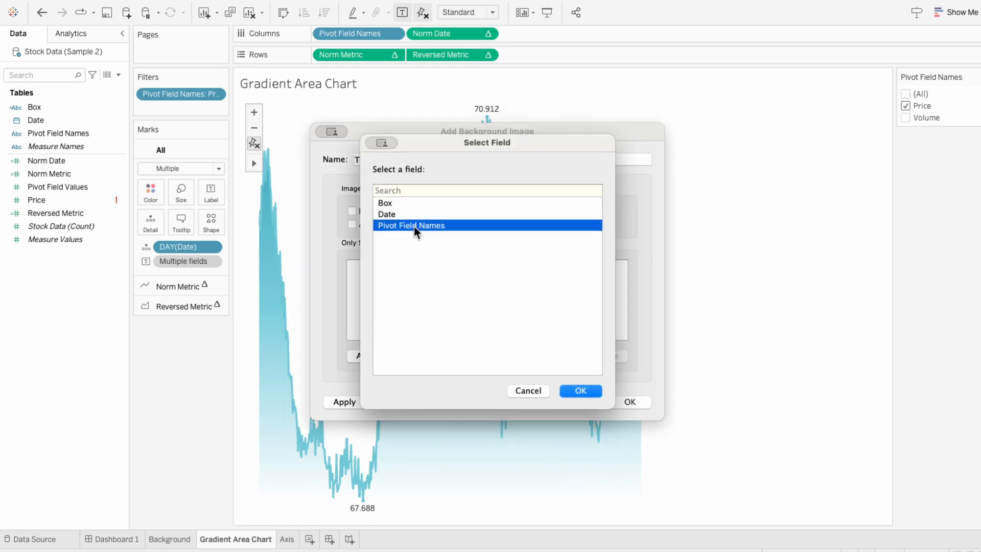
{"action": "left_click", "coordinate": [583, 389]}
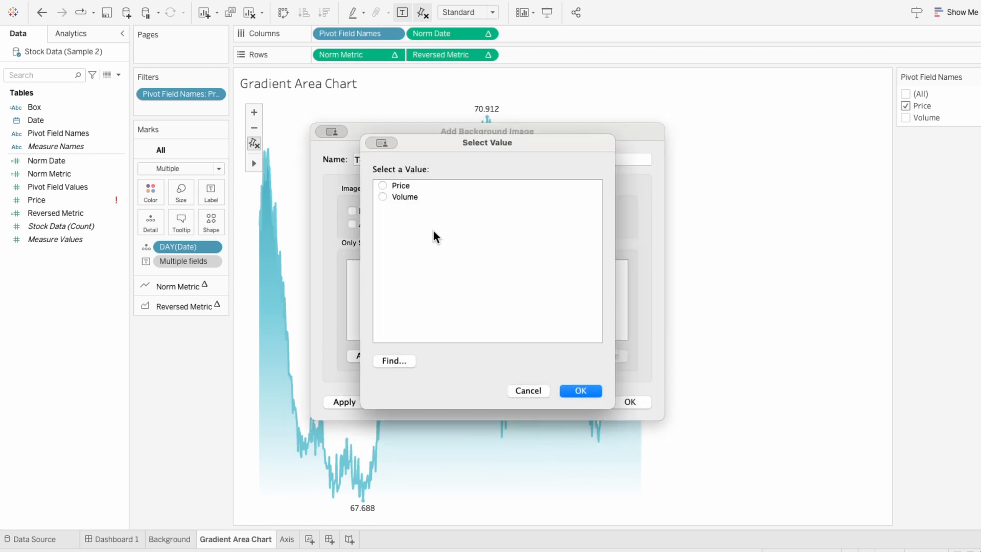
{"action": "left_click", "coordinate": [586, 392]}
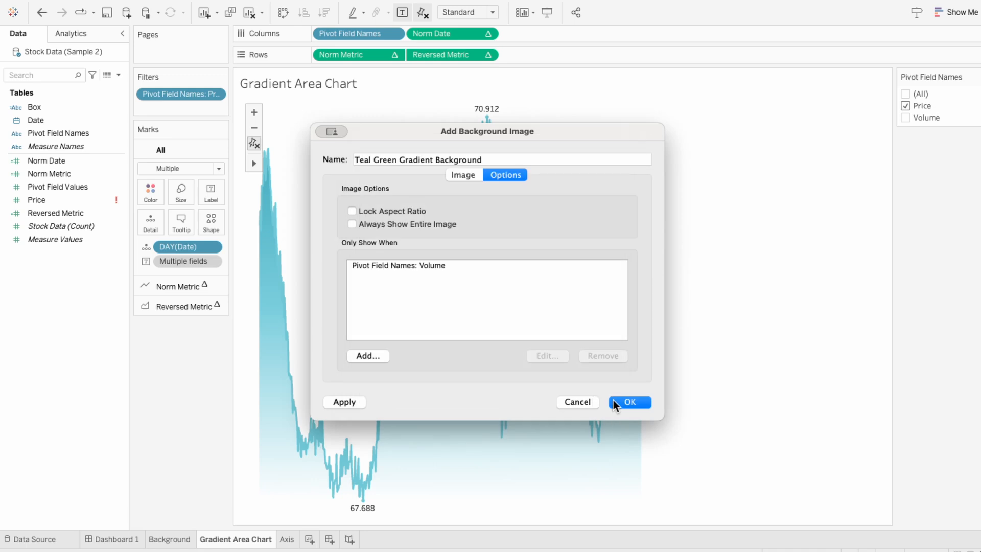
{"action": "left_click", "coordinate": [630, 402]}
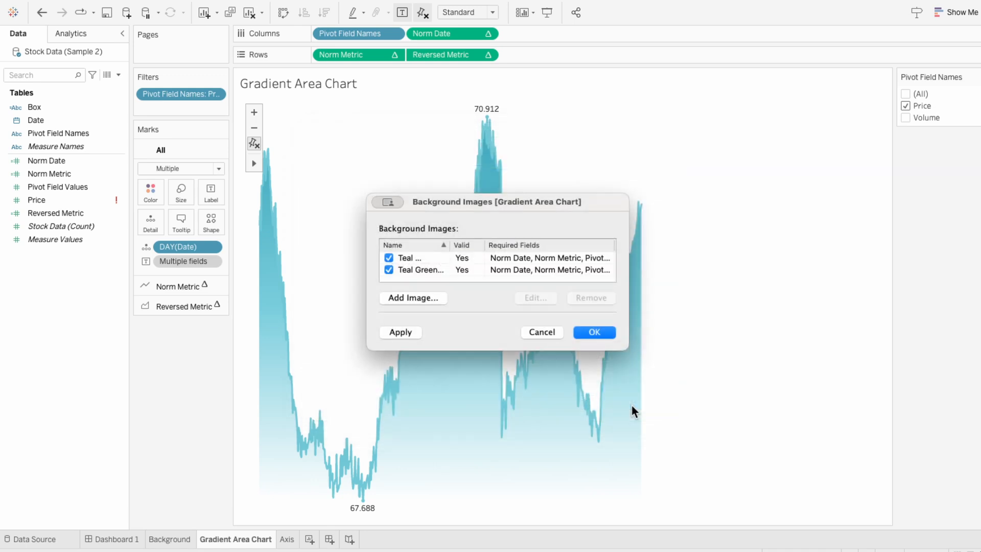
{"action": "left_click", "coordinate": [595, 332]}
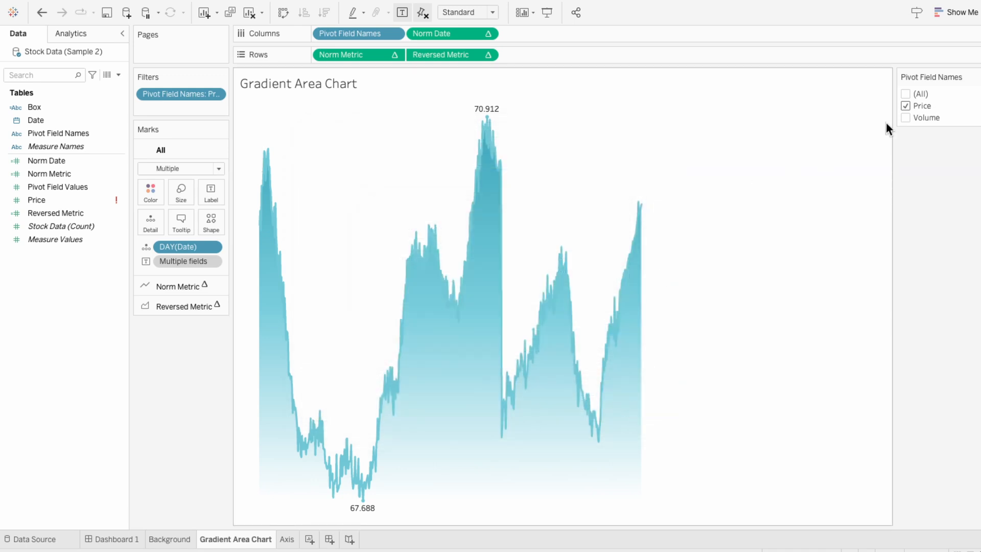
- Switch the Pivot Field Names filter to show only Volume
{"action": "left_click", "coordinate": [905, 106]}
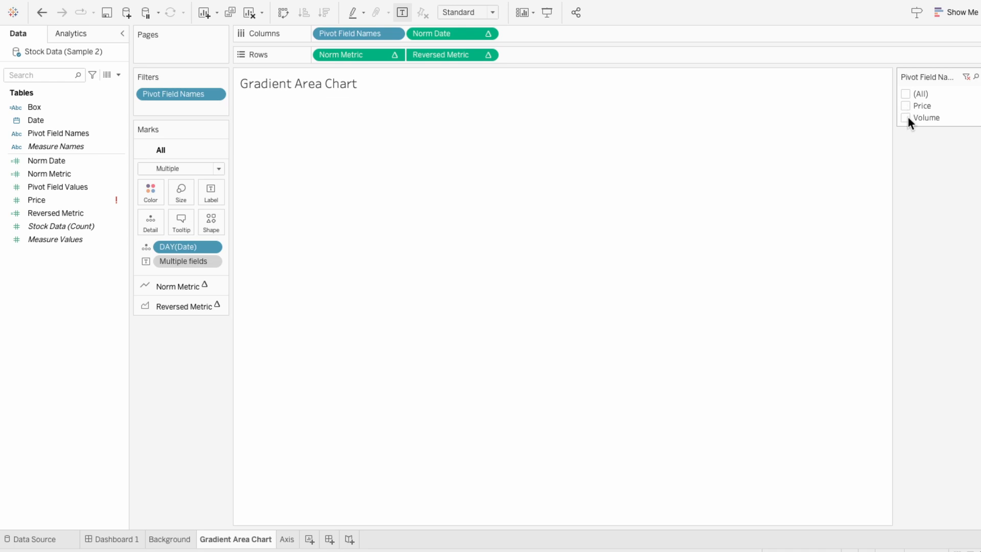
{"action": "left_click", "coordinate": [906, 118]}
{"action": "left_click", "coordinate": [907, 118]}
{"action": "left_click", "coordinate": [905, 106]}
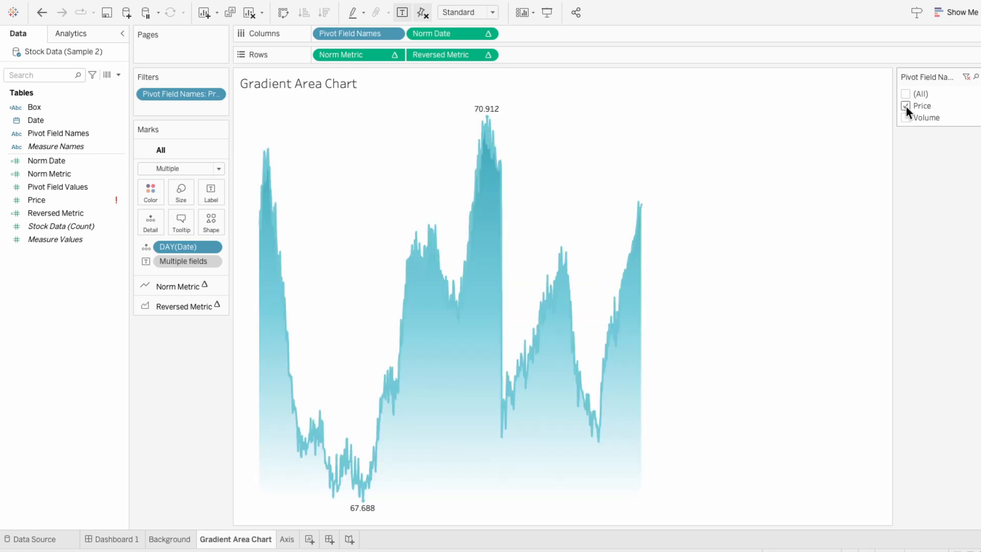
{"action": "left_click", "coordinate": [905, 106]}
{"action": "left_click", "coordinate": [905, 117]}
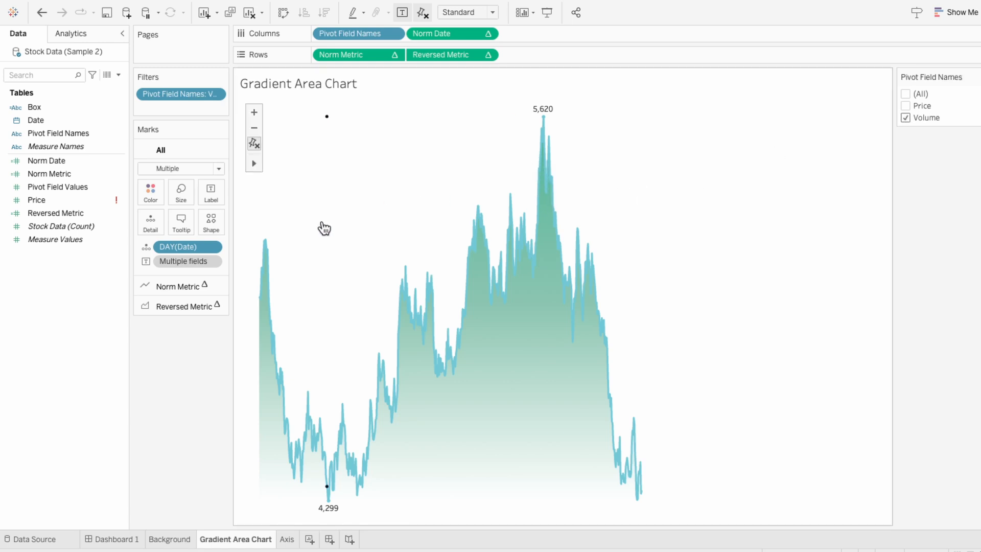
- On the Norm Metric layer, add Pivot Field Names to the marks and use it as Color
{"action": "left_click", "coordinate": [179, 289]}
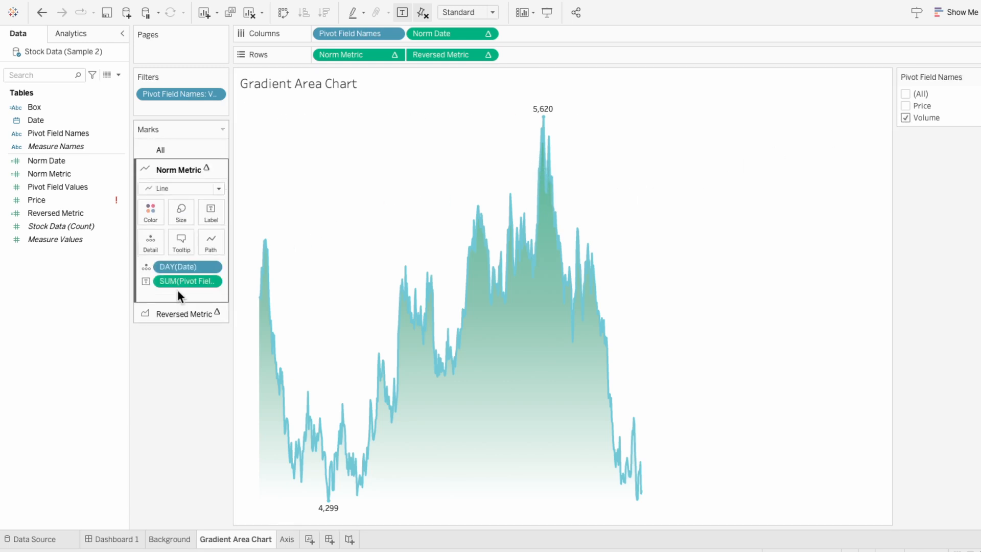
{"action": "left_click_drag", "start_coordinate": [73, 133], "coordinate": [170, 293]}
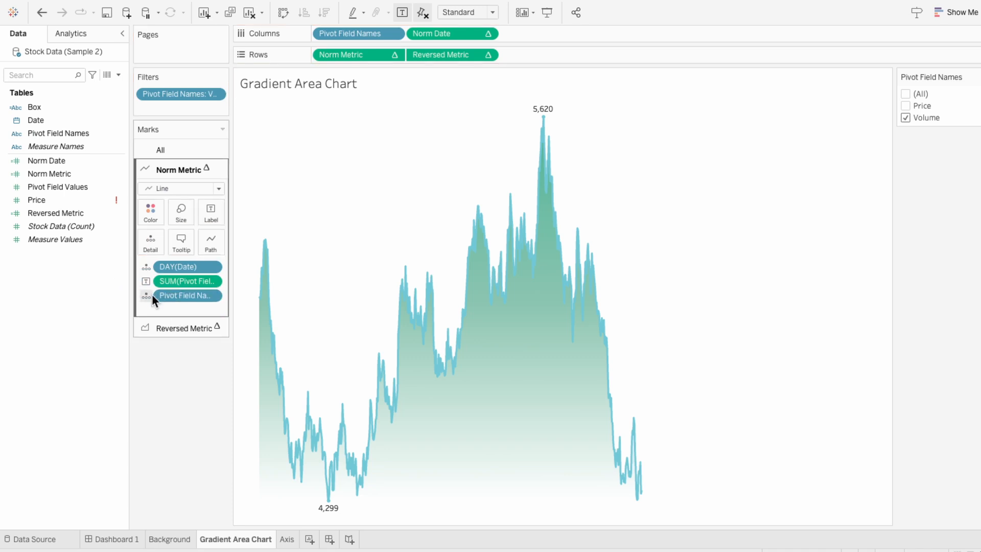
{"action": "left_click", "coordinate": [147, 296]}
{"action": "left_click", "coordinate": [161, 308]}
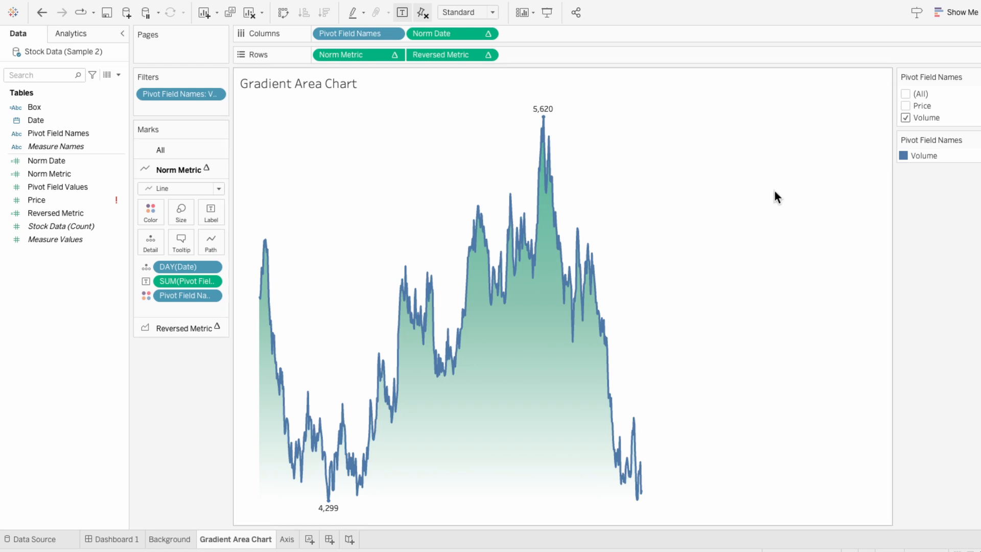
- Edit the Pivot Field Names colors, assigning Volume the green swatch from the UI palette
{"action": "left_click", "coordinate": [976, 141]}
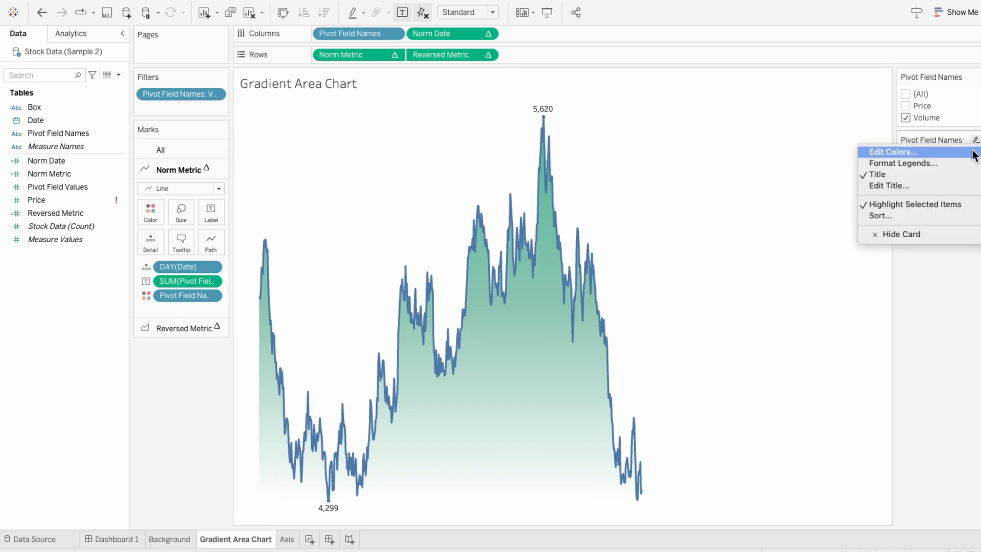
{"action": "left_click", "coordinate": [972, 152]}
{"action": "left_click", "coordinate": [574, 184]}
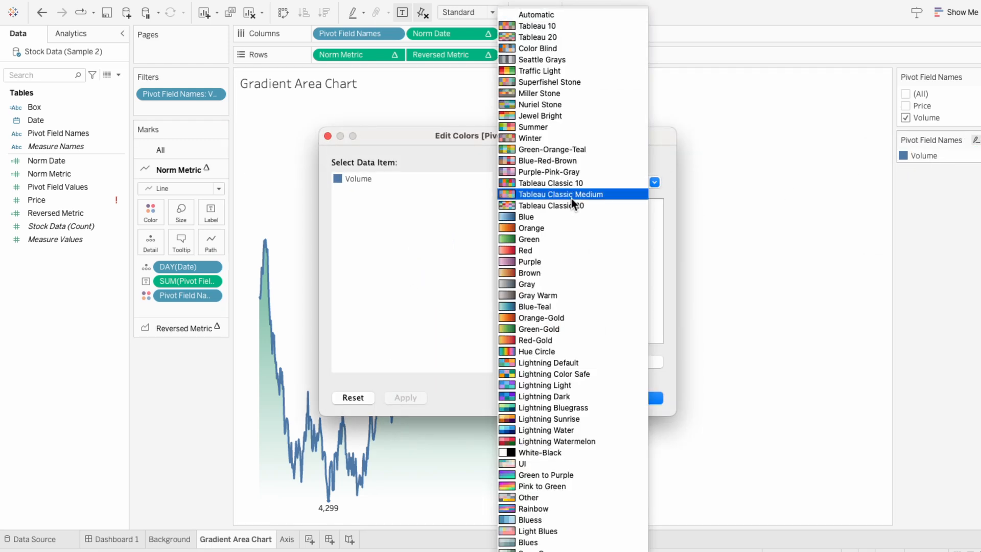
{"action": "left_click", "coordinate": [560, 463]}
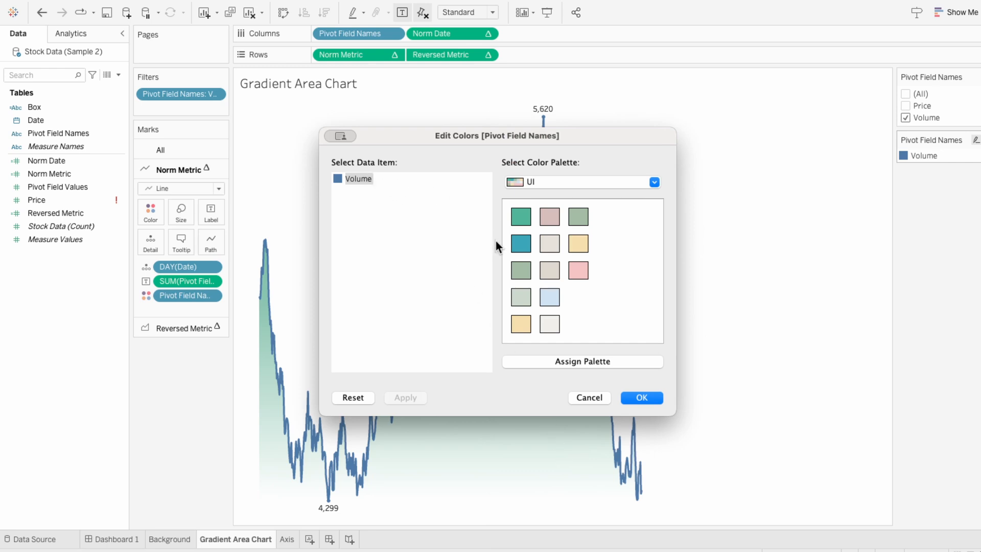
{"action": "left_click", "coordinate": [518, 221]}
{"action": "left_click", "coordinate": [639, 396]}
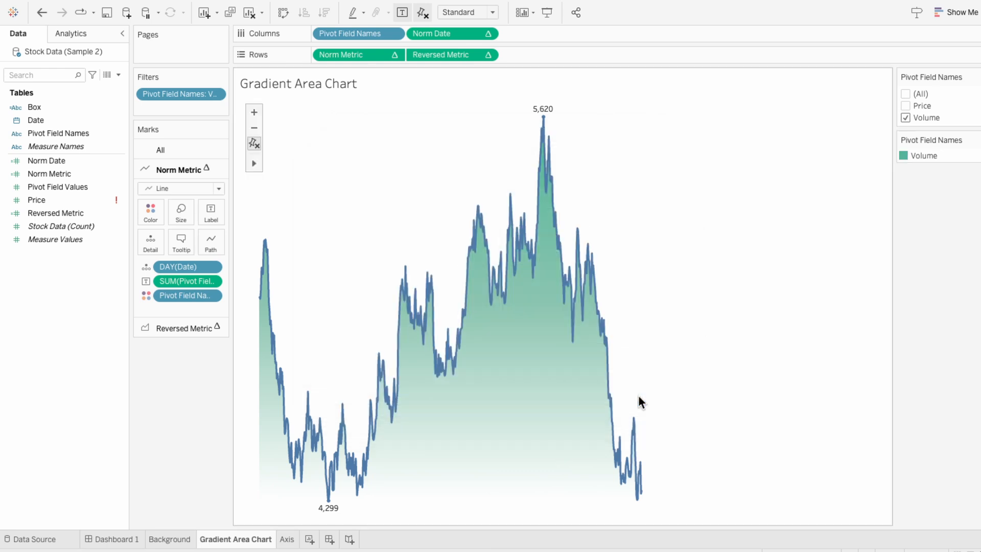
- Filter the chart to show only Price and assign Price the teal swatch from the UI colour palette
{"action": "left_click", "coordinate": [903, 114]}
{"action": "left_click", "coordinate": [905, 108]}
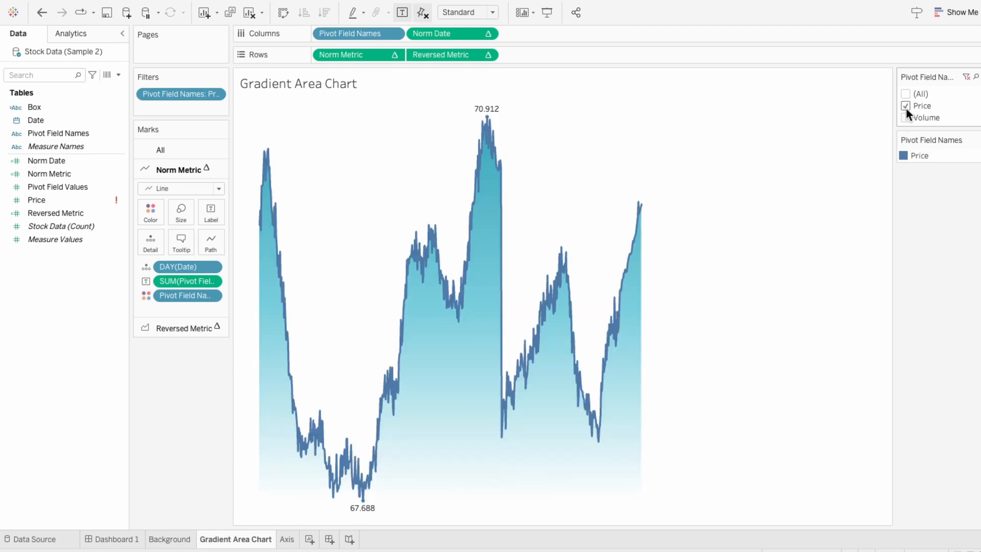
{"action": "left_click", "coordinate": [976, 140]}
{"action": "left_click", "coordinate": [893, 151]}
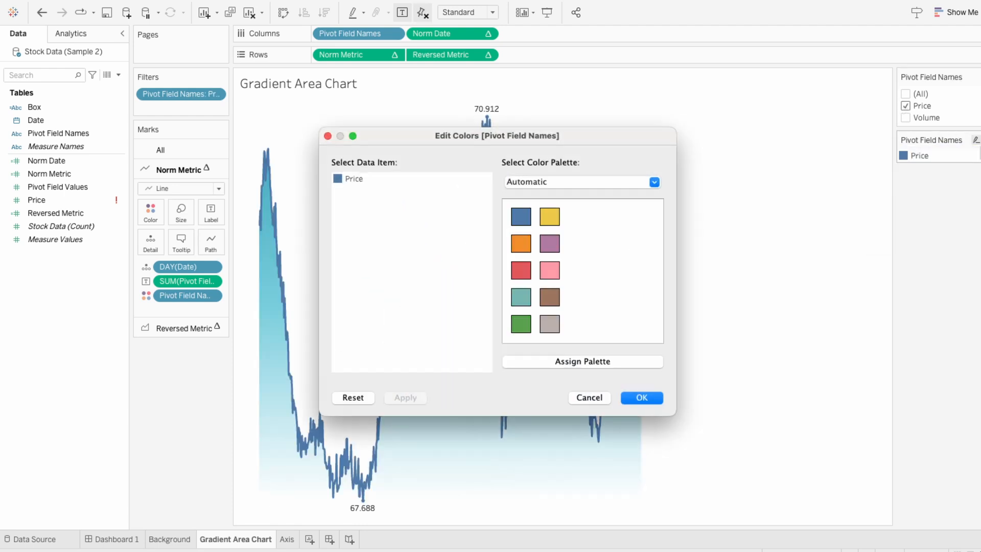
{"action": "left_click", "coordinate": [653, 181]}
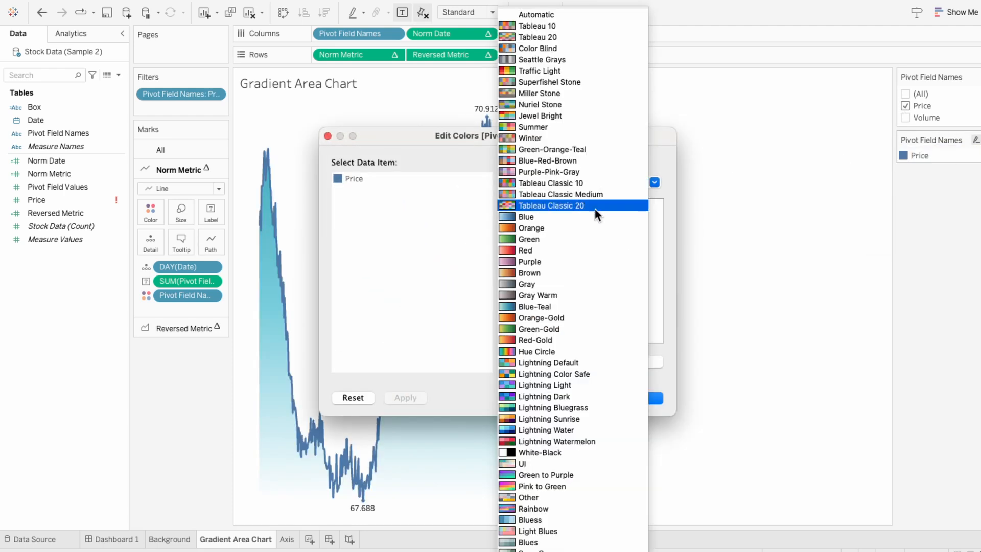
{"action": "left_click", "coordinate": [582, 462]}
{"action": "left_click", "coordinate": [520, 244]}
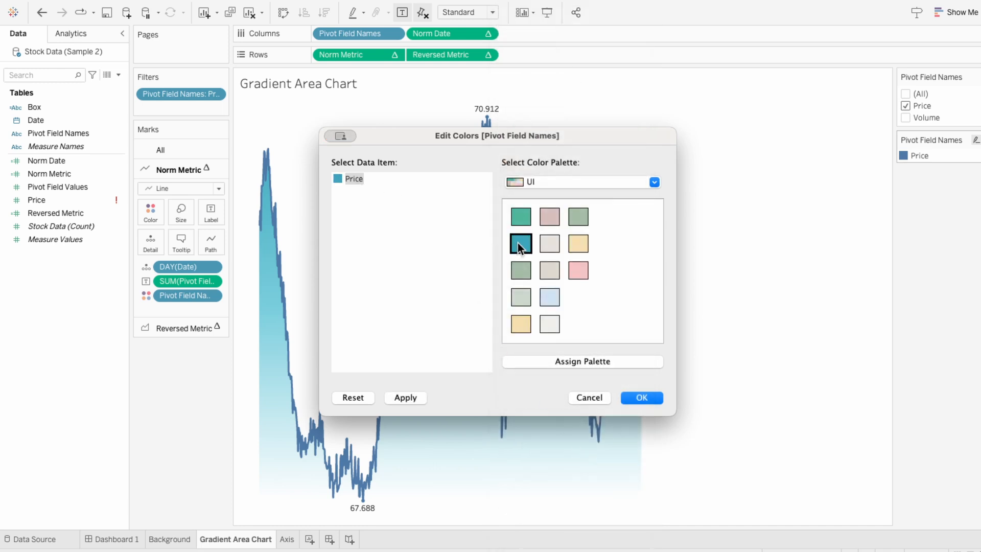
{"action": "left_click", "coordinate": [644, 395]}
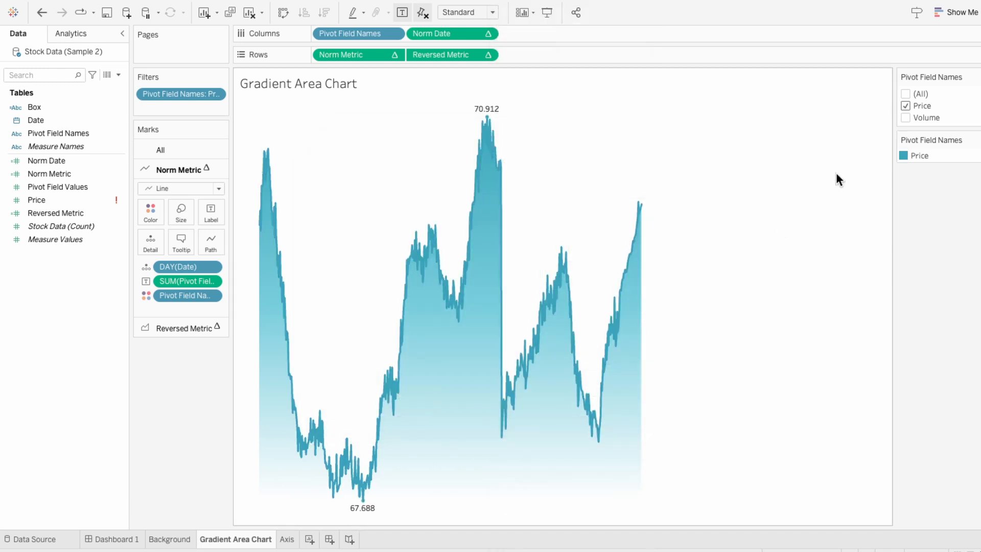
- Preview Price and Volume together in the filter, then return to Price only
{"action": "left_click", "coordinate": [908, 117]}
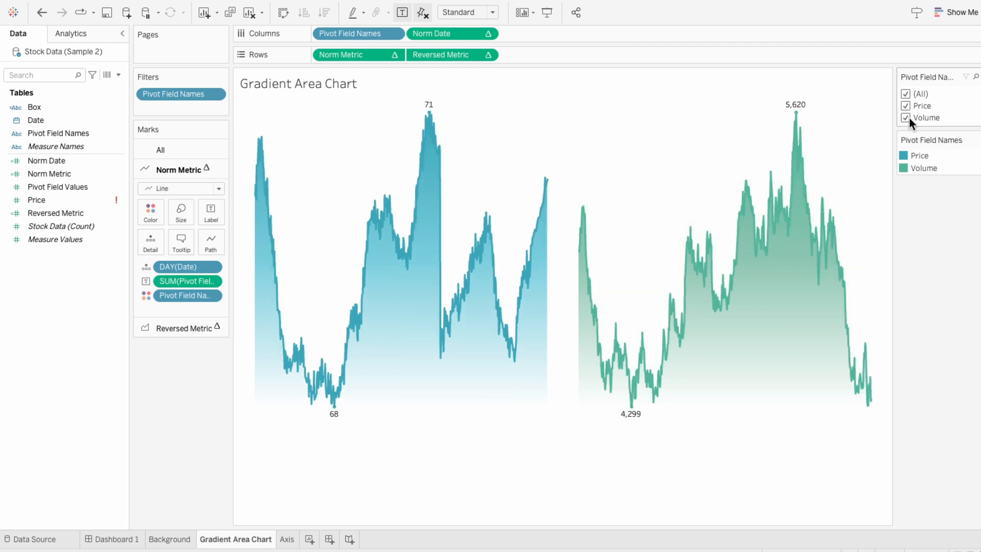
{"action": "left_click", "coordinate": [908, 118]}
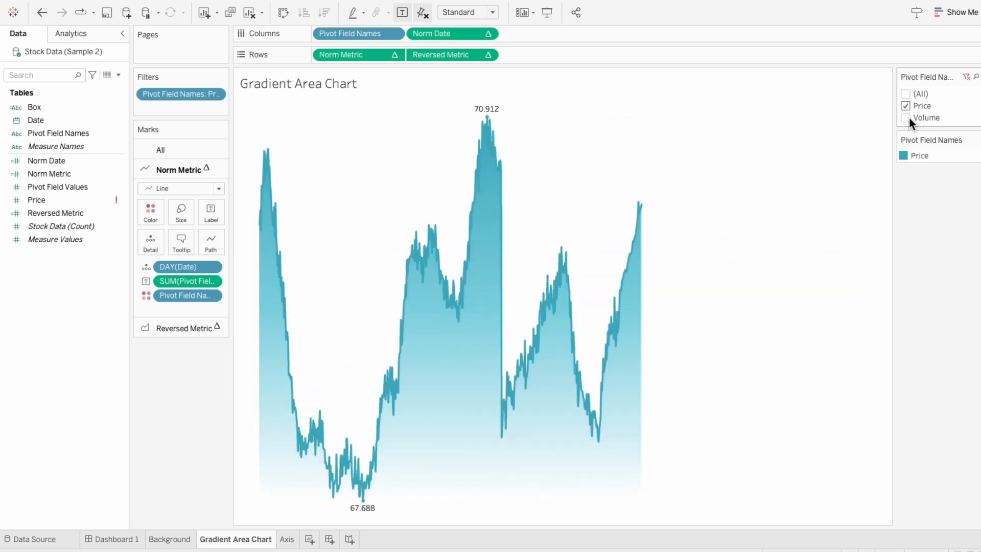
- On Dashboard 1, show the Pivot Field Names filter for the gradient area chart
{"action": "left_click", "coordinate": [117, 542]}
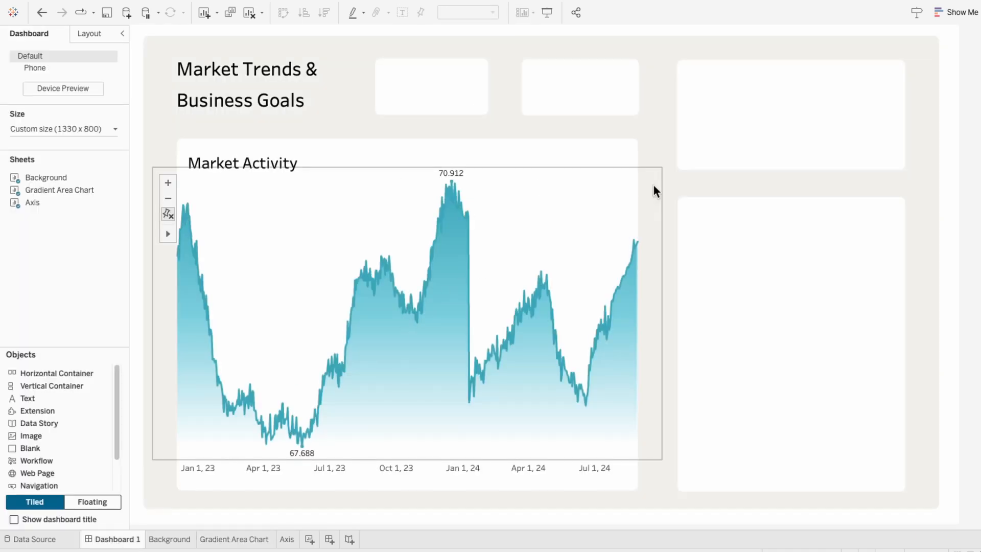
{"action": "left_click", "coordinate": [654, 185]}
{"action": "left_click", "coordinate": [668, 214]}
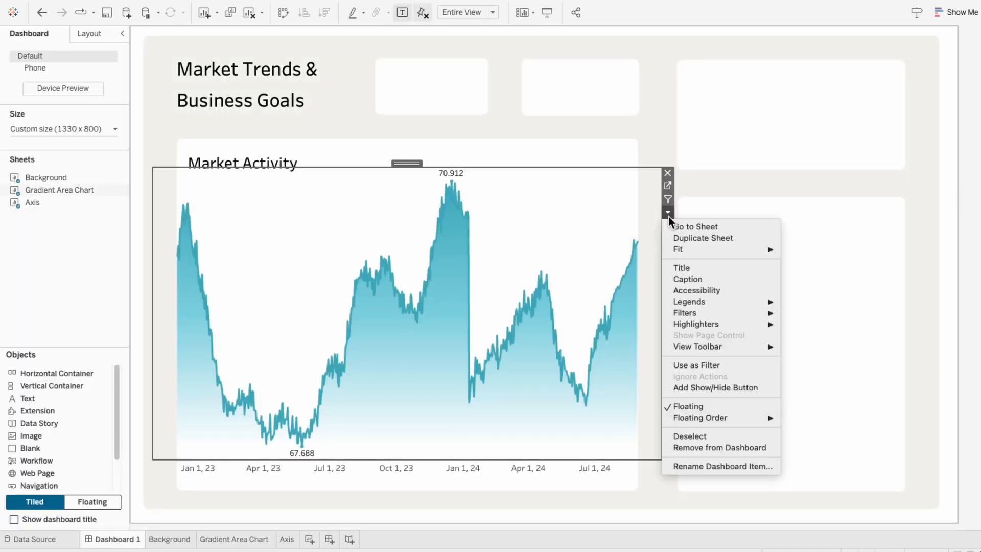
{"action": "mouse_move", "coordinate": [679, 312]}
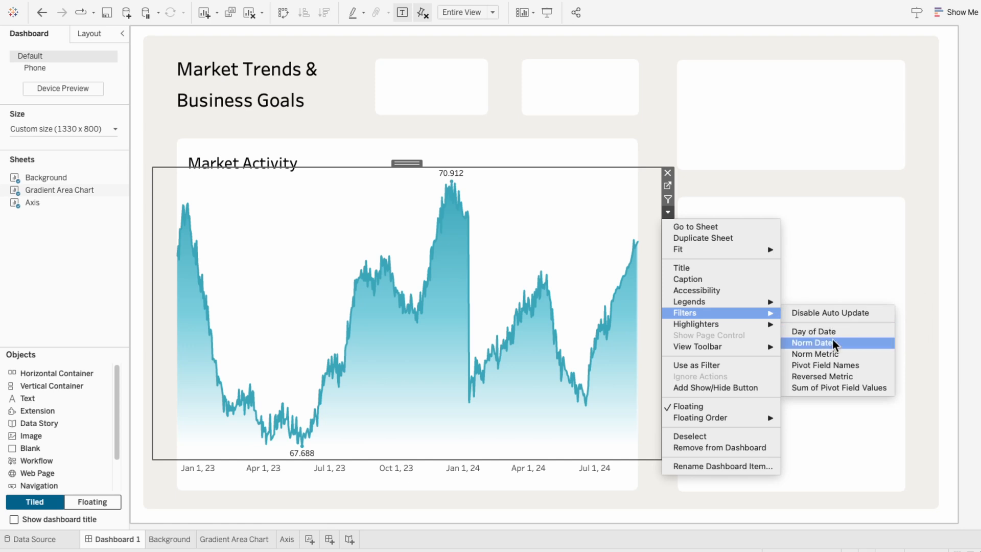
{"action": "left_click", "coordinate": [836, 367]}
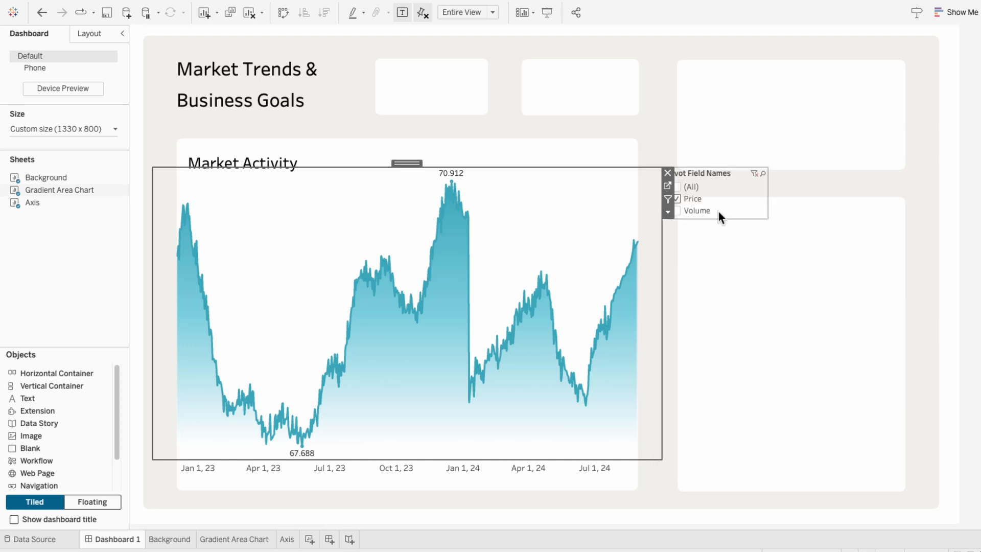
- Change the dashboard filter to a single-value dropdown
{"action": "left_click", "coordinate": [714, 183]}
{"action": "left_click", "coordinate": [772, 186]}
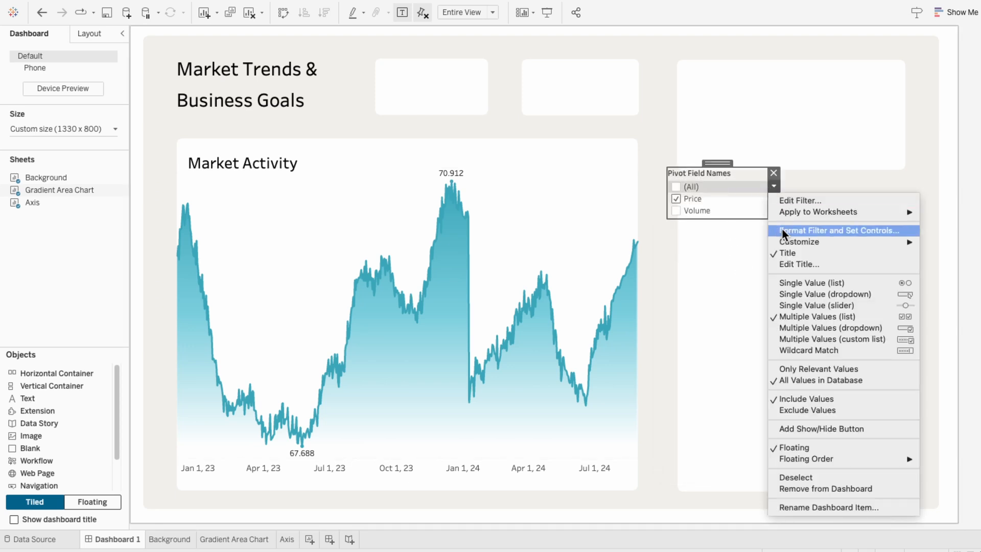
{"action": "left_click", "coordinate": [795, 294]}
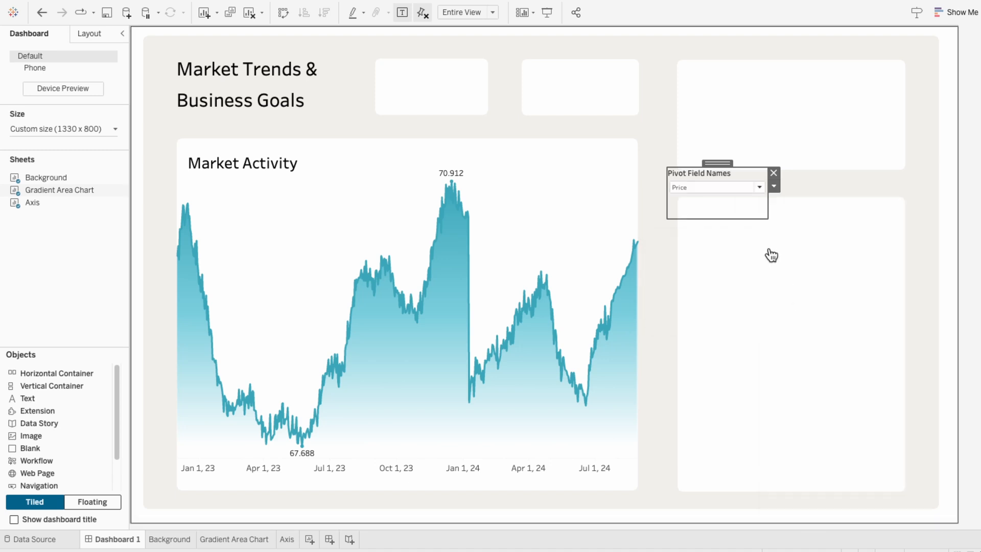
- Switch the dropdown to Volume and back to Price, then remove the filter from the dashboard
{"action": "left_click", "coordinate": [731, 192]}
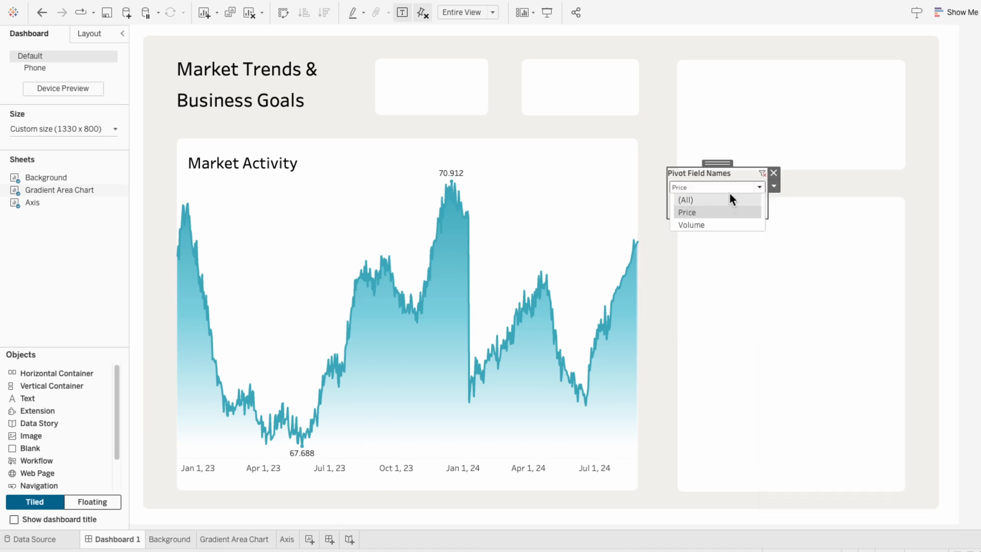
{"action": "left_click", "coordinate": [726, 223]}
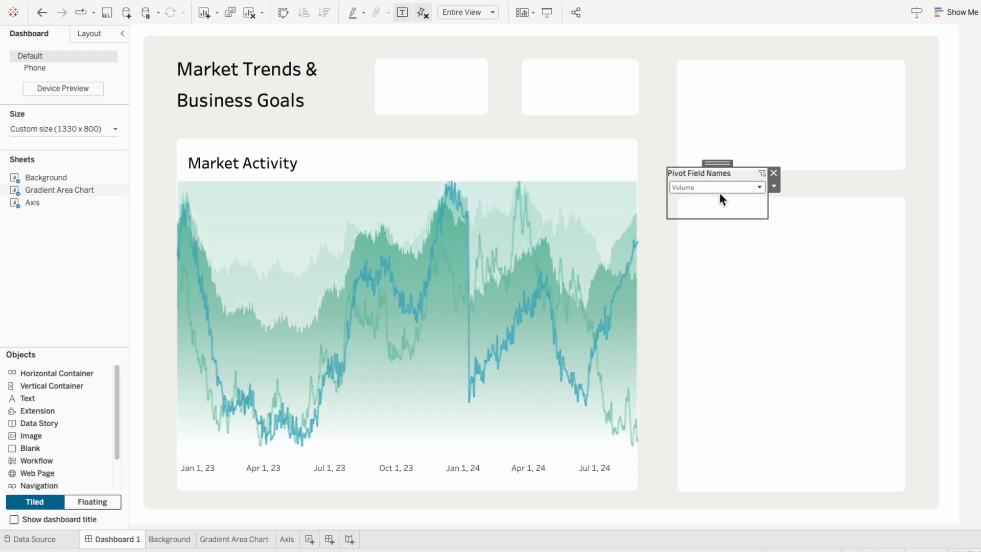
{"action": "left_click", "coordinate": [719, 188]}
{"action": "left_click", "coordinate": [718, 208]}
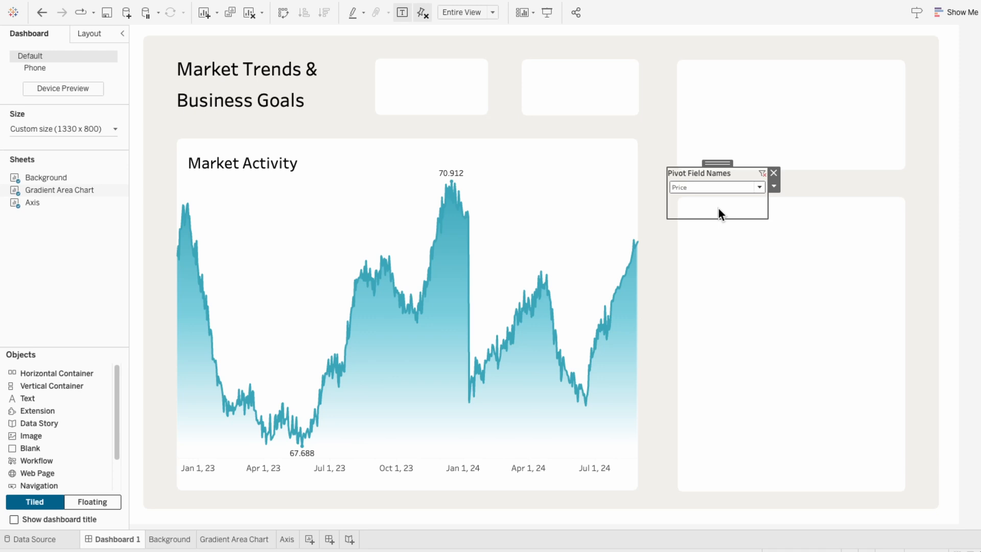
{"action": "left_click", "coordinate": [773, 172]}
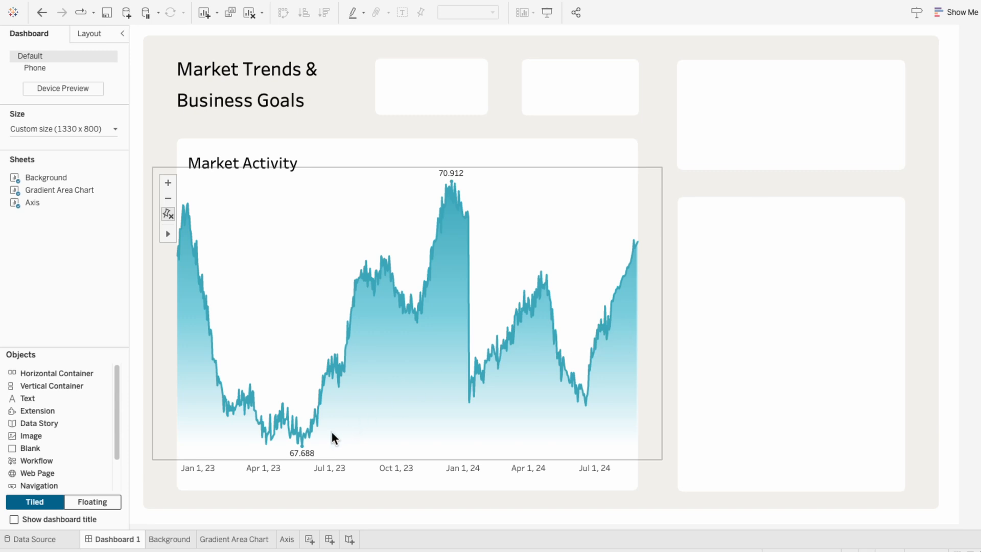
- Add a new worksheet and rename it Toggle Switch
{"action": "left_click", "coordinate": [310, 539]}
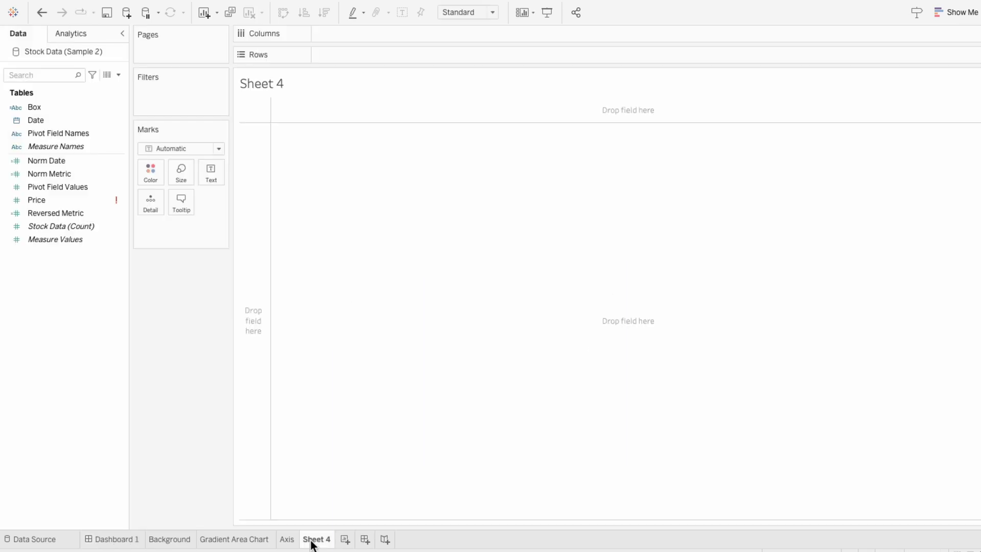
{"action": "double_click", "coordinate": [311, 539]}
{"action": "type", "text": "Toggle Switch"}
{"action": "key", "text": "Return"}
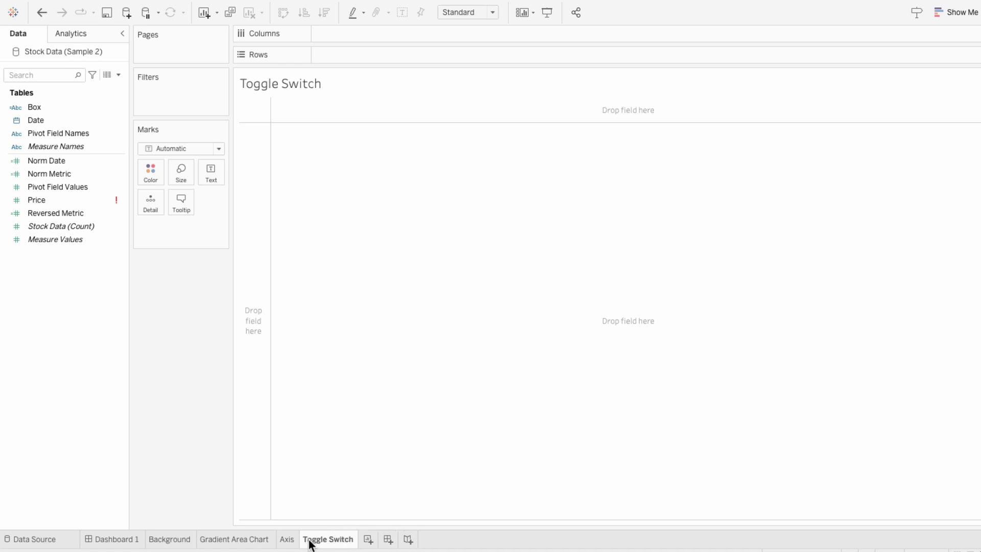
- Create a String parameter named Toggle Param with an empty current value and show its parameter control
{"action": "left_click", "coordinate": [119, 74]}
{"action": "left_click", "coordinate": [111, 97]}
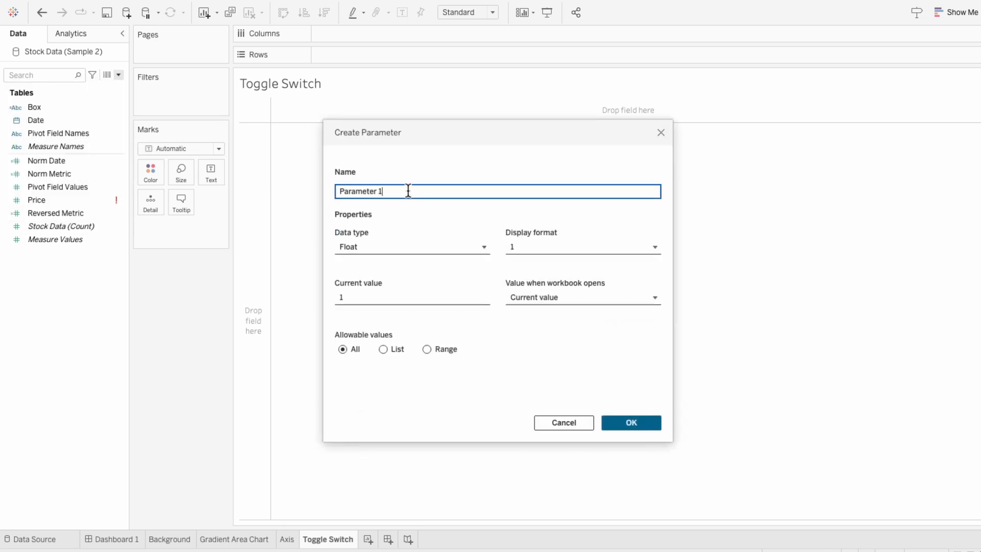
{"action": "left_click_drag", "start_coordinate": [408, 191], "coordinate": [299, 188]}
{"action": "type", "text": "Toggle Param"}
{"action": "left_click", "coordinate": [357, 250]}
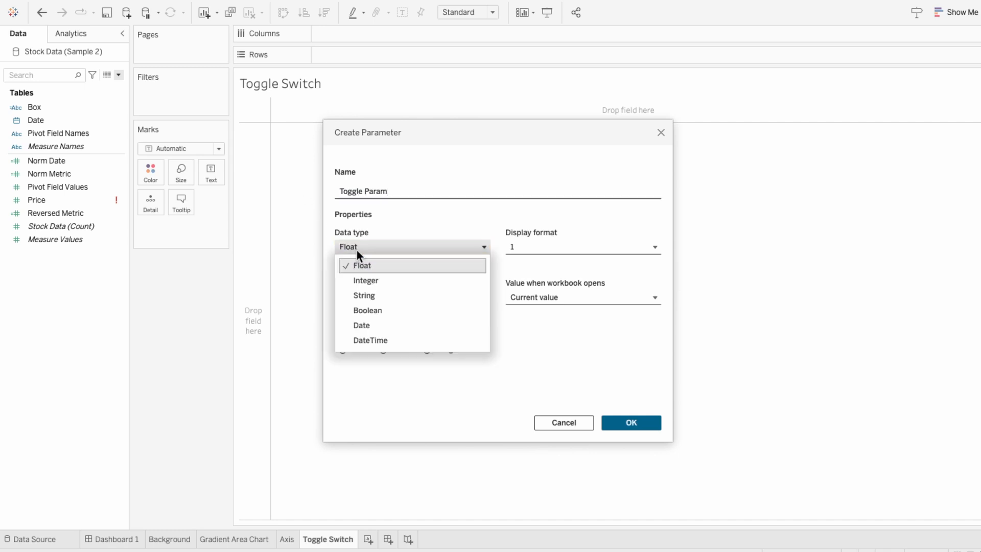
{"action": "left_click", "coordinate": [365, 293]}
{"action": "left_click", "coordinate": [364, 293]}
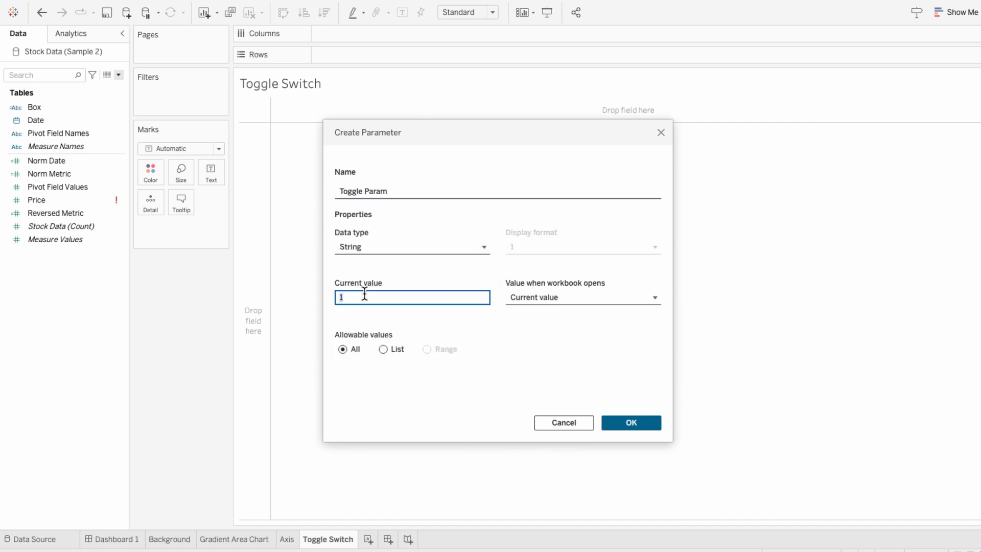
{"action": "key", "text": "BackSpace"}
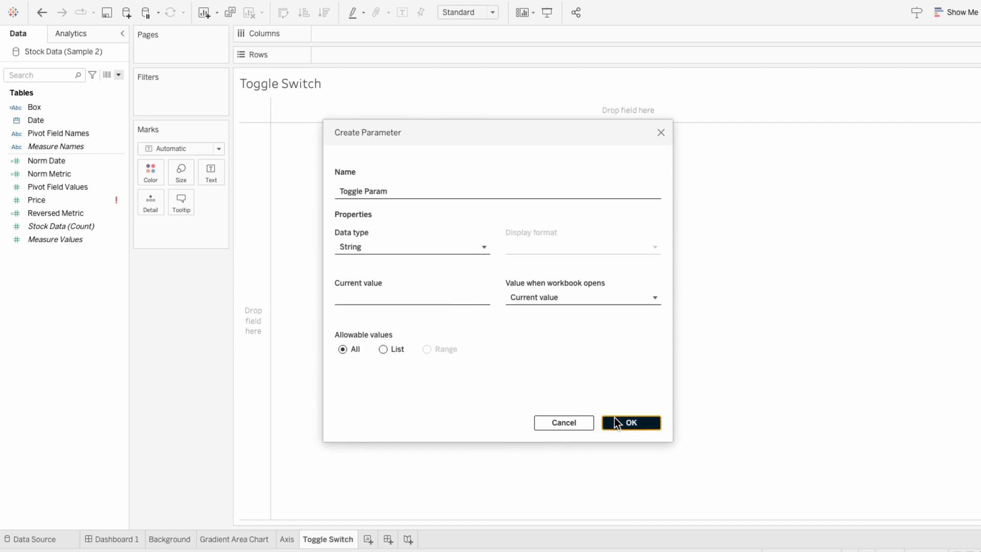
{"action": "left_click", "coordinate": [614, 422]}
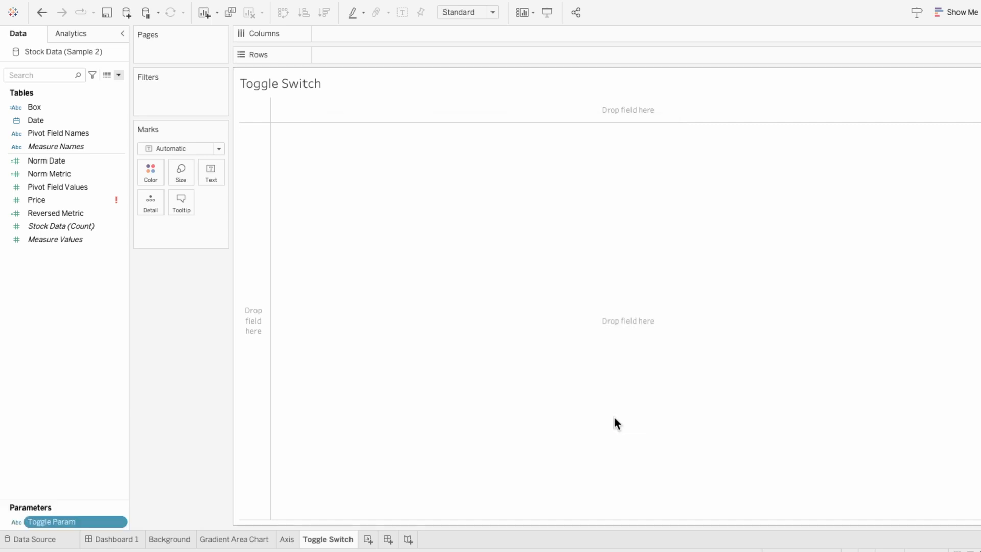
{"action": "right_click", "coordinate": [100, 520]}
{"action": "left_click", "coordinate": [141, 311]}
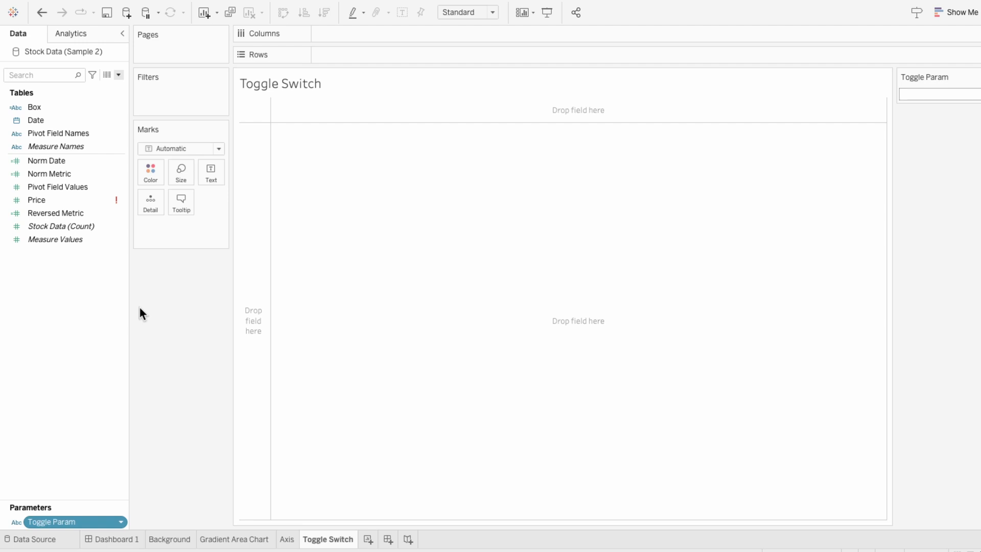
- Create a calculated field Toggle - Select? as IF [Toggle Param] = [Pivot Field Names] THEN TRUE ELSE FALSE END
{"action": "left_click", "coordinate": [118, 75]}
{"action": "left_click", "coordinate": [118, 84]}
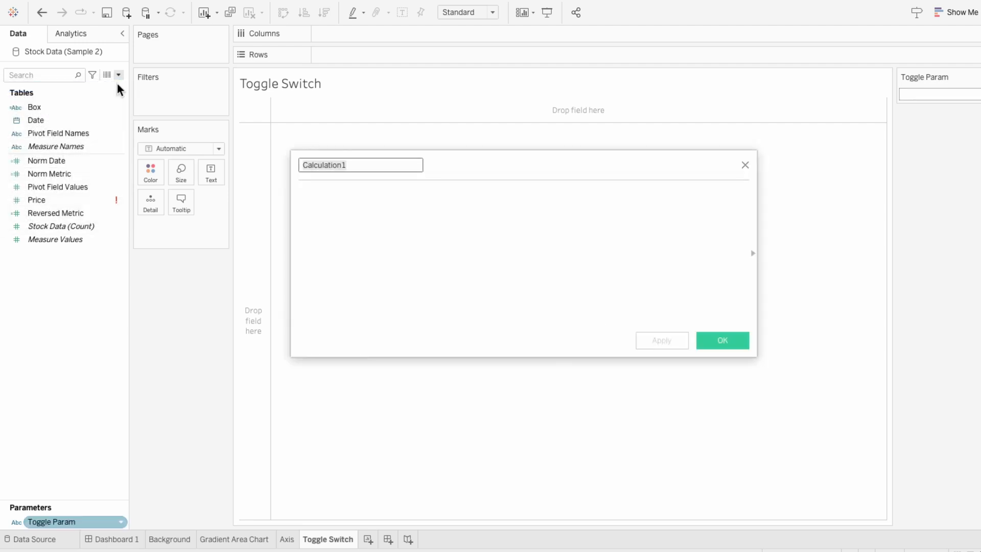
{"action": "type", "text": "Toggle - Select"}
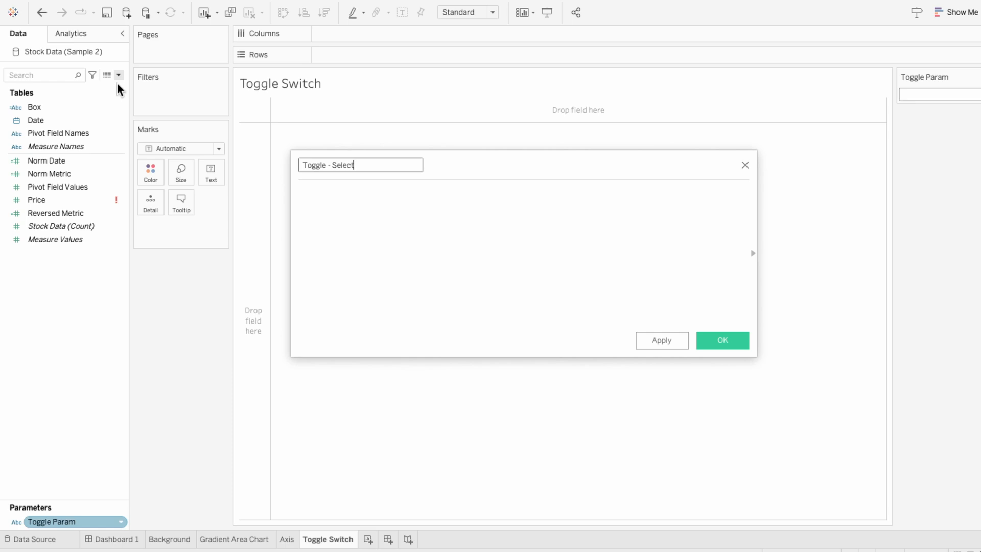
{"action": "type", "text": "?"}
{"action": "key", "text": "Tab"}
{"action": "type", "text": "IF tog"}
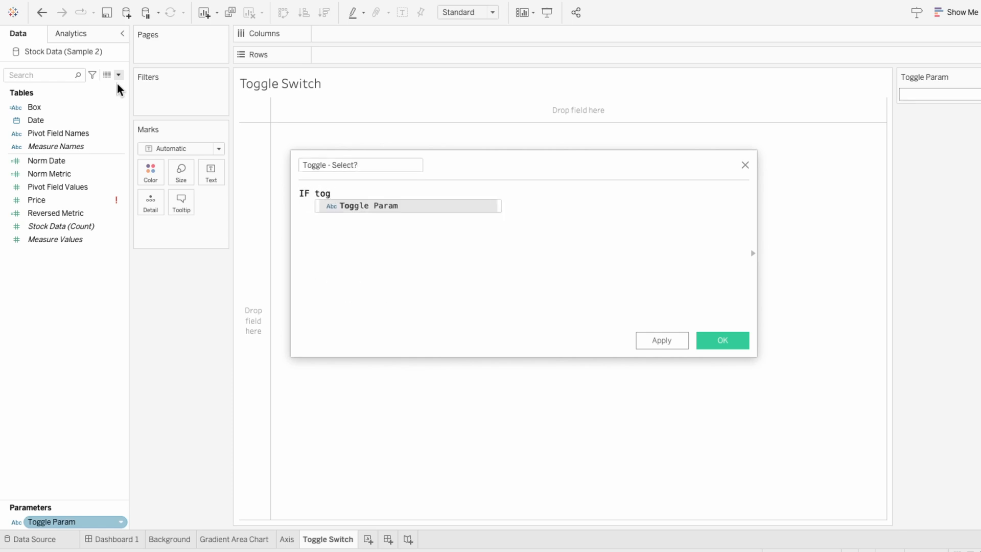
{"action": "key", "text": "Return"}
{"action": "type", "text": "= pivo"}
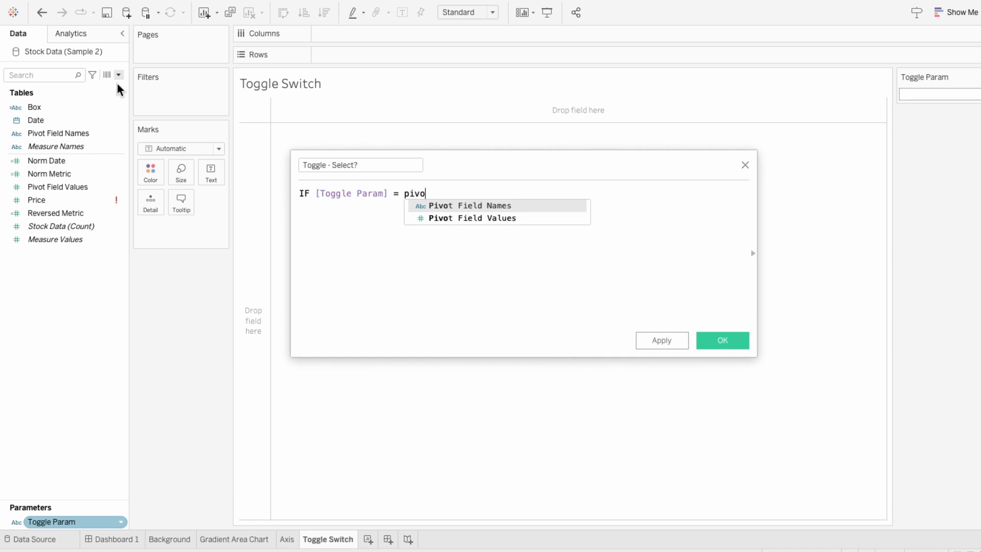
{"action": "key", "text": "Return"}
{"action": "type", "text": "THEN TRUE ELSE F"}
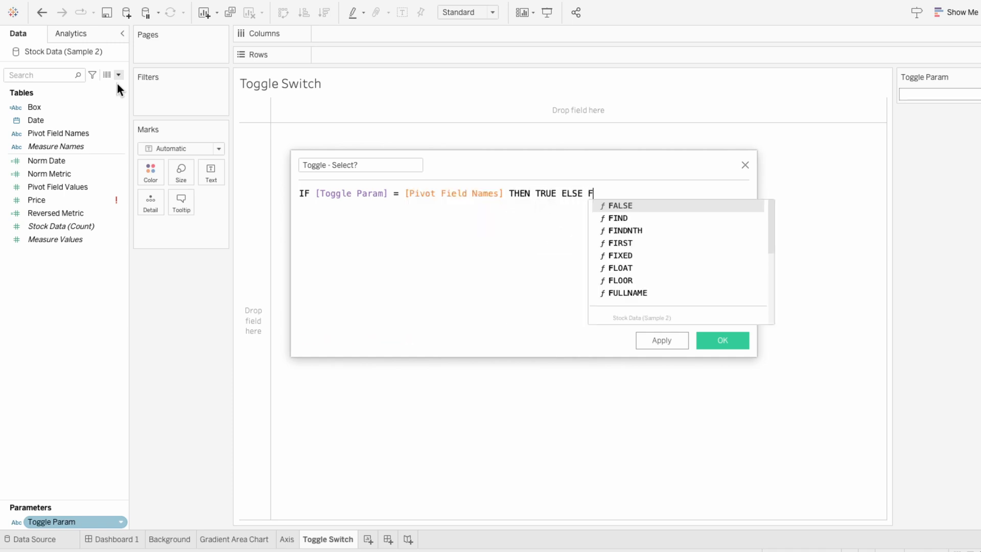
{"action": "key", "text": "Return"}
{"action": "type", "text": "END"}
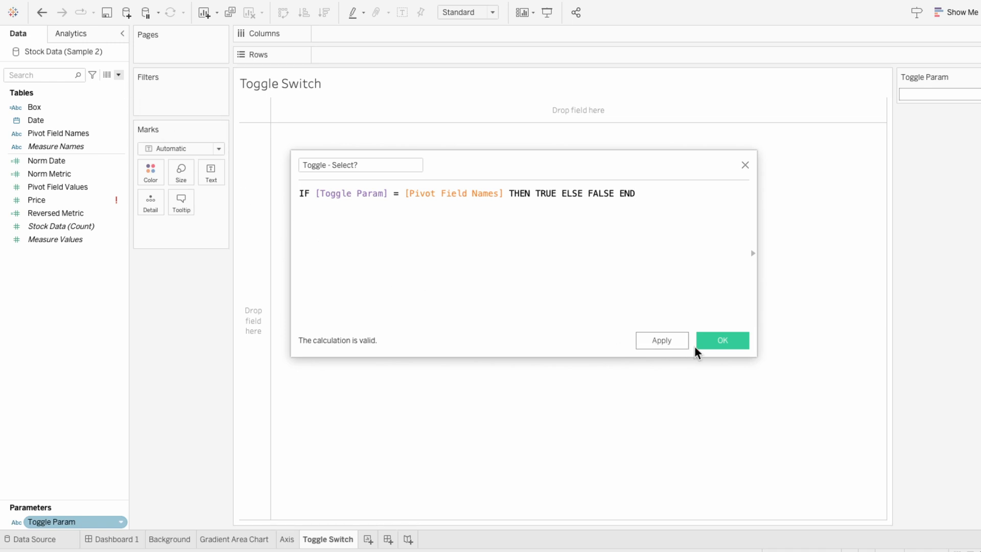
{"action": "left_click", "coordinate": [712, 345]}
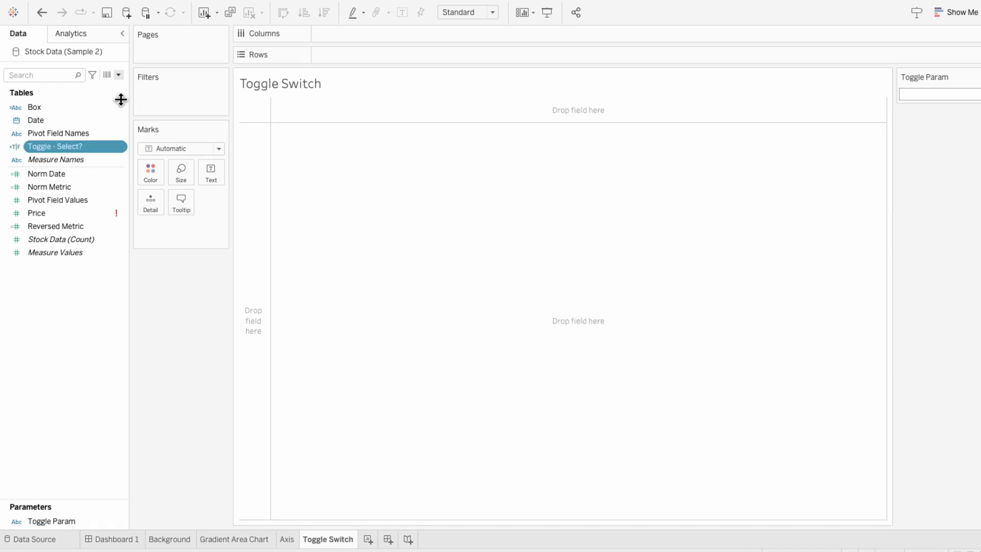
- Create a calculated field Toggle - Name for Param as IF [Toggle Param] = "Price" THEN "Volume" ELSE "Price" END
{"action": "left_click", "coordinate": [119, 78]}
{"action": "left_click", "coordinate": [118, 84]}
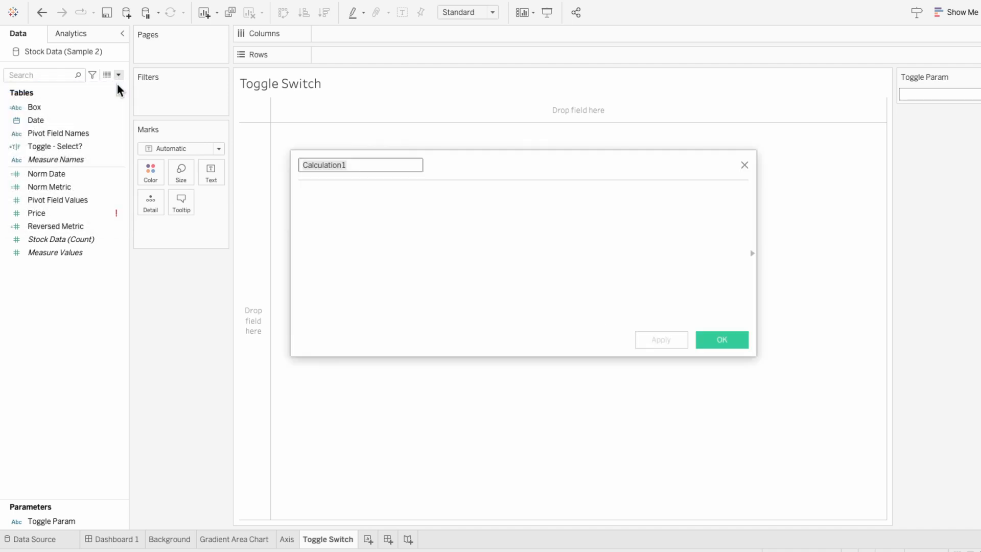
{"action": "type", "text": "Toggle - Nam"}
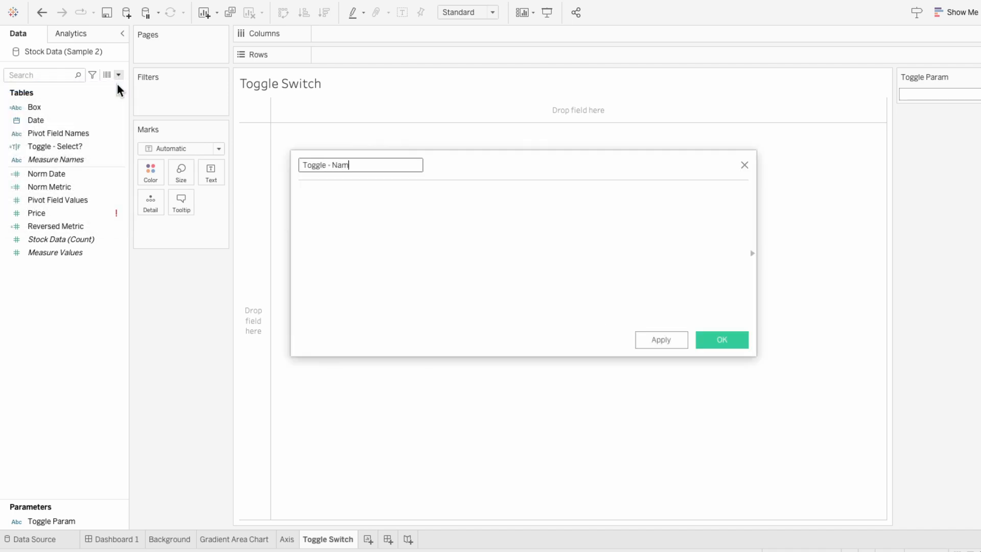
{"action": "type", "text": "e for Param"}
{"action": "key", "text": "Tab"}
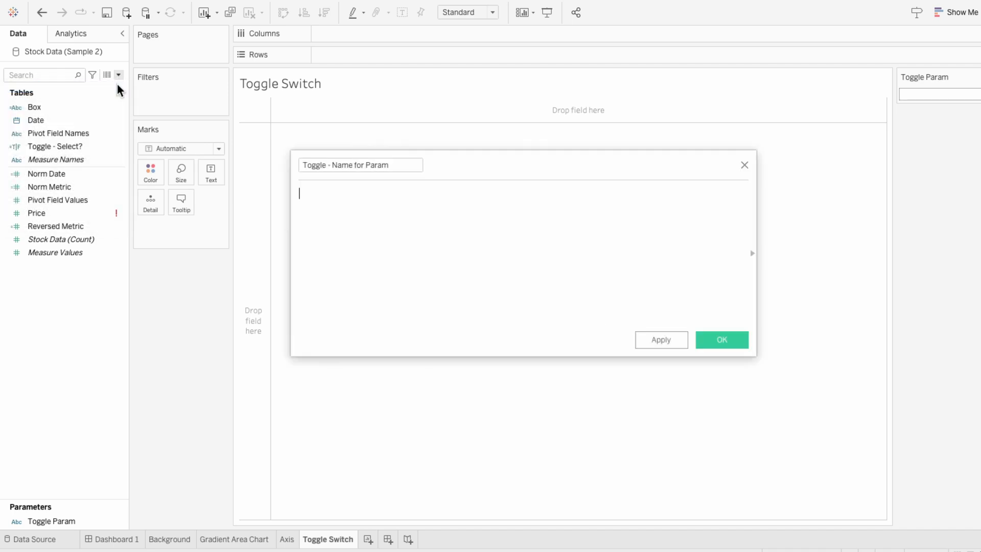
{"action": "type", "text": "IF tog"}
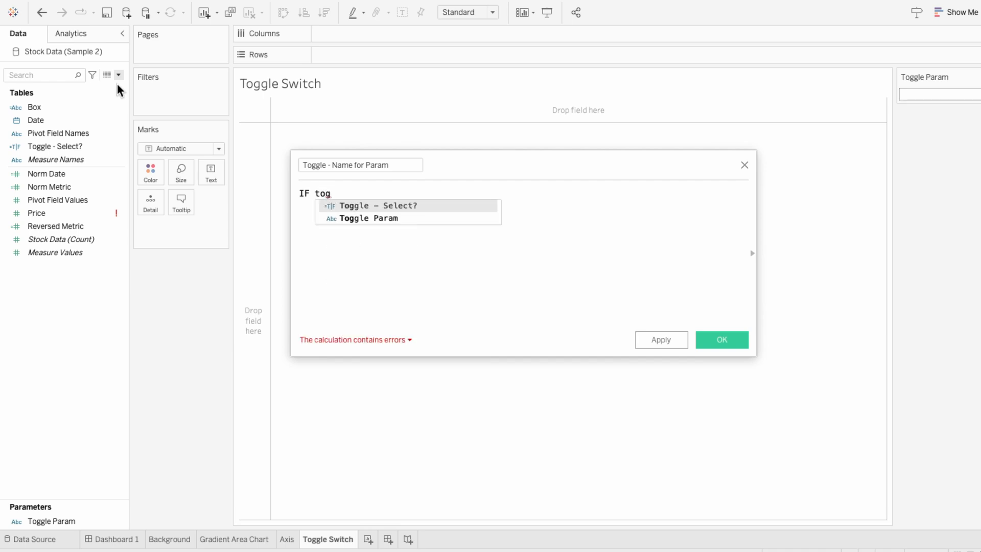
{"action": "key", "text": "Down"}
{"action": "key", "text": "Return"}
{"action": "type", "text": "= \""}
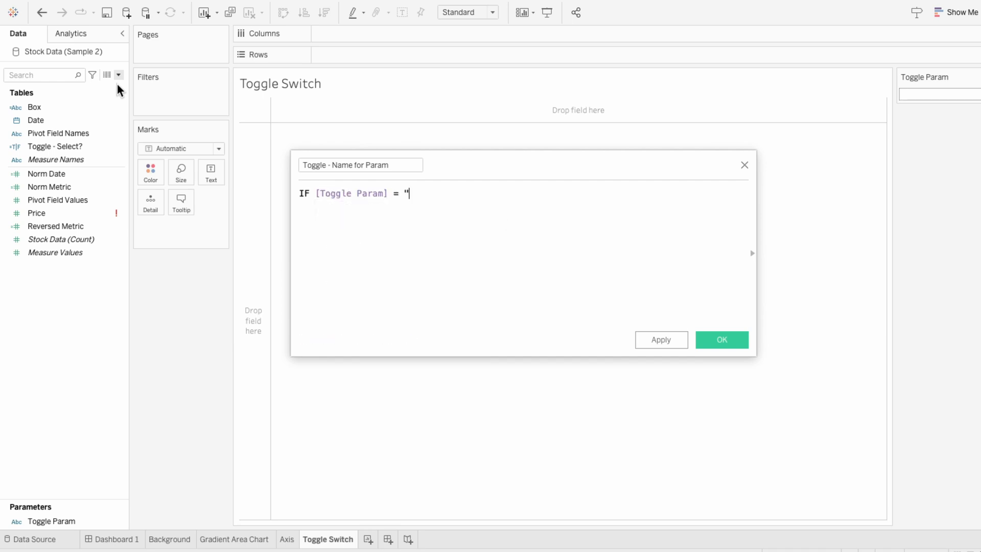
{"action": "type", "text": "Price\" THE"}
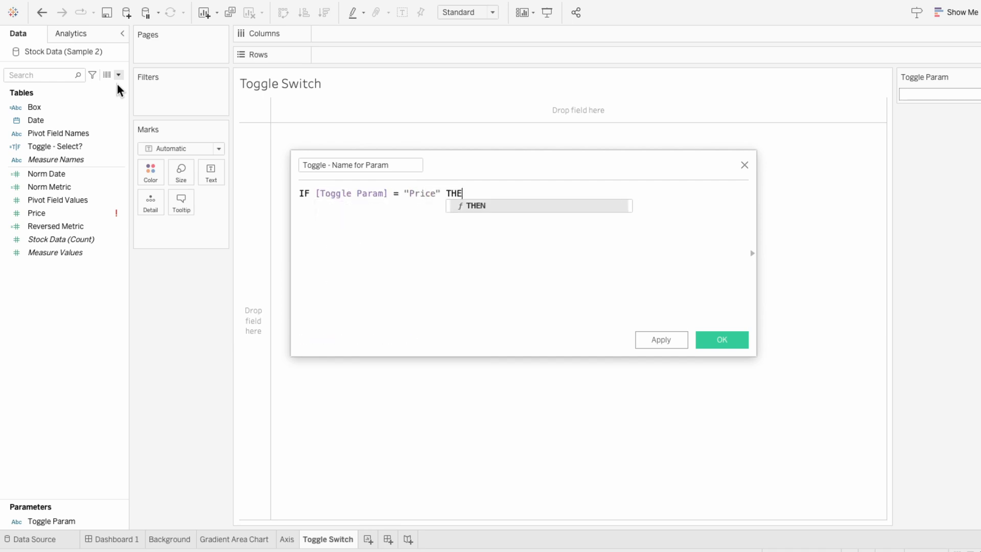
{"action": "type", "text": "N \"Volume\" ELSE \""}
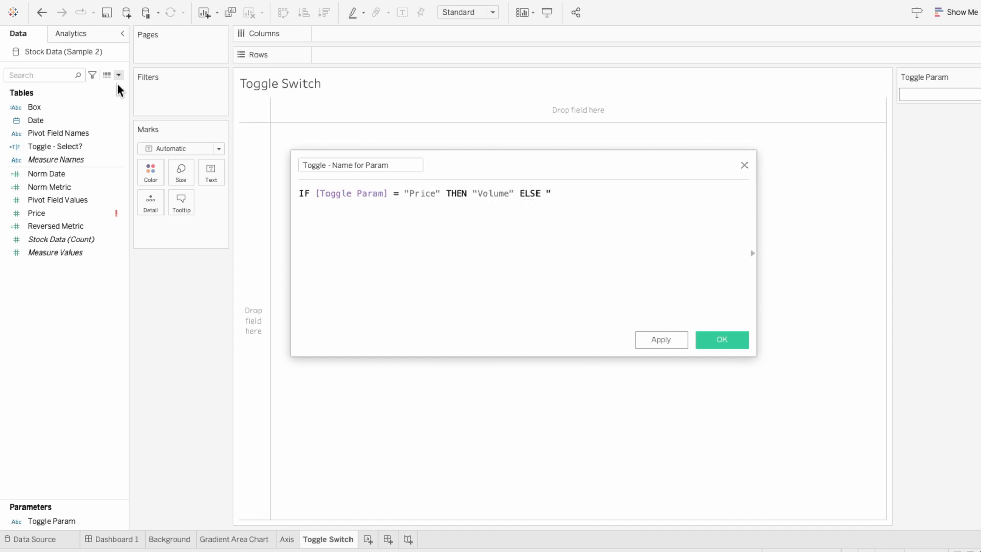
{"action": "type", "text": "Price\" END"}
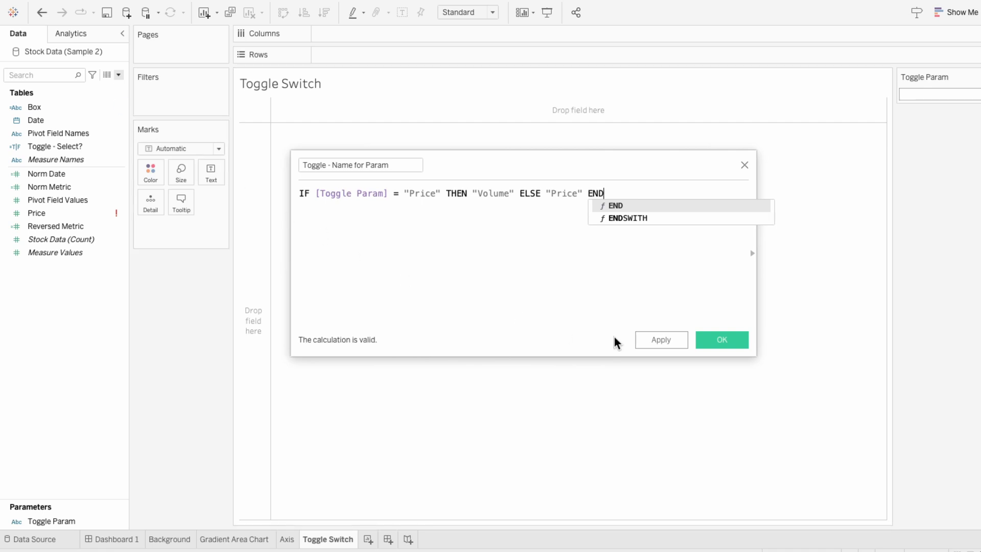
{"action": "left_click", "coordinate": [720, 343]}
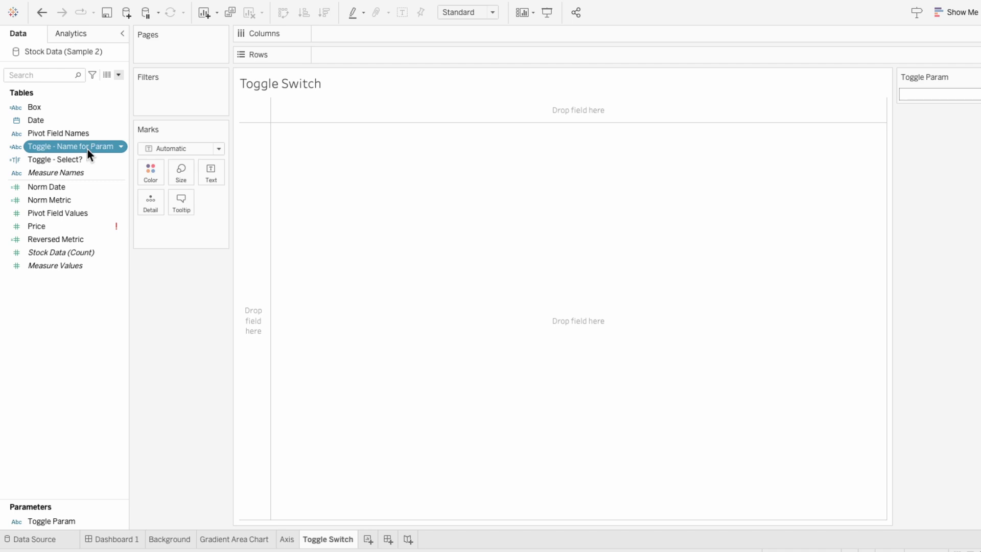
- Add Toggle - Name for Param to the marks, switch the mark type to Shape and assign the field to Shape
{"action": "left_click_drag", "start_coordinate": [87, 148], "coordinate": [173, 238]}
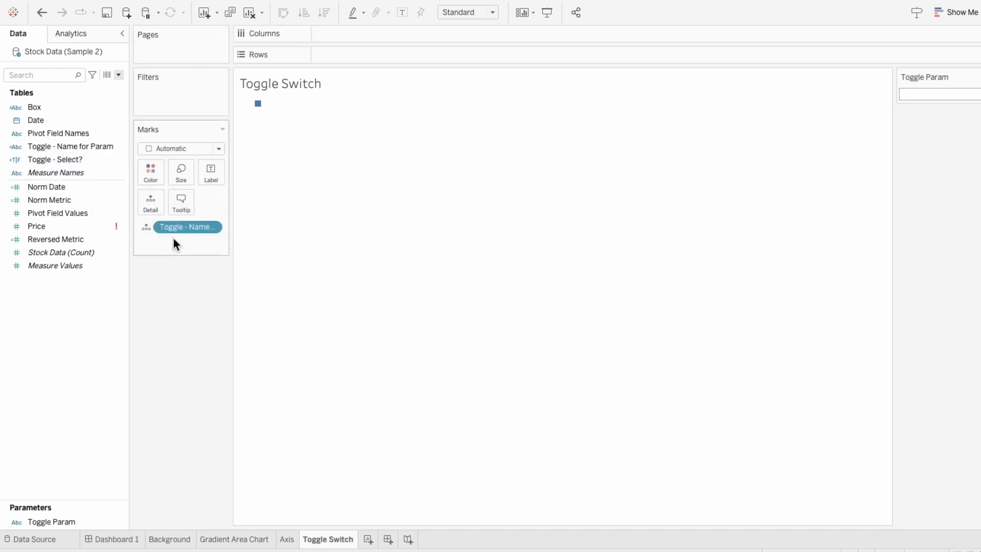
{"action": "left_click", "coordinate": [174, 148]}
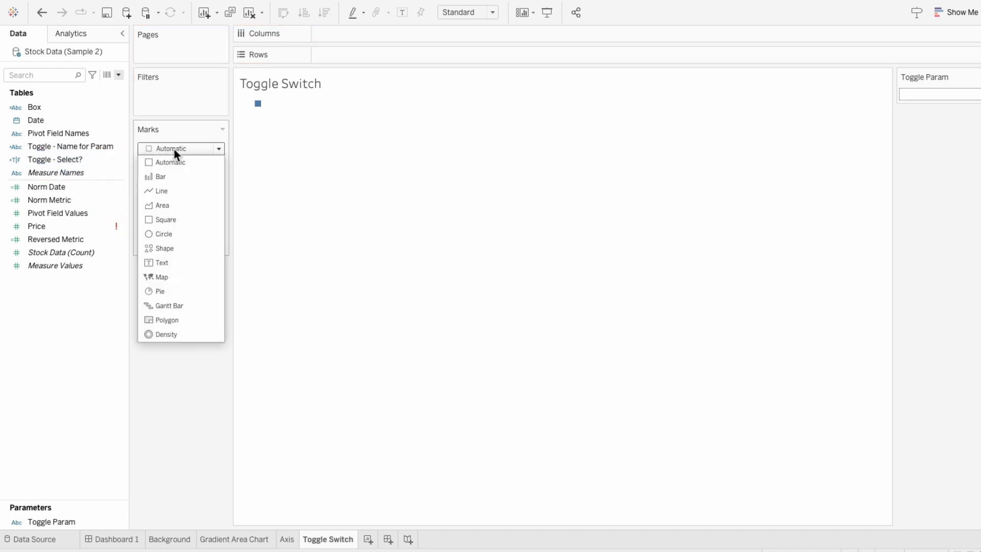
{"action": "left_click", "coordinate": [174, 248]}
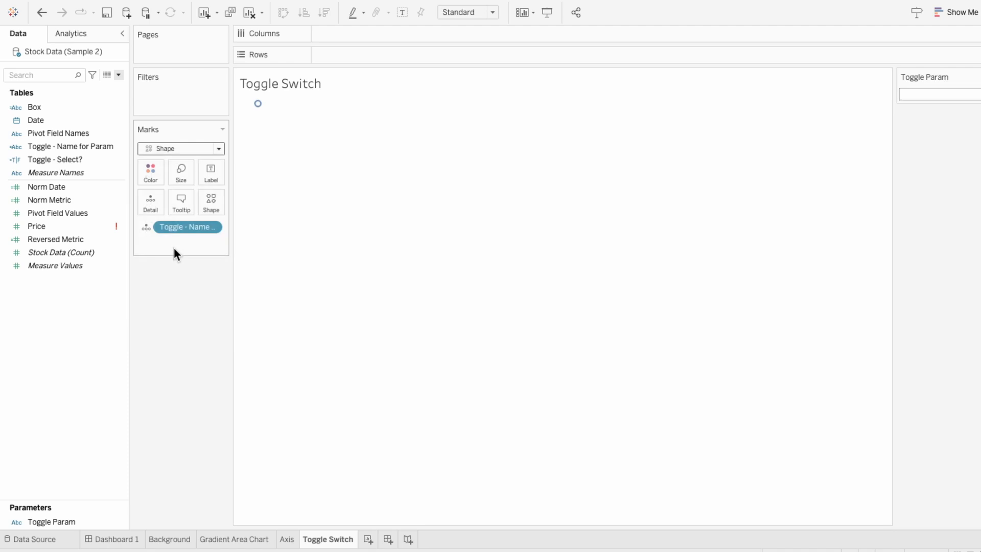
{"action": "left_click", "coordinate": [147, 228]}
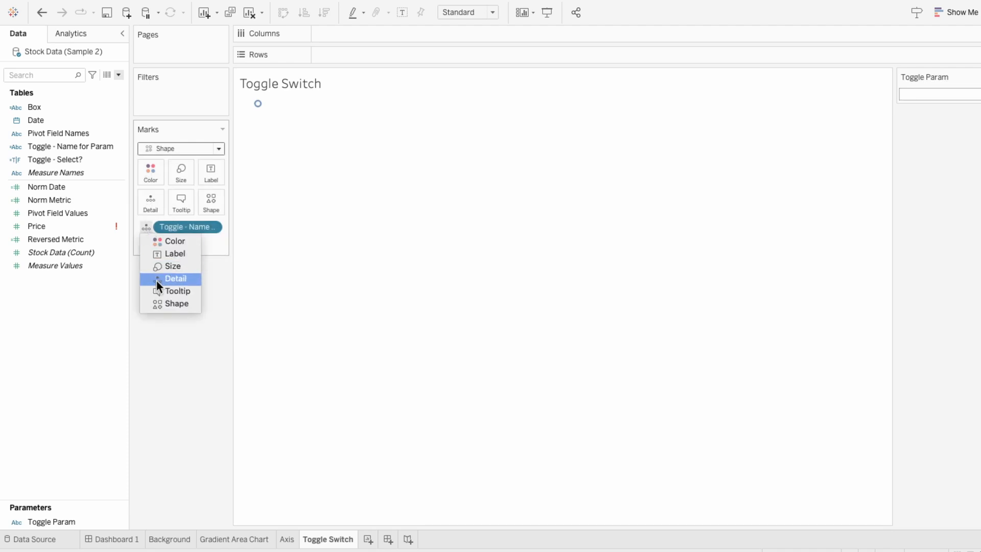
{"action": "left_click", "coordinate": [161, 302]}
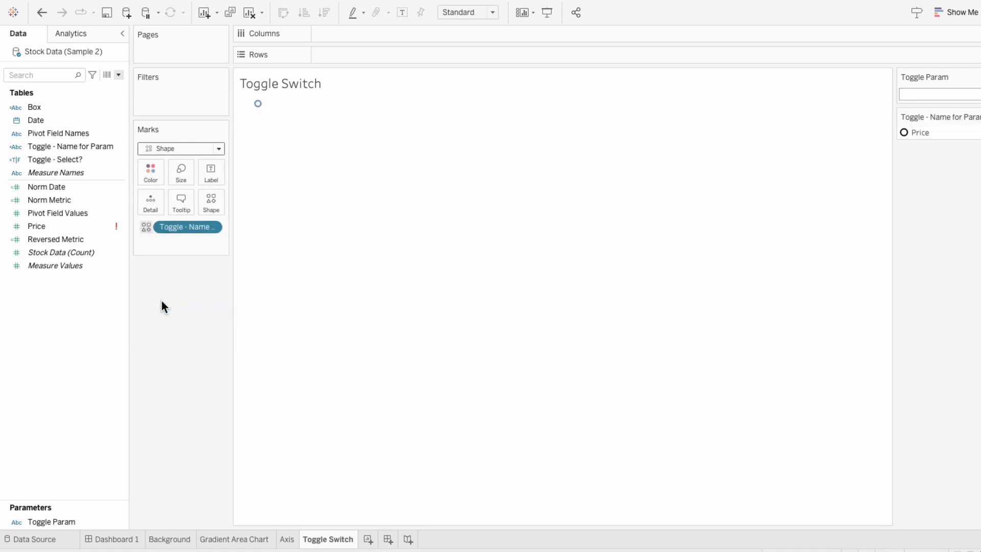
- On Dashboard 1, add the Toggle Switch sheet as a floating object over the chart and hide its title
{"action": "left_click", "coordinate": [121, 541]}
{"action": "left_click_drag", "start_coordinate": [49, 214], "coordinate": [346, 141]}
{"action": "right_click", "coordinate": [355, 163]}
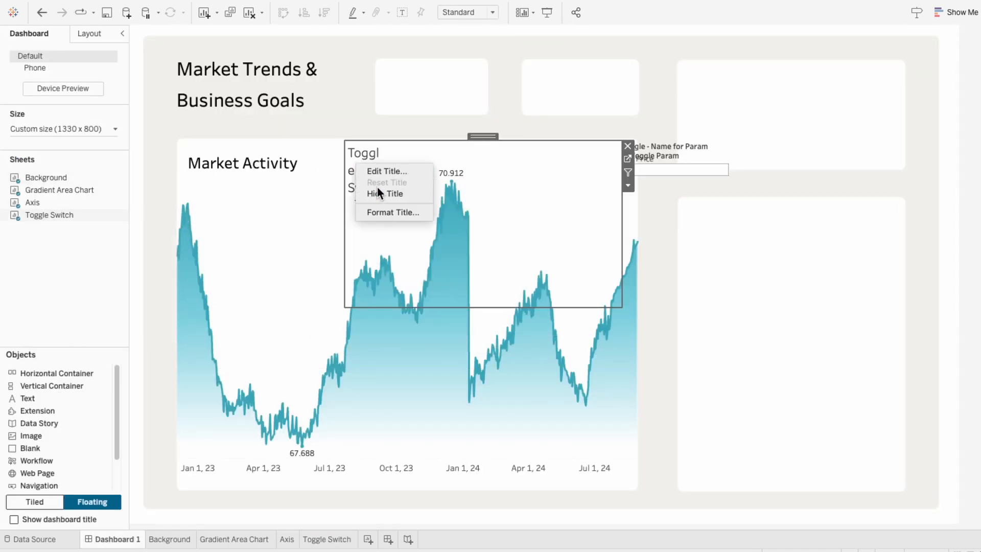
{"action": "left_click", "coordinate": [379, 191]}
- Fit the Toggle Switch view to Entire View, shrink it to a small box and place it under the Market Activity title
{"action": "left_click", "coordinate": [452, 15]}
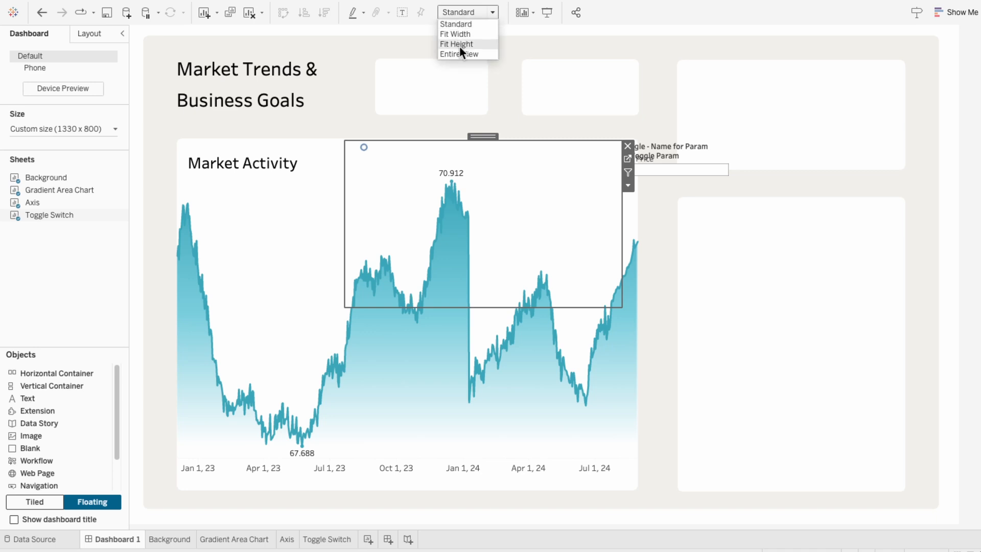
{"action": "left_click", "coordinate": [461, 51]}
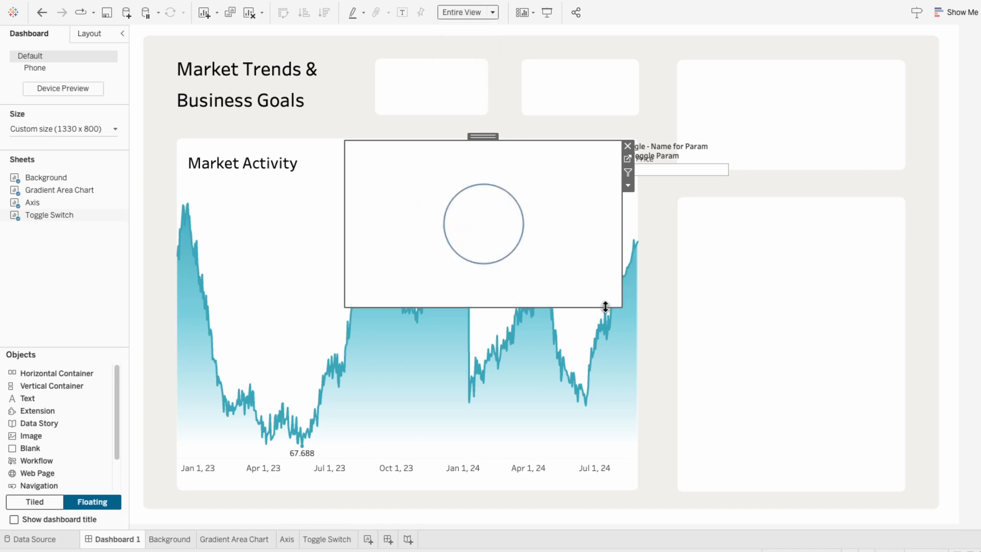
{"action": "left_click_drag", "start_coordinate": [616, 306], "coordinate": [454, 177]}
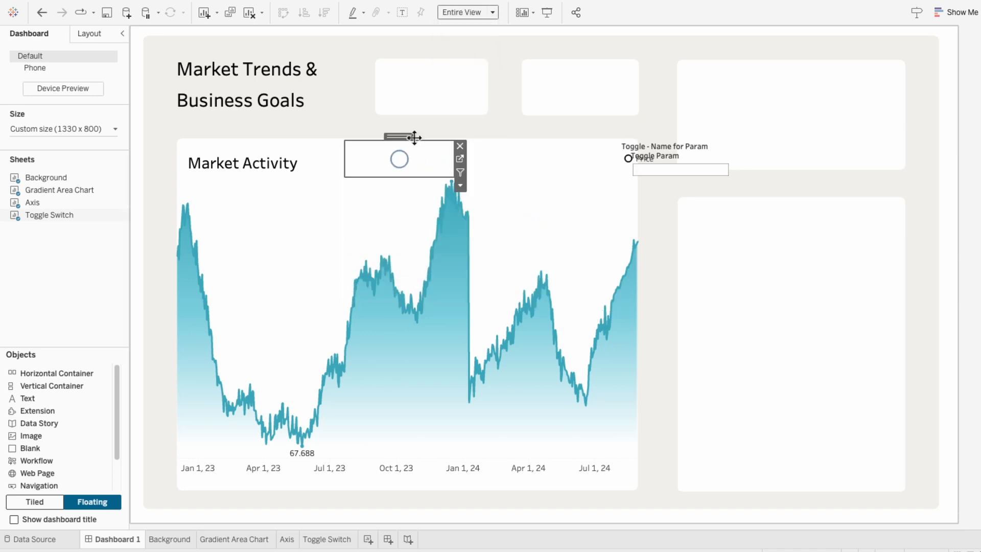
{"action": "left_click_drag", "start_coordinate": [414, 137], "coordinate": [278, 170]}
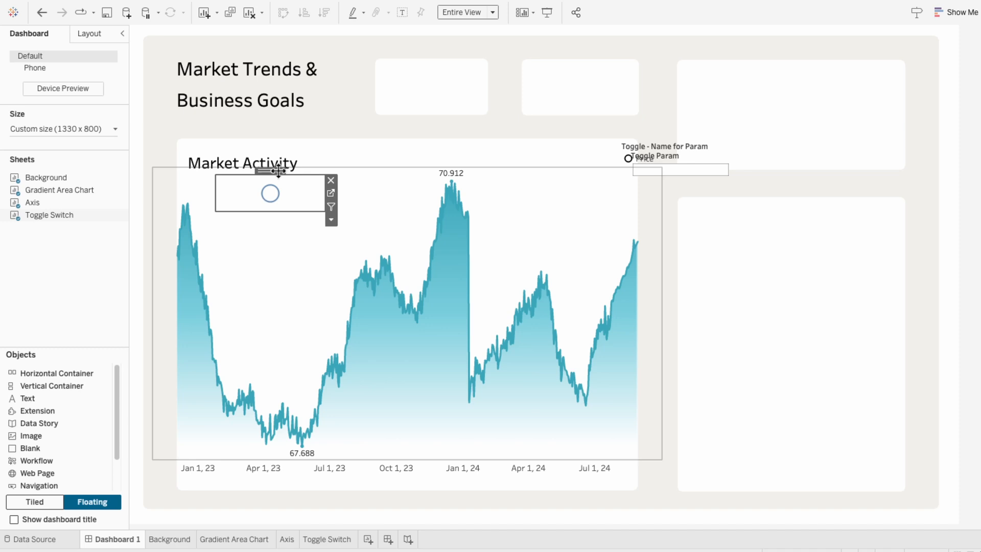
- Start a Change Parameter dashboard action named Toggle Param with only the Toggle Switch sheet as its source
{"action": "left_click", "coordinate": [204, 7]}
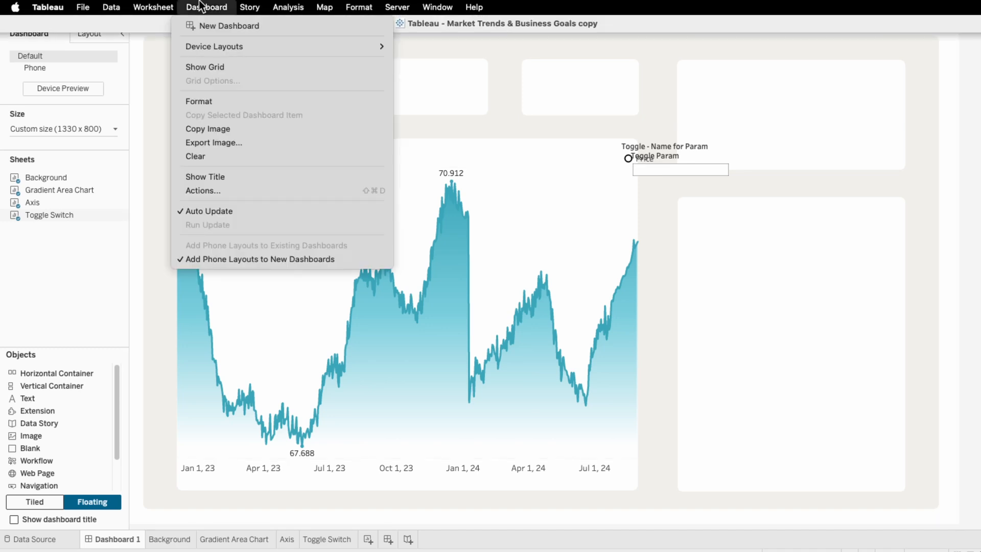
{"action": "left_click", "coordinate": [210, 191]}
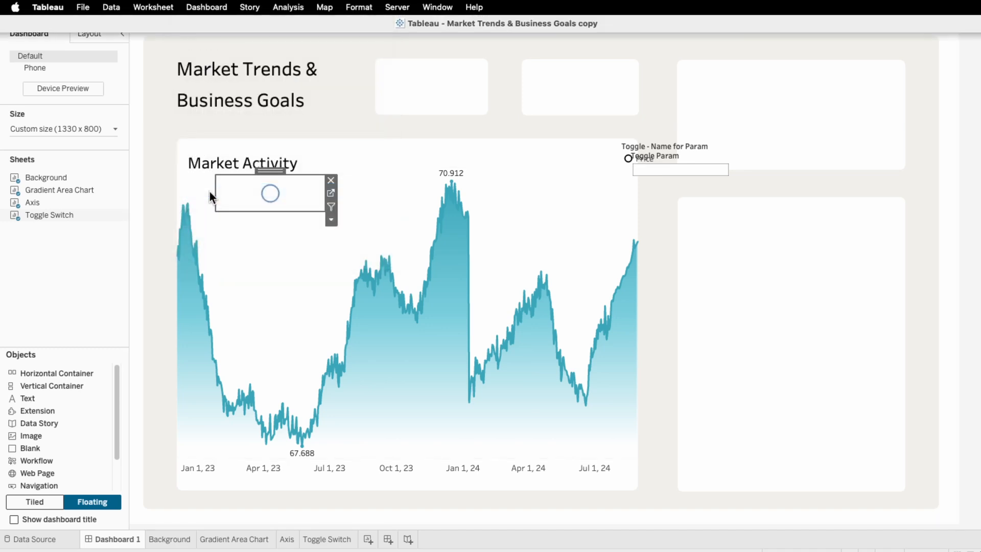
{"action": "left_click", "coordinate": [356, 360]}
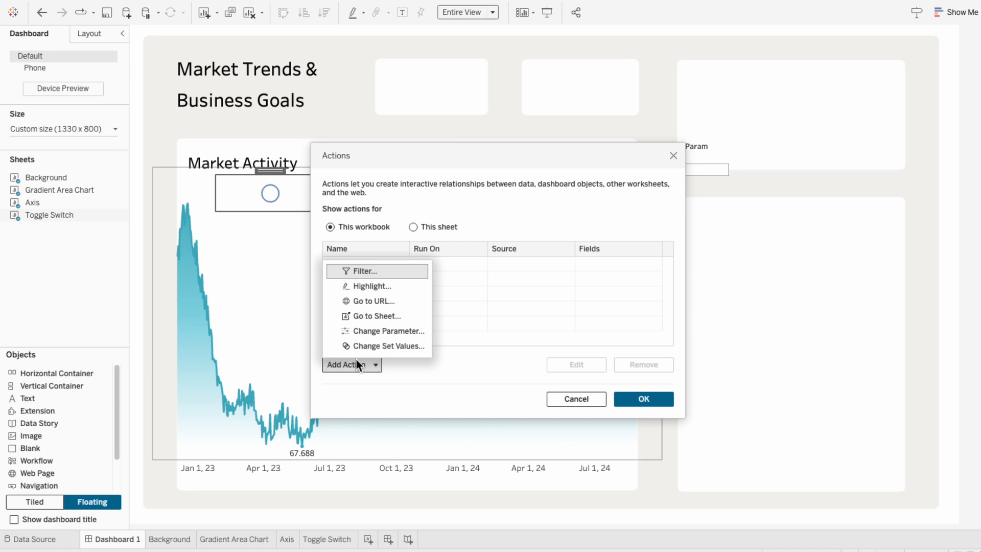
{"action": "left_click", "coordinate": [360, 330]}
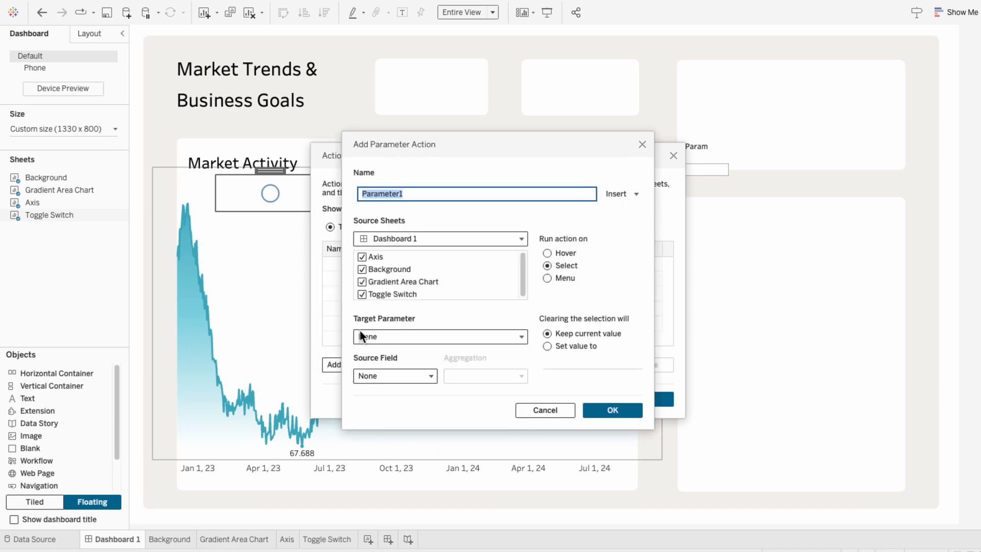
{"action": "type", "text": "Toggle Param"}
{"action": "left_click", "coordinate": [362, 259]}
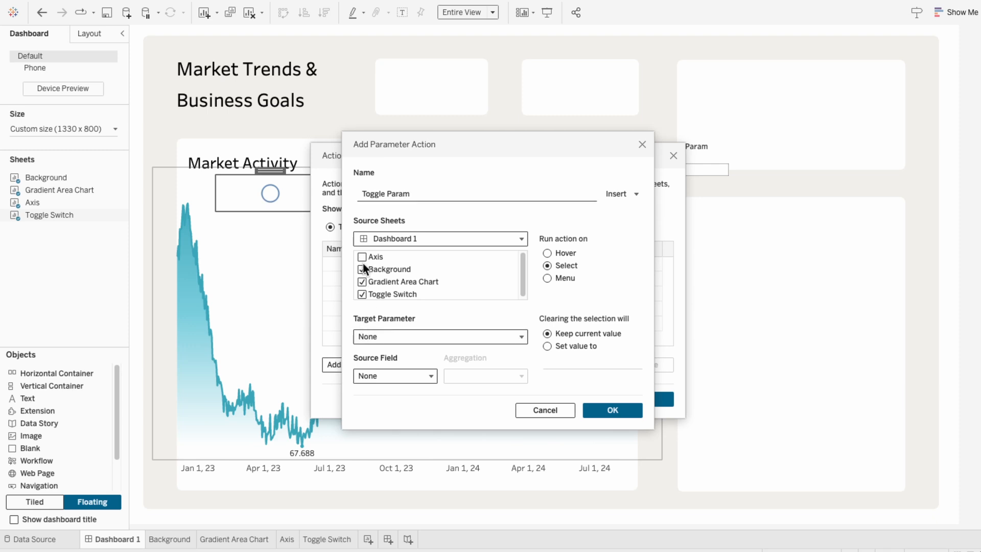
{"action": "left_click", "coordinate": [362, 281]}
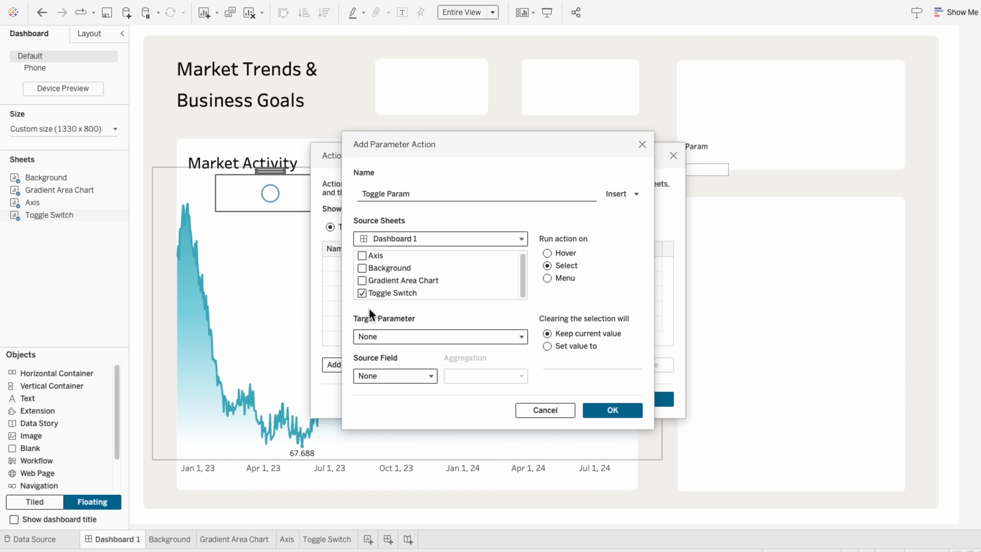
- Set the action's target parameter to Toggle Param and source field to Toggle - Name for Param, then confirm both dialogs
{"action": "left_click", "coordinate": [379, 332]}
{"action": "left_click", "coordinate": [390, 370]}
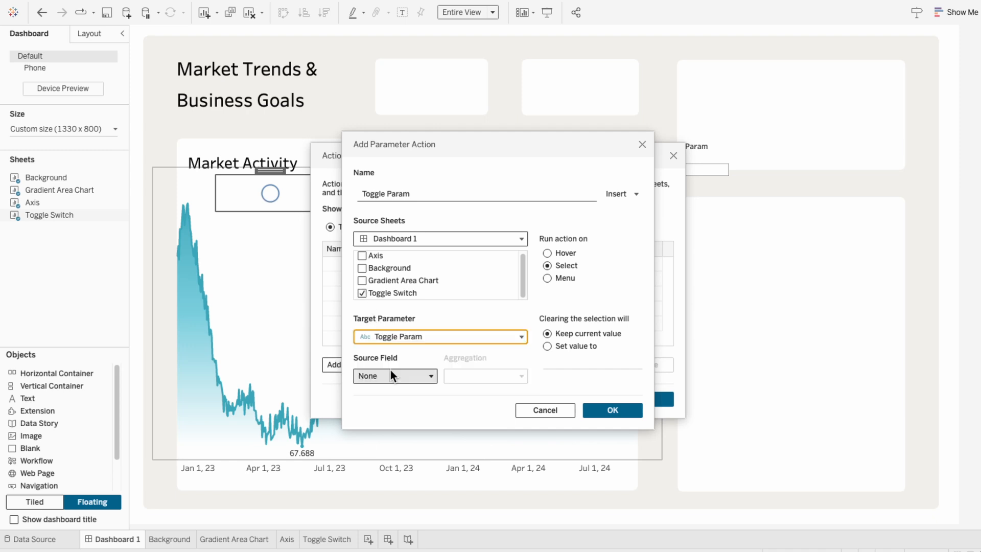
{"action": "left_click", "coordinate": [391, 375]}
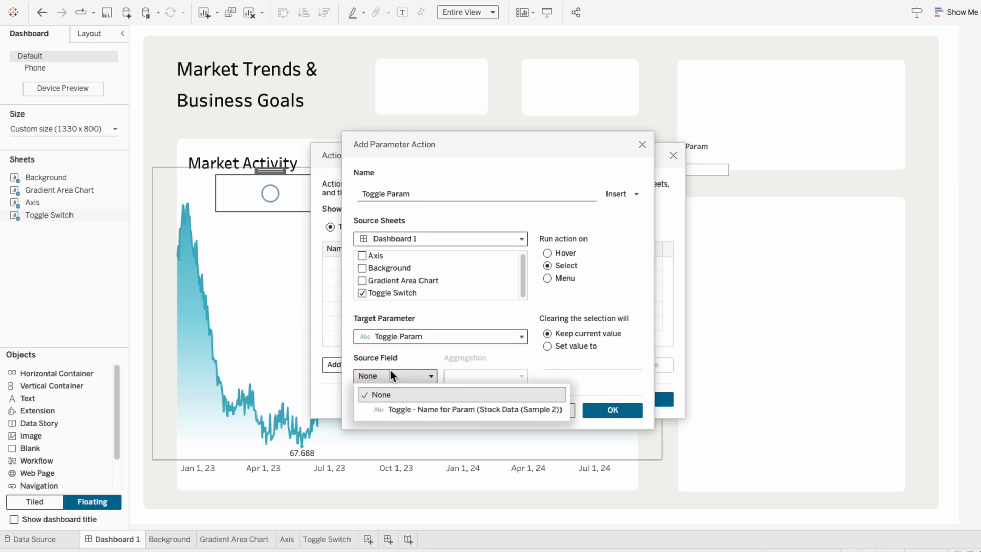
{"action": "left_click", "coordinate": [409, 409]}
{"action": "left_click", "coordinate": [600, 408]}
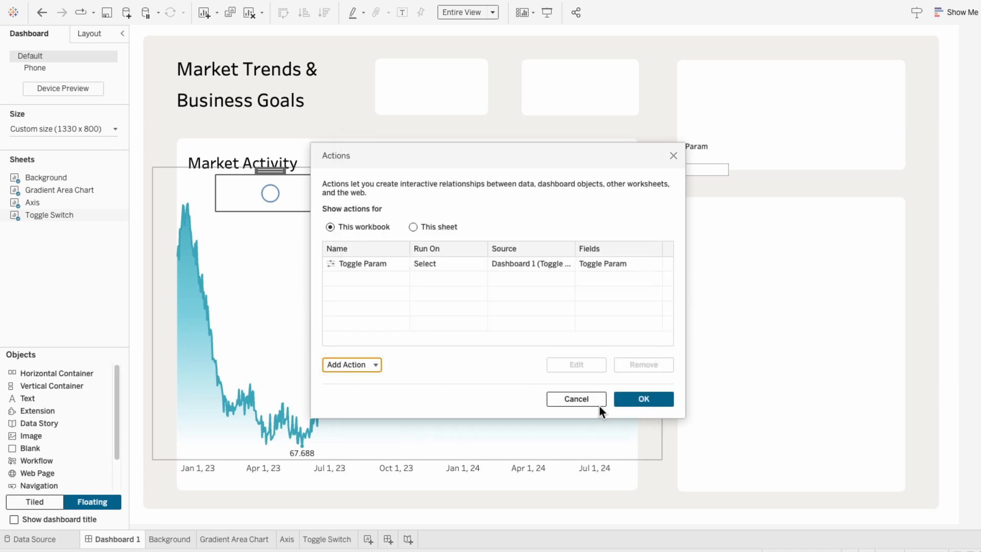
{"action": "left_click", "coordinate": [635, 400]}
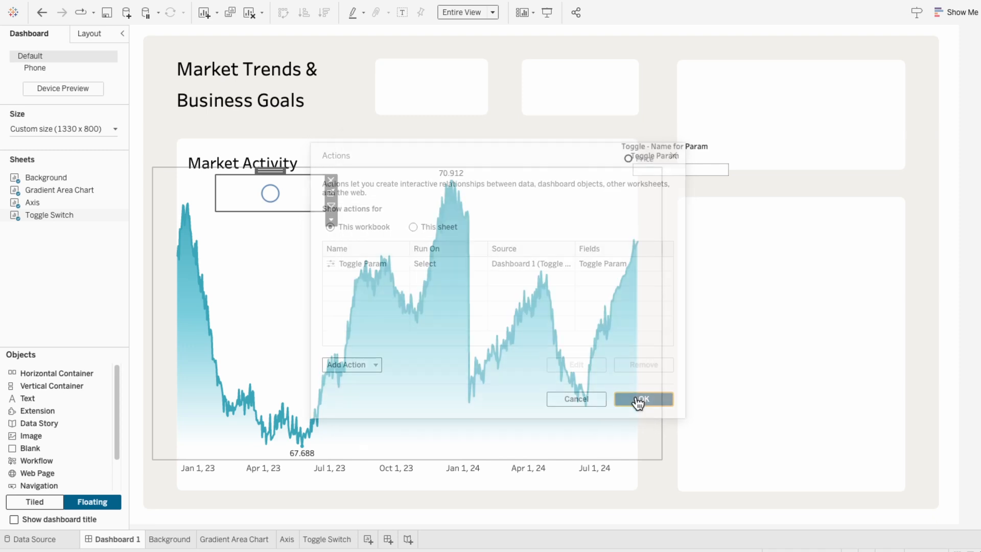
- Test the toggle by selecting its shape repeatedly on the dashboard
{"action": "left_click", "coordinate": [266, 194]}
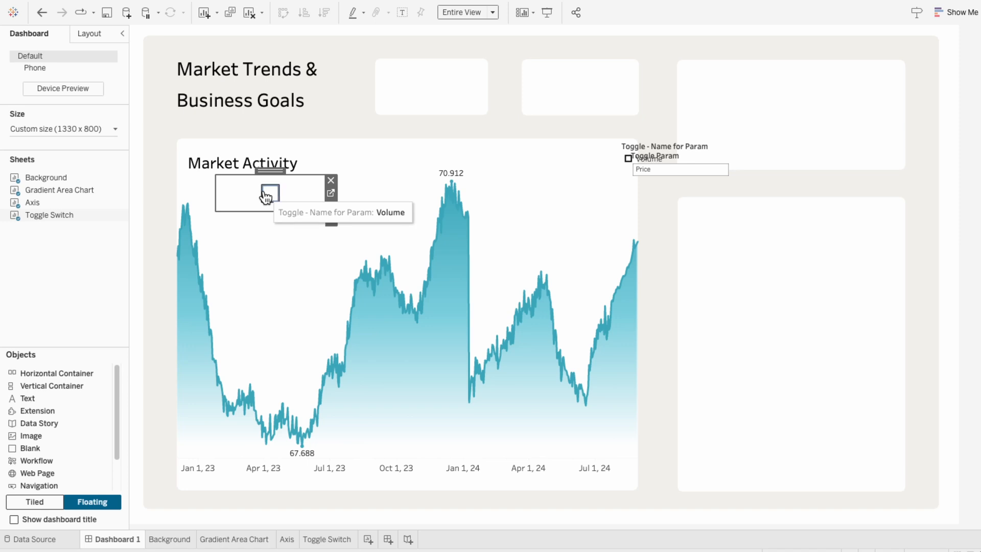
{"action": "left_click", "coordinate": [266, 194]}
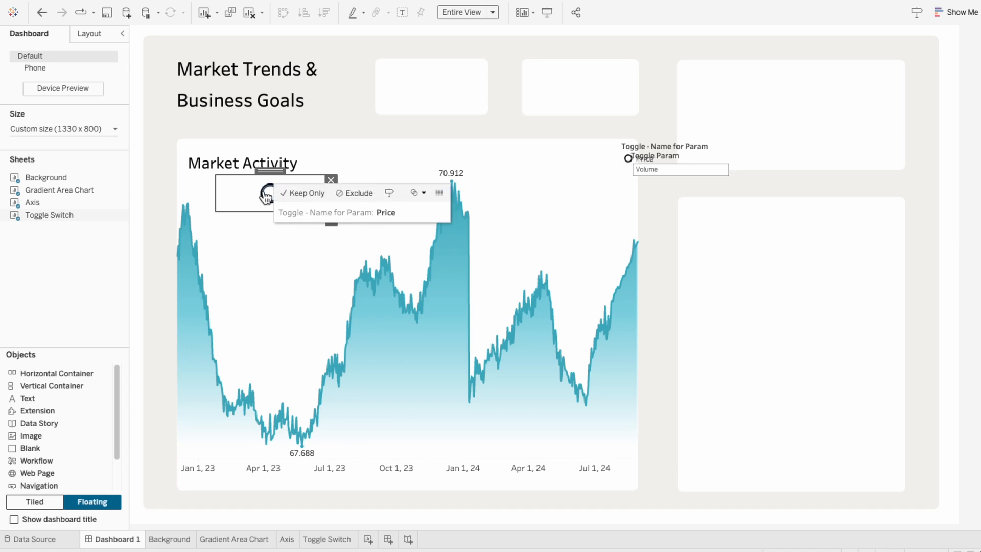
{"action": "left_click", "coordinate": [266, 194]}
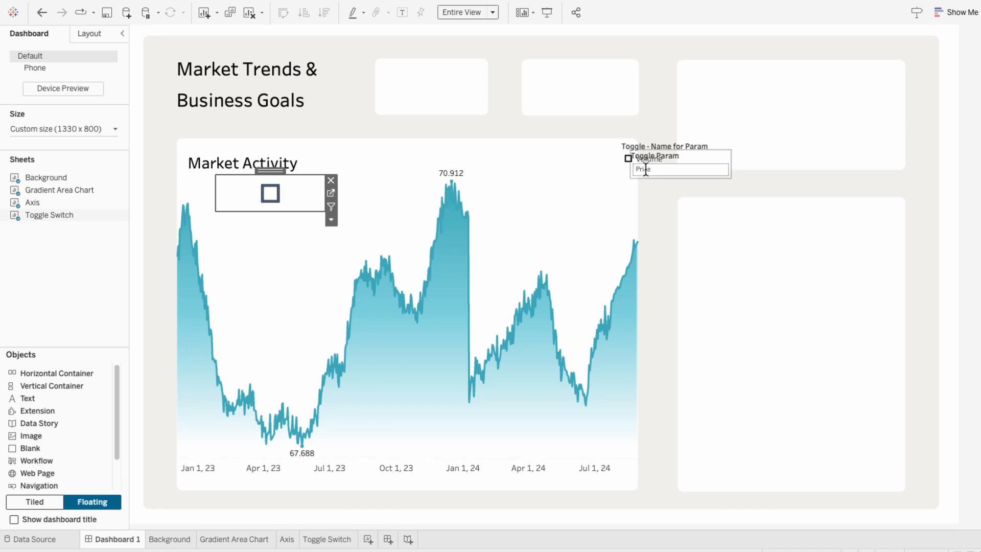
- Move the Toggle - Name for Param shape legend above the chart and assign Volume the teal toggle image from the Filter Images palette
{"action": "left_click", "coordinate": [710, 153]}
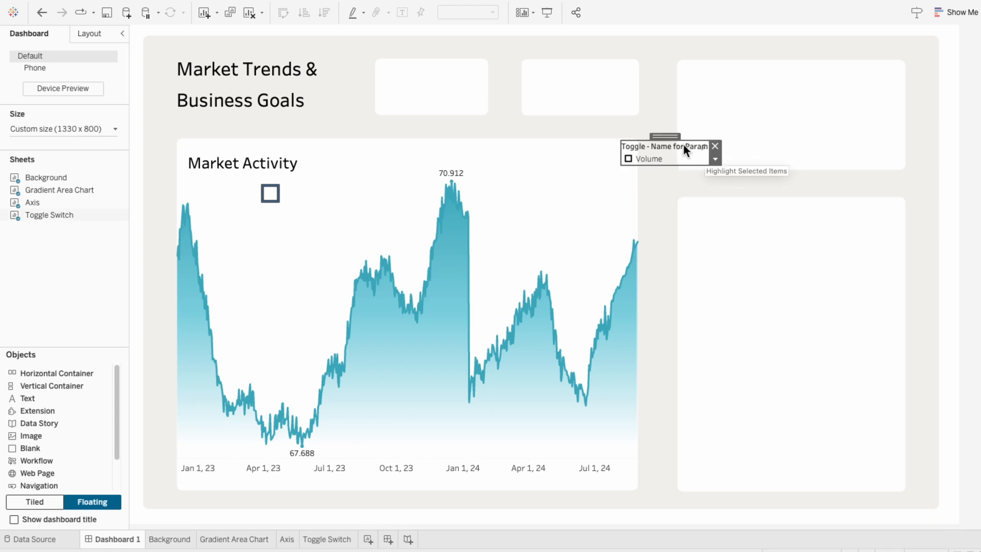
{"action": "left_click_drag", "start_coordinate": [671, 138], "coordinate": [381, 127]}
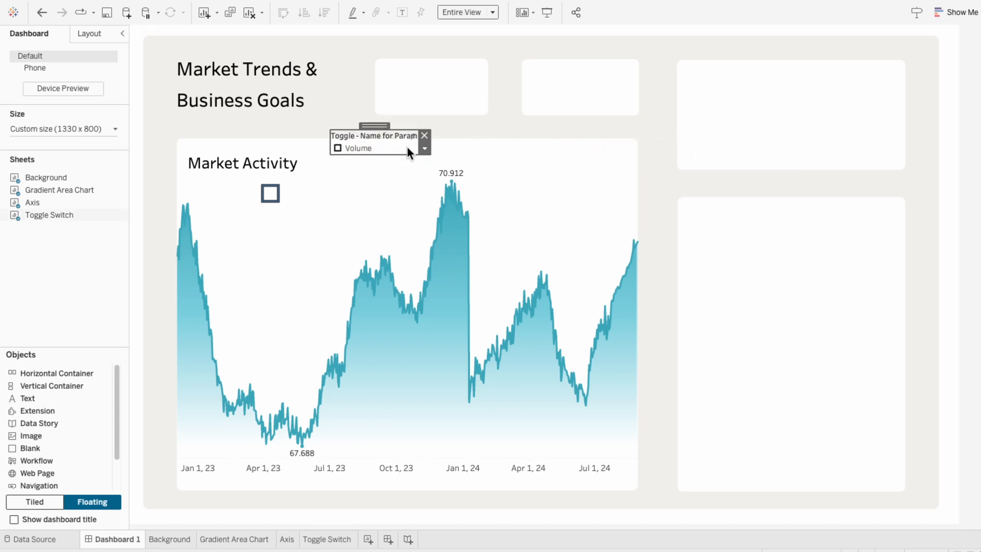
{"action": "left_click", "coordinate": [426, 150]}
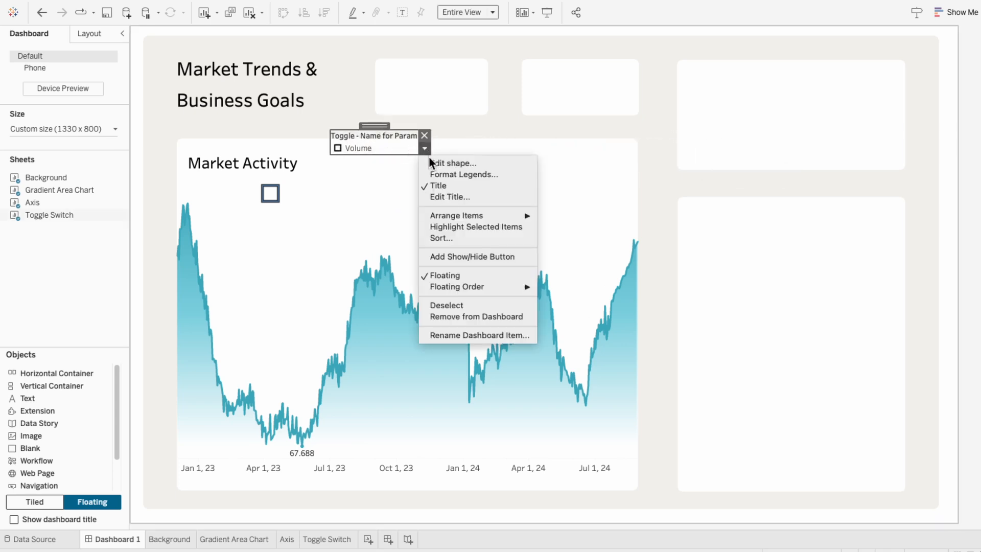
{"action": "left_click", "coordinate": [430, 162]}
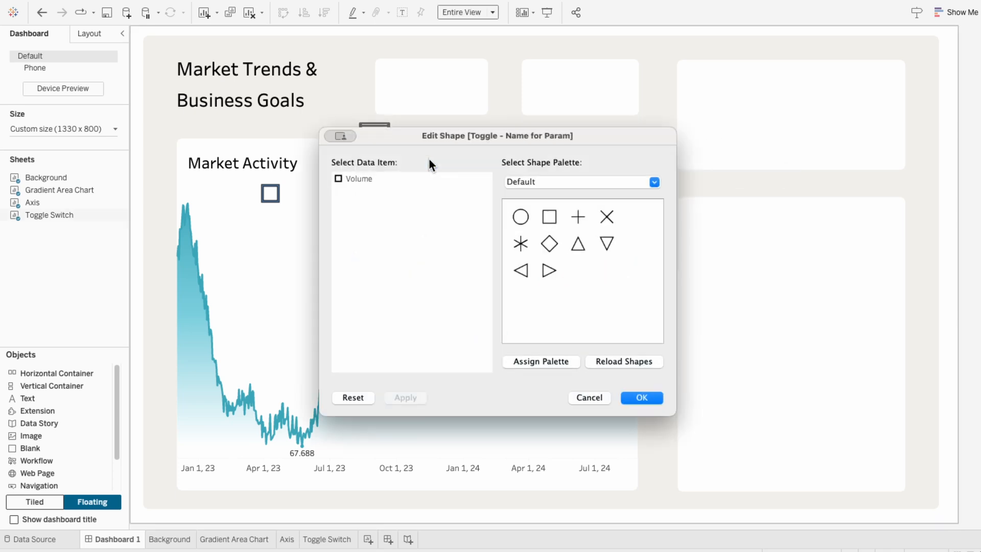
{"action": "left_click", "coordinate": [543, 183]}
{"action": "left_click", "coordinate": [544, 248]}
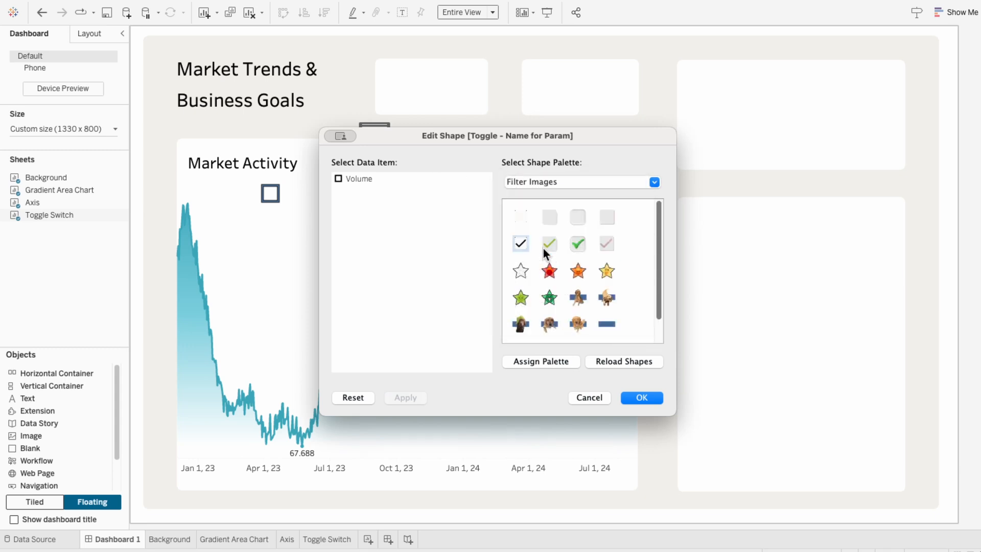
{"action": "scroll", "coordinate": [546, 278], "scroll_direction": "down", "scroll_amount": 1}
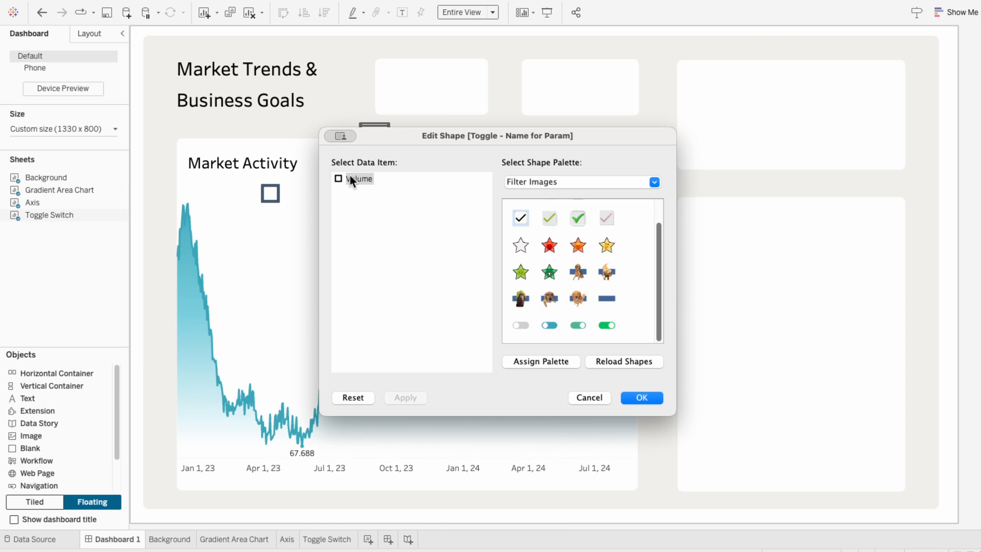
{"action": "left_click", "coordinate": [550, 330]}
{"action": "left_click", "coordinate": [642, 398]}
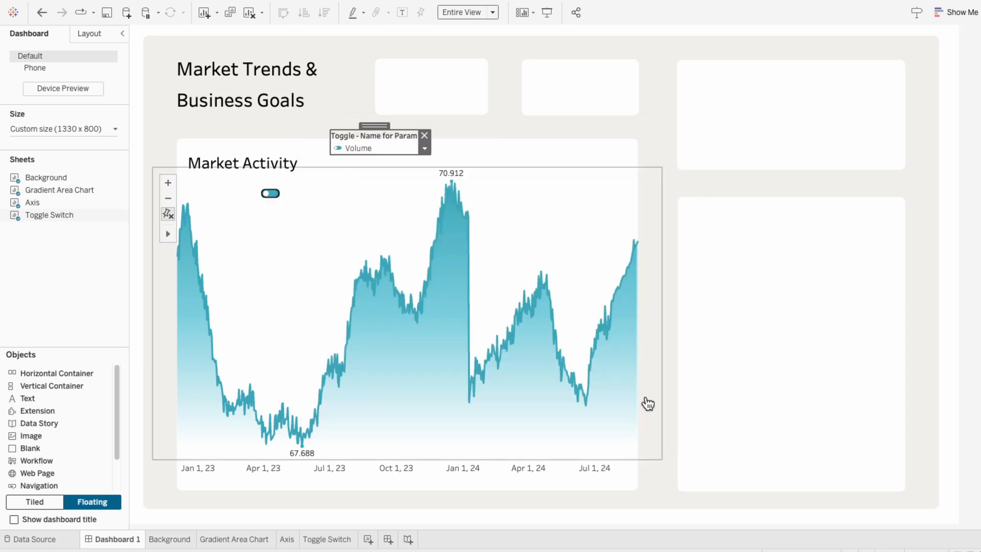
- Switch the toggle to Price and assign Price the green toggle image from the Filter Images palette
{"action": "left_click", "coordinate": [271, 200]}
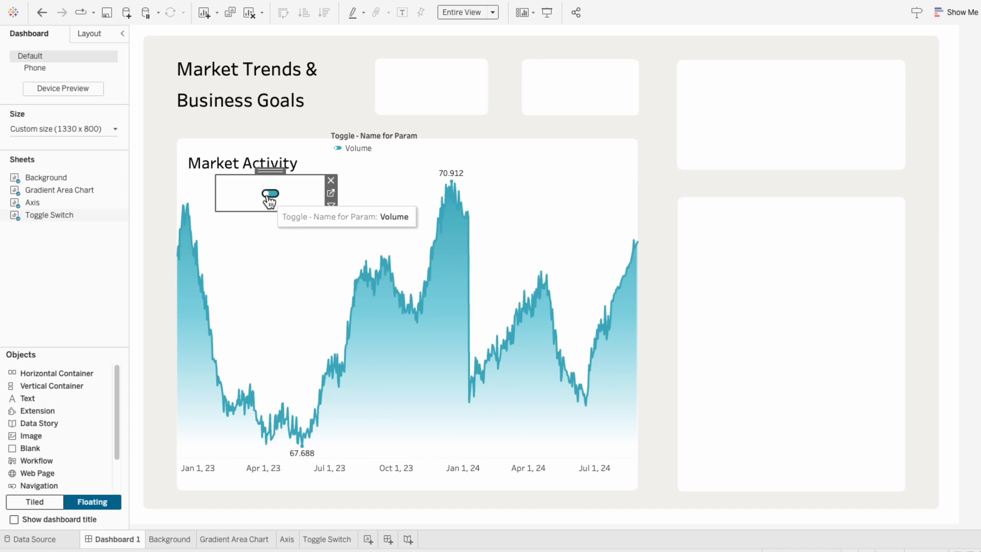
{"action": "left_click", "coordinate": [269, 199]}
{"action": "left_click", "coordinate": [380, 147]}
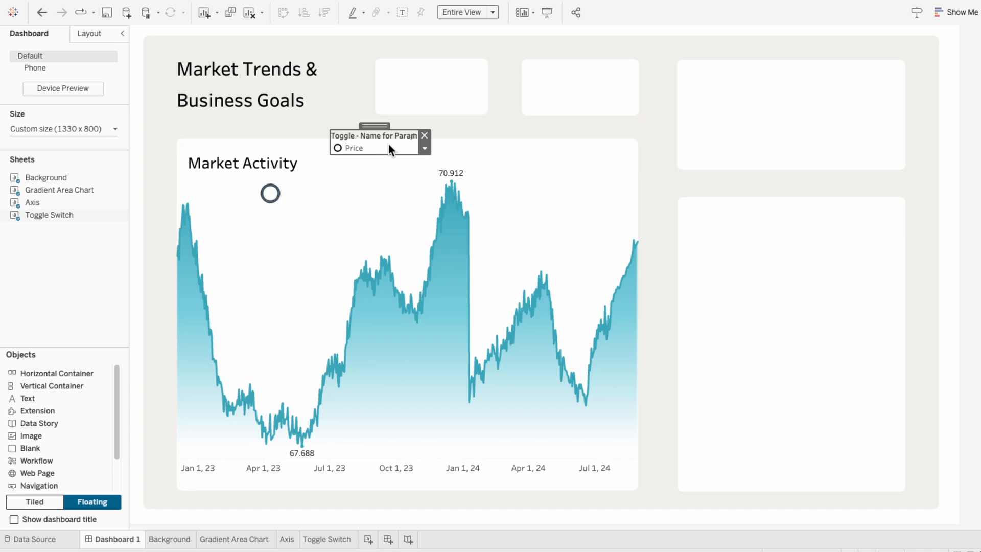
{"action": "left_click", "coordinate": [423, 148]}
{"action": "left_click", "coordinate": [428, 159]}
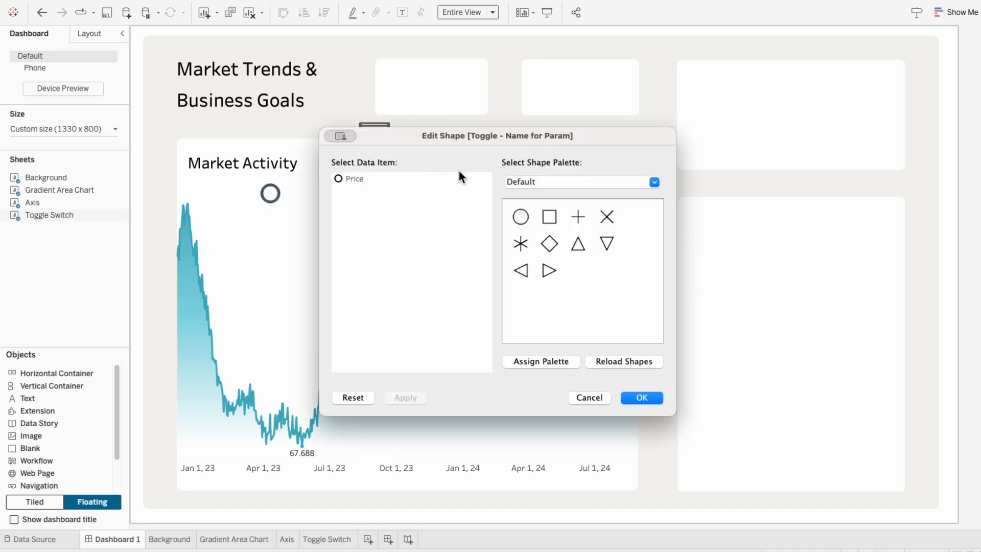
{"action": "left_click", "coordinate": [521, 183]}
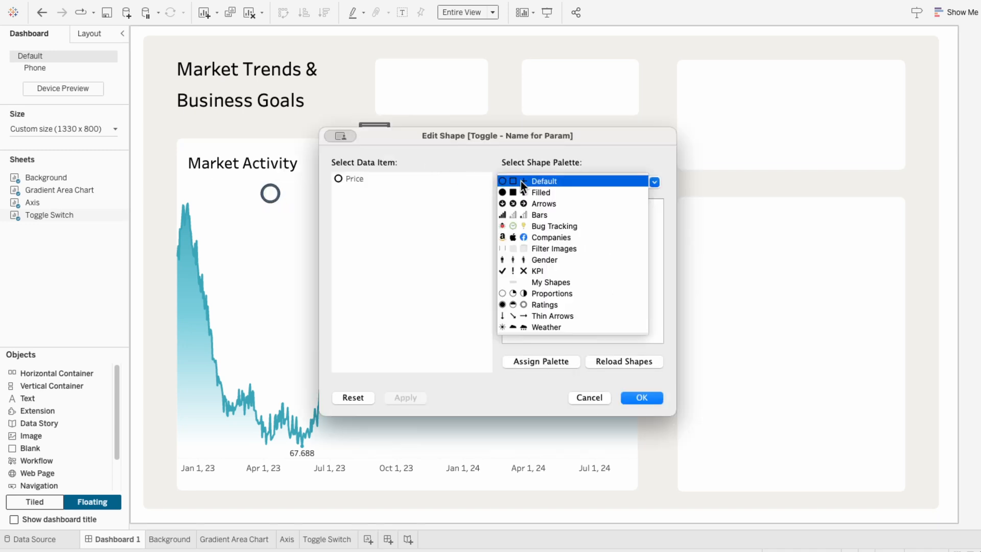
{"action": "left_click", "coordinate": [541, 250]}
{"action": "left_click", "coordinate": [354, 180]}
{"action": "scroll", "coordinate": [544, 297], "scroll_direction": "down", "scroll_amount": 1}
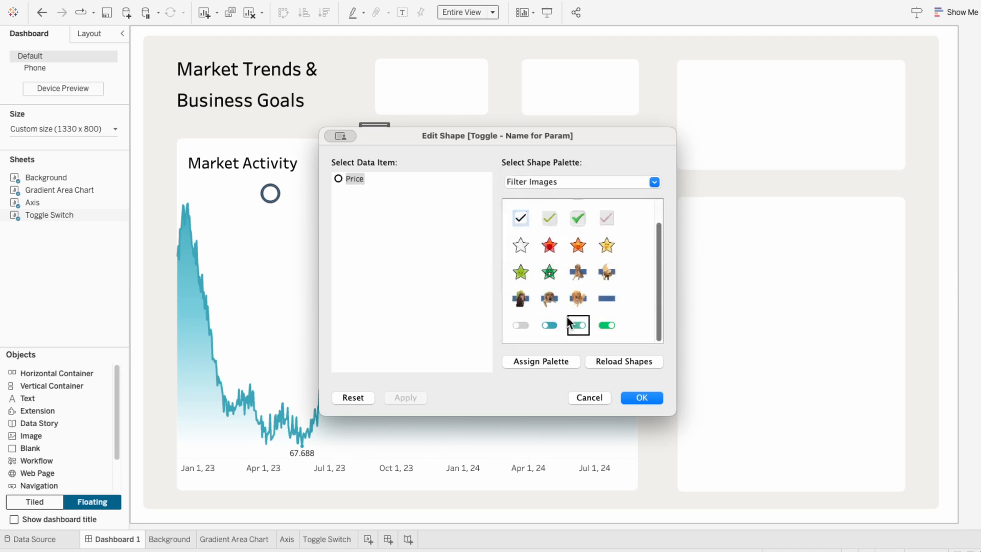
{"action": "left_click", "coordinate": [577, 325]}
{"action": "left_click", "coordinate": [642, 395]}
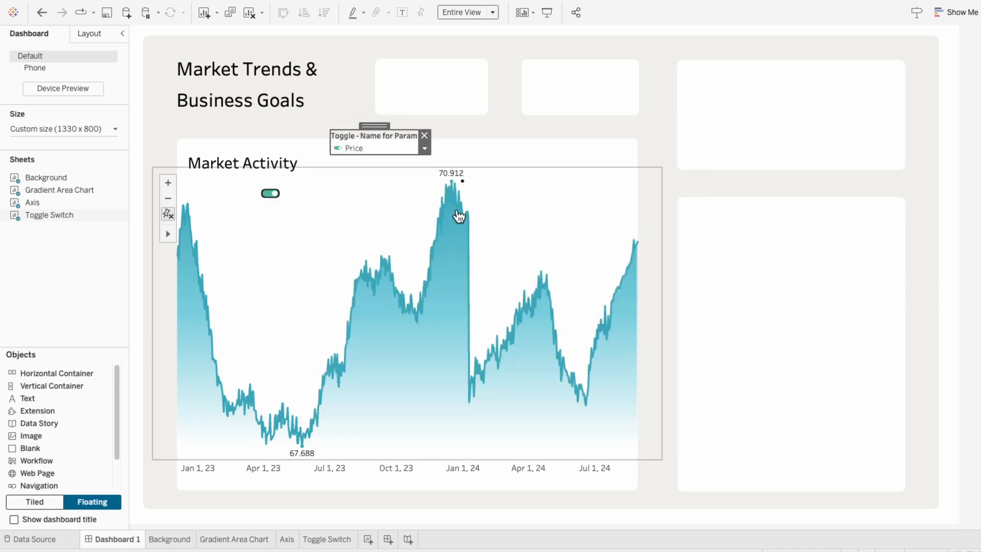
- Test the toggle switch on the dashboard by selecting it repeatedly
{"action": "left_click", "coordinate": [270, 194]}
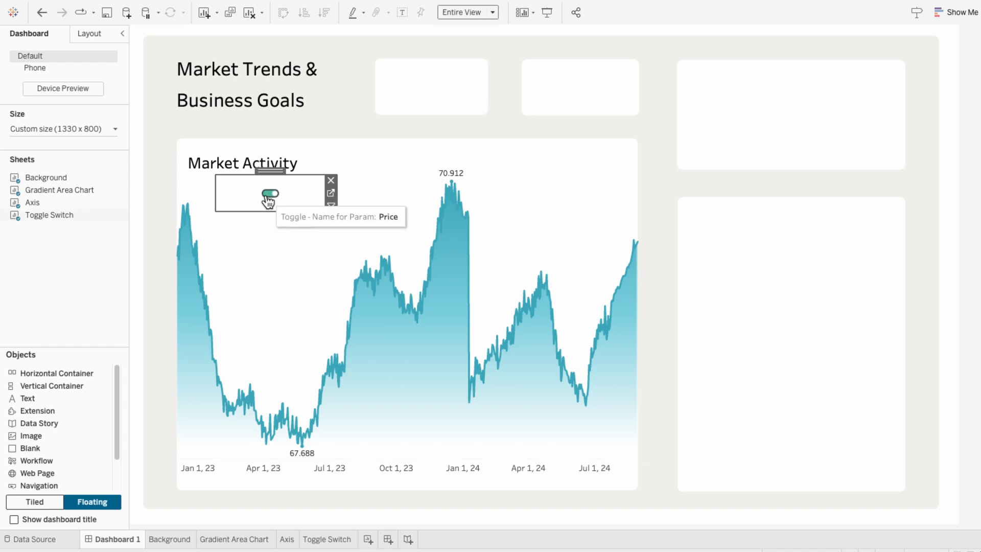
{"action": "left_click", "coordinate": [269, 197]}
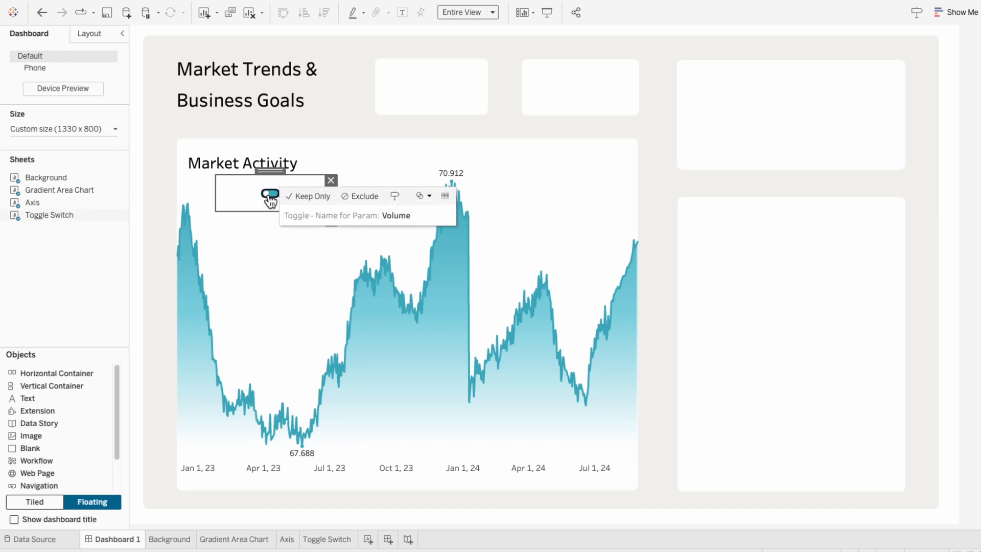
{"action": "left_click", "coordinate": [269, 197]}
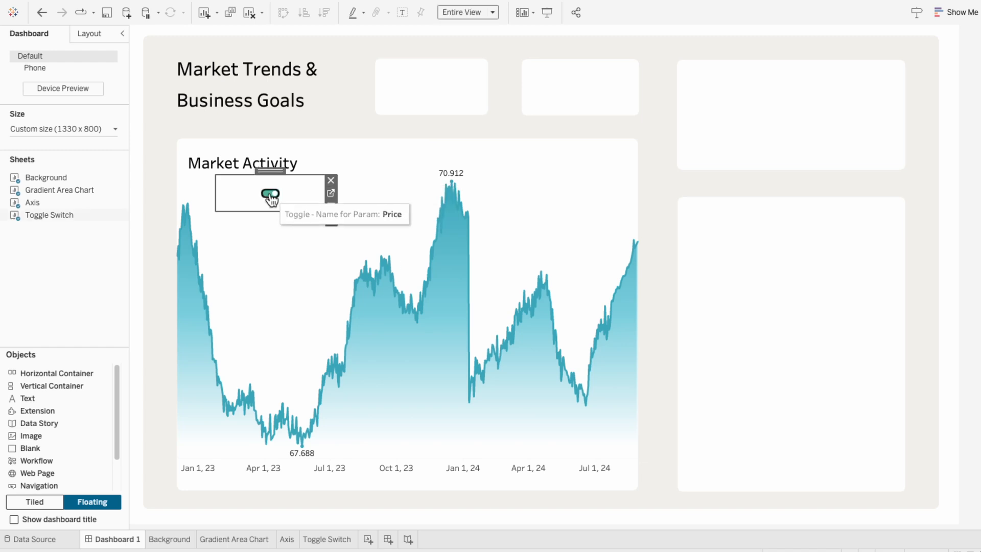
- On the Gradient Area Chart sheet, replace the Pivot Field Names filter with a Toggle - Select? filter kept to True
{"action": "left_click", "coordinate": [251, 540]}
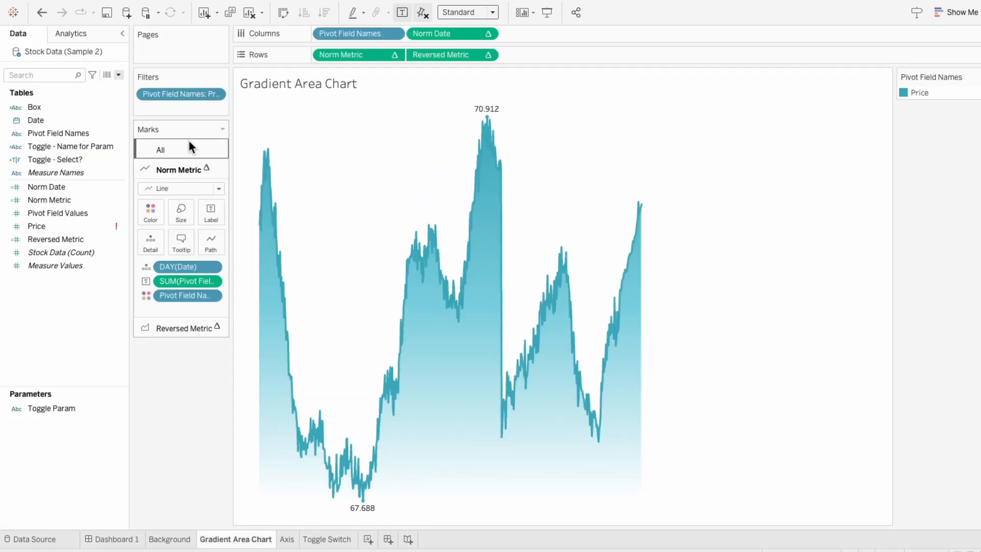
{"action": "right_click", "coordinate": [185, 95]}
{"action": "left_click", "coordinate": [215, 266]}
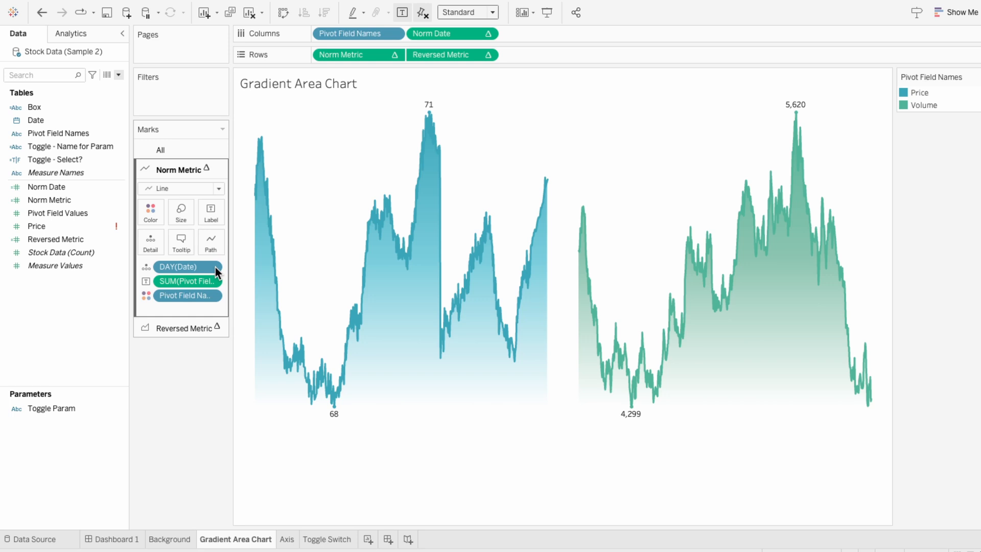
{"action": "left_click_drag", "start_coordinate": [97, 158], "coordinate": [182, 85]}
{"action": "left_click", "coordinate": [383, 182]}
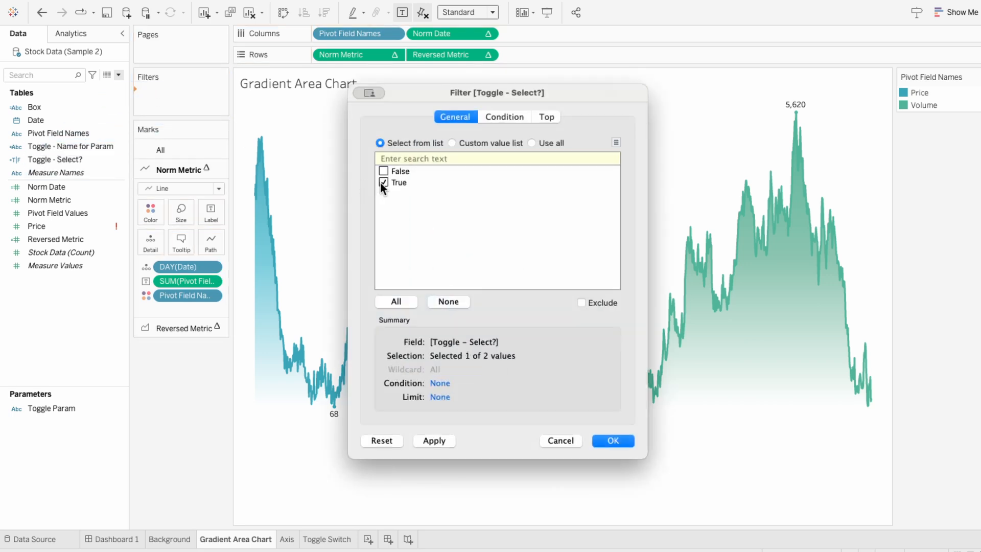
{"action": "left_click", "coordinate": [604, 441]}
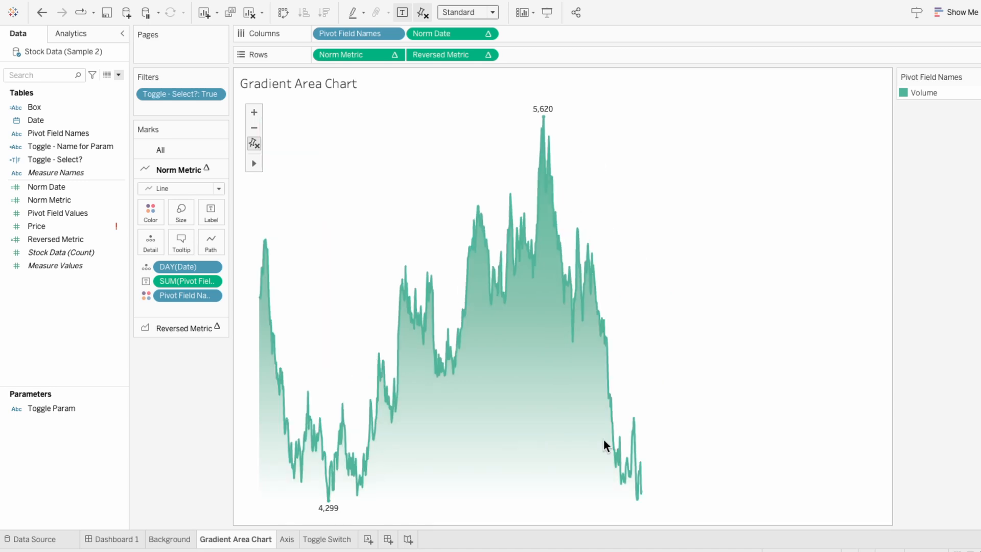
- Test the toggle switch on the dashboard again by selecting it twice
{"action": "left_click", "coordinate": [110, 543]}
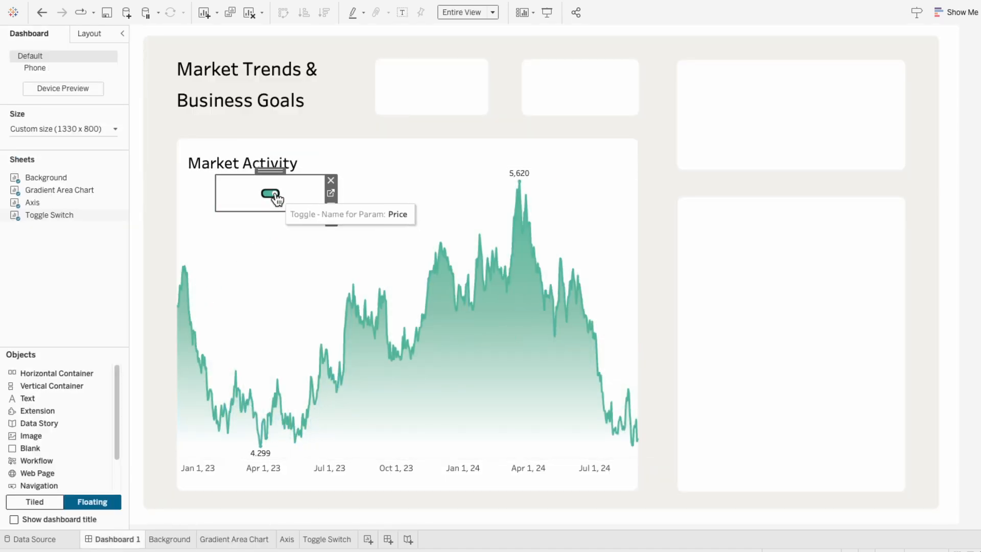
{"action": "left_click", "coordinate": [271, 194]}
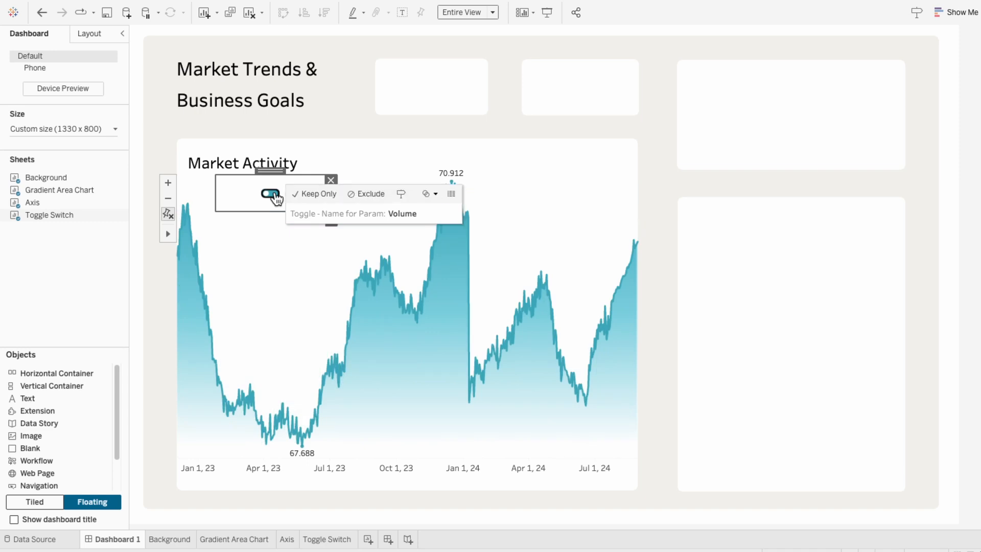
{"action": "left_click", "coordinate": [275, 196]}
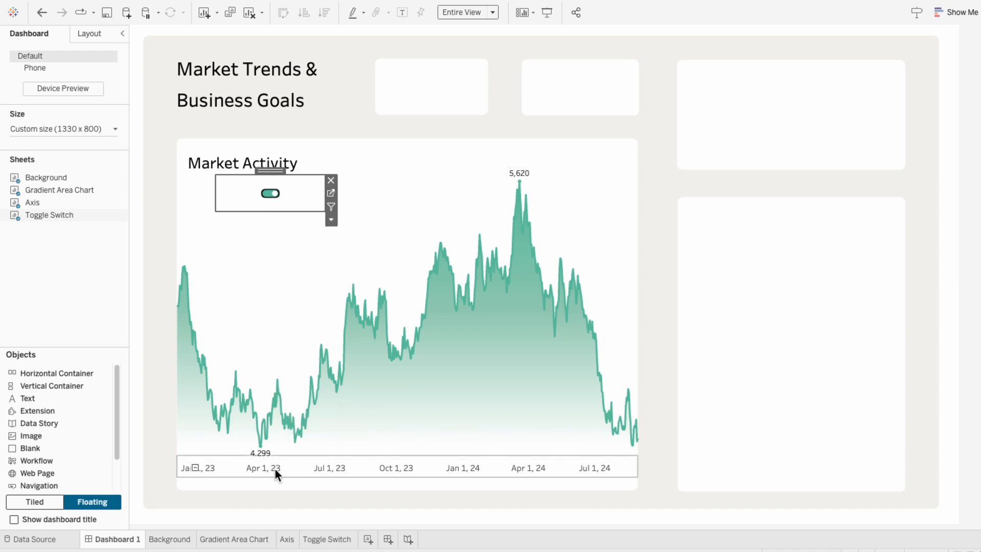
- Enlarge the toggle shape's size on the Toggle Switch sheet
{"action": "left_click", "coordinate": [312, 540]}
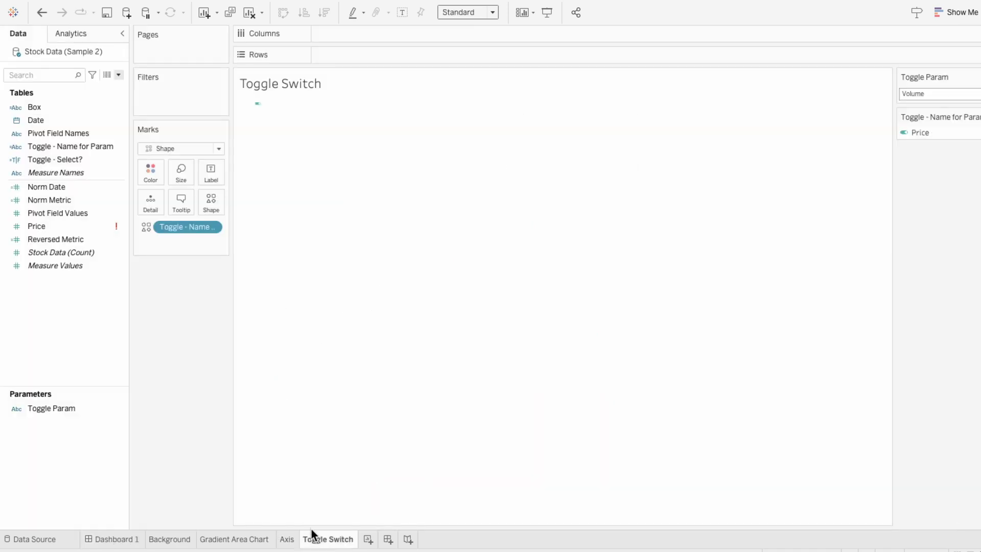
{"action": "left_click", "coordinate": [176, 171]}
{"action": "left_click_drag", "start_coordinate": [219, 197], "coordinate": [241, 204]}
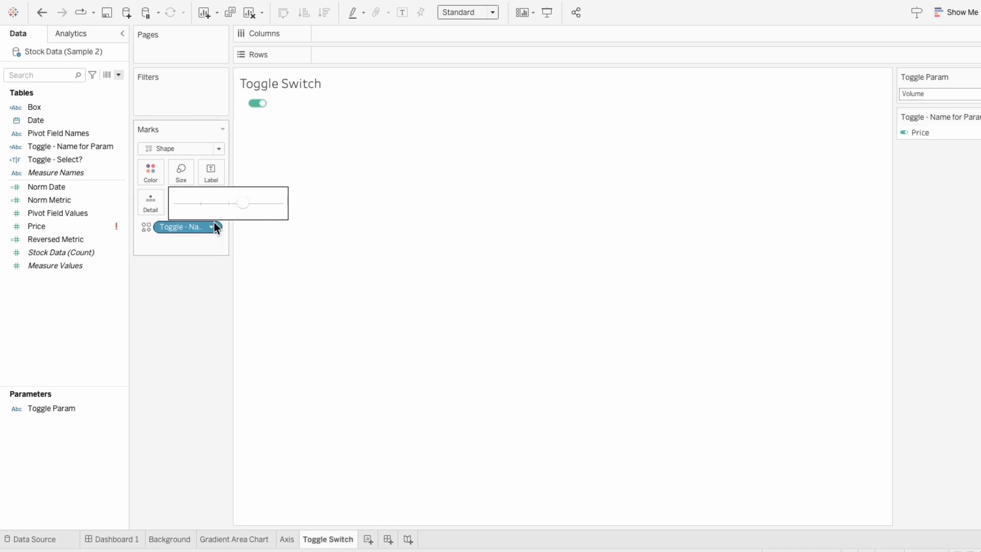
{"action": "left_click", "coordinate": [203, 238]}
- Clear all text from the toggle's tooltip
{"action": "left_click", "coordinate": [184, 211]}
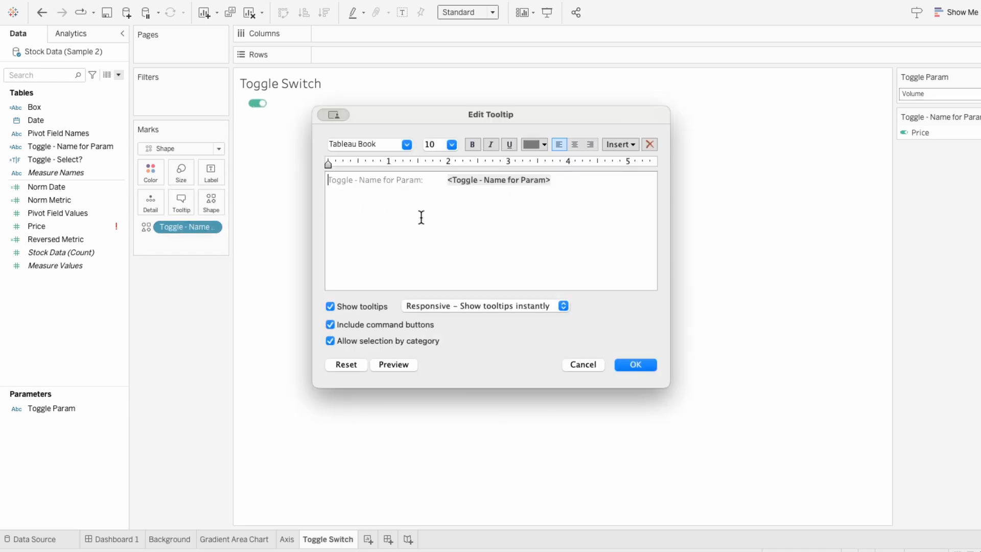
{"action": "left_click_drag", "start_coordinate": [420, 216], "coordinate": [285, 152]}
{"action": "key", "text": "BackSpace"}
{"action": "left_click", "coordinate": [627, 360]}
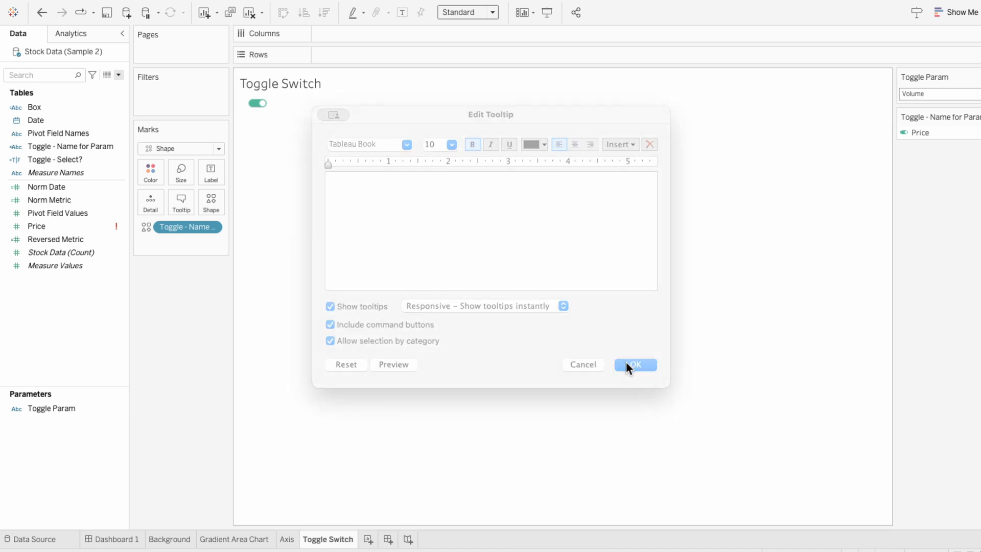
- Reduce the toggle shape's size slightly to fit its dashboard box
{"action": "left_click", "coordinate": [137, 539]}
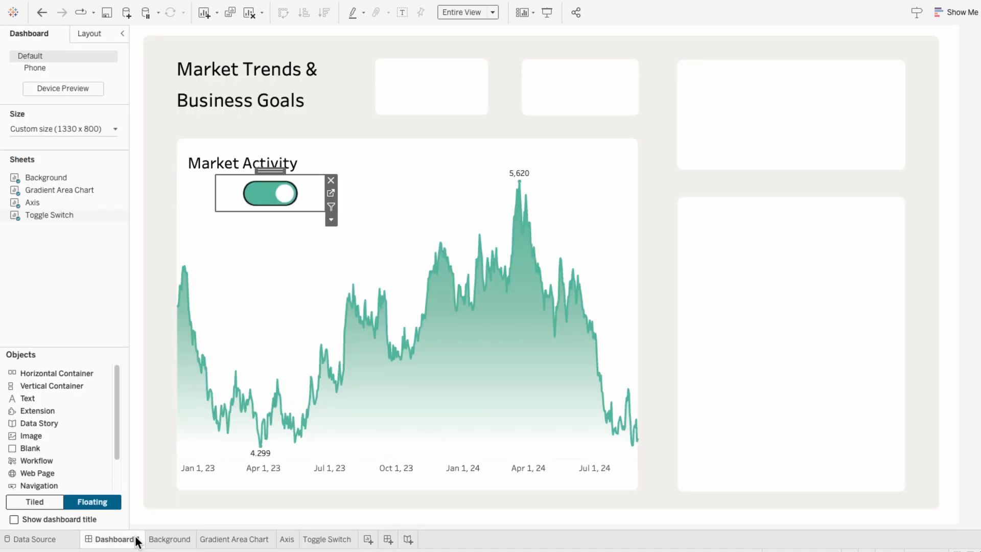
{"action": "left_click", "coordinate": [327, 539]}
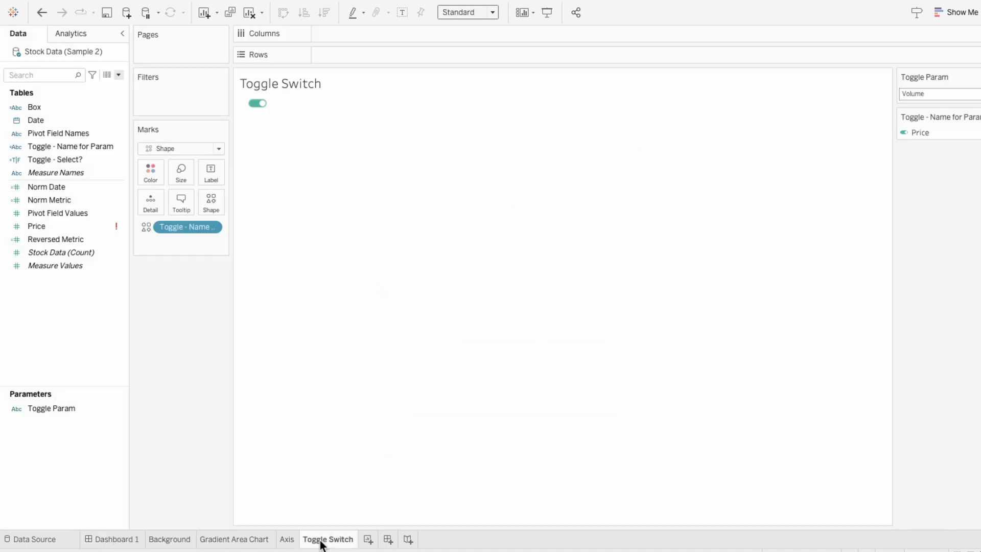
{"action": "left_click", "coordinate": [187, 167]}
{"action": "left_click", "coordinate": [222, 202]}
{"action": "left_click", "coordinate": [228, 203]}
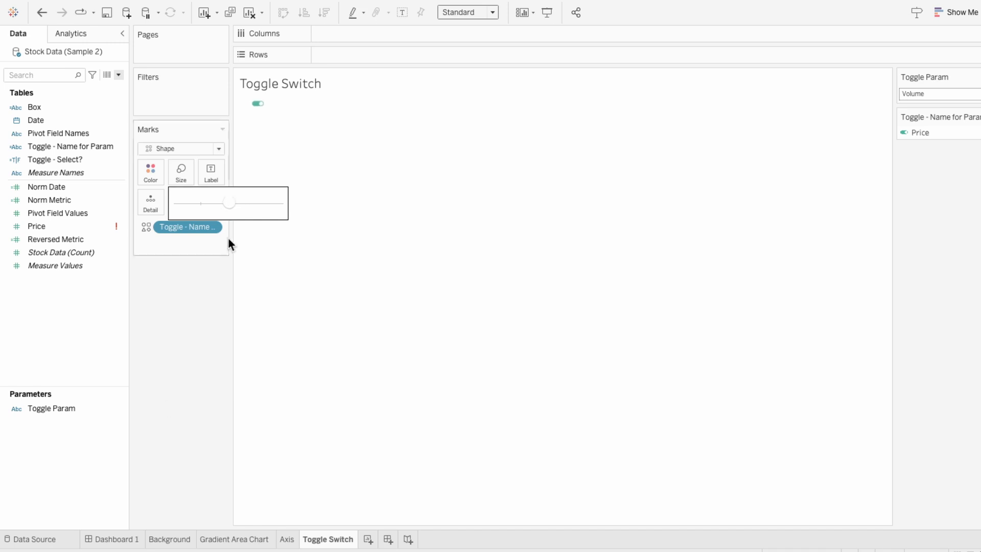
- Shrink the toggle's floating box on the dashboard and nudge it left under the Market Activity title
{"action": "left_click", "coordinate": [116, 531]}
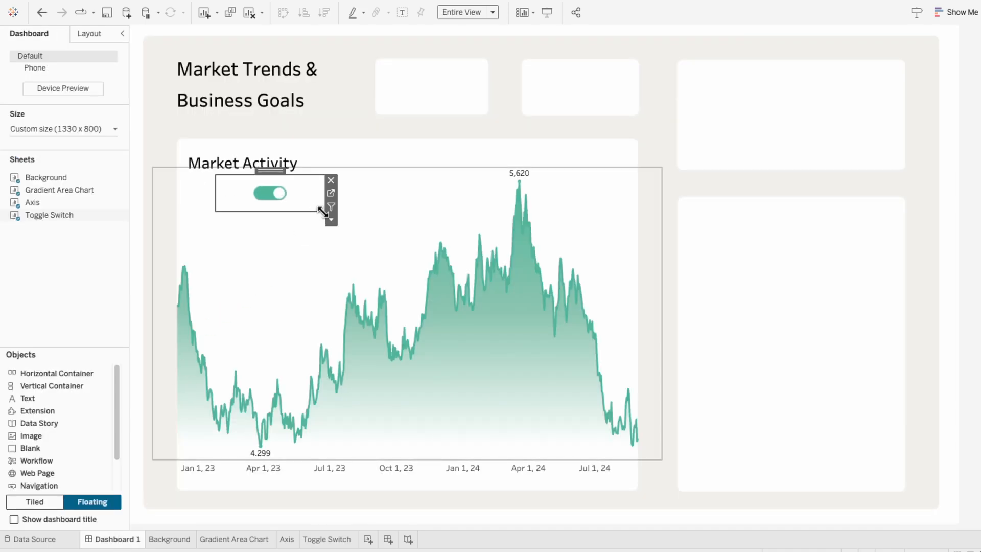
{"action": "left_click_drag", "start_coordinate": [324, 208], "coordinate": [304, 205]}
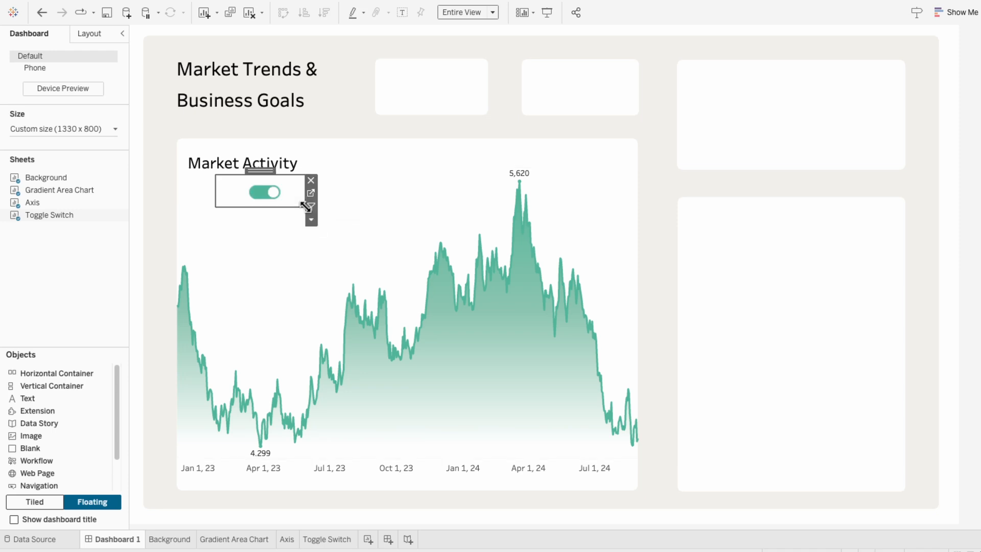
{"action": "left_click_drag", "start_coordinate": [265, 171], "coordinate": [257, 174]}
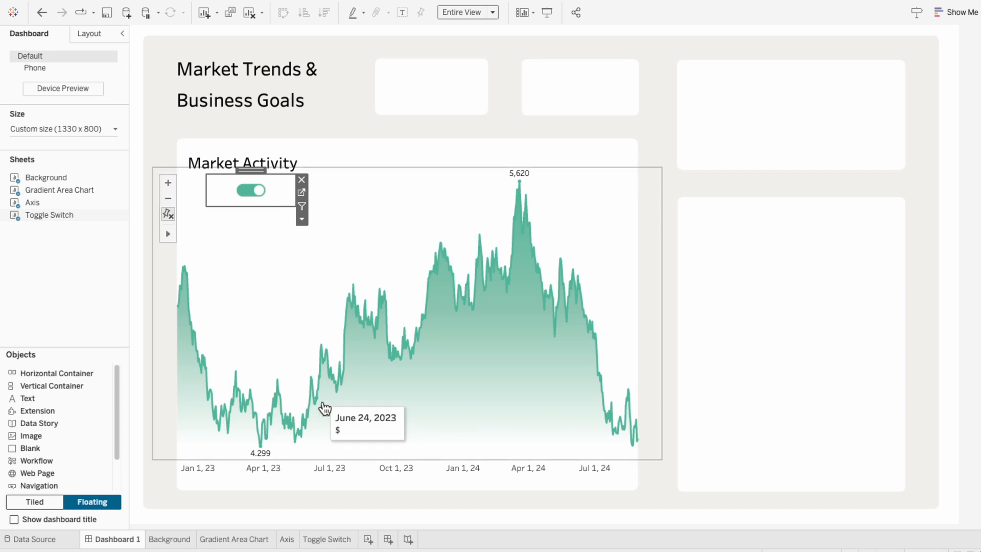
- Create a new worksheet and rename it Switch Labels
{"action": "left_click", "coordinate": [367, 539]}
{"action": "double_click", "coordinate": [366, 540]}
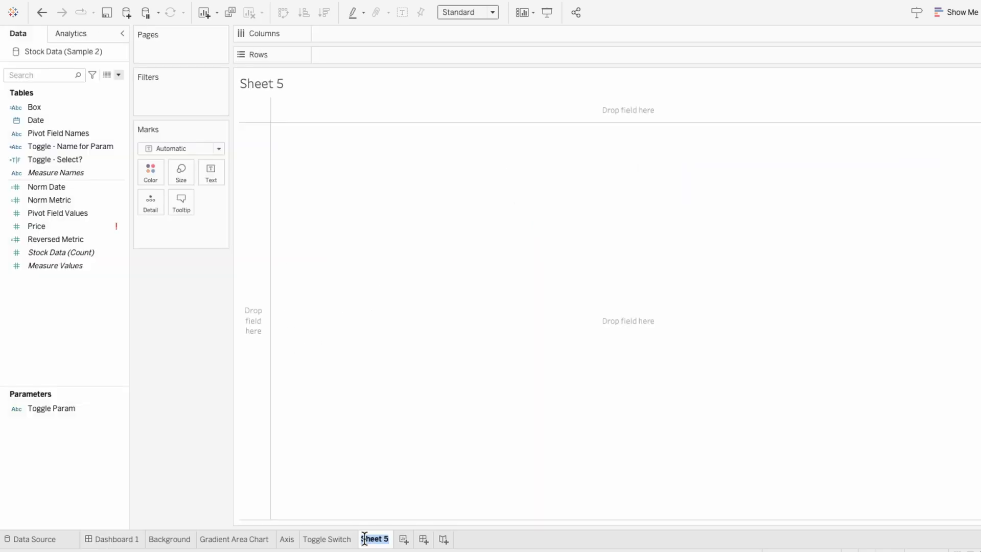
{"action": "type", "text": "Switch Labels"}
{"action": "key", "text": "Return"}
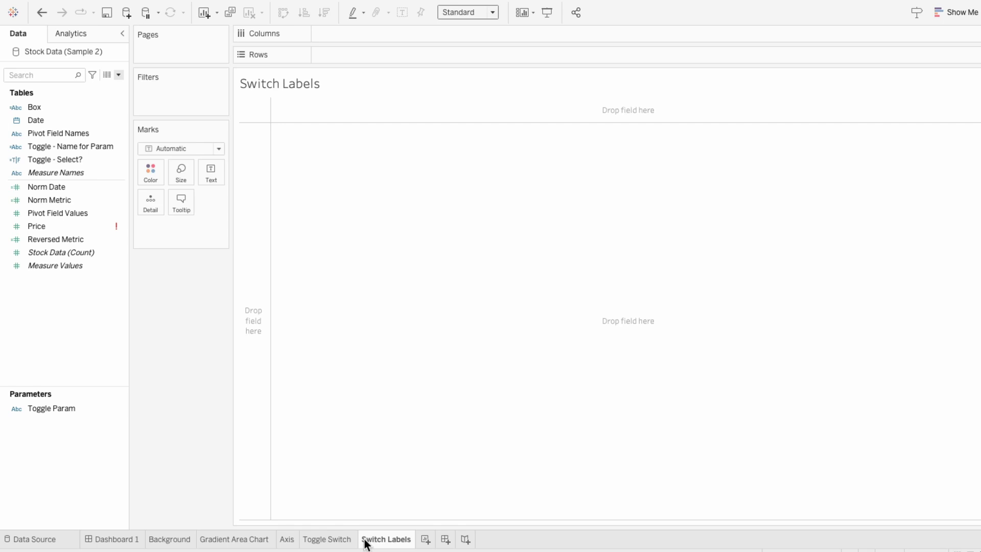
- Place Pivot Field Names on Columns and add it to the marks as text
{"action": "left_click_drag", "start_coordinate": [66, 134], "coordinate": [347, 39]}
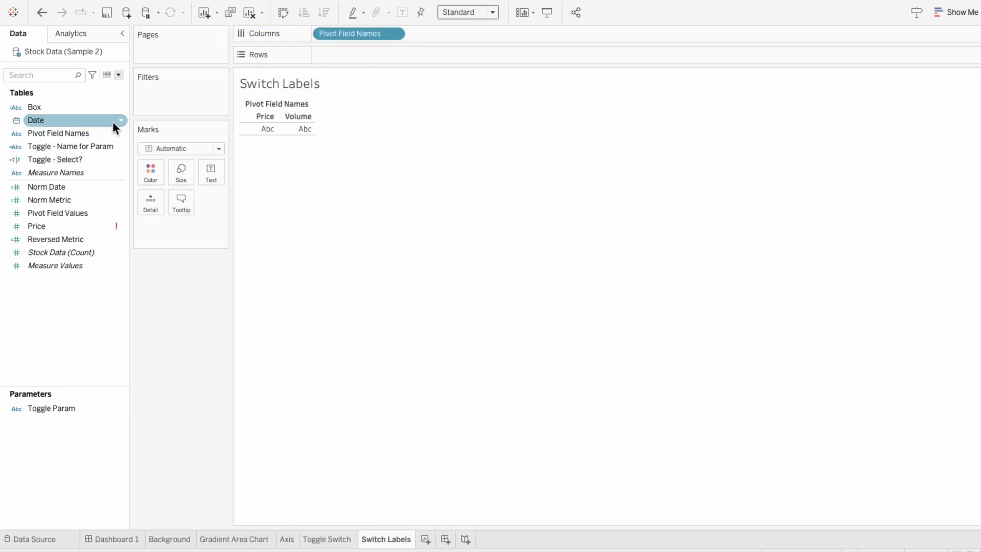
{"action": "left_click_drag", "start_coordinate": [89, 131], "coordinate": [171, 227]}
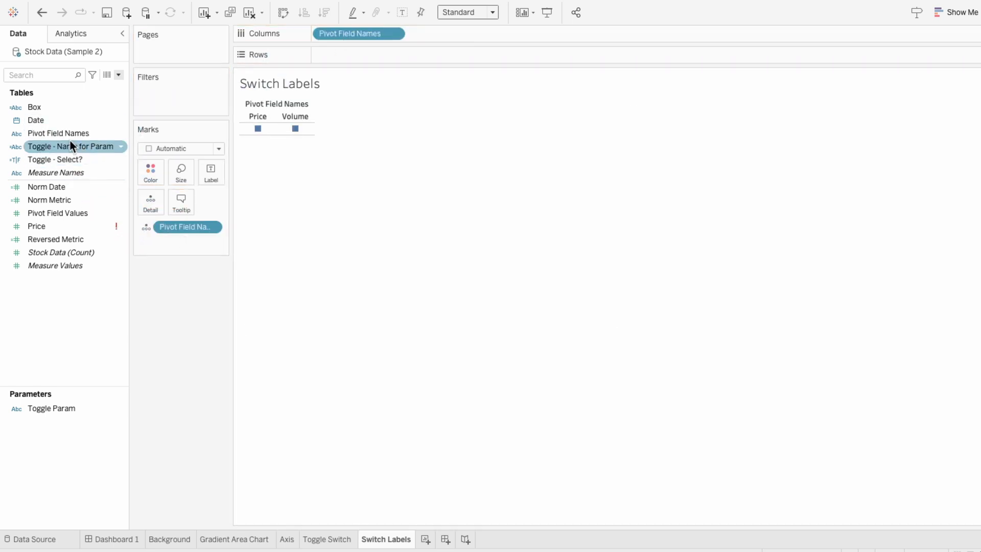
{"action": "left_click_drag", "start_coordinate": [70, 141], "coordinate": [170, 241]}
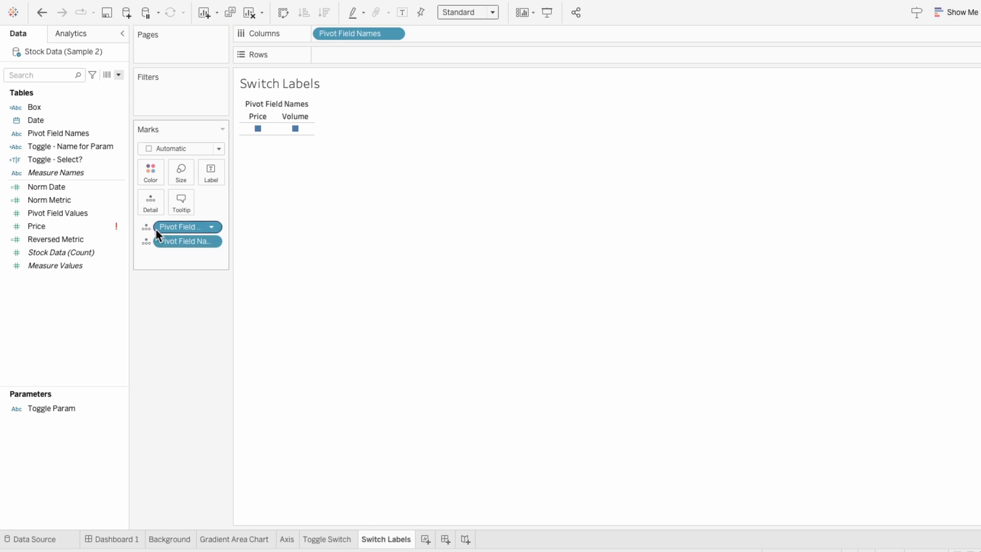
{"action": "left_click", "coordinate": [148, 227]}
{"action": "left_click", "coordinate": [153, 250]}
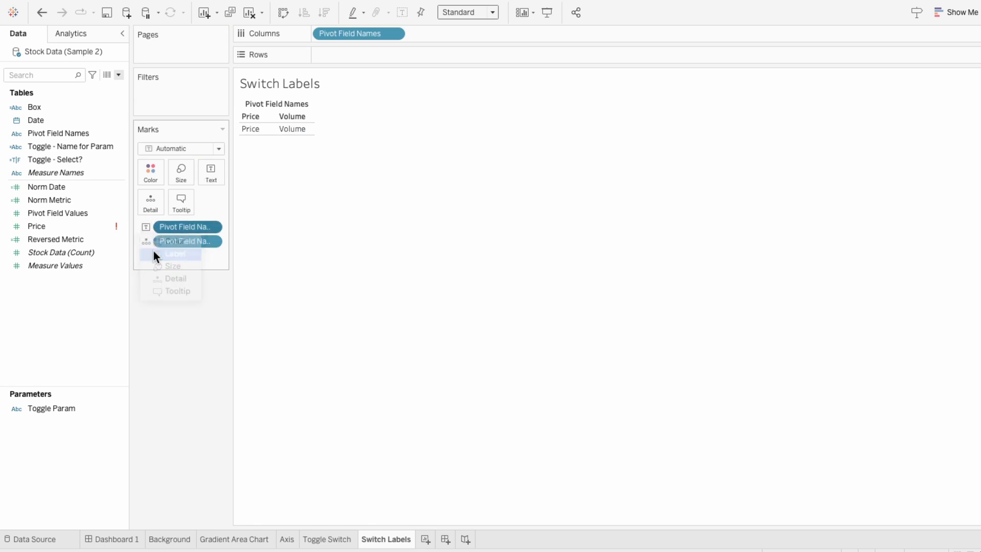
- Put the second Pivot Field Names pill and Toggle - Select? on Color
{"action": "left_click", "coordinate": [146, 242]}
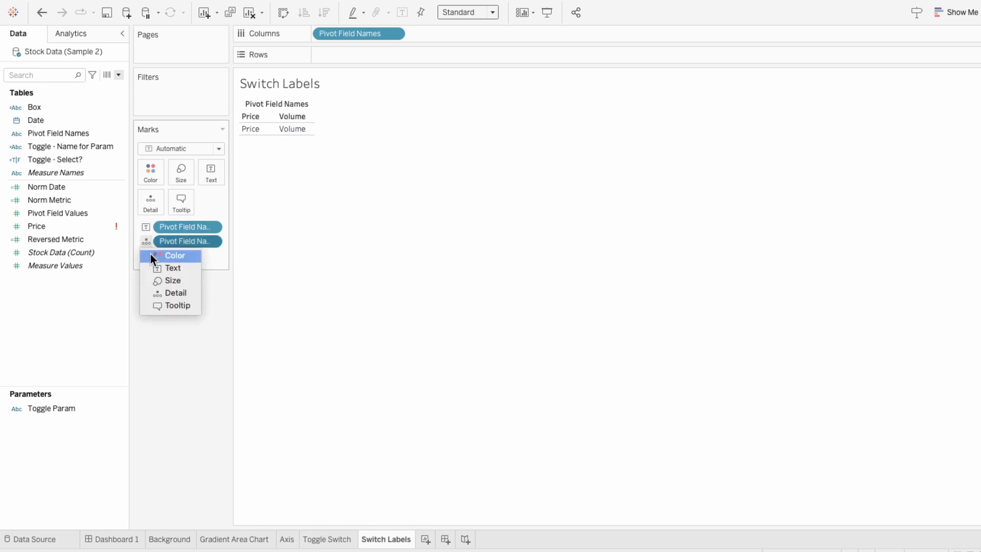
{"action": "left_click", "coordinate": [150, 255]}
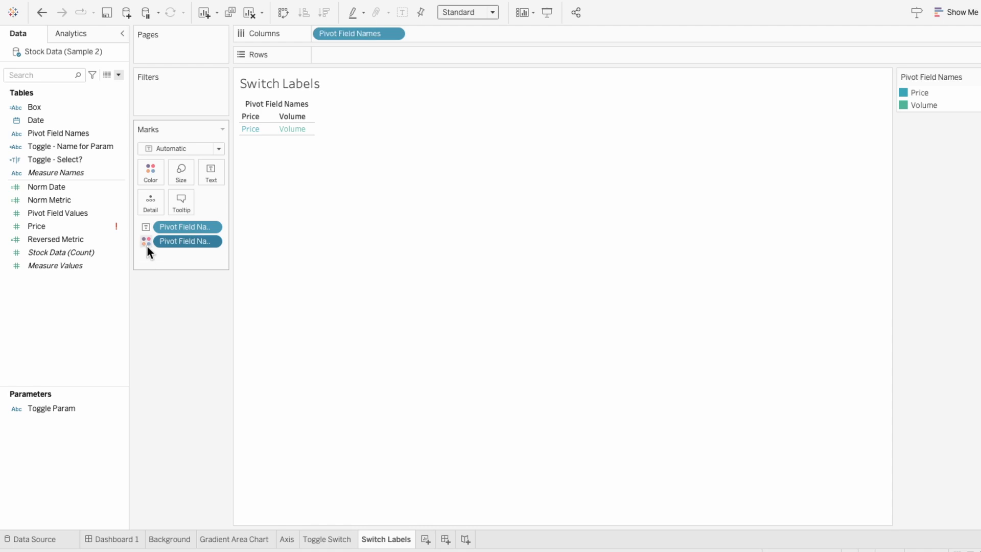
{"action": "left_click_drag", "start_coordinate": [85, 164], "coordinate": [173, 255]}
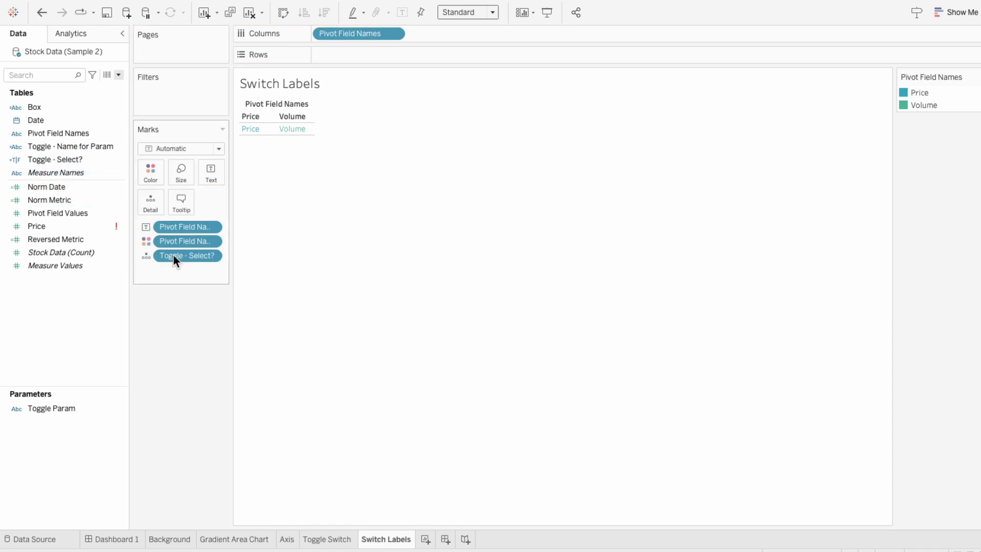
{"action": "left_click", "coordinate": [148, 257]}
{"action": "left_click", "coordinate": [155, 271]}
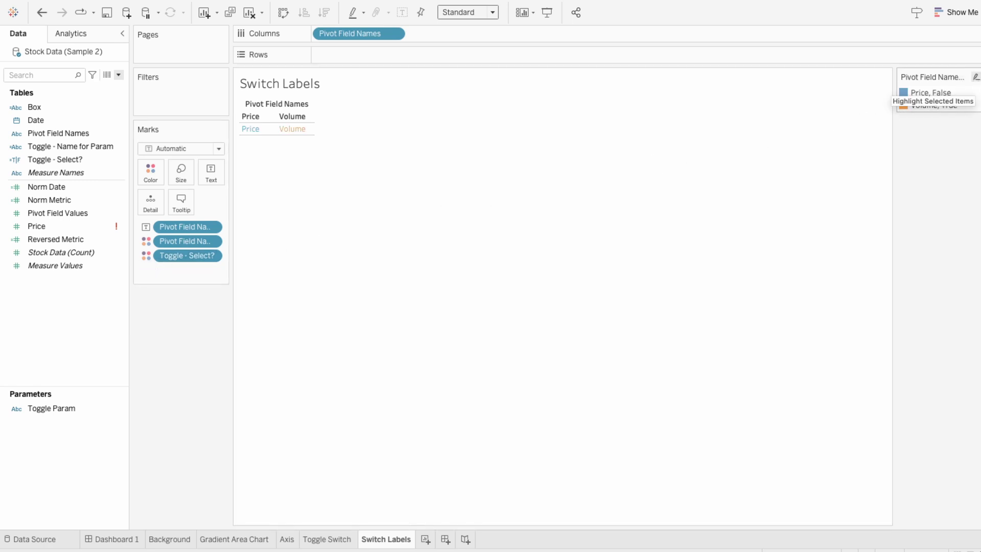
- Edit the label colours: Price, False black from White-Black and Volume, True teal from the UI palette
{"action": "left_click", "coordinate": [975, 77]}
{"action": "left_click", "coordinate": [889, 88]}
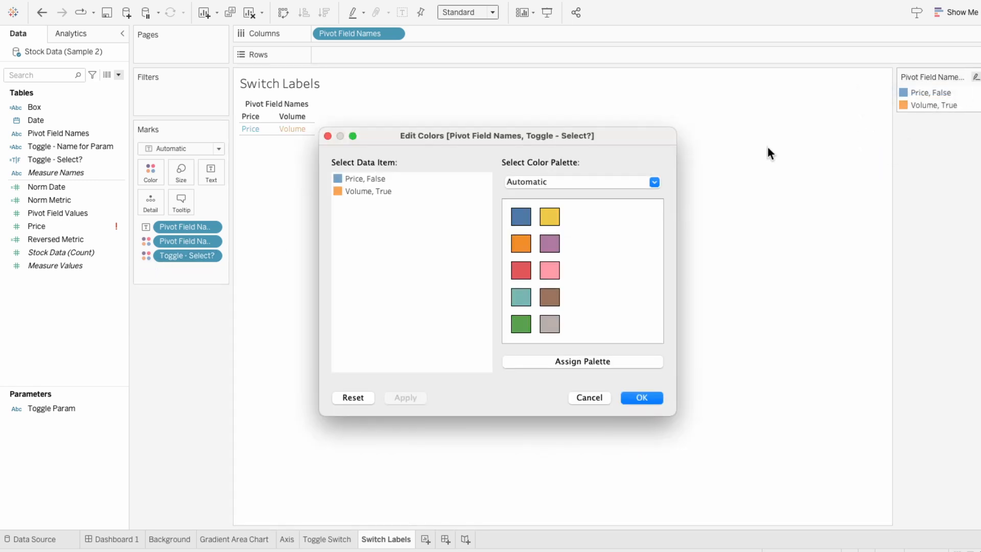
{"action": "left_click", "coordinate": [559, 181]}
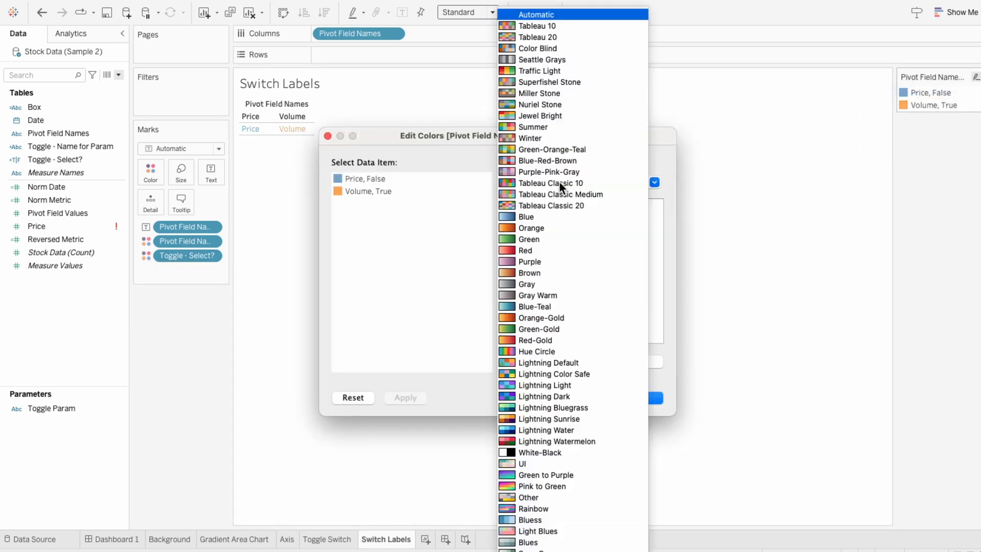
{"action": "left_click", "coordinate": [571, 450]}
{"action": "left_click", "coordinate": [373, 181]}
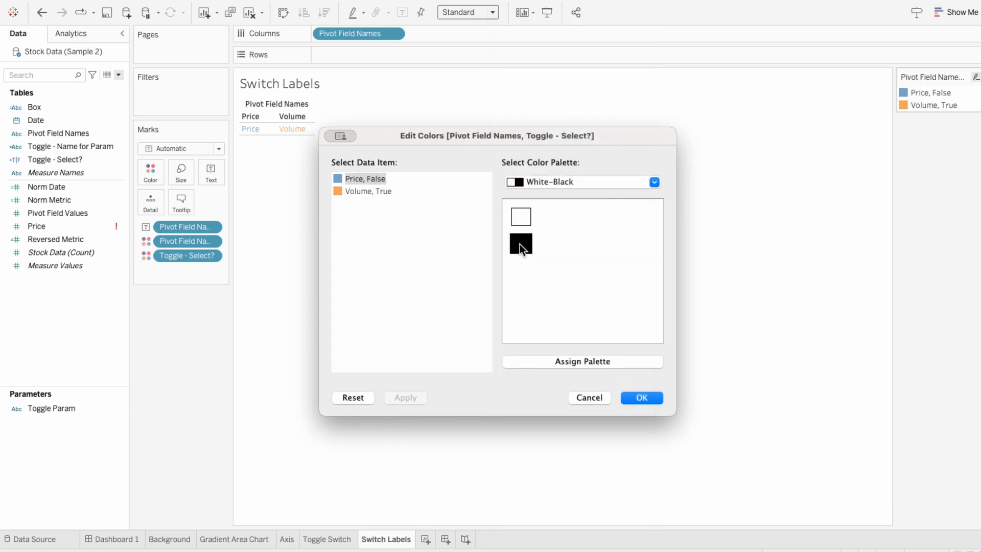
{"action": "left_click", "coordinate": [520, 244]}
{"action": "left_click", "coordinate": [532, 184]}
{"action": "left_click", "coordinate": [570, 452]}
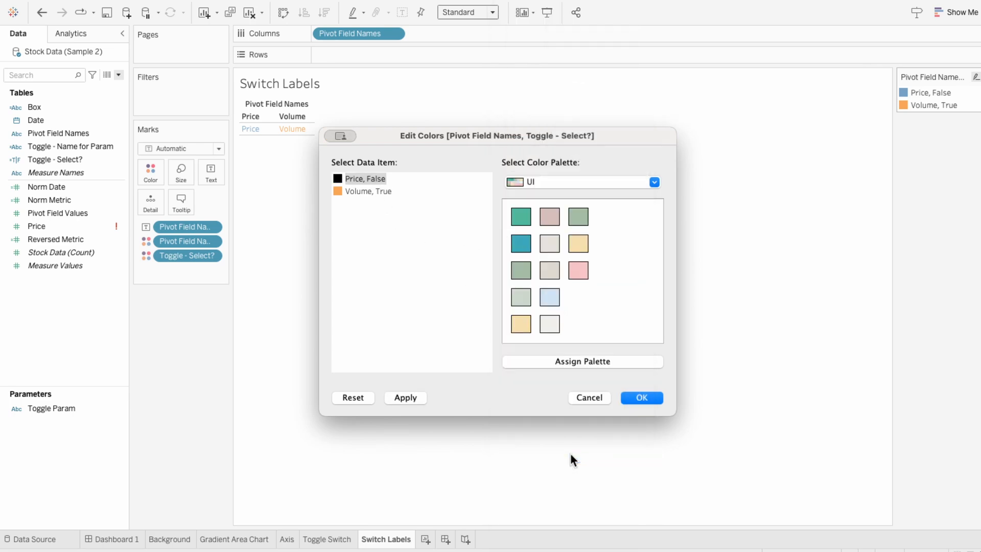
{"action": "left_click", "coordinate": [382, 193]}
{"action": "left_click", "coordinate": [513, 215]}
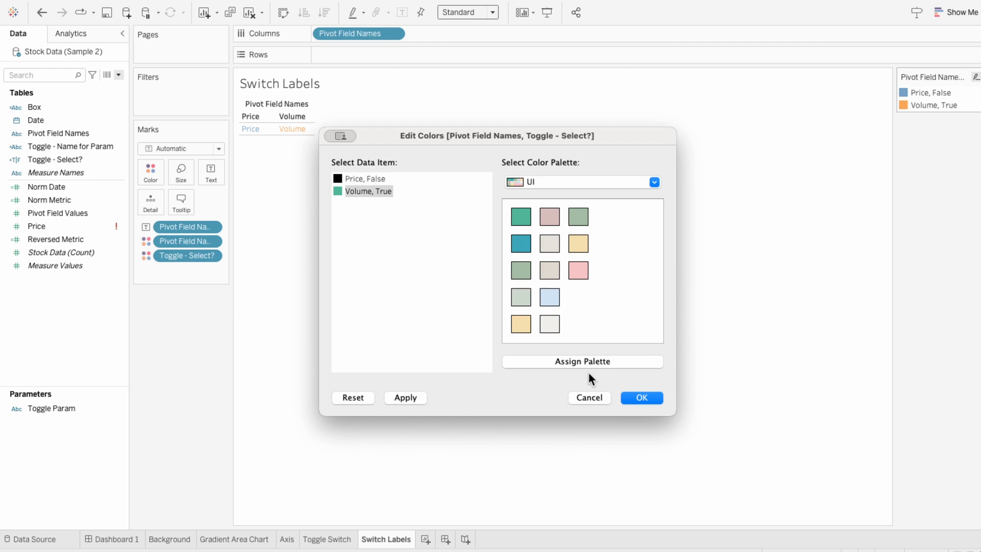
{"action": "left_click", "coordinate": [637, 398]}
- Add the Switch Labels sheet to Dashboard 1 as a floating object over the chart
{"action": "left_click", "coordinate": [134, 537]}
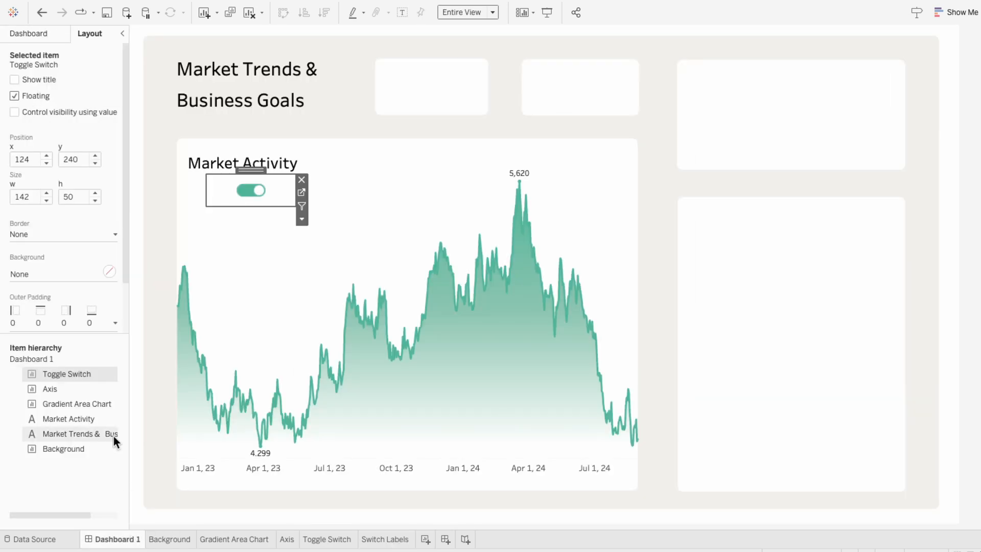
{"action": "left_click", "coordinate": [26, 36]}
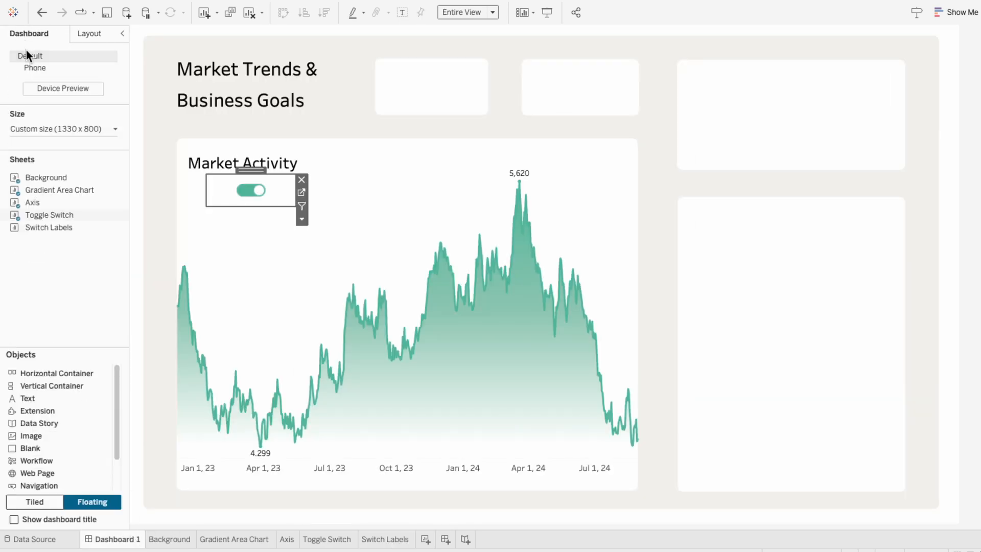
{"action": "left_click_drag", "start_coordinate": [39, 226], "coordinate": [343, 162]}
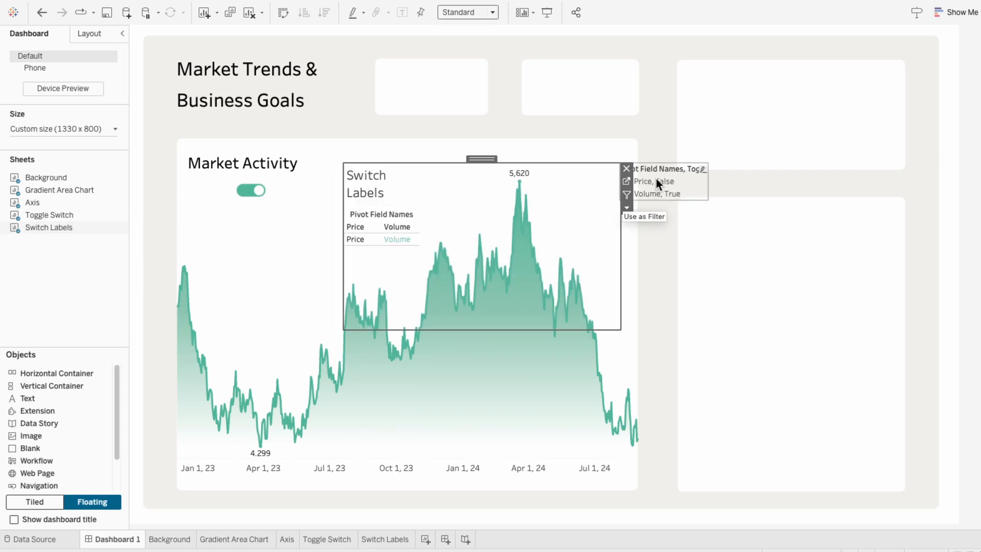
- Toggle to the price view and colour its labels: Price, True blue-teal and Volume, False black
{"action": "left_click", "coordinate": [236, 194]}
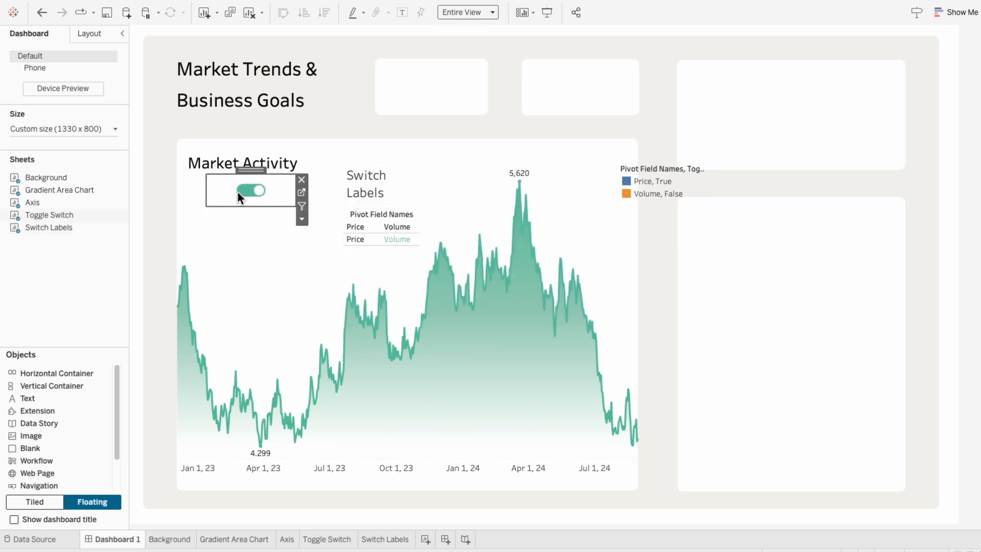
{"action": "left_click", "coordinate": [670, 176]}
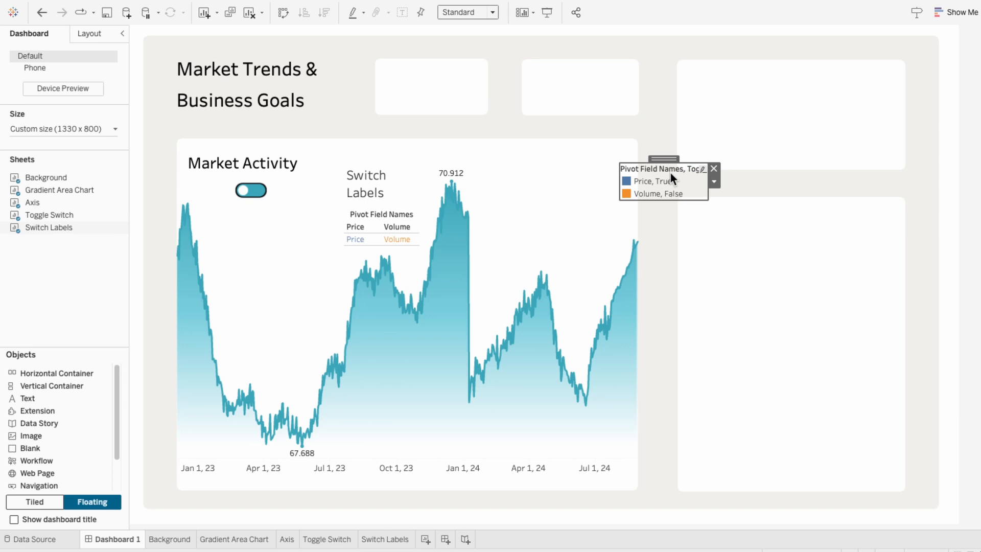
{"action": "left_click", "coordinate": [714, 181]}
{"action": "left_click", "coordinate": [718, 194]}
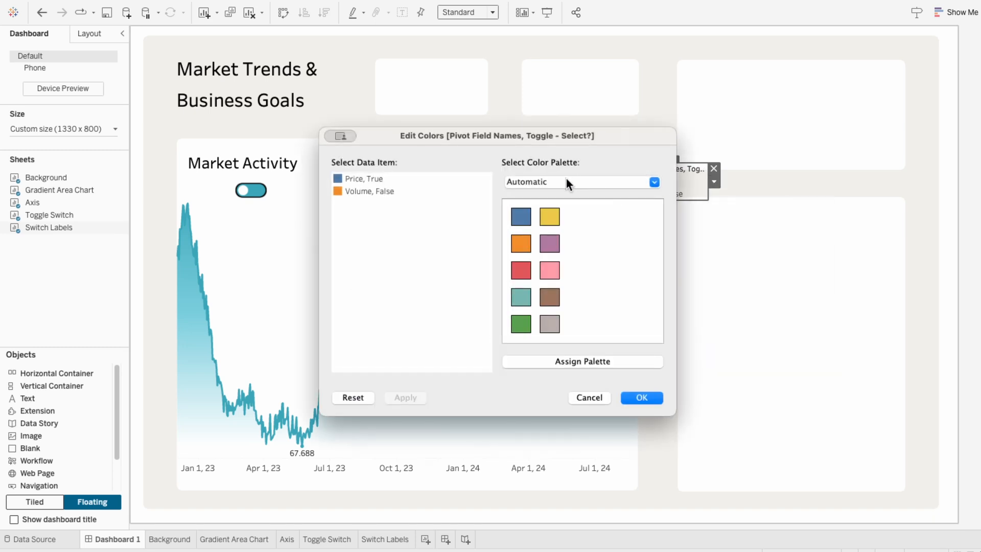
{"action": "left_click", "coordinate": [565, 182]}
{"action": "left_click", "coordinate": [556, 448]}
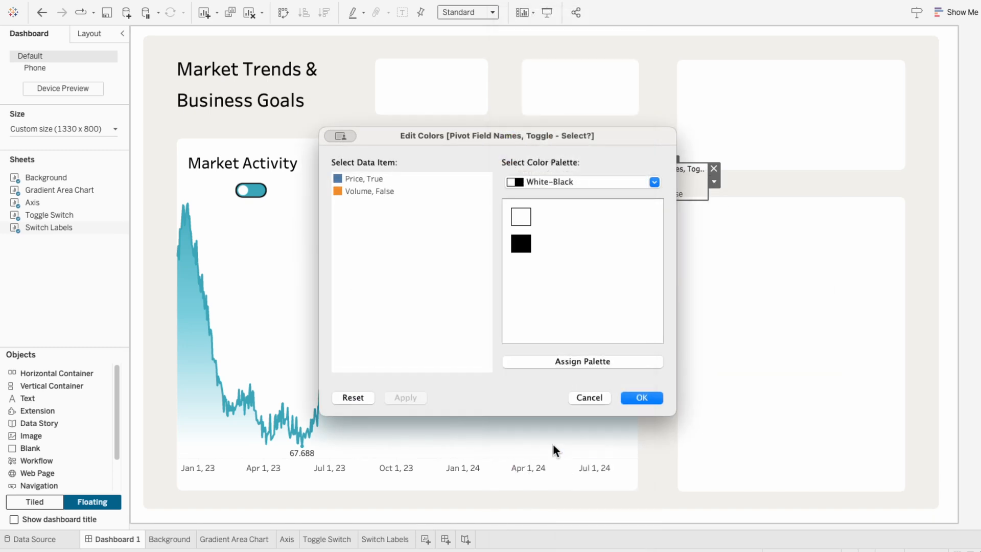
{"action": "left_click", "coordinate": [368, 191]}
{"action": "left_click", "coordinate": [521, 244]}
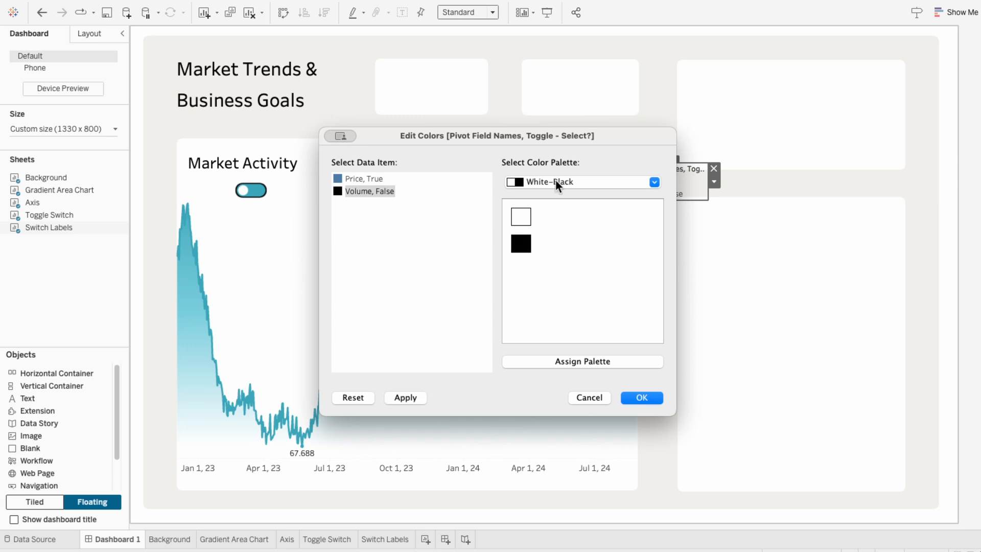
{"action": "left_click", "coordinate": [556, 181]}
{"action": "left_click", "coordinate": [546, 452]}
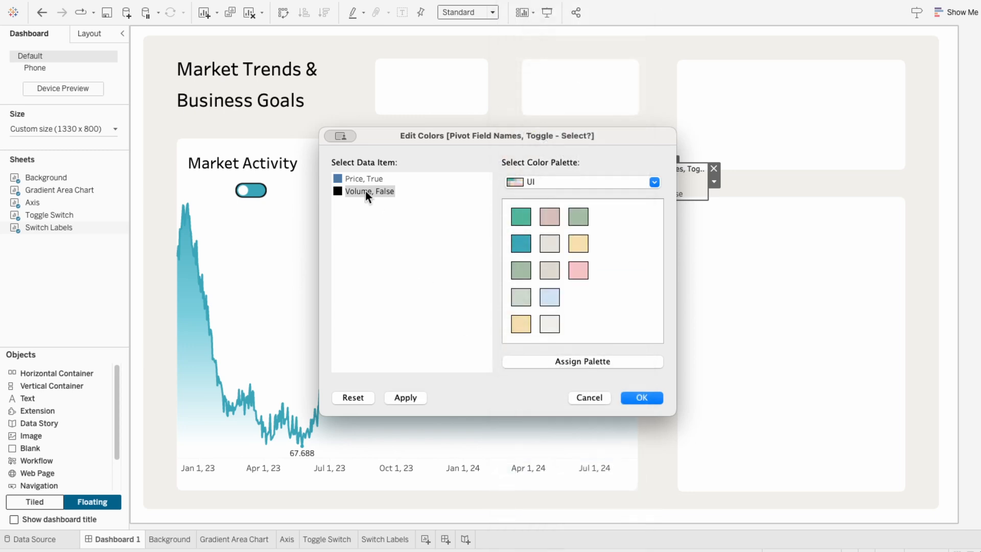
{"action": "left_click", "coordinate": [362, 179]}
{"action": "left_click", "coordinate": [521, 244]}
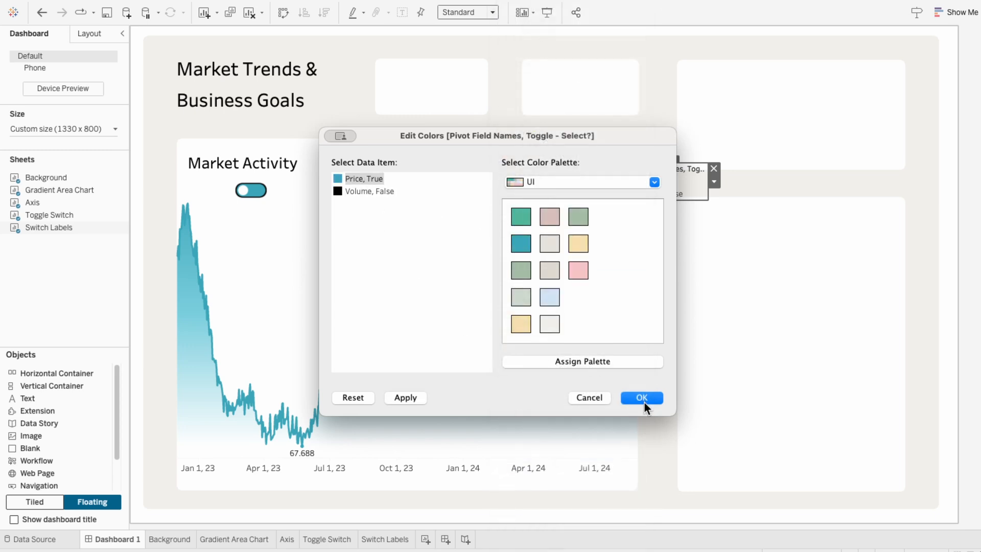
{"action": "left_click", "coordinate": [641, 397]}
- Remove the colour legend from the dashboard and toggle the switch to test the label colours
{"action": "left_click", "coordinate": [714, 170]}
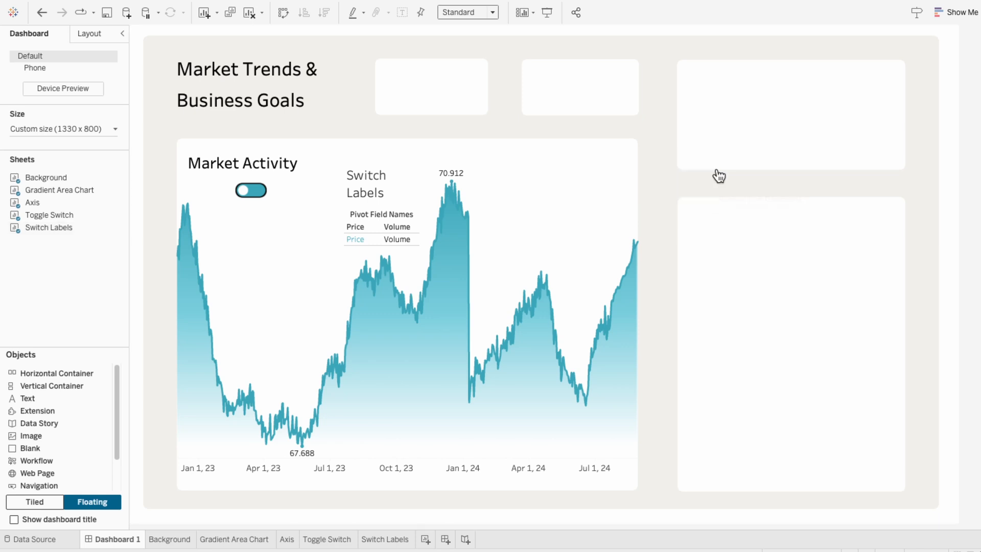
{"action": "left_click", "coordinate": [254, 192]}
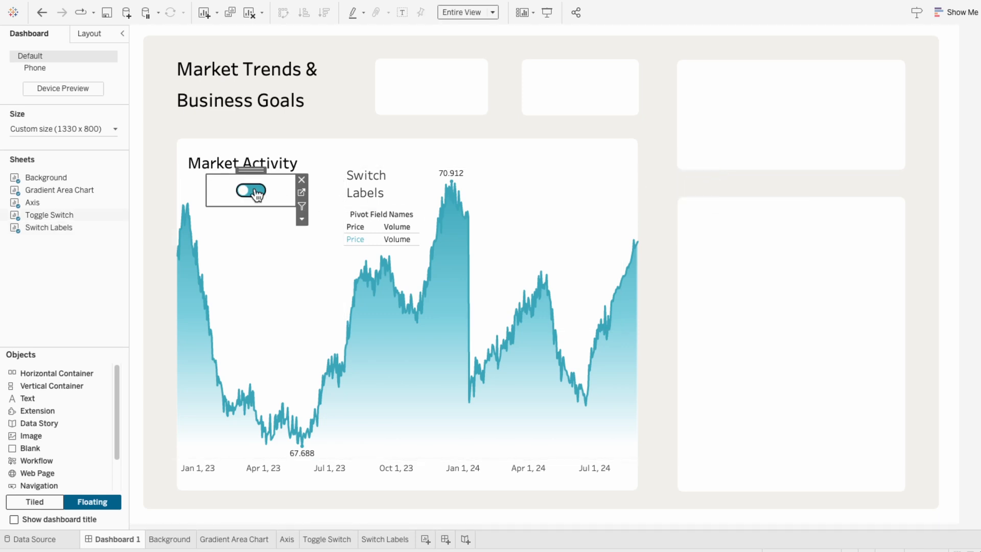
{"action": "left_click", "coordinate": [254, 193]}
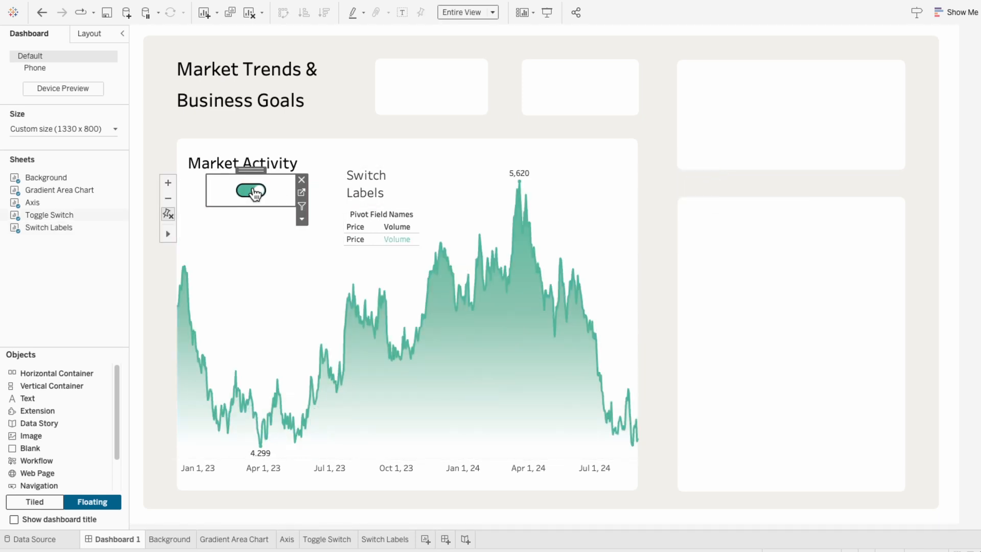
{"action": "left_click", "coordinate": [254, 192]}
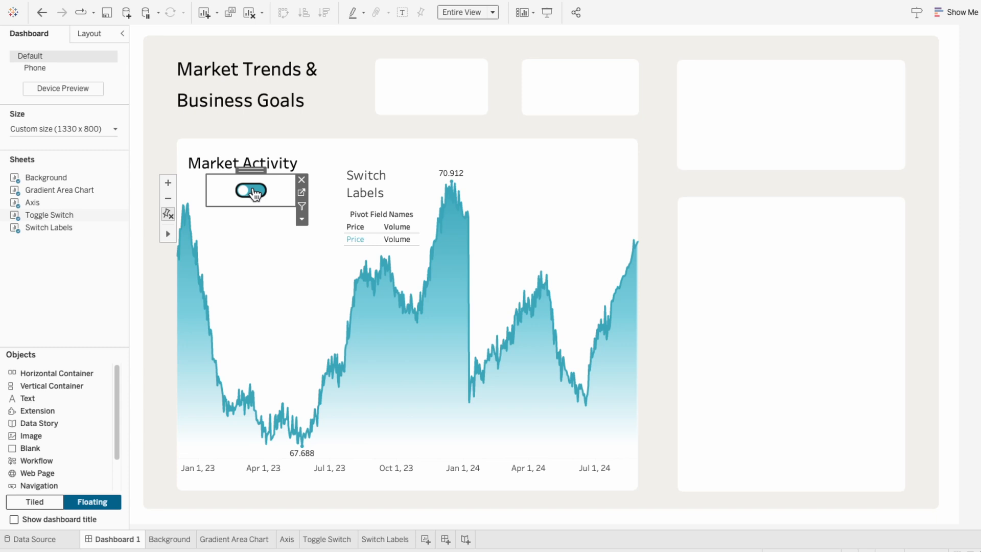
- Hide the Switch Labels title and its column field headers on the dashboard
{"action": "right_click", "coordinate": [362, 185]}
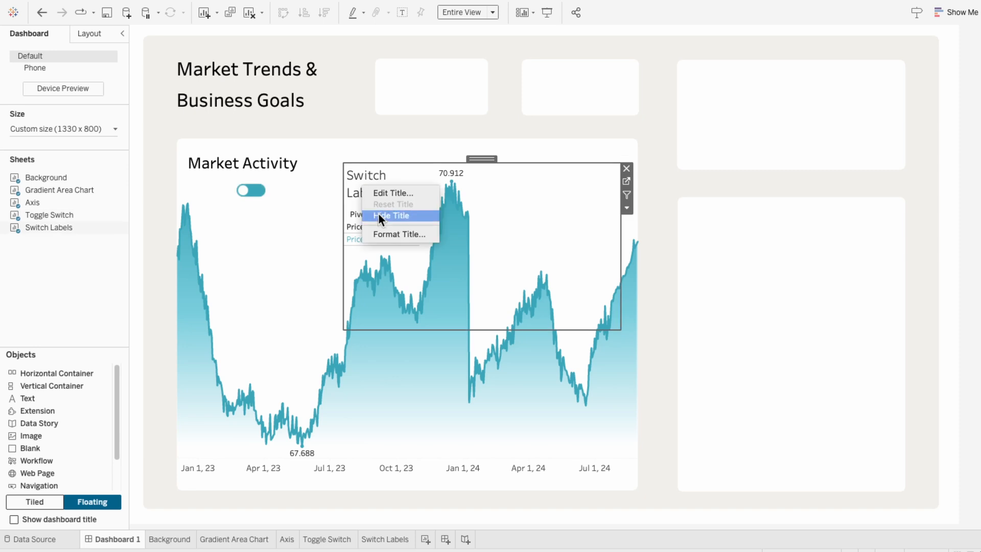
{"action": "left_click", "coordinate": [379, 214]}
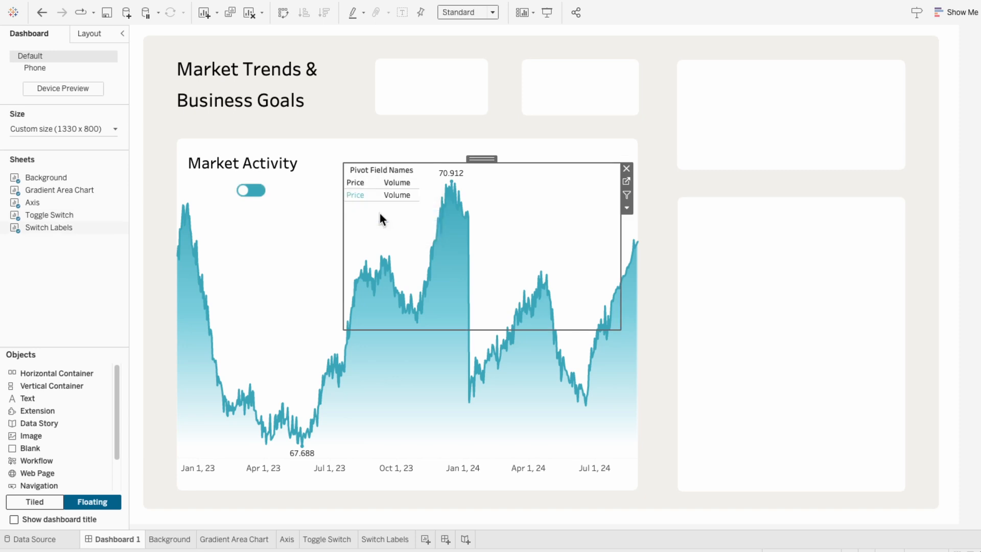
{"action": "right_click", "coordinate": [362, 182]}
{"action": "left_click", "coordinate": [378, 250]}
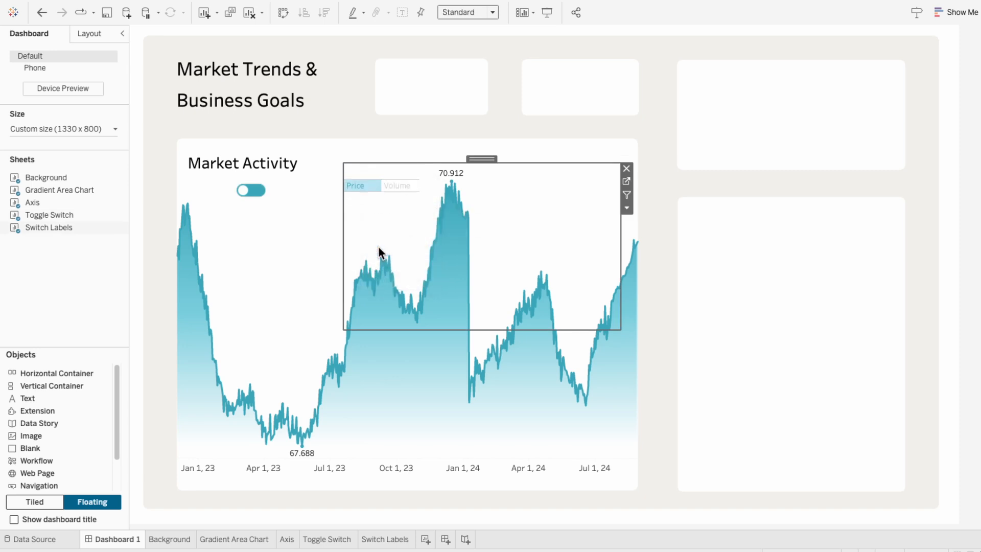
- Format the labels' pane font as Tableau Medium at size 11
{"action": "right_click", "coordinate": [362, 183]}
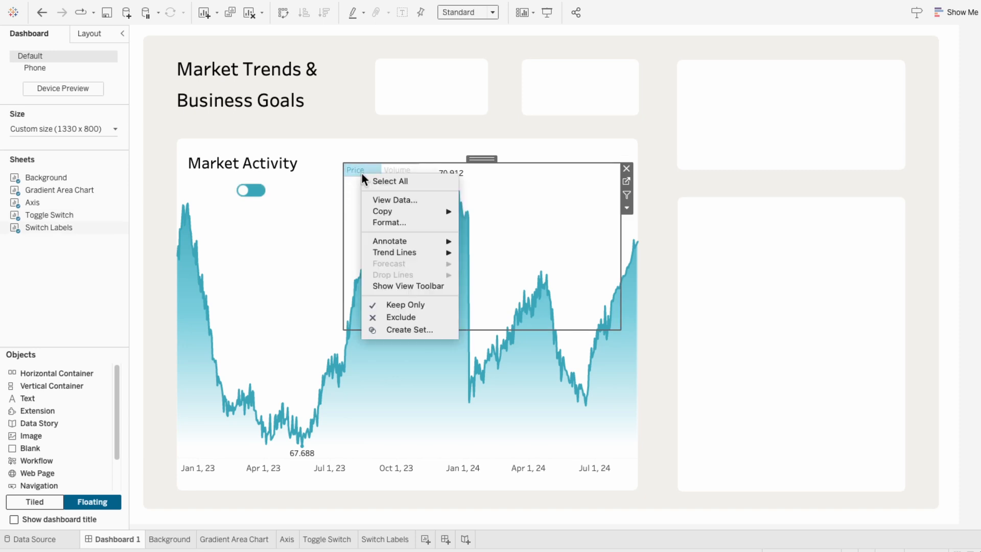
{"action": "left_click", "coordinate": [378, 218]}
{"action": "left_click", "coordinate": [87, 139]}
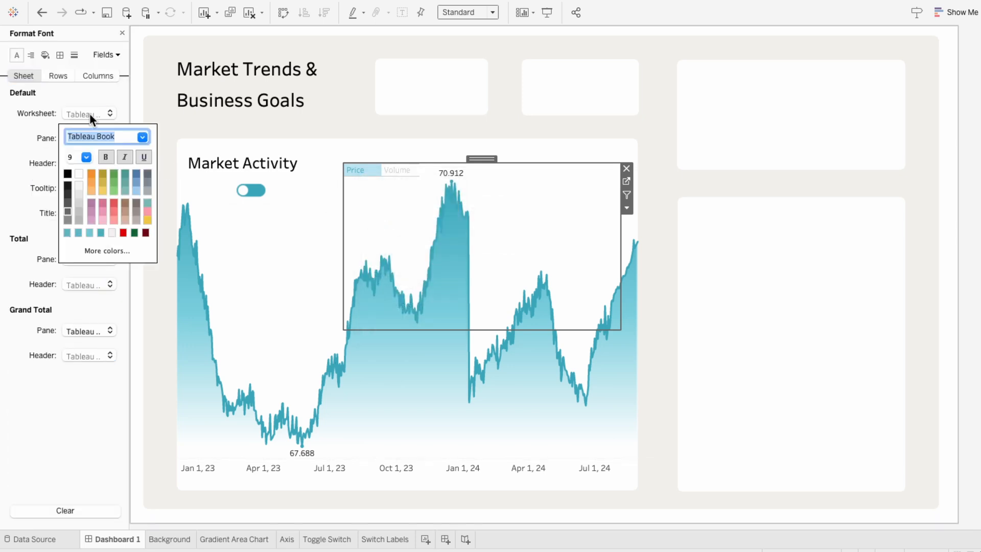
{"action": "left_click", "coordinate": [86, 157]}
{"action": "left_click", "coordinate": [80, 183]}
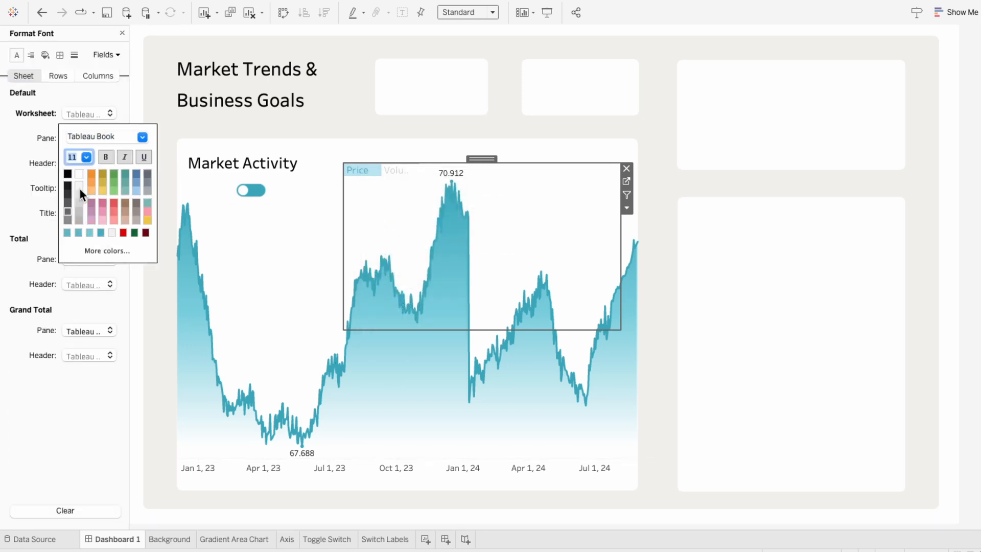
{"action": "left_click", "coordinate": [142, 137]}
{"action": "left_click", "coordinate": [137, 209]}
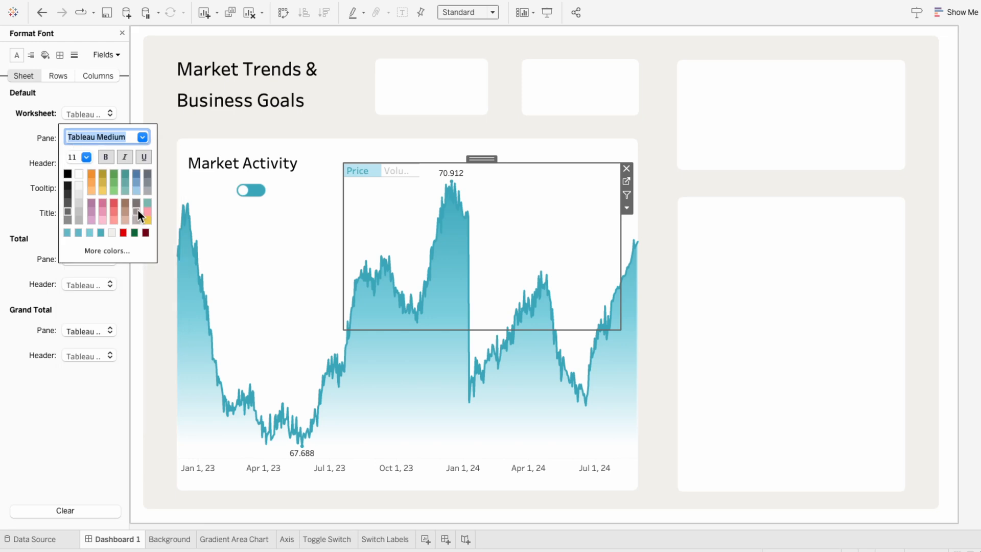
- Set the labels' default pane alignment to centered horizontally
{"action": "left_click", "coordinate": [32, 56]}
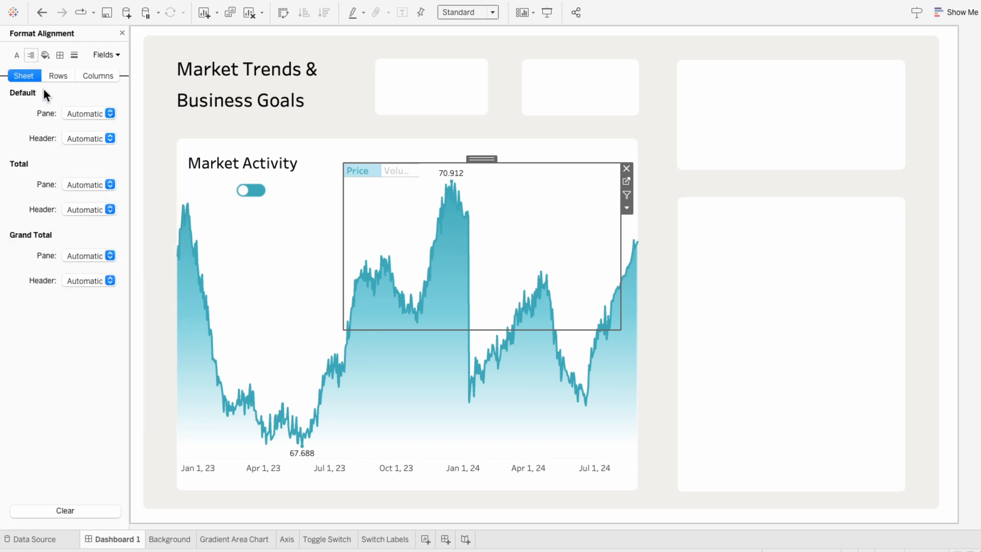
{"action": "left_click", "coordinate": [72, 112]}
{"action": "left_click", "coordinate": [93, 174]}
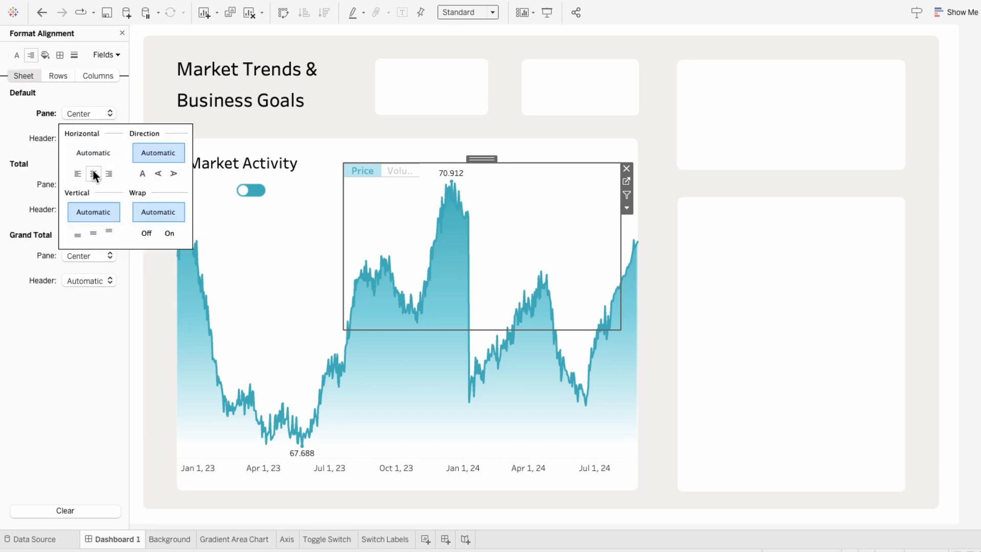
- Set the labels sheet's worksheet shading to None
{"action": "left_click", "coordinate": [45, 55]}
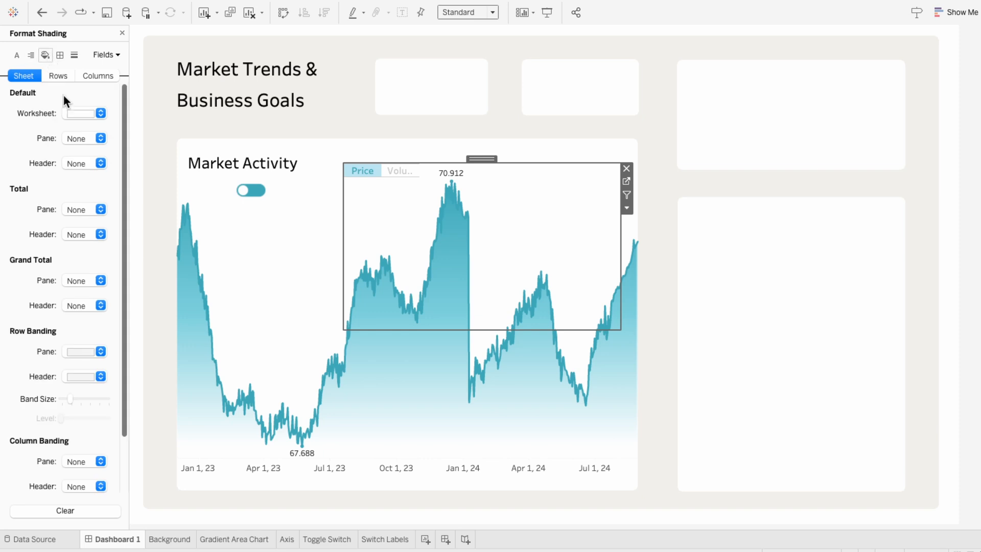
{"action": "left_click", "coordinate": [72, 112]}
{"action": "left_click", "coordinate": [78, 131]}
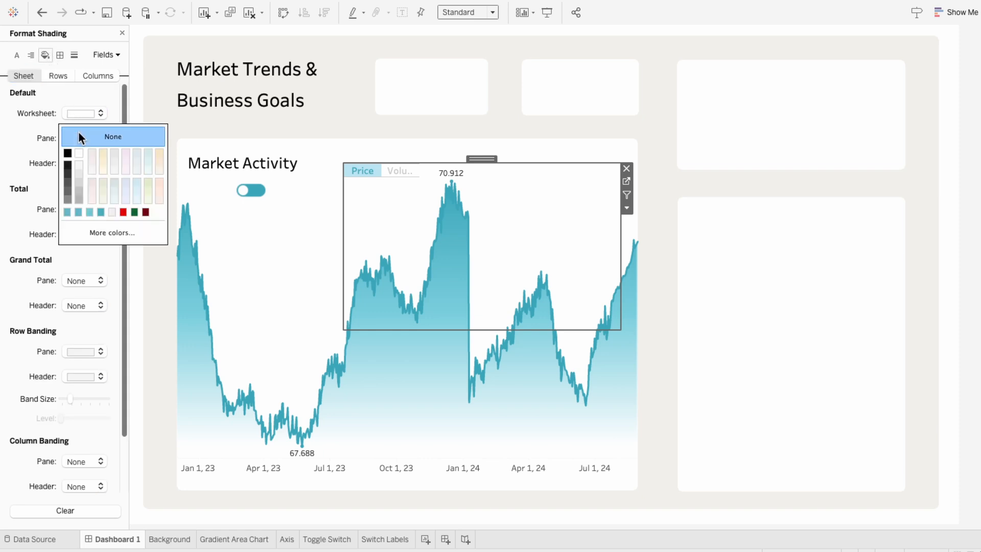
- Remove the row divider borders from the labels sheet by setting them to None
{"action": "left_click", "coordinate": [60, 55]}
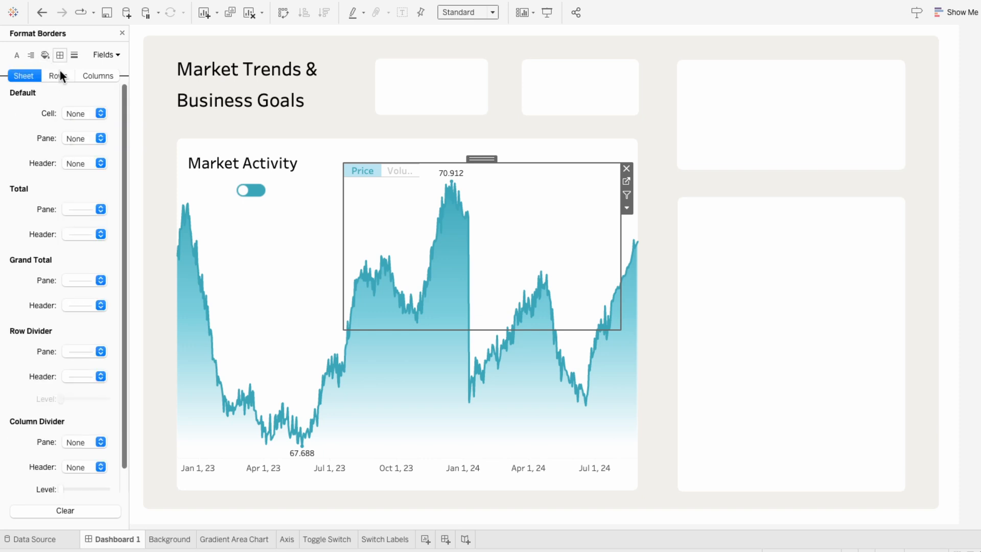
{"action": "left_click", "coordinate": [72, 351]}
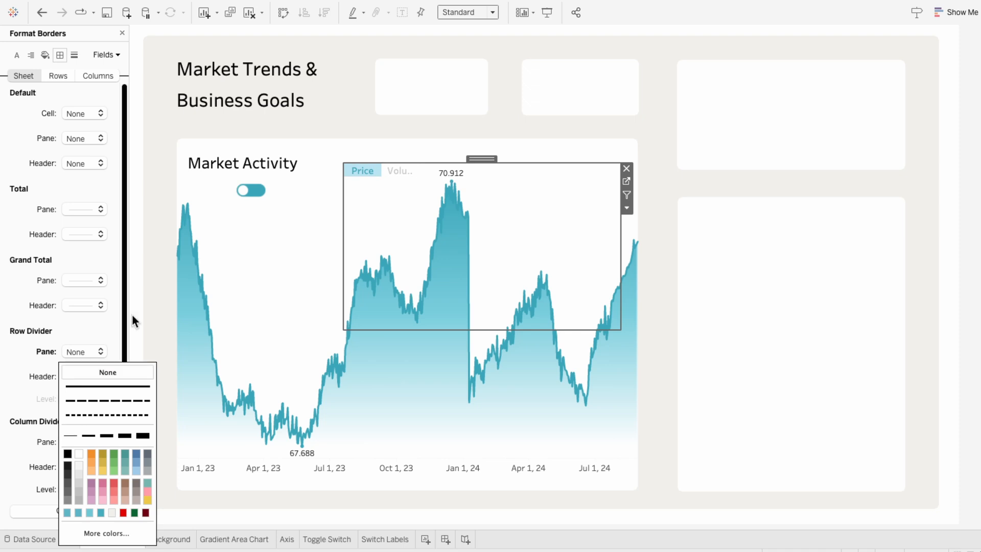
{"action": "left_click", "coordinate": [480, 159]}
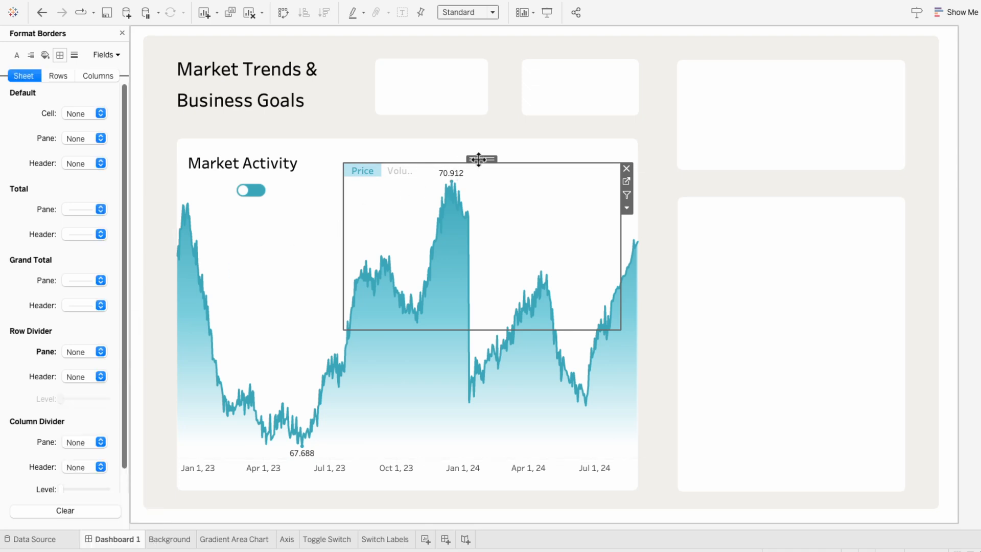
- Fit the Switch Labels sheet to Entire View and resize it into a narrow strip over the toggle switch
{"action": "left_click", "coordinate": [468, 13]}
{"action": "left_click", "coordinate": [470, 52]}
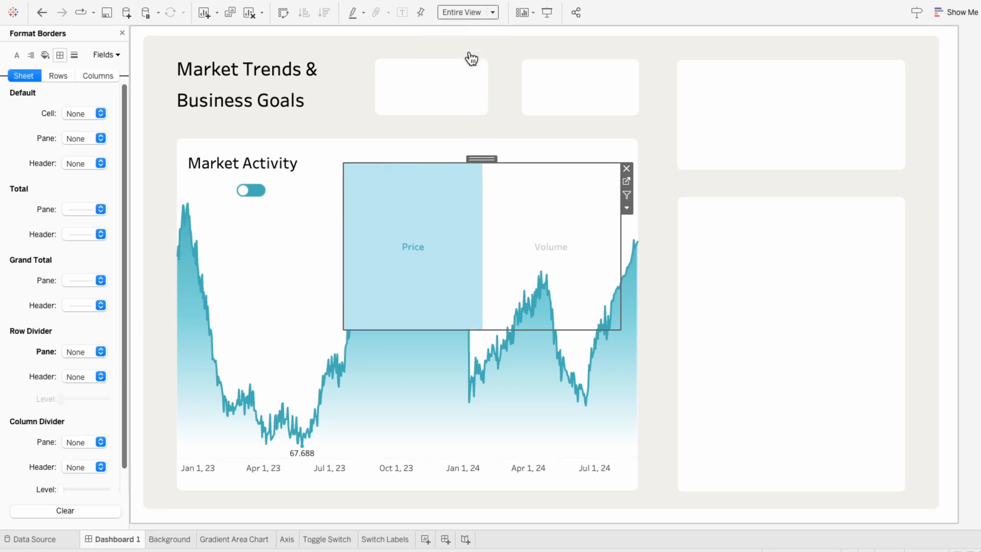
{"action": "left_click_drag", "start_coordinate": [537, 329], "coordinate": [536, 196]}
{"action": "left_click_drag", "start_coordinate": [315, 172], "coordinate": [315, 171]}
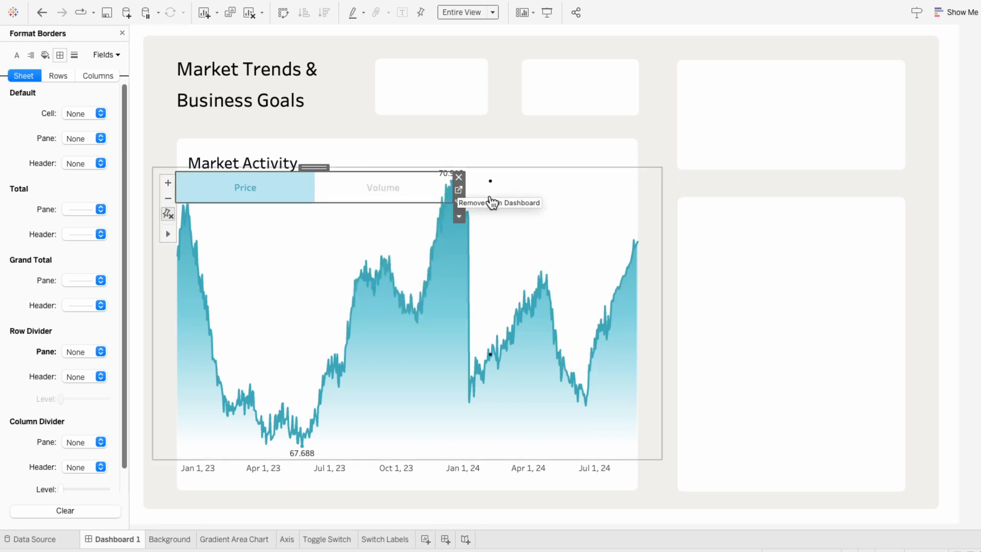
{"action": "left_click_drag", "start_coordinate": [453, 188], "coordinate": [305, 189]}
{"action": "left_click_drag", "start_coordinate": [242, 169], "coordinate": [250, 171]}
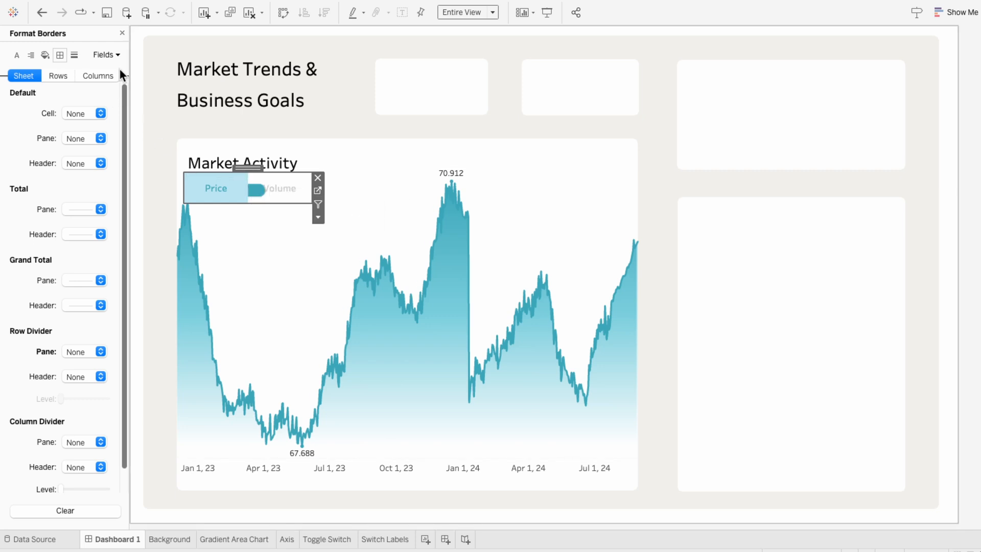
- Move Toggle Switch above Switch Labels in the dashboard's item hierarchy
{"action": "left_click", "coordinate": [122, 34]}
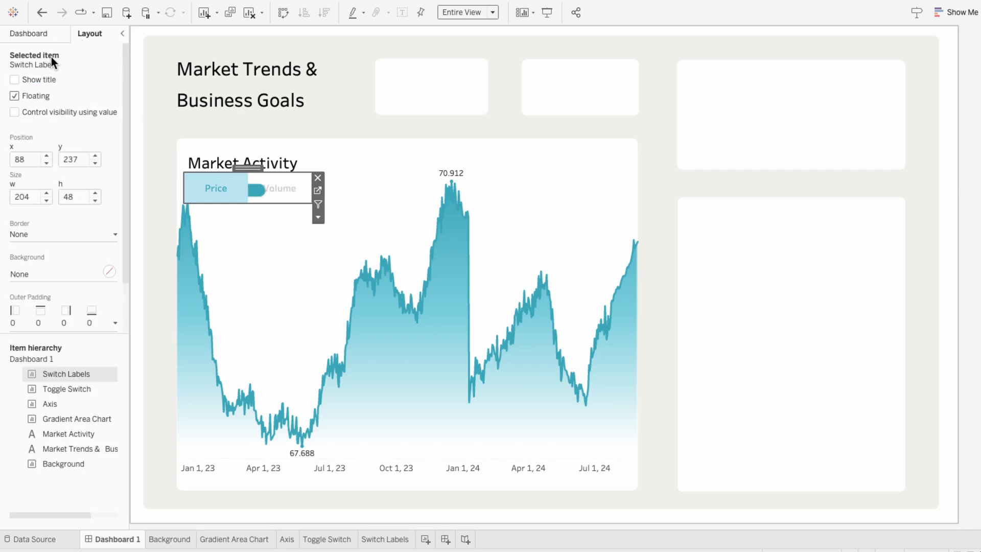
{"action": "left_click_drag", "start_coordinate": [57, 392], "coordinate": [59, 370]}
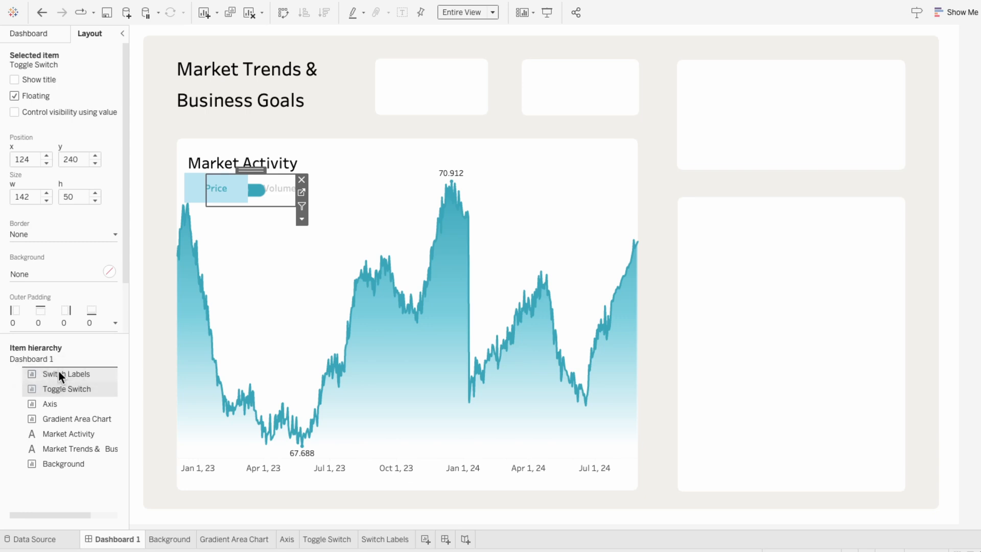
- Format the Toggle Switch sheet and set its worksheet shading to None
{"action": "right_click", "coordinate": [286, 188]}
{"action": "left_click", "coordinate": [311, 238]}
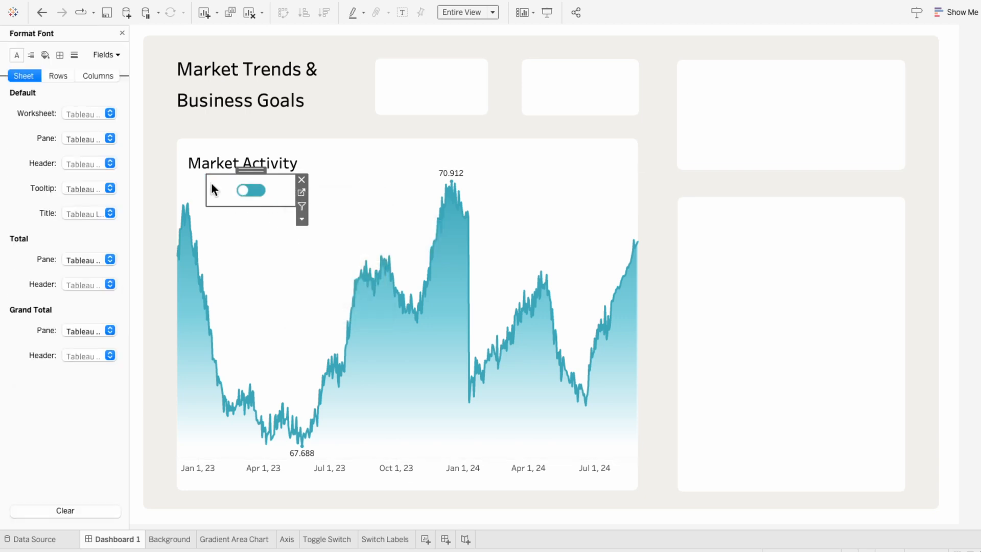
{"action": "left_click", "coordinate": [45, 54]}
{"action": "left_click", "coordinate": [72, 113]}
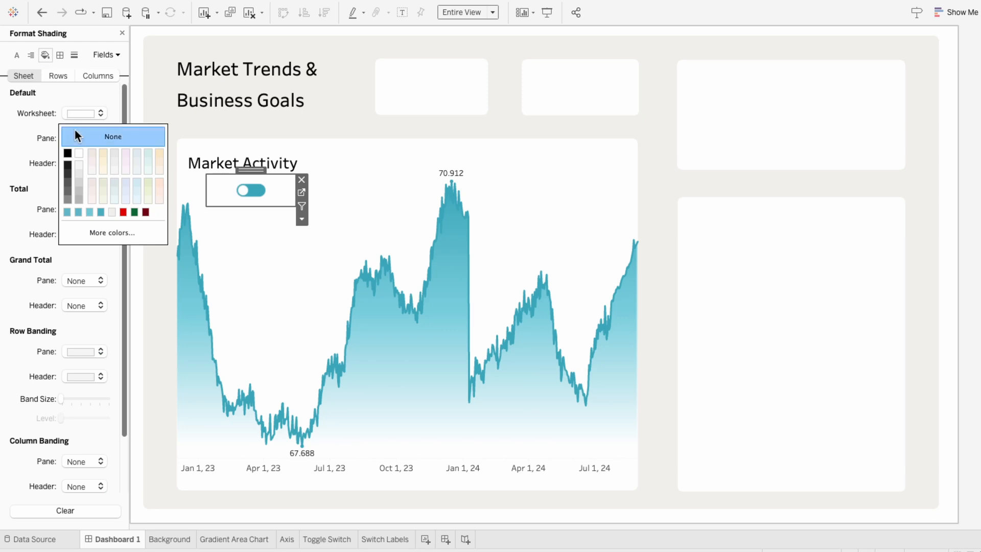
{"action": "left_click", "coordinate": [74, 129]}
- Resize the Switch Labels sheet so Price and Volume sit evenly on either side of the switch
{"action": "left_click", "coordinate": [240, 164]}
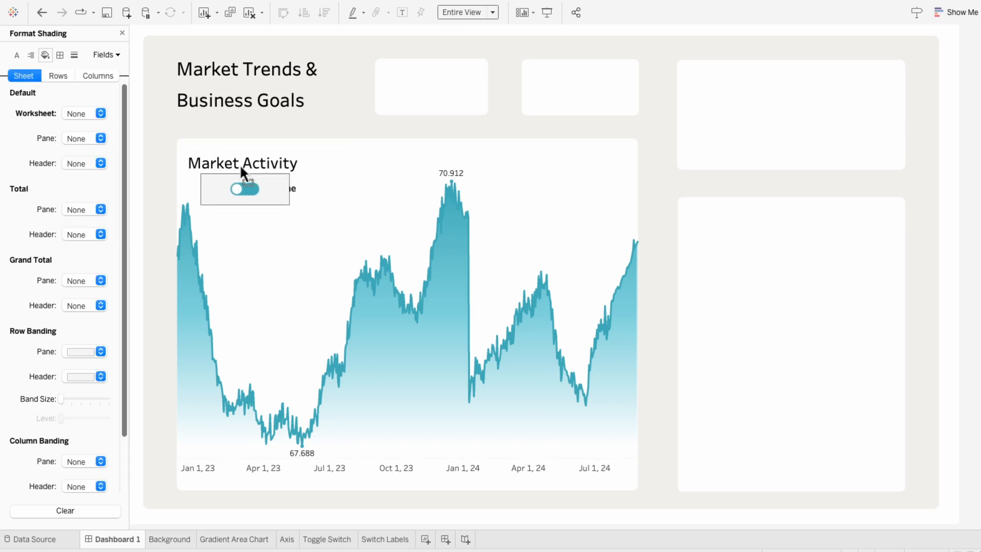
{"action": "left_click", "coordinate": [303, 193]}
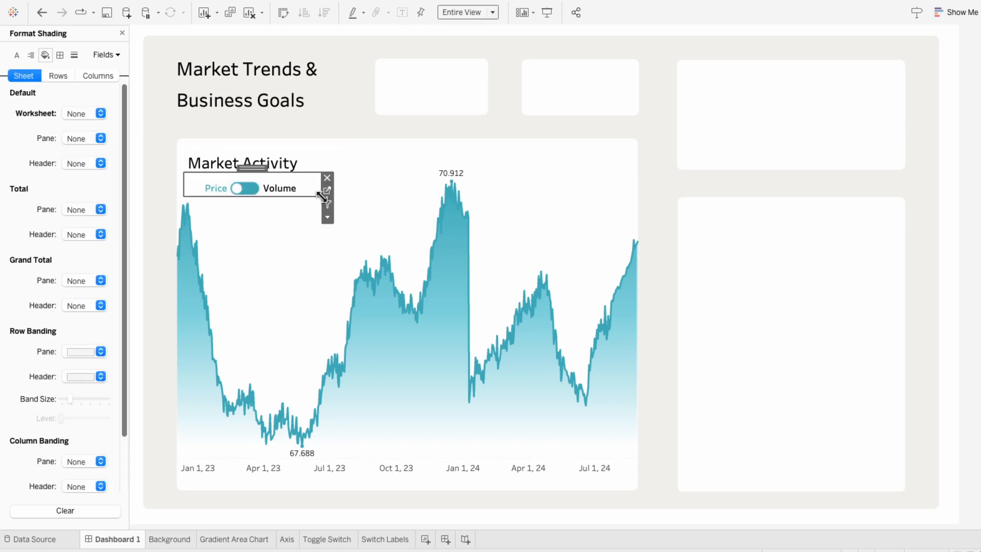
{"action": "left_click_drag", "start_coordinate": [321, 197], "coordinate": [320, 204]}
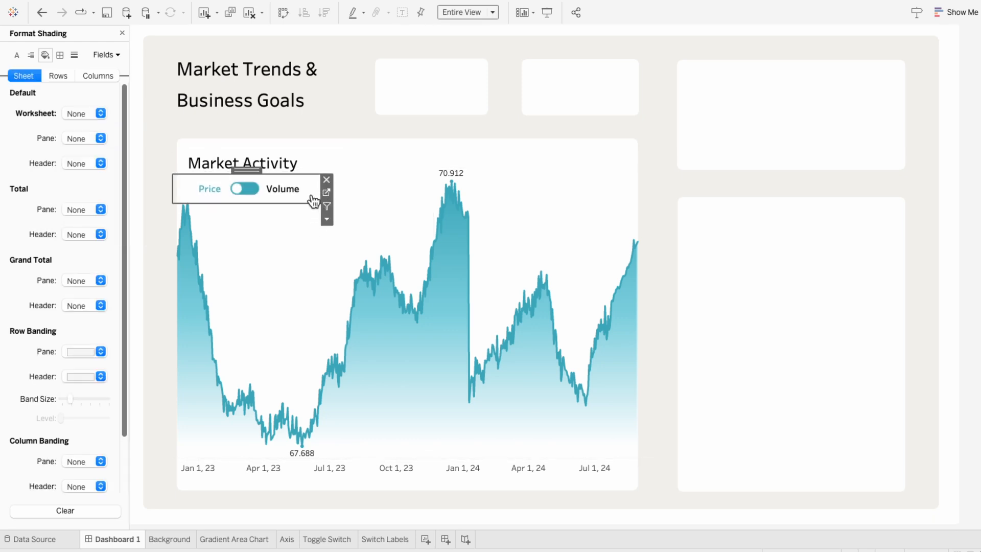
- Nudge the Market Activity title slightly and lower the area chart's top edge below the toggle row
{"action": "left_click", "coordinate": [248, 162]}
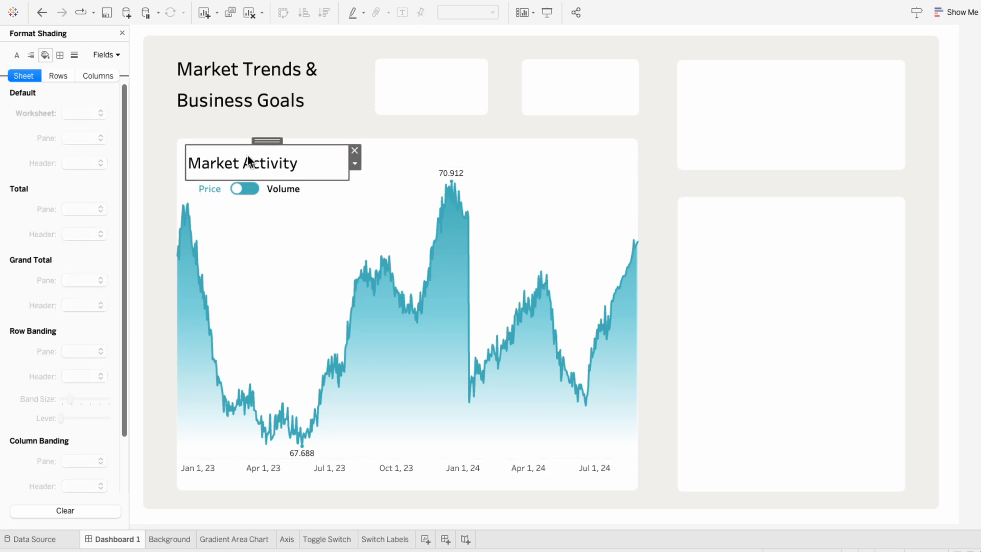
{"action": "left_click_drag", "start_coordinate": [247, 155], "coordinate": [249, 155]}
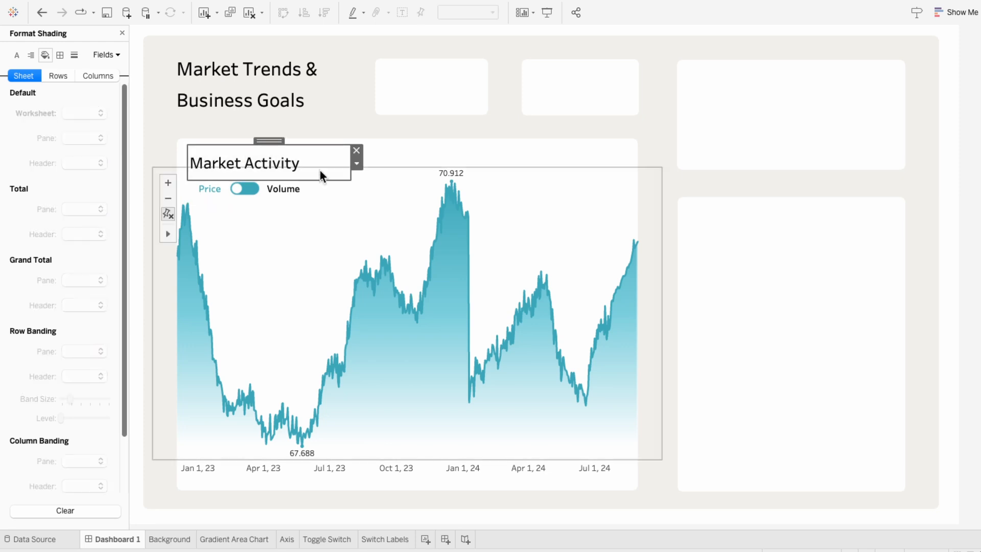
{"action": "left_click", "coordinate": [651, 179]}
{"action": "left_click_drag", "start_coordinate": [641, 165], "coordinate": [642, 188]}
{"action": "left_click", "coordinate": [976, 289]}
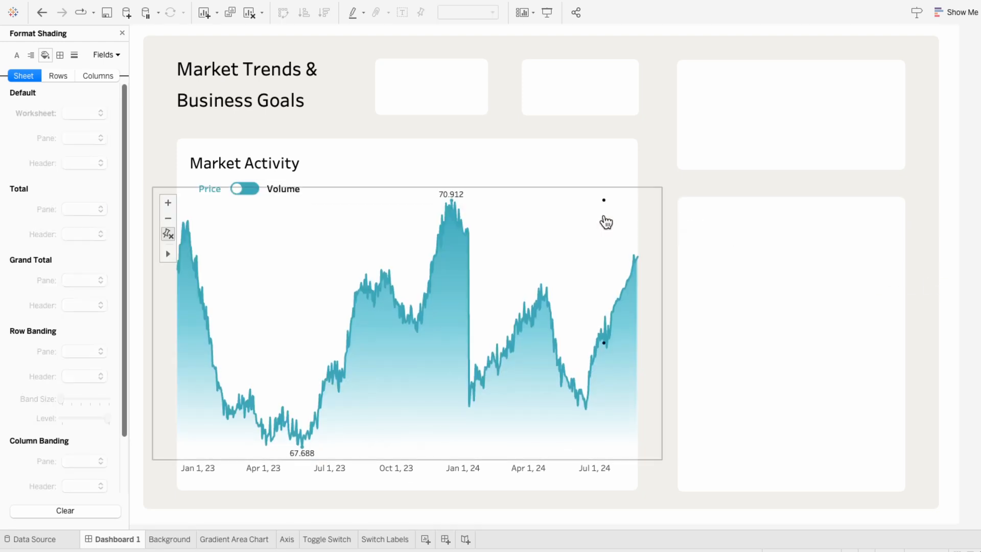
- Test the toggle switch by switching to the volume view and back to price
{"action": "left_click", "coordinate": [238, 185]}
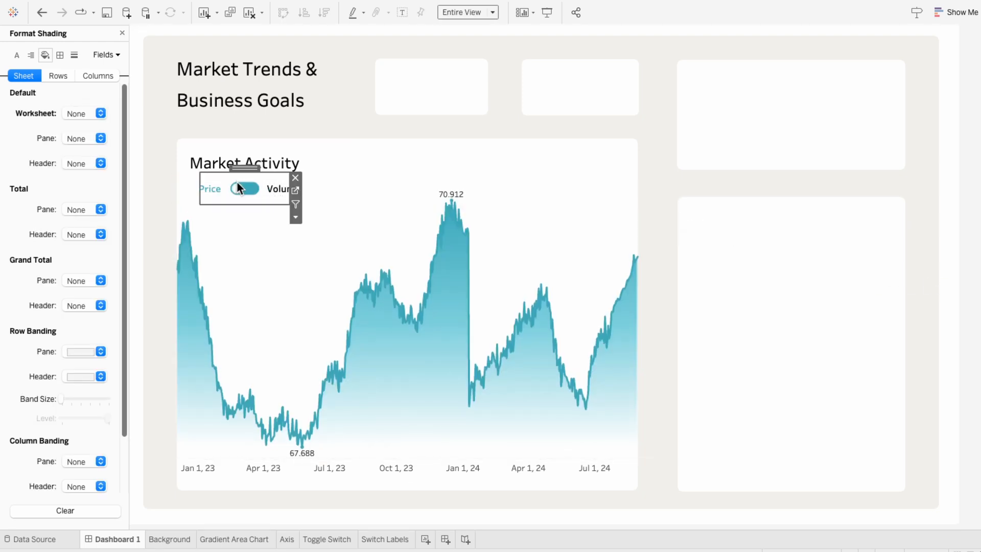
{"action": "left_click", "coordinate": [238, 186]}
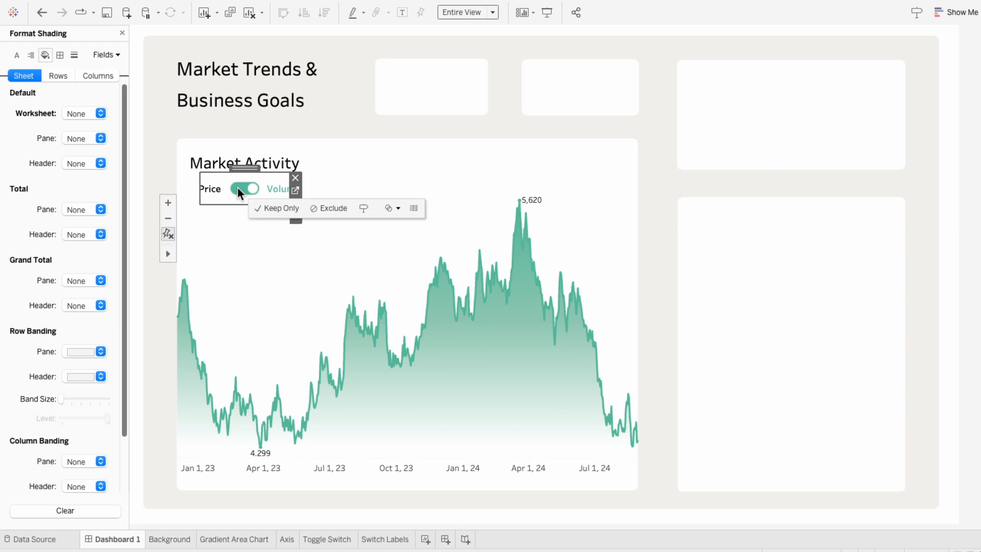
{"action": "left_click", "coordinate": [238, 189]}
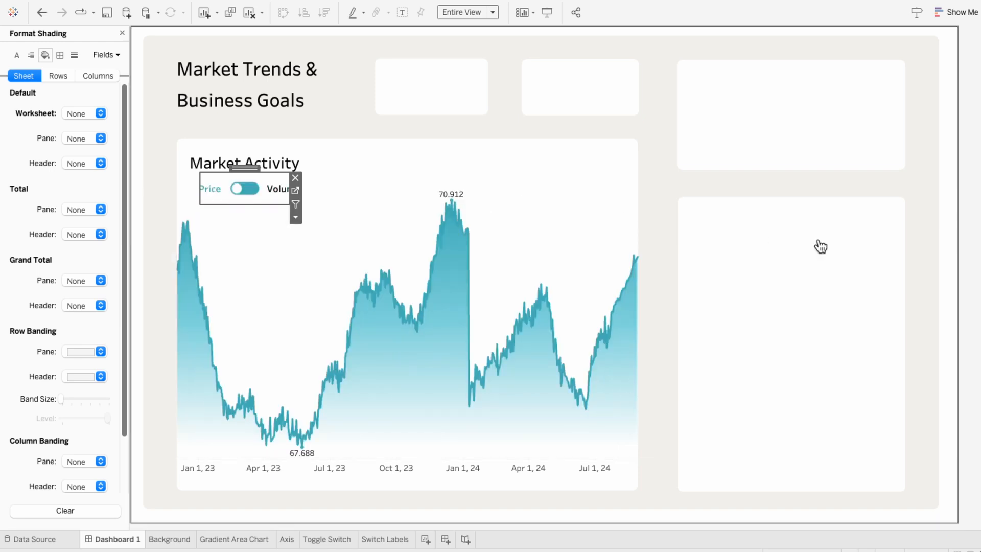
{"action": "left_click", "coordinate": [964, 279]}
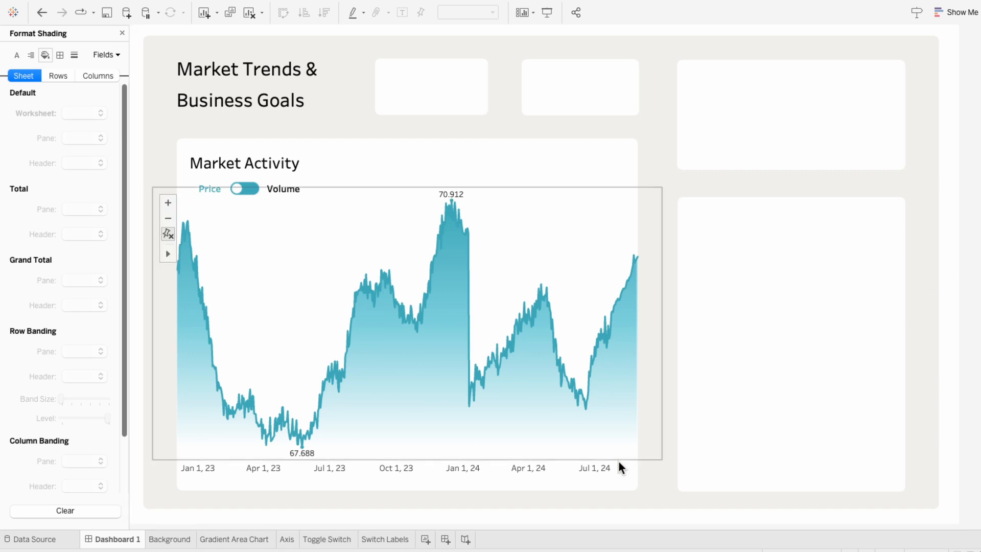
- Add a new worksheet and rename it Time Filter
{"action": "left_click", "coordinate": [425, 539]}
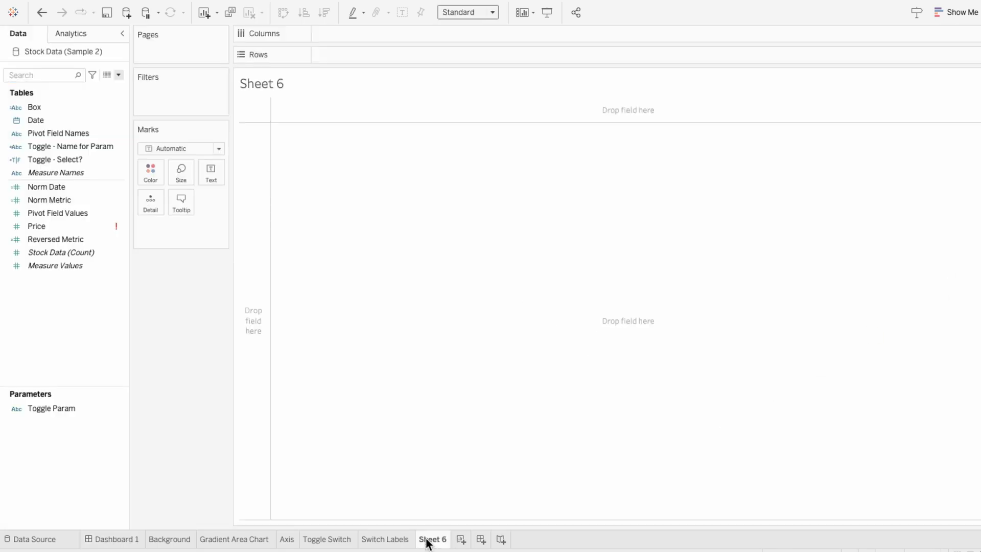
{"action": "double_click", "coordinate": [426, 540]}
{"action": "type", "text": "Time Filter"}
{"action": "key", "text": "Return"}
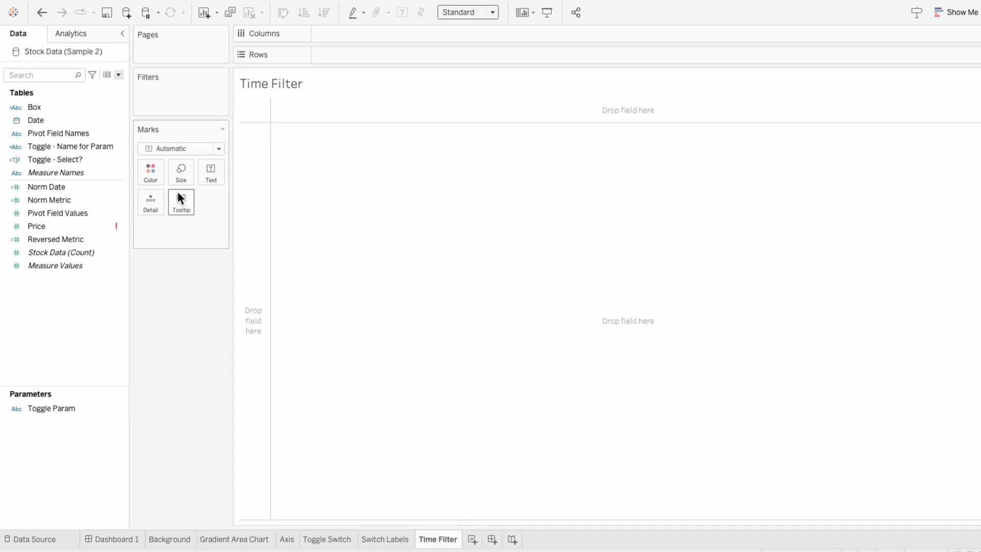
- Create a new parameter named Time Period Param
{"action": "left_click", "coordinate": [121, 76]}
{"action": "left_click", "coordinate": [112, 99]}
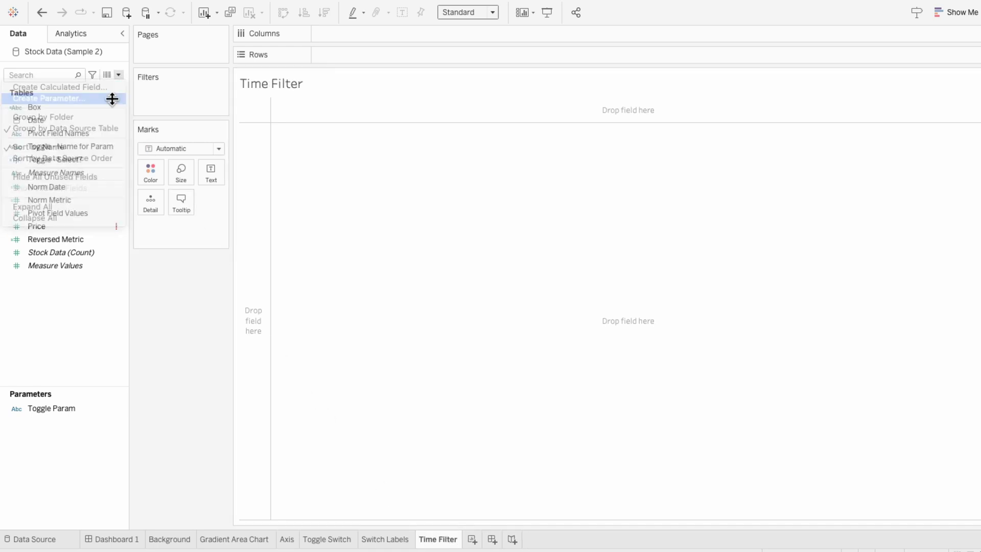
{"action": "left_click_drag", "start_coordinate": [385, 191], "coordinate": [308, 190]}
{"action": "type", "text": "Time Period Param"}
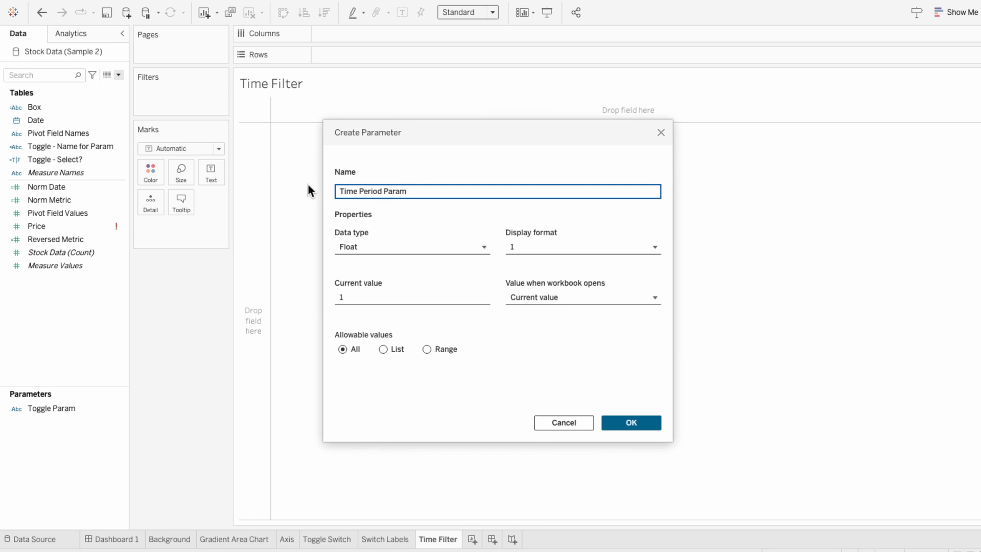
- Set the parameter's data type to String and its allowable values to List
{"action": "left_click", "coordinate": [360, 250]}
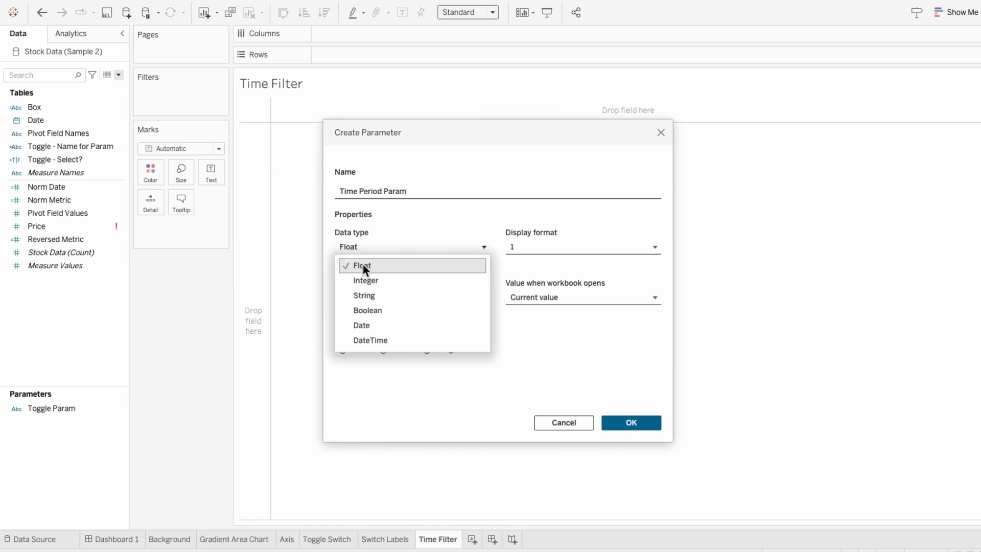
{"action": "left_click", "coordinate": [364, 295]}
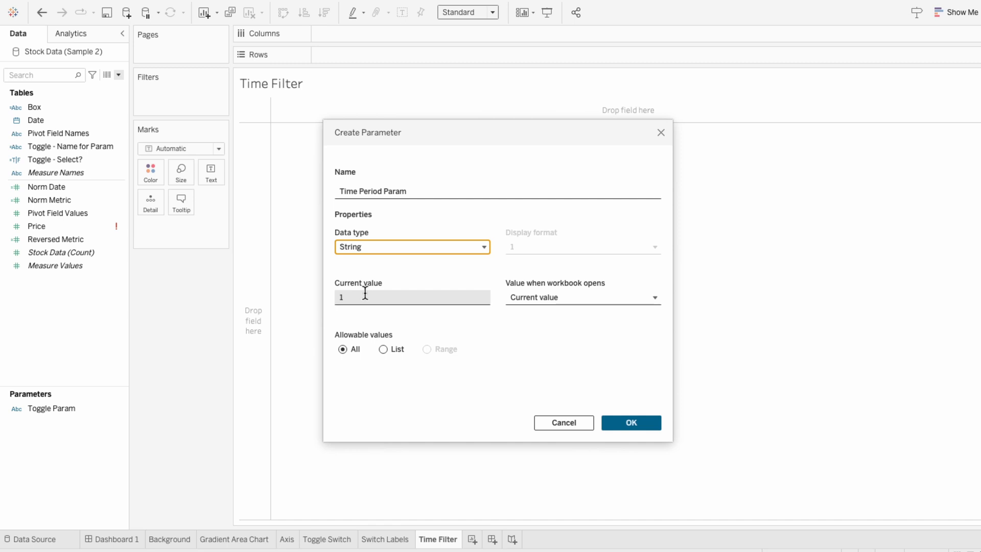
{"action": "left_click", "coordinate": [384, 350]}
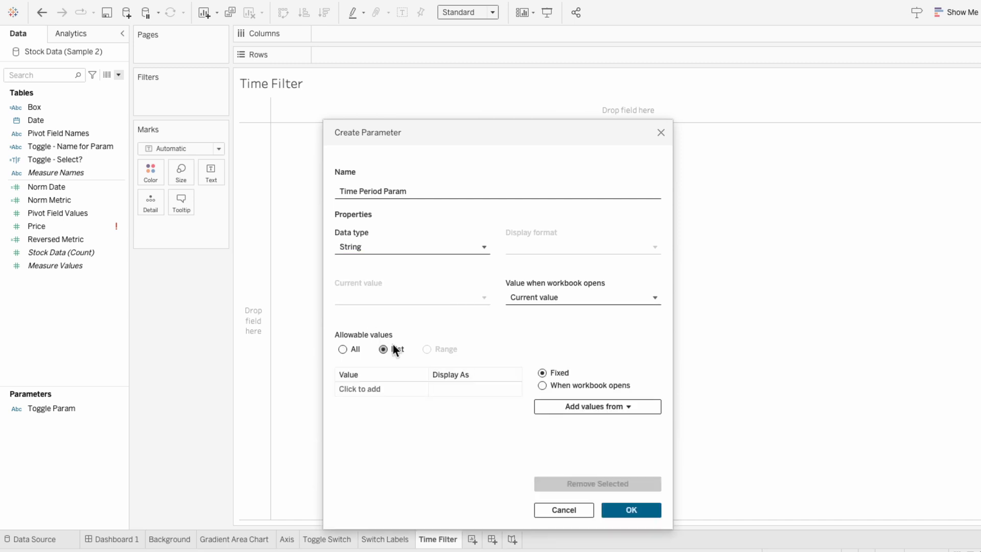
- Add list values This Month, This Year and Last Year to the parameter
{"action": "left_click", "coordinate": [383, 388]}
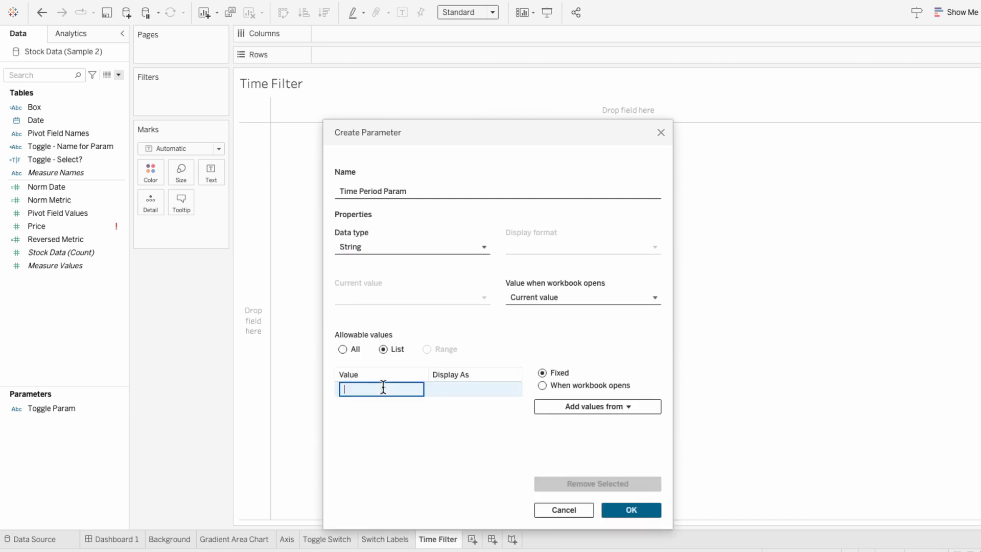
{"action": "type", "text": "This Month"}
{"action": "key", "text": "Return"}
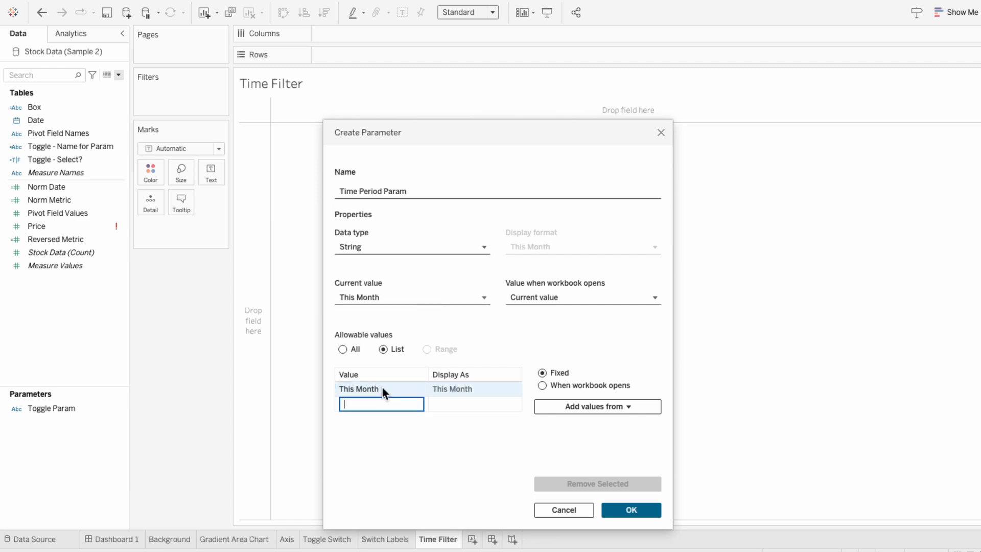
{"action": "type", "text": "This Year"}
{"action": "key", "text": "Return"}
{"action": "type", "text": "Last Year"}
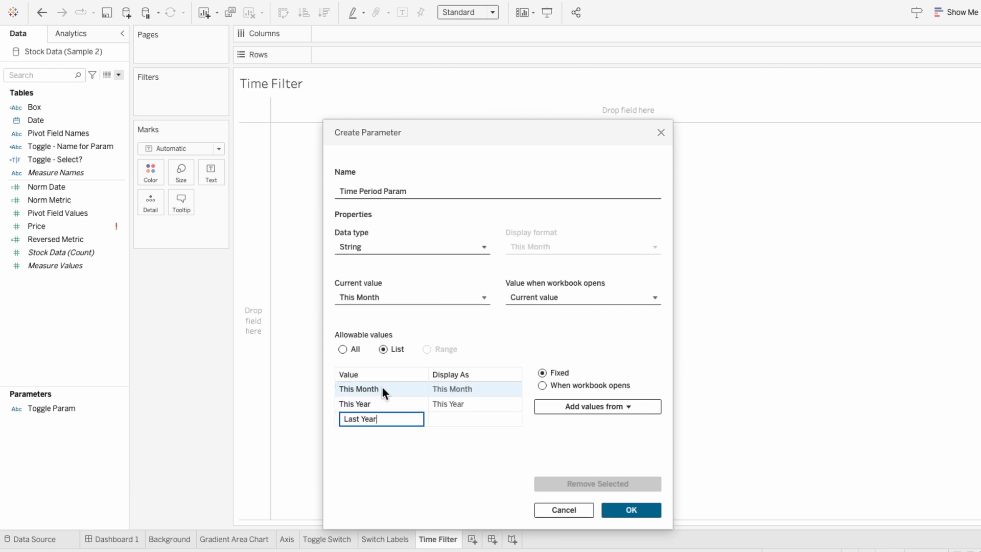
{"action": "key", "text": "Return"}
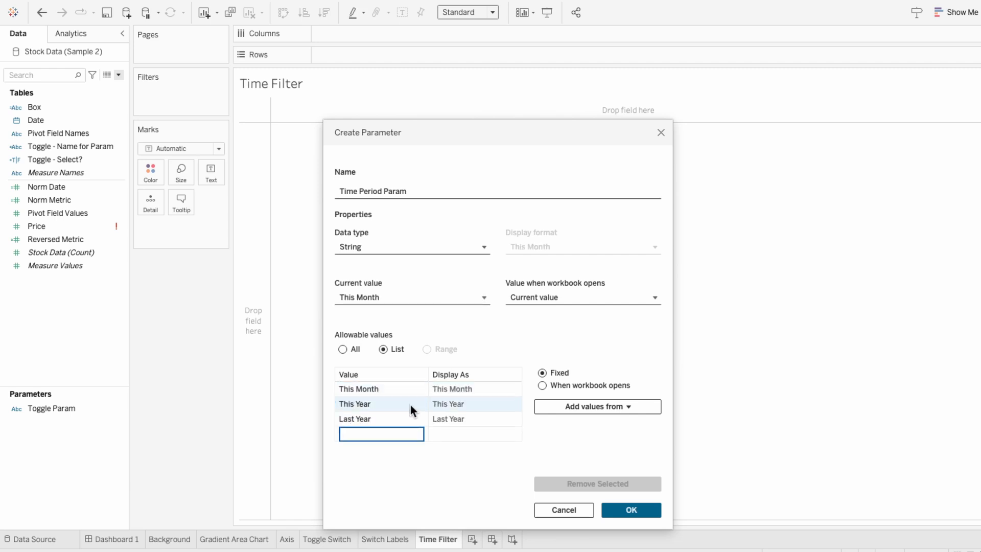
- Finish creating the Time Period Param parameter and show its parameter control on the worksheet
{"action": "left_click", "coordinate": [631, 509]}
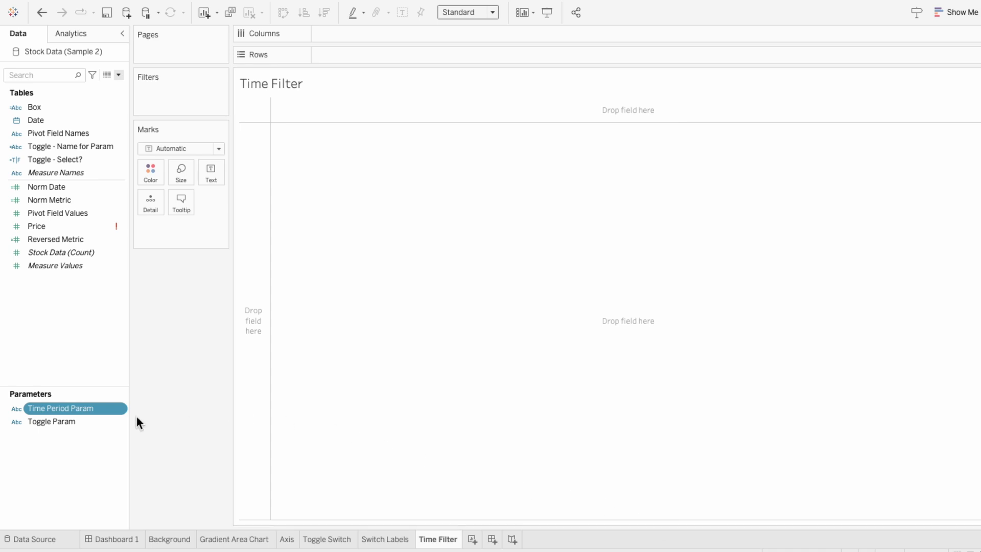
{"action": "right_click", "coordinate": [97, 410]}
{"action": "left_click", "coordinate": [129, 203]}
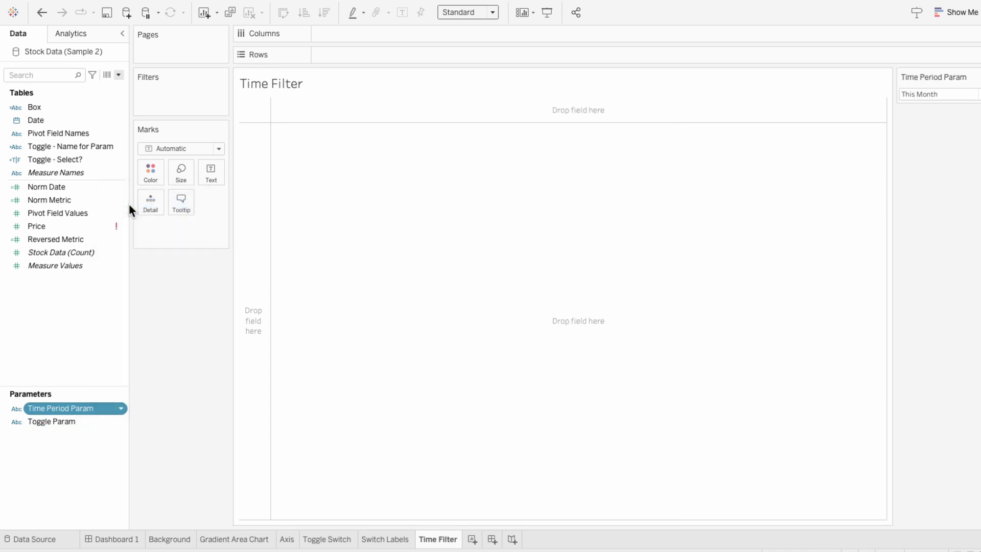
- Create a calculated field named General Time Identifier, starting with IF MONTH([Date]) = MONTH(TODAY()) AND YEAR([Date]) = YEAR(TODAY())
{"action": "left_click", "coordinate": [118, 75]}
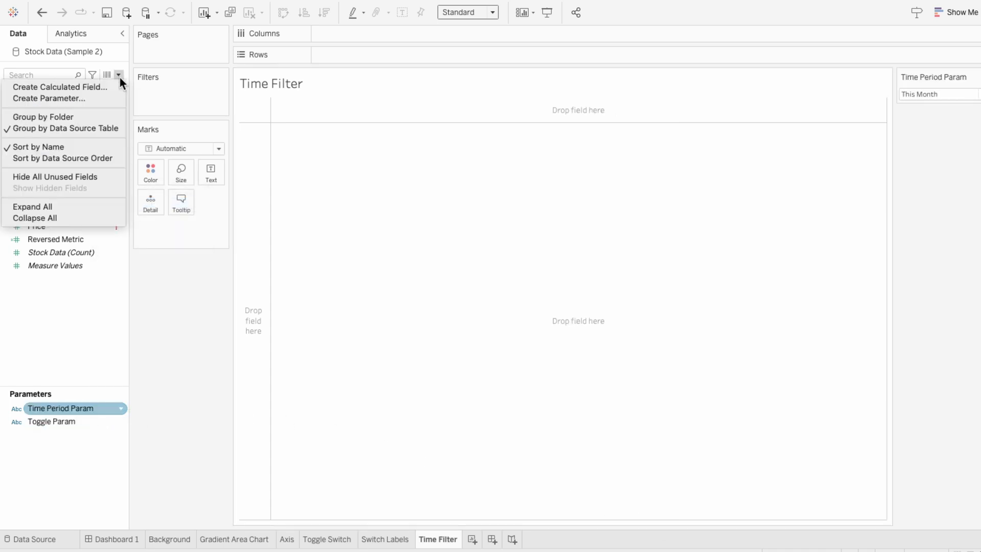
{"action": "left_click", "coordinate": [118, 85]}
{"action": "type", "text": "General Time Identifier"}
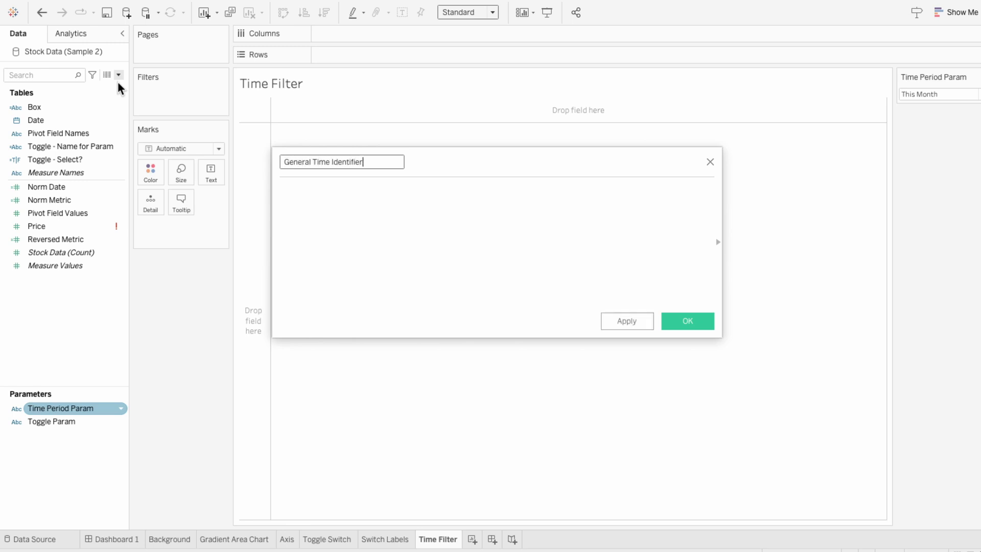
{"action": "key", "text": "Tab"}
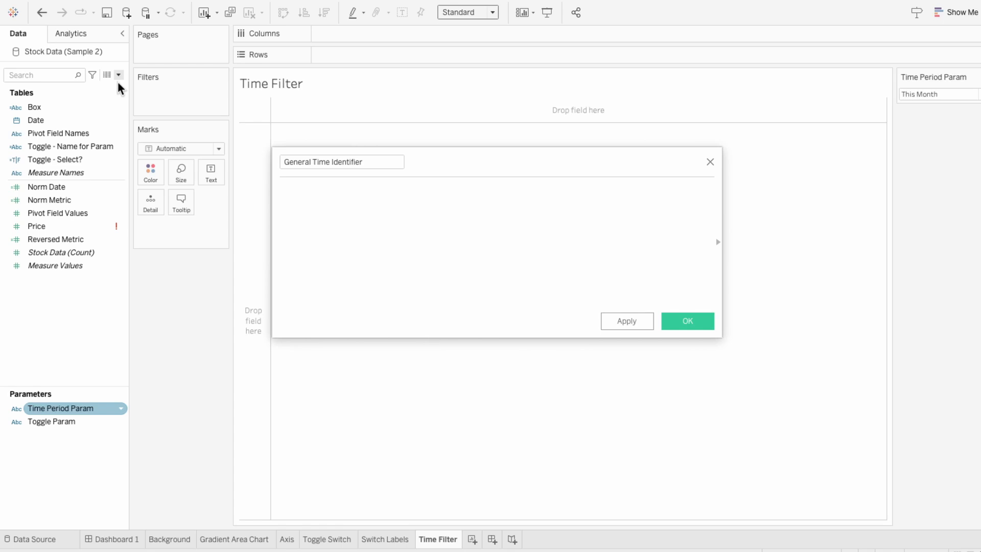
{"action": "type", "text": "IF MONTH"}
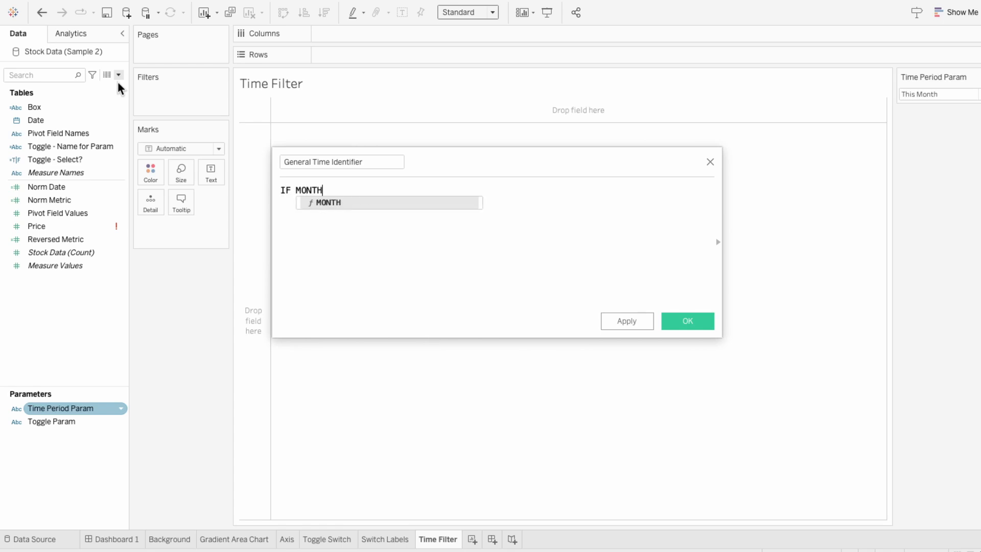
{"action": "type", "text": "([Date]) "}
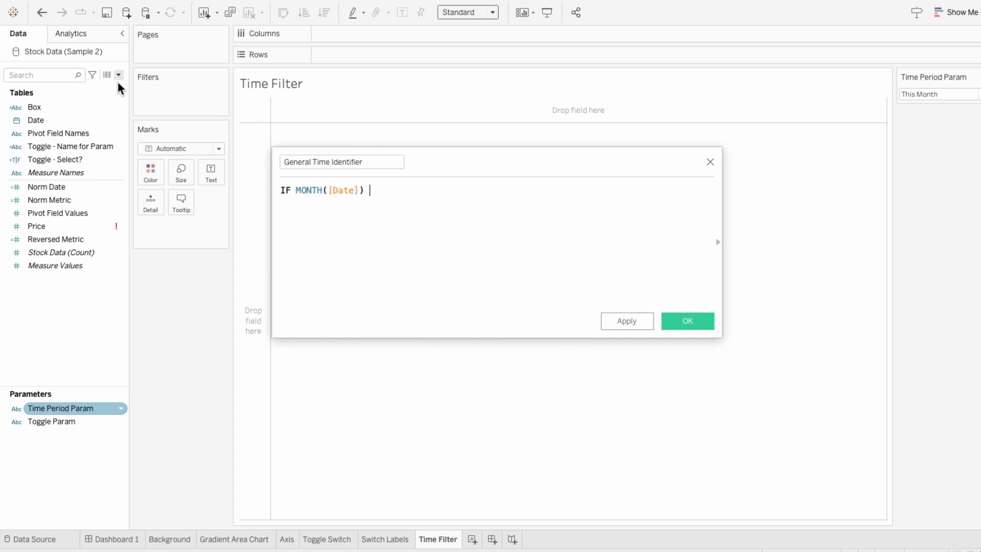
{"action": "type", "text": "= MONTH"}
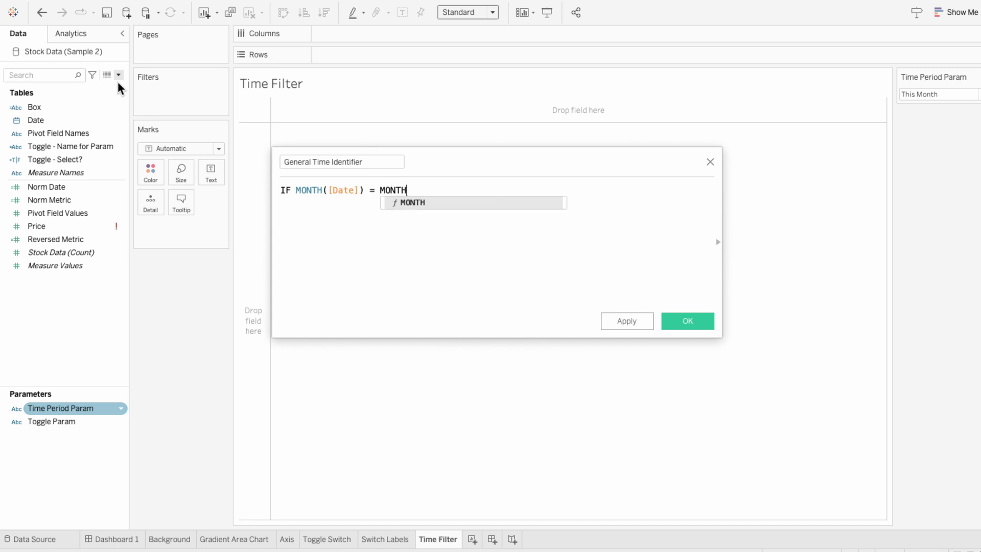
{"action": "type", "text": "(TODAY())"}
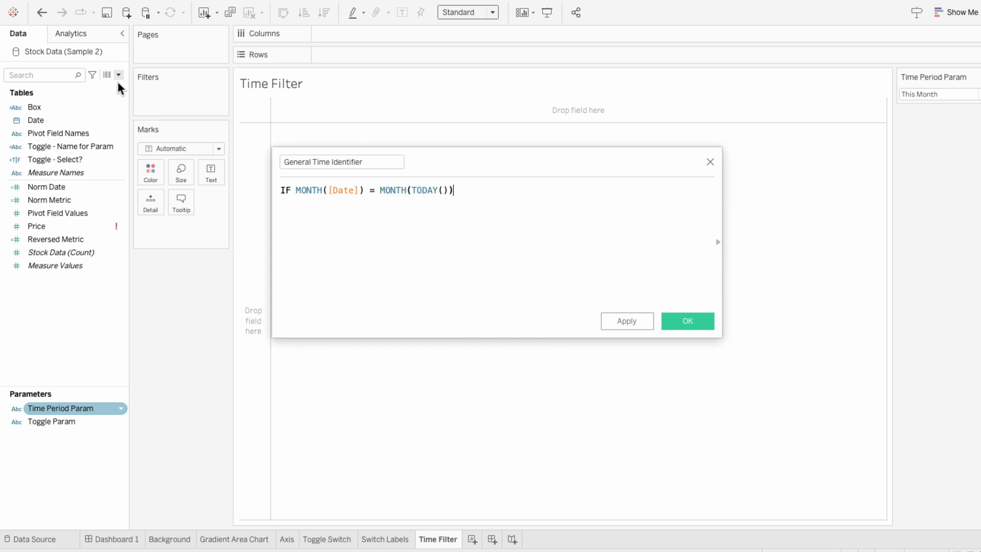
{"action": "type", "text": " AND YEAR(d"}
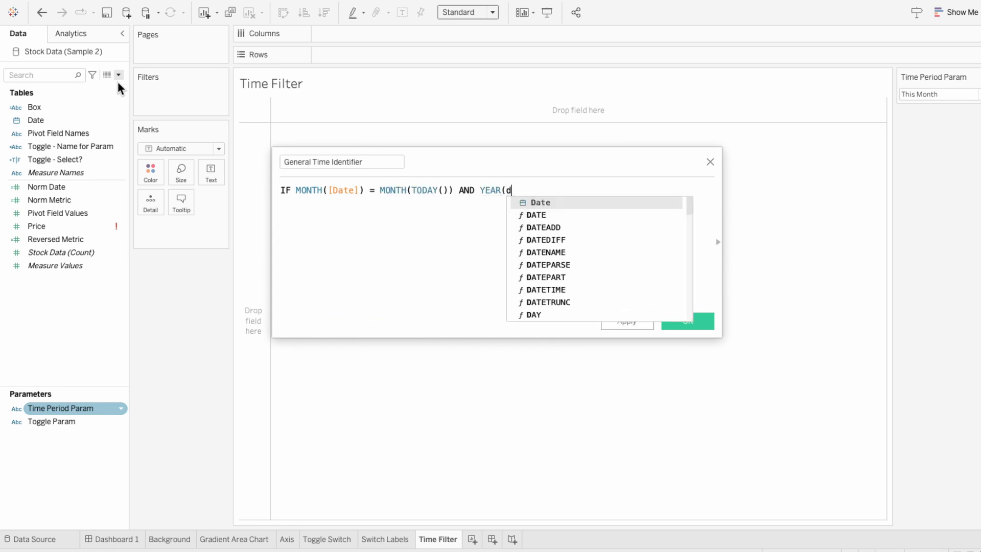
{"action": "key", "text": "Return"}
{"action": "type", "text": ") = YE"}
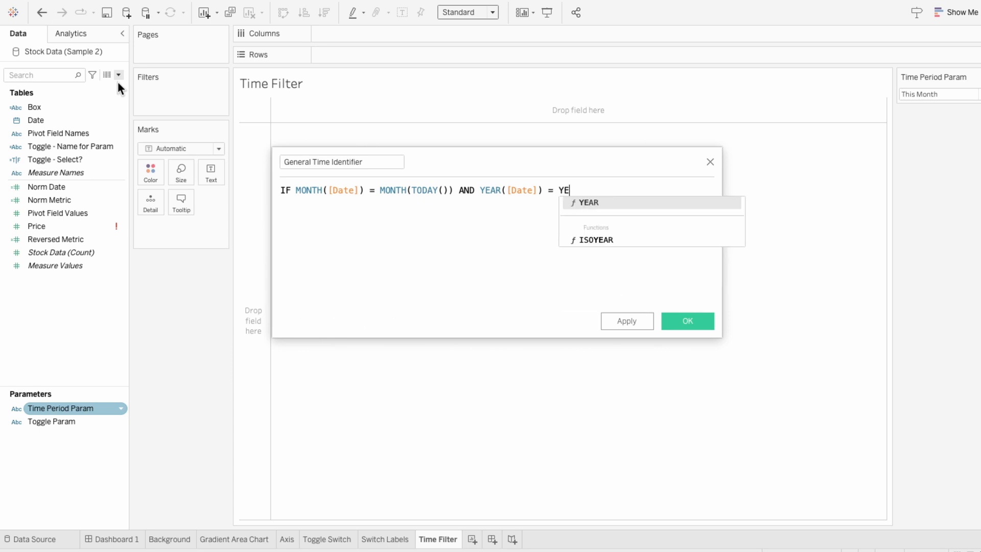
{"action": "type", "text": "AR(TODAY()"}
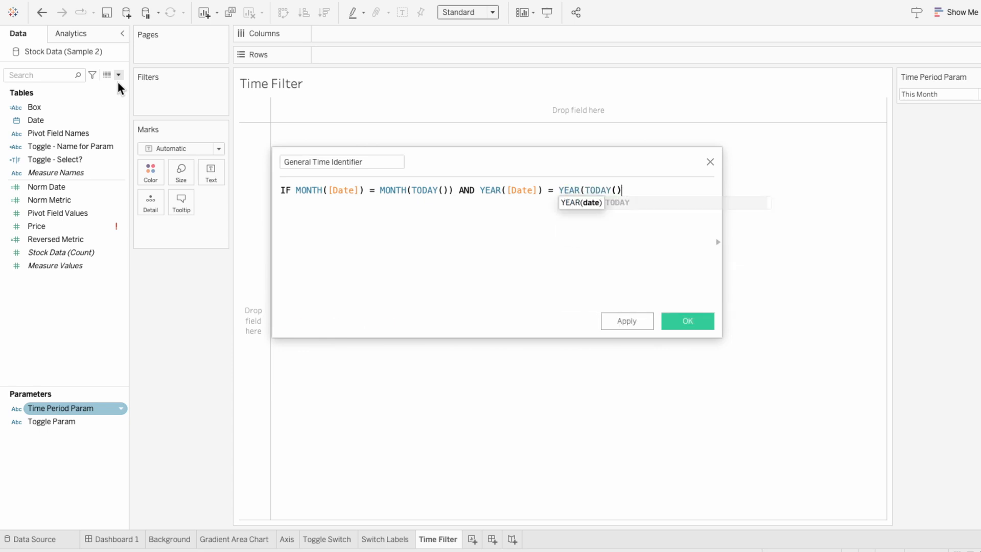
{"action": "type", "text": ")"}
{"action": "key", "text": "Return"}
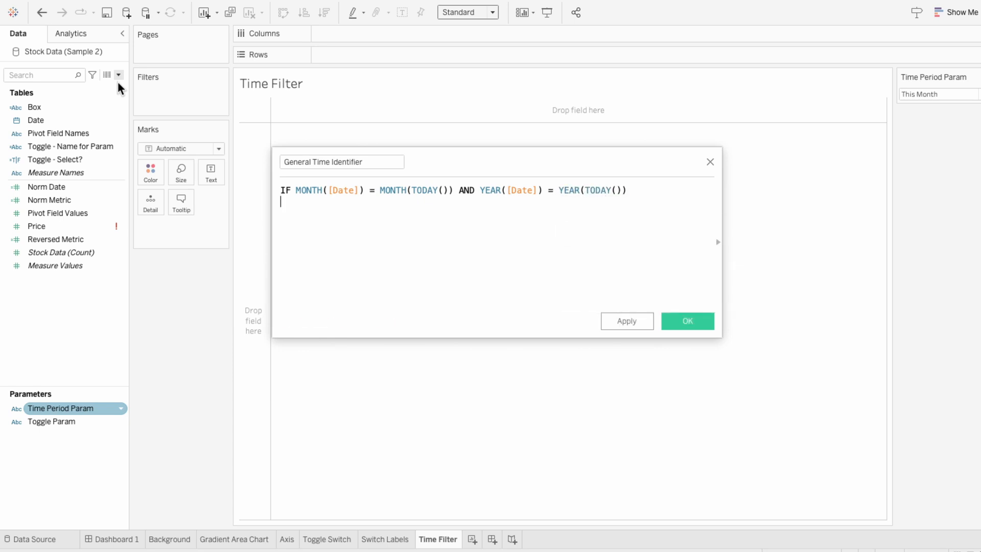
- Complete the formula: THEN "This Month, This Year", ELSEIF YEAR([Date]) = YEAR(TODAY()) THEN "This Year", ELSEIF YEAR([Date]) = YEAR(TODAY()) - 1 THEN "Last Year" END
{"action": "type", "text": "THEN \"This Month, This Year"}
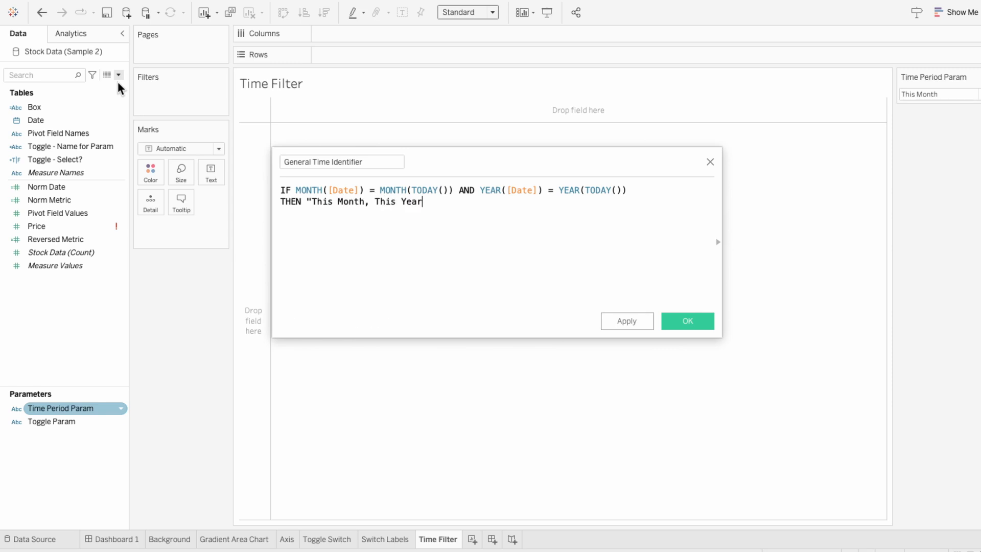
{"action": "type", "text": "\""}
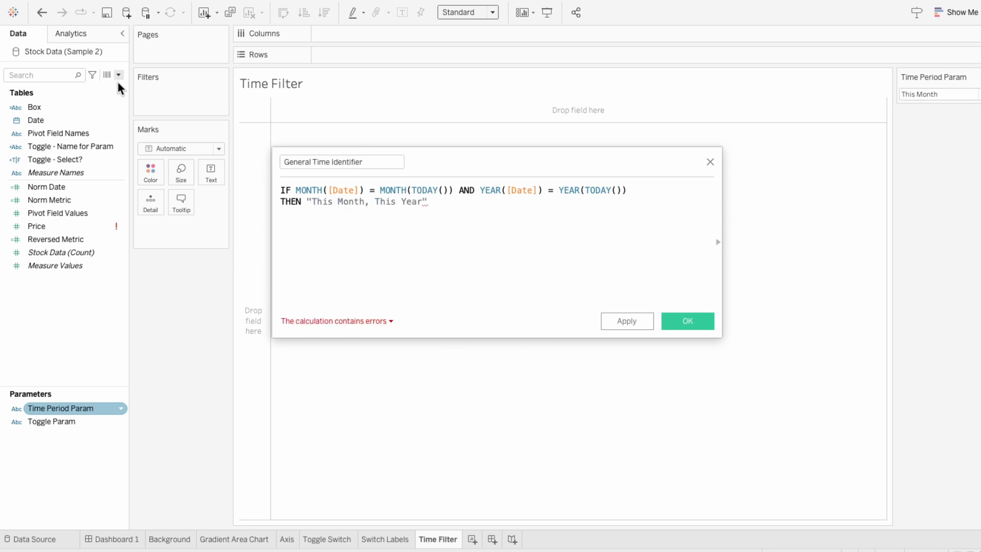
{"action": "key", "text": "Return"}
{"action": "type", "text": "ELSEIF "}
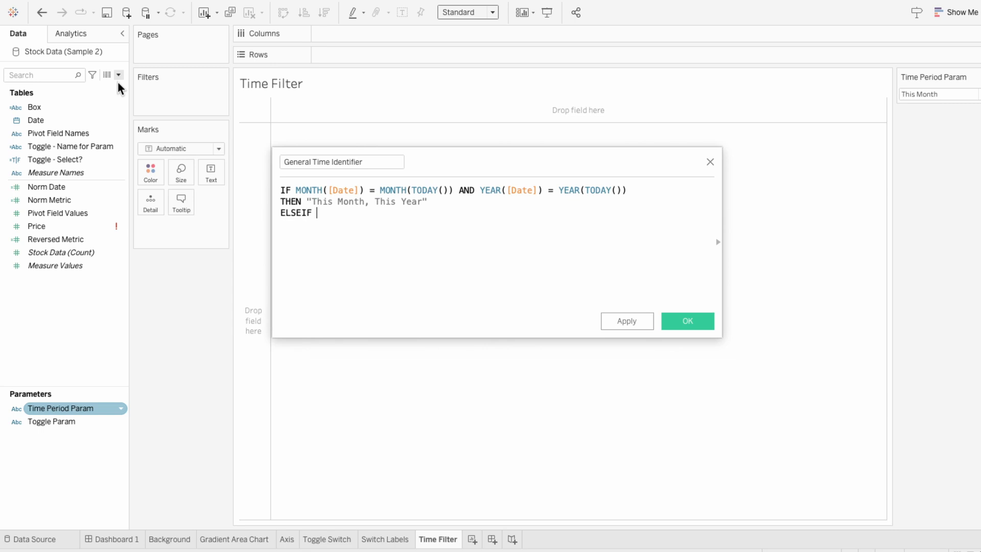
{"action": "type", "text": "YEAR"}
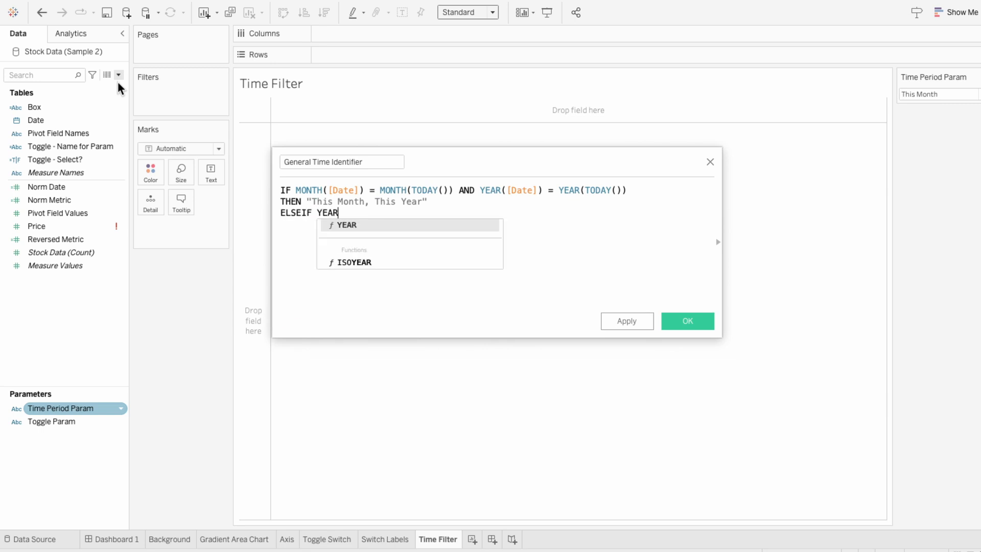
{"action": "type", "text": "([Date]) ="}
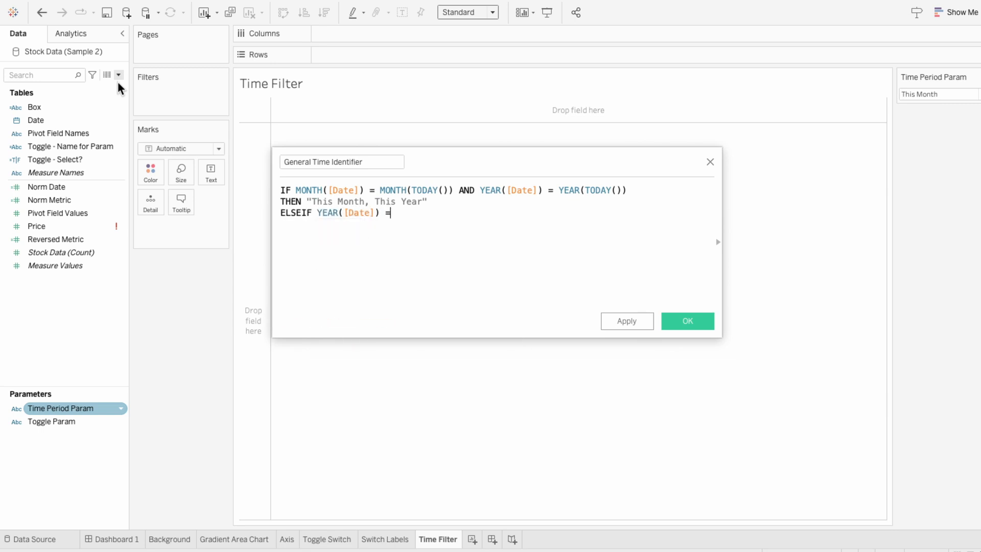
{"action": "type", "text": " YEAR(TODA"}
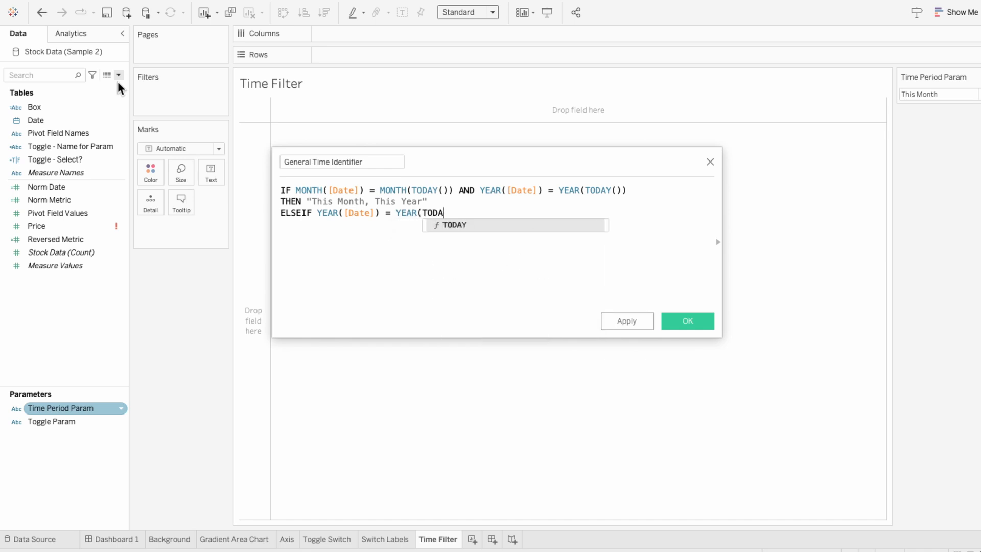
{"action": "type", "text": "Y()) THE"}
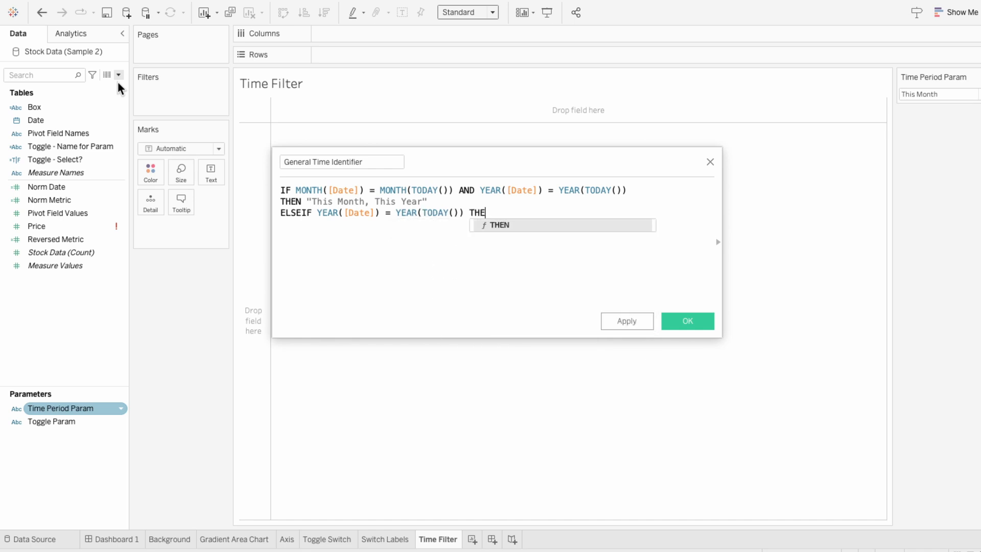
{"action": "type", "text": "N \"This Year\" "}
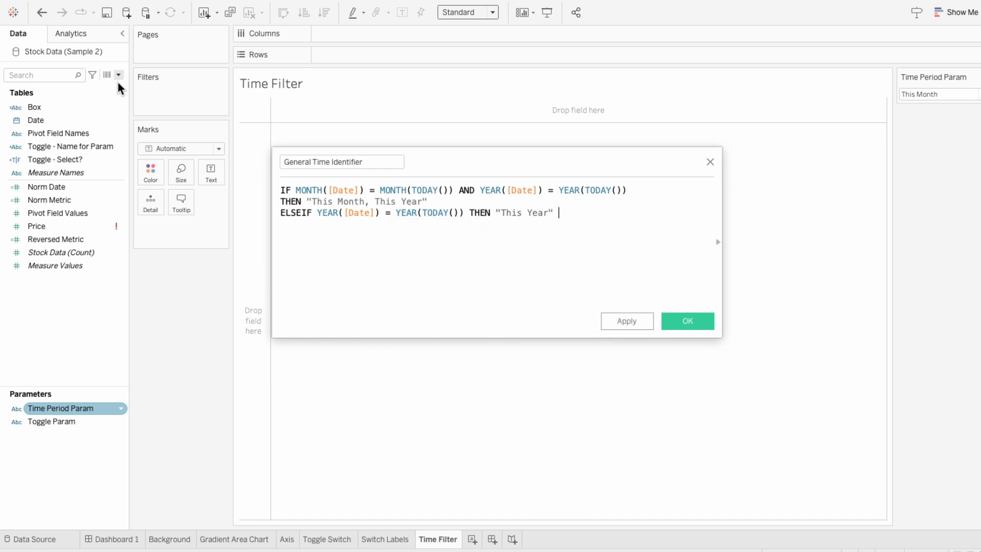
{"action": "type", "text": "ELSE"}
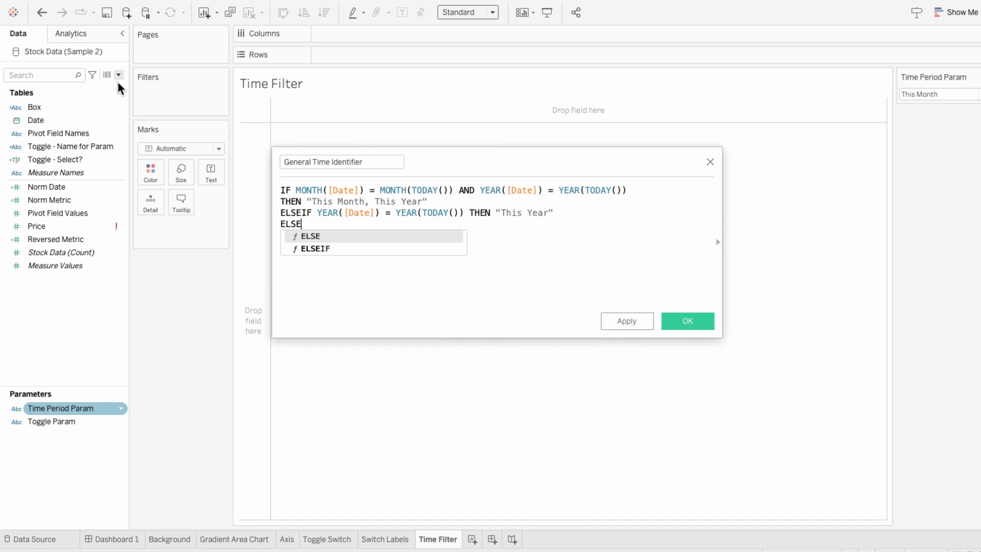
{"action": "type", "text": "IF YEAR("}
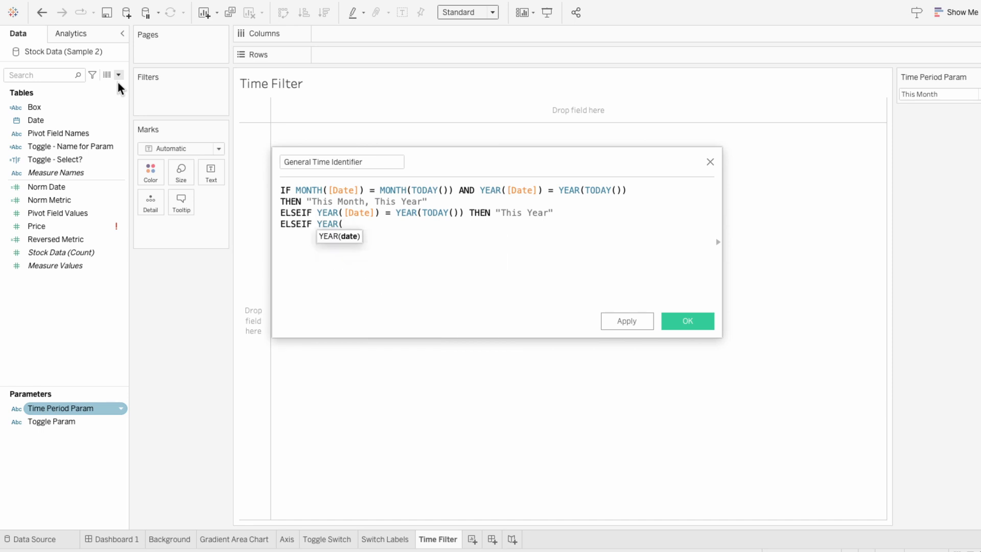
{"action": "type", "text": "[Date]) = Y"}
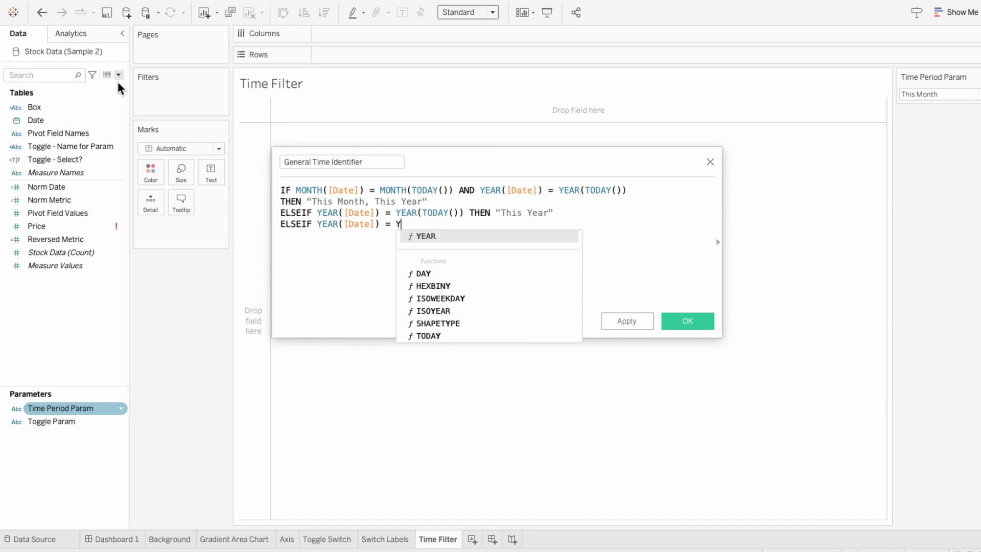
{"action": "type", "text": "EAR(TODAY()) - 1"}
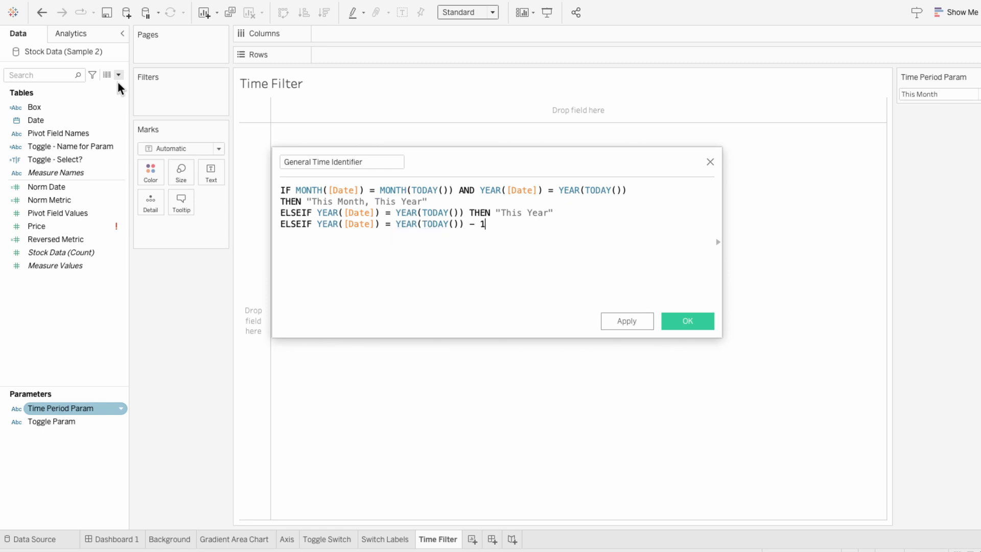
{"action": "type", "text": " THEN \"Last Year\" END"}
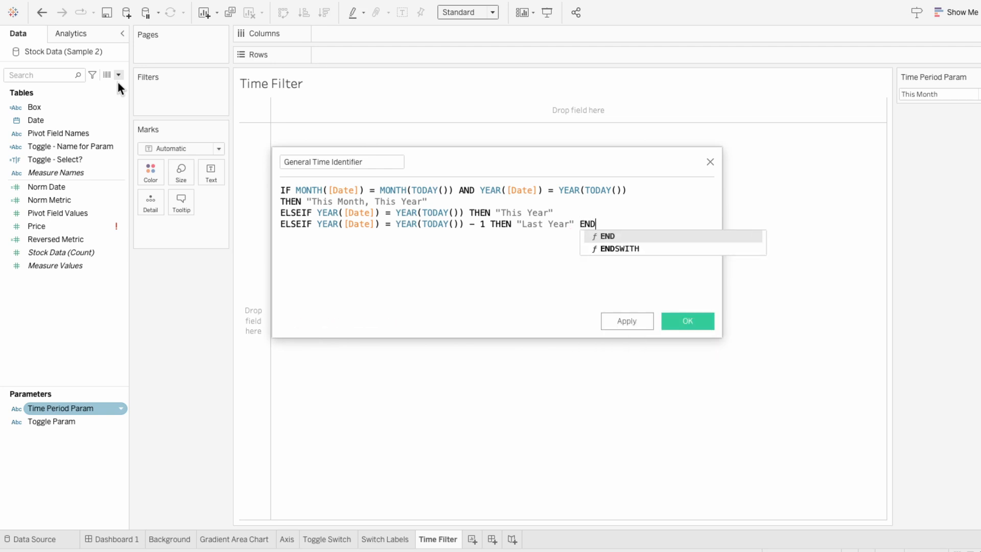
- Copy the whole General Time Identifier formula and save the calculated field
{"action": "left_click", "coordinate": [405, 294]}
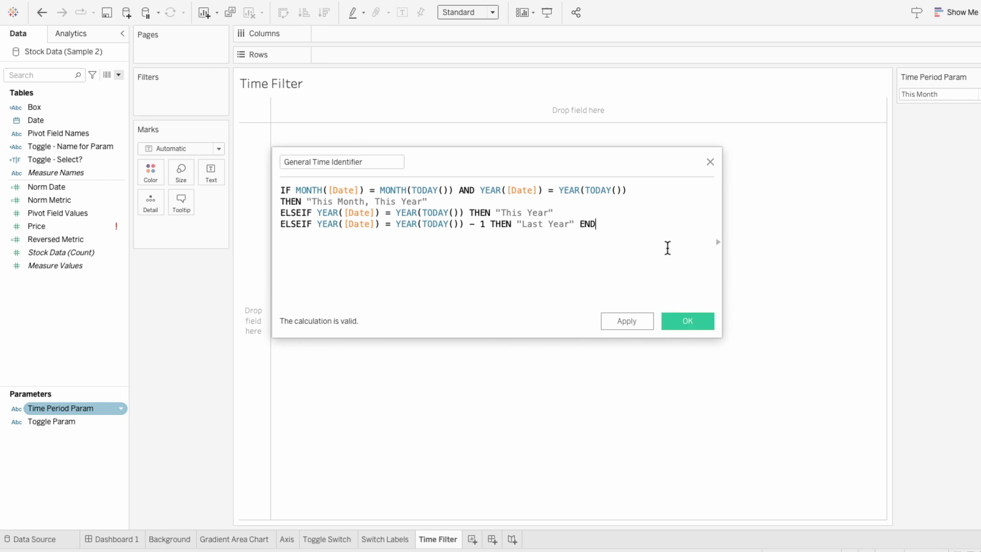
{"action": "left_click_drag", "start_coordinate": [668, 248], "coordinate": [274, 182]}
{"action": "key", "text": "ctrl+c"}
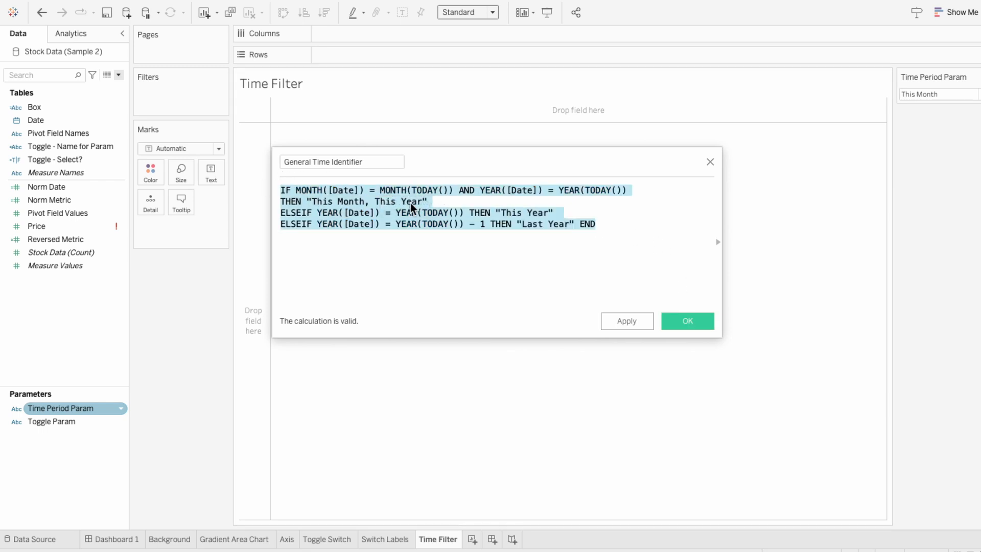
{"action": "left_click", "coordinate": [710, 323]}
- Create a calculated field named Specific Time Identifier and paste the copied formula into it
{"action": "left_click", "coordinate": [118, 74]}
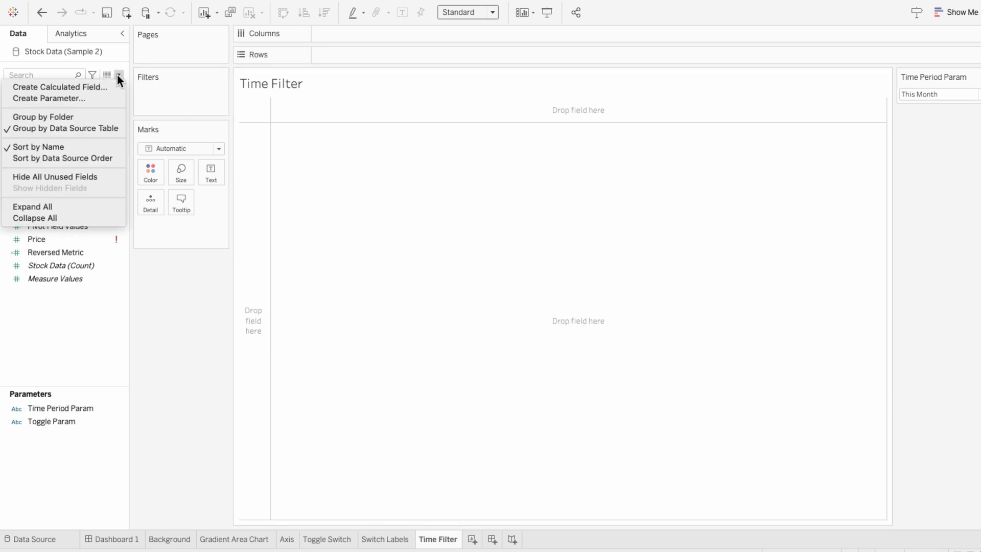
{"action": "left_click", "coordinate": [114, 85]}
{"action": "type", "text": "Spec"}
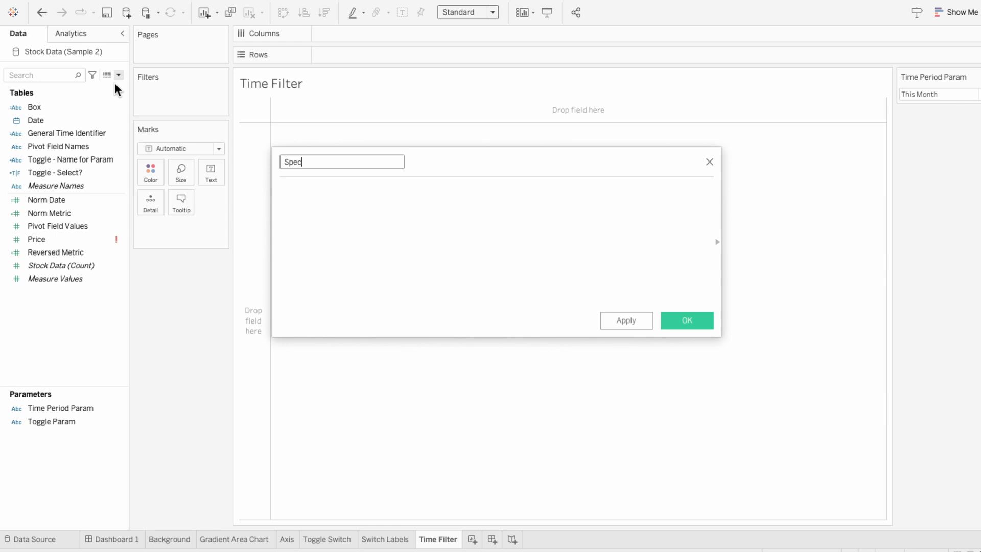
{"action": "type", "text": "ific Time Identifier"}
{"action": "key", "text": "Tab"}
{"action": "key", "text": "ctrl+v"}
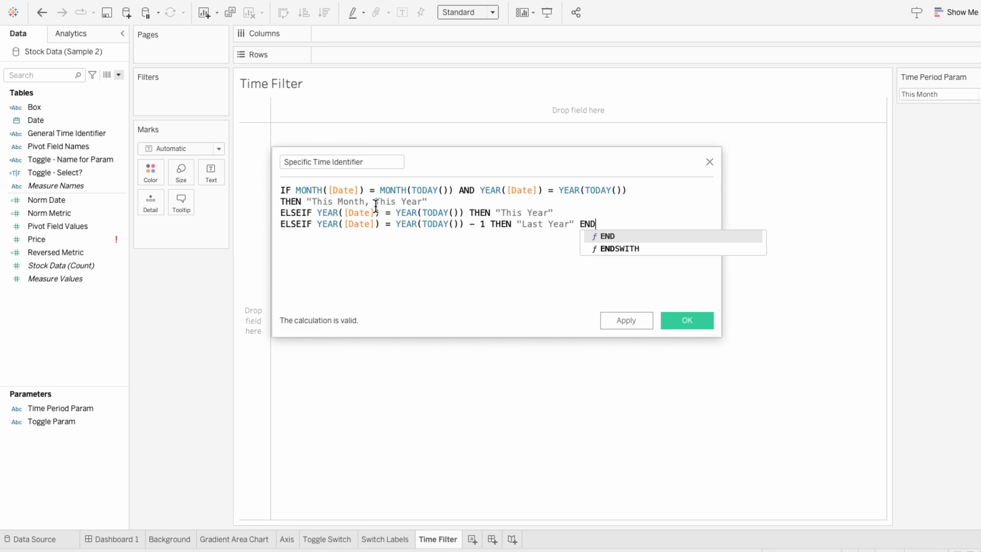
- Change the first result to "This Month" only and save the Specific Time Identifier field
{"action": "left_click_drag", "start_coordinate": [368, 204], "coordinate": [421, 202]}
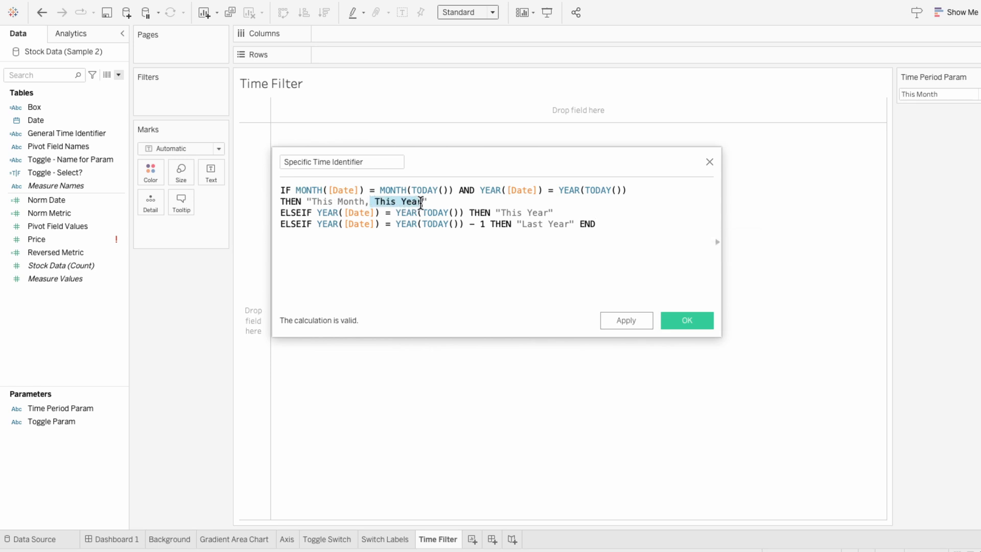
{"action": "key", "text": "BackSpace"}
{"action": "key", "text": "BackSpace"}
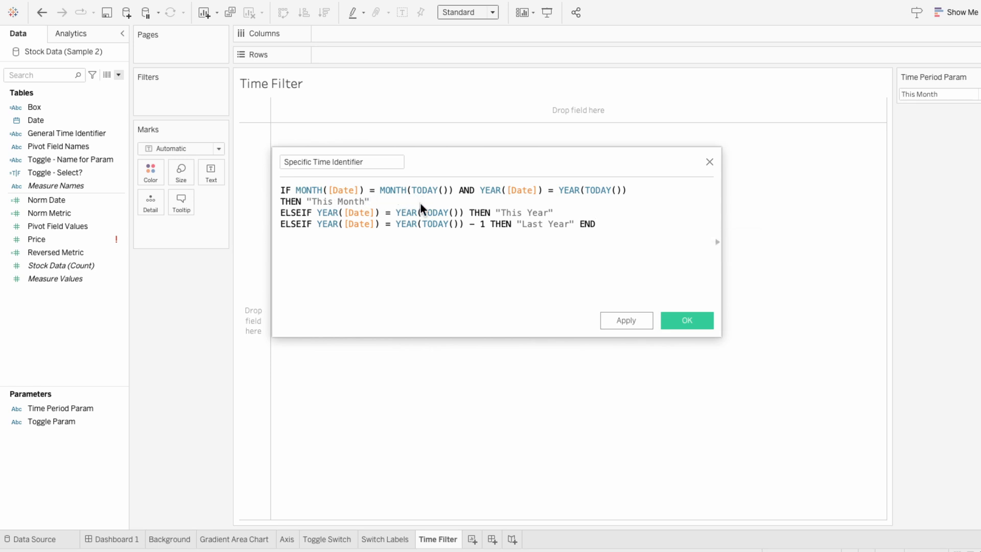
{"action": "left_click", "coordinate": [690, 322]}
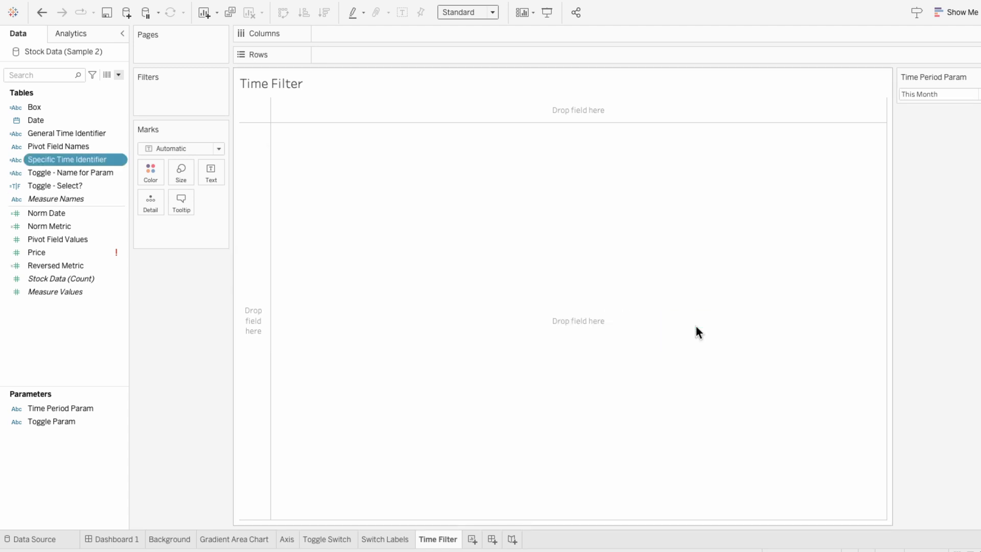
- Create a calculated field named Time - Select? with the formula IF CONTAINS([Specific Time Identifier], [Time Period Param]) THEN TRUE ELSE FALSE END
{"action": "left_click", "coordinate": [118, 75]}
{"action": "left_click", "coordinate": [117, 82]}
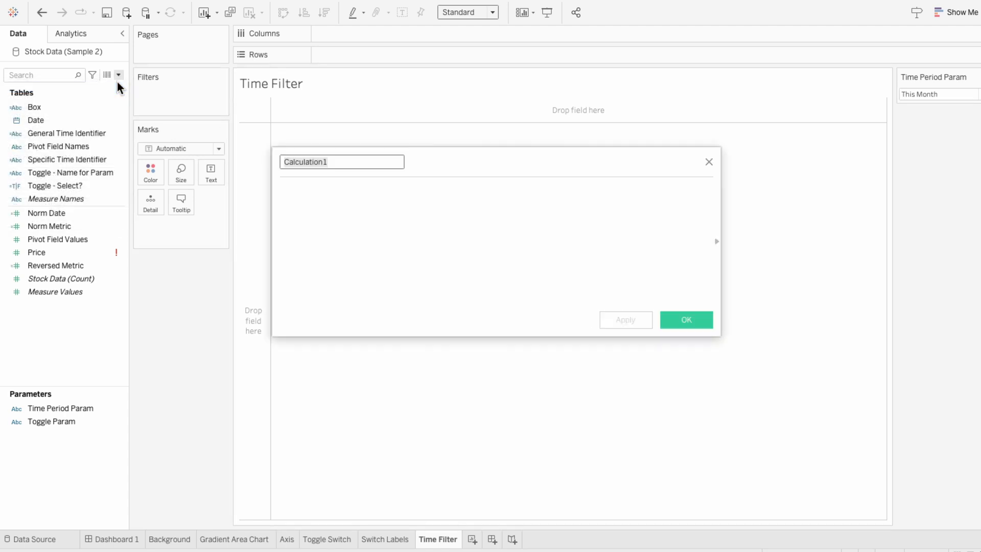
{"action": "type", "text": "T"}
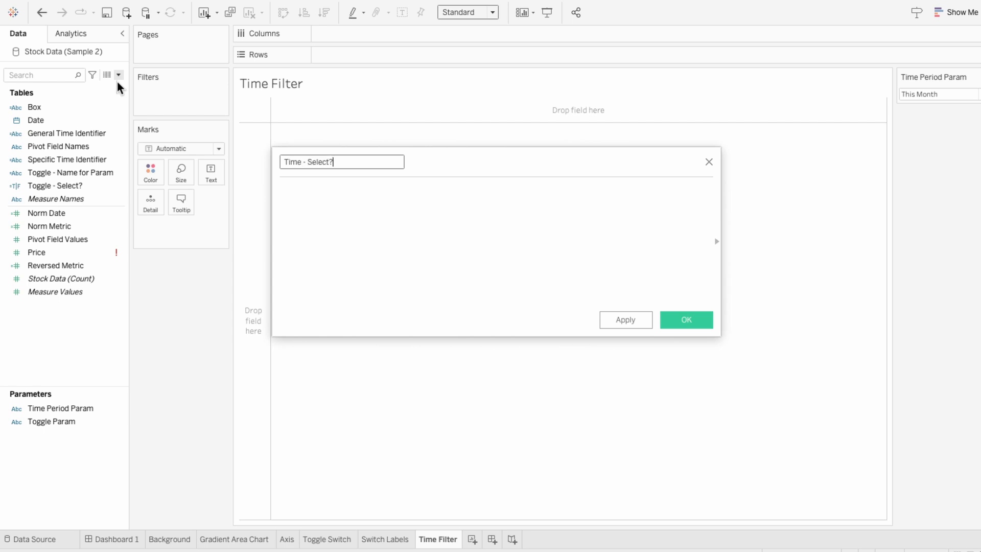
{"action": "key", "text": "Tab"}
{"action": "type", "text": "IF CONTAINS"}
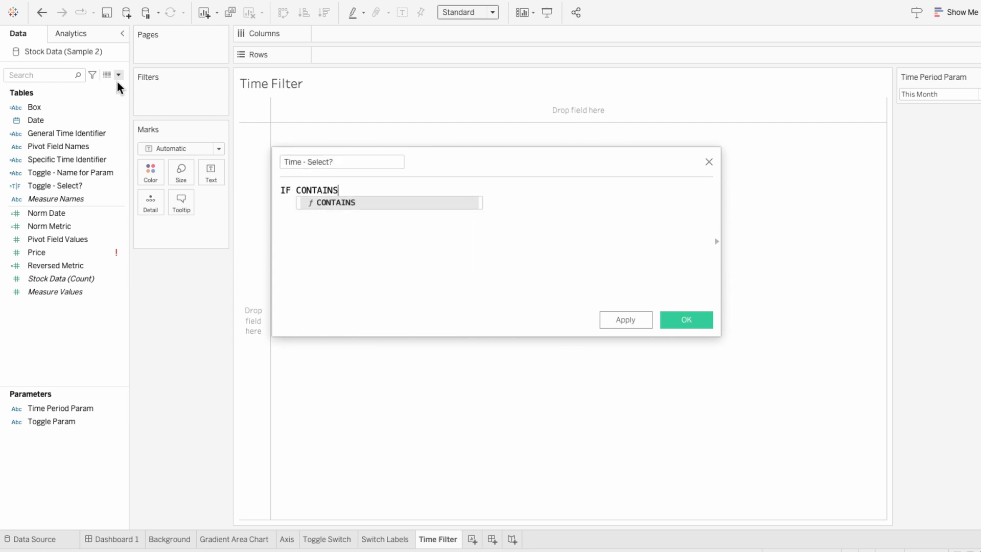
{"action": "type", "text": "(s"}
{"action": "key", "text": "Return"}
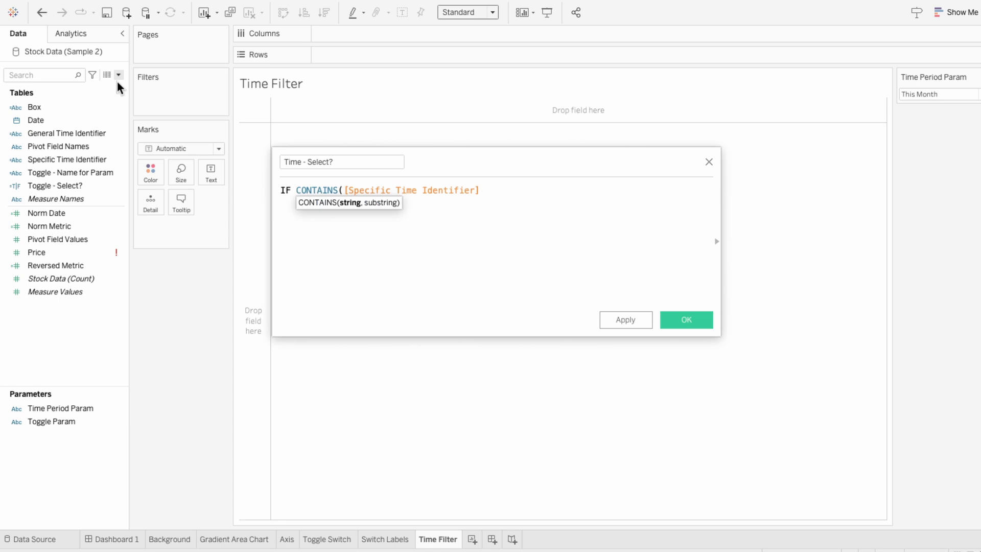
{"action": "type", "text": ", time"}
{"action": "key", "text": "Return"}
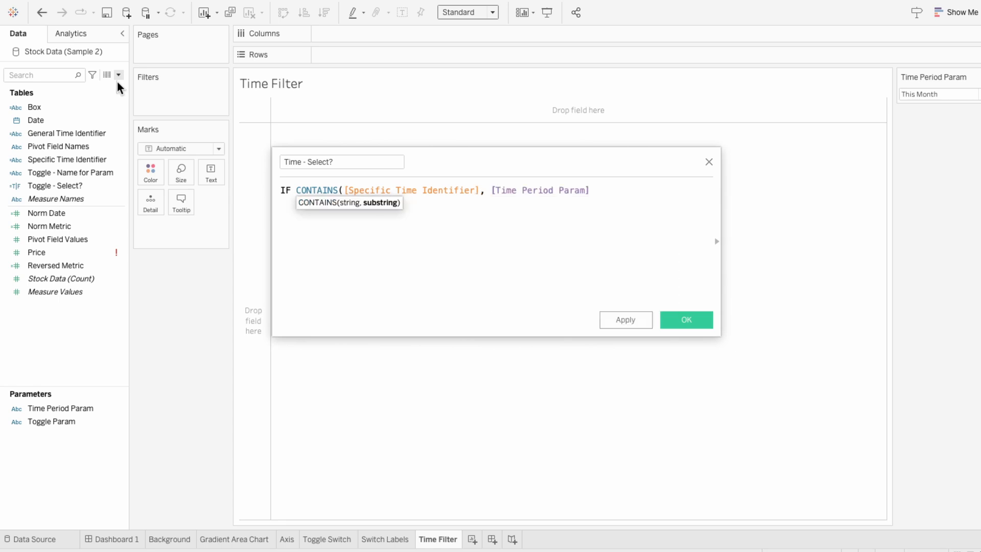
{"action": "type", "text": ") THEN TRUE "}
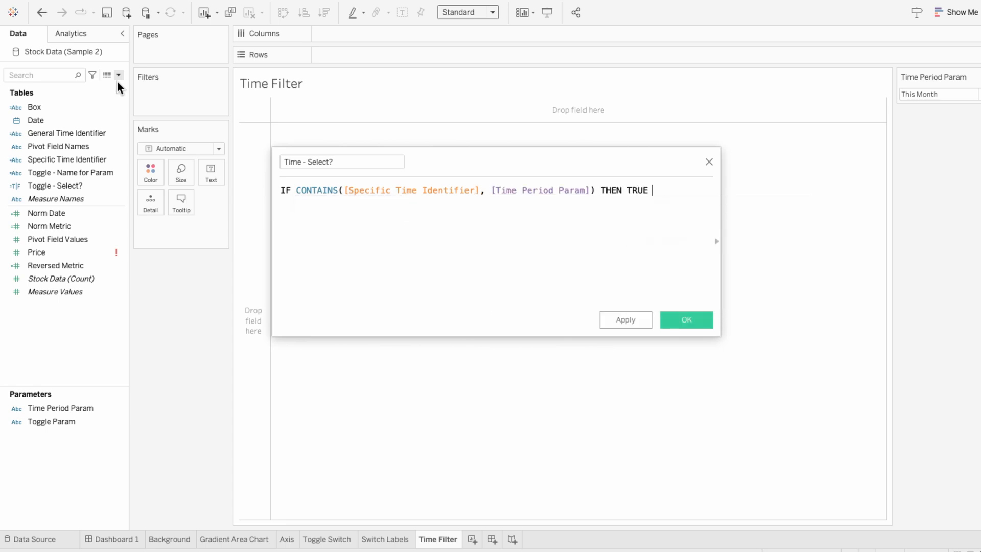
{"action": "type", "text": "ELSE FALSE END"}
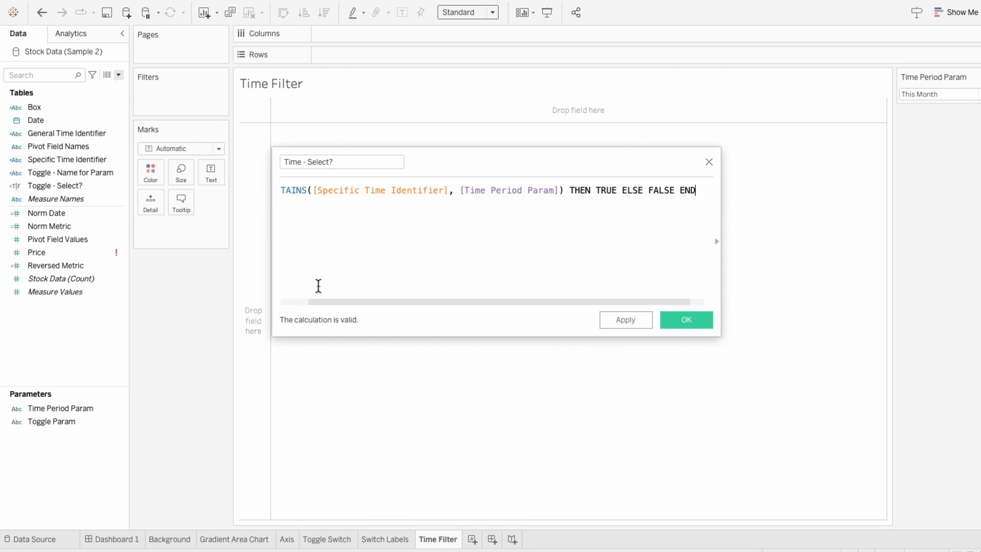
{"action": "left_click_drag", "start_coordinate": [345, 304], "coordinate": [312, 302]}
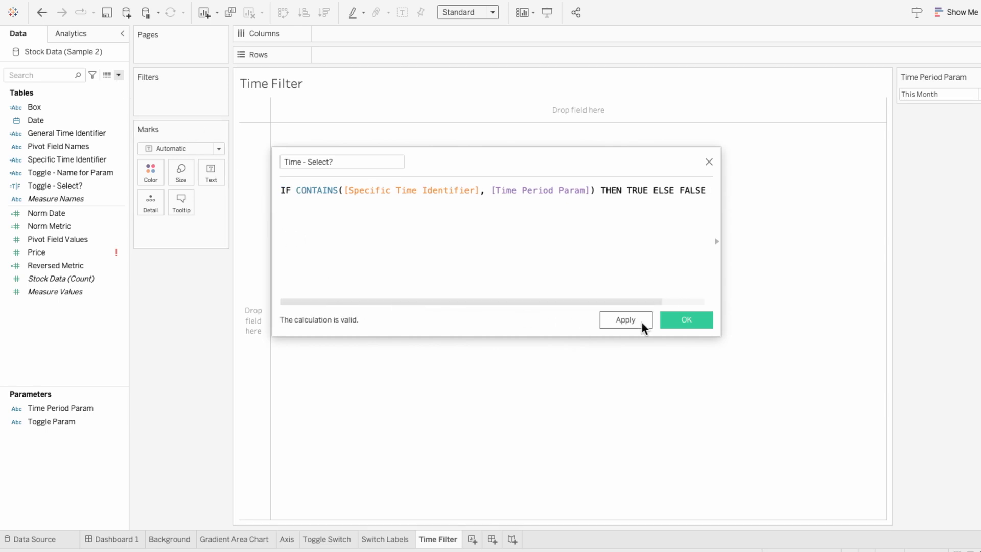
{"action": "left_click", "coordinate": [669, 319]}
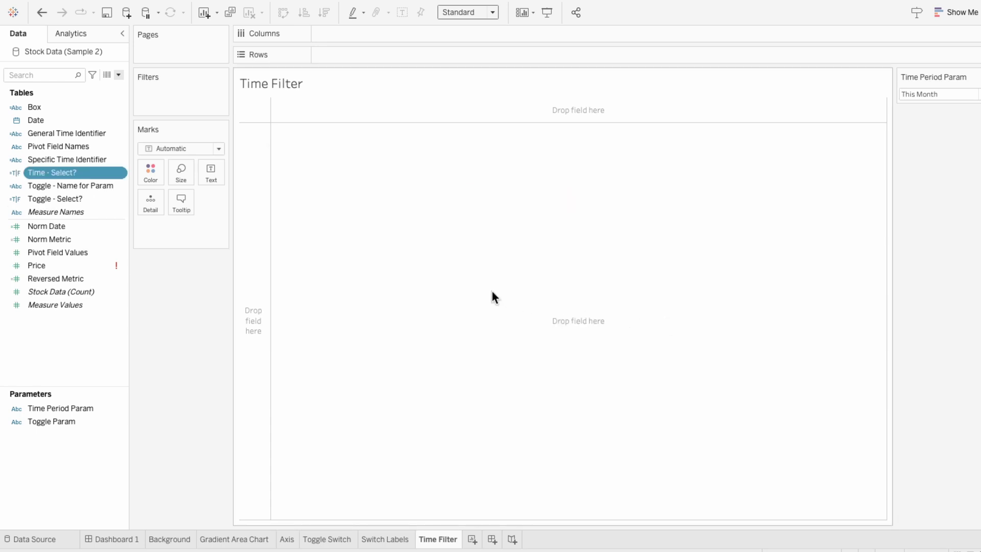
- Place General Time Identifier on Columns and Specific Time Identifier on the Marks card as detail
{"action": "left_click", "coordinate": [74, 135]}
{"action": "left_click_drag", "start_coordinate": [74, 136], "coordinate": [344, 36]}
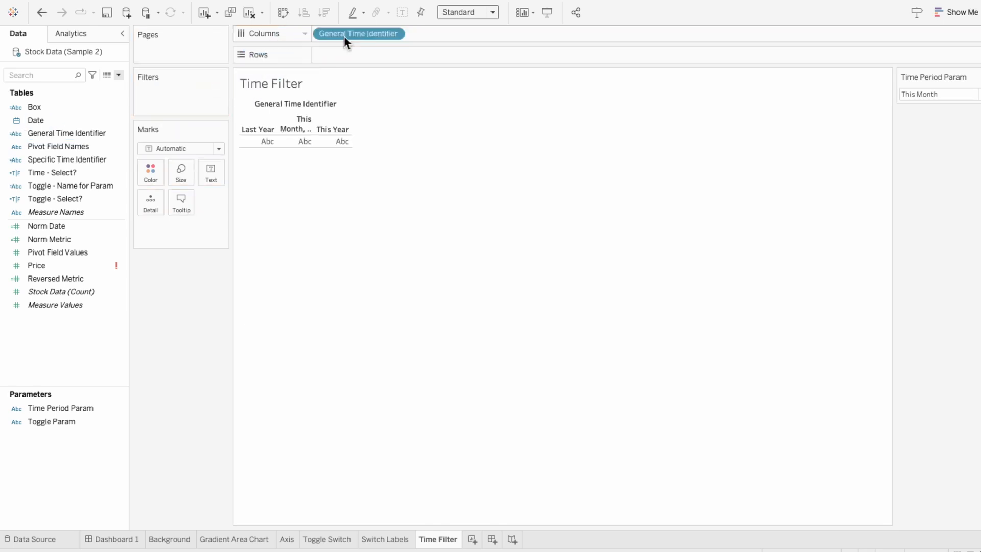
{"action": "left_click", "coordinate": [89, 157]}
{"action": "left_click_drag", "start_coordinate": [90, 158], "coordinate": [182, 227]}
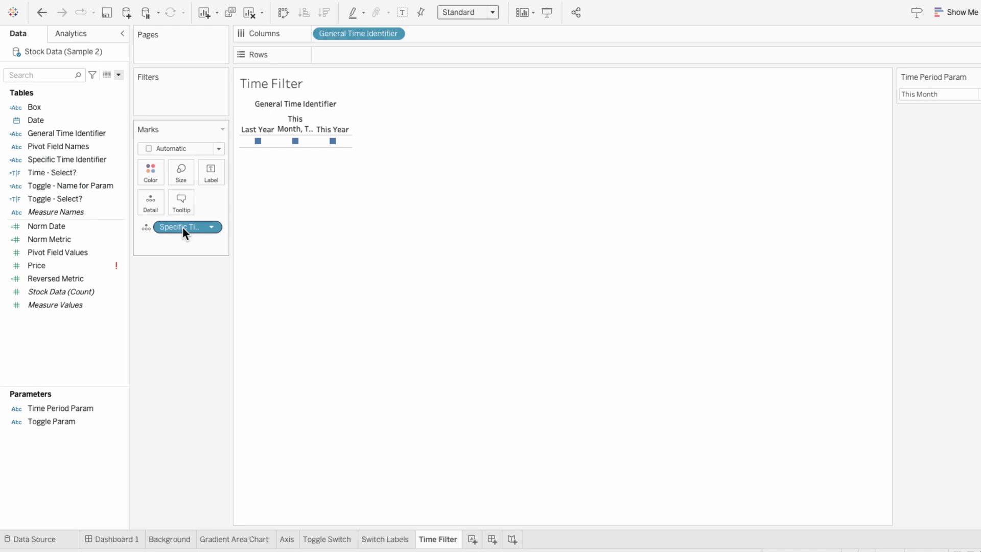
- Display Specific Time Identifier as text labels on the marks and widen the table's columns
{"action": "left_click", "coordinate": [147, 228]}
{"action": "left_click", "coordinate": [156, 253]}
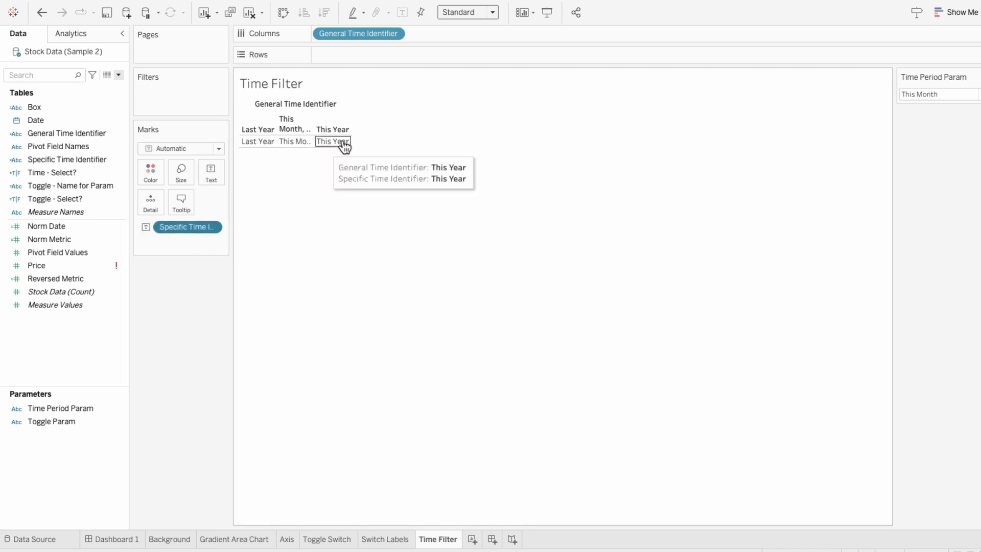
{"action": "left_click_drag", "start_coordinate": [351, 137], "coordinate": [424, 133]}
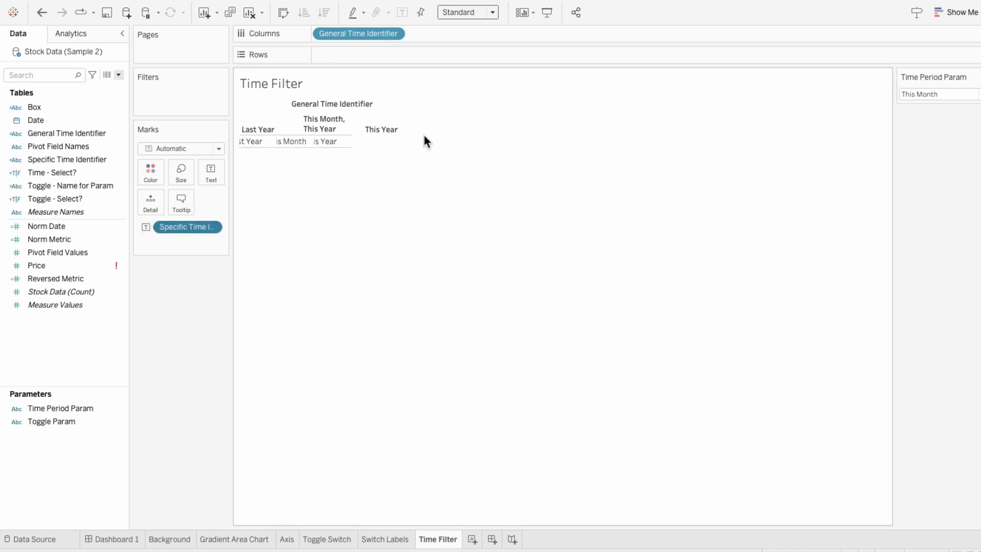
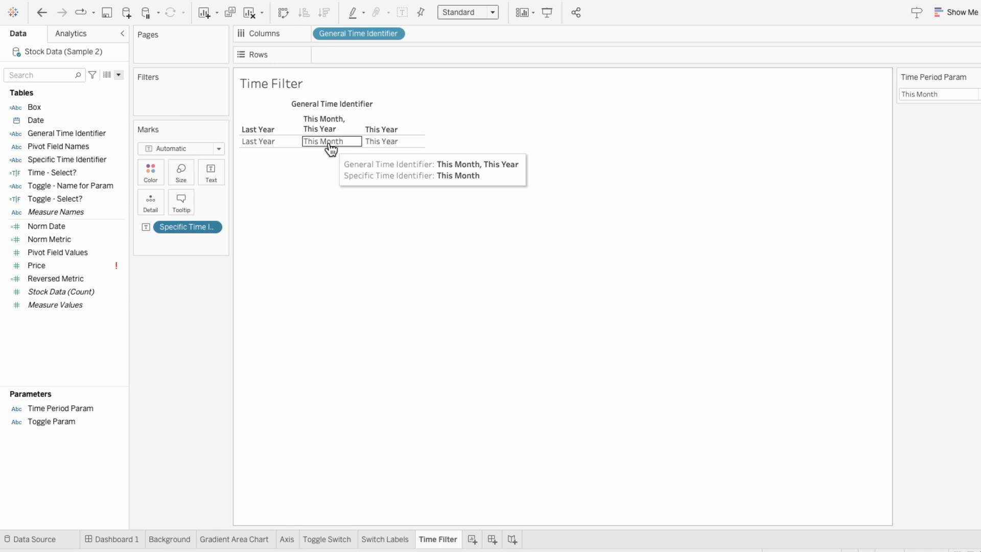
- Add Time - Select? to the Marks card and use it as the color field
{"action": "left_click_drag", "start_coordinate": [97, 175], "coordinate": [180, 240]}
{"action": "left_click", "coordinate": [144, 242]}
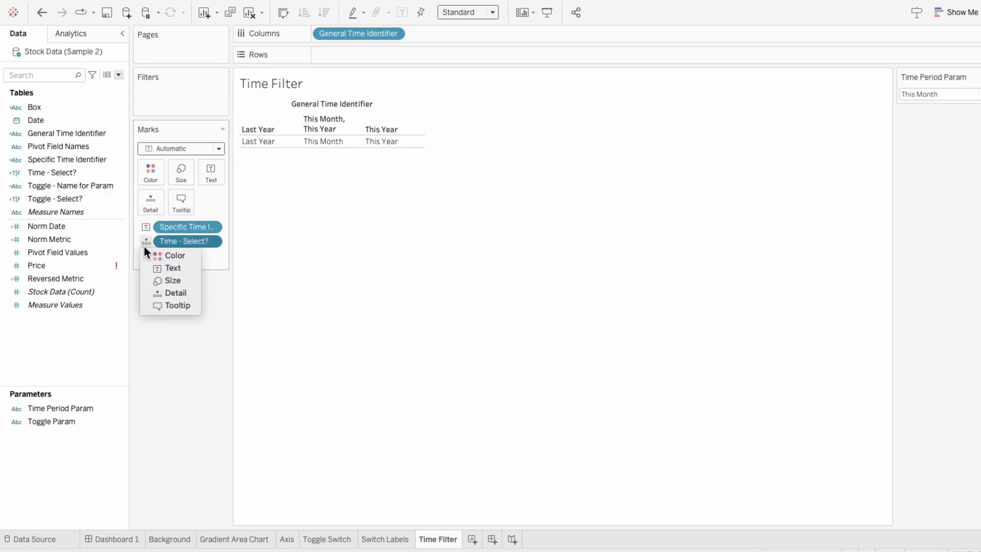
{"action": "left_click", "coordinate": [149, 255]}
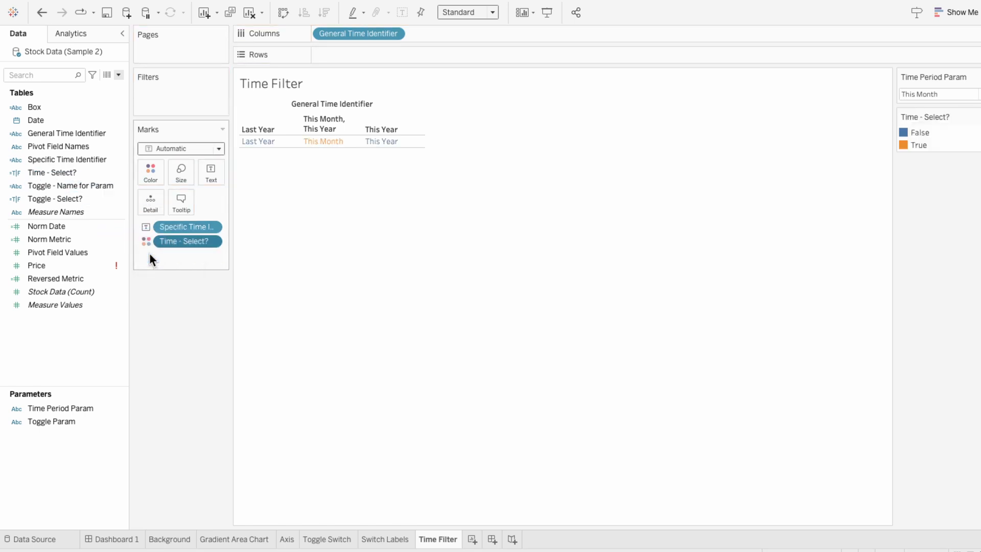
- Change the mark type to Shape and choose the filled square shape
{"action": "left_click", "coordinate": [158, 153]}
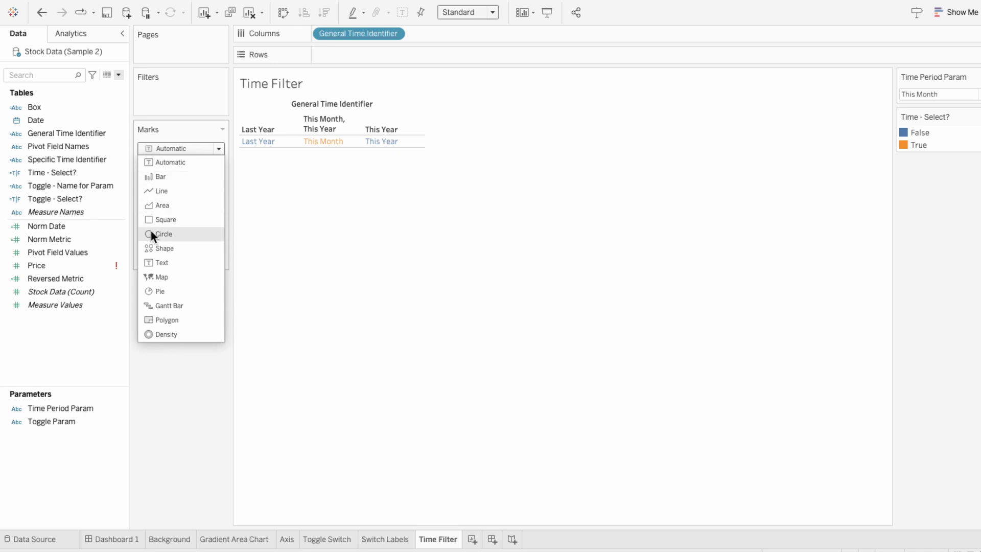
{"action": "left_click", "coordinate": [152, 246]}
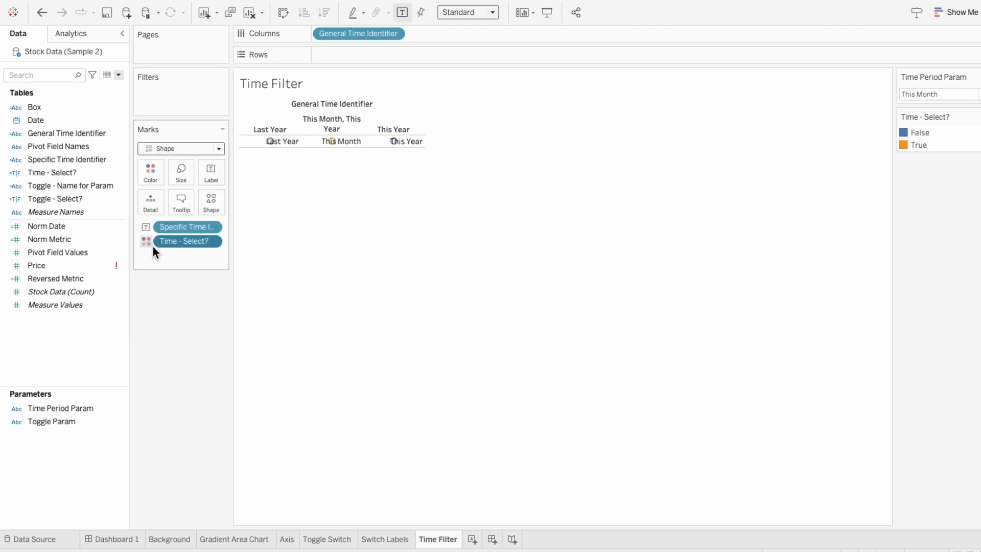
{"action": "left_click", "coordinate": [210, 205]}
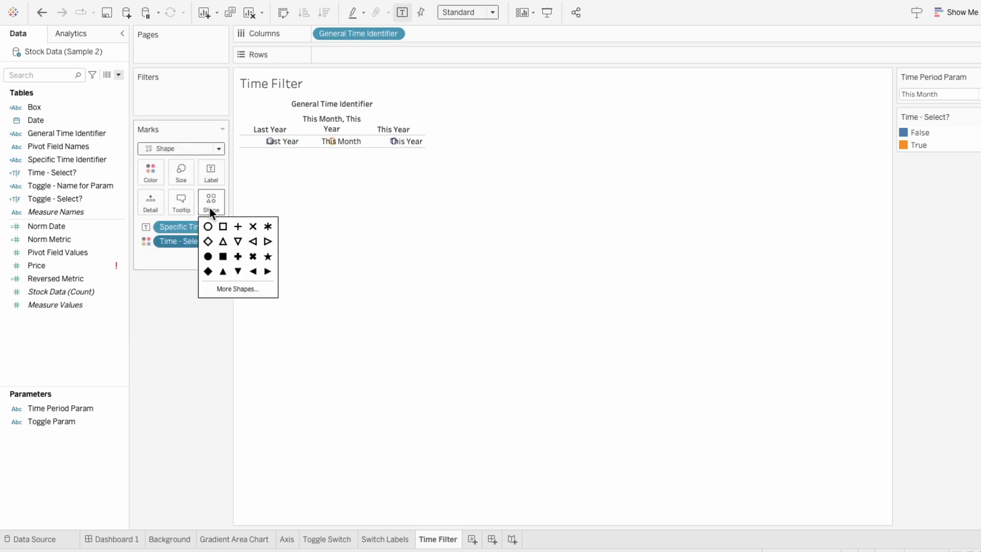
{"action": "left_click", "coordinate": [223, 256]}
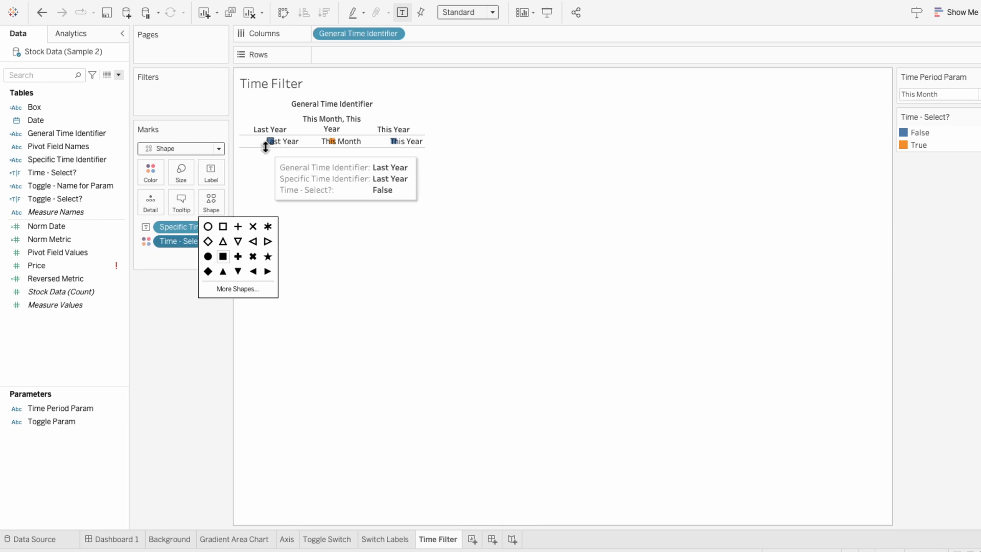
- Increase the row height and enlarge the mark size
{"action": "left_click_drag", "start_coordinate": [265, 149], "coordinate": [265, 169]}
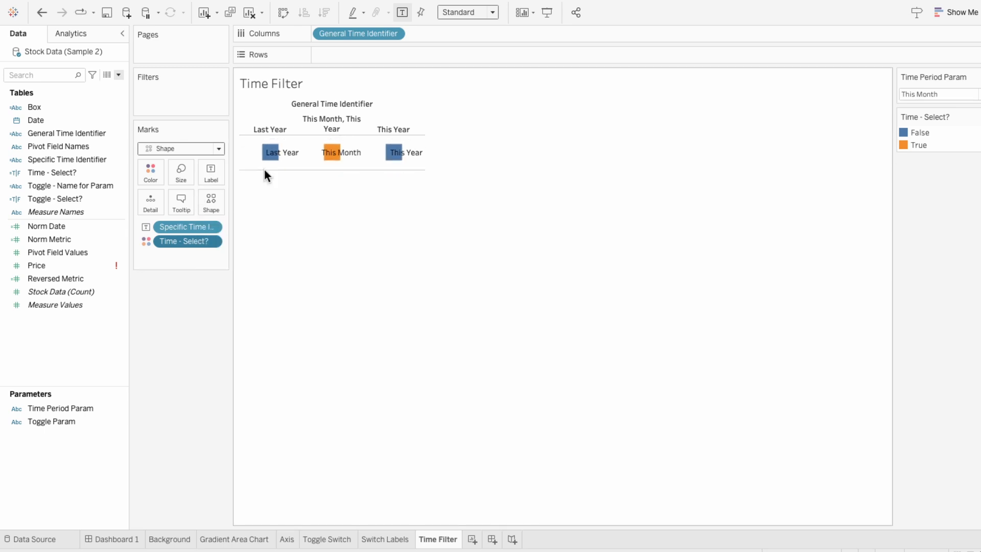
{"action": "left_click", "coordinate": [181, 177]}
{"action": "left_click_drag", "start_coordinate": [212, 194], "coordinate": [225, 200]}
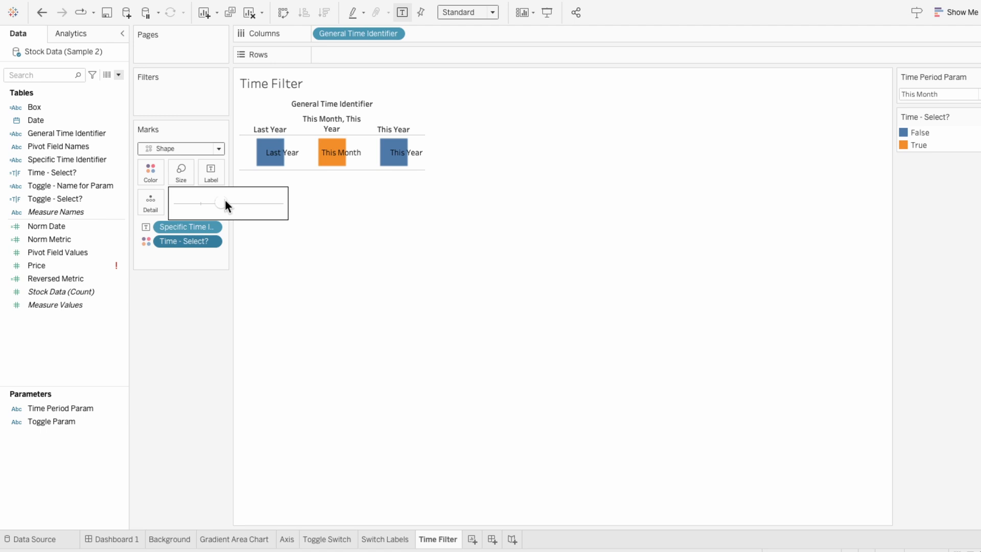
- Replace the square with the pill shape from the My Shapes palette and enlarge the marks further
{"action": "left_click", "coordinate": [194, 259]}
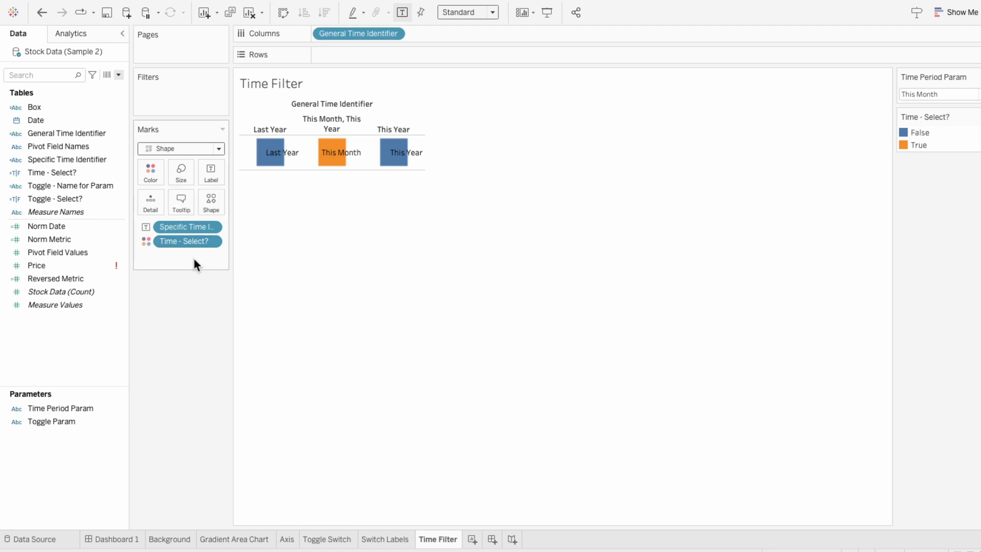
{"action": "left_click", "coordinate": [211, 206]}
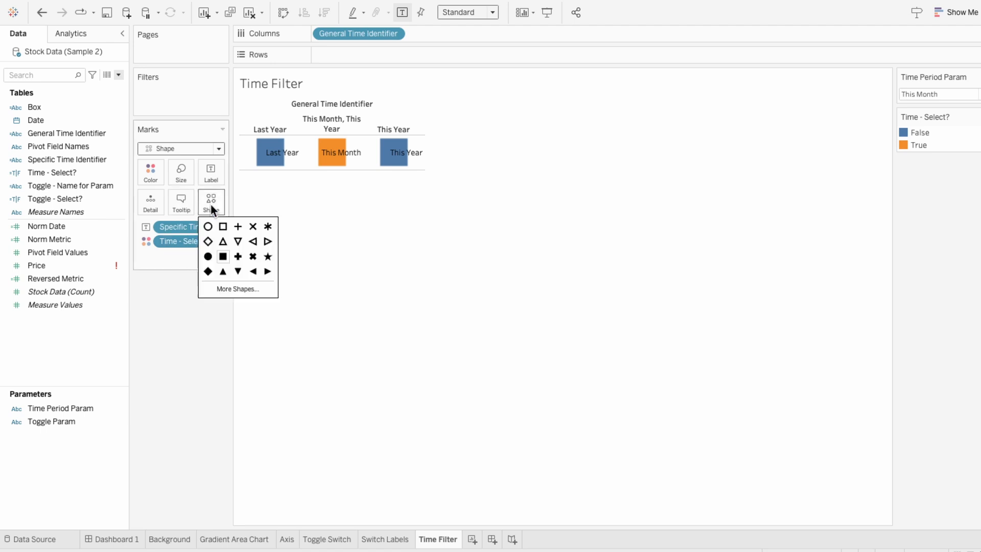
{"action": "left_click", "coordinate": [225, 289]}
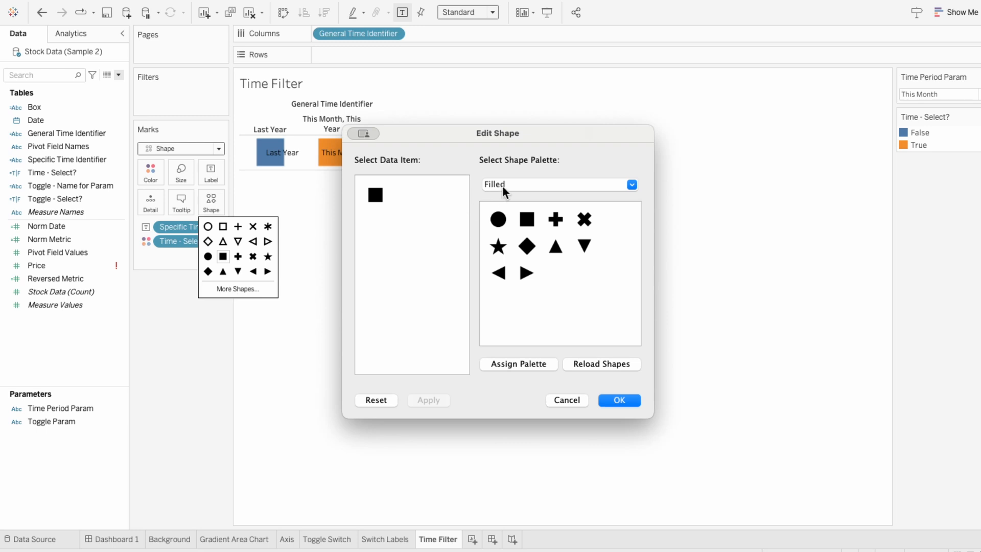
{"action": "left_click", "coordinate": [502, 185]}
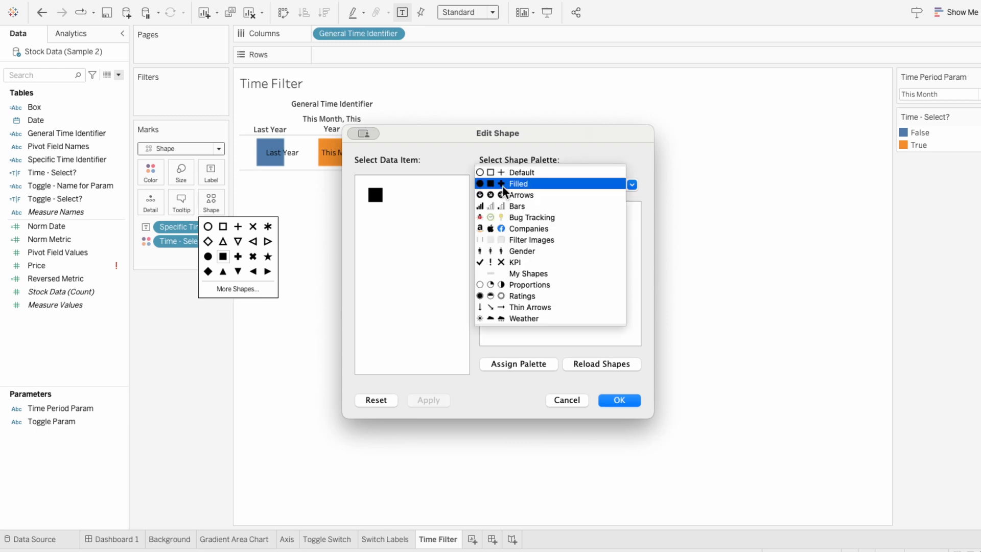
{"action": "left_click", "coordinate": [511, 271]}
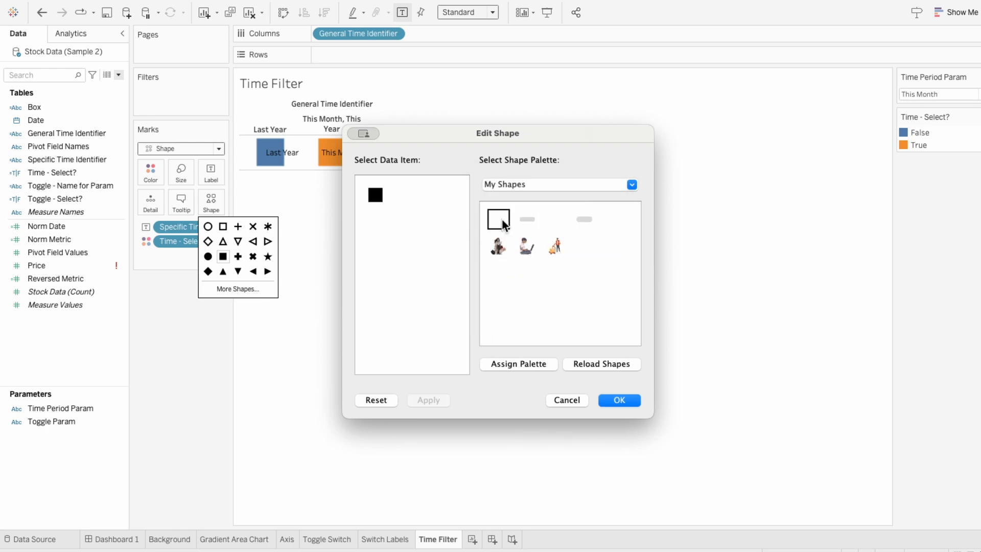
{"action": "left_click", "coordinate": [588, 222]}
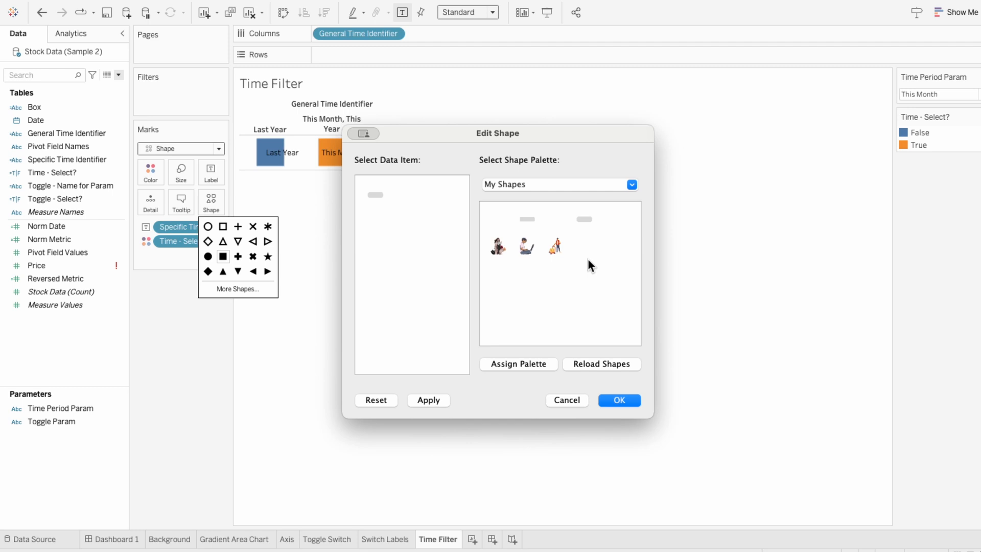
{"action": "left_click", "coordinate": [605, 401]}
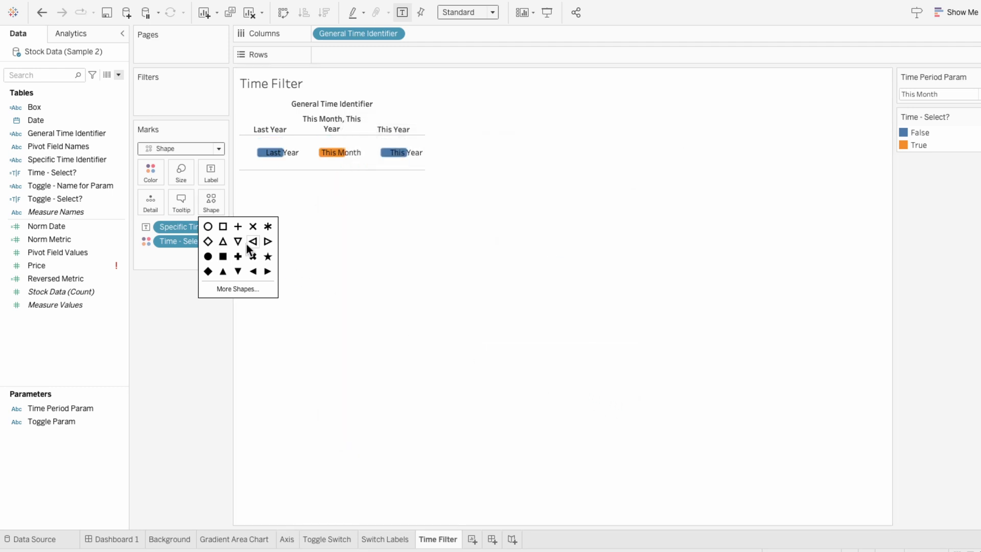
{"action": "left_click", "coordinate": [183, 173]}
{"action": "left_click_drag", "start_coordinate": [220, 203], "coordinate": [240, 201]}
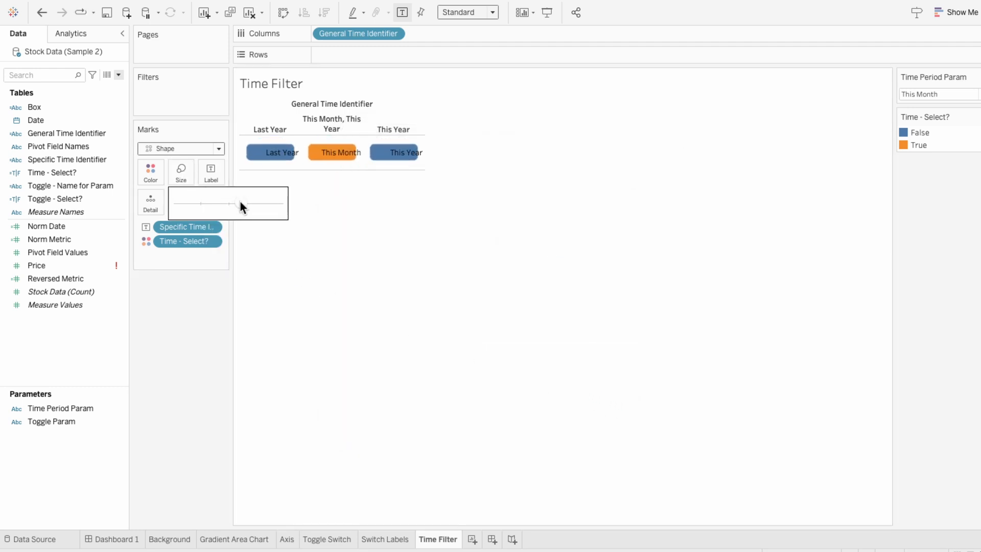
- Set the mark labels' alignment to horizontal center and vertical middle
{"action": "left_click", "coordinate": [207, 173]}
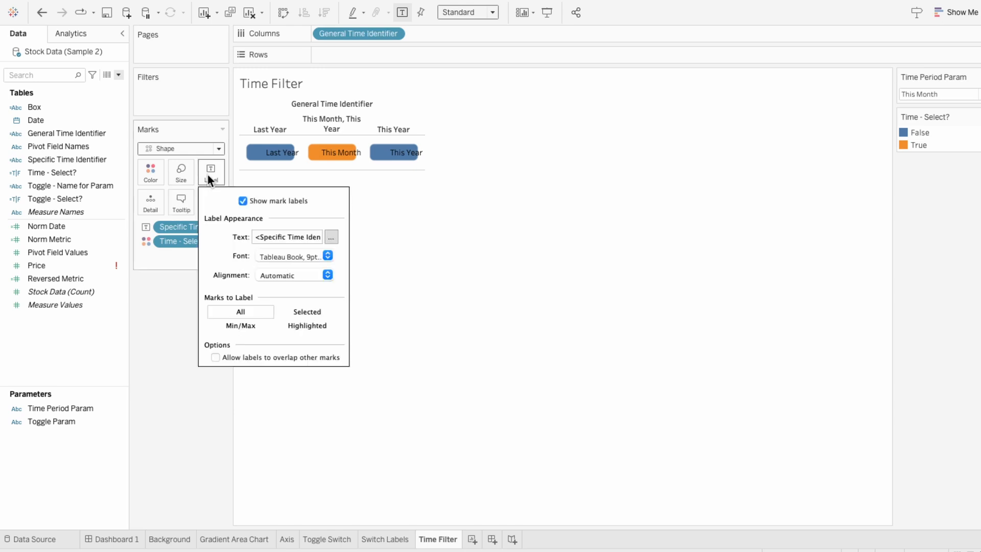
{"action": "left_click", "coordinate": [267, 275]}
{"action": "left_click", "coordinate": [287, 335]}
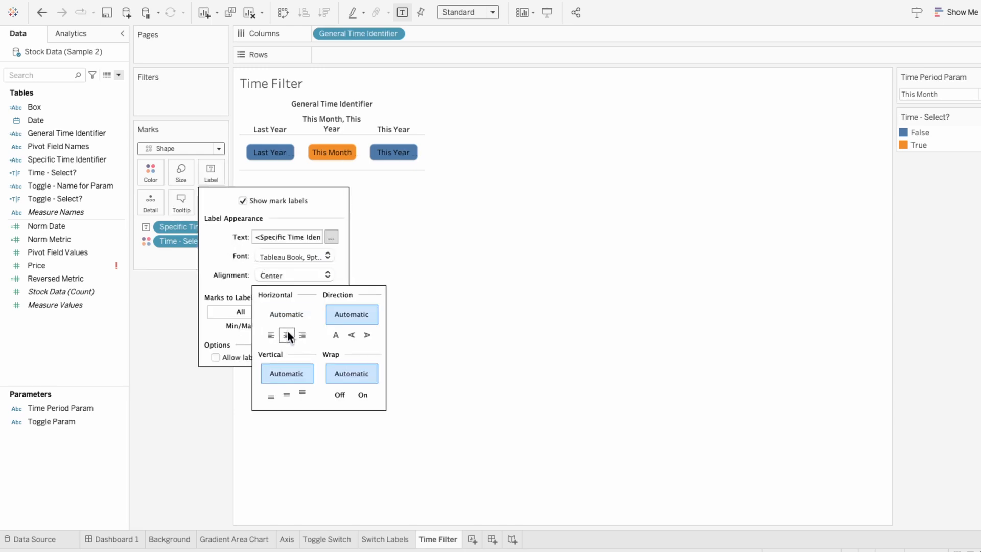
{"action": "left_click", "coordinate": [286, 391]}
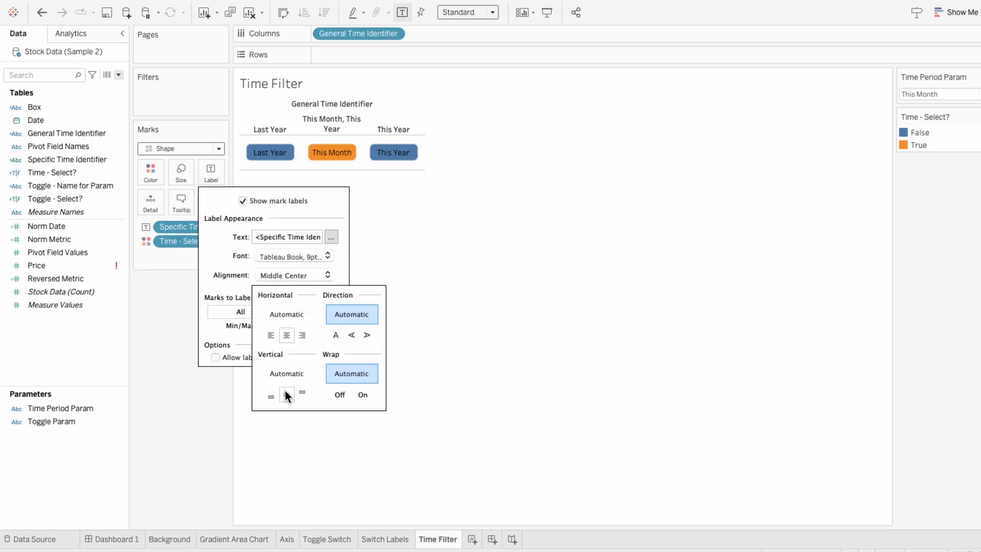
- Set the label font to Tableau Regular at size 10
{"action": "left_click", "coordinate": [318, 256]}
{"action": "left_click", "coordinate": [283, 296]}
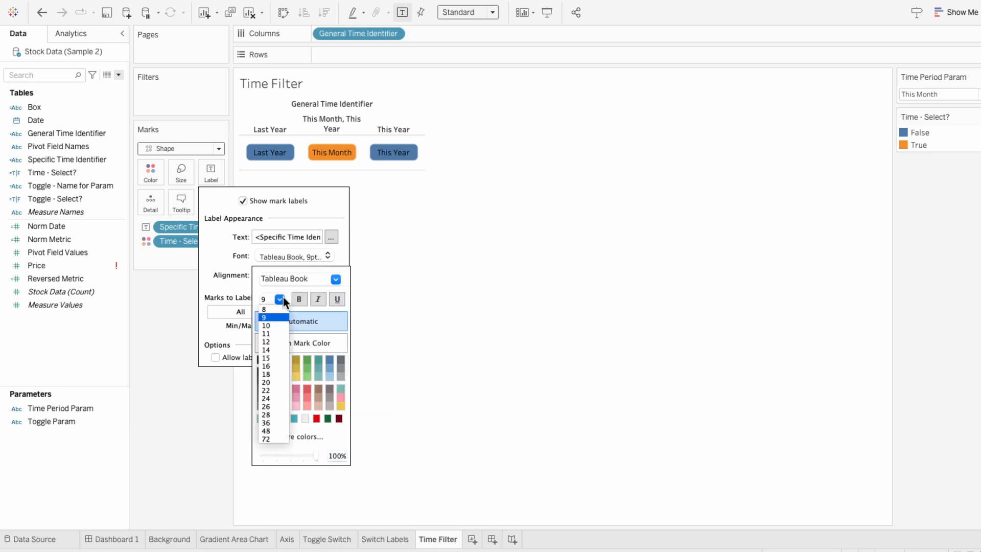
{"action": "left_click", "coordinate": [276, 325]}
{"action": "left_click", "coordinate": [317, 279]}
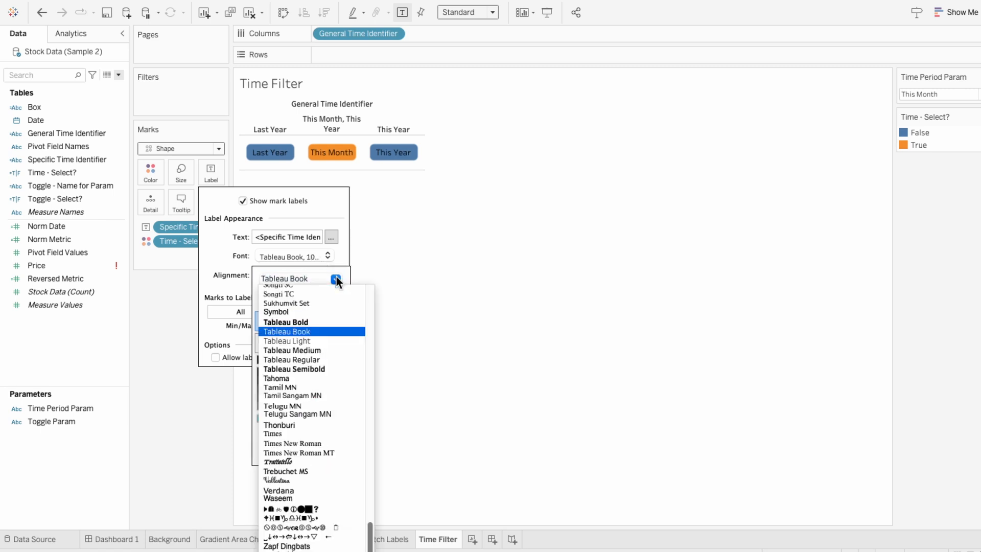
{"action": "left_click", "coordinate": [323, 361]}
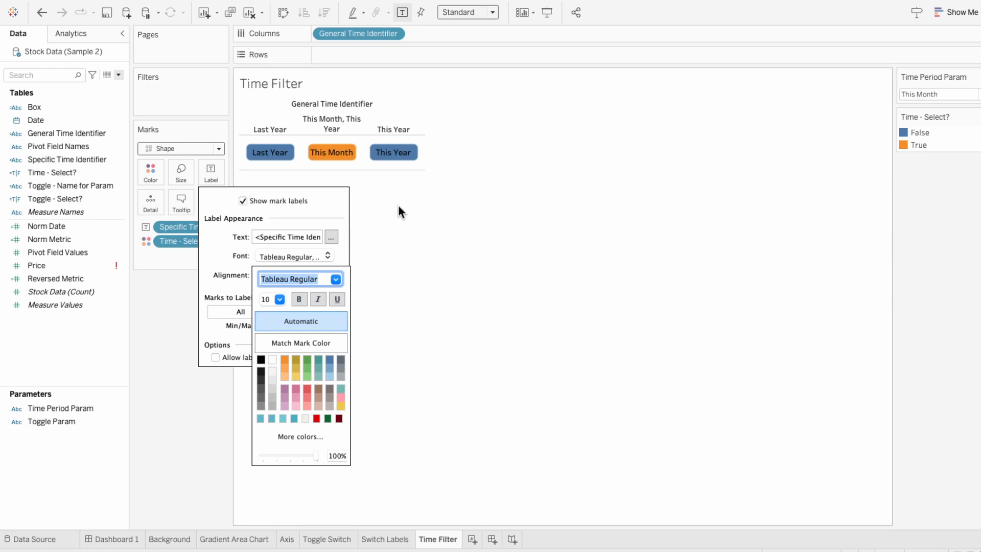
{"action": "left_click", "coordinate": [403, 187]}
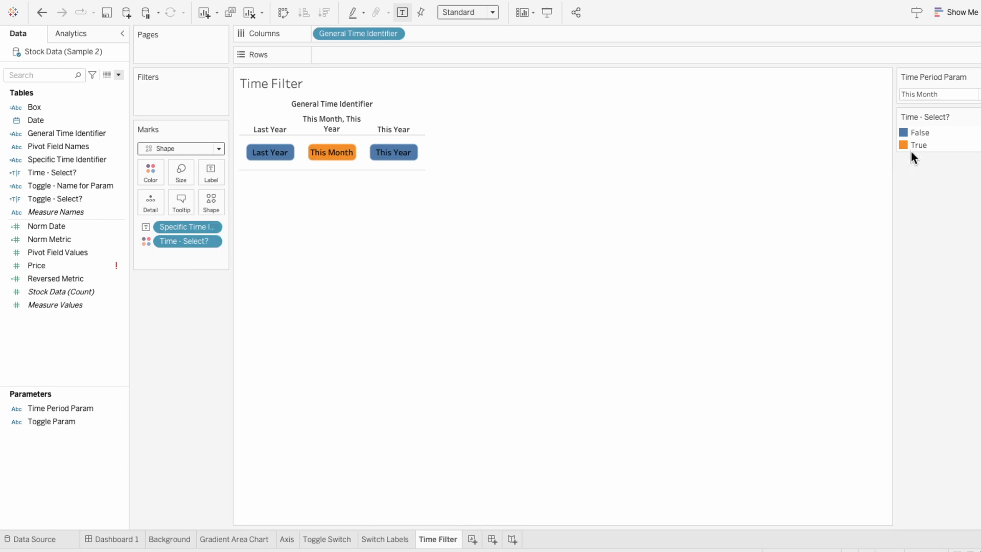
- Recolor Time - Select? with the UI palette, giving False a pale tone and True a light beige
{"action": "left_click", "coordinate": [975, 117]}
{"action": "left_click", "coordinate": [976, 129]}
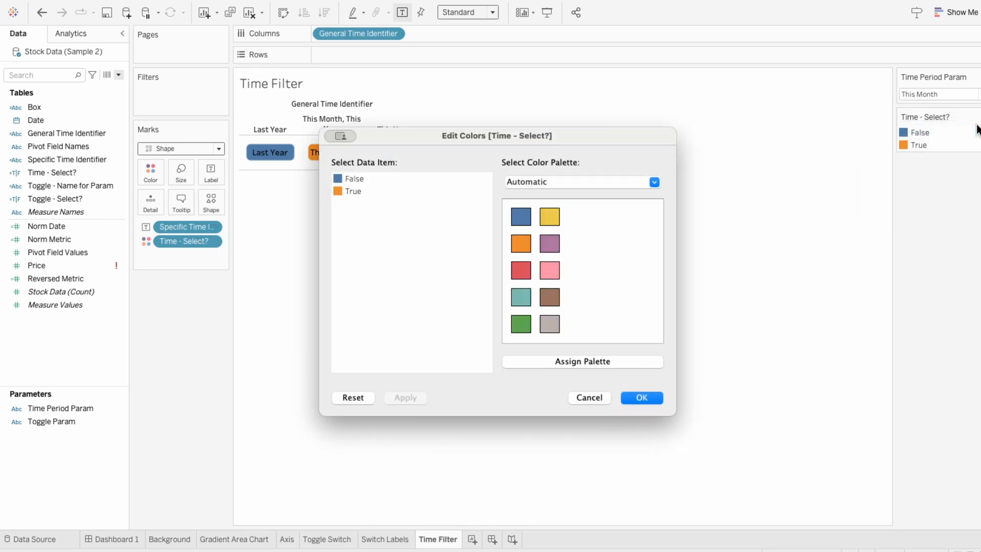
{"action": "left_click", "coordinate": [597, 186]}
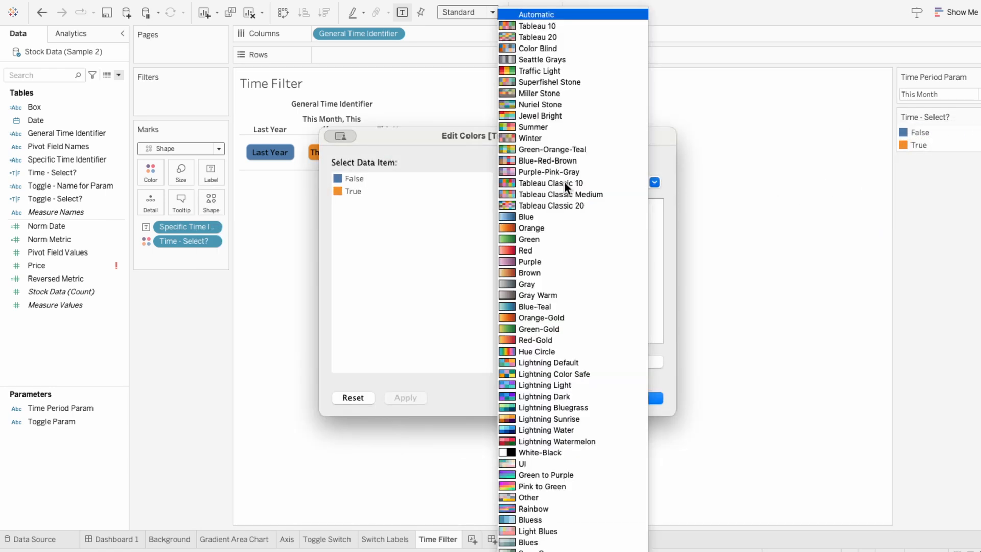
{"action": "left_click", "coordinate": [550, 463]}
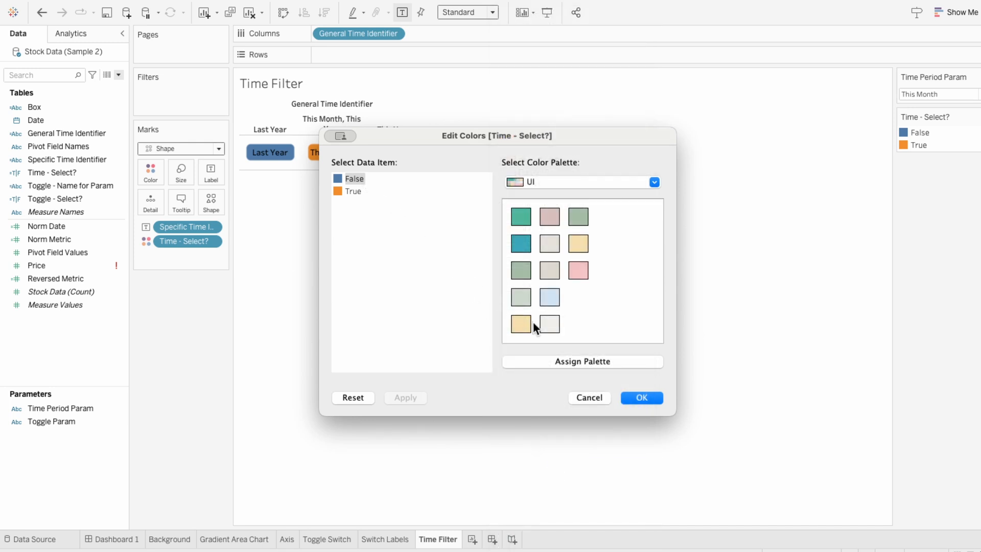
{"action": "left_click", "coordinate": [551, 325]}
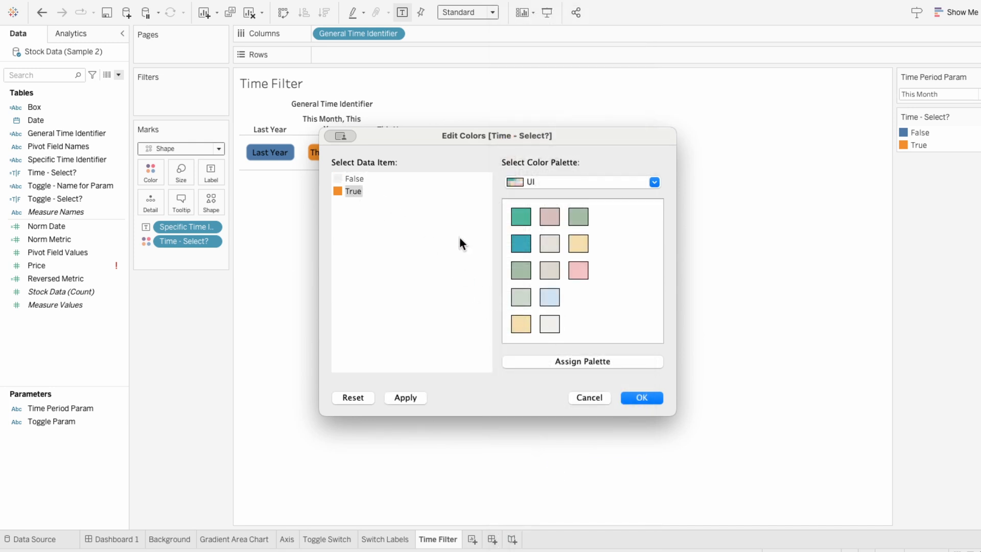
{"action": "left_click", "coordinate": [542, 272]}
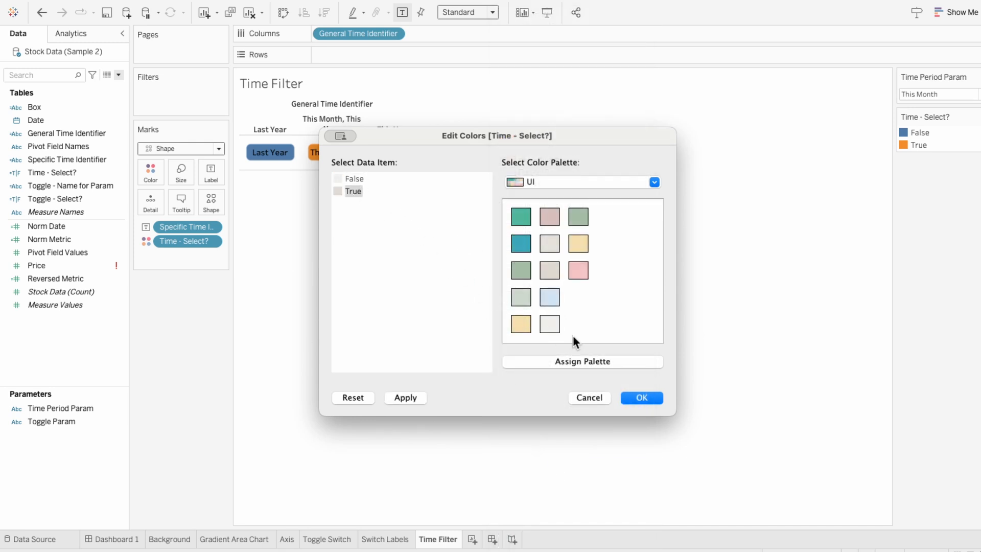
{"action": "left_click", "coordinate": [641, 397]}
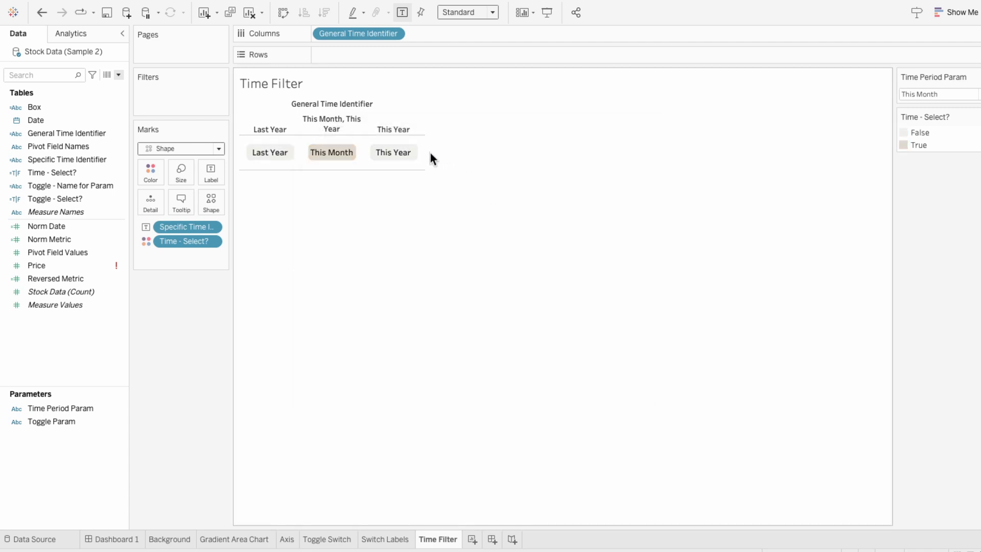
- Widen the columns and hide the General Time Identifier column header
{"action": "left_click_drag", "start_coordinate": [425, 153], "coordinate": [441, 153]}
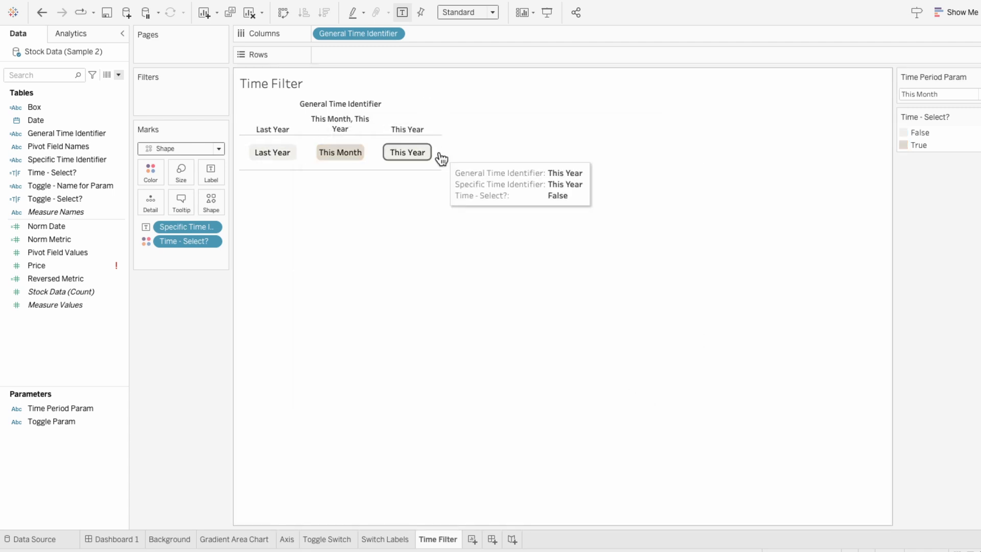
{"action": "right_click", "coordinate": [349, 117]}
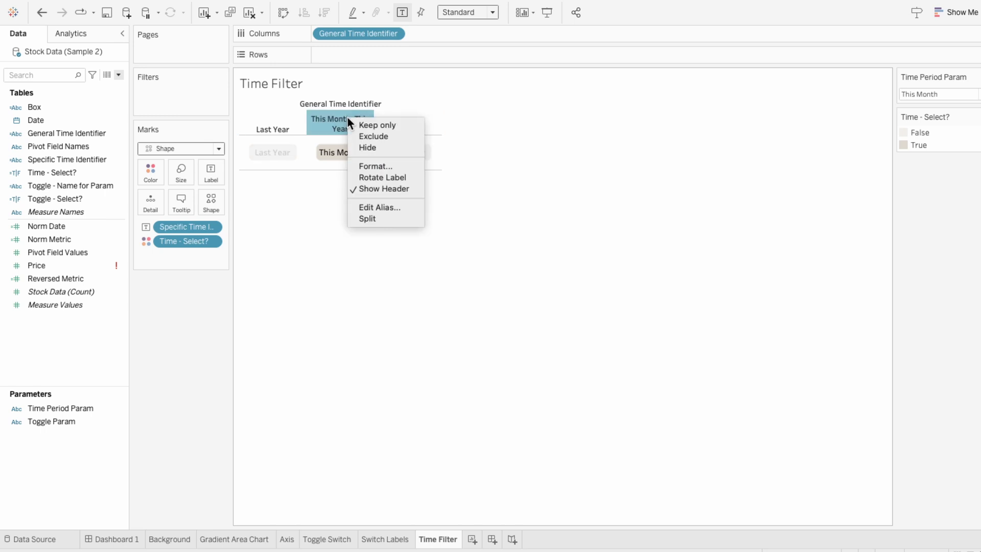
{"action": "left_click", "coordinate": [375, 185]}
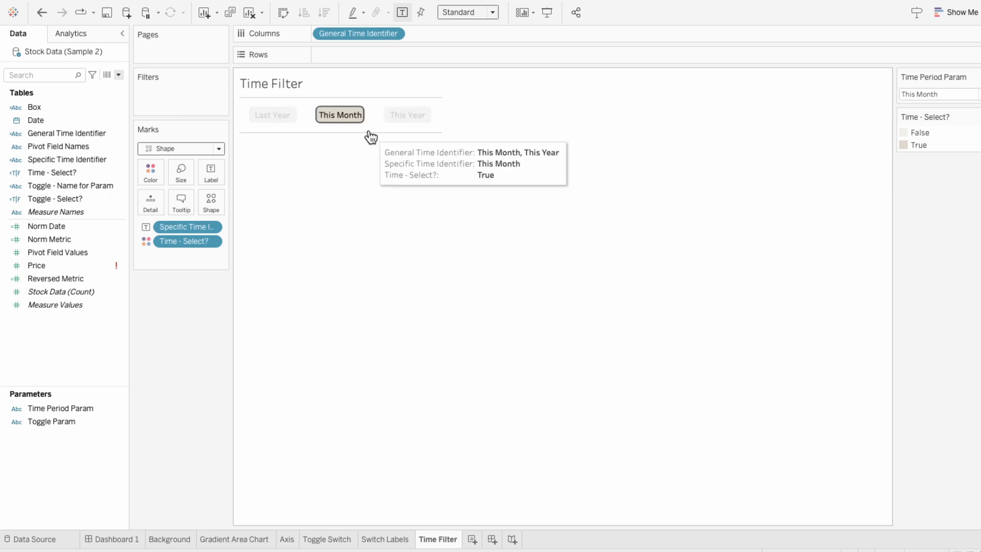
- Format the sheet borders to remove the row divider lines, then close the format pane
{"action": "right_click", "coordinate": [367, 128]}
{"action": "left_click", "coordinate": [379, 176]}
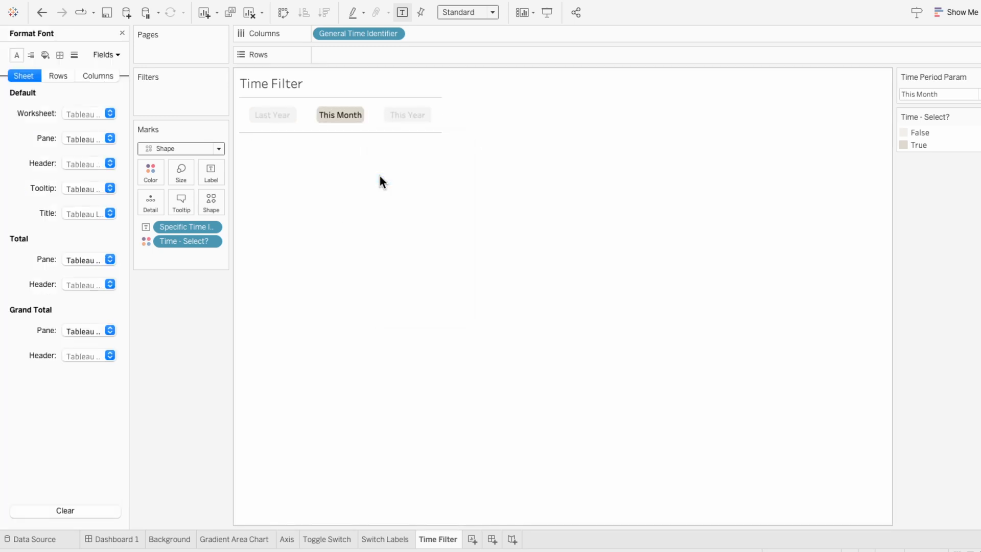
{"action": "left_click", "coordinate": [60, 55]}
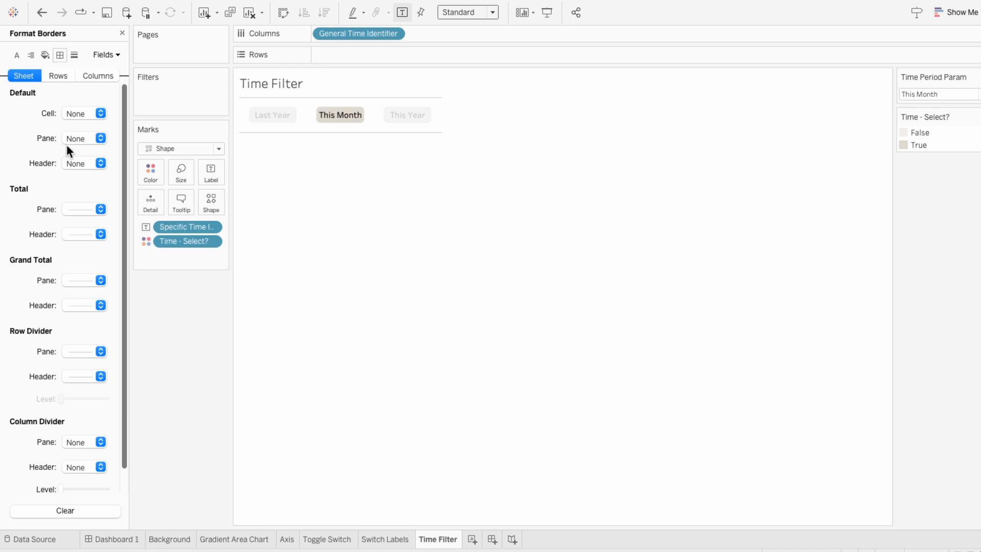
{"action": "left_click", "coordinate": [91, 351]}
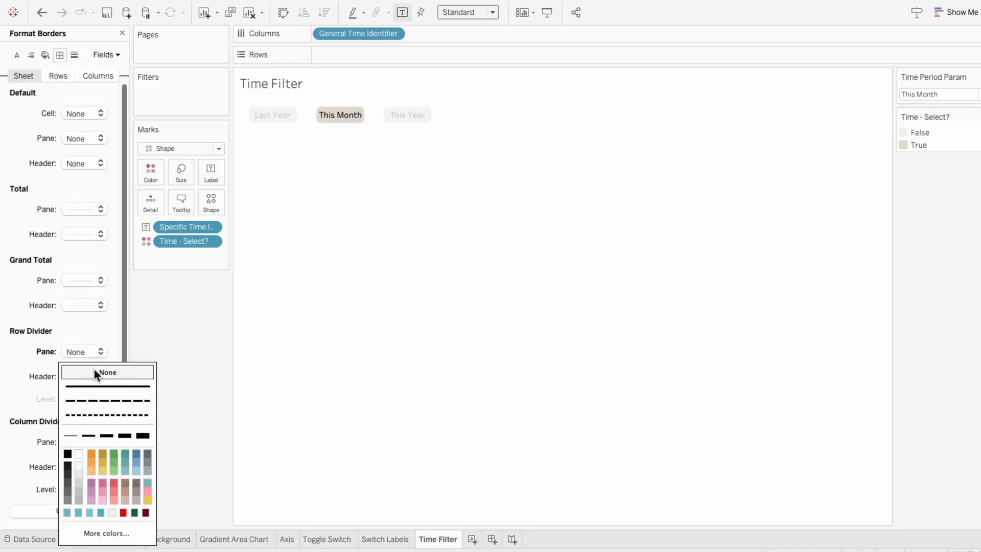
{"action": "left_click", "coordinate": [122, 32]}
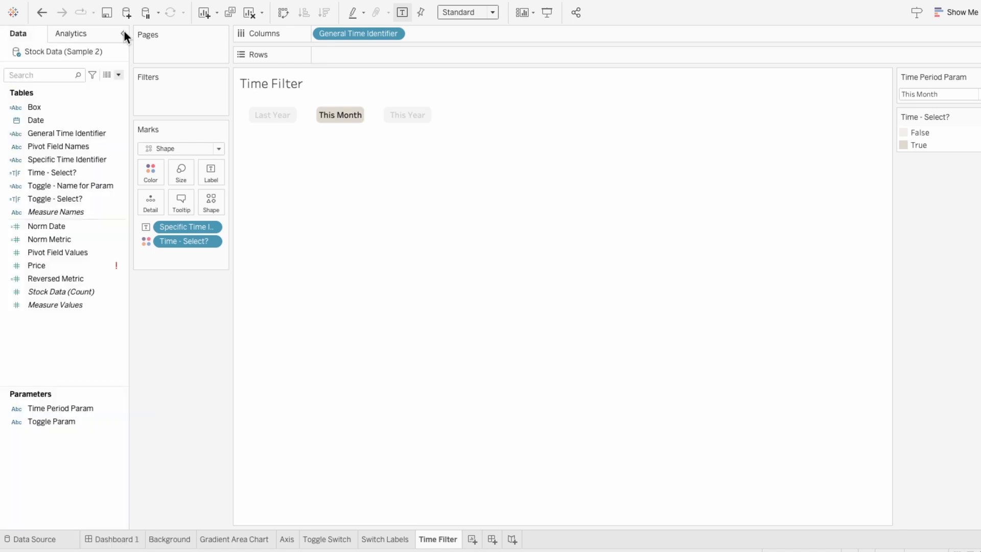
- Enlarge the Time Filter button shapes slightly using the mark size slider
{"action": "left_click", "coordinate": [331, 133]}
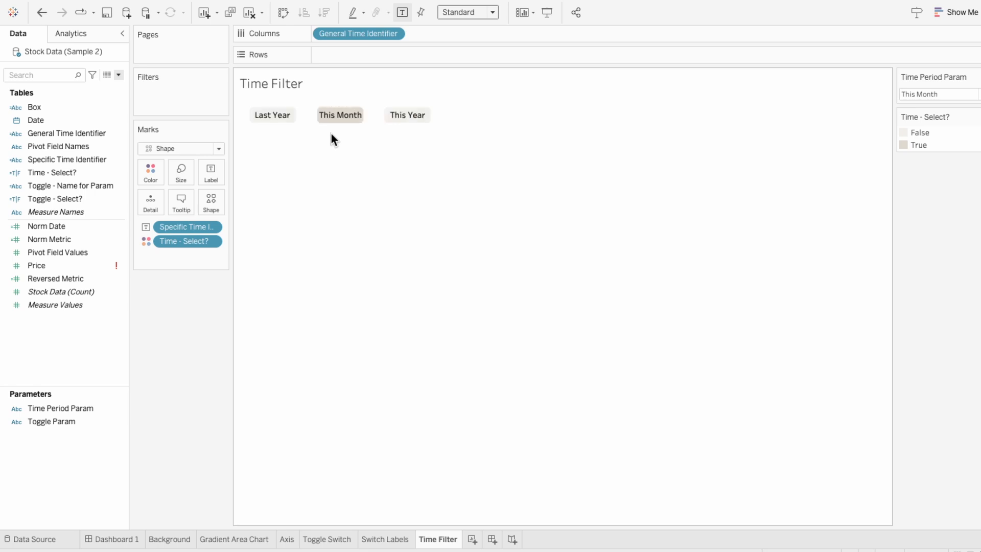
{"action": "left_click", "coordinate": [185, 177]}
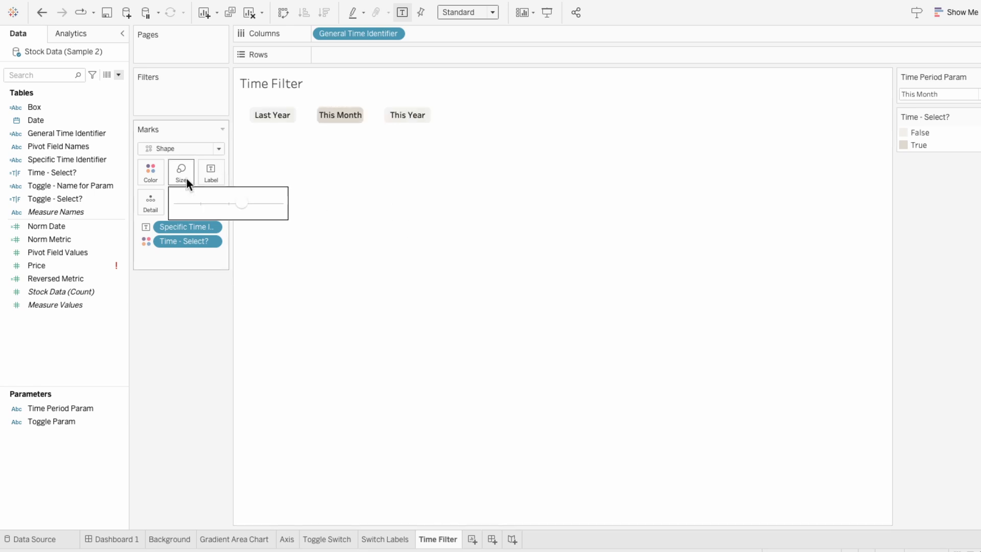
{"action": "left_click_drag", "start_coordinate": [244, 202], "coordinate": [251, 204]}
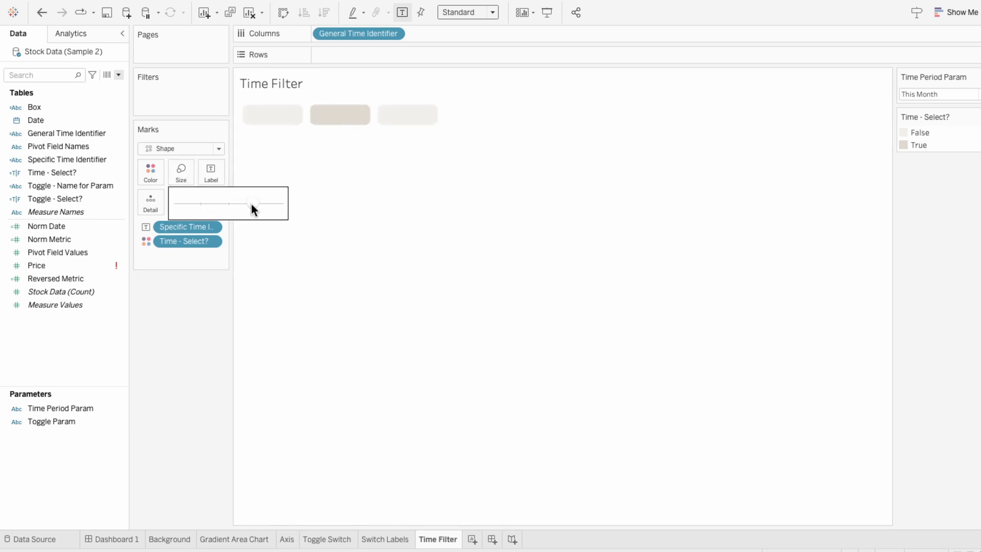
- Sort General Time Identifier manually in the order This Month, This Year, Last Year
{"action": "left_click", "coordinate": [345, 35]}
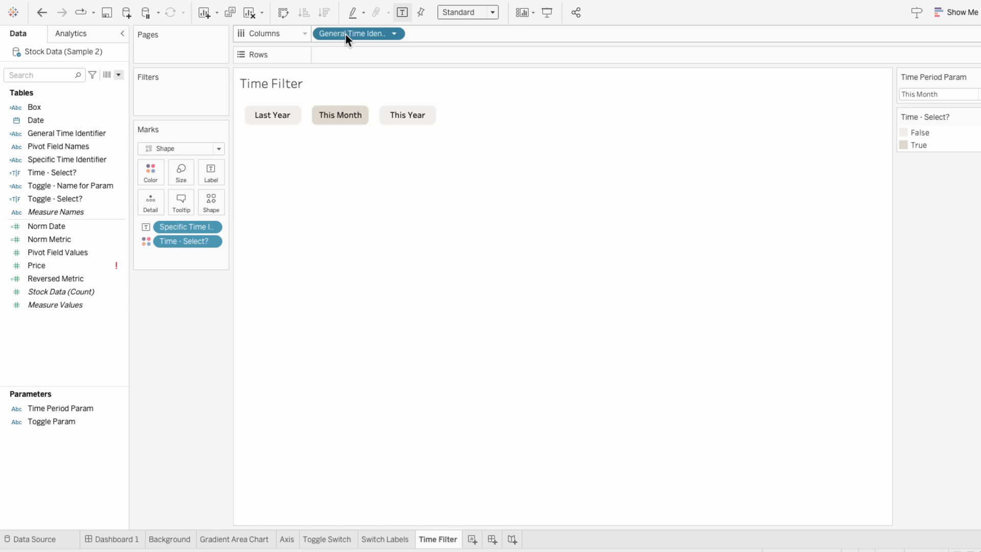
{"action": "right_click", "coordinate": [346, 34]}
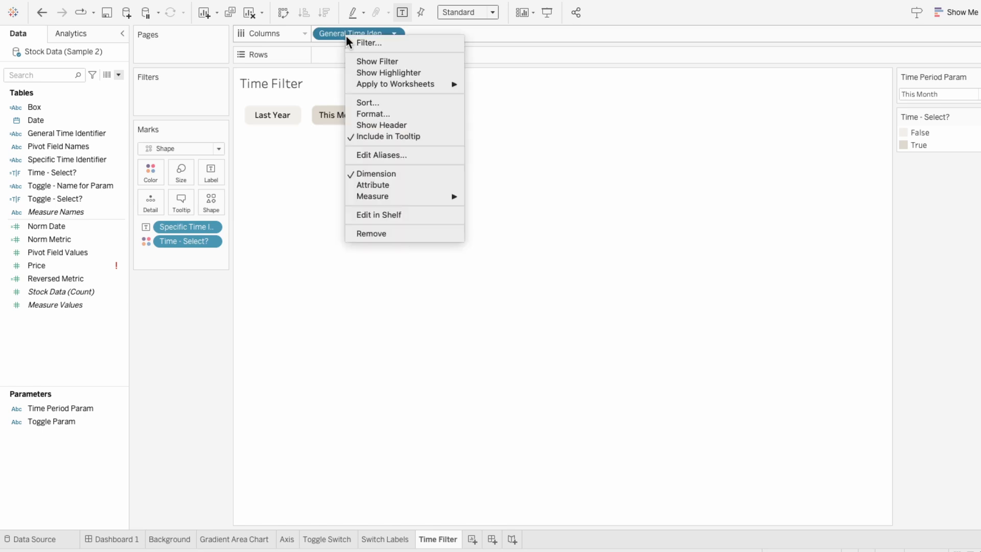
{"action": "left_click", "coordinate": [357, 105]}
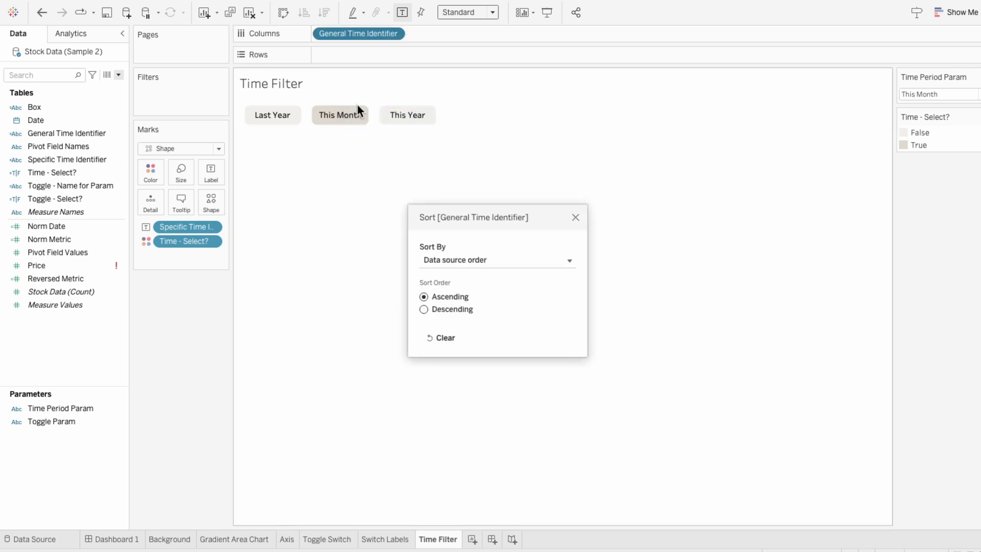
{"action": "left_click", "coordinate": [428, 258]}
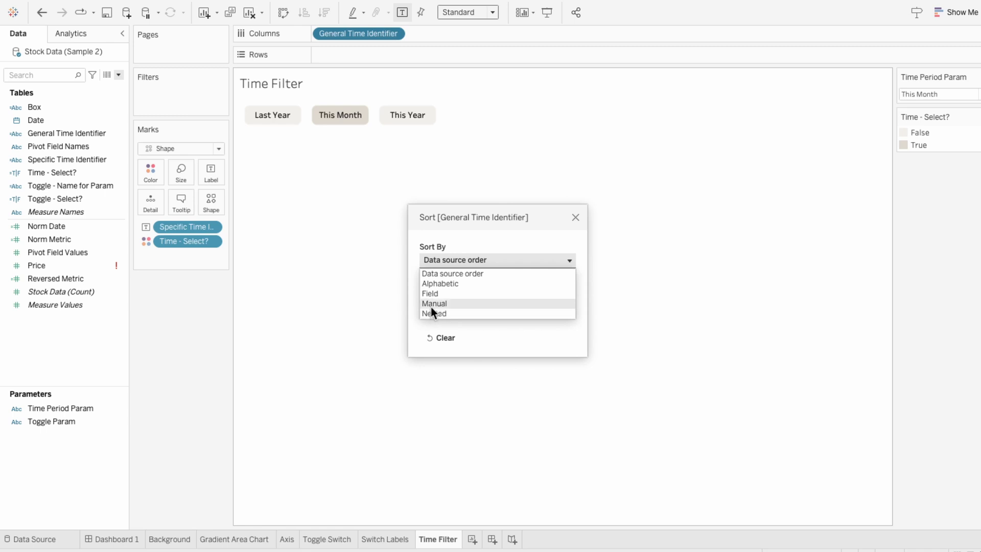
{"action": "left_click", "coordinate": [431, 304]}
{"action": "left_click", "coordinate": [434, 299]}
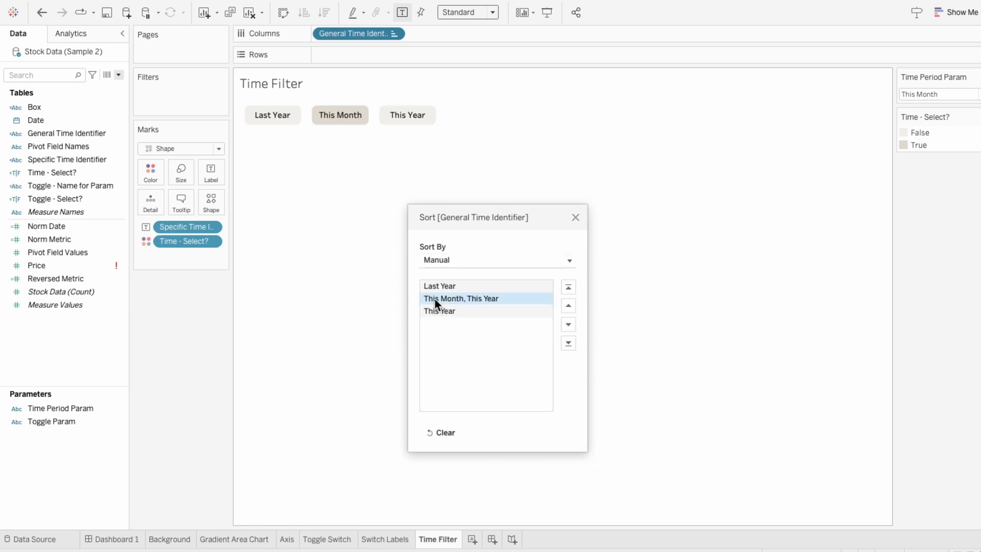
{"action": "left_click_drag", "start_coordinate": [440, 286], "coordinate": [444, 296]}
{"action": "left_click", "coordinate": [441, 310]}
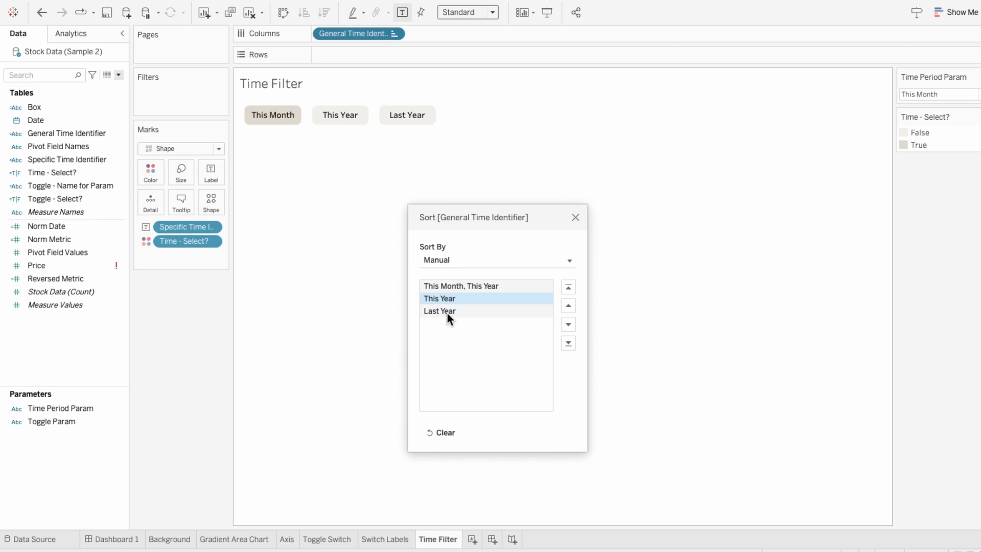
{"action": "left_click", "coordinate": [574, 217]}
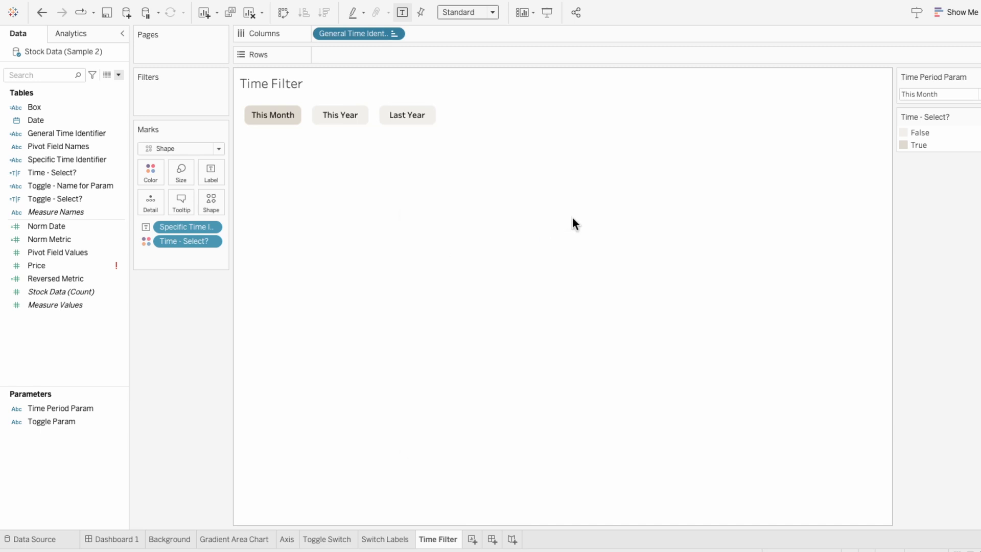
- Place the Time Filter sheet onto Dashboard 1 as a floating object and hide its title
{"action": "left_click", "coordinate": [124, 539]}
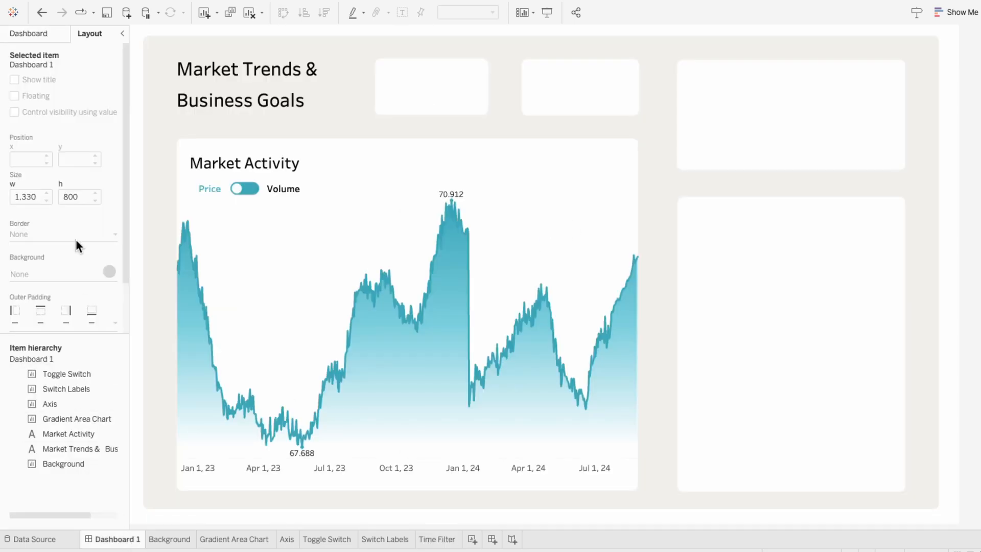
{"action": "left_click", "coordinate": [38, 37]}
{"action": "left_click_drag", "start_coordinate": [38, 241], "coordinate": [397, 137]}
{"action": "right_click", "coordinate": [415, 149]}
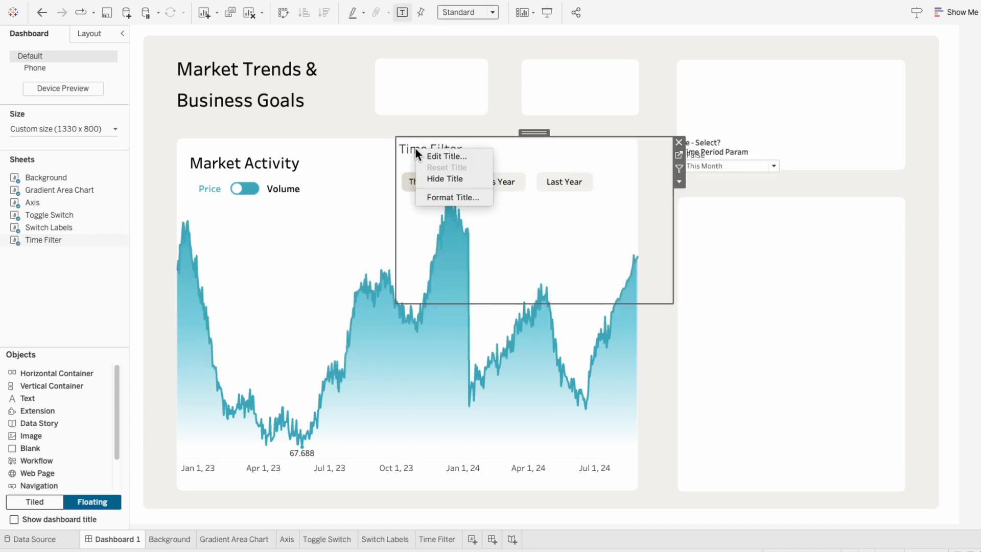
{"action": "left_click", "coordinate": [435, 180]}
- Remove the Time - Select? legend and Time Period Param card from the dashboard
{"action": "left_click", "coordinate": [734, 152]}
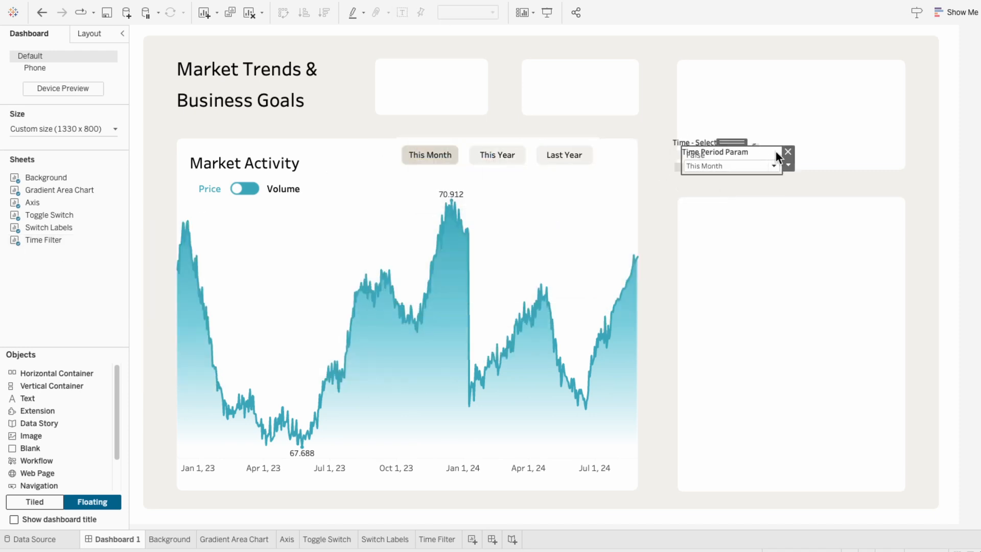
{"action": "left_click", "coordinate": [785, 147]}
{"action": "left_click", "coordinate": [729, 152]}
{"action": "left_click", "coordinate": [760, 142]}
{"action": "left_click", "coordinate": [557, 195]}
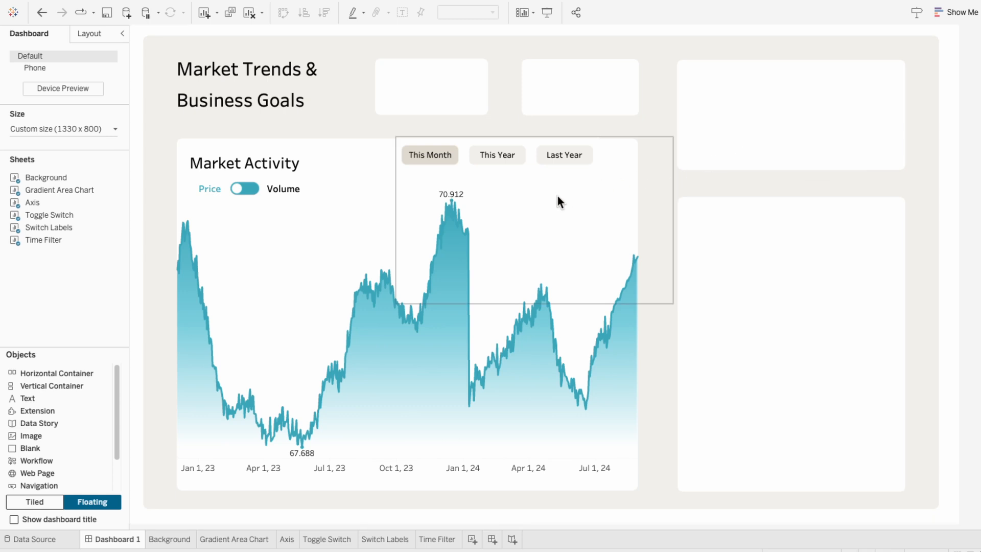
- Set the Time Filter to Entire View, shrink it, and move it to the Market Activity card's top-right corner
{"action": "left_click_drag", "start_coordinate": [673, 303], "coordinate": [634, 189]}
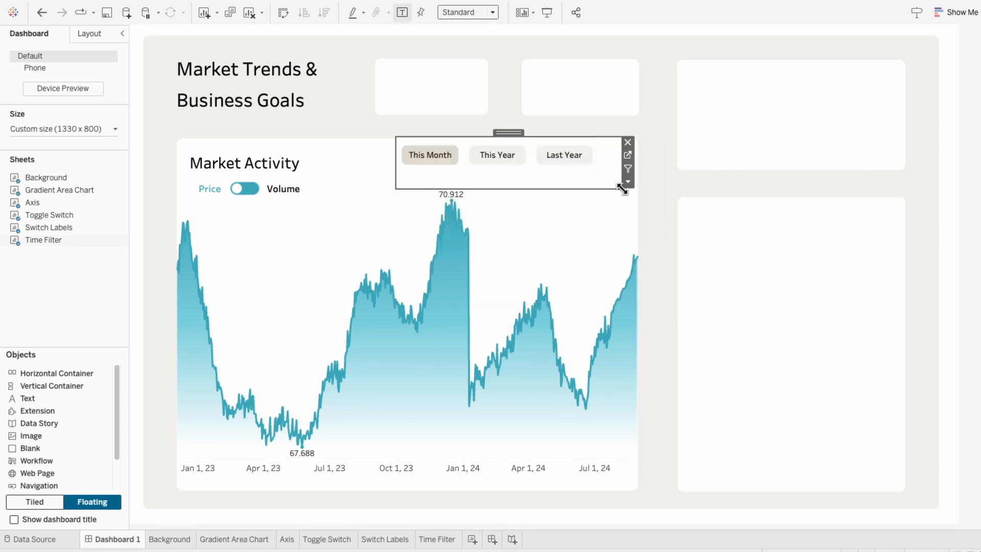
{"action": "left_click", "coordinate": [464, 14]}
{"action": "left_click", "coordinate": [462, 50]}
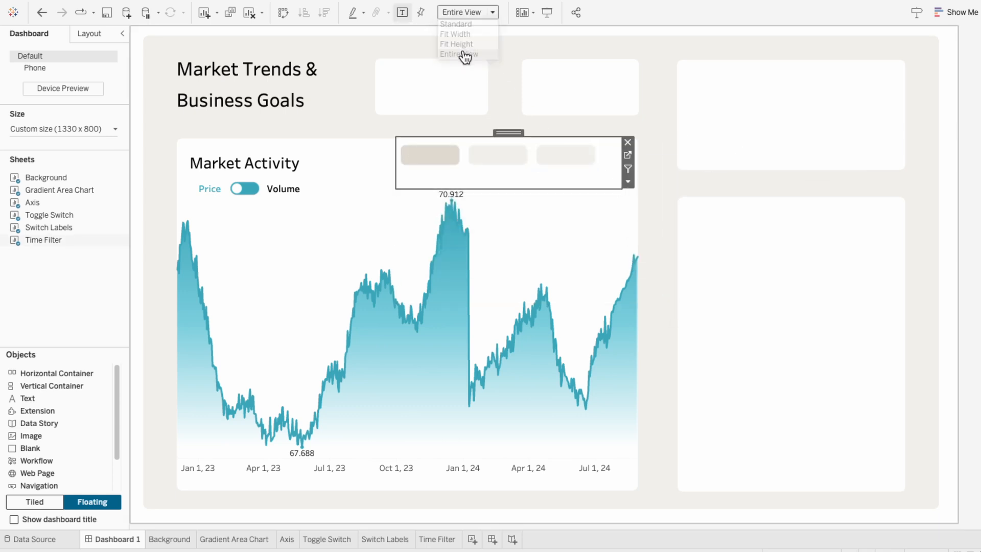
{"action": "left_click_drag", "start_coordinate": [411, 188], "coordinate": [418, 172]}
{"action": "left_click_drag", "start_coordinate": [506, 130], "coordinate": [519, 140]}
{"action": "left_click", "coordinate": [971, 207]}
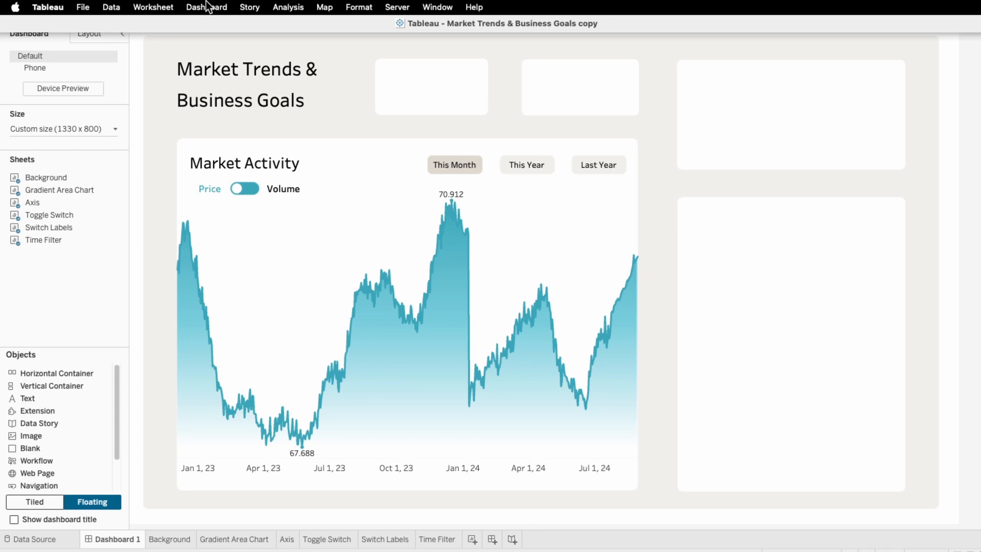
- Add a parameter action Time Period Param from the Time Filter sheet, setting Time Period Param from Specific Time Identifier
{"action": "left_click", "coordinate": [207, 6]}
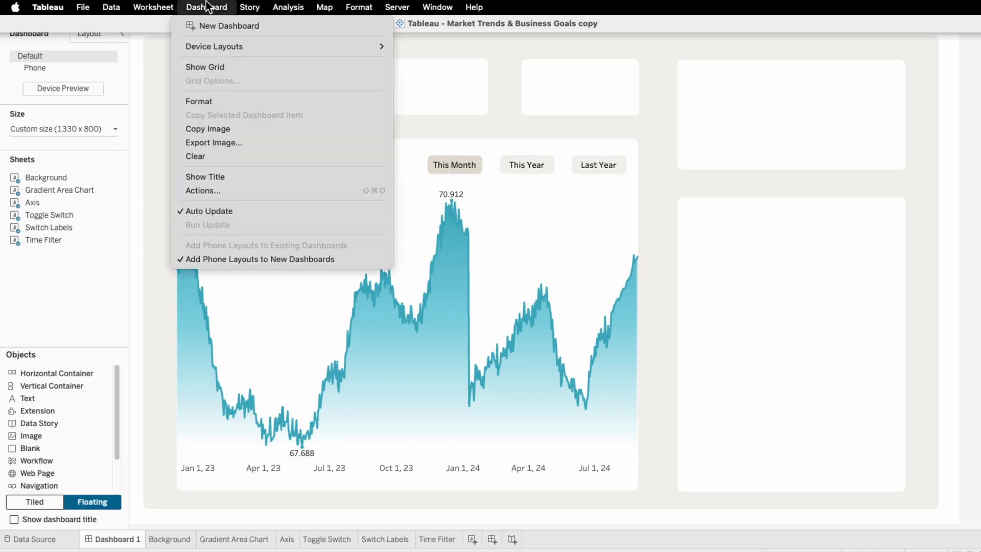
{"action": "left_click", "coordinate": [190, 190]}
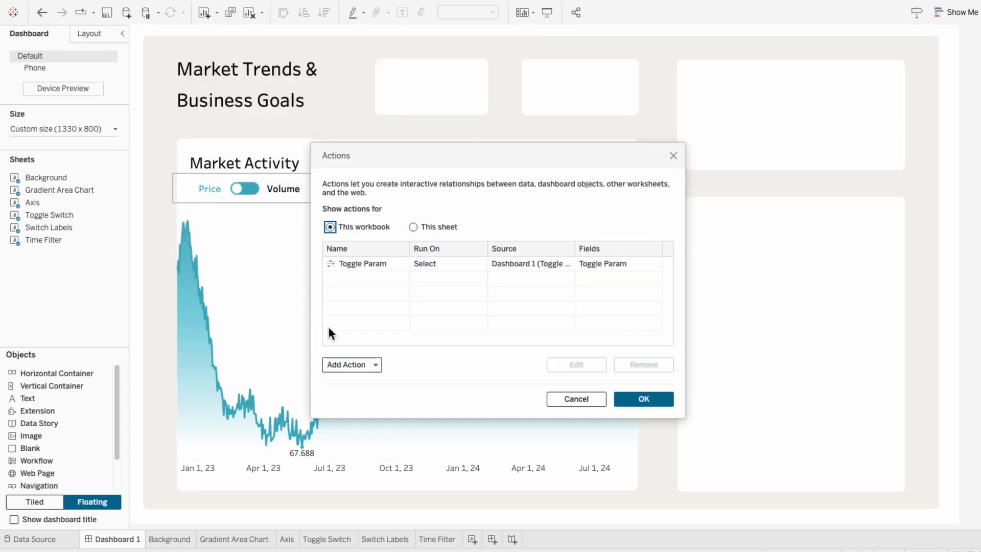
{"action": "left_click", "coordinate": [343, 364]}
{"action": "left_click", "coordinate": [348, 332]}
{"action": "type", "text": "Time Period Param"}
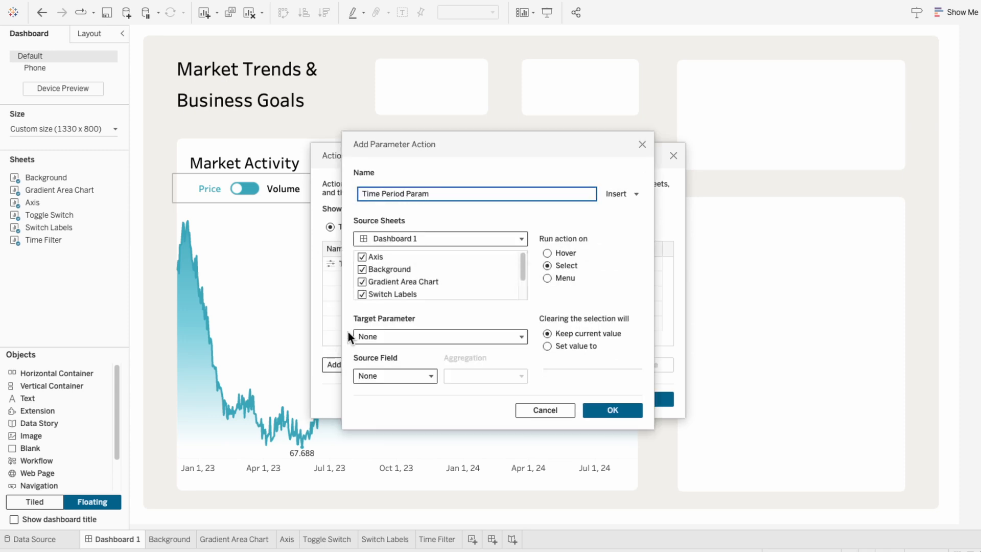
{"action": "left_click", "coordinate": [363, 256]}
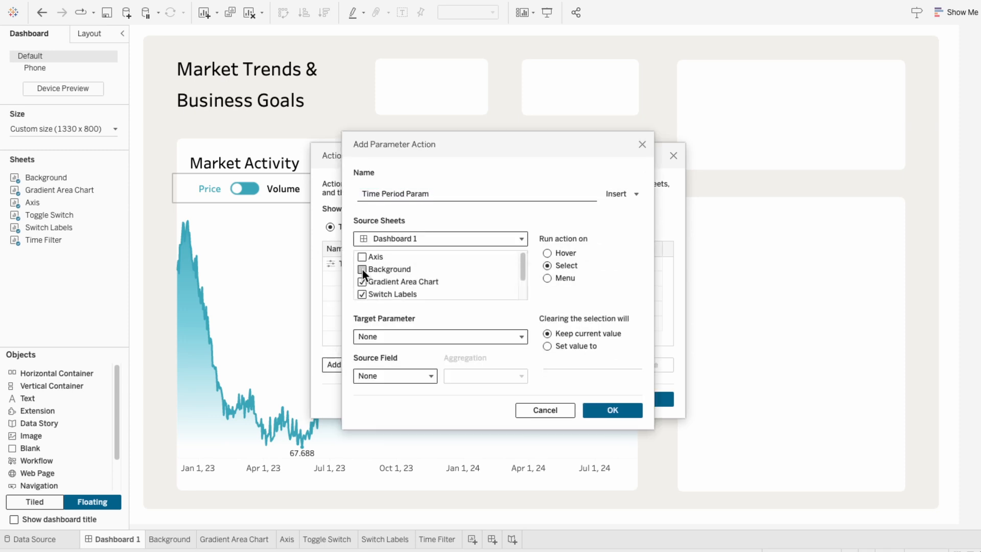
{"action": "scroll", "coordinate": [361, 294], "scroll_direction": "down", "scroll_amount": 1}
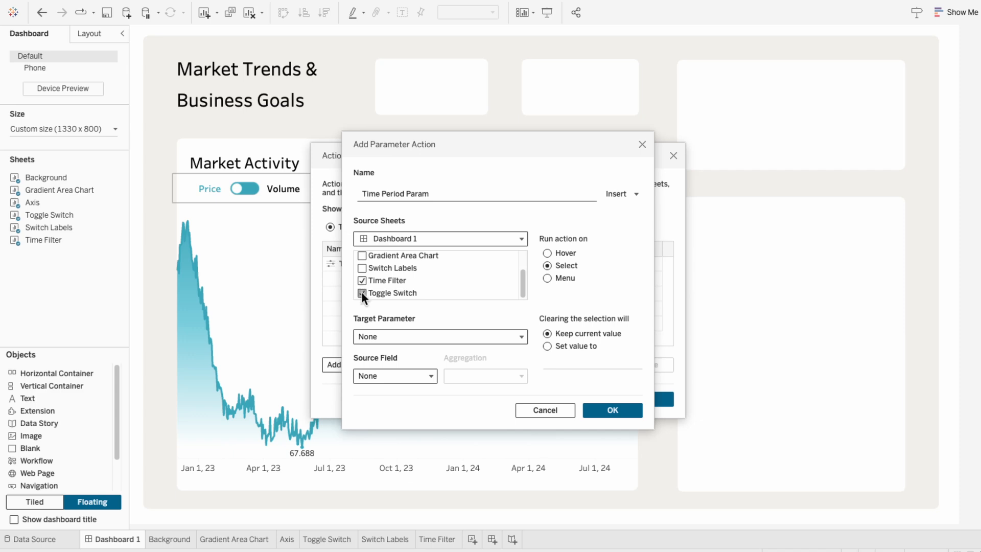
{"action": "left_click", "coordinate": [382, 336]}
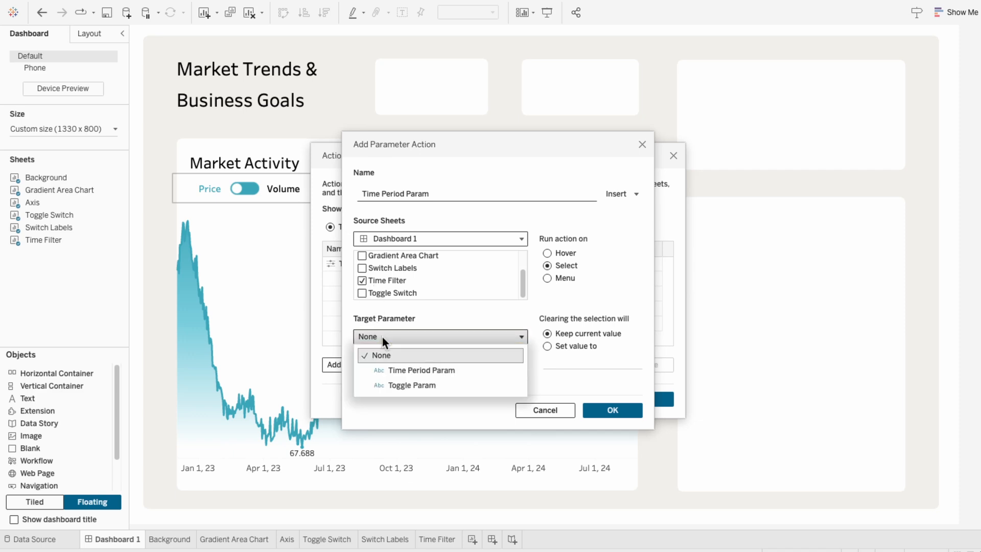
{"action": "left_click", "coordinate": [387, 368]}
{"action": "left_click", "coordinate": [386, 375]}
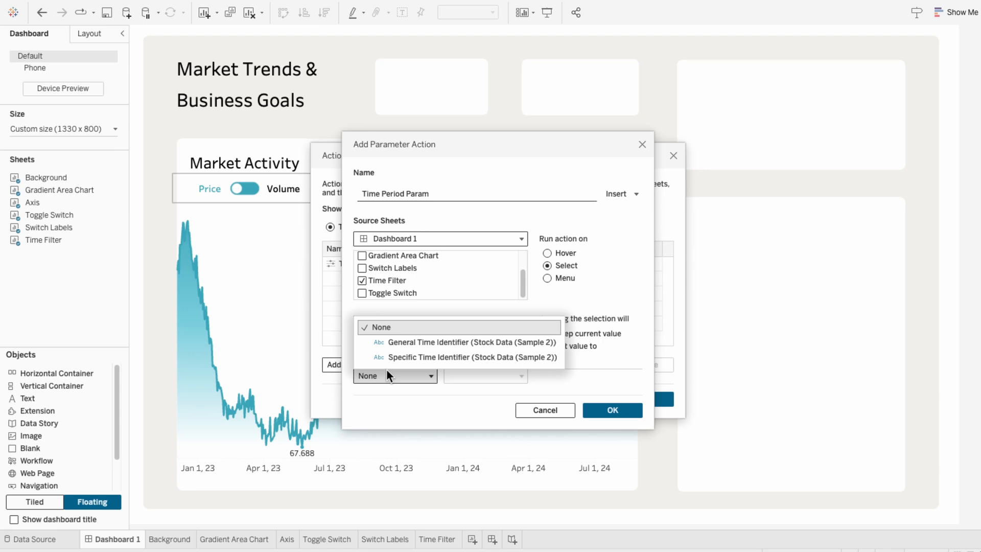
{"action": "left_click", "coordinate": [389, 358]}
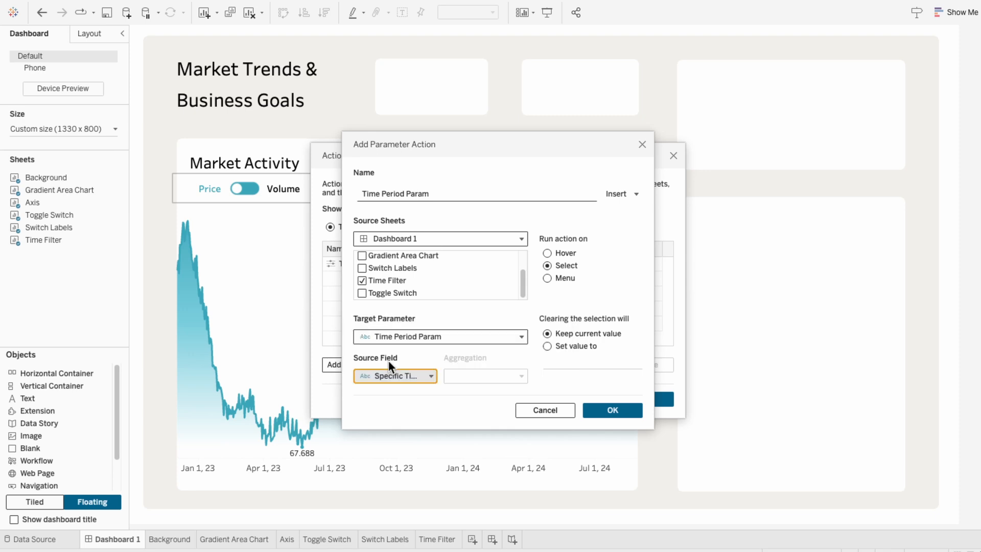
{"action": "left_click", "coordinate": [632, 410]}
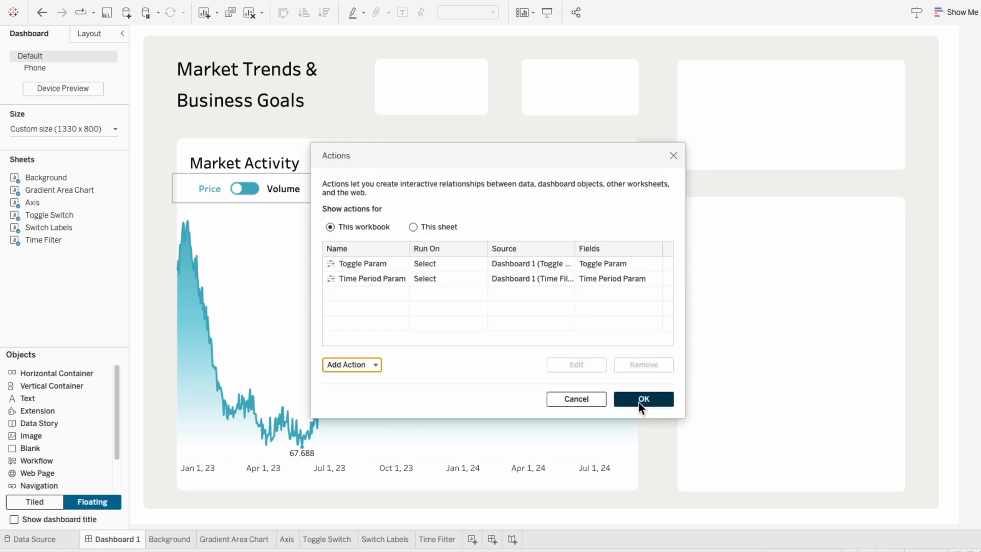
{"action": "left_click", "coordinate": [639, 402]}
- Test the time filter buttons by selecting This Year and Last Year on the dashboard
{"action": "left_click", "coordinate": [535, 167]}
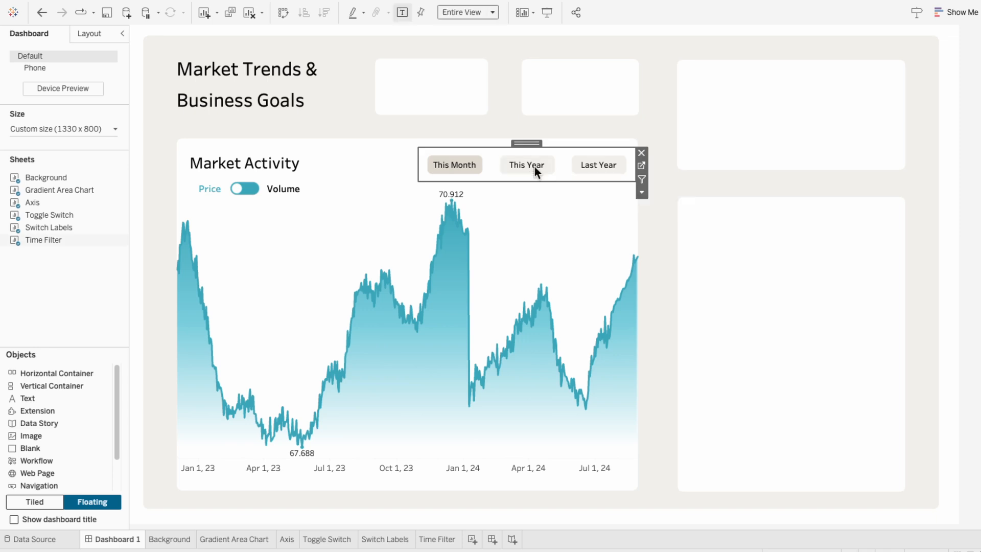
{"action": "left_click", "coordinate": [534, 168]}
{"action": "left_click", "coordinate": [597, 164]}
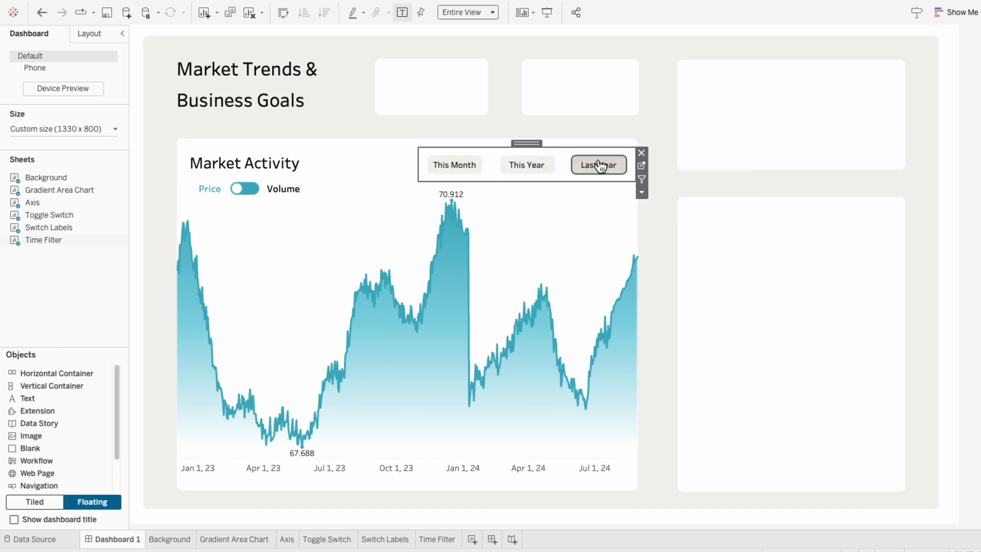
{"action": "left_click", "coordinate": [519, 169]}
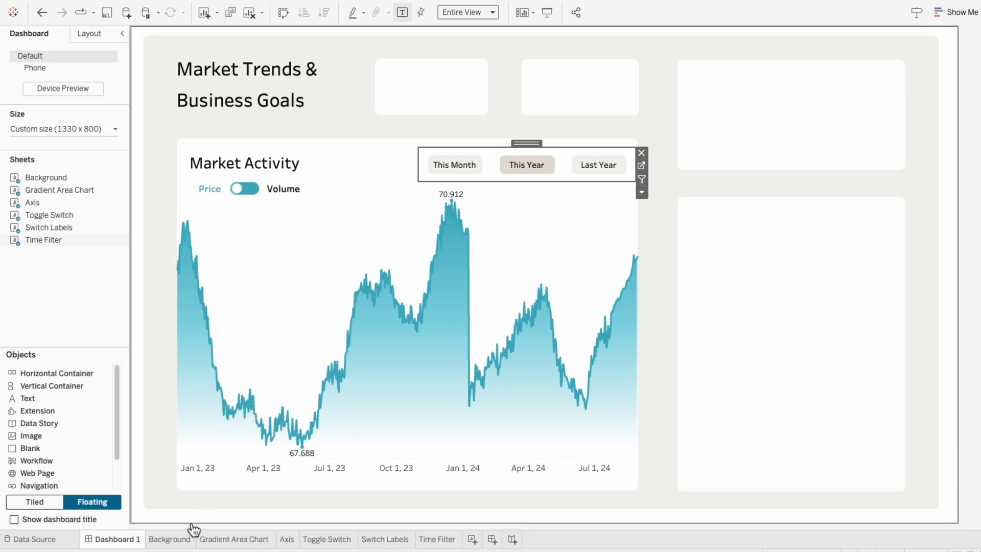
- On the Gradient Area Chart sheet, filter General Time Identifier by the formula CONTAINS([General Time Identifier], [Time Period Param])
{"action": "left_click", "coordinate": [211, 540]}
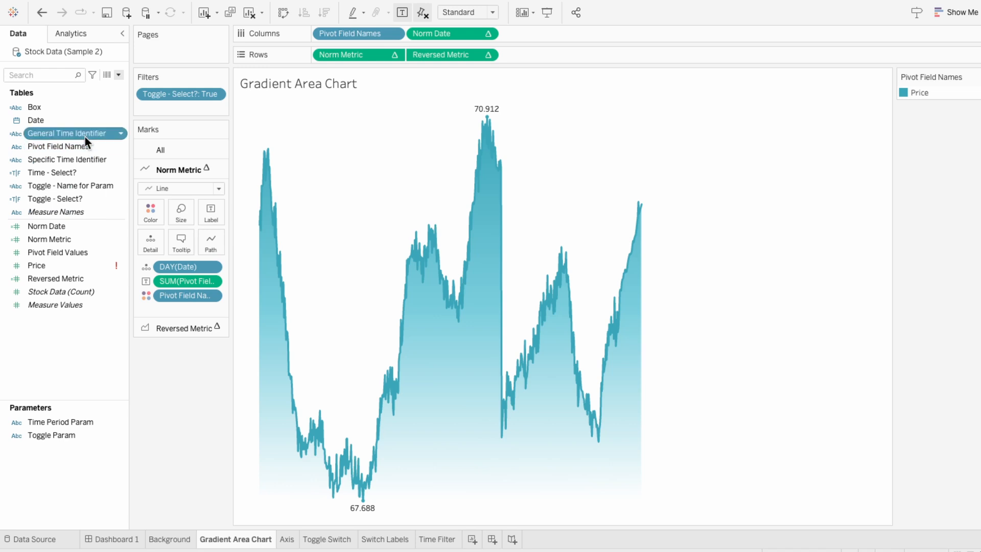
{"action": "left_click_drag", "start_coordinate": [85, 134], "coordinate": [171, 110]}
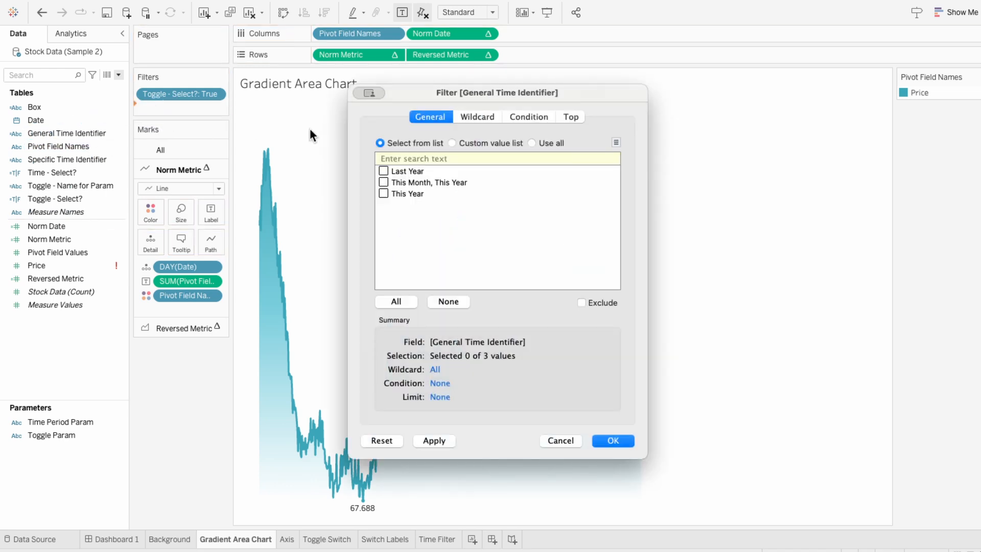
{"action": "left_click", "coordinate": [510, 116]}
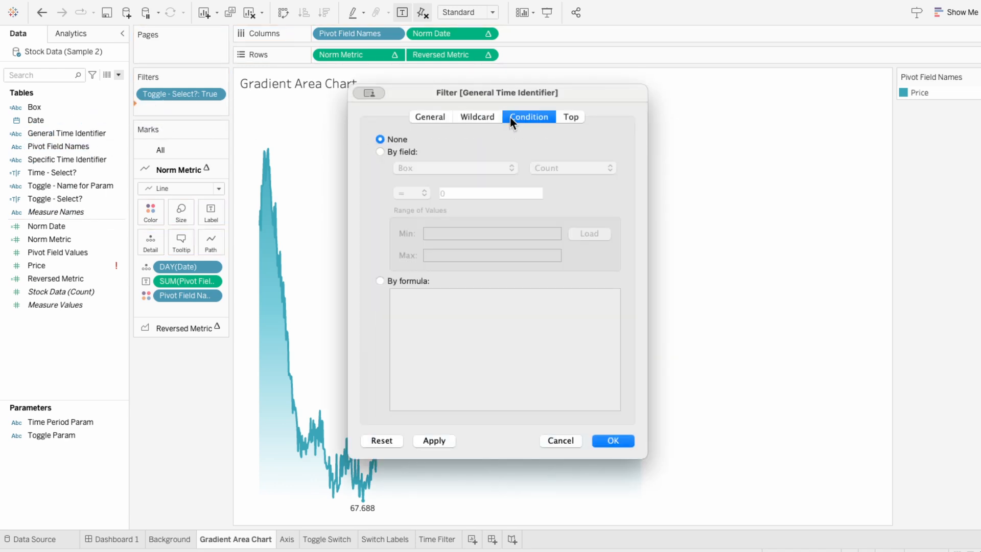
{"action": "left_click", "coordinate": [401, 280]}
{"action": "type", "text": "cont"}
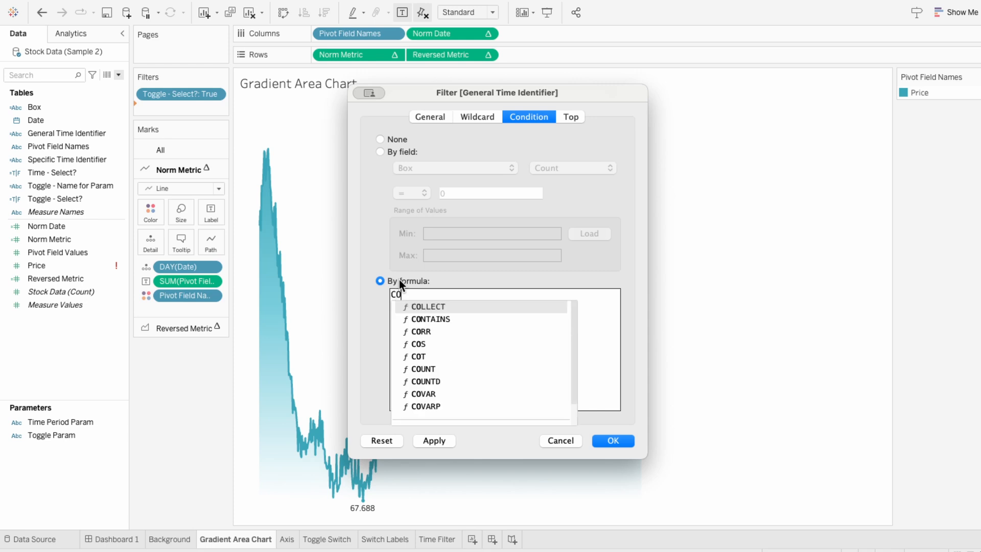
{"action": "key", "text": "Return"}
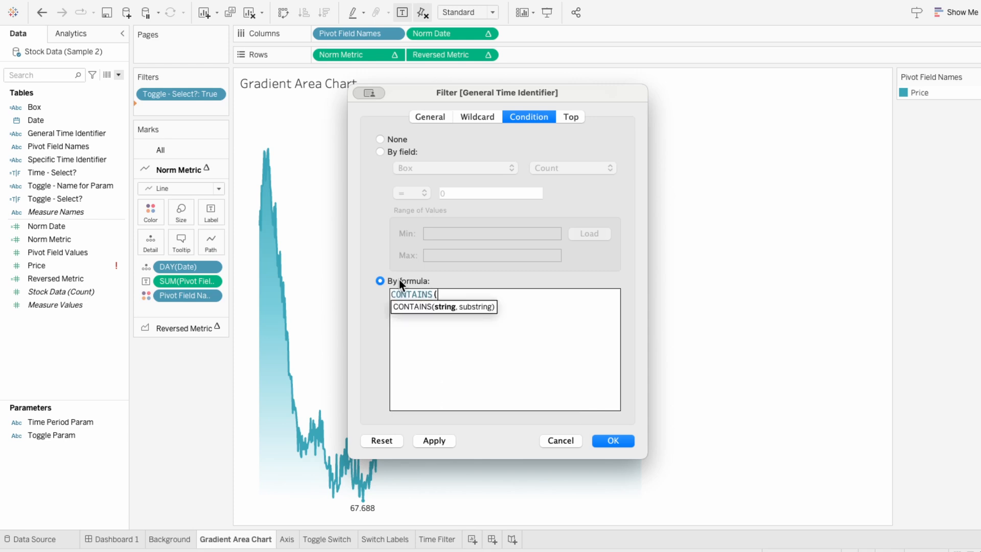
{"action": "type", "text": "[gene"}
{"action": "key", "text": "Return"}
{"action": "type", "text": ", para"}
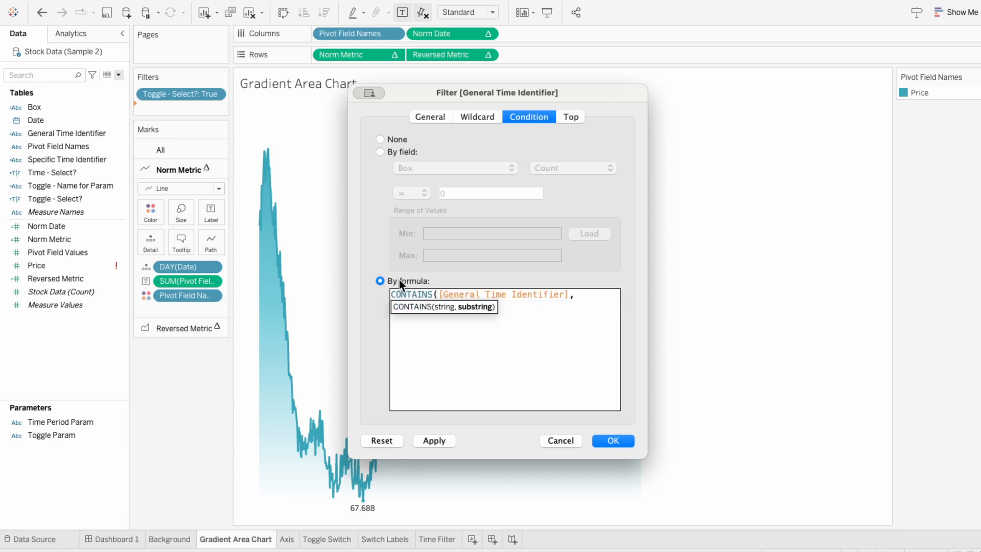
{"action": "key", "text": "Down"}
{"action": "key", "text": "Down"}
{"action": "key", "text": "Return"}
{"action": "type", "text": ")"}
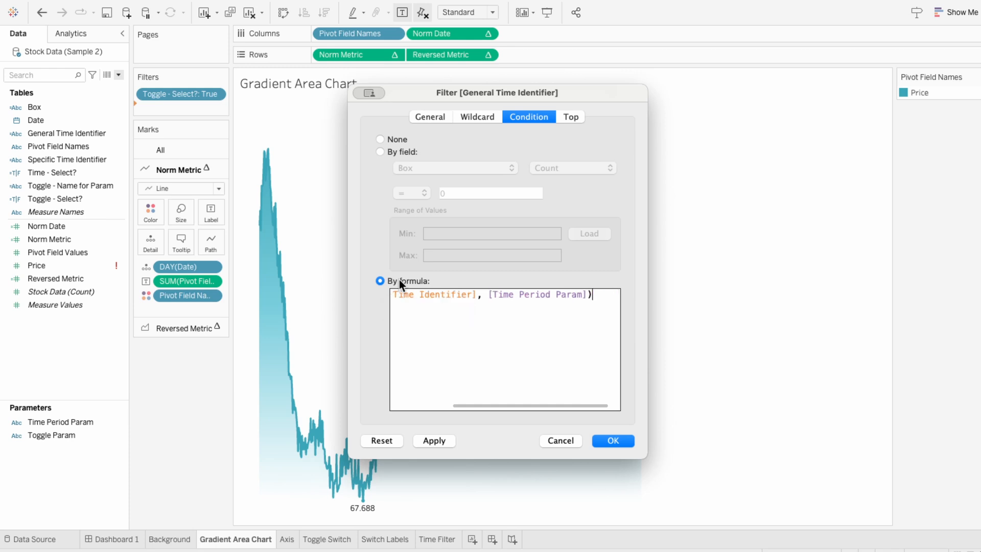
{"action": "left_click", "coordinate": [620, 438]}
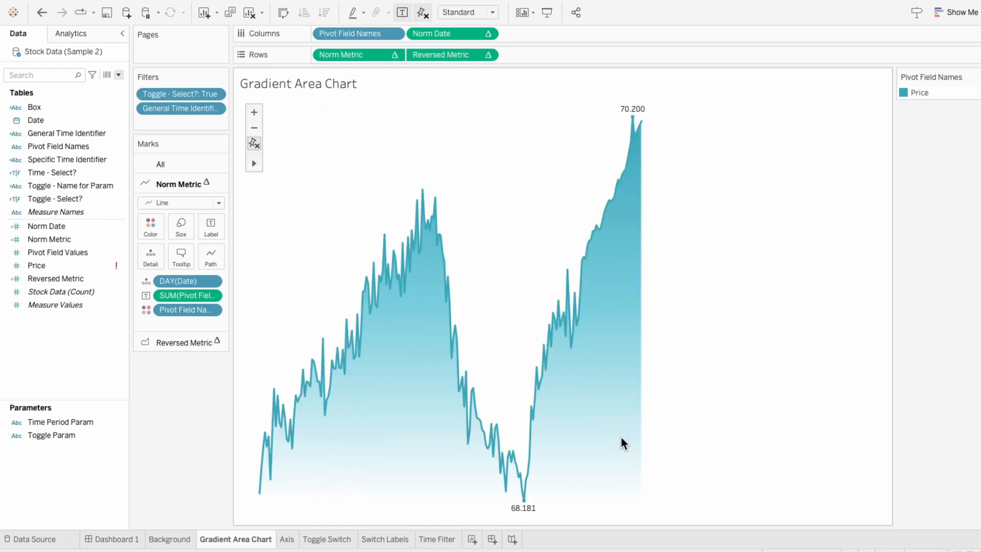
- Apply the General Time Identifier filter to the Axis worksheet as well
{"action": "right_click", "coordinate": [173, 111]}
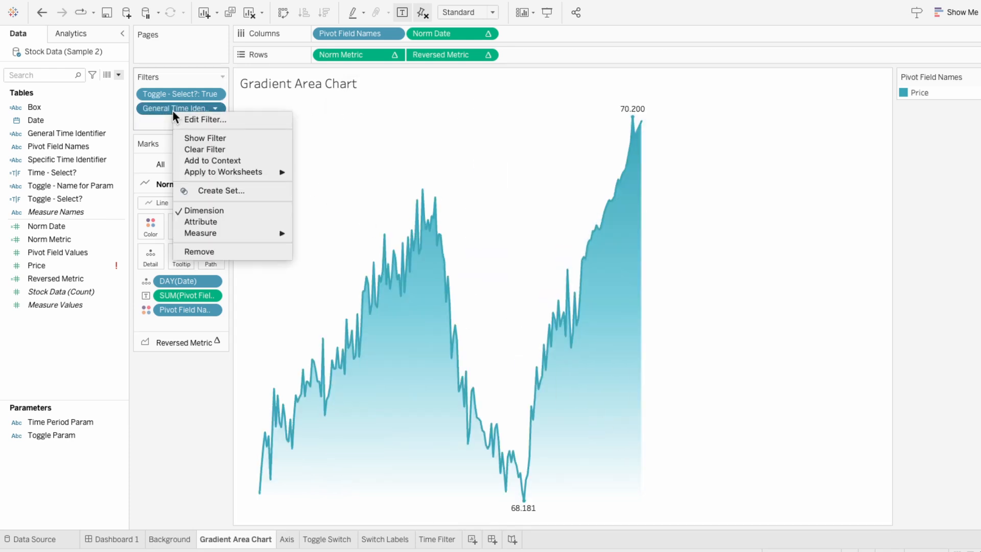
{"action": "mouse_move", "coordinate": [203, 171]}
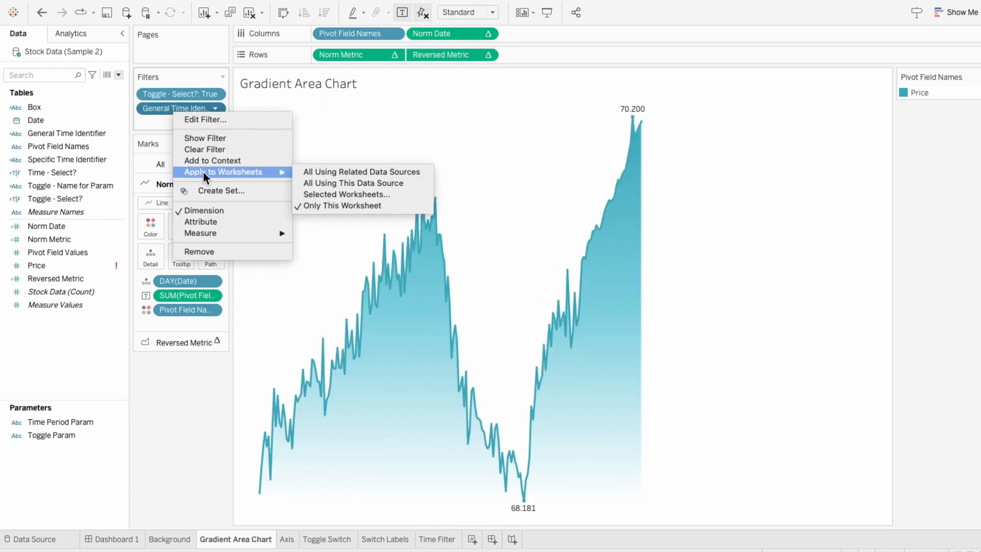
{"action": "left_click", "coordinate": [329, 194]}
{"action": "left_click", "coordinate": [301, 285]}
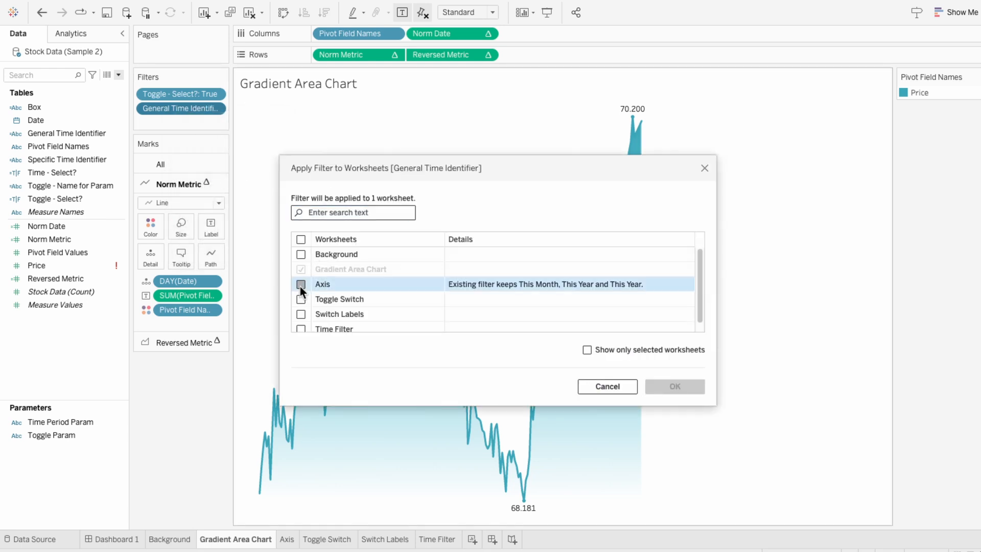
{"action": "left_click", "coordinate": [690, 389]}
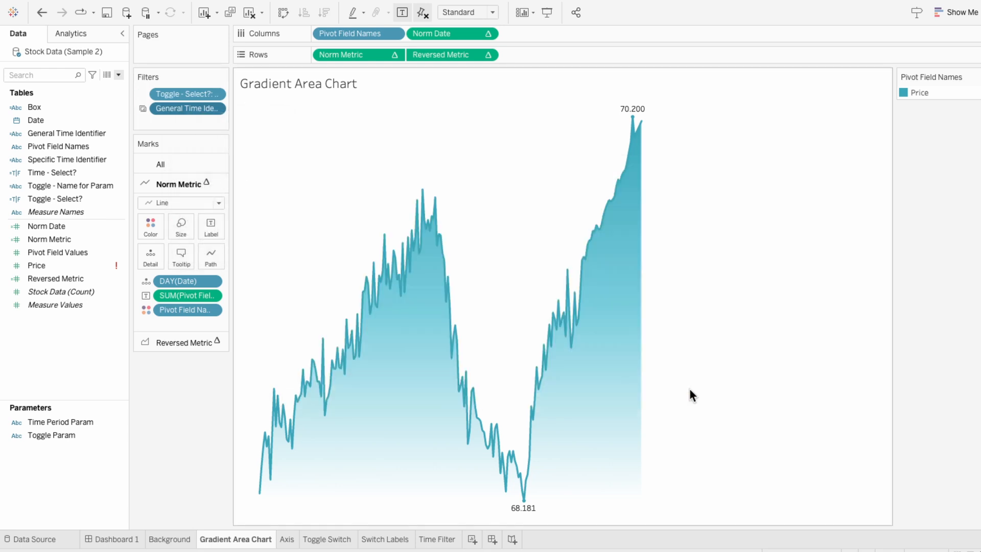
- Test the time filter buttons on Dashboard 1 by selecting This Month, This Year and Last Year
{"action": "left_click", "coordinate": [117, 539]}
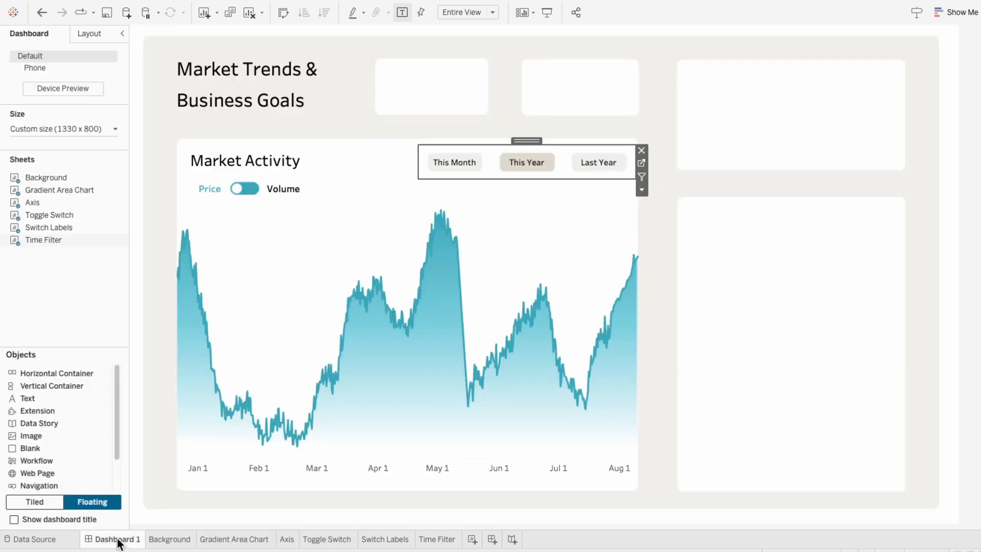
{"action": "left_click", "coordinate": [459, 166]}
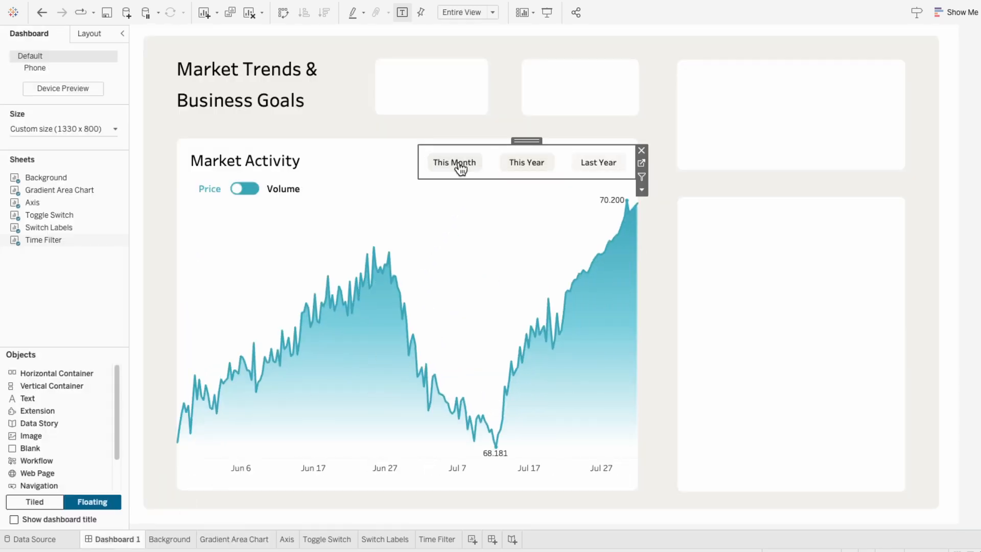
{"action": "left_click", "coordinate": [520, 167]}
{"action": "left_click", "coordinate": [597, 164]}
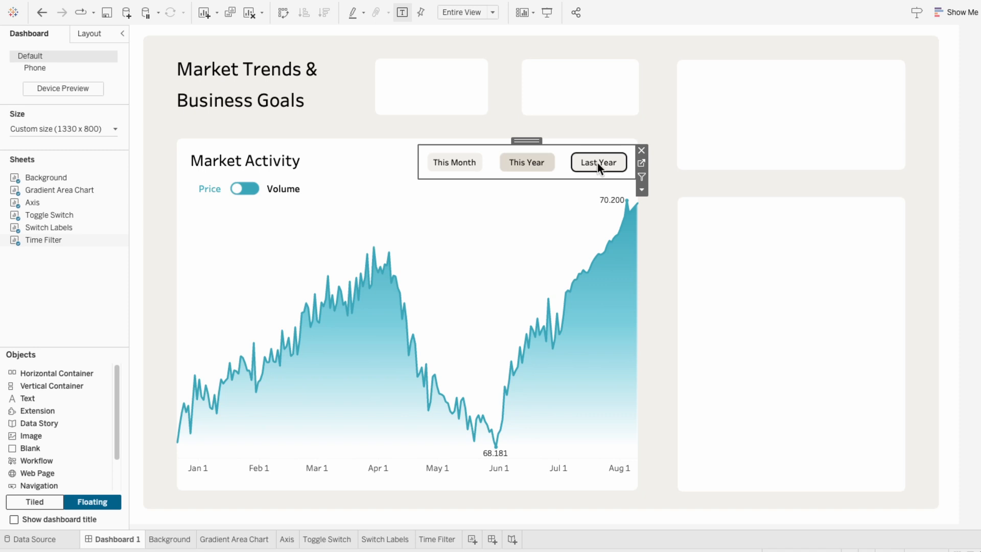
{"action": "left_click", "coordinate": [970, 204]}
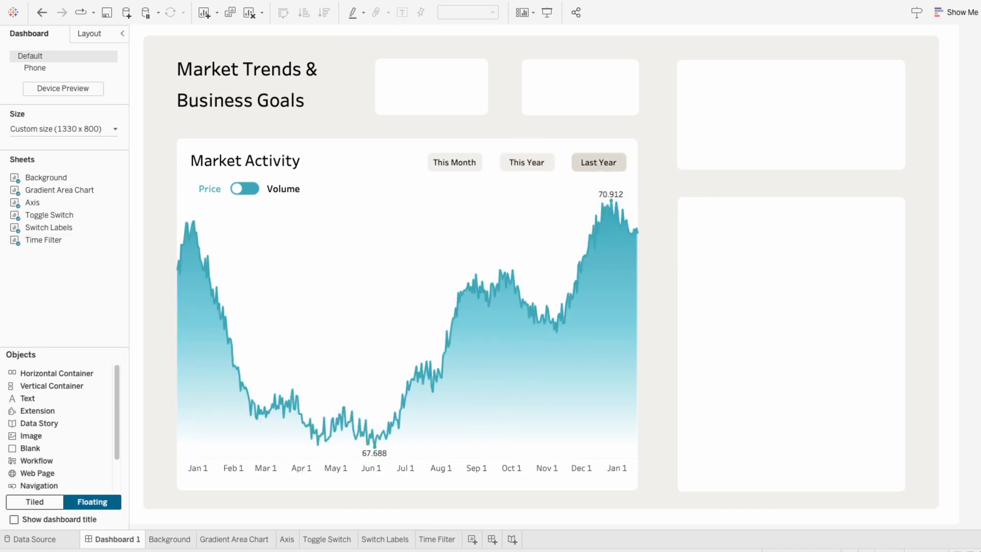
- Add a new worksheet and name it KPI - Price
{"action": "left_click", "coordinate": [472, 541]}
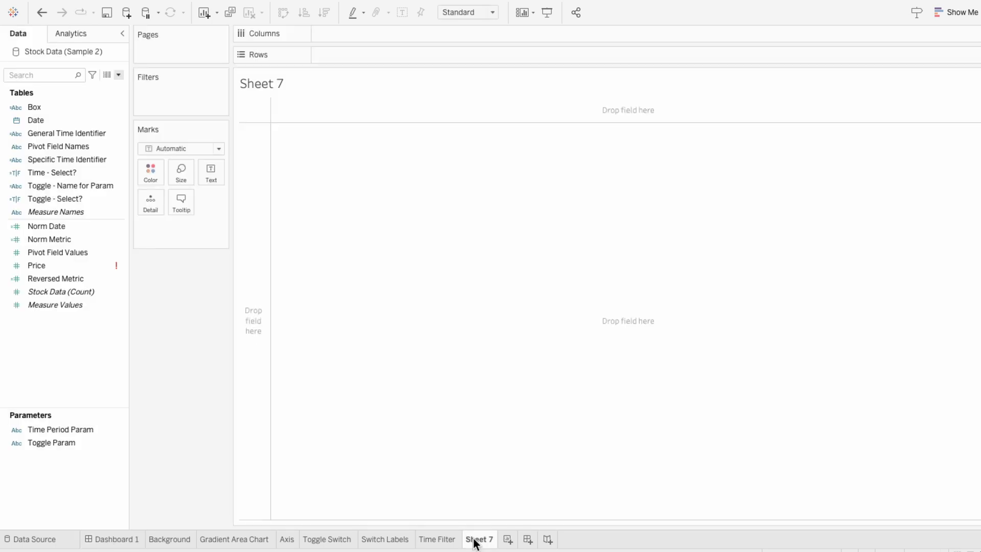
{"action": "double_click", "coordinate": [473, 538]}
{"action": "type", "text": "KPI - Price"}
{"action": "key", "text": "Return"}
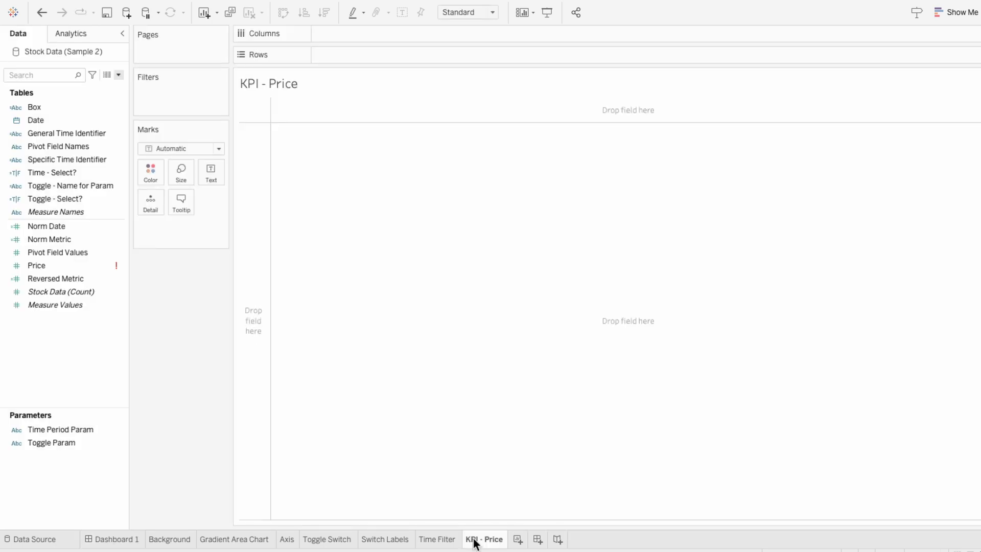
- Create a calculated field Price - YTD starting with {FIXED: SUM(IF [Date] = TODAY() AND [Pivot Field Names] = "Price" THEN [Pivot Field Values] END)}
{"action": "left_click", "coordinate": [119, 75]}
{"action": "left_click", "coordinate": [118, 84]}
{"action": "type", "text": "P"}
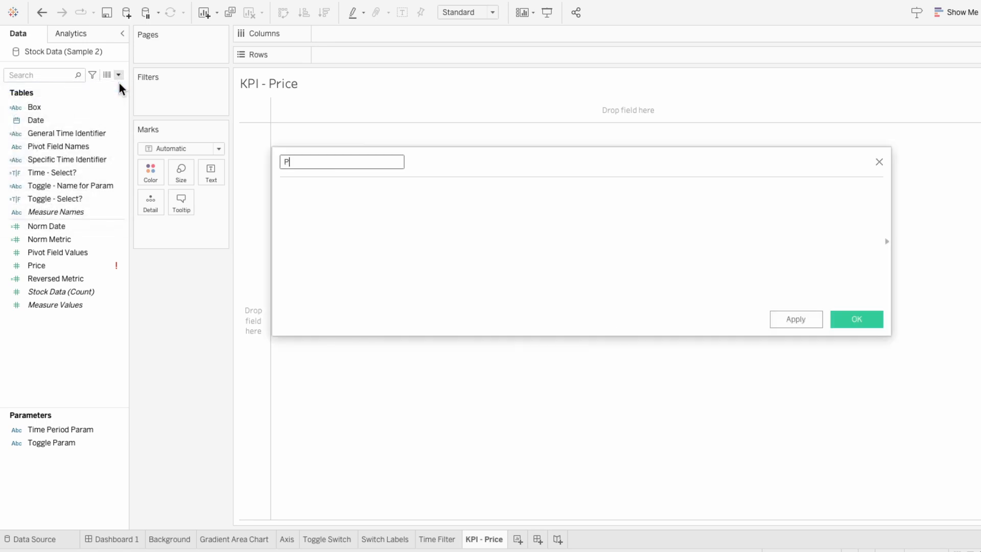
{"action": "type", "text": "rice - YTD"}
{"action": "key", "text": "Tab"}
{"action": "type", "text": "{FIXED:"}
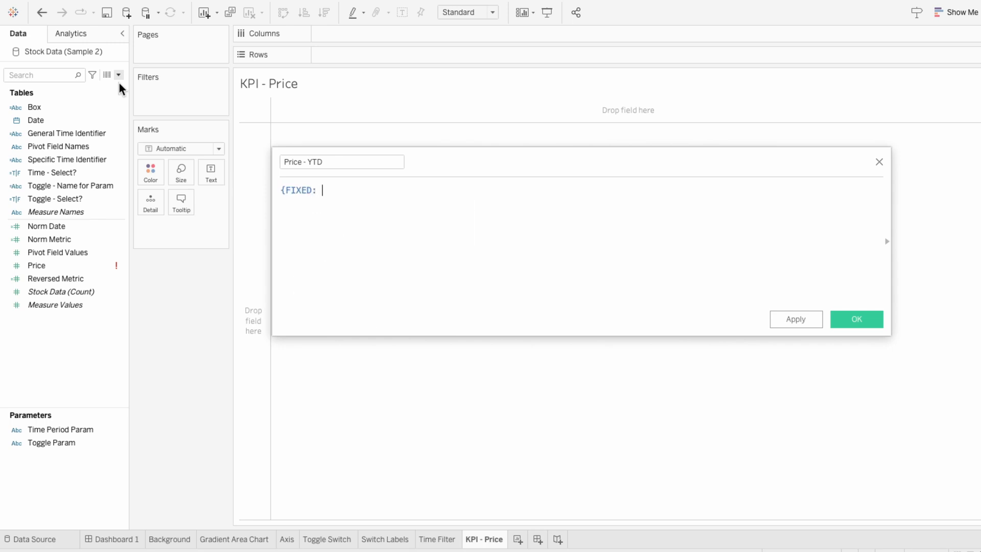
{"action": "type", "text": " SUM(IF "}
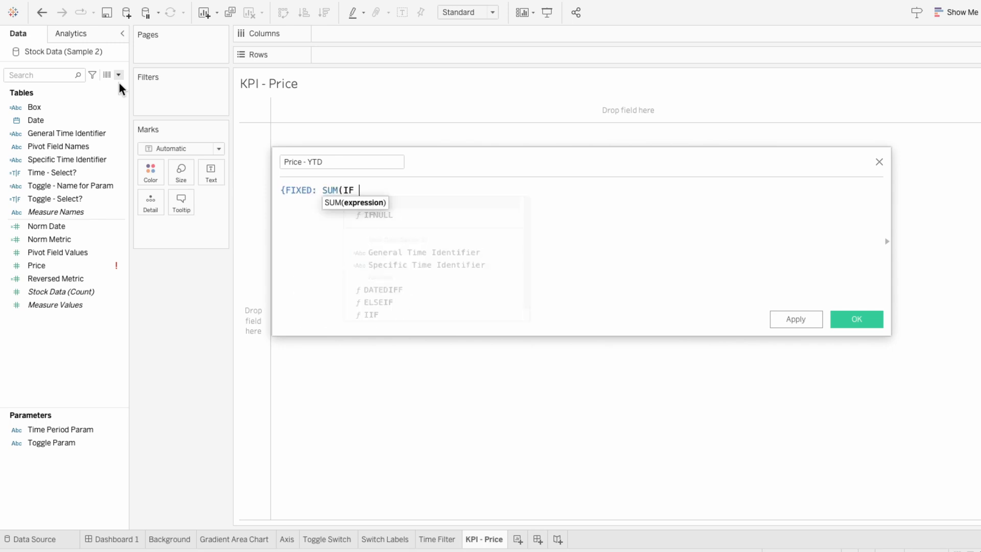
{"action": "type", "text": "date"}
{"action": "key", "text": "Return"}
{"action": "type", "text": "= "}
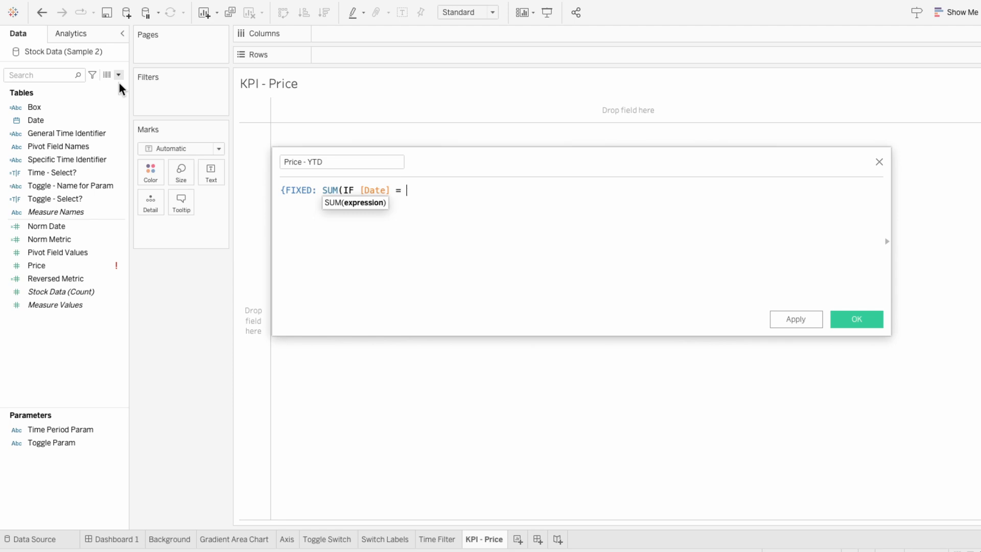
{"action": "type", "text": "TODAY"}
{"action": "key", "text": "Return"}
{"action": "type", "text": "AND piv"}
{"action": "key", "text": "Return"}
{"action": "type", "text": "= \"Price\" TH"}
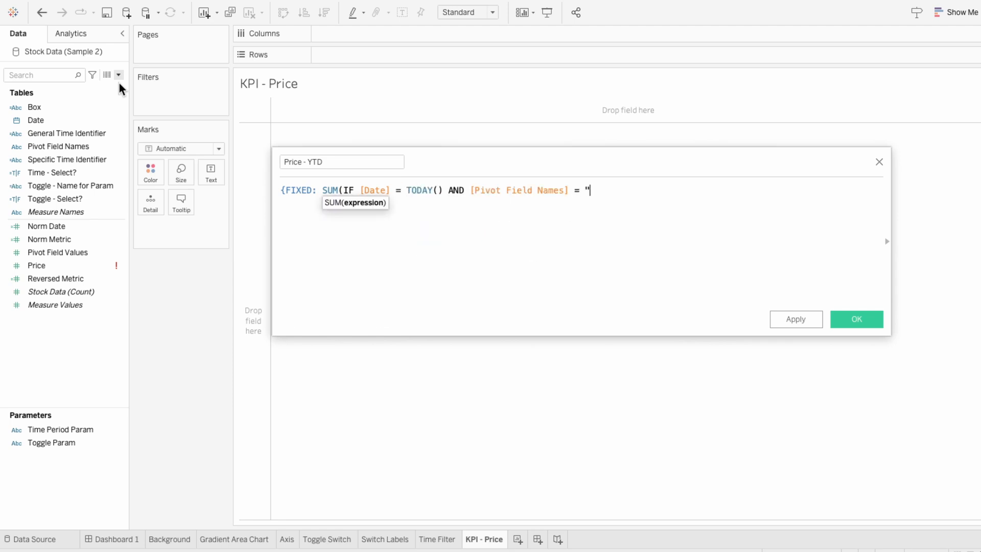
{"action": "key", "text": "Return"}
{"action": "type", "text": "pivot"}
{"action": "key", "text": "Down"}
{"action": "key", "text": "Return"}
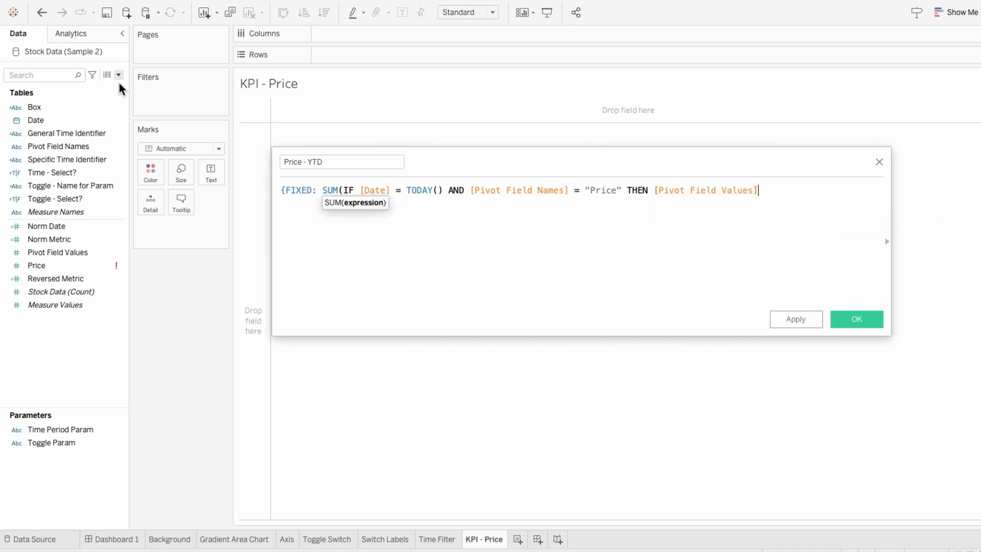
{"action": "type", "text": "END)}"}
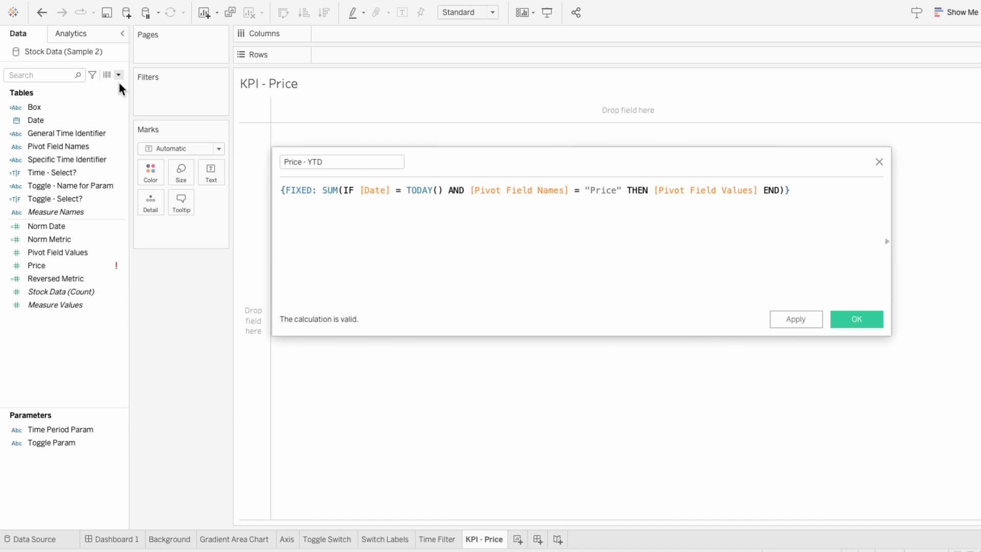
- Extend the Price - YTD formula by subtracting {FIXED: SUM(IF [Date] = DATETRUNC('year', TODAY()) AND [Pivot Field Names] = "Price" THEN [Pivot Field Values] END)}
{"action": "key", "text": "Return"}
{"action": "type", "text": "- {FIXE"}
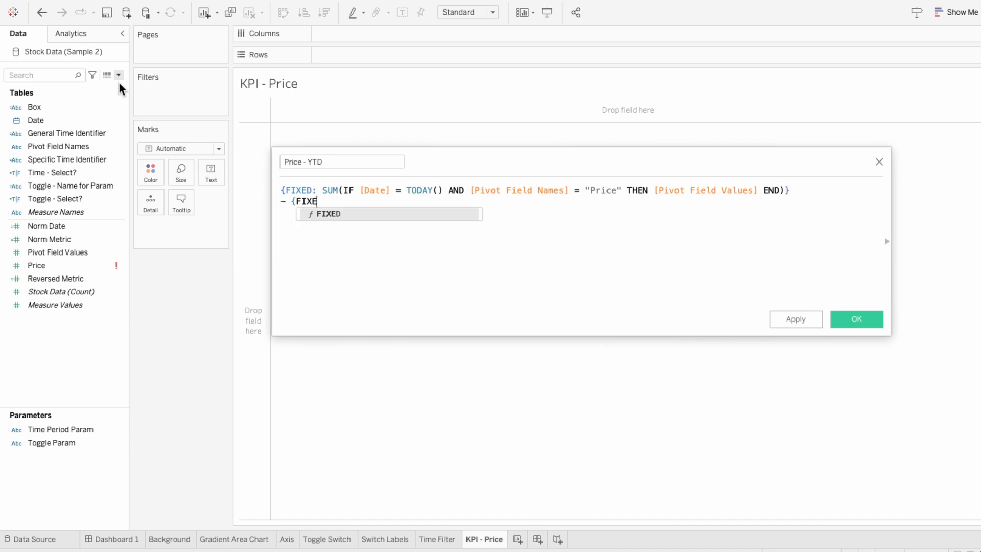
{"action": "type", "text": "D: SUM("}
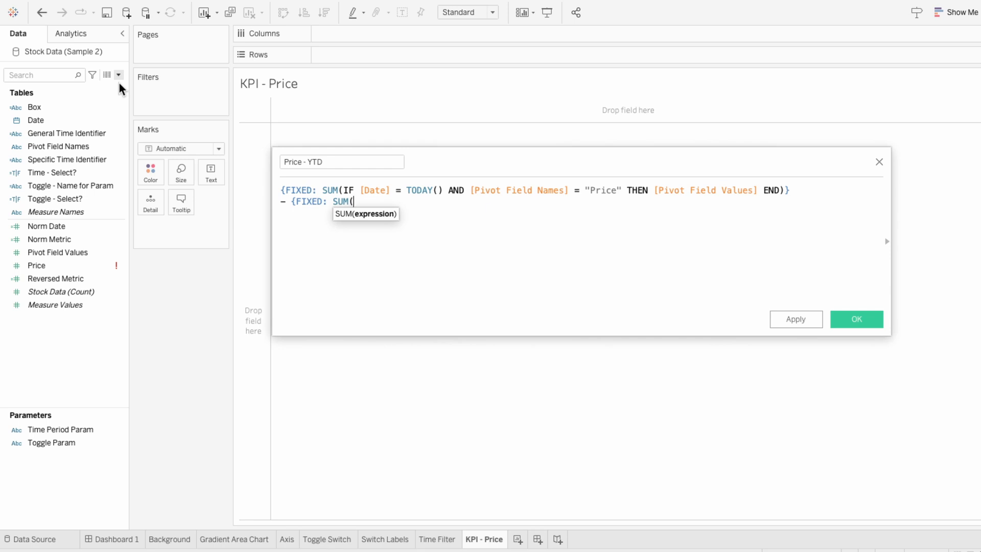
{"action": "type", "text": "IF [Date] = DATET"}
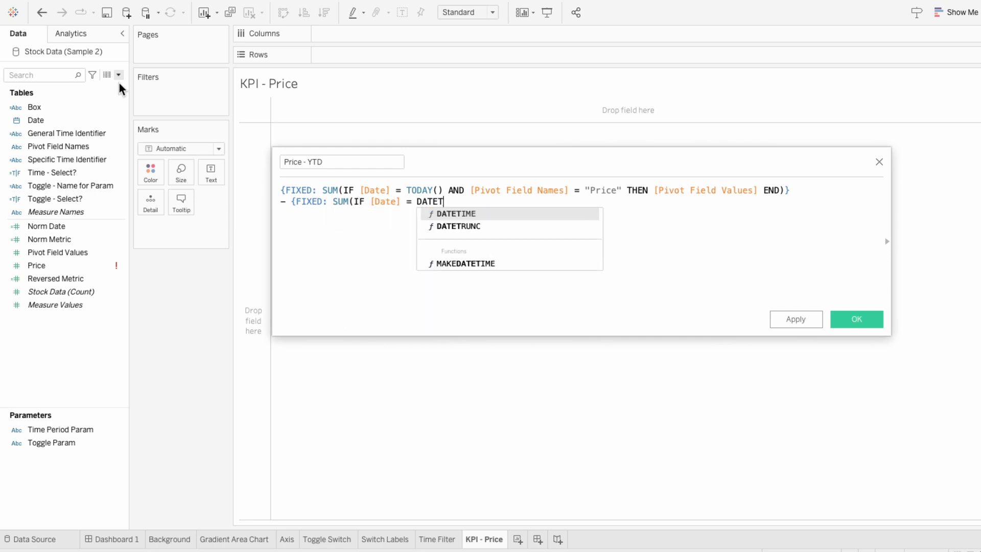
{"action": "key", "text": "Down"}
{"action": "key", "text": "Return"}
{"action": "type", "text": "'year"}
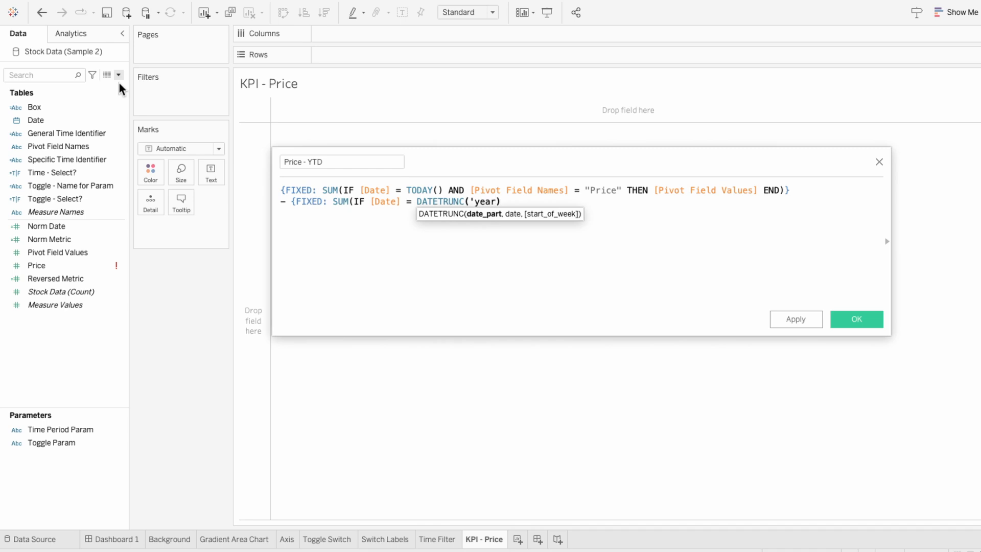
{"action": "type", "text": "', TODAY"}
{"action": "key", "text": "Return"}
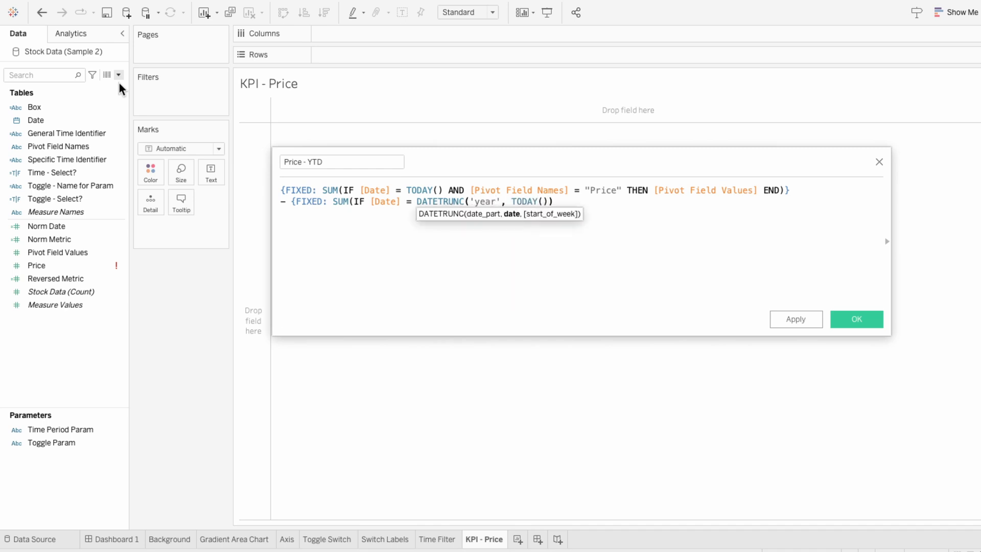
{"action": "type", "text": "AND piv"}
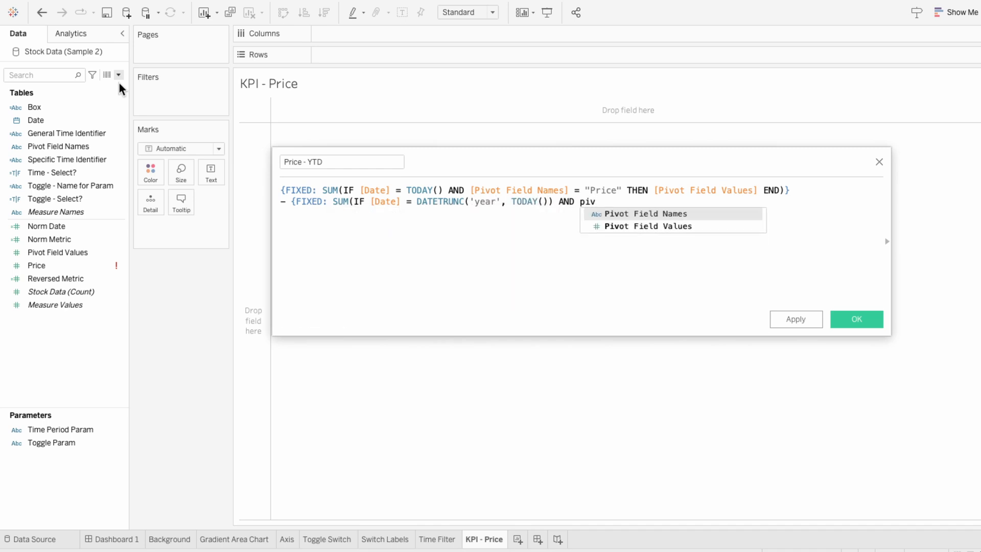
{"action": "key", "text": "Return"}
{"action": "type", "text": "= \"Price\" T"}
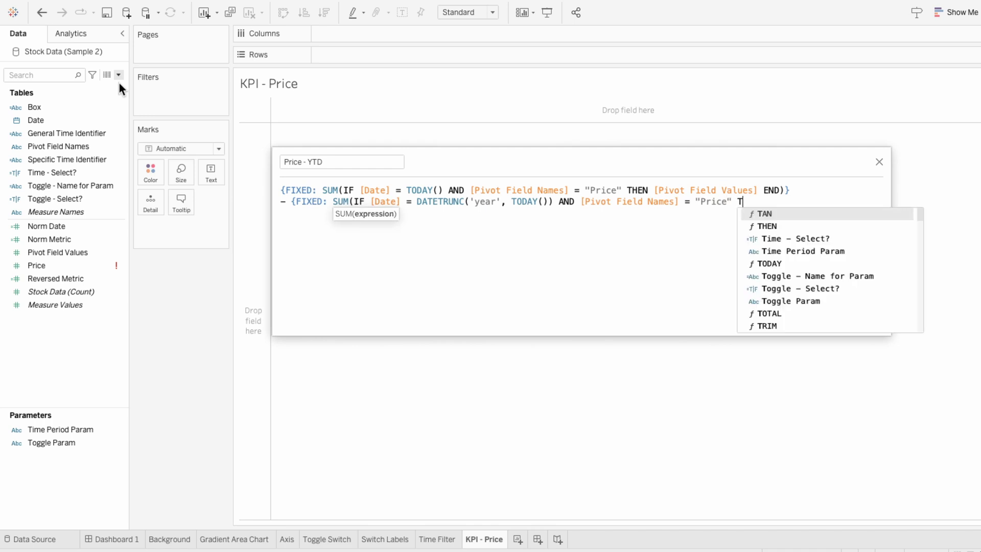
{"action": "type", "text": "HEN piv"}
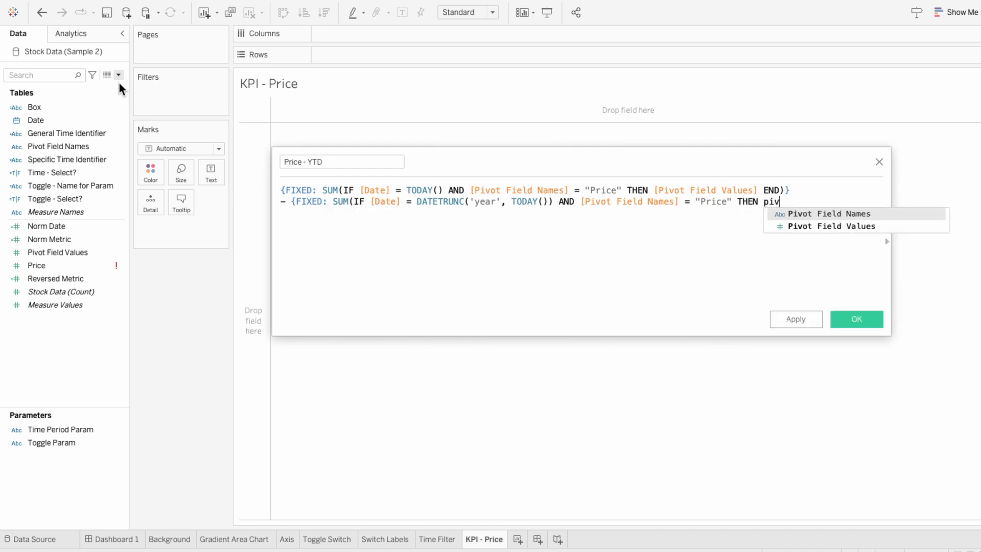
{"action": "key", "text": "Down"}
{"action": "key", "text": "Return"}
{"action": "type", "text": "END)}"}
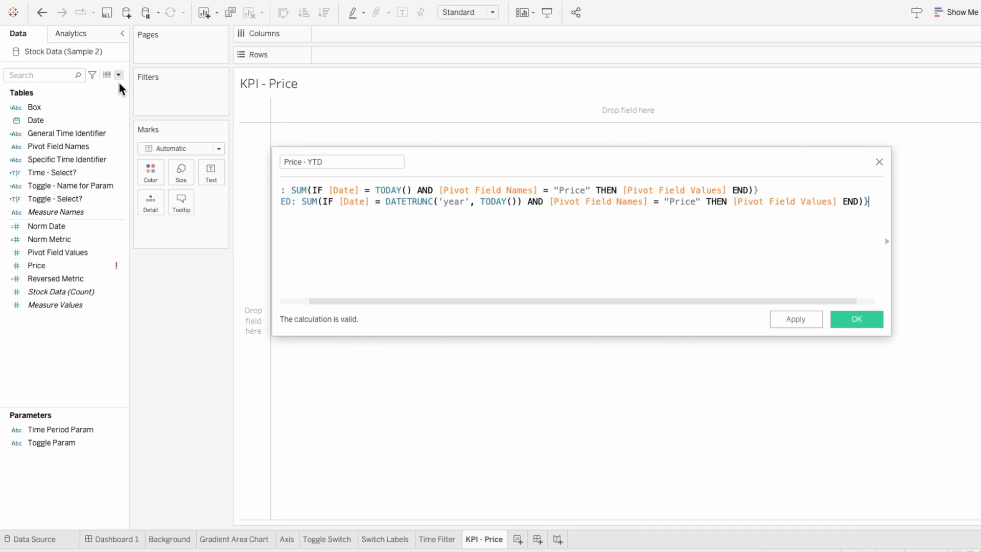
- Wrap the subtraction in parentheses, divide it by the start-of-year price expression, and save the calculated field
{"action": "key", "text": "ctrl+Home"}
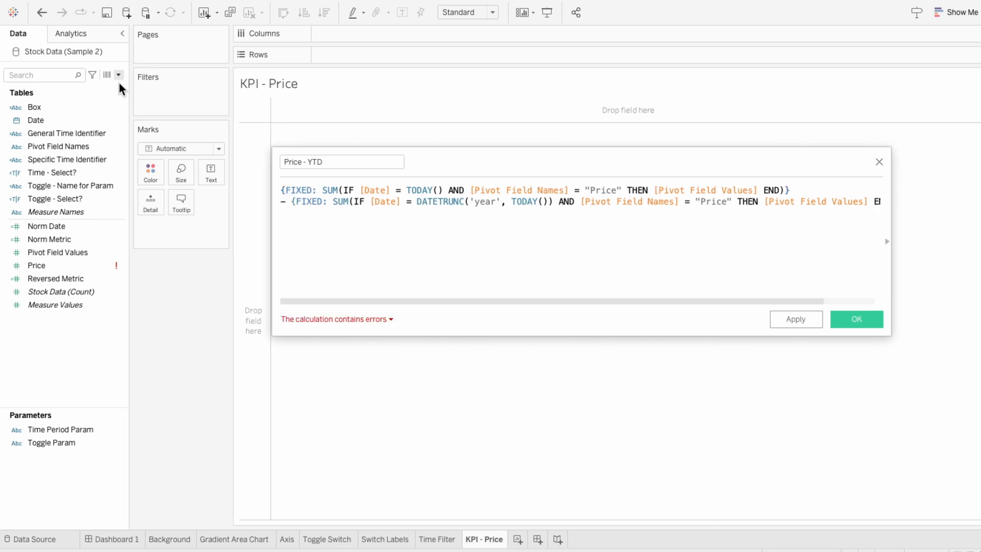
{"action": "type", "text": "("}
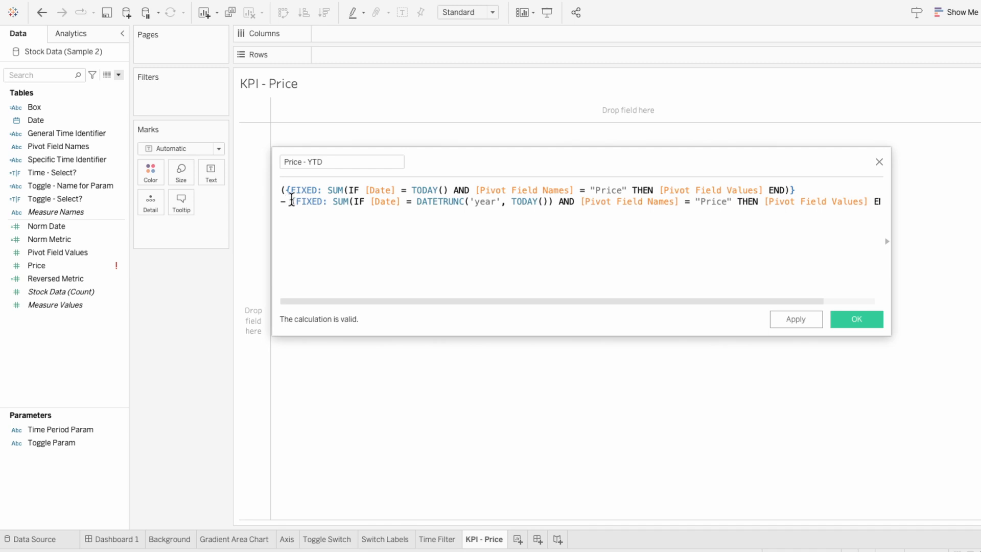
{"action": "left_click_drag", "start_coordinate": [291, 201], "coordinate": [850, 209]}
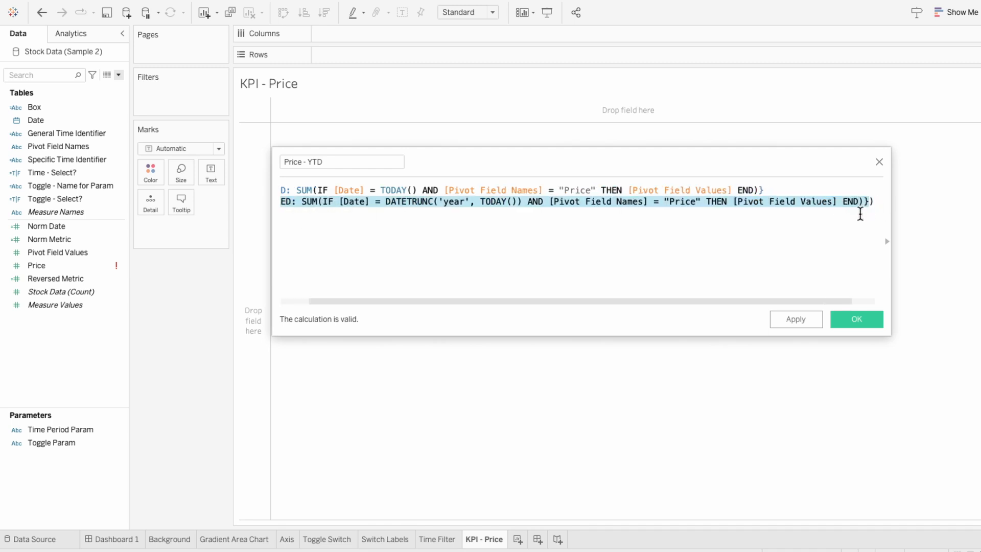
{"action": "left_click", "coordinate": [860, 213]}
{"action": "key", "text": "Return"}
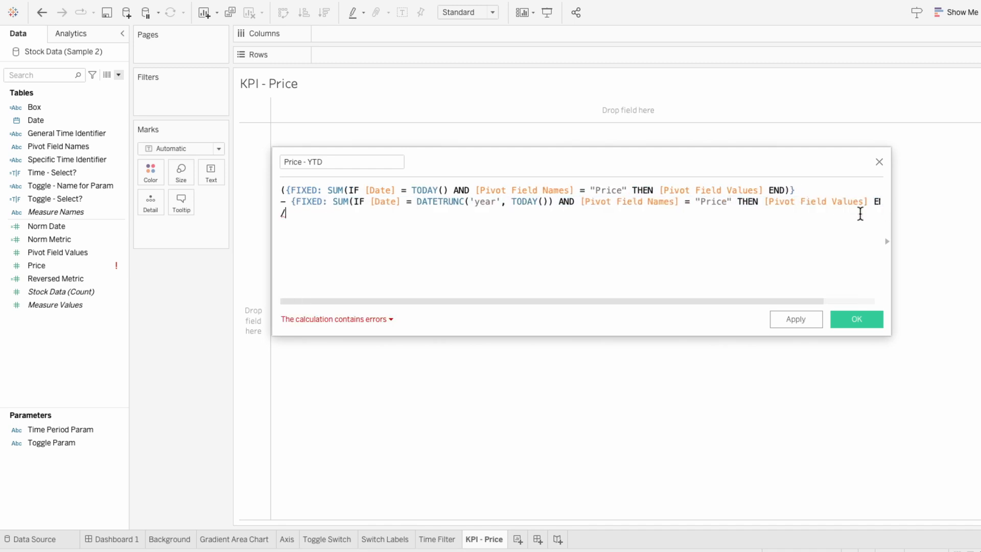
{"action": "type", "text": "- {FIXED: SUM(IF [Date] = DATETRUNC('year', TODAY()) AND [Pivot Field Names] = \"Price\" THEN [Pivot Field Values] END)}"}
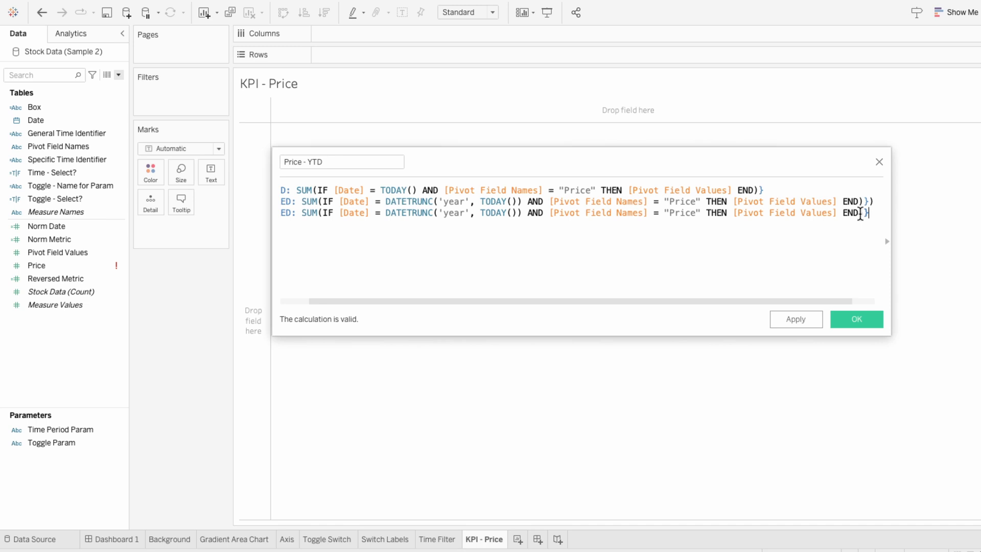
{"action": "left_click_drag", "start_coordinate": [829, 301], "coordinate": [771, 308]}
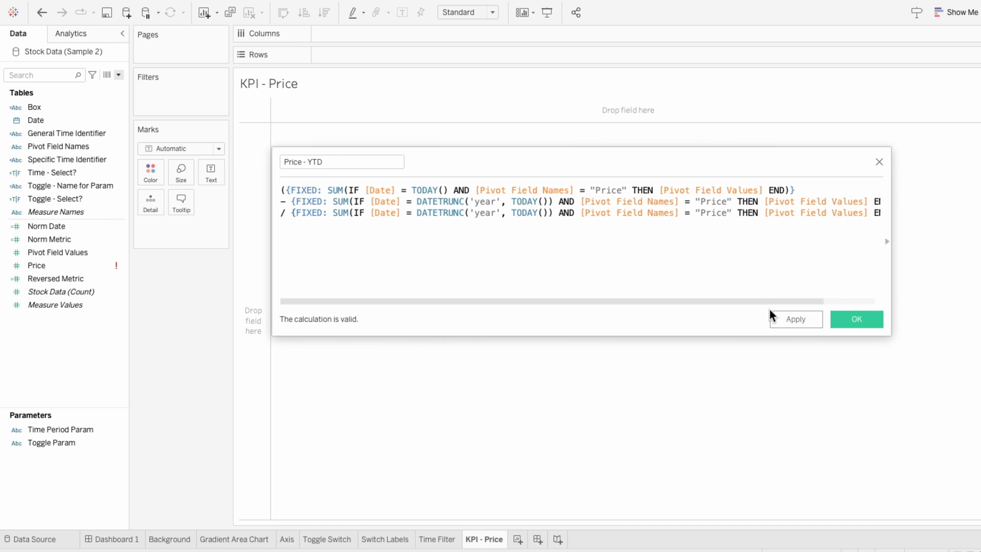
{"action": "left_click", "coordinate": [853, 319]}
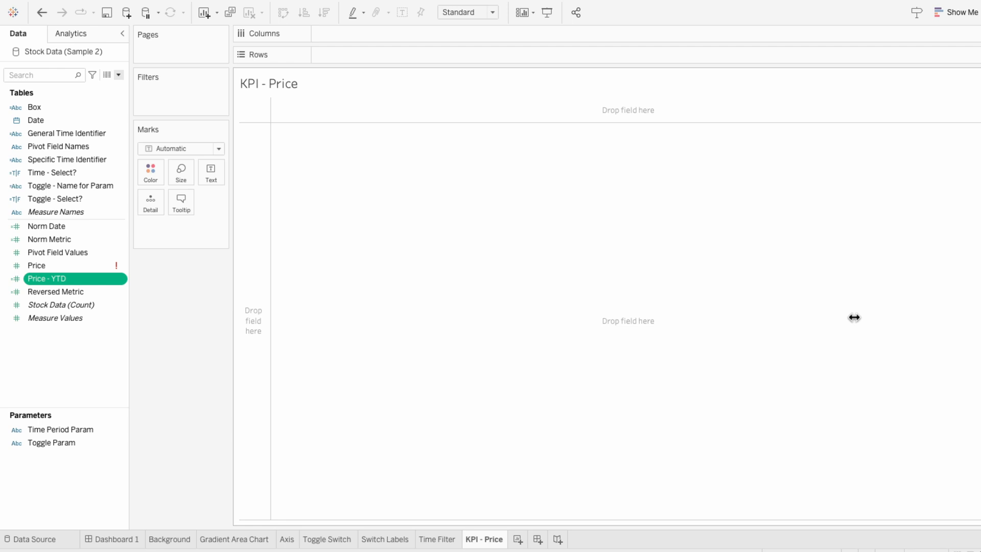
- Add Price - YTD to the marks and display it as Text
{"action": "left_click_drag", "start_coordinate": [69, 277], "coordinate": [176, 225]}
{"action": "left_click", "coordinate": [146, 227]}
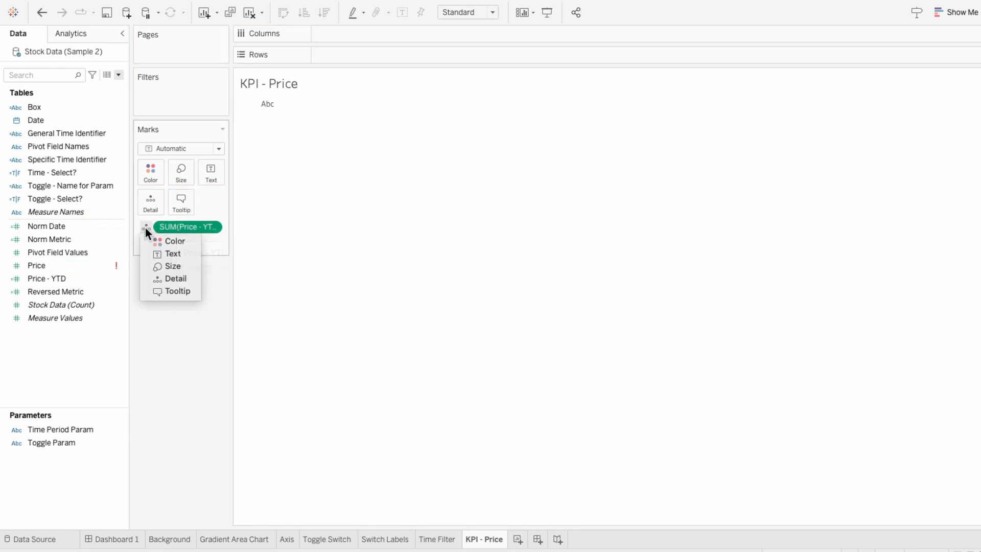
{"action": "left_click", "coordinate": [155, 253]}
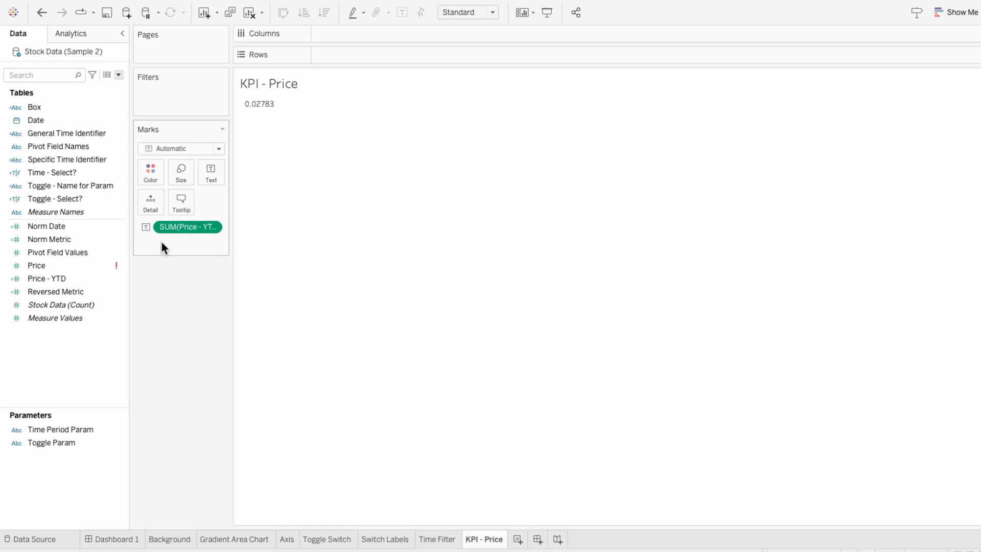
- Format the Price - YTD numbers as Percentage with 2 decimal places
{"action": "right_click", "coordinate": [169, 228]}
{"action": "left_click", "coordinate": [186, 286]}
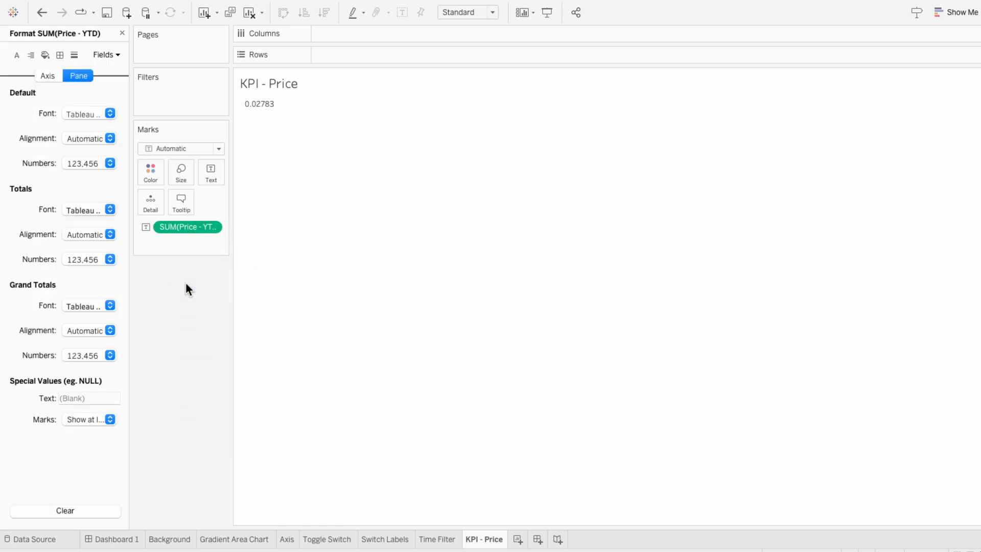
{"action": "left_click", "coordinate": [89, 164]}
{"action": "left_click", "coordinate": [100, 249]}
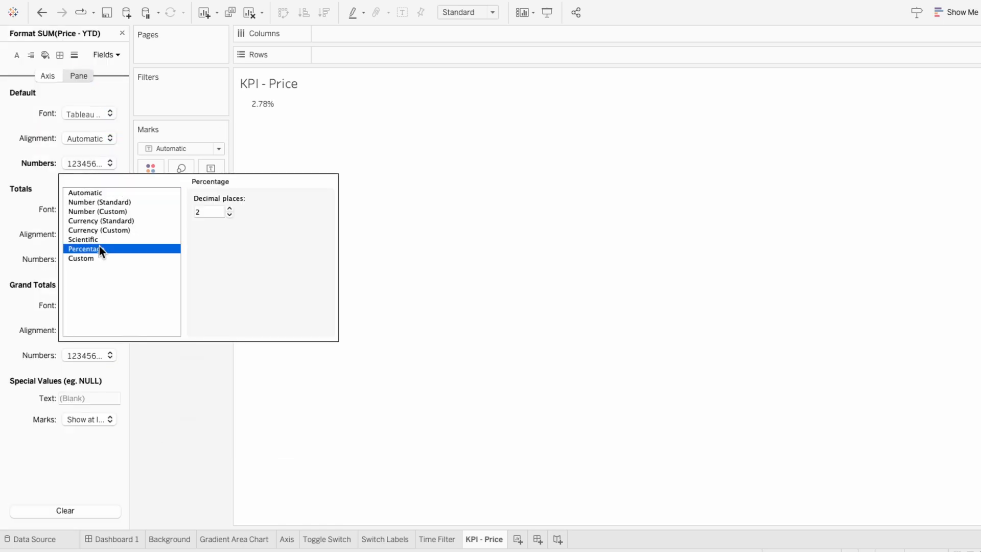
{"action": "left_click", "coordinate": [176, 359]}
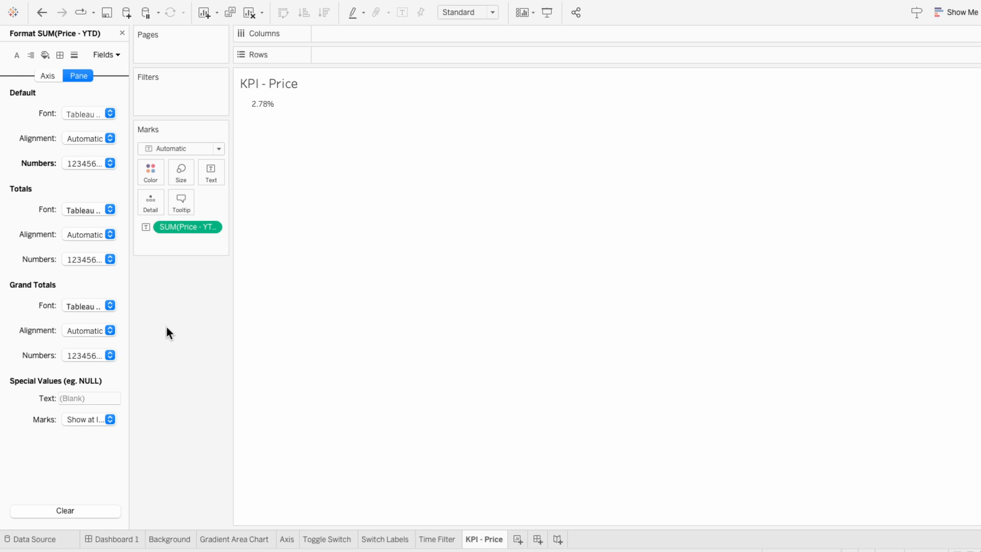
{"action": "left_click", "coordinate": [122, 33]}
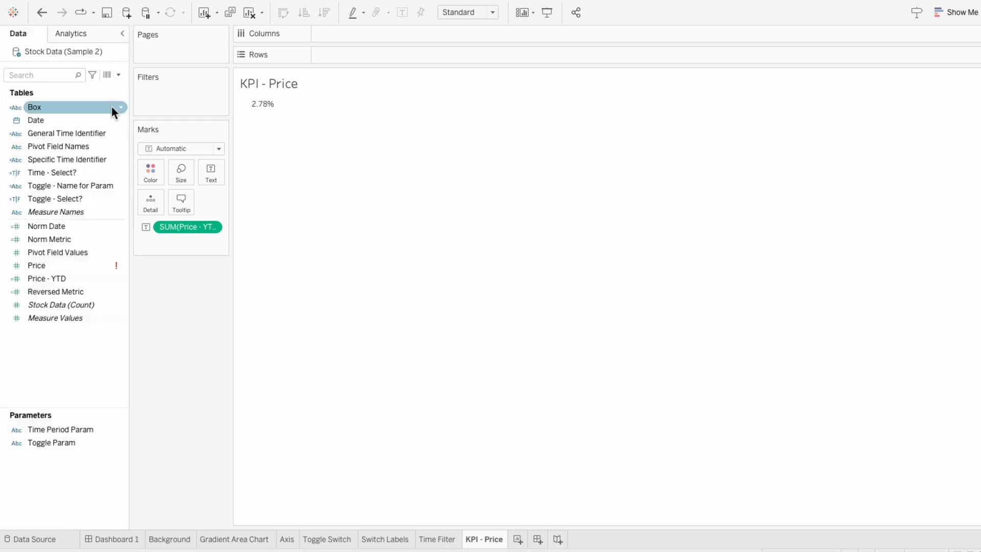
- Add Pivot Field Values to Detail and set the sheet title to $<SUM(Pivot Field Values)> Today
{"action": "left_click_drag", "start_coordinate": [82, 252], "coordinate": [185, 236]}
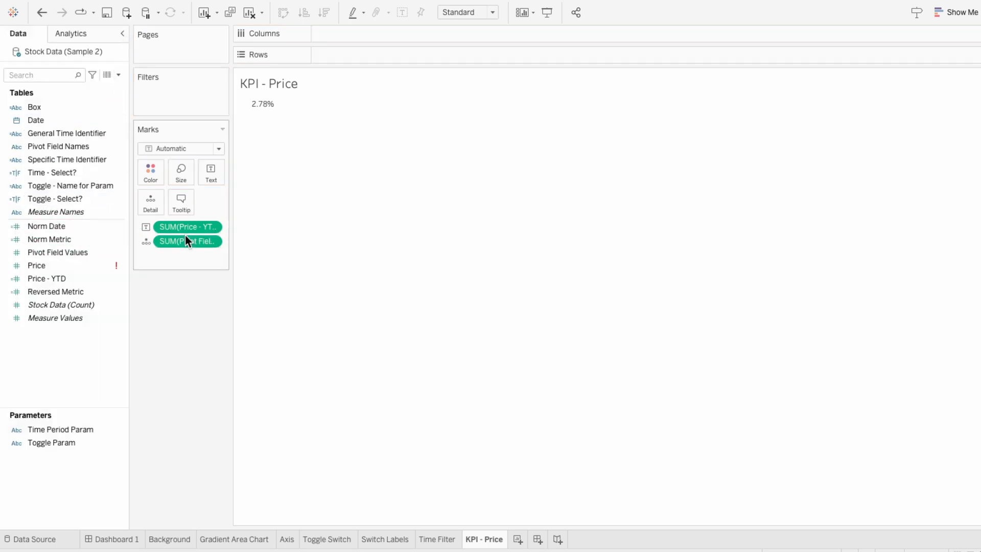
{"action": "right_click", "coordinate": [276, 84]}
{"action": "left_click", "coordinate": [284, 87]}
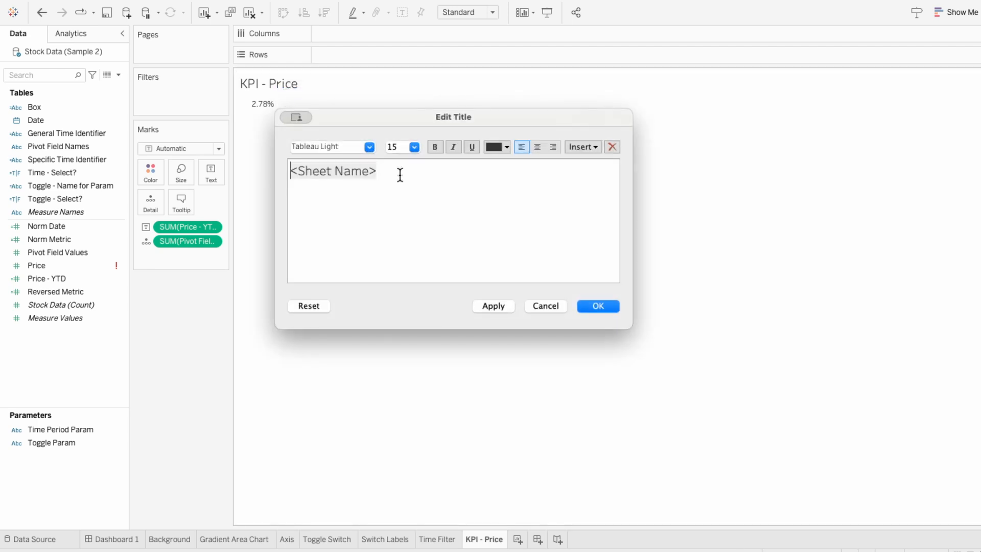
{"action": "type", "text": "$"}
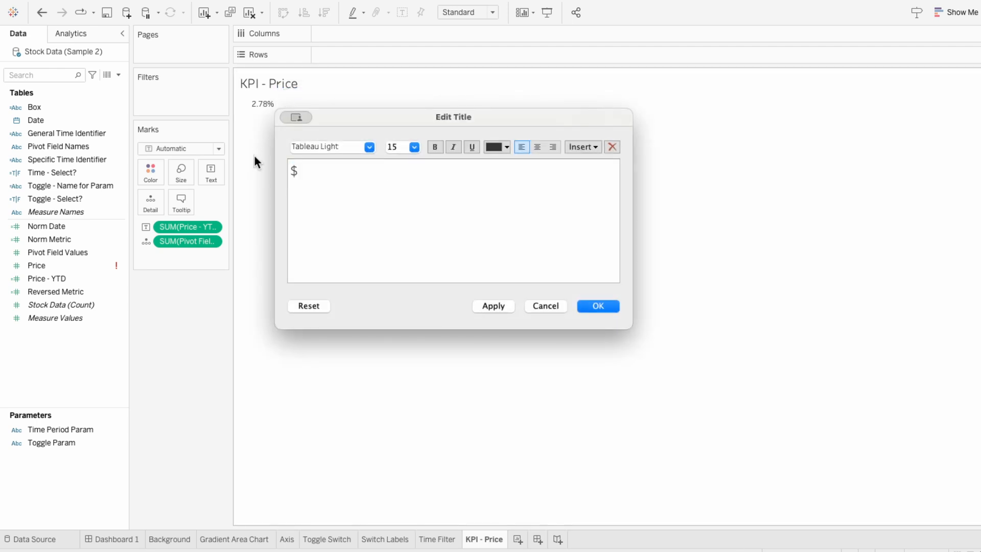
{"action": "left_click", "coordinate": [577, 148]}
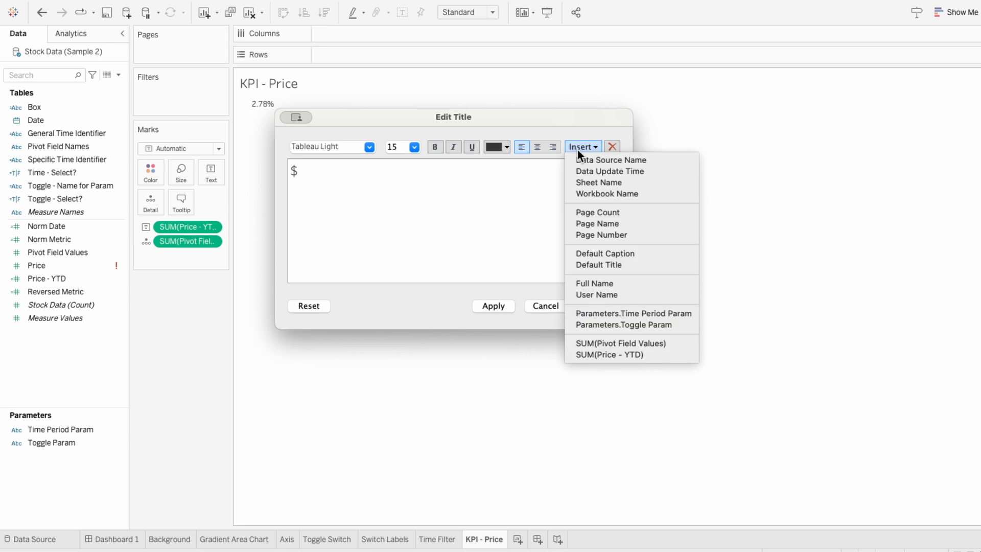
{"action": "left_click", "coordinate": [601, 340]}
{"action": "type", "text": "To"}
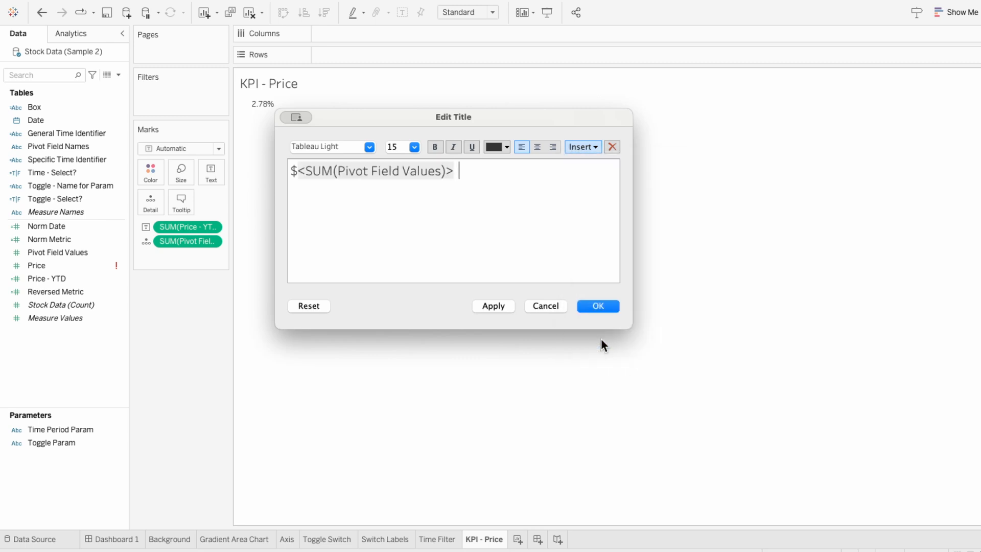
{"action": "type", "text": "day"}
{"action": "left_click_drag", "start_coordinate": [453, 171], "coordinate": [320, 161]}
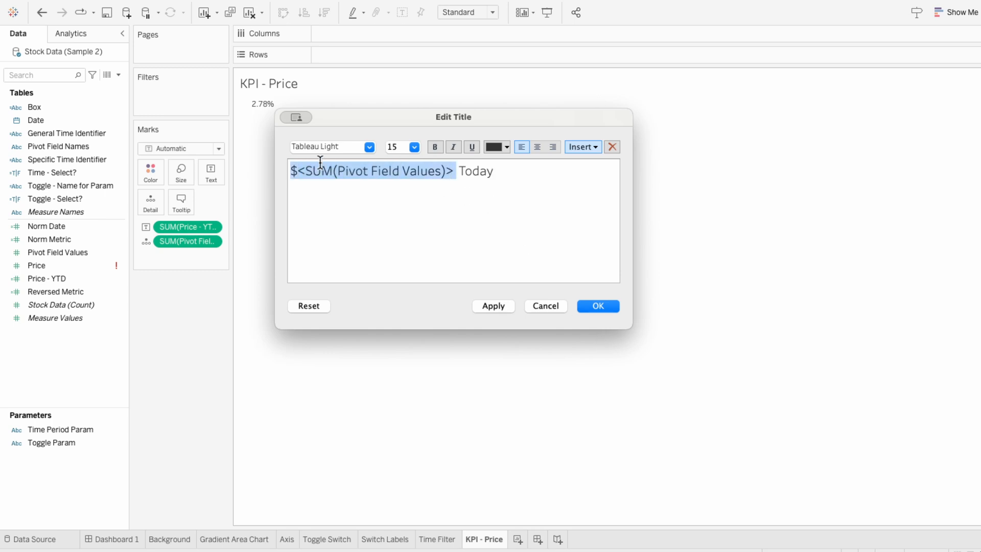
- Make the title's price value bold, change the font size of the word Today, and confirm the title
{"action": "left_click", "coordinate": [413, 147]}
{"action": "left_click", "coordinate": [401, 207]}
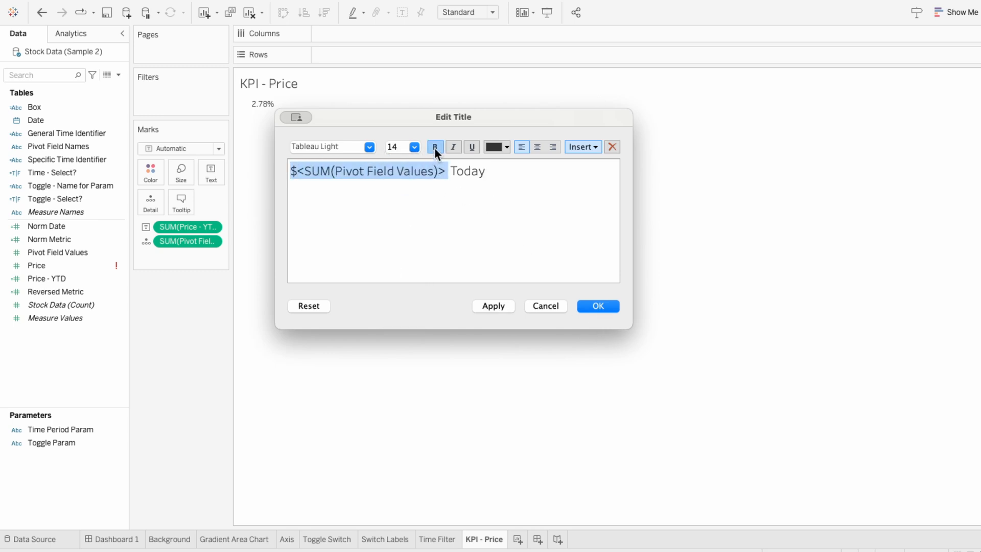
{"action": "left_click", "coordinate": [434, 147]}
{"action": "left_click_drag", "start_coordinate": [452, 169], "coordinate": [490, 169]}
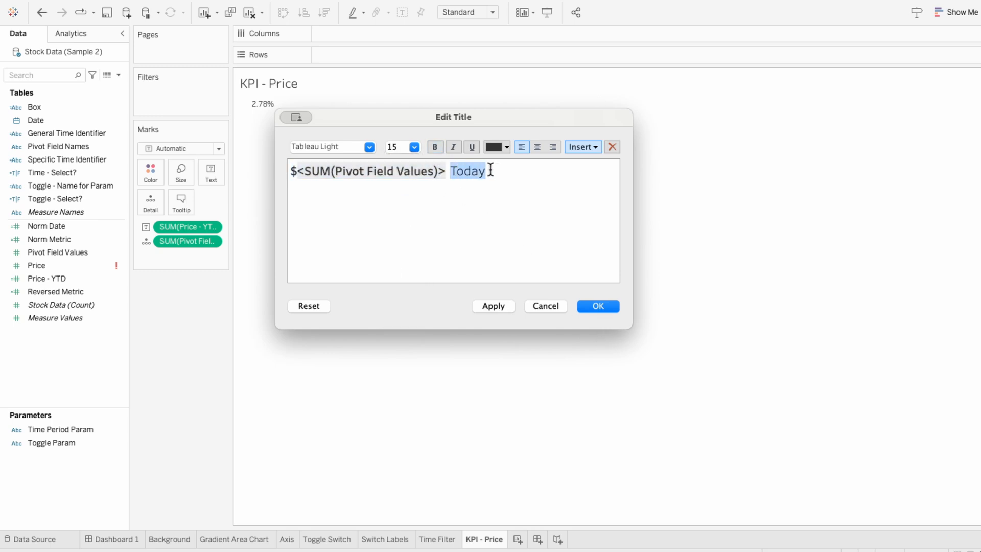
{"action": "left_click", "coordinate": [414, 147]}
{"action": "left_click", "coordinate": [412, 167]}
{"action": "left_click", "coordinate": [597, 305]}
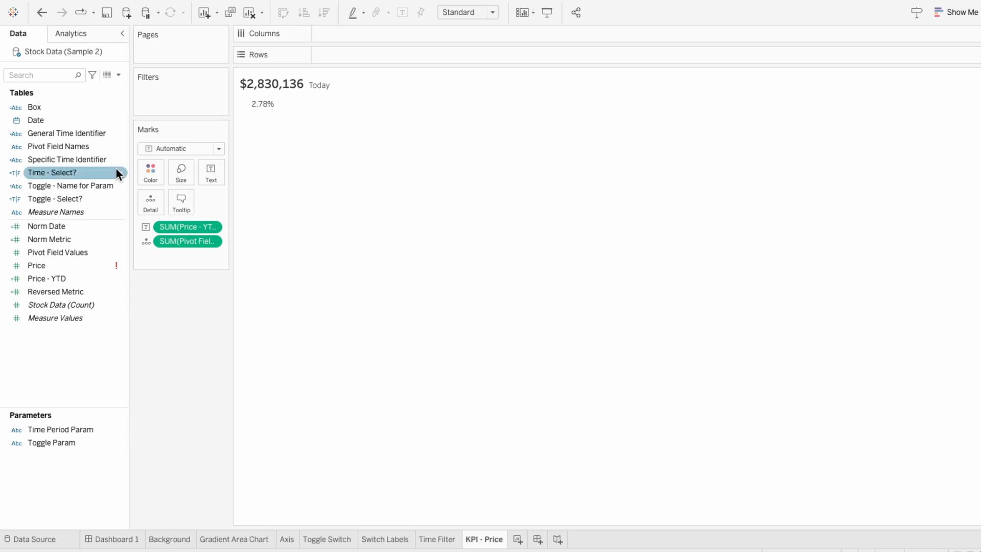
- Filter the sheet on Pivot Field Names to keep only Price
{"action": "left_click_drag", "start_coordinate": [84, 148], "coordinate": [189, 108]}
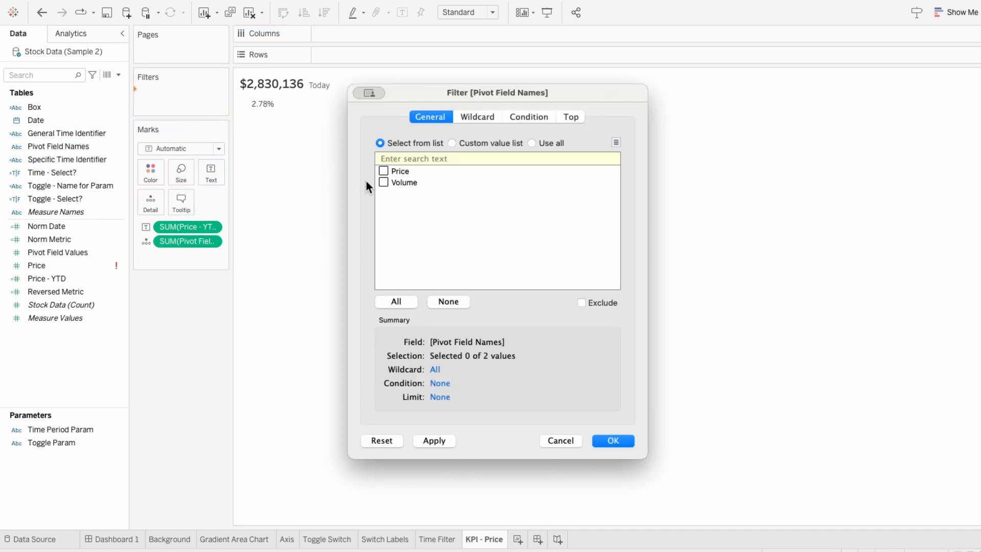
{"action": "left_click", "coordinate": [613, 440]}
- Add a relative date filter on Date restricted to today
{"action": "left_click_drag", "start_coordinate": [39, 118], "coordinate": [174, 108]}
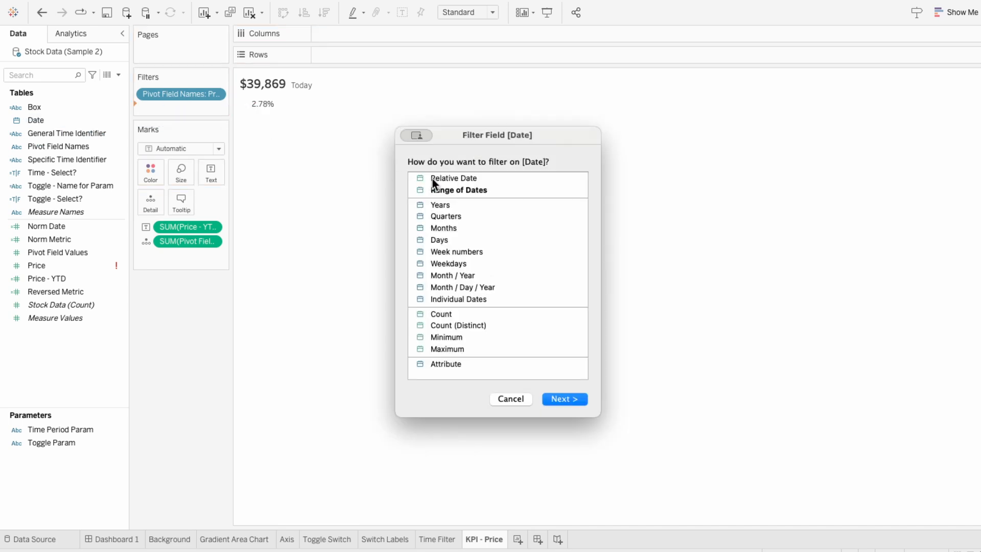
{"action": "left_click", "coordinate": [433, 179]}
{"action": "left_click", "coordinate": [580, 397]}
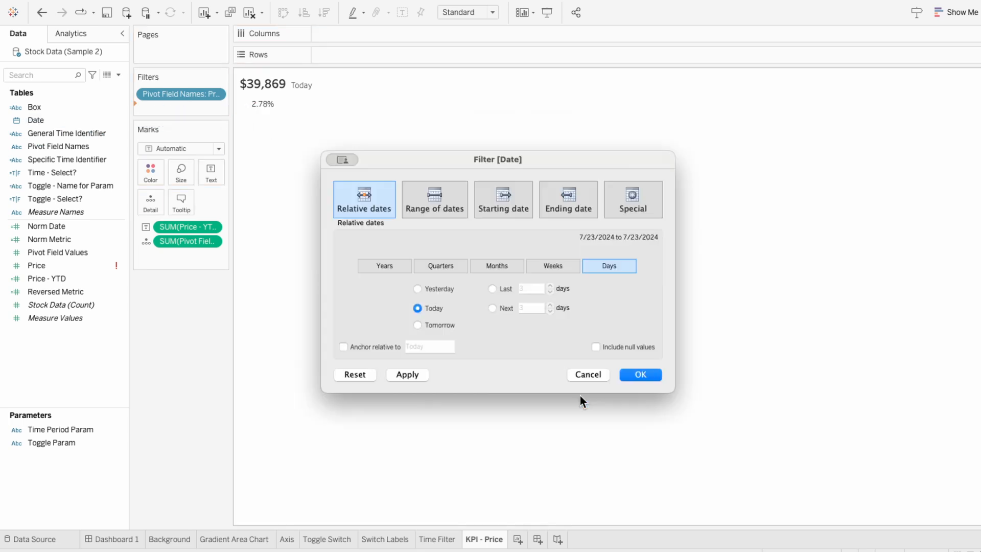
{"action": "left_click", "coordinate": [641, 373]}
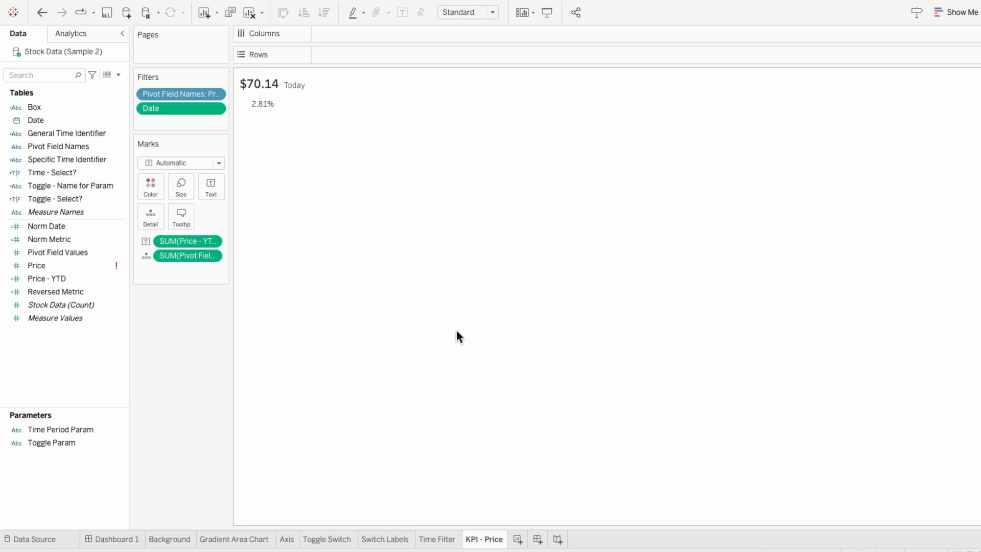
- Switch the mark type to Shape and choose the filled square shape
{"action": "left_click", "coordinate": [174, 163]}
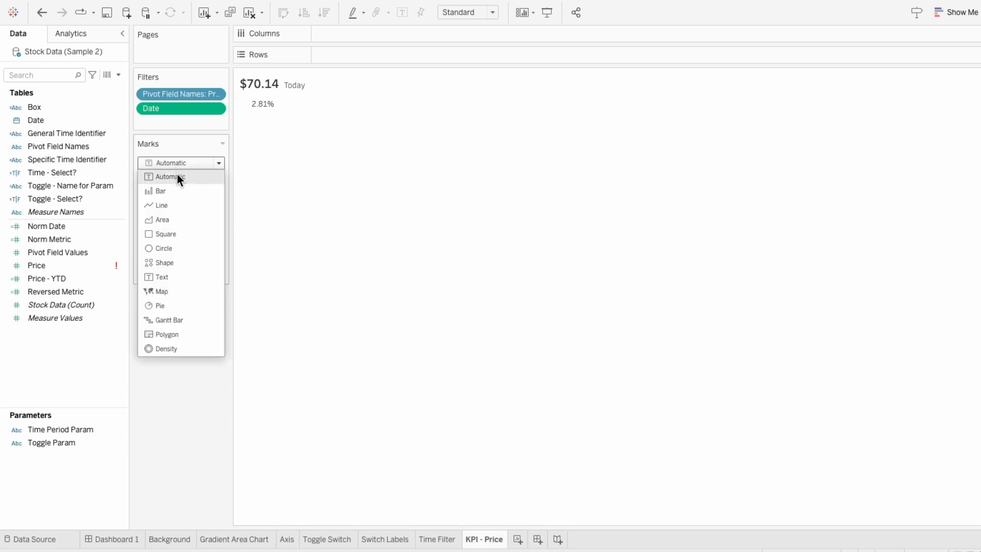
{"action": "left_click", "coordinate": [179, 260]}
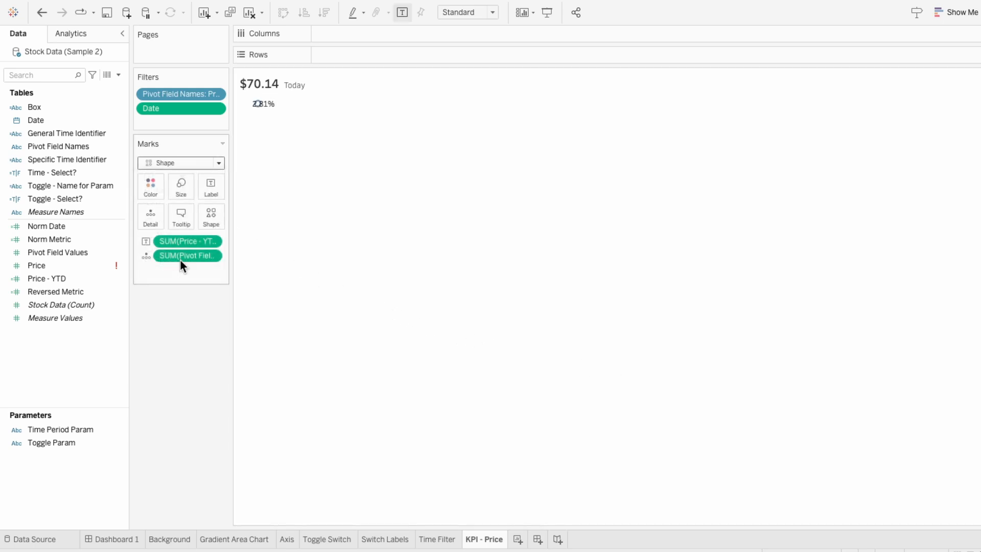
{"action": "left_click", "coordinate": [204, 224]}
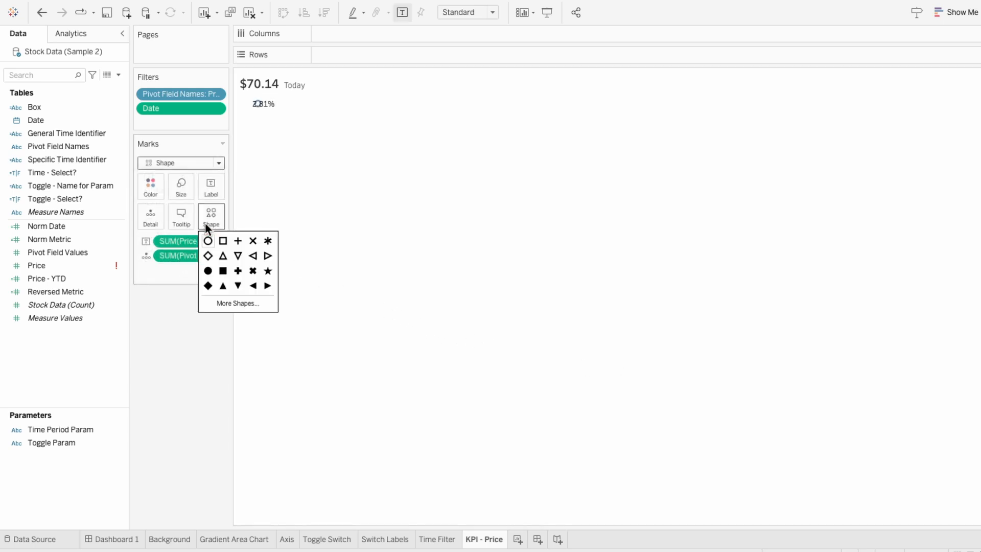
{"action": "left_click", "coordinate": [220, 270]}
- Set the mark size to its maximum and color the square mark light gray
{"action": "left_click", "coordinate": [183, 193]}
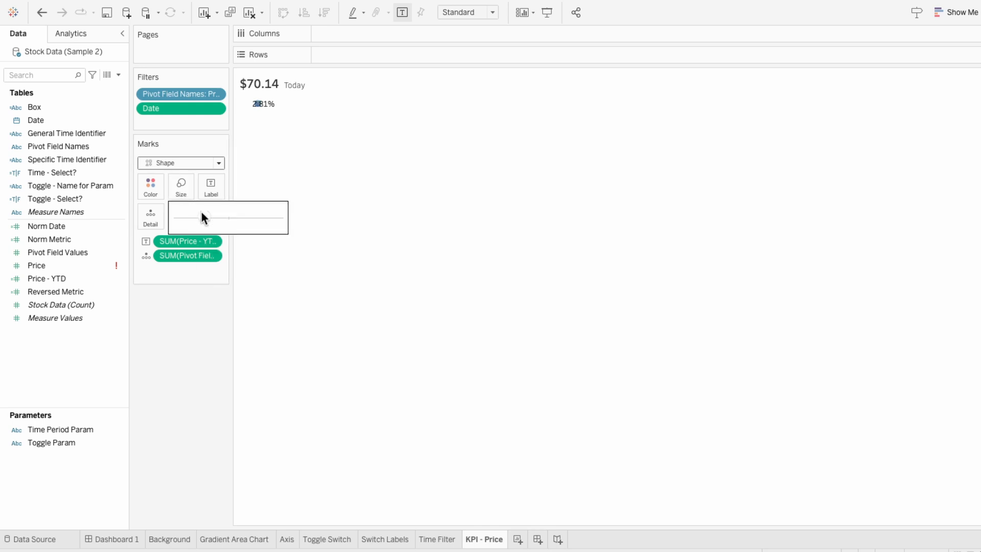
{"action": "left_click_drag", "start_coordinate": [202, 217], "coordinate": [274, 217]}
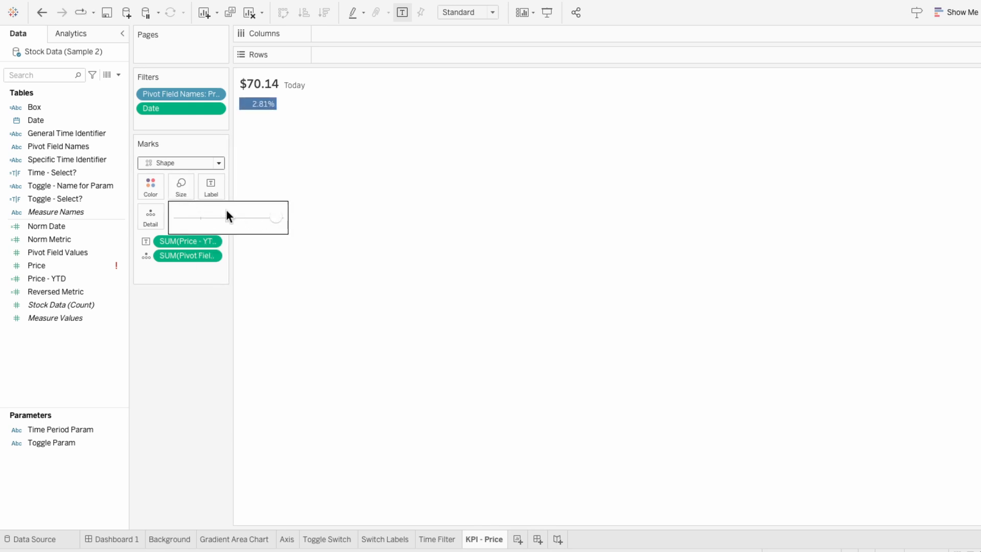
{"action": "left_click", "coordinate": [151, 187]}
{"action": "left_click", "coordinate": [170, 241]}
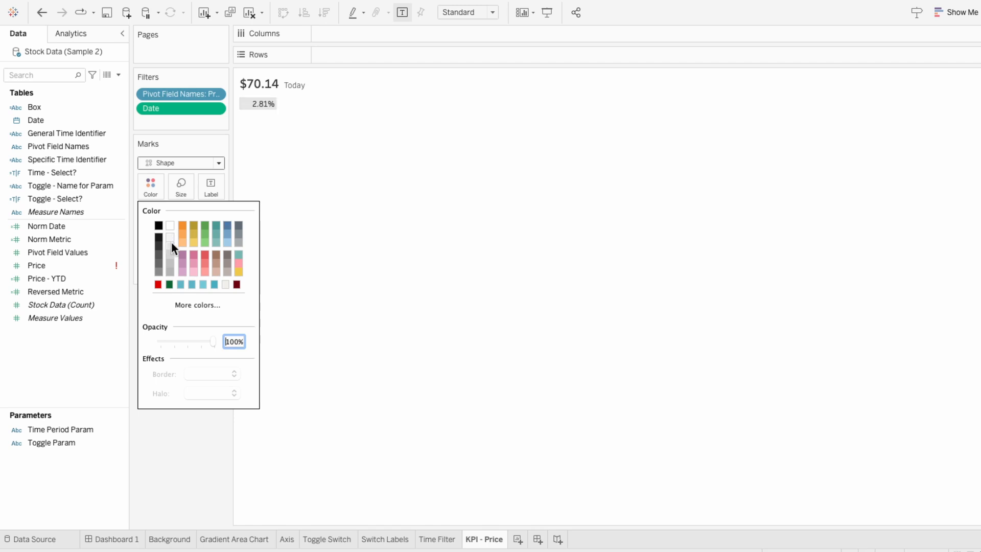
{"action": "left_click", "coordinate": [306, 232]}
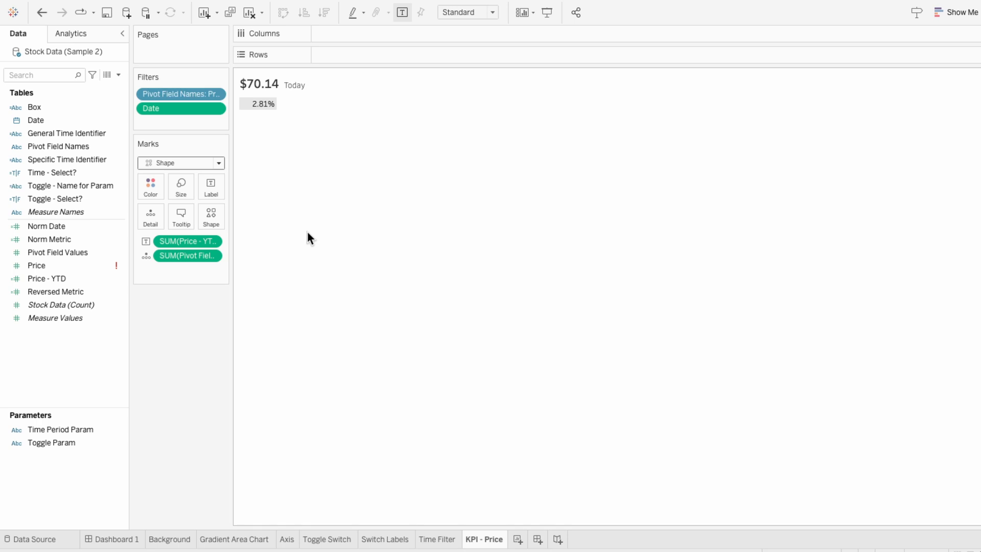
- Create a calculated field Price - INC: IF [Price - YTD] > 0 THEN STR([Price - YTD]) + "% ↑" END
{"action": "left_click", "coordinate": [118, 75]}
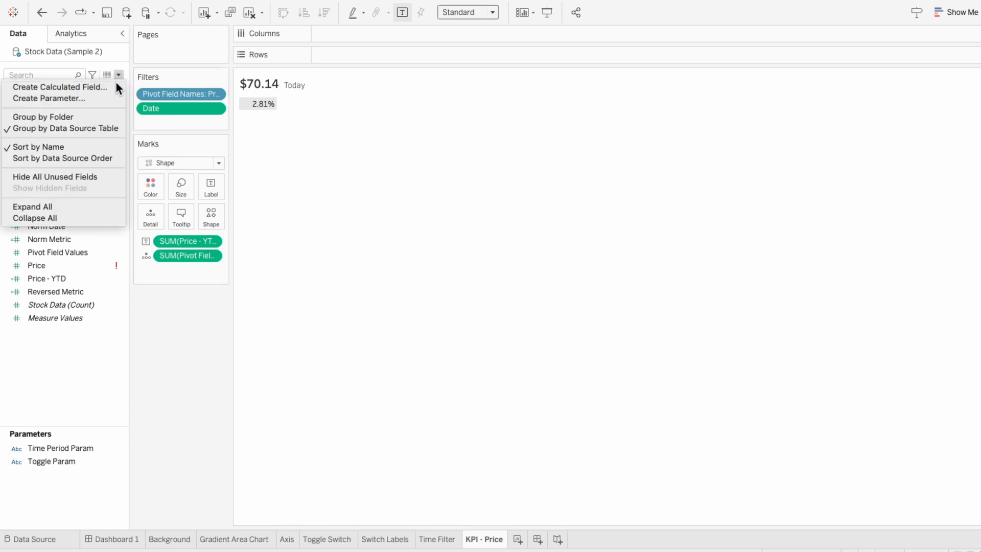
{"action": "left_click", "coordinate": [116, 84]}
{"action": "type", "text": "Price - INC"}
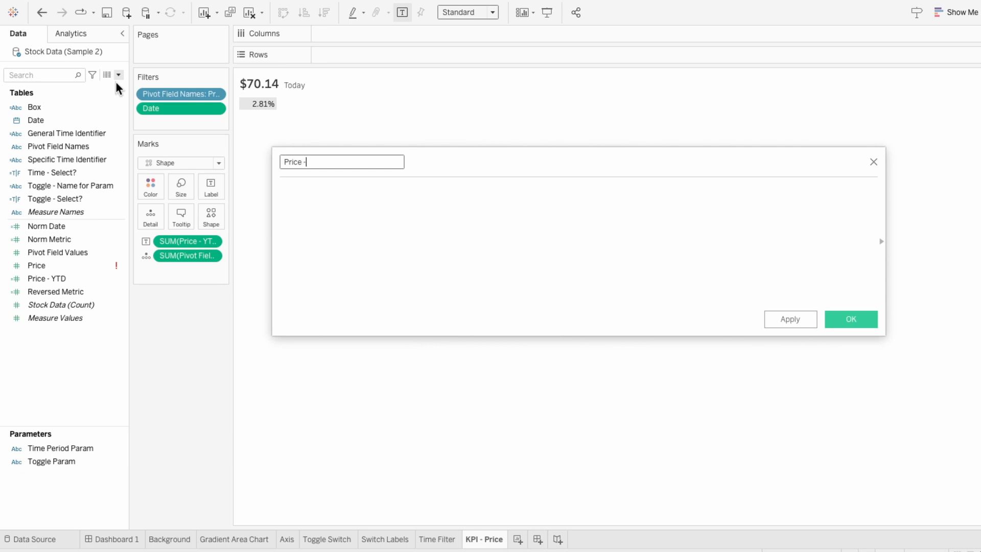
{"action": "key", "text": "Tab"}
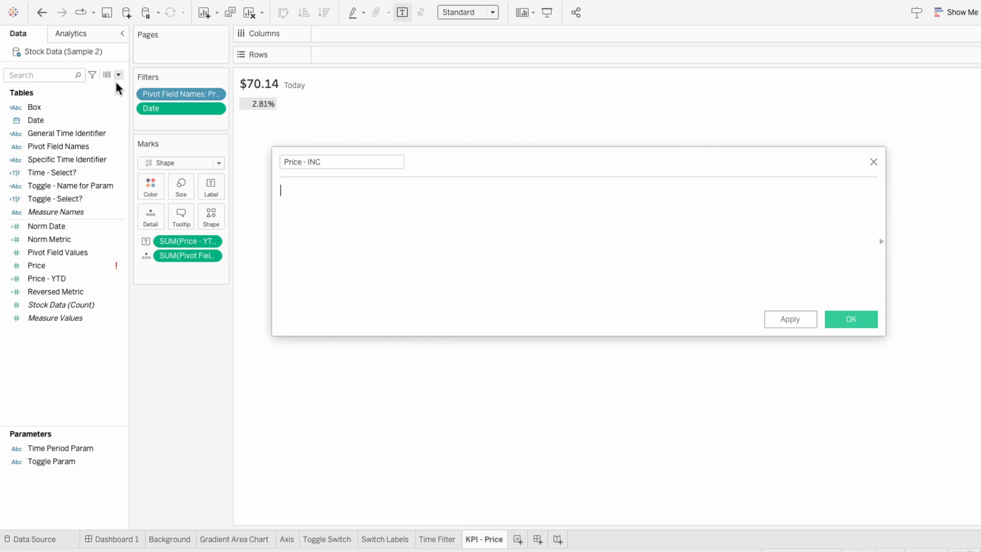
{"action": "type", "text": "IF price"}
{"action": "key", "text": "Return"}
{"action": "type", "text": "> 0 THEN "}
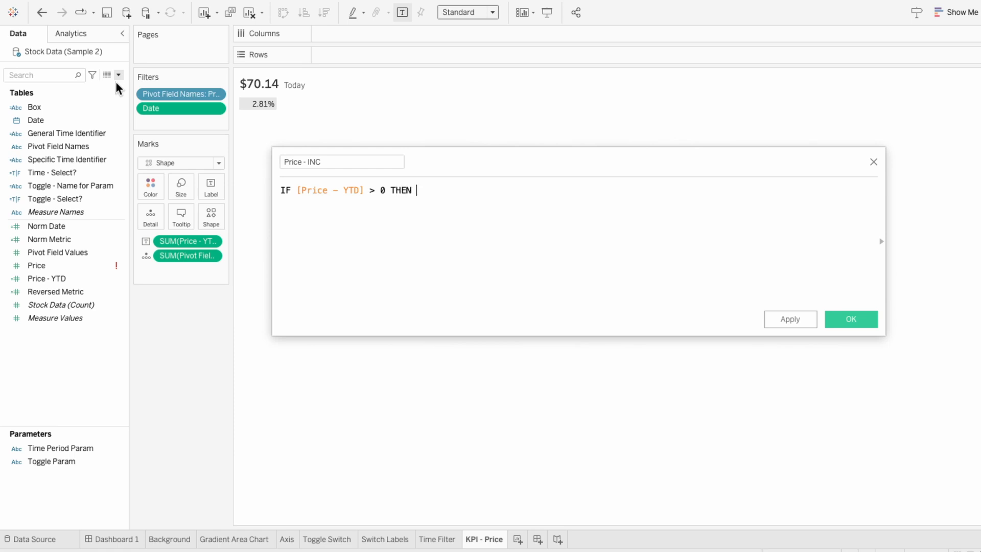
{"action": "type", "text": "STR(price"}
{"action": "key", "text": "Return"}
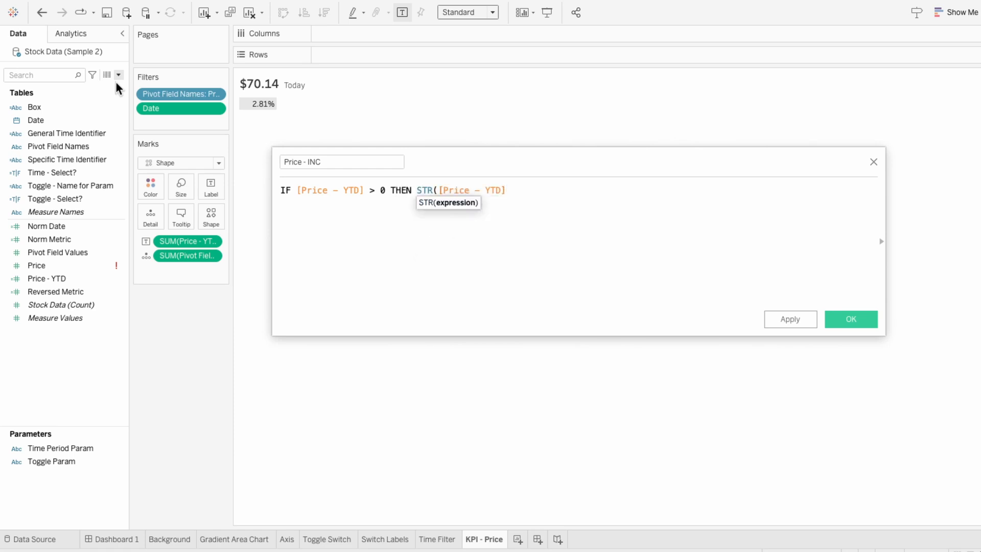
{"action": "type", "text": ") +"}
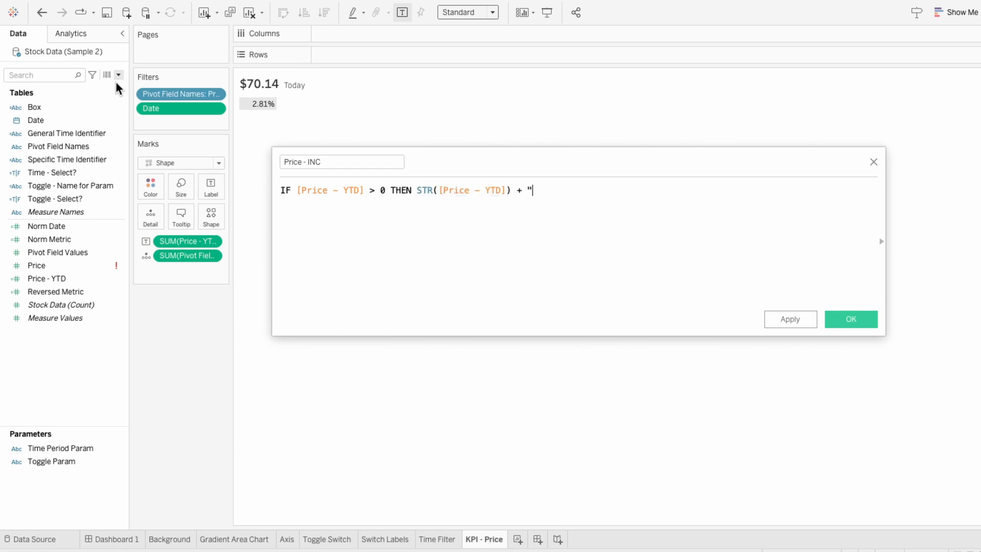
{"action": "type", "text": " \"% ↑\" END"}
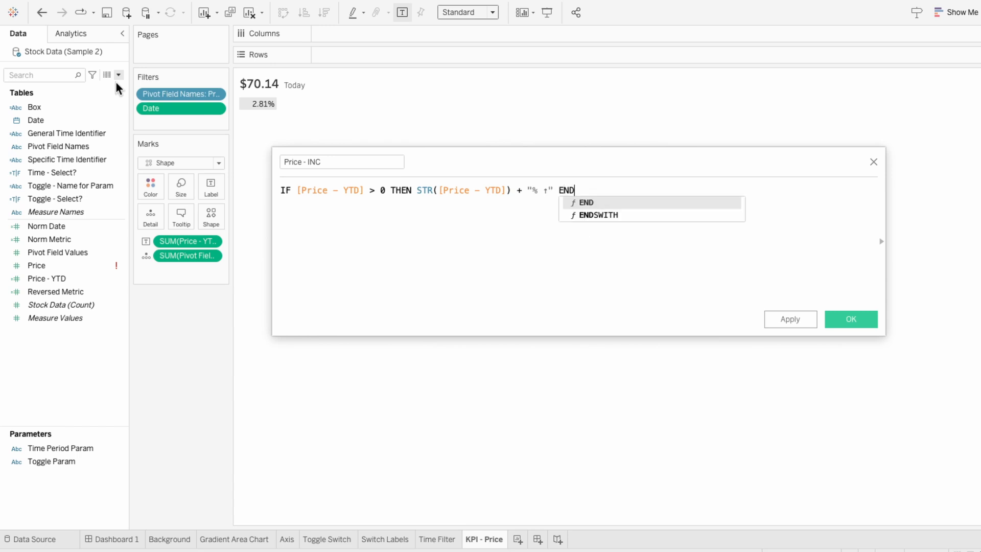
{"action": "left_click", "coordinate": [836, 316]}
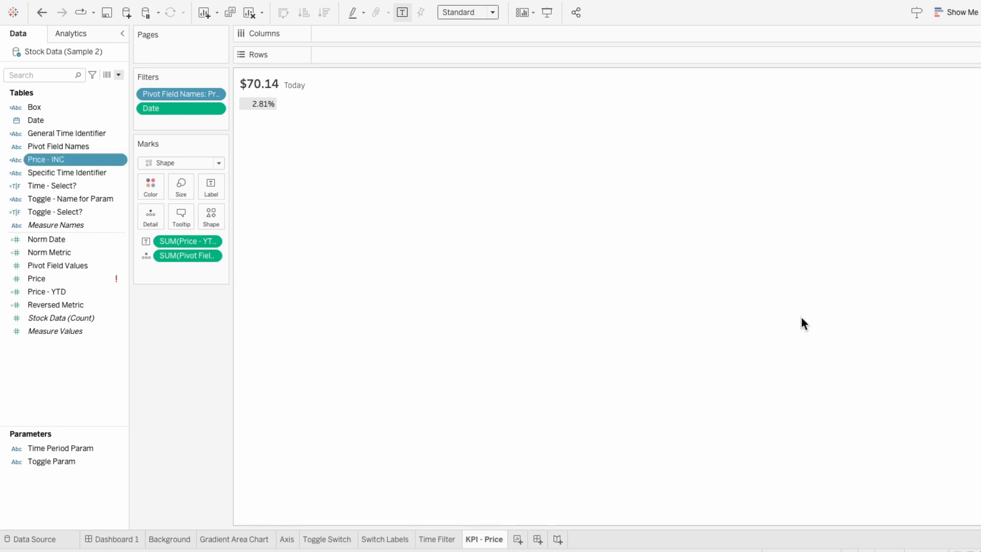
- Replace the mark label with the Price - INC field
{"action": "left_click_drag", "start_coordinate": [66, 165], "coordinate": [192, 242]}
{"action": "mouse_move", "coordinate": [274, 107]}
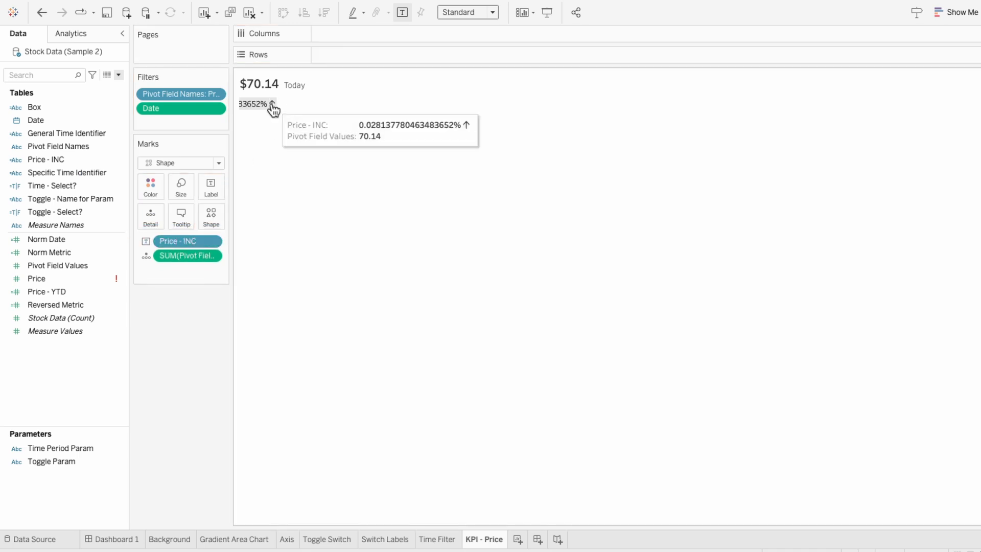
{"action": "left_click_drag", "start_coordinate": [277, 104], "coordinate": [331, 104]}
{"action": "mouse_move", "coordinate": [306, 108]}
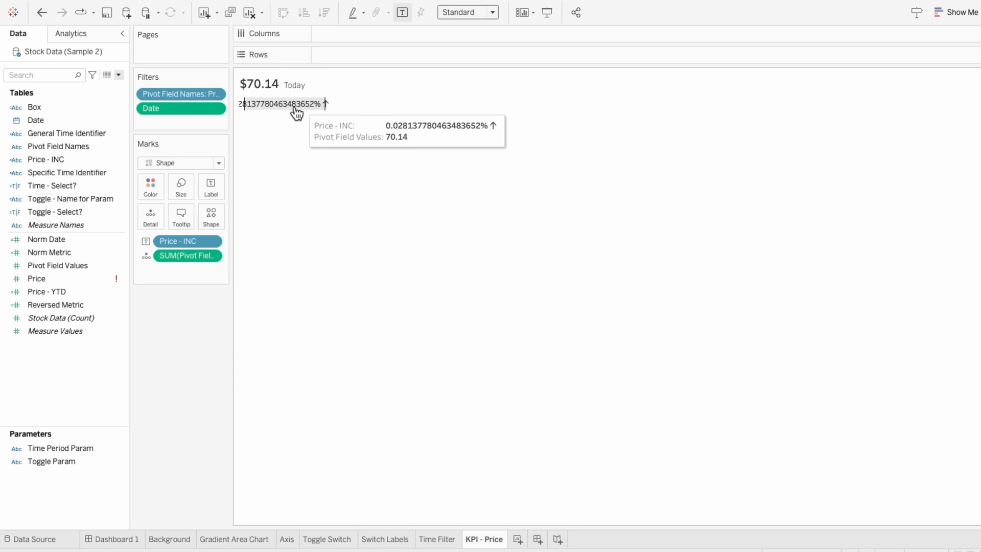
- Edit Price - INC to wrap the STR expression in LEFT(..., 4) and apply it
{"action": "right_click", "coordinate": [67, 163]}
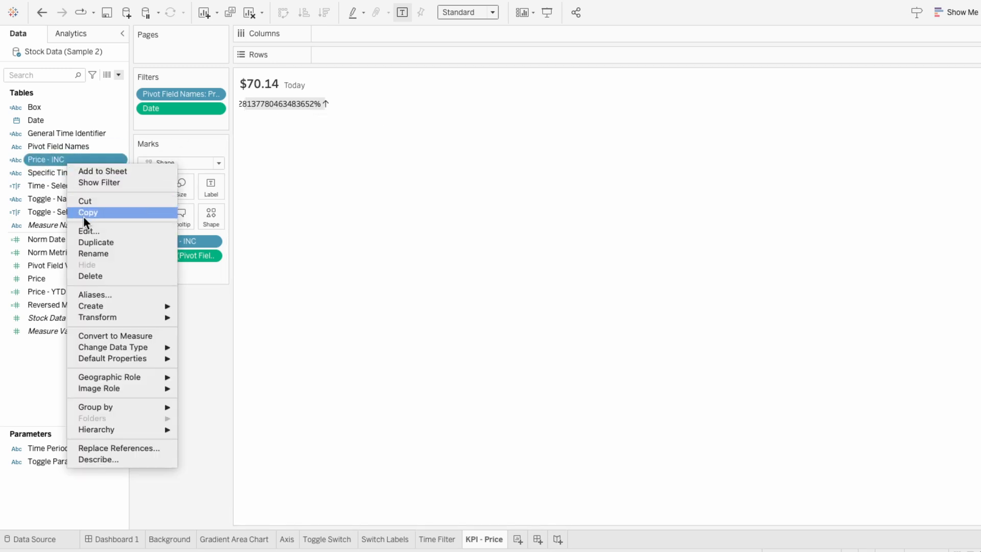
{"action": "left_click", "coordinate": [85, 230]}
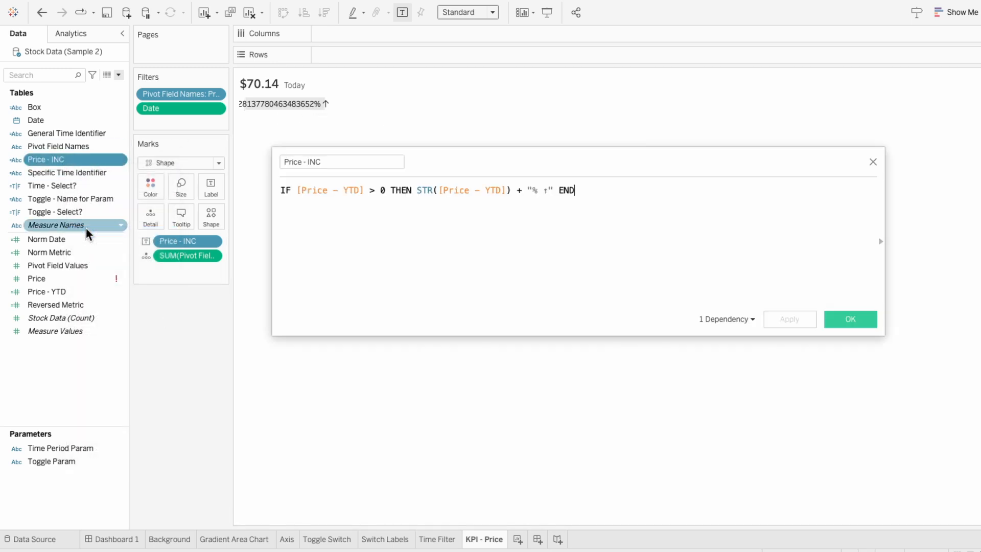
{"action": "left_click", "coordinate": [416, 190]}
{"action": "type", "text": "LEFT("}
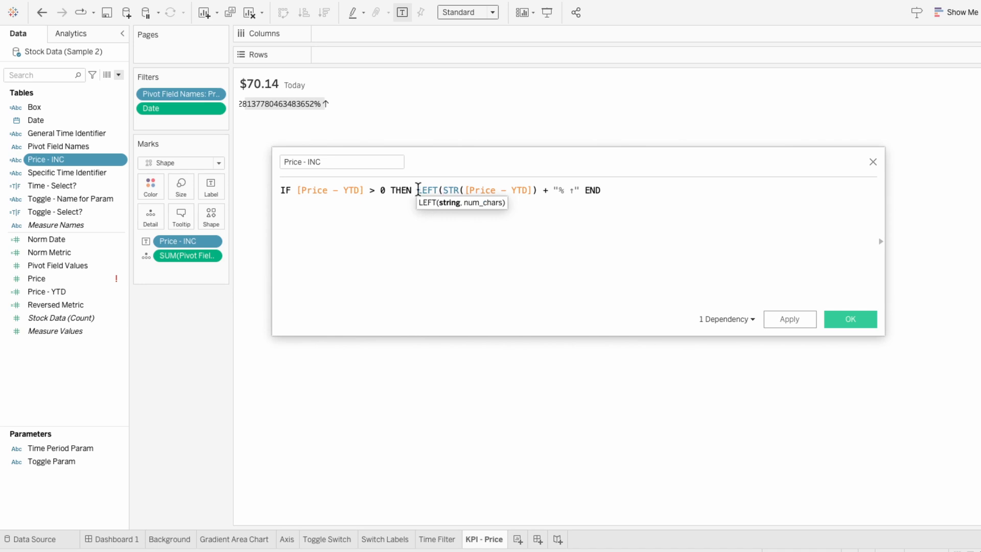
{"action": "left_click", "coordinate": [536, 191]}
{"action": "type", "text": ", 4)"}
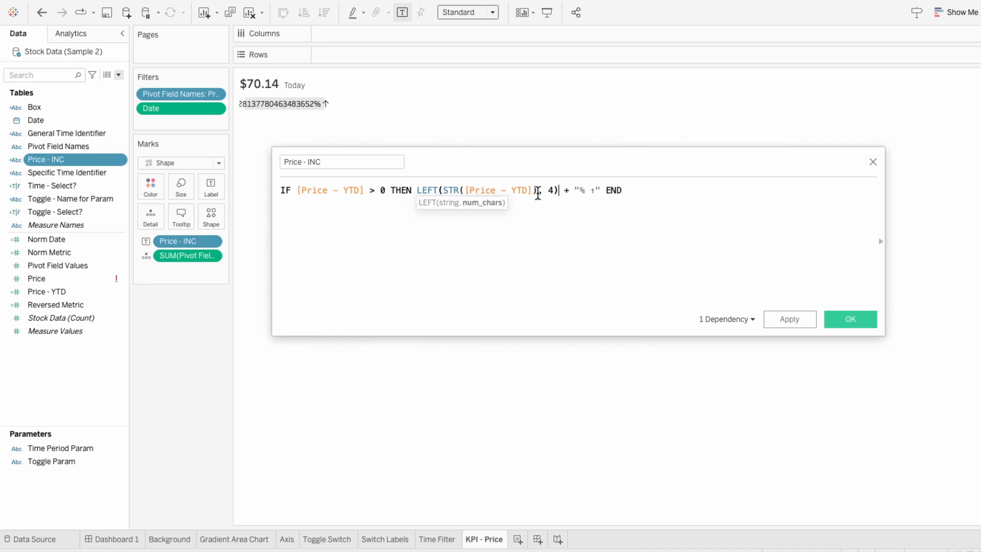
{"action": "left_click", "coordinate": [781, 319]}
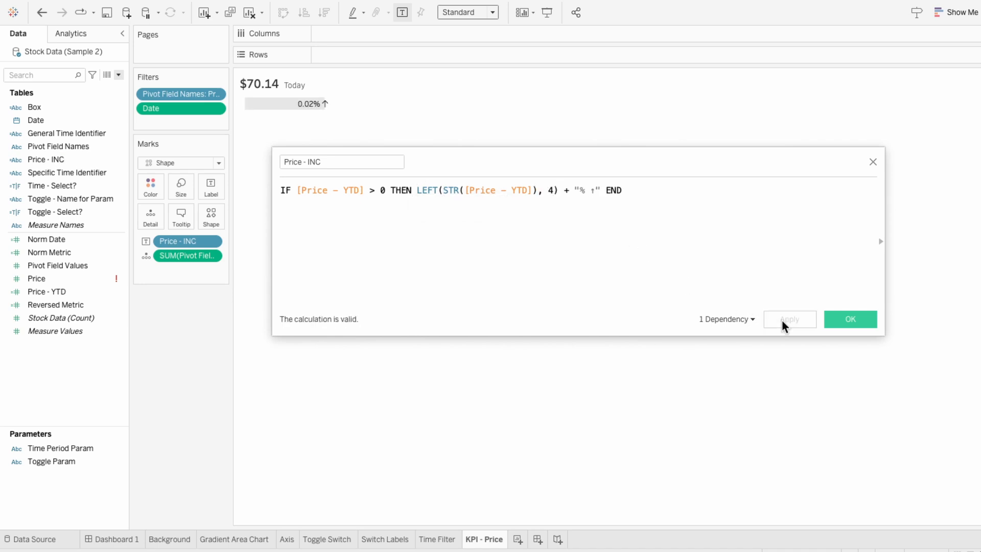
- Multiply [Price - YTD] by 100 inside STR in Price - INC and confirm the calculation
{"action": "left_click", "coordinate": [535, 191]}
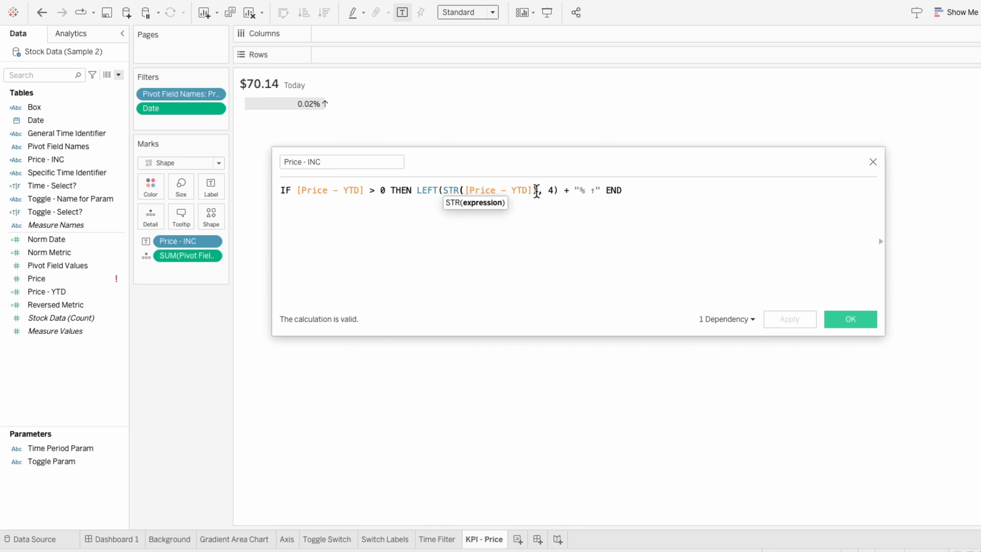
{"action": "type", "text": "100"}
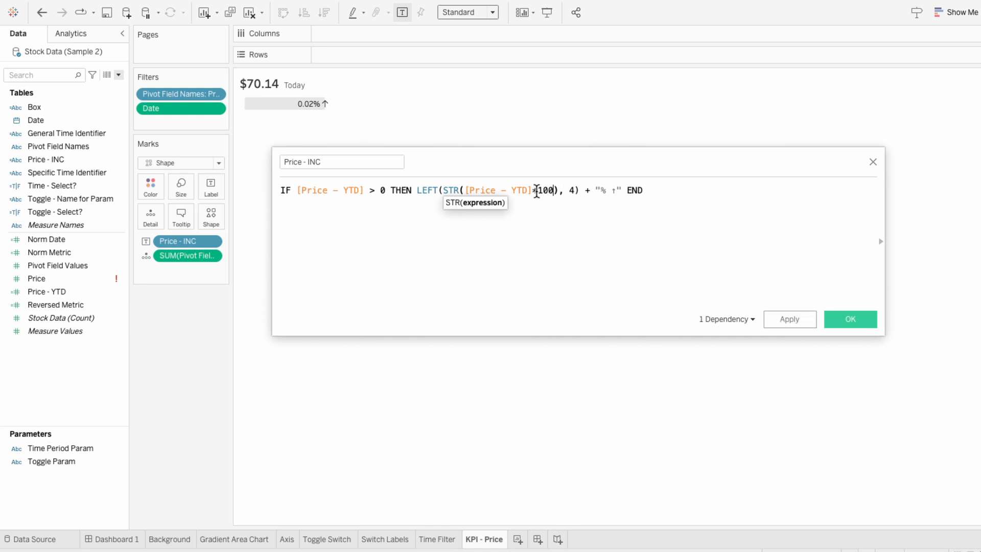
{"action": "left_click", "coordinate": [784, 315]}
{"action": "left_click", "coordinate": [837, 318]}
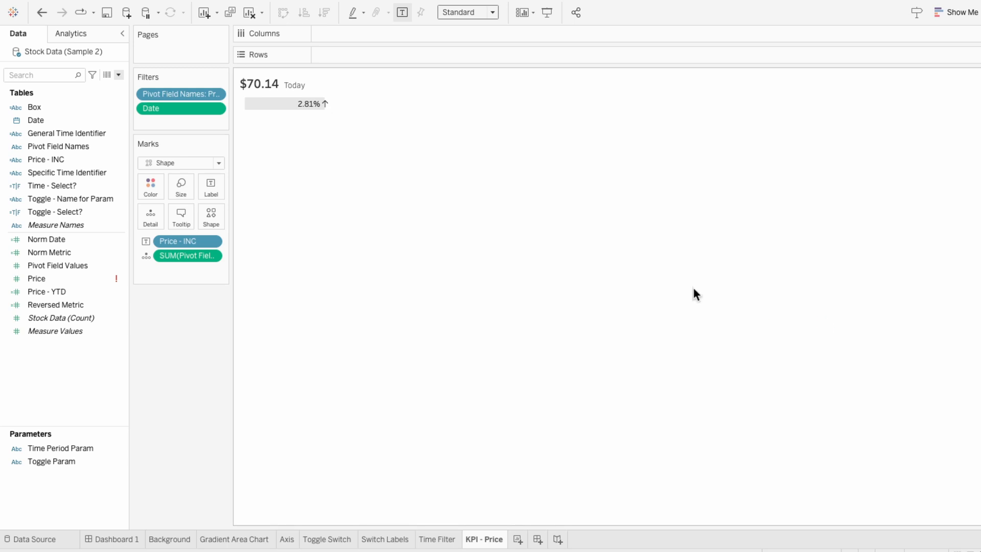
- Duplicate Price - INC, rename the copy Price - DEC, and change its condition to below zero
{"action": "right_click", "coordinate": [91, 161]}
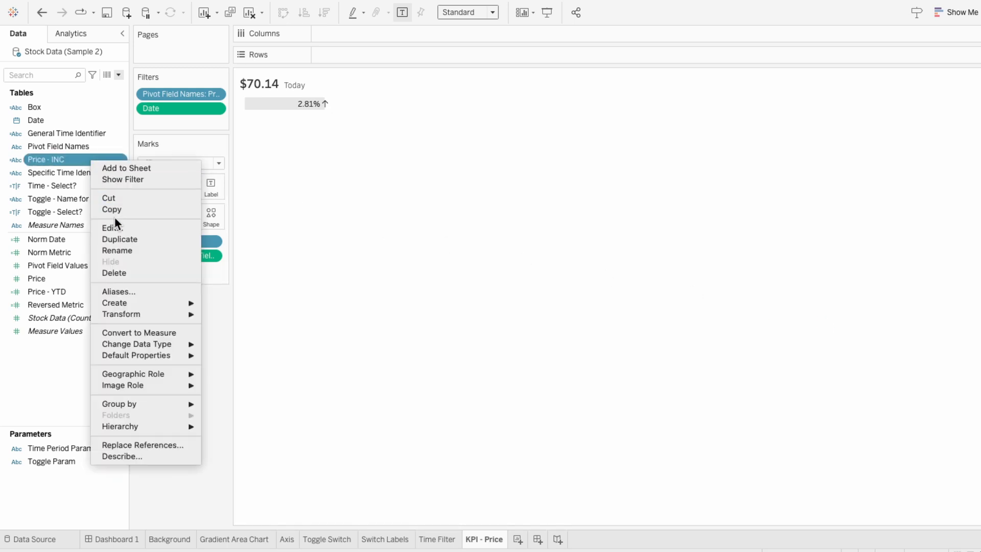
{"action": "left_click", "coordinate": [117, 238]}
{"action": "right_click", "coordinate": [84, 170]}
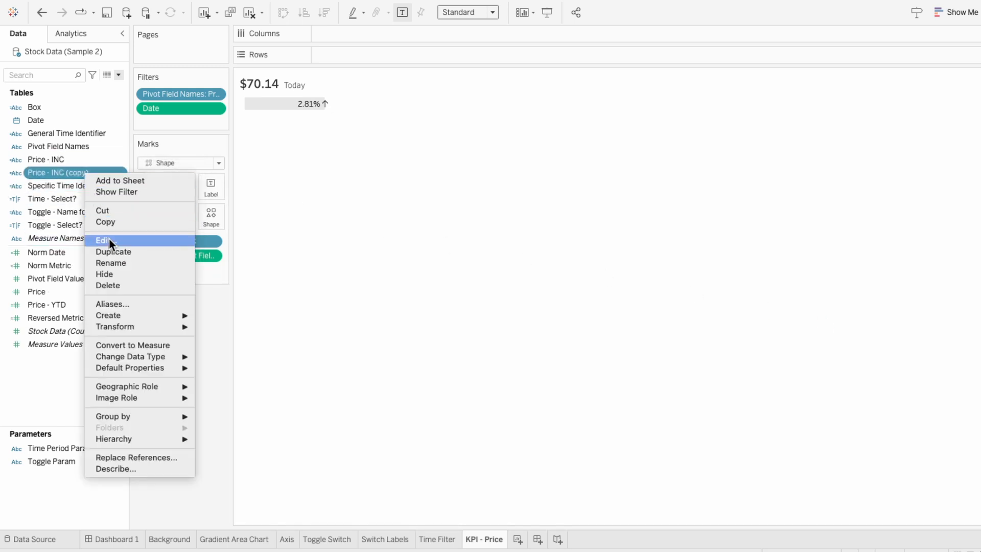
{"action": "left_click", "coordinate": [109, 238]}
{"action": "left_click_drag", "start_coordinate": [306, 160], "coordinate": [389, 161]}
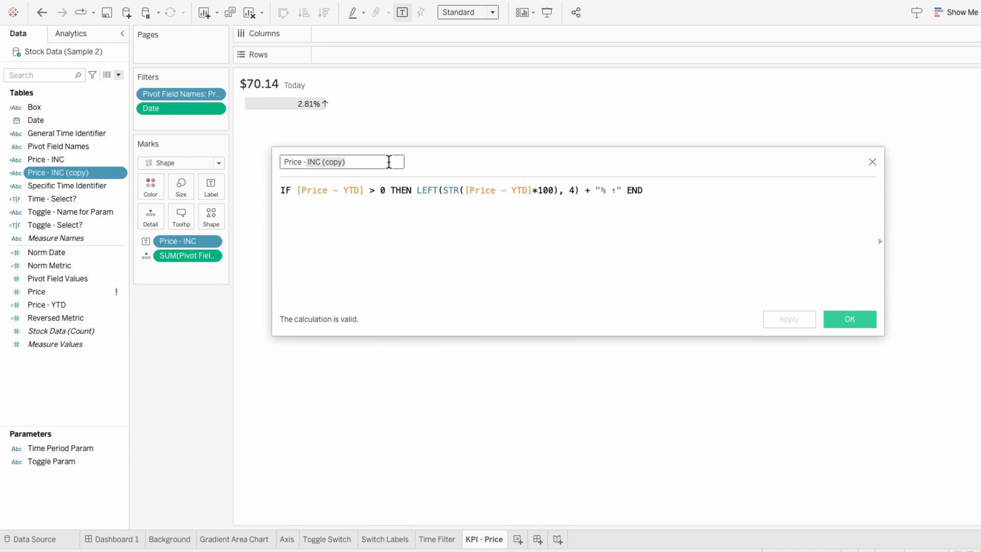
{"action": "type", "text": "DEC"}
{"action": "left_click", "coordinate": [376, 188]}
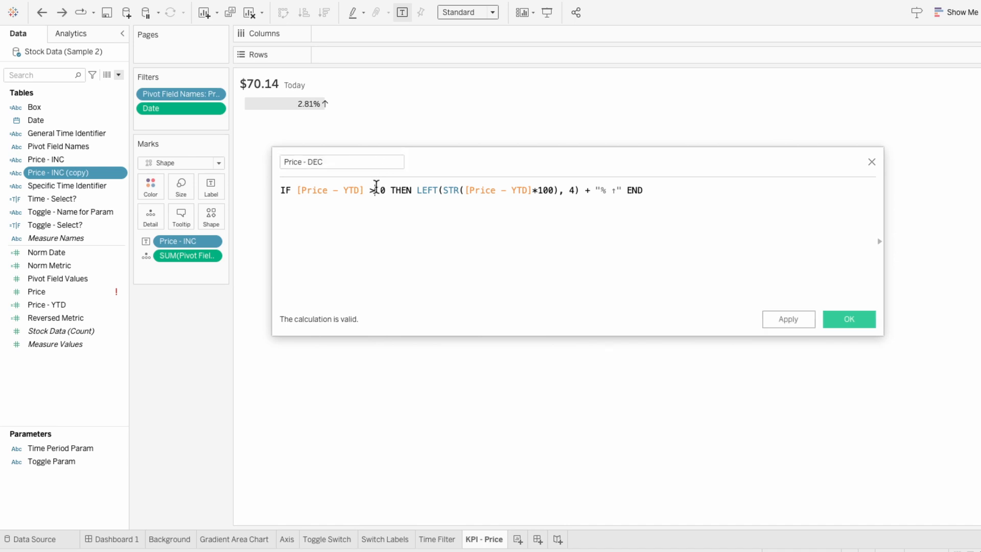
{"action": "key", "text": "BackSpace"}
{"action": "type", "text": "<"}
{"action": "key", "text": "BackSpace"}
{"action": "type", "text": "↓"}
{"action": "left_click", "coordinate": [866, 324]}
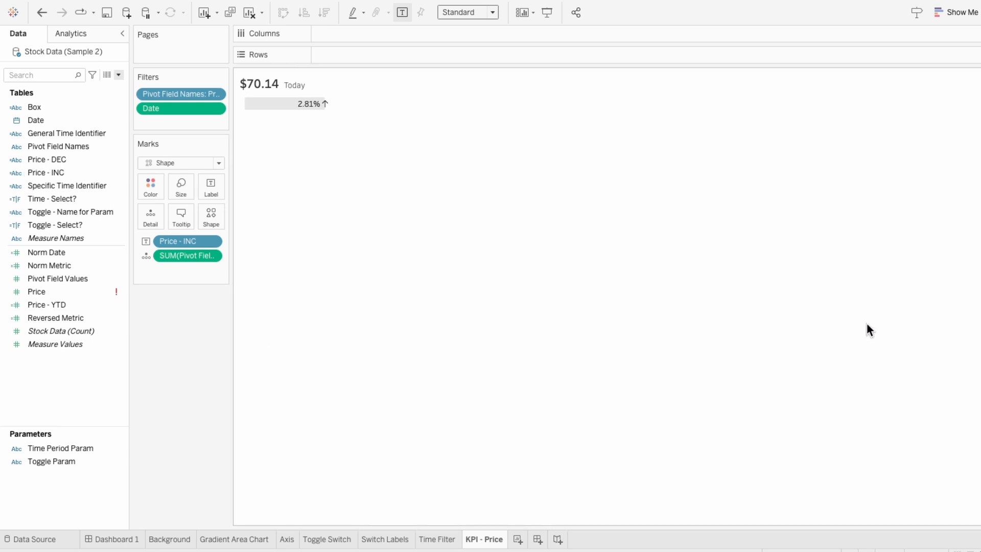
- Add Price - DEC to the marks as a label
{"action": "mouse_move", "coordinate": [73, 161]}
{"action": "left_mouse_down"}
{"action": "mouse_move", "coordinate": [170, 249]}
{"action": "mouse_move", "coordinate": [151, 250]}
{"action": "left_mouse_up"}
{"action": "left_click", "coordinate": [147, 255]}
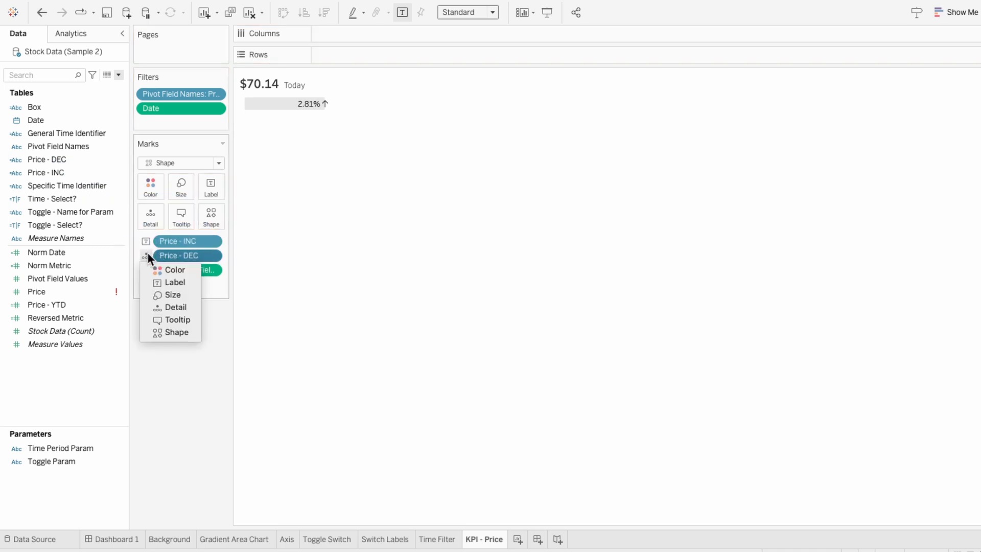
{"action": "left_click", "coordinate": [159, 282]}
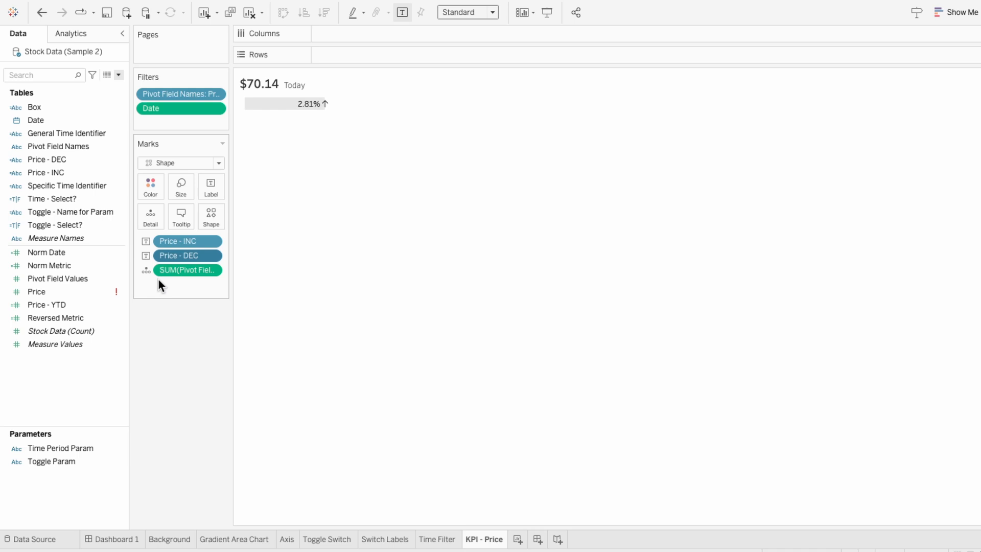
- Open the label text editor, color the Price - DEC field red, and join both fields onto one line
{"action": "left_click", "coordinate": [211, 194]}
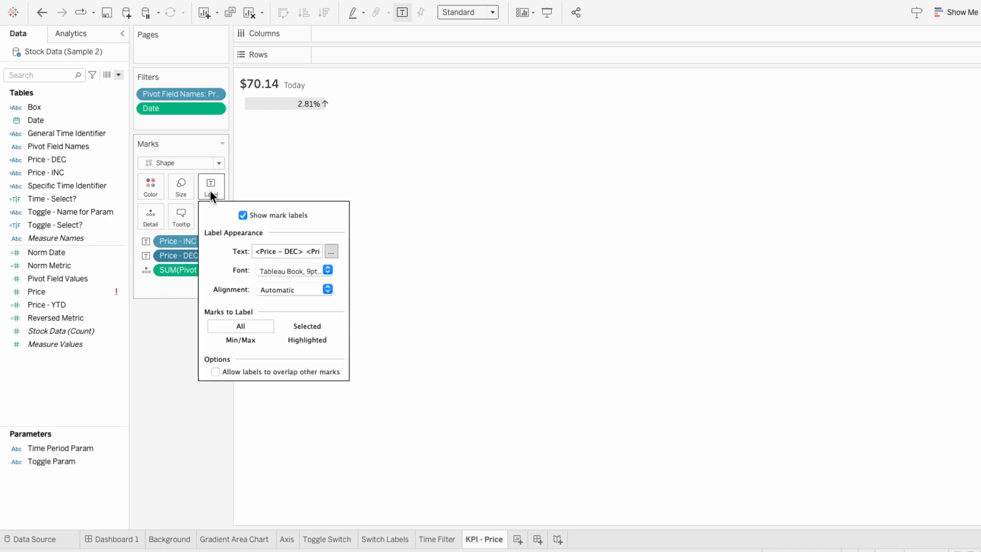
{"action": "left_click", "coordinate": [331, 251]}
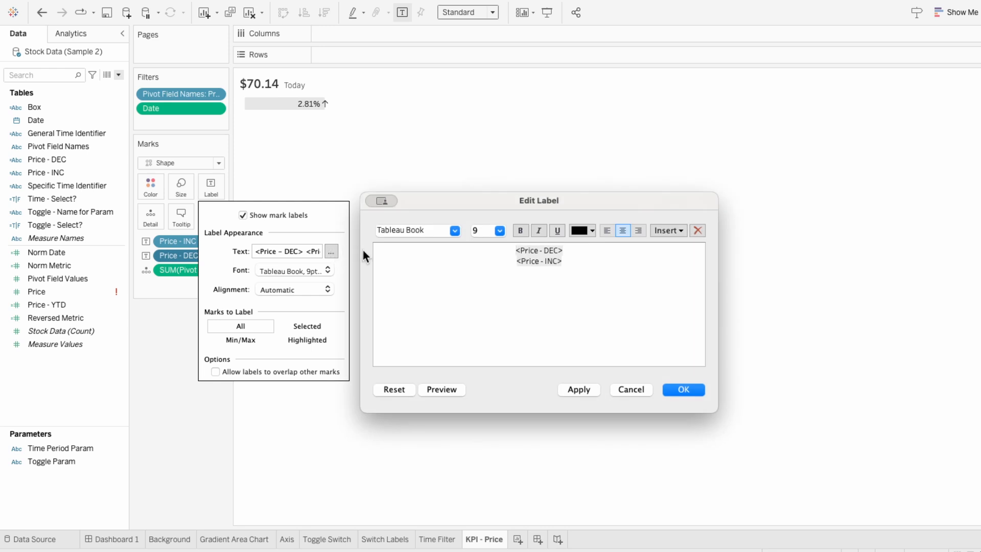
{"action": "left_click_drag", "start_coordinate": [517, 251], "coordinate": [563, 250]}
{"action": "left_click", "coordinate": [592, 230]}
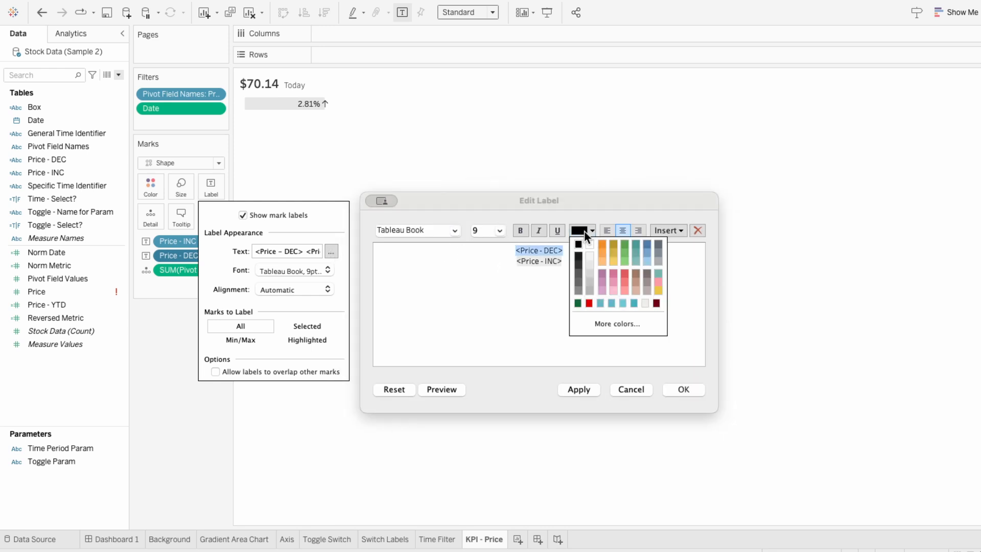
{"action": "left_click", "coordinate": [585, 303]}
{"action": "left_click", "coordinate": [515, 261]}
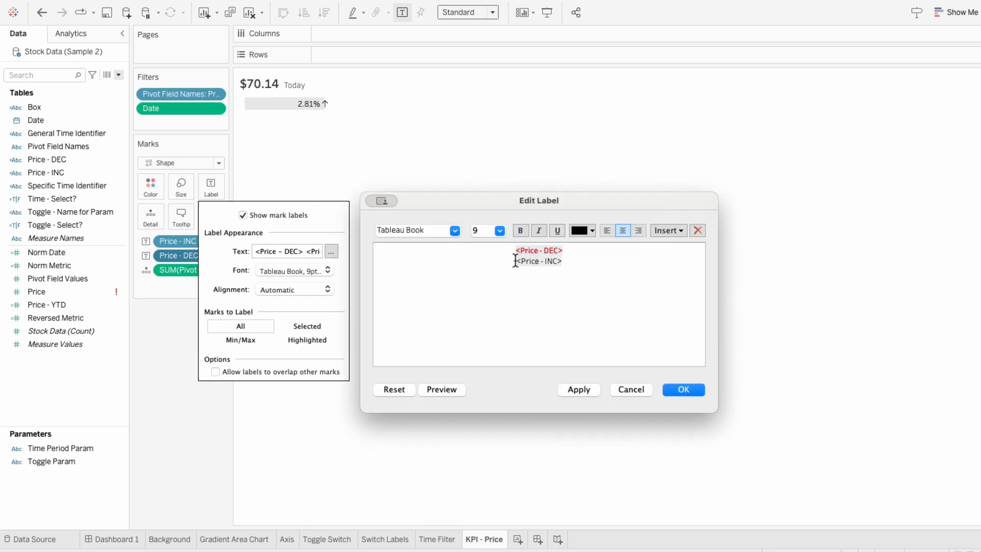
{"action": "key", "text": "BackSpace"}
- Color the Price - INC field in the label green and apply the change
{"action": "left_click_drag", "start_coordinate": [540, 250], "coordinate": [585, 251]}
{"action": "left_click", "coordinate": [591, 231]}
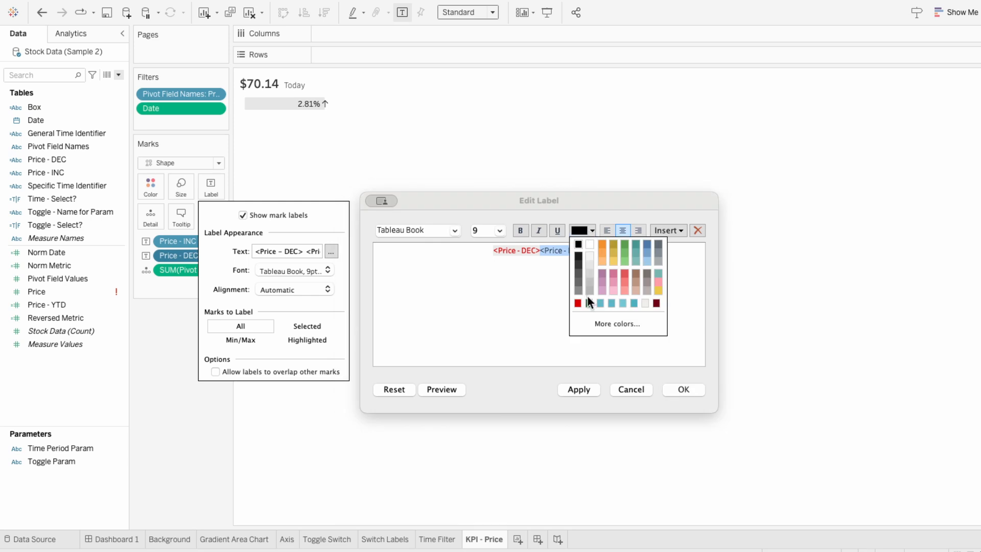
{"action": "left_click", "coordinate": [587, 297]}
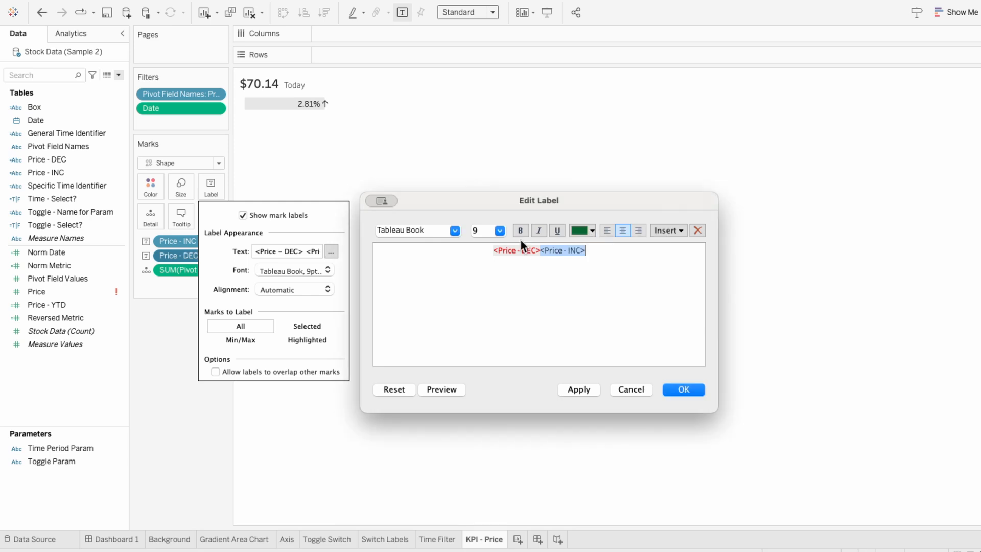
{"action": "left_click", "coordinate": [582, 390]}
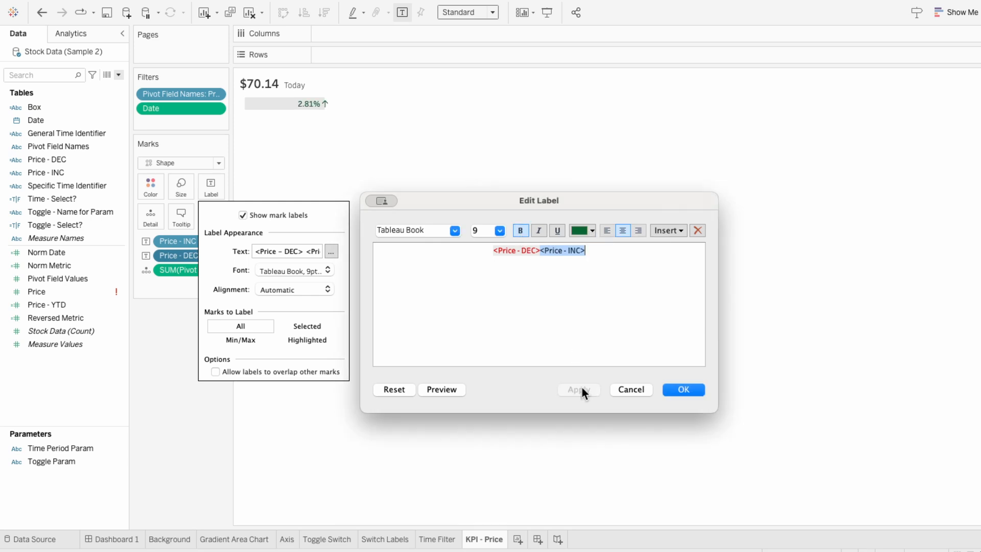
- Append the text YTD after the fields, color it black, and apply the label
{"action": "left_click", "coordinate": [608, 252]}
{"action": "type", "text": "YTD"}
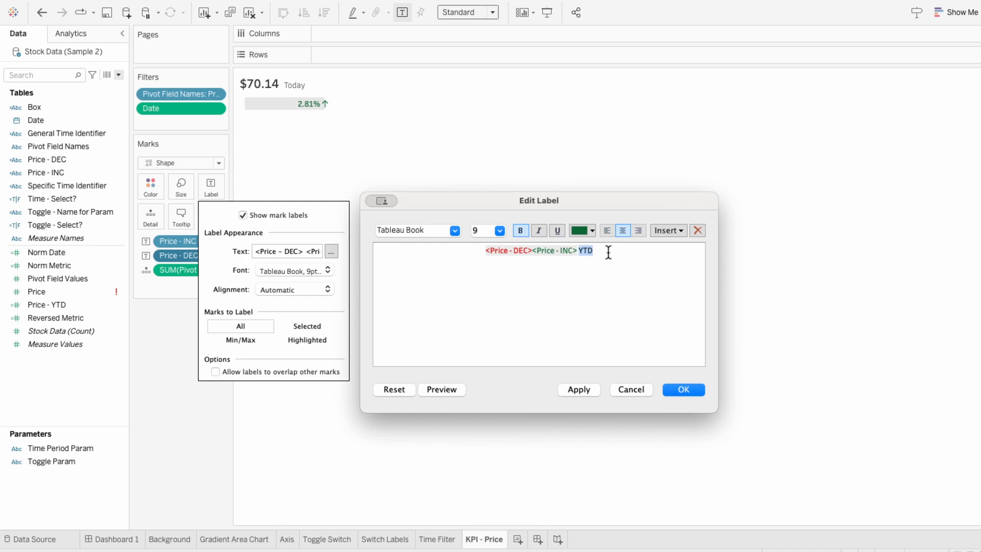
{"action": "left_click", "coordinate": [591, 233]}
{"action": "left_click", "coordinate": [581, 244]}
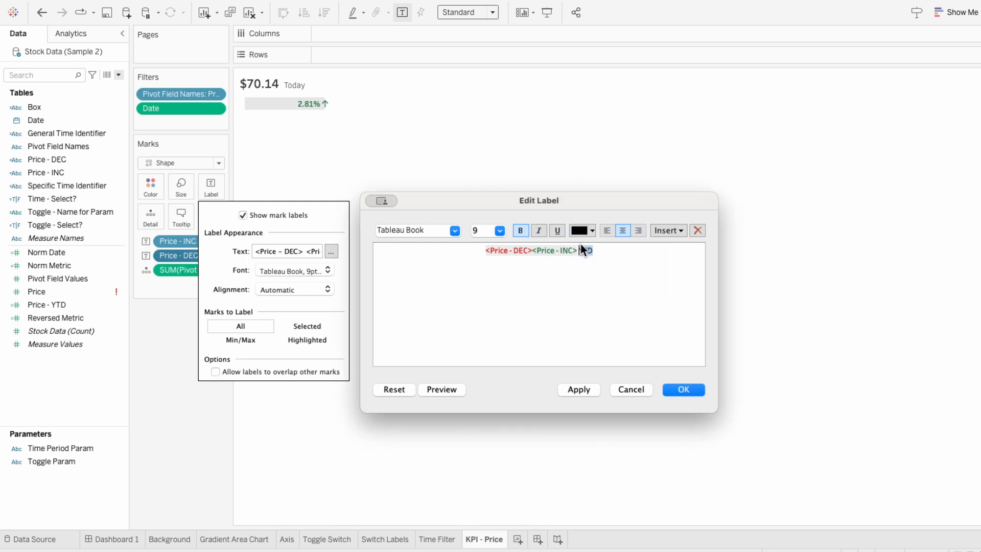
{"action": "left_click", "coordinate": [457, 251]}
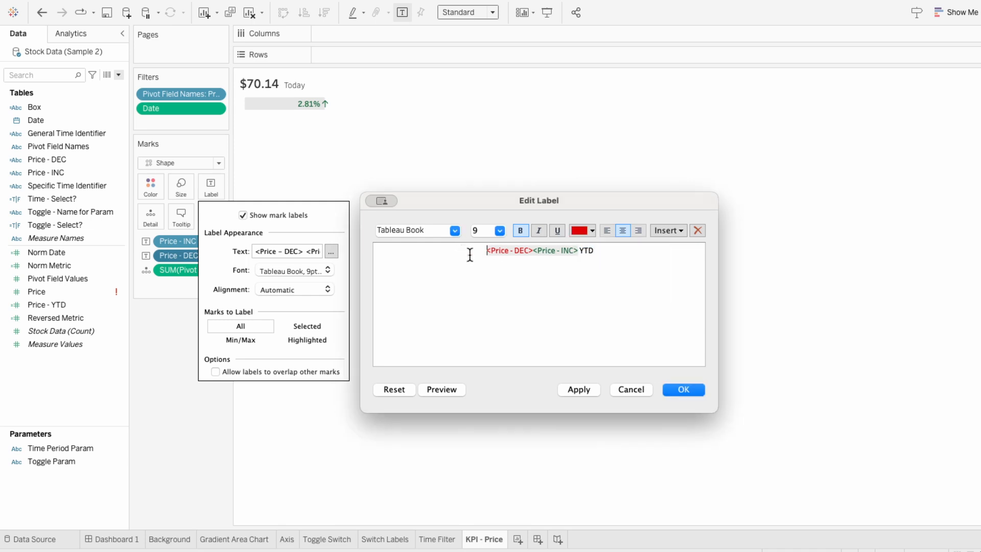
{"action": "left_click", "coordinate": [584, 388]}
- Set the whole label's font to Tableau Regular and confirm the label editor
{"action": "triple_click", "coordinate": [603, 260]}
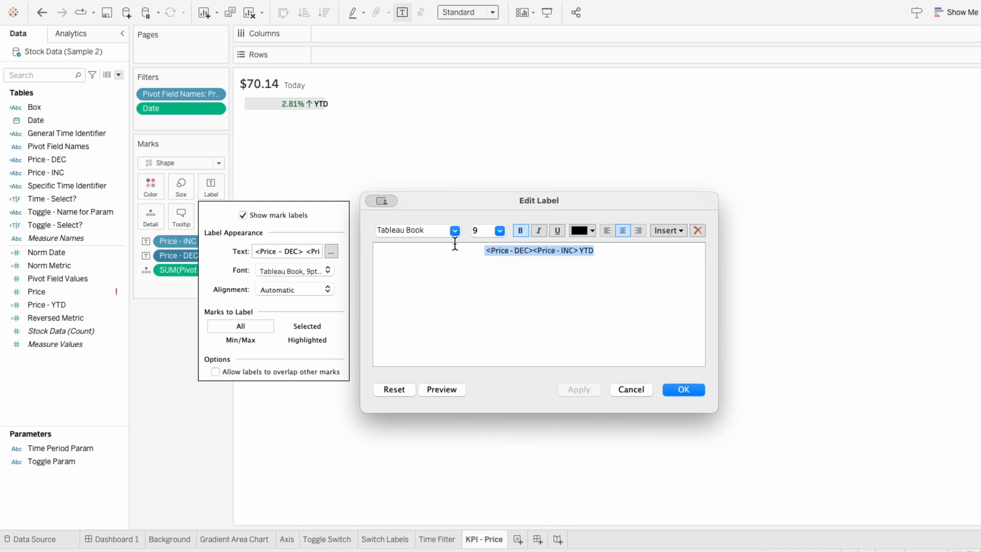
{"action": "left_click", "coordinate": [454, 230]}
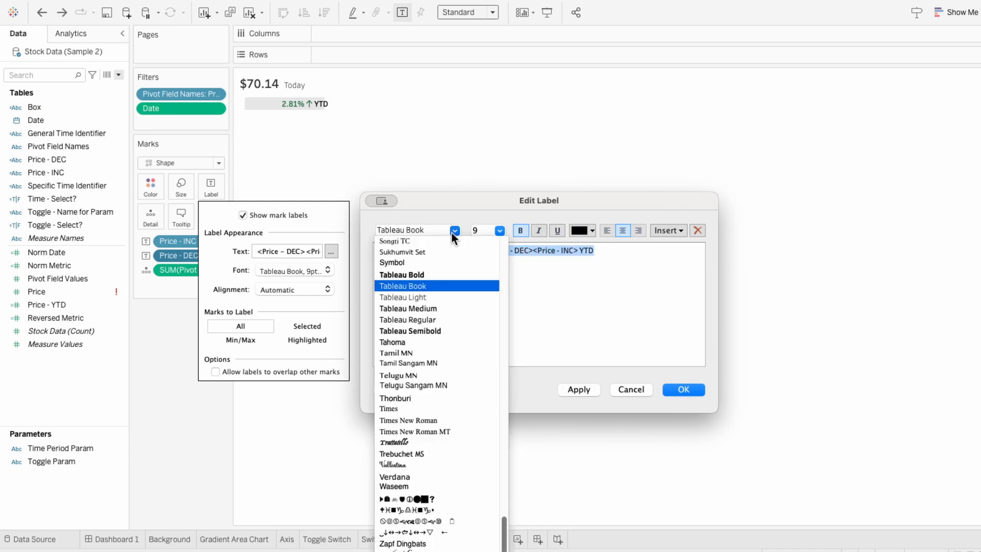
{"action": "left_click", "coordinate": [447, 318]}
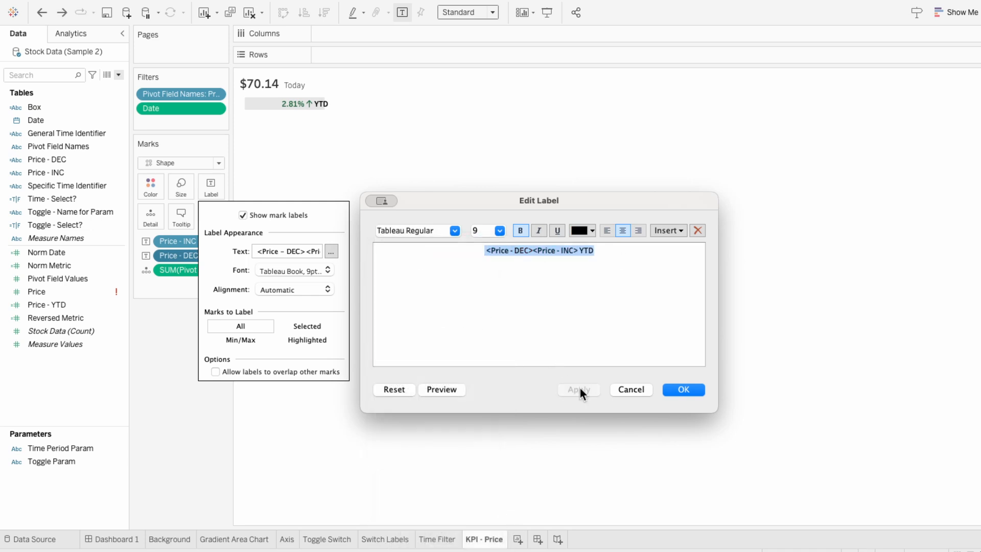
{"action": "left_click", "coordinate": [683, 390]}
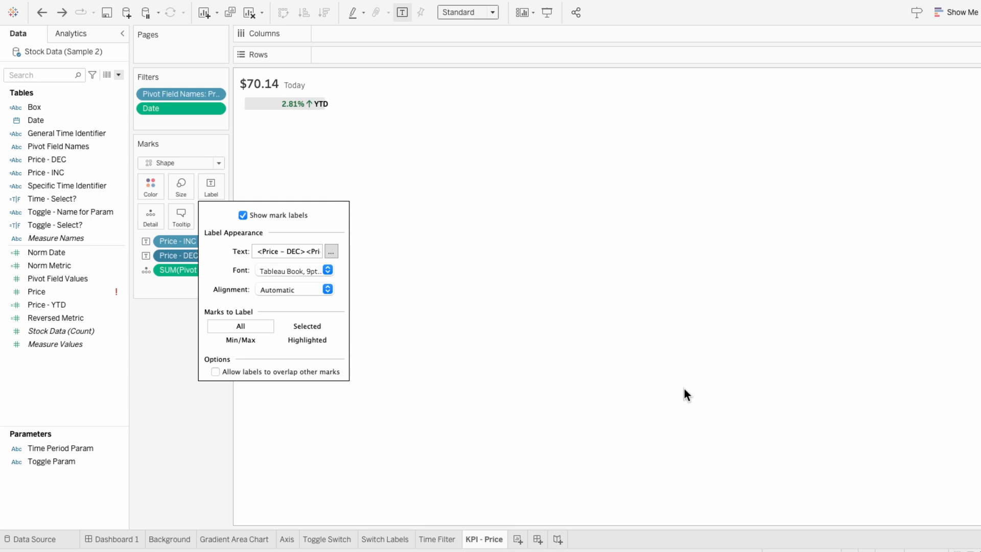
- Align the label to the horizontal center and vertical middle, then make the KPI box slightly taller
{"action": "left_click", "coordinate": [281, 289]}
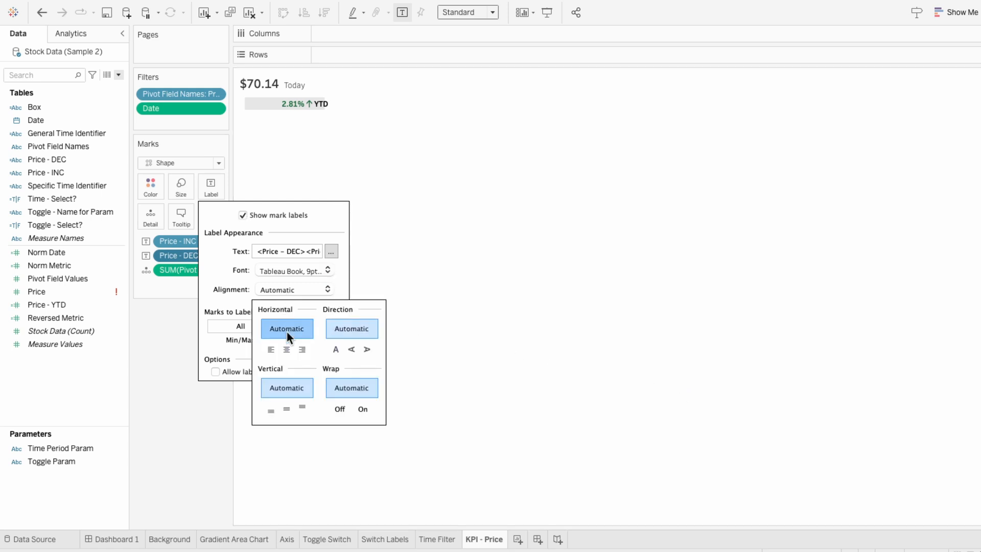
{"action": "left_click", "coordinate": [286, 349]}
{"action": "left_click", "coordinate": [286, 408]}
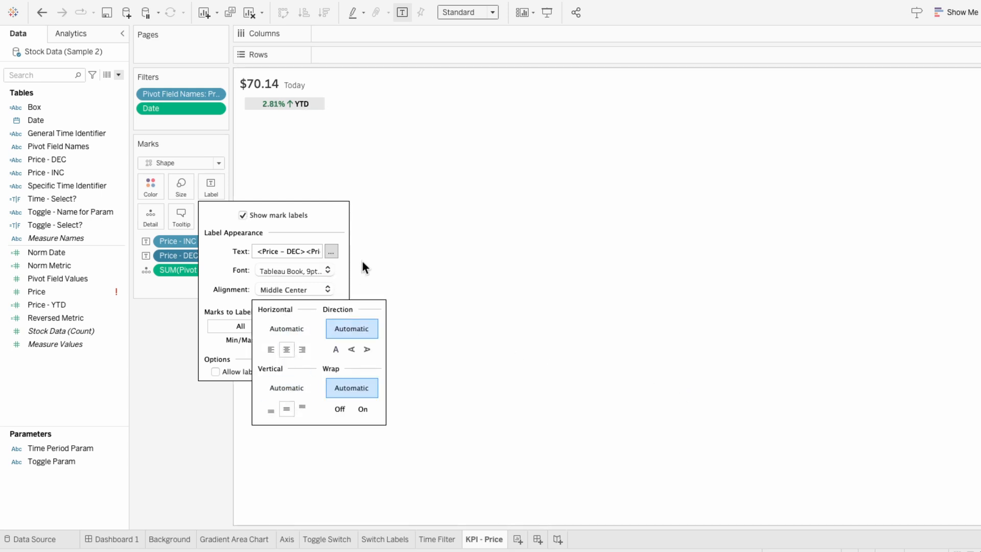
{"action": "left_click", "coordinate": [377, 244]}
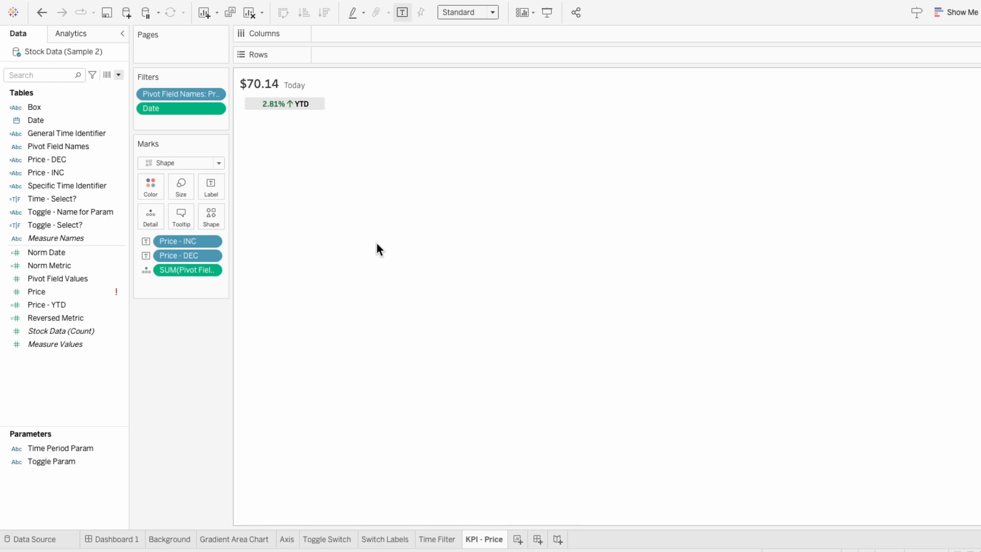
{"action": "left_click_drag", "start_coordinate": [318, 110], "coordinate": [317, 115]}
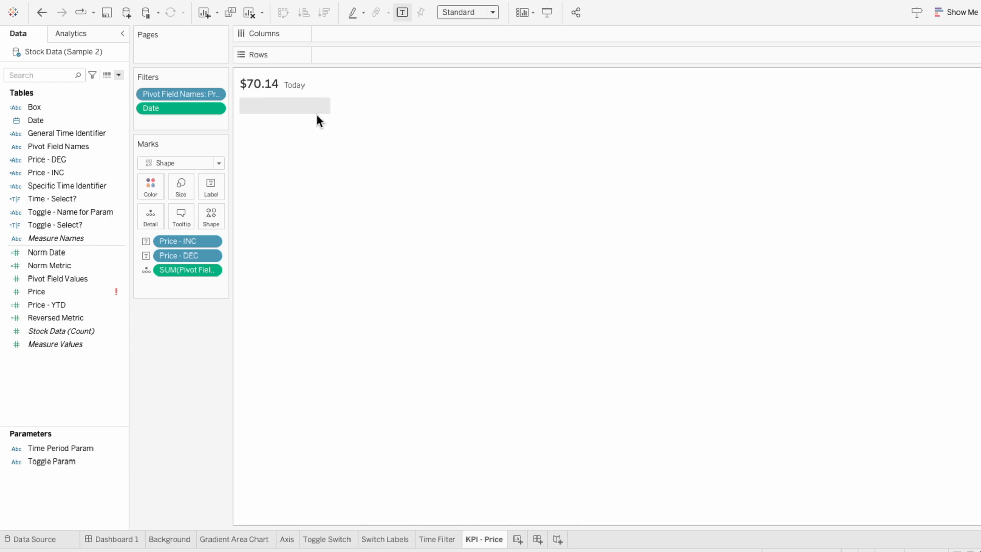
- Create a calculated field Price - Box Color: IF NOT ISNULL([Price - INC]) THEN "Green" ELSE "Red" END
{"action": "left_click", "coordinate": [118, 76]}
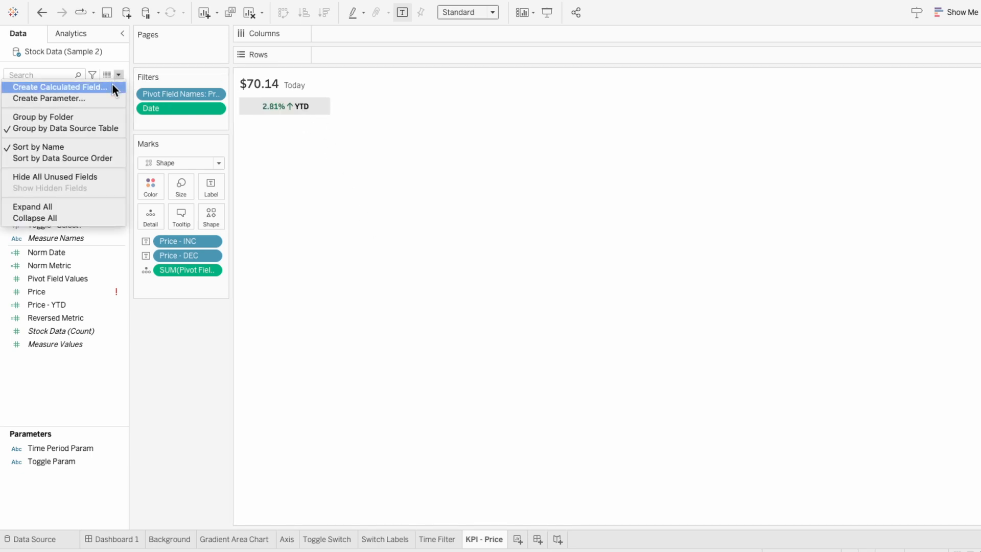
{"action": "left_click", "coordinate": [111, 84]}
{"action": "type", "text": "Price -"}
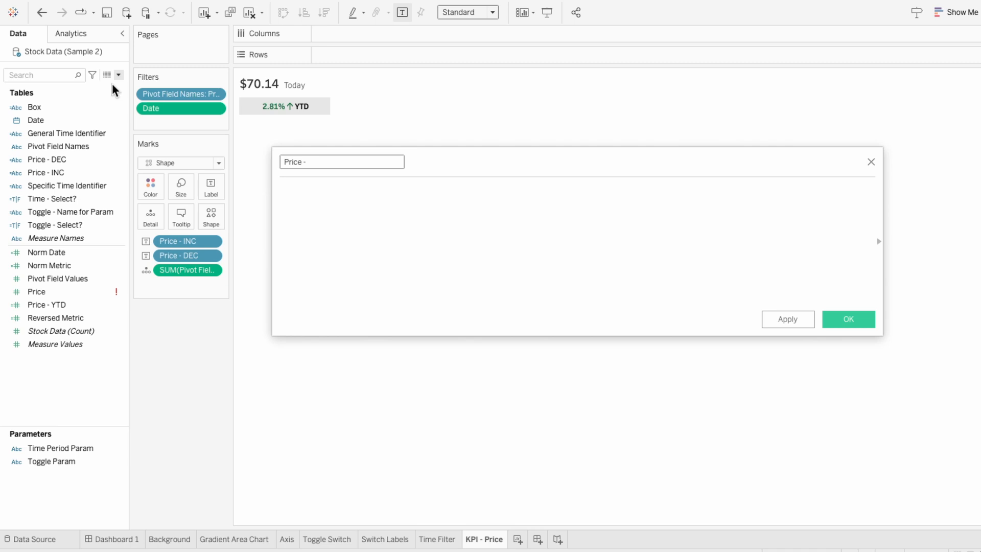
{"action": "type", "text": " Box Color"}
{"action": "key", "text": "Tab"}
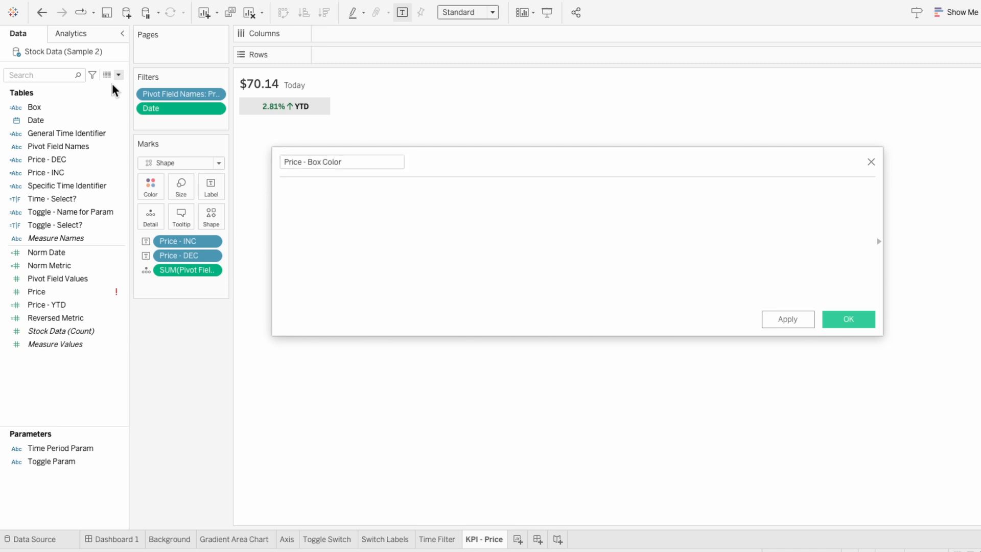
{"action": "type", "text": "IF NOT ISNULL(p"}
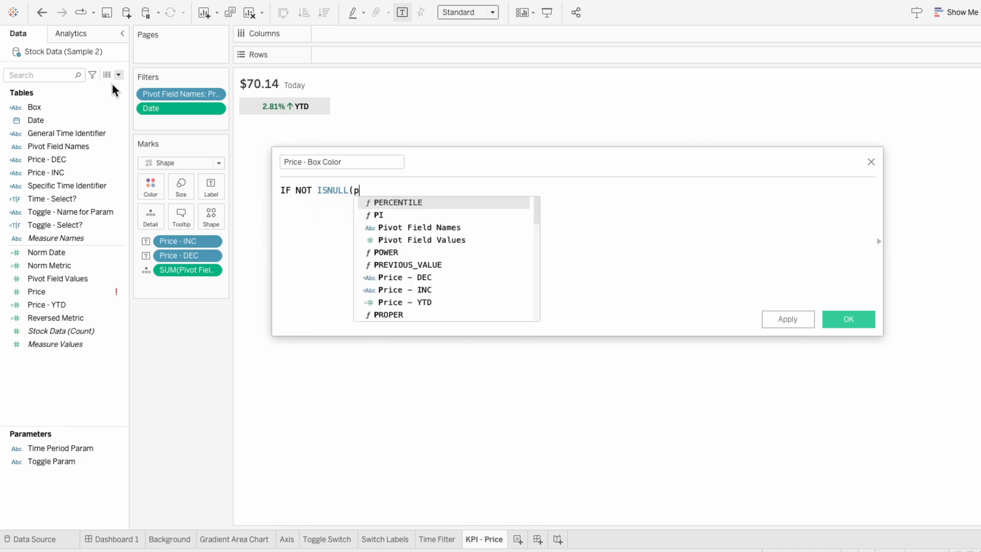
{"action": "type", "text": "ric"}
{"action": "key", "text": "Down"}
{"action": "key", "text": "Return"}
{"action": "type", "text": ") THE"}
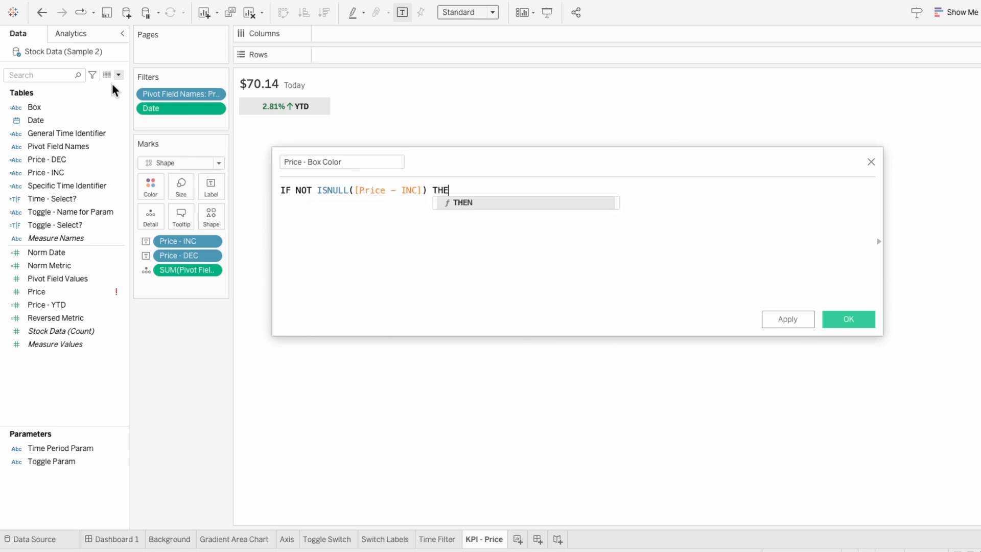
{"action": "type", "text": "N \"Green"}
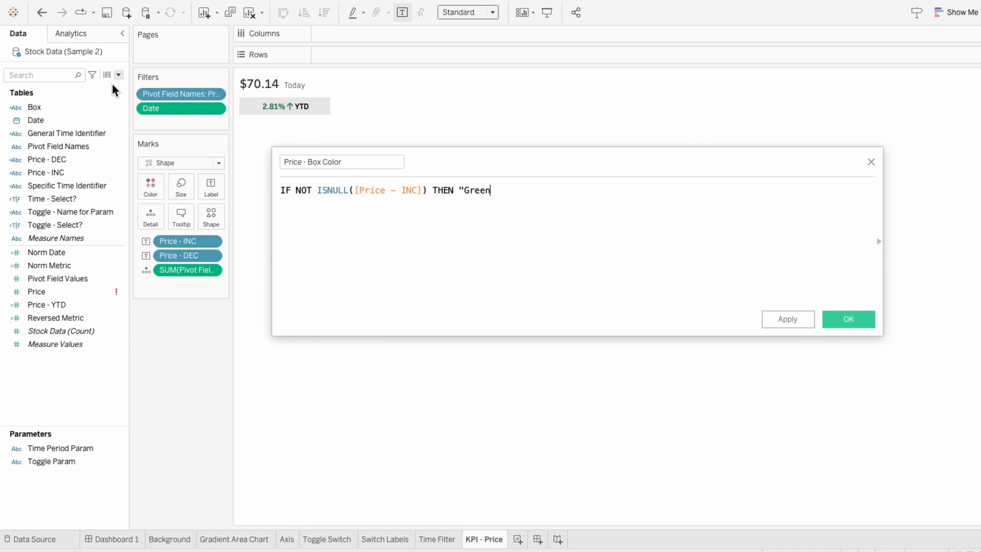
{"action": "type", "text": "\" ELSE \"Red\" END"}
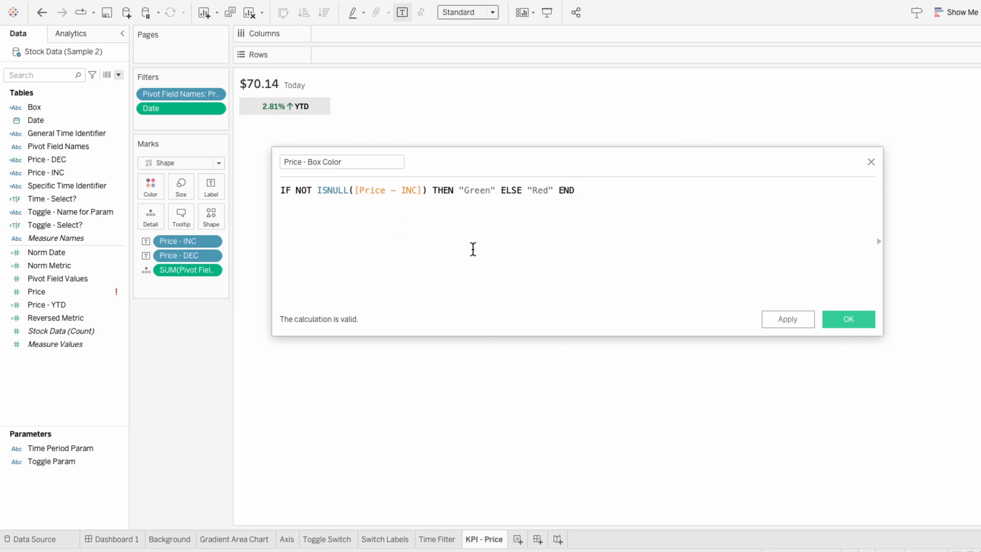
{"action": "left_click", "coordinate": [846, 319]}
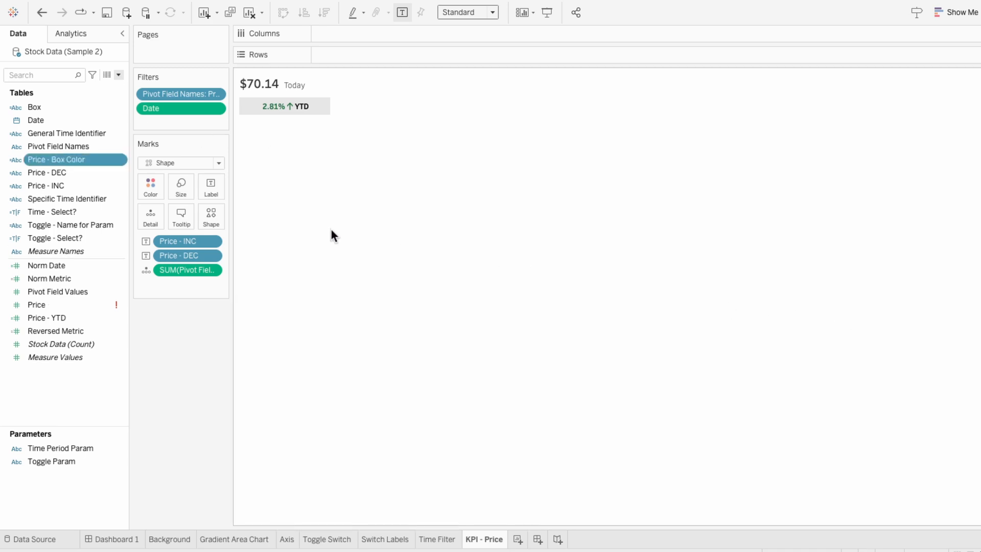
- Add Price - Box Color to the marks and use it as the Color encoding
{"action": "left_click_drag", "start_coordinate": [73, 157], "coordinate": [182, 282]}
{"action": "left_click", "coordinate": [147, 285]}
{"action": "left_click", "coordinate": [154, 294]}
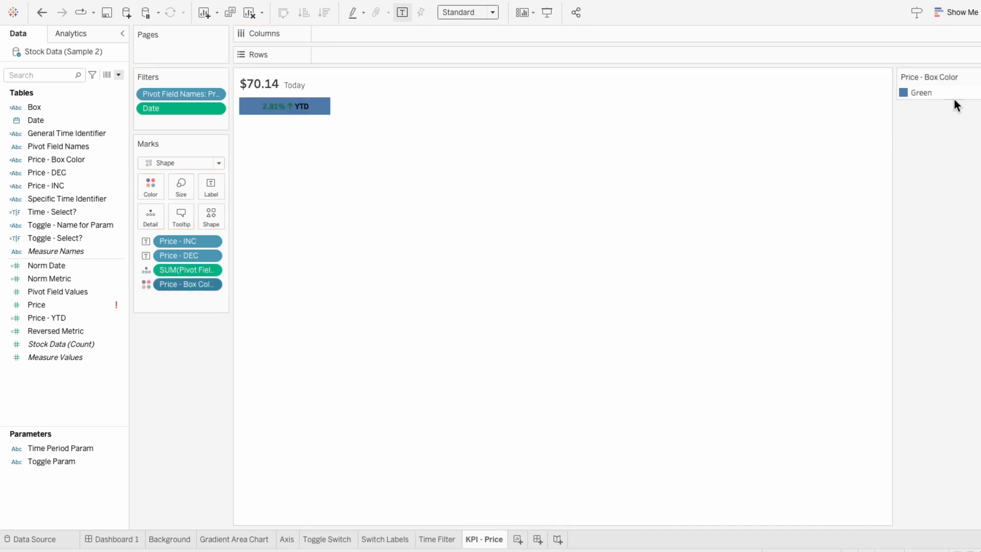
- Edit the Price - Box Color colors, choosing the Sage Greens palette and its lightest shade for Green
{"action": "left_click", "coordinate": [975, 77]}
{"action": "left_click", "coordinate": [892, 89]}
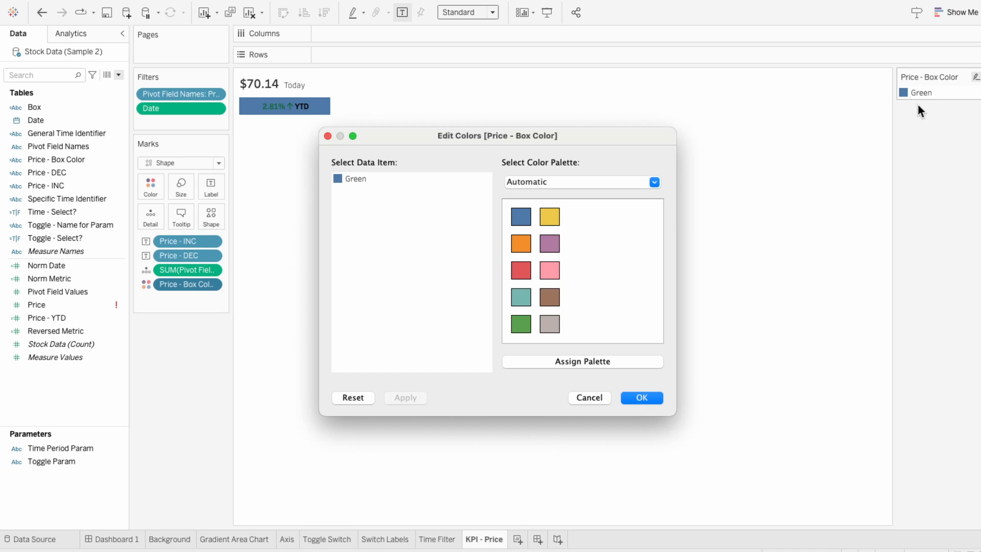
{"action": "left_click", "coordinate": [586, 183]}
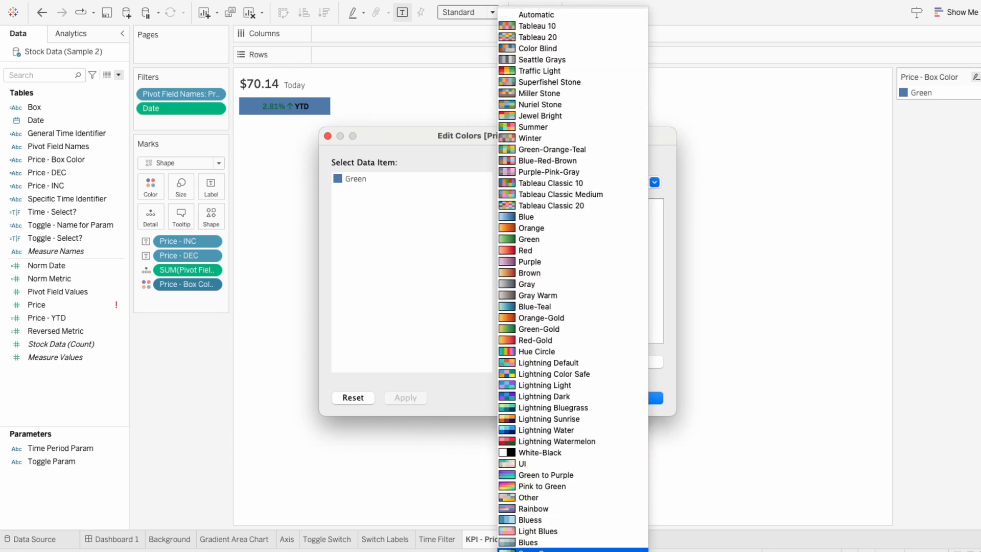
{"action": "left_click", "coordinate": [541, 550]}
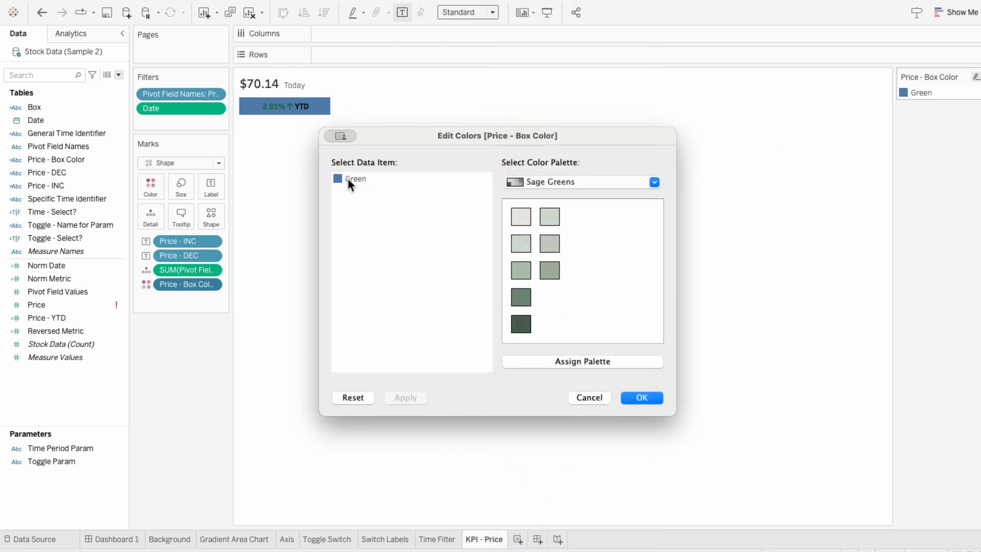
{"action": "left_click", "coordinate": [520, 216]}
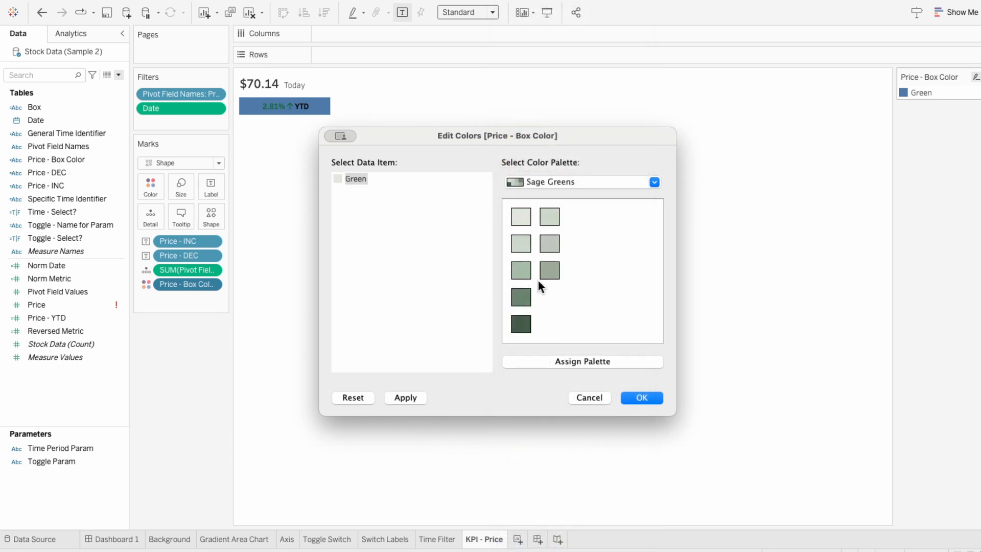
{"action": "left_click", "coordinate": [642, 397]}
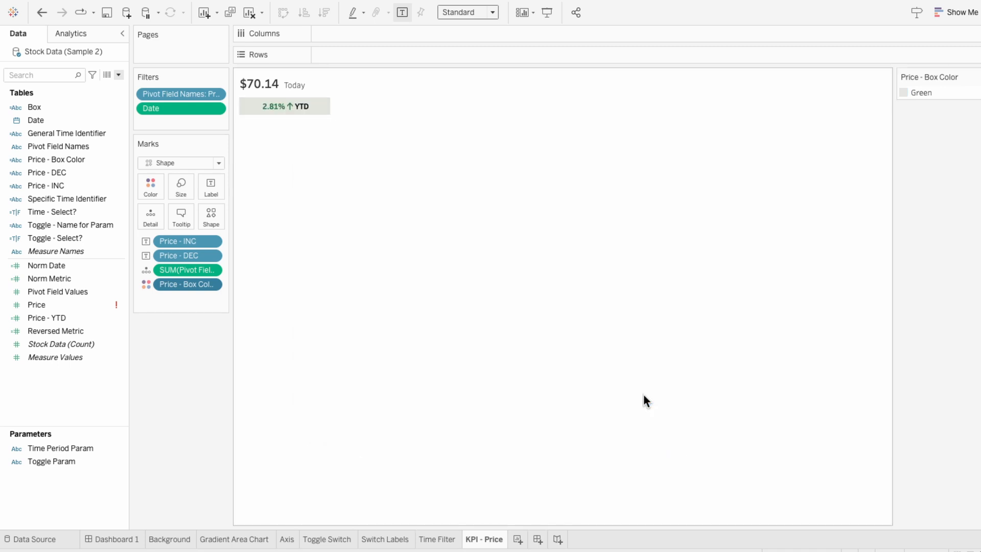
- Change the mark shape to the rounded box from the My Shapes palette
{"action": "left_click", "coordinate": [212, 217]}
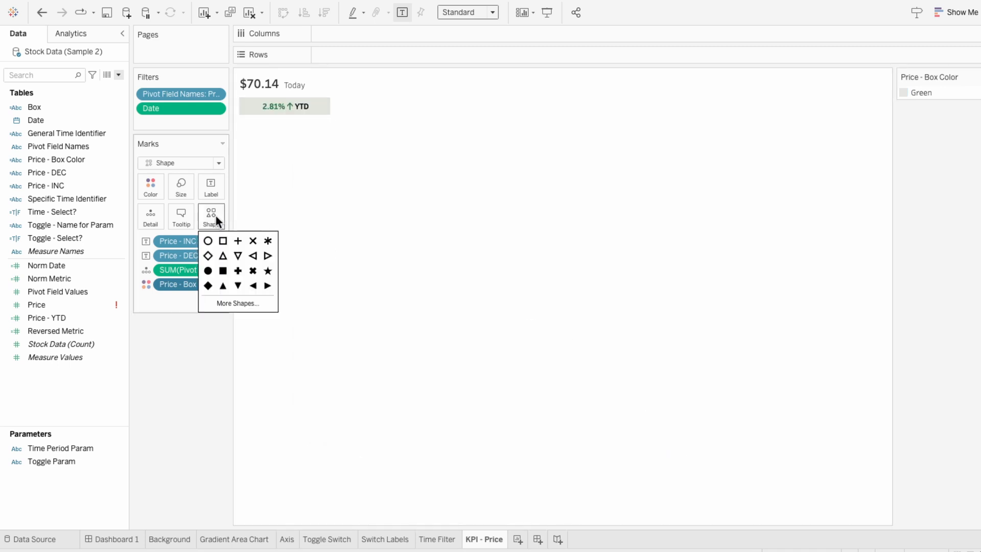
{"action": "left_click", "coordinate": [245, 302]}
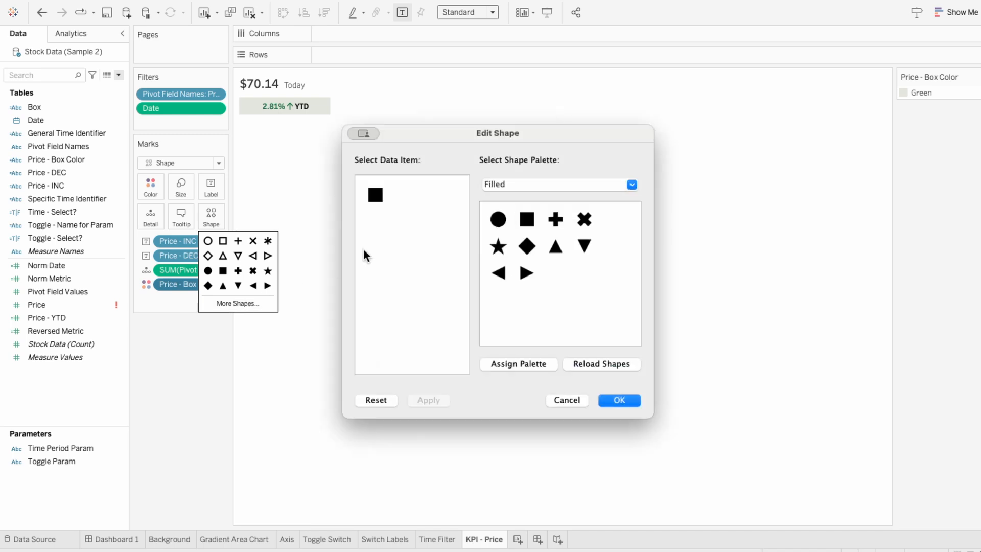
{"action": "left_click", "coordinate": [507, 184]}
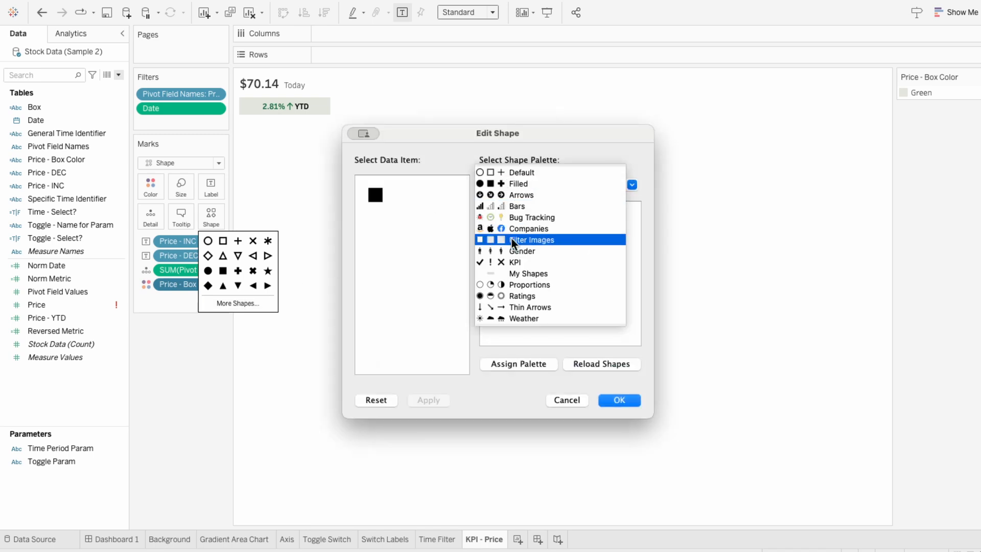
{"action": "left_click", "coordinate": [517, 271]}
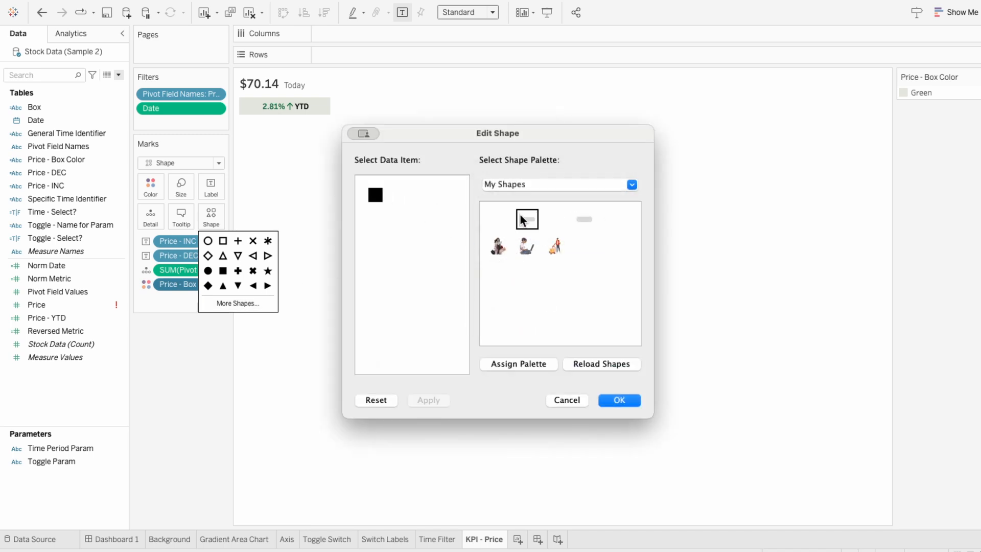
{"action": "left_click", "coordinate": [526, 219]}
{"action": "left_click", "coordinate": [622, 400]}
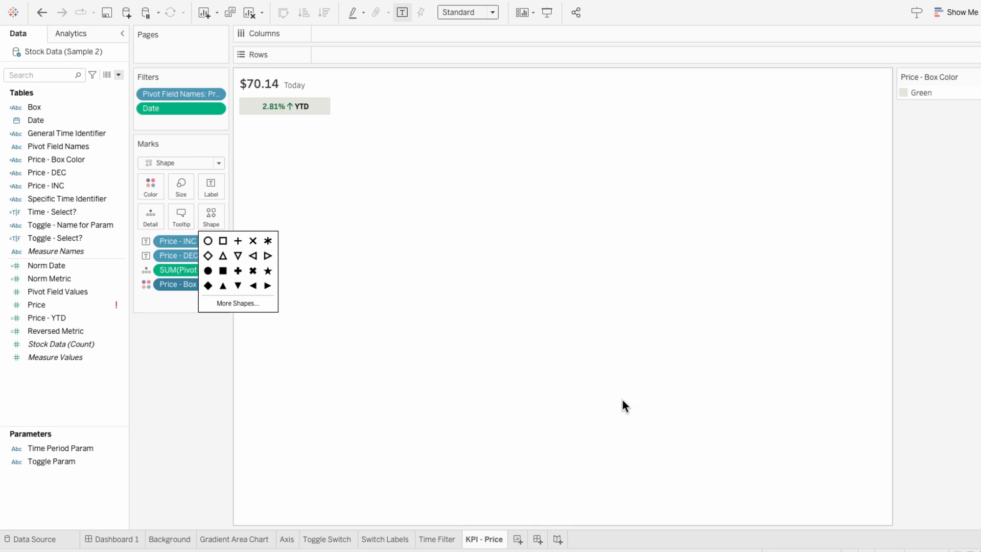
- Increase the mark size so the YTD box grows around its label
{"action": "left_click", "coordinate": [188, 192]}
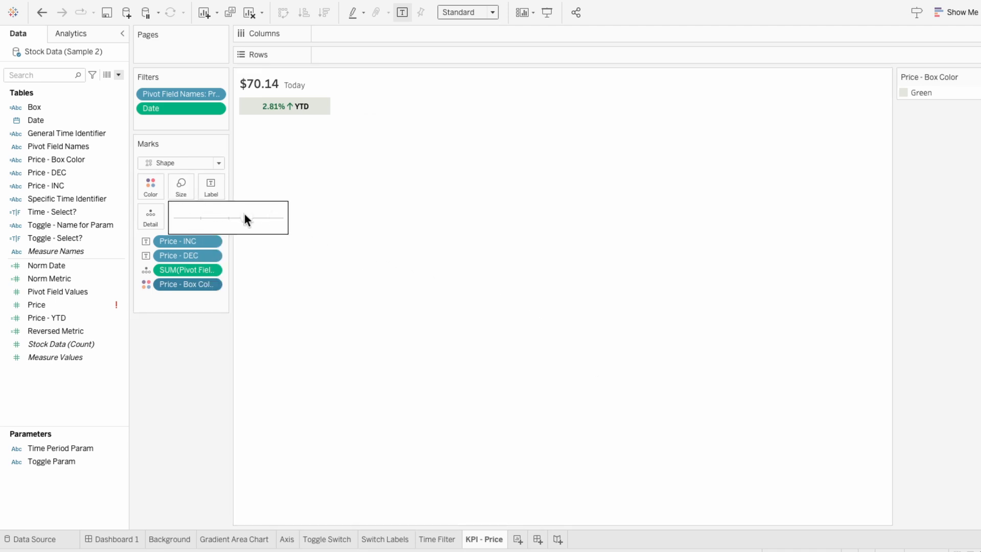
{"action": "left_click_drag", "start_coordinate": [245, 217], "coordinate": [265, 218]}
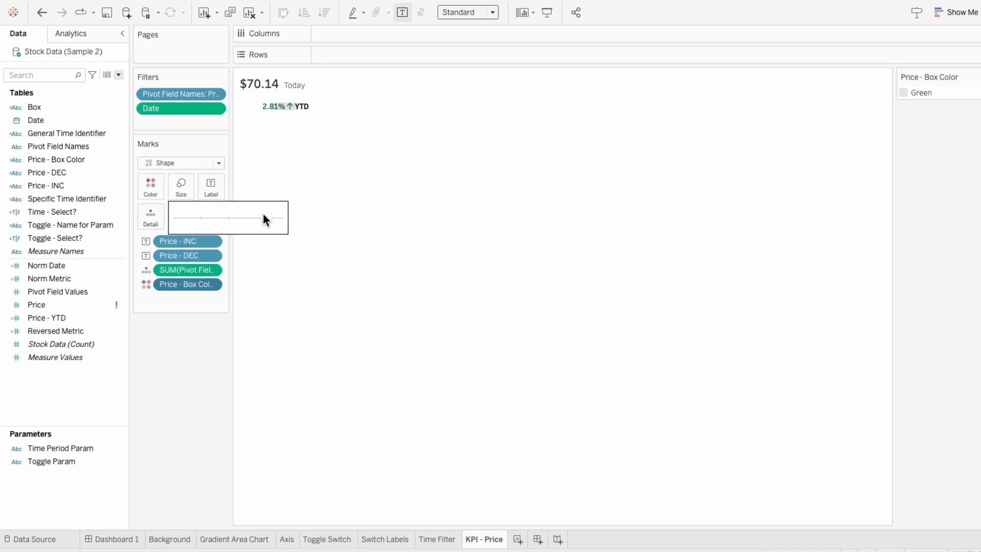
{"action": "left_click", "coordinate": [318, 200]}
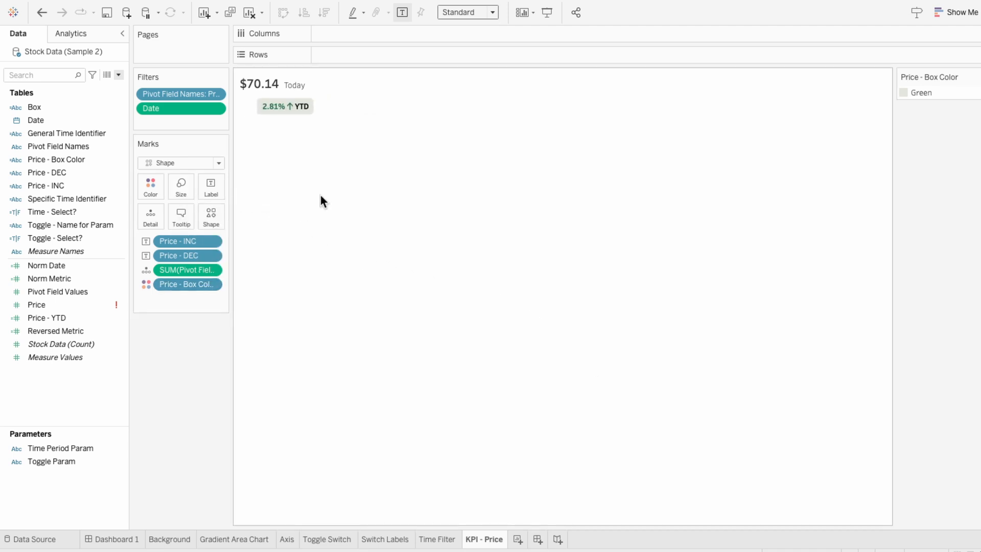
- Add the KPI - Price sheet as a floating object on Dashboard 1 over the top-left card, fit it to Entire View, and size it
{"action": "left_click", "coordinate": [133, 539]}
{"action": "left_click_drag", "start_coordinate": [60, 253], "coordinate": [370, 68]}
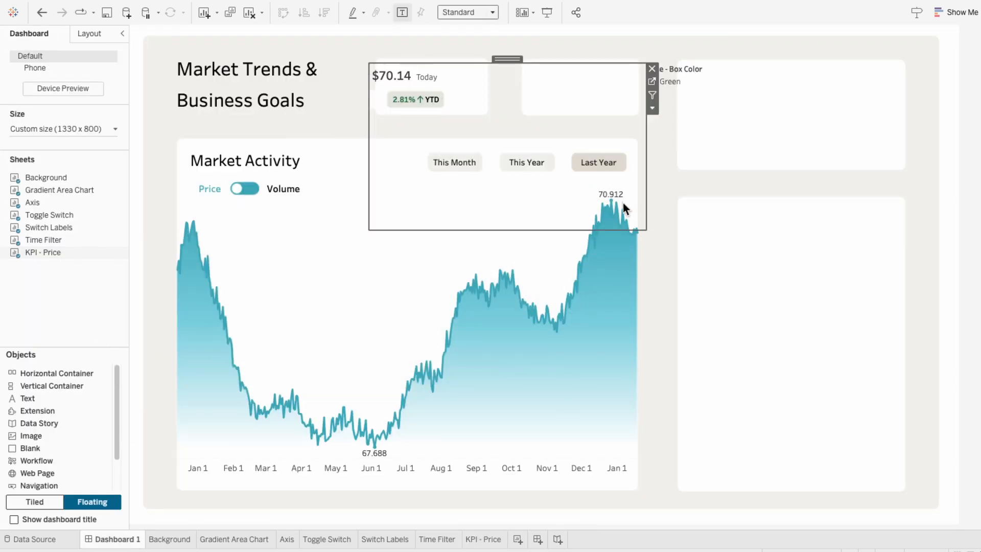
{"action": "left_click_drag", "start_coordinate": [646, 230], "coordinate": [492, 118]}
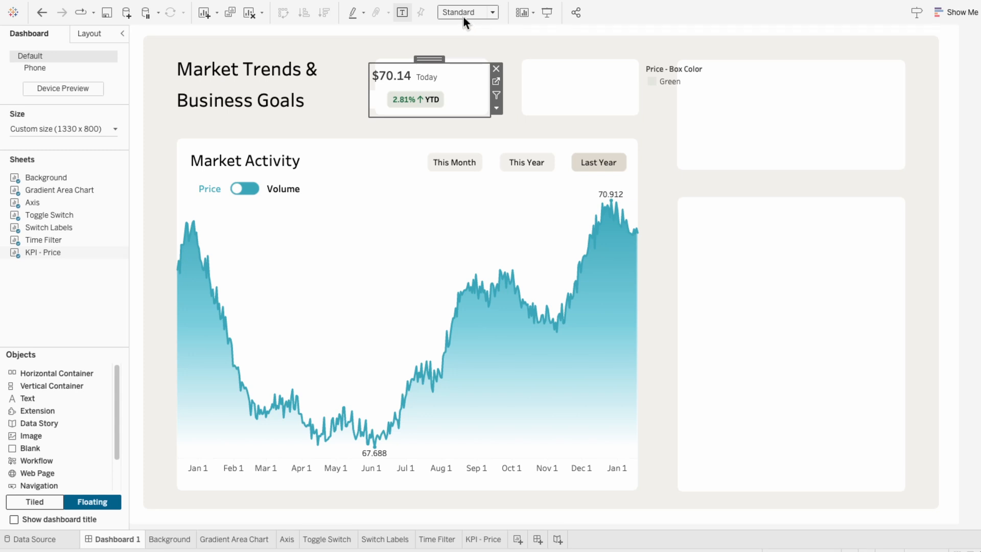
{"action": "left_click", "coordinate": [463, 17]}
{"action": "left_click", "coordinate": [465, 49]}
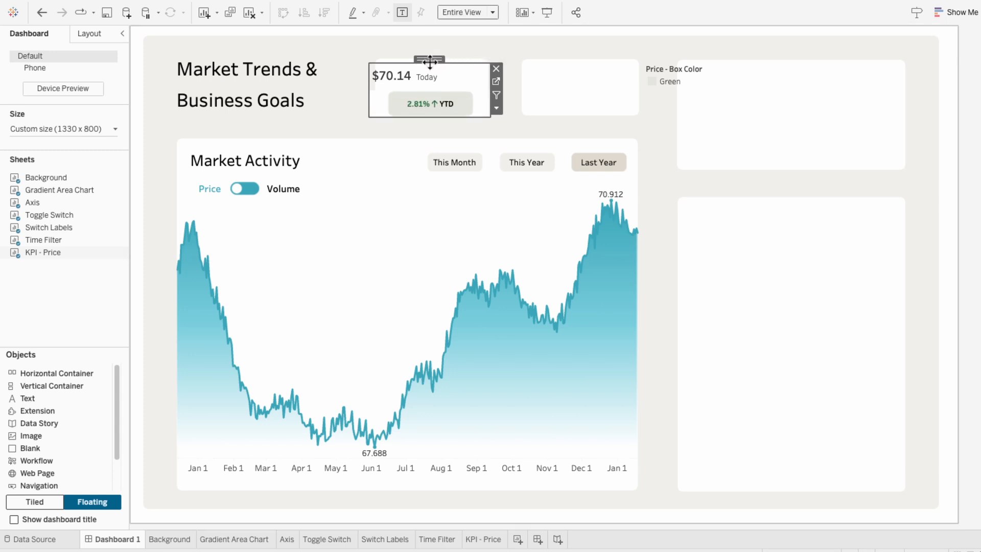
{"action": "left_click_drag", "start_coordinate": [429, 62], "coordinate": [441, 59]}
{"action": "left_click_drag", "start_coordinate": [502, 98], "coordinate": [482, 97]}
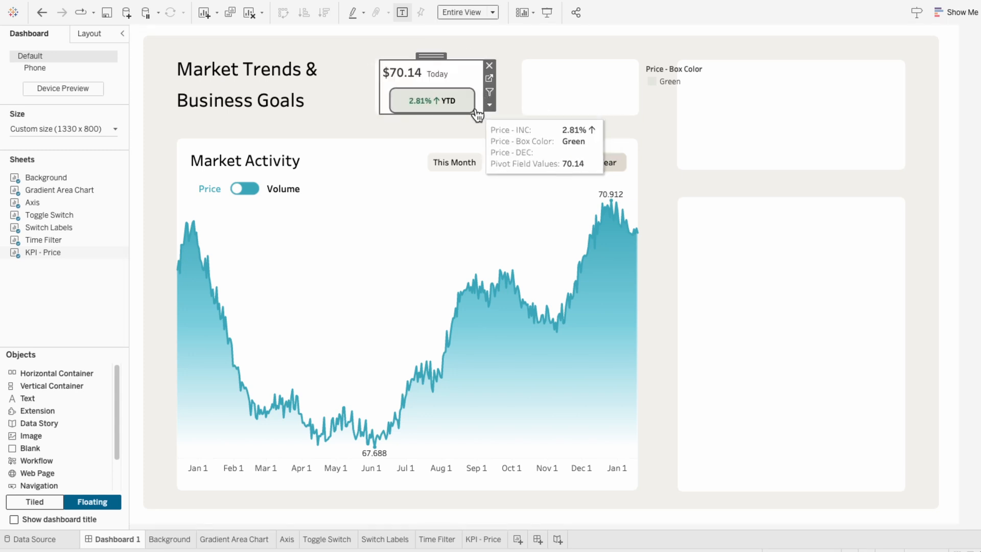
- Edit the sheet title to center-align the price and Today text
{"action": "right_click", "coordinate": [422, 71]}
{"action": "left_click", "coordinate": [432, 76]}
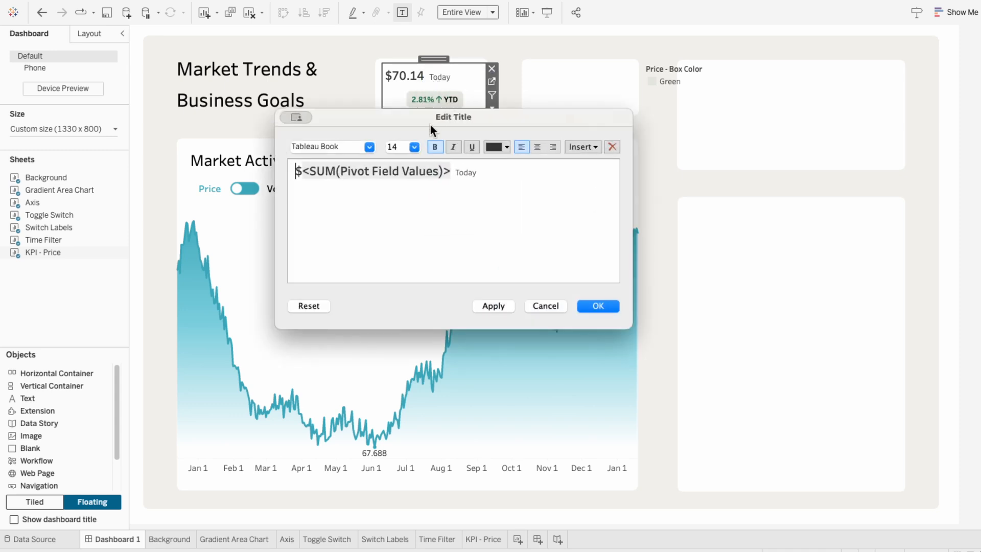
{"action": "left_click", "coordinate": [493, 306]}
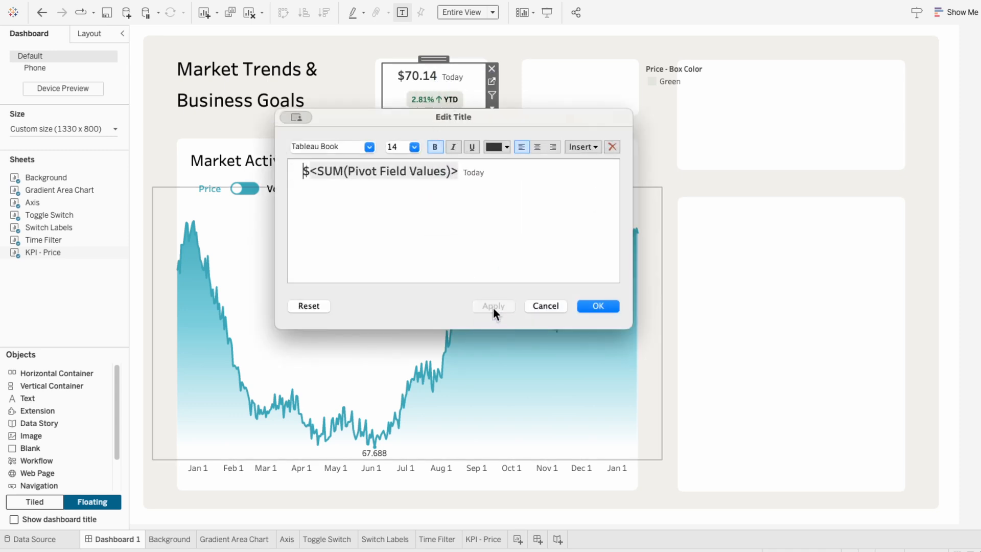
{"action": "left_click", "coordinate": [488, 306]}
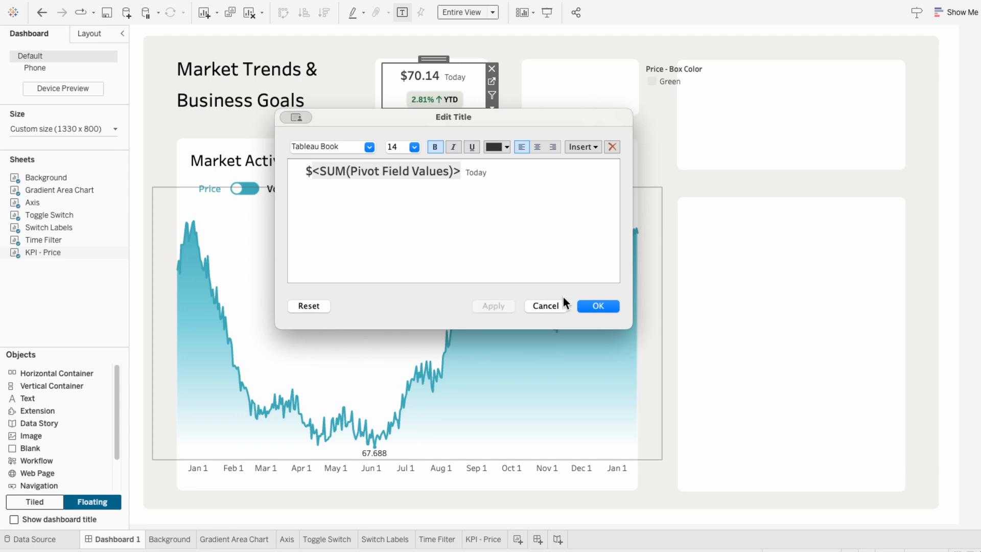
{"action": "left_click", "coordinate": [598, 306]}
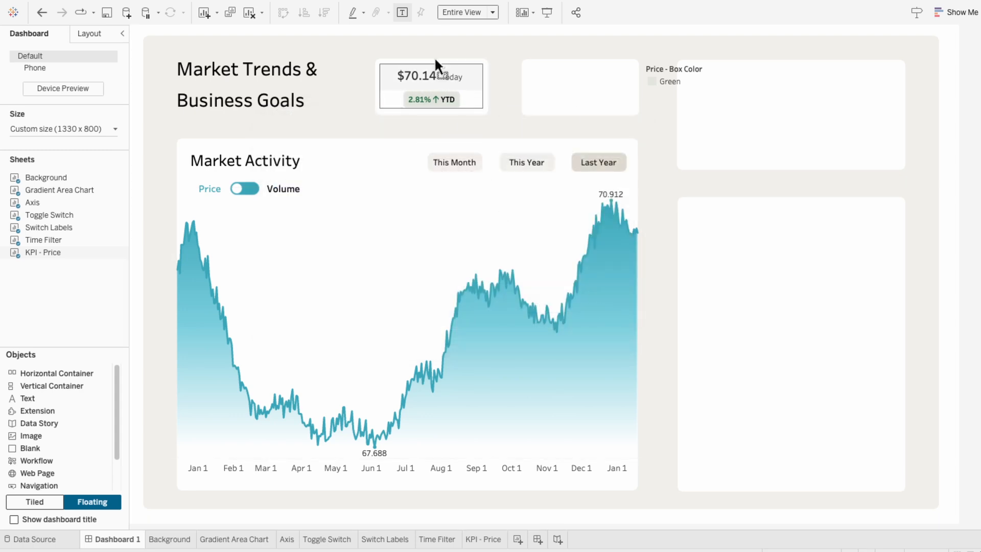
- Remove the Price - Box Color legend from the dashboard and trim the KPI sheet's width
{"action": "left_click", "coordinate": [728, 72]}
{"action": "left_click", "coordinate": [739, 68]}
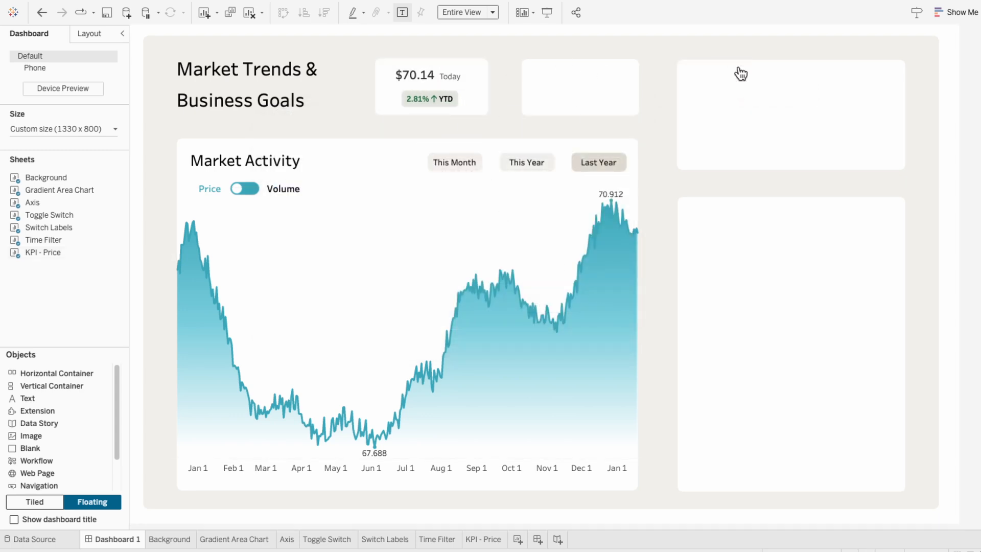
{"action": "left_click", "coordinate": [470, 80]}
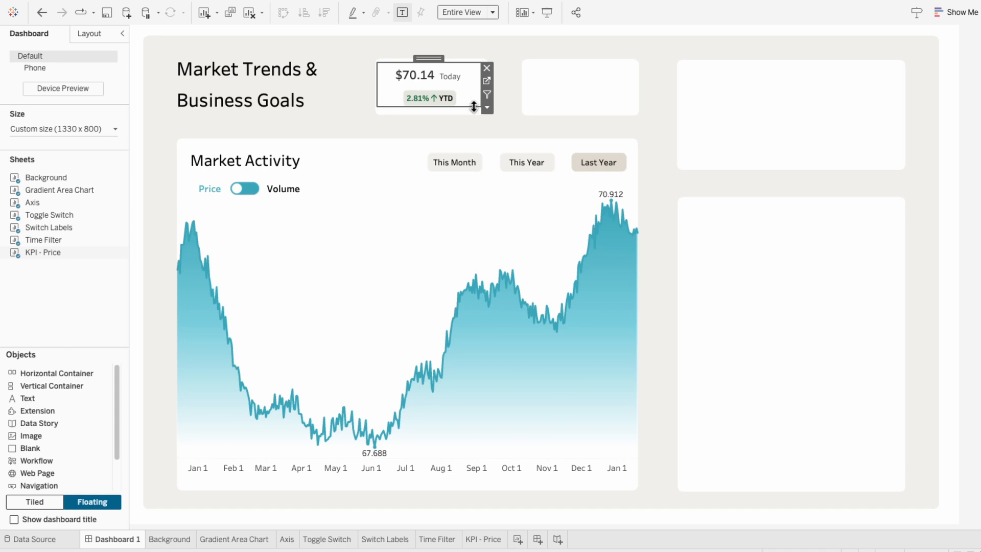
{"action": "left_click_drag", "start_coordinate": [481, 102], "coordinate": [474, 102]}
{"action": "left_click", "coordinate": [970, 212]}
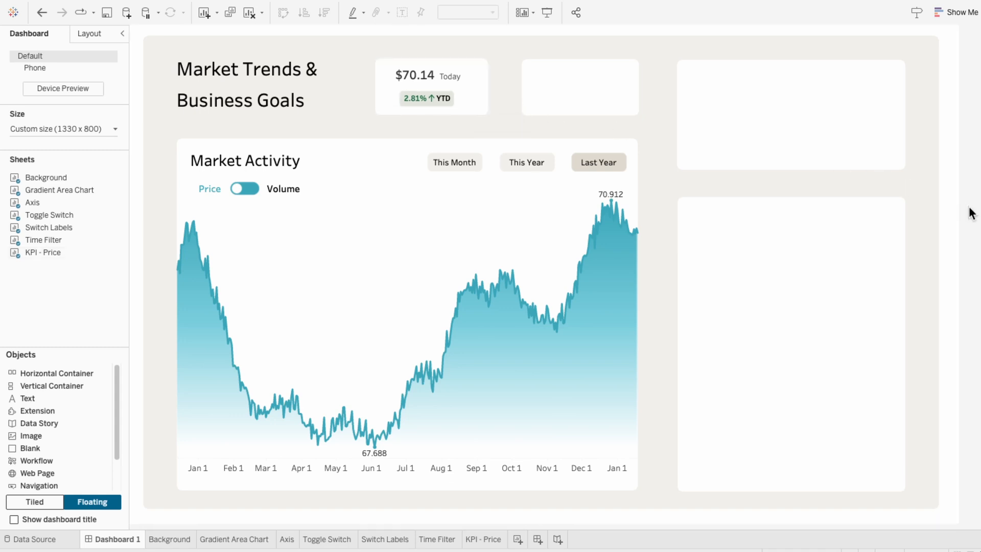
- Duplicate the KPI - Price sheet and rename the copy KPI - Volume
{"action": "right_click", "coordinate": [491, 540]}
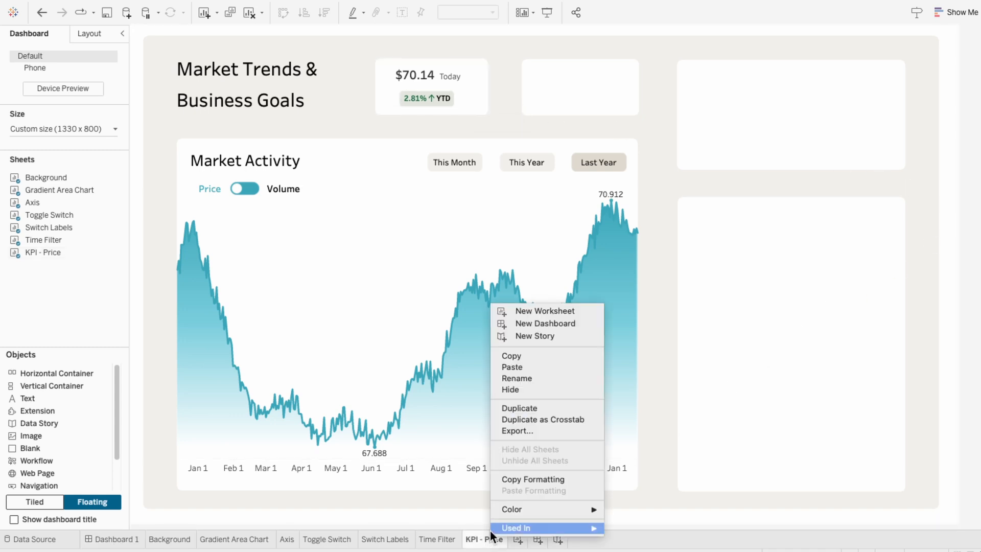
{"action": "left_click", "coordinate": [523, 409]}
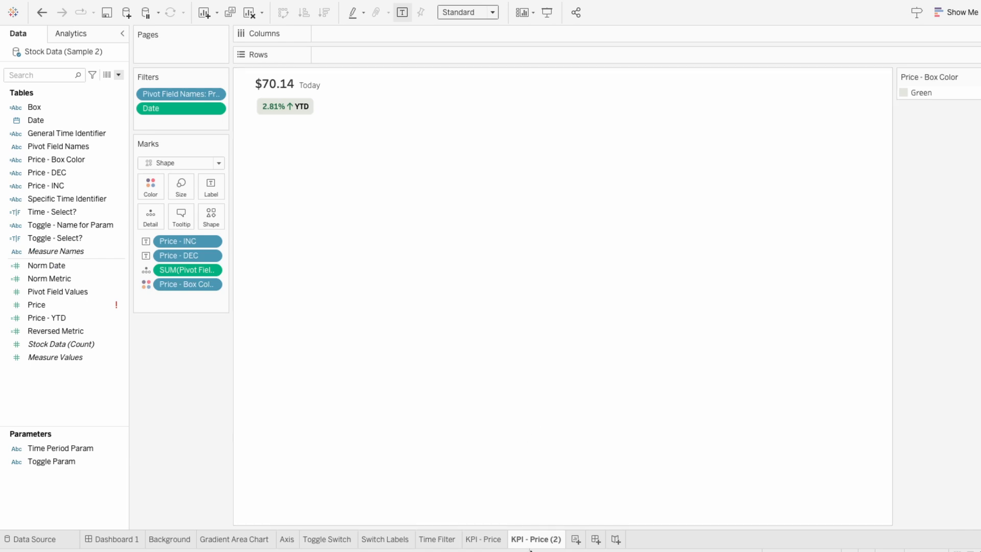
{"action": "double_click", "coordinate": [535, 539]}
{"action": "left_click_drag", "start_coordinate": [530, 539], "coordinate": [566, 541]}
{"action": "type", "text": "Volume"}
{"action": "key", "text": "Return"}
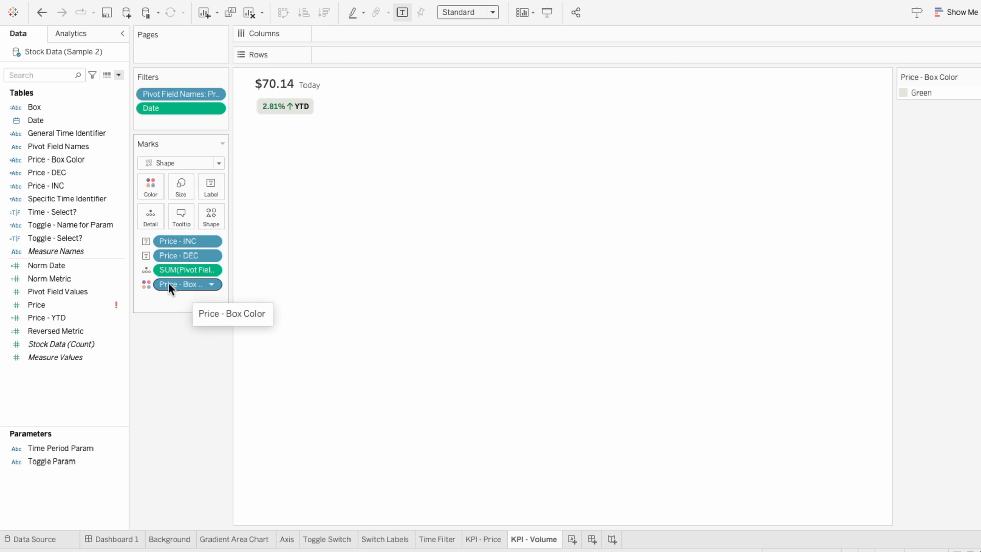
- Duplicate the Price - YTD field and rename the copy Volume - YTD
{"action": "right_click", "coordinate": [77, 321]}
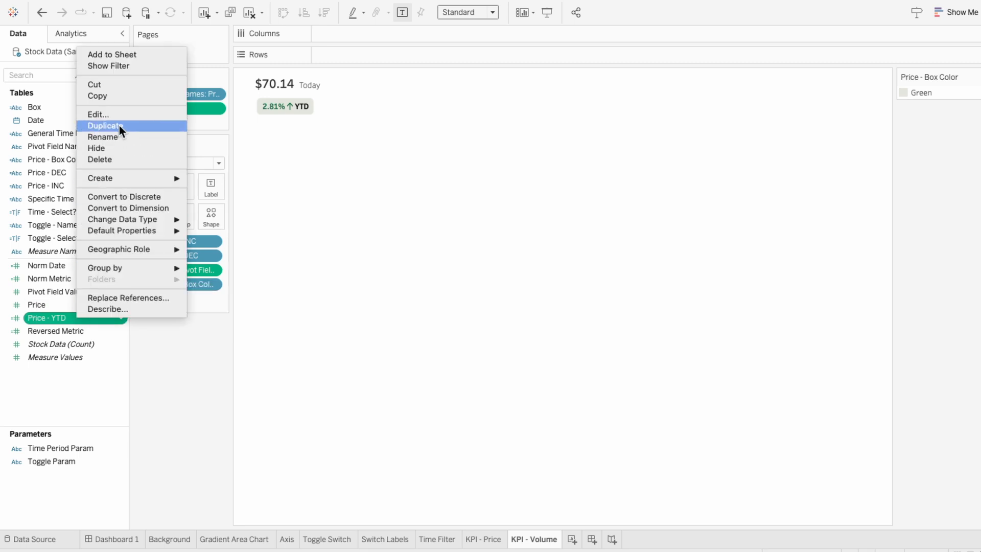
{"action": "left_click", "coordinate": [118, 125]}
{"action": "right_click", "coordinate": [79, 331]}
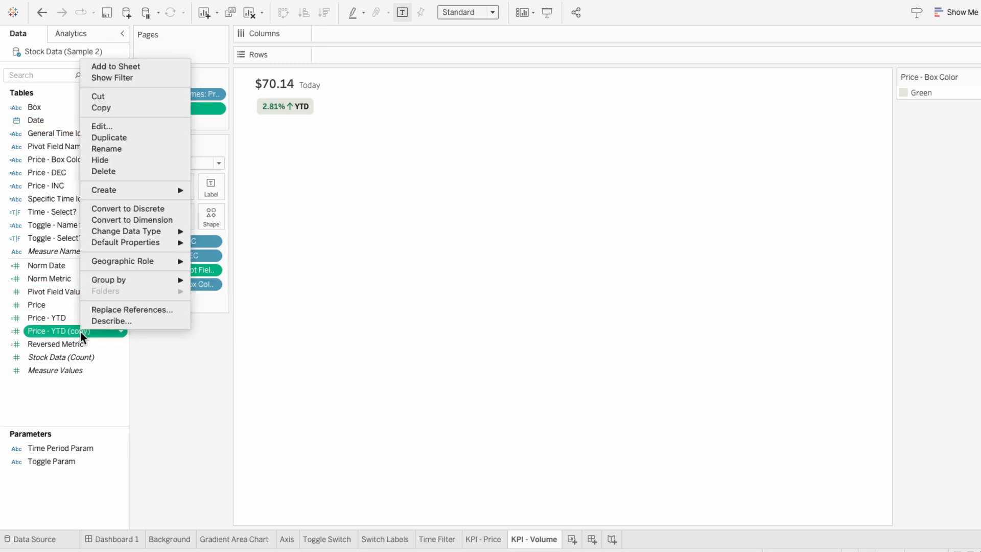
{"action": "left_click", "coordinate": [118, 127]}
{"action": "triple_click", "coordinate": [301, 160]}
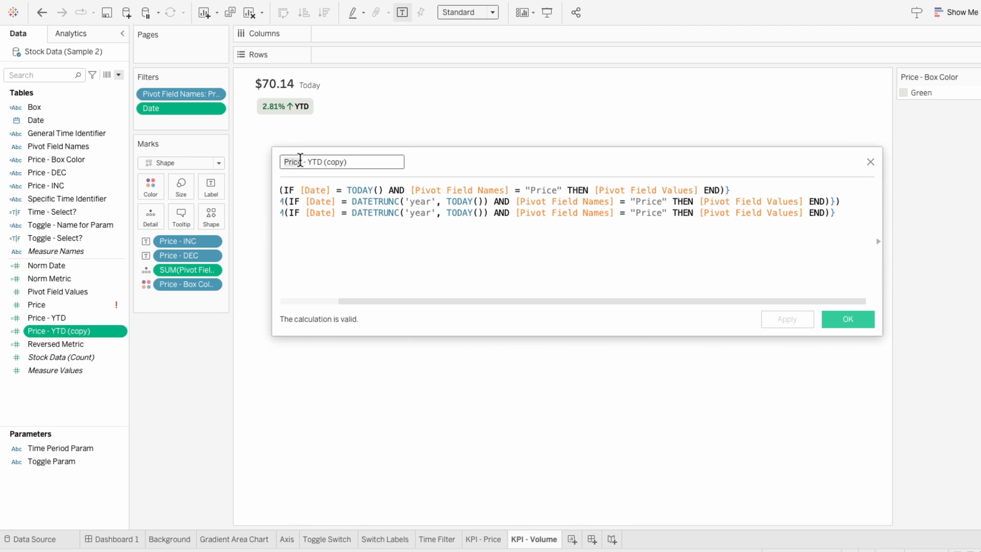
{"action": "type", "text": "Volume - YTD"}
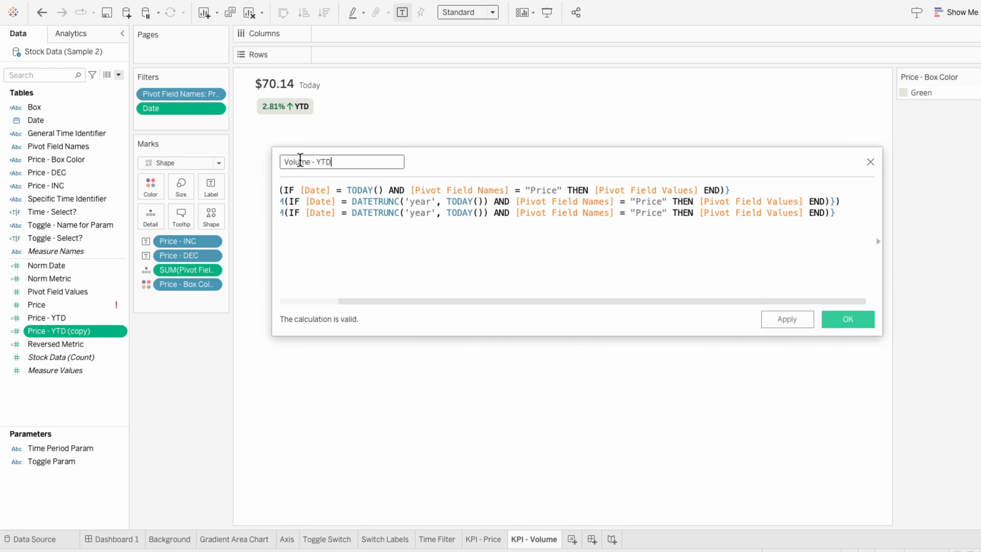
- Replace "Price" with "Volume" in all three conditions of the Volume - YTD formula
{"action": "double_click", "coordinate": [548, 190]}
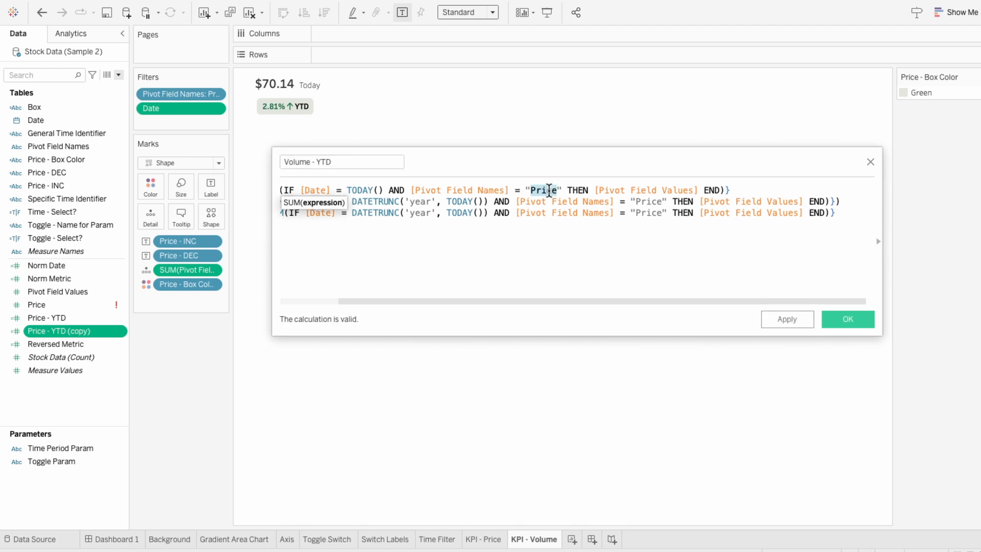
{"action": "type", "text": "Volume"}
{"action": "double_click", "coordinate": [548, 190]}
{"action": "key", "text": "ctrl+c"}
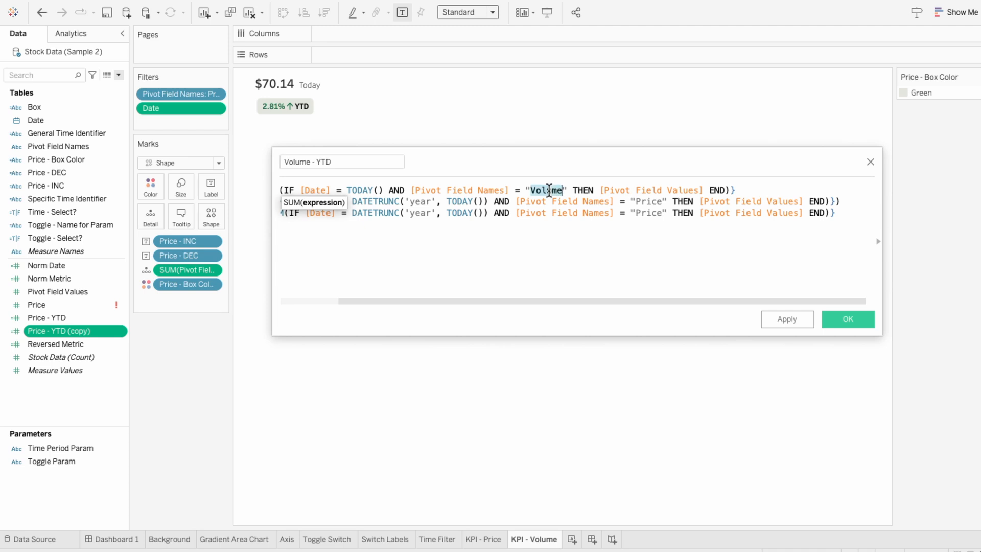
{"action": "double_click", "coordinate": [639, 202]}
{"action": "key", "text": "ctrl+v"}
{"action": "double_click", "coordinate": [652, 211]}
{"action": "key", "text": "ctrl+v"}
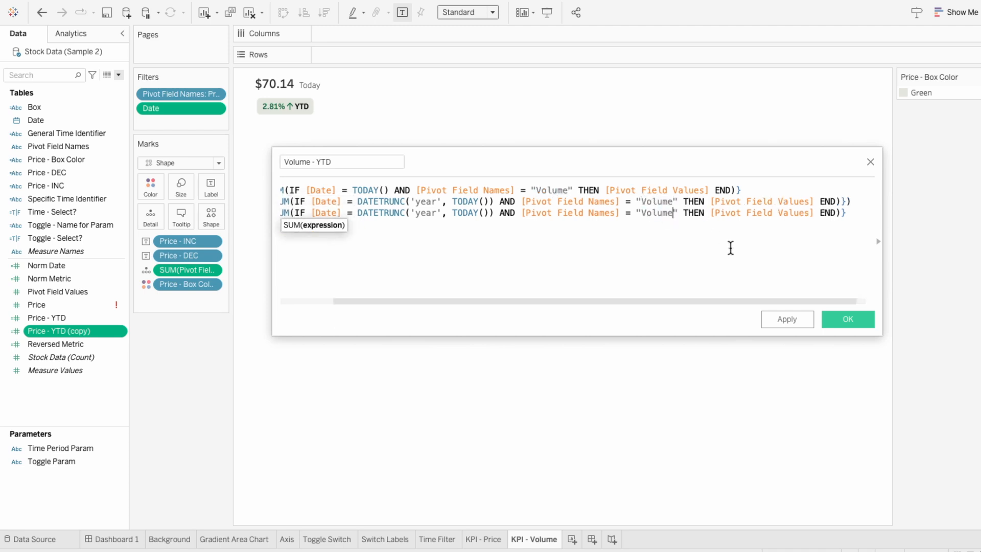
{"action": "left_click", "coordinate": [848, 319]}
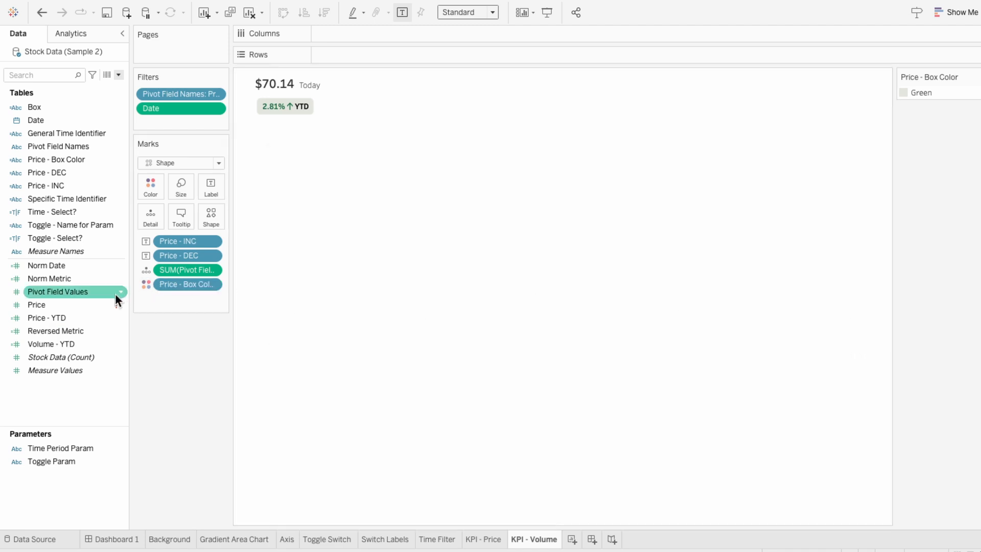
- Duplicate the Price - INC and Price - DEC calculated fields
{"action": "right_click", "coordinate": [56, 183]}
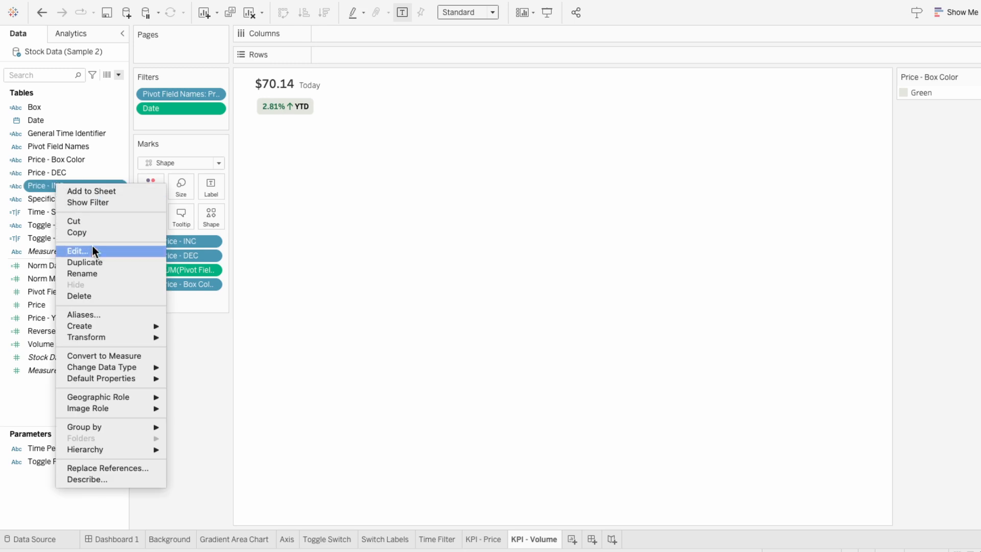
{"action": "left_click", "coordinate": [93, 260]}
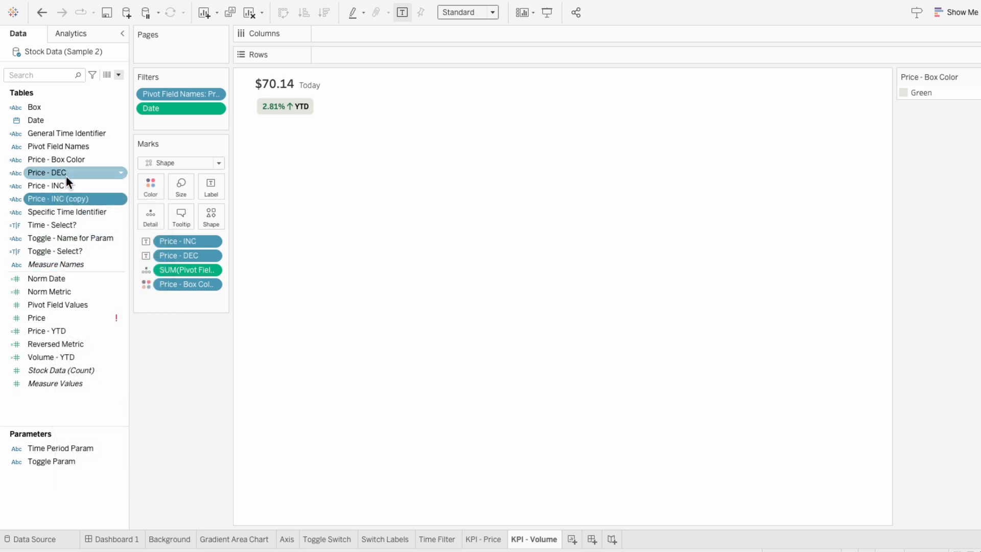
{"action": "right_click", "coordinate": [65, 174]}
{"action": "left_click", "coordinate": [90, 258]}
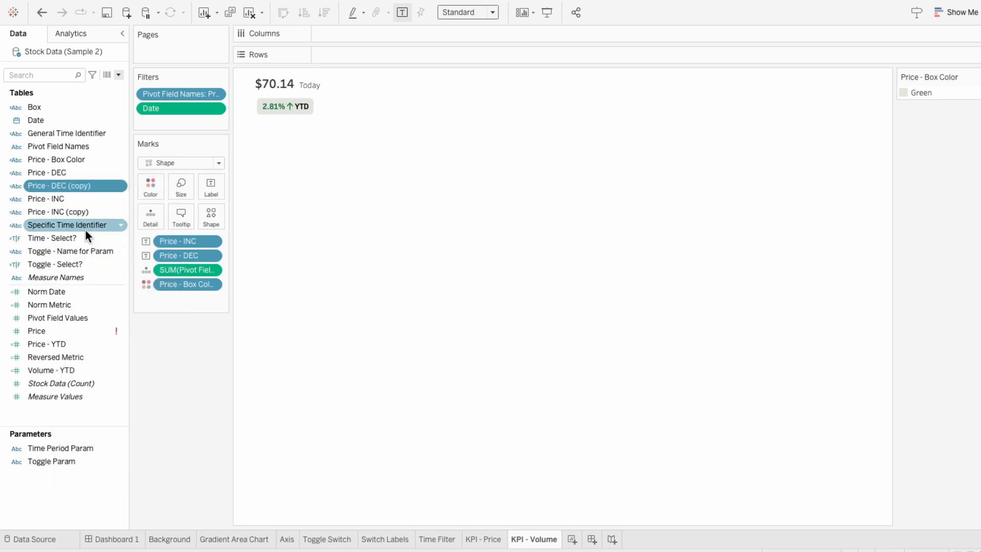
- Open Price - INC (copy) for editing and rename it Volume - INC
{"action": "right_click", "coordinate": [84, 212]}
{"action": "left_click", "coordinate": [109, 282]}
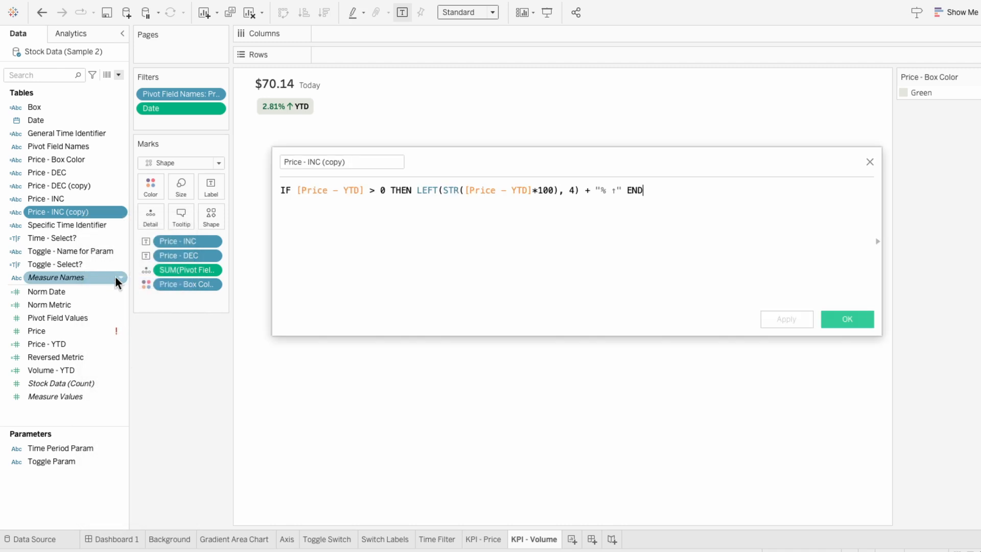
{"action": "triple_click", "coordinate": [292, 162]}
{"action": "type", "text": "Volume - INC"}
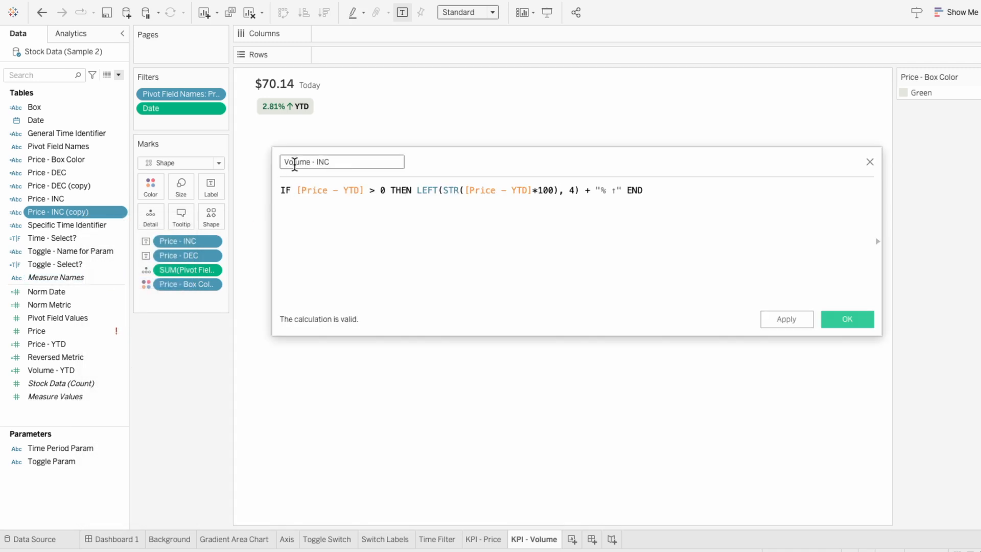
- Replace both Price - YTD references in the Volume - INC formula with Volume - YTD
{"action": "double_click", "coordinate": [320, 190]}
{"action": "type", "text": "vol"}
{"action": "key", "text": "Return"}
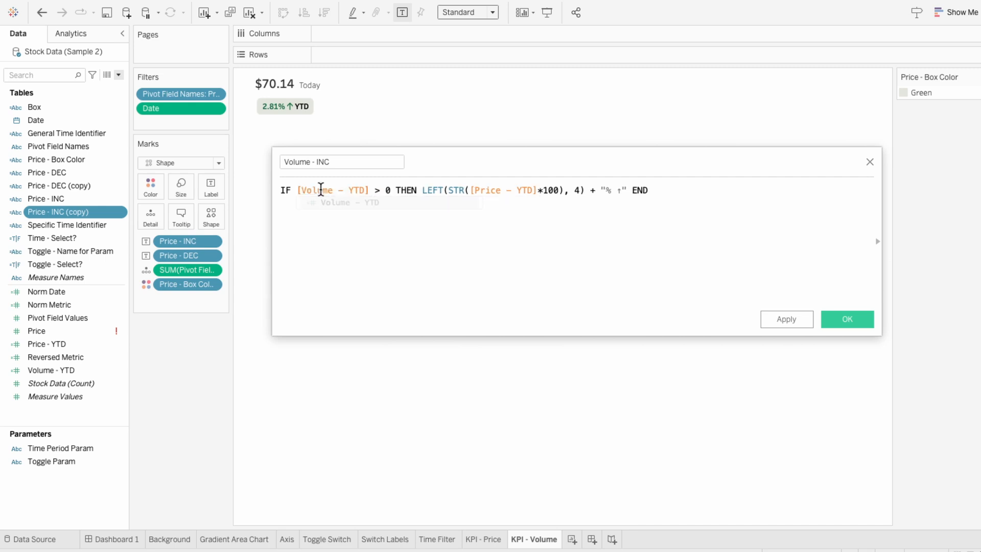
{"action": "double_click", "coordinate": [481, 190]}
{"action": "type", "text": "vol"}
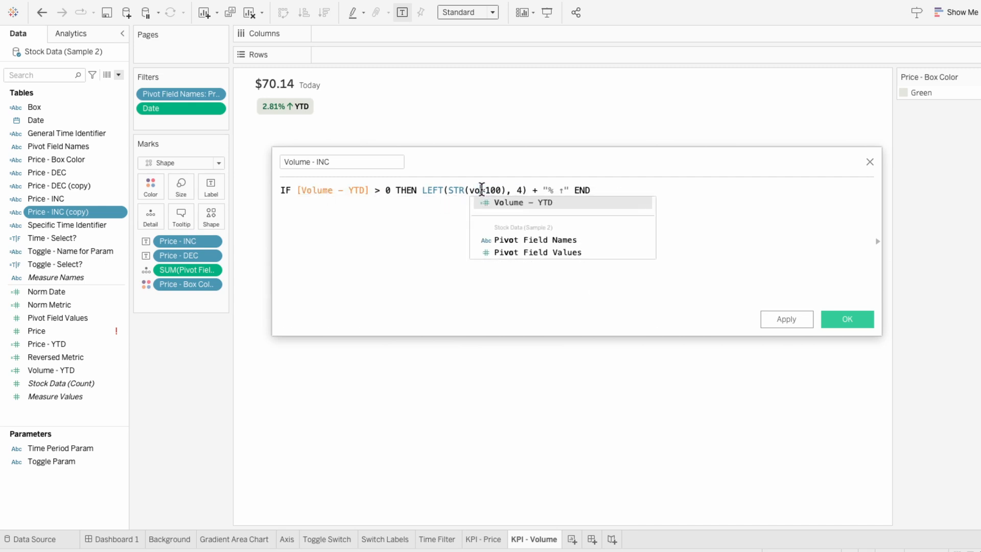
{"action": "left_click", "coordinate": [501, 203]}
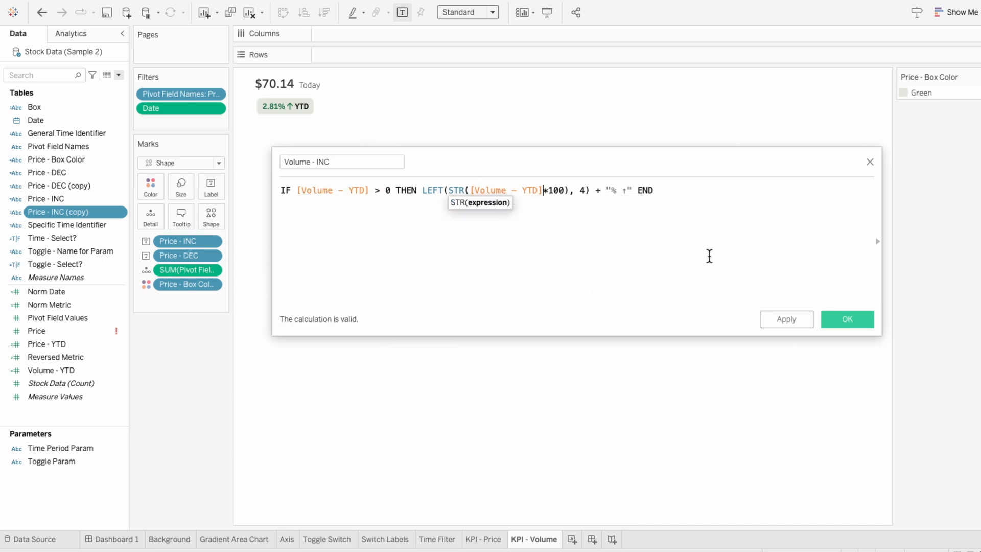
{"action": "left_click", "coordinate": [842, 320]}
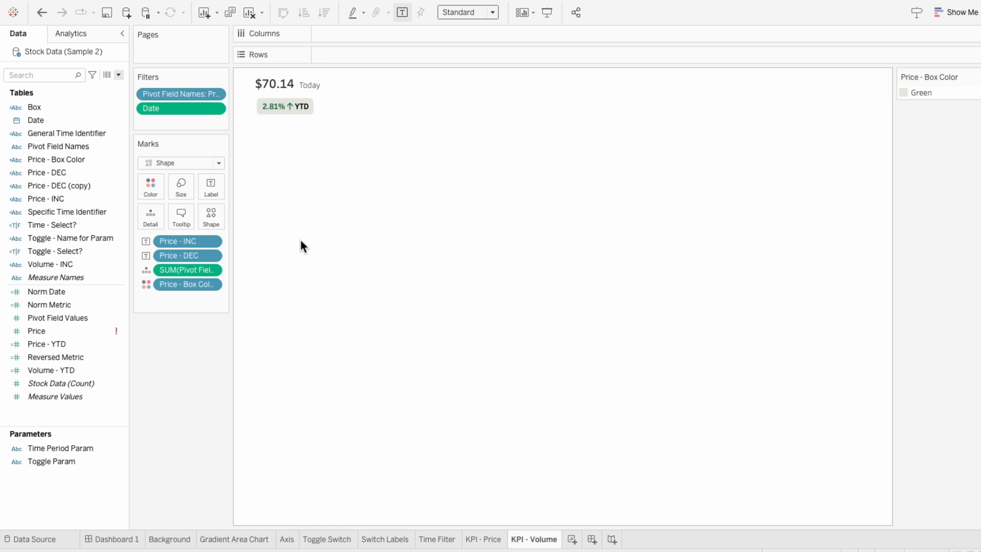
- Open the Price - DEC (copy) calculated field for editing and rename it Volume - DEC
{"action": "right_click", "coordinate": [91, 185]}
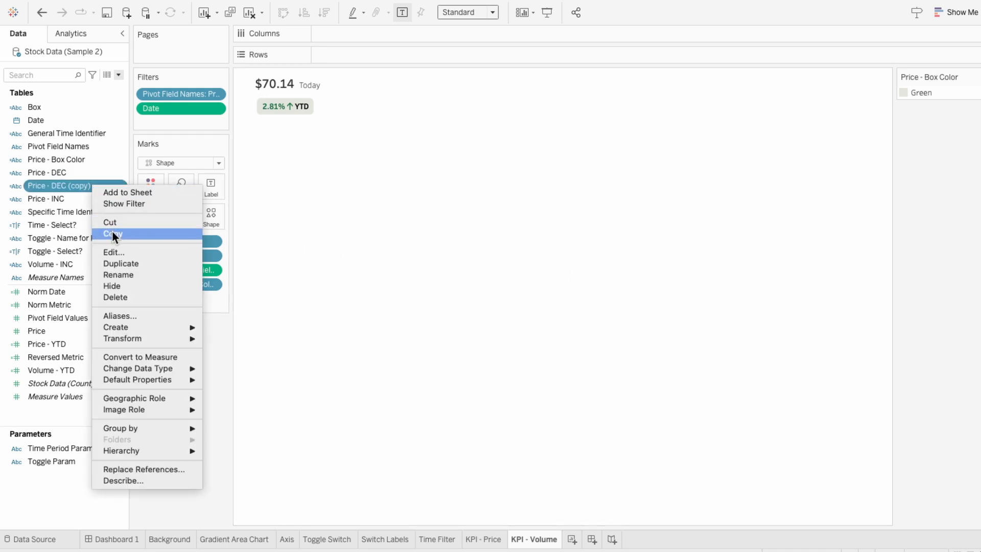
{"action": "left_click", "coordinate": [115, 250]}
{"action": "triple_click", "coordinate": [312, 162]}
{"action": "type", "text": "Volume - DEC"}
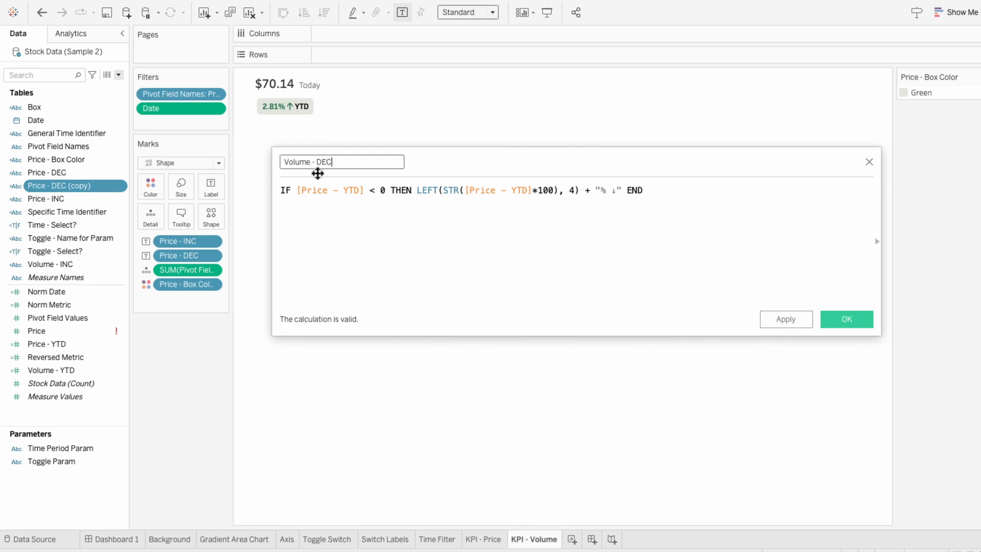
- Replace both Price - YTD references in the Volume - DEC formula with Volume - YTD and save it
{"action": "double_click", "coordinate": [335, 187]}
{"action": "type", "text": "vol"}
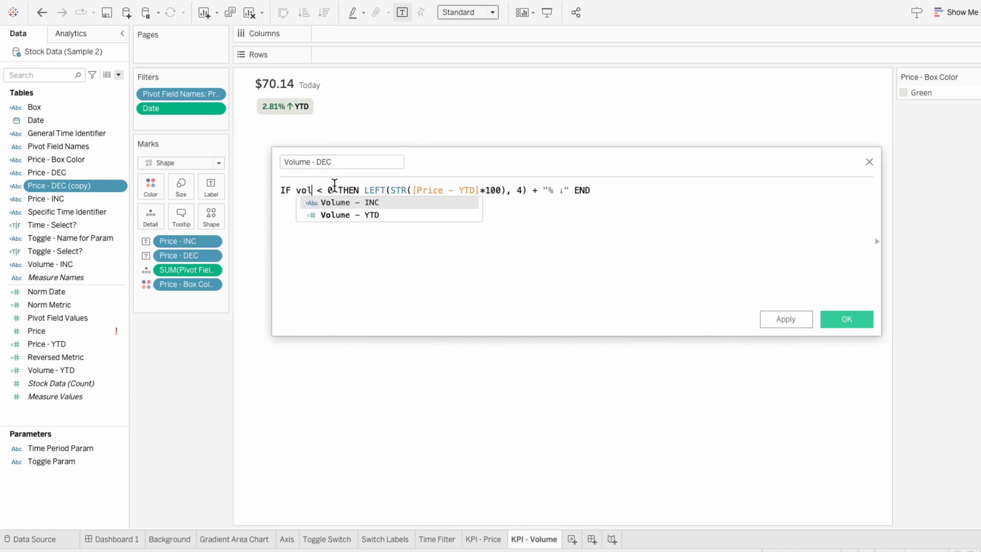
{"action": "double_click", "coordinate": [332, 190]}
{"action": "key", "text": "ctrl+c"}
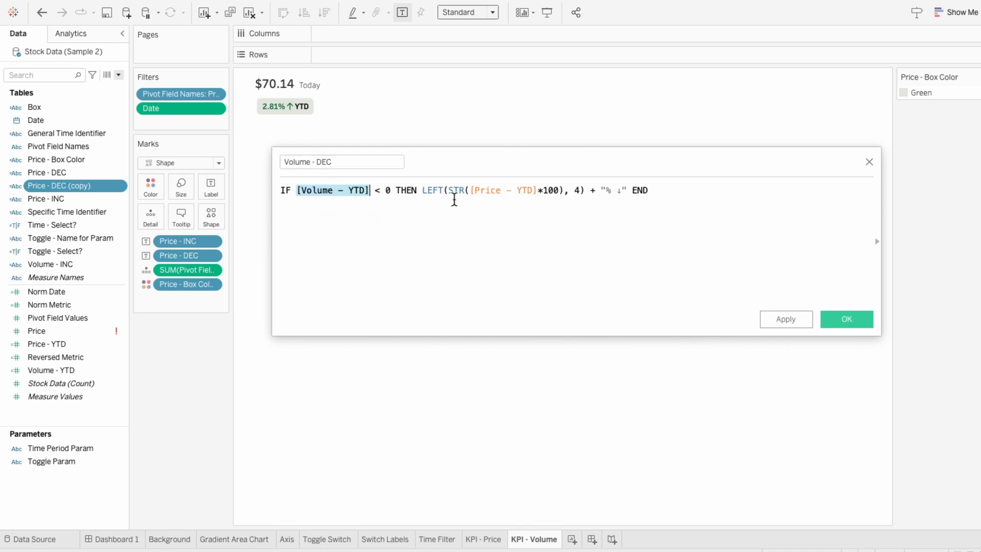
{"action": "double_click", "coordinate": [503, 190]}
{"action": "key", "text": "ctrl+v"}
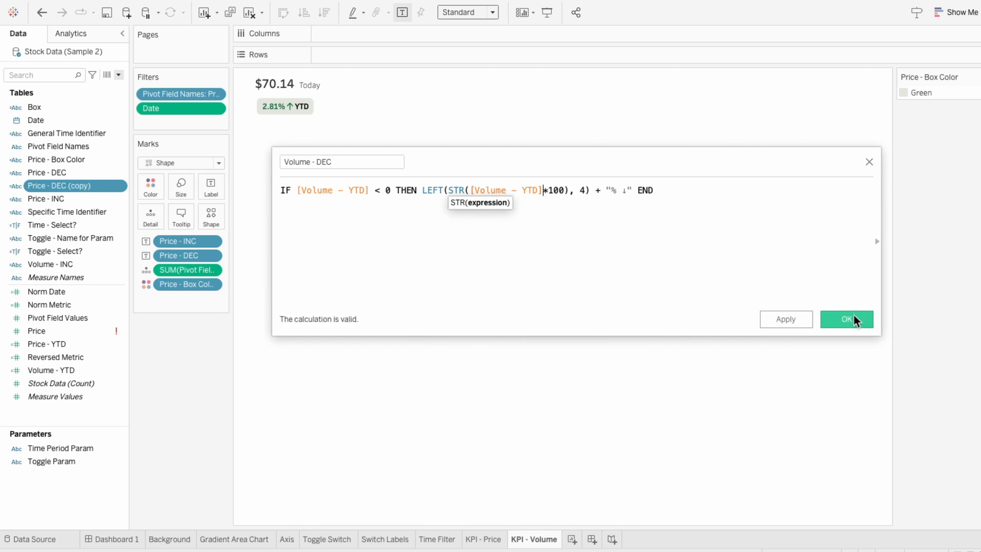
{"action": "left_click", "coordinate": [854, 316]}
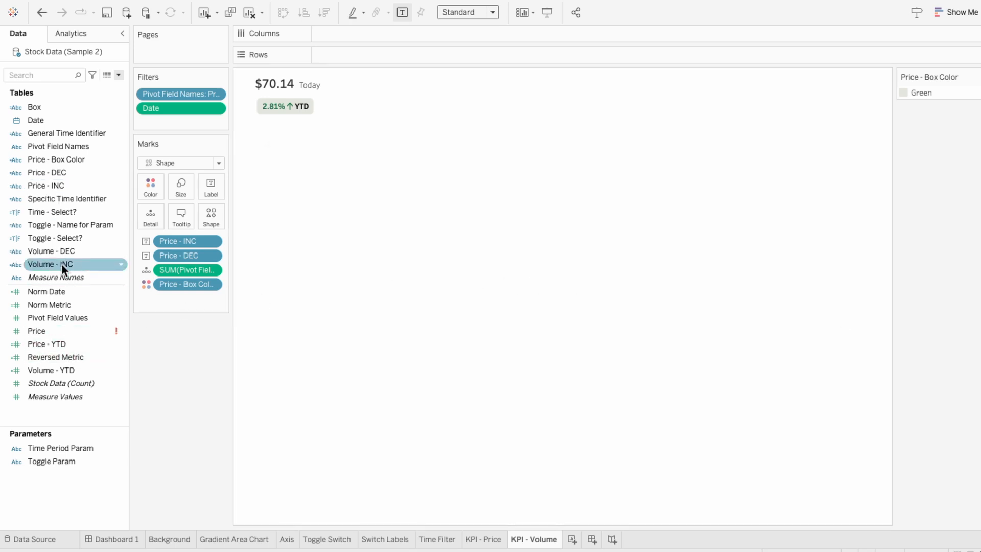
- Swap the Price - INC and Price - DEC text fields on the marks for Volume - INC and Volume - DEC
{"action": "left_click_drag", "start_coordinate": [62, 265], "coordinate": [191, 253]}
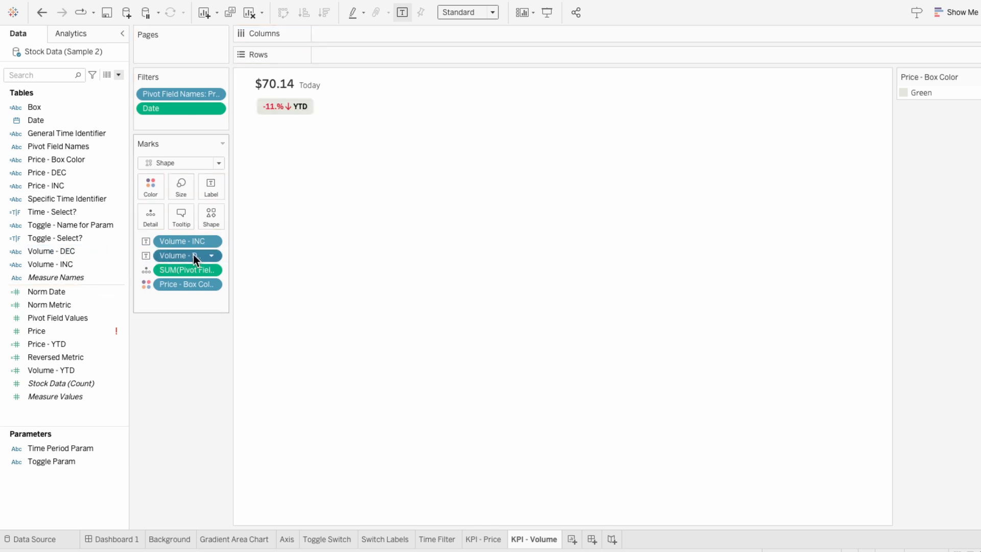
- Wrap the Volume - YTD*100 term of the Volume - DEC formula in ABS() and save it
{"action": "right_click", "coordinate": [89, 252]}
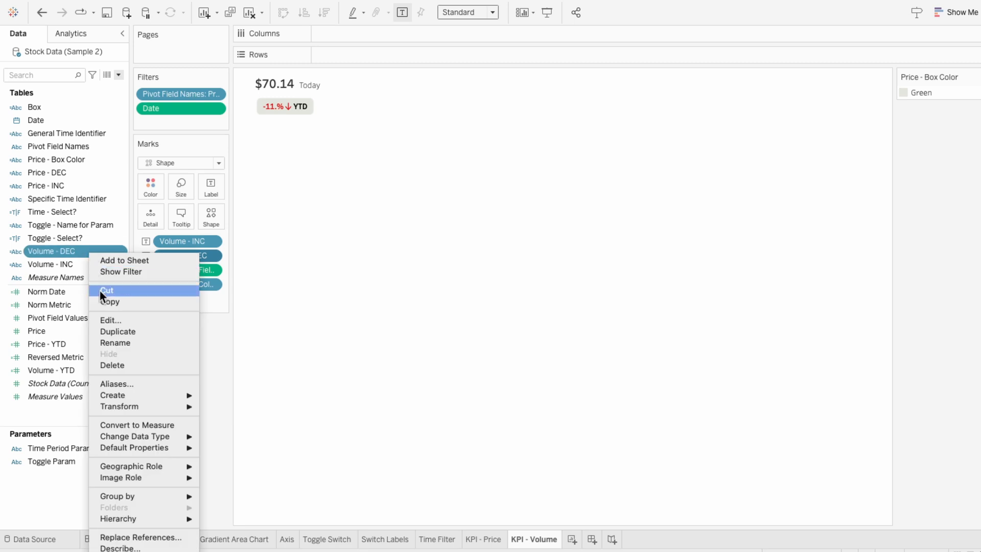
{"action": "left_click", "coordinate": [108, 316]}
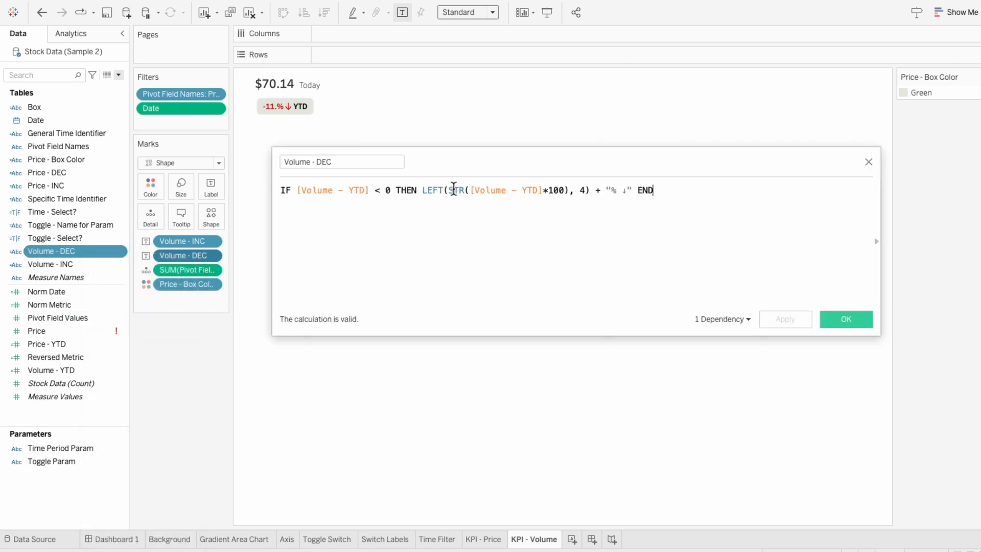
{"action": "left_click", "coordinate": [470, 190]}
{"action": "type", "text": "ABS("}
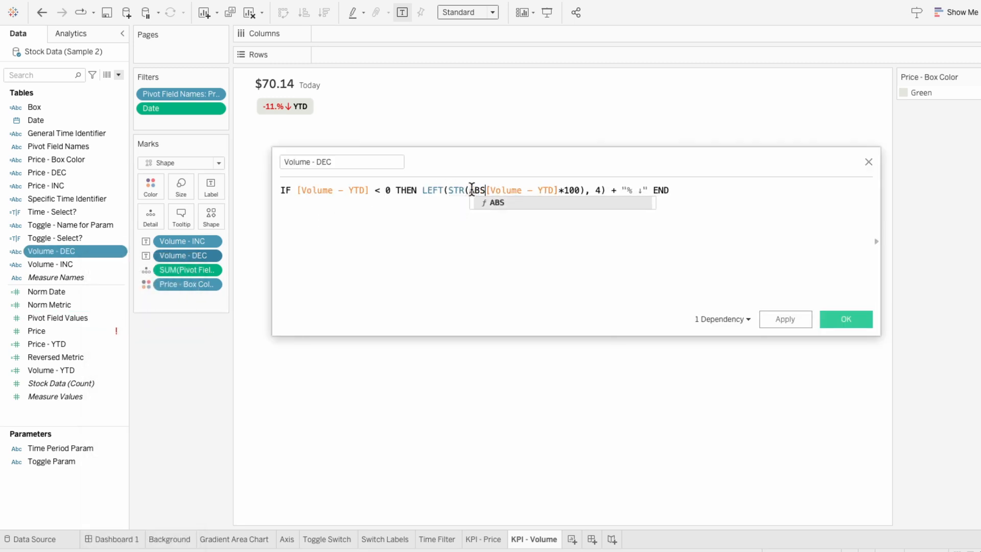
{"action": "key", "text": "Right"}
{"action": "key", "text": "Right"}
{"action": "key", "text": "Right"}
{"action": "key", "text": "Right"}
{"action": "key", "text": "Right"}
{"action": "key", "text": "Right"}
{"action": "key", "text": "Right"}
{"action": "key", "text": "Right"}
{"action": "key", "text": "Right"}
{"action": "key", "text": "Right"}
{"action": "key", "text": "Right"}
{"action": "key", "text": "Right"}
{"action": "key", "text": "Right"}
{"action": "key", "text": "Right"}
{"action": "key", "text": "Right"}
{"action": "key", "text": "Right"}
{"action": "key", "text": "Right"}
{"action": "key", "text": "Right"}
{"action": "key", "text": "Right"}
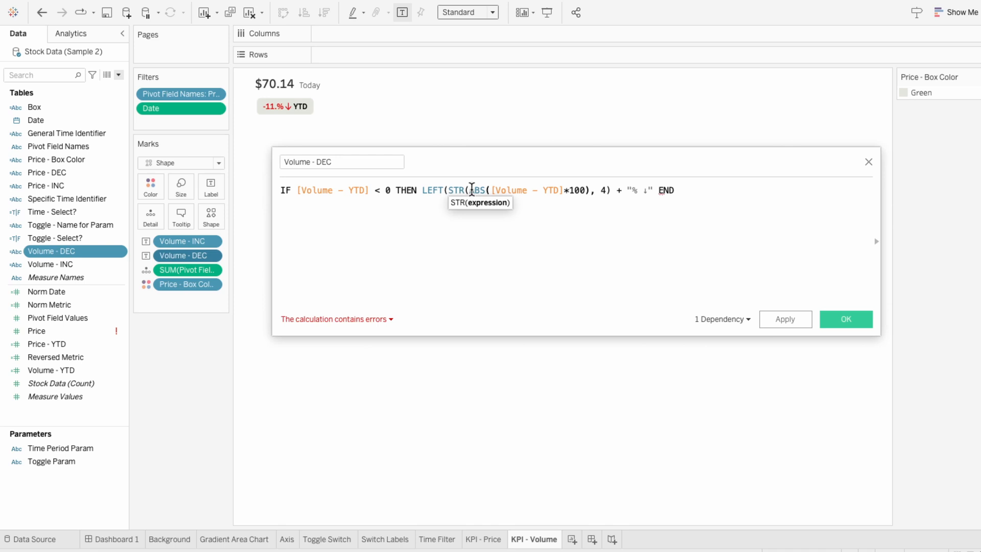
{"action": "type", "text": ")"}
{"action": "left_click", "coordinate": [784, 321]}
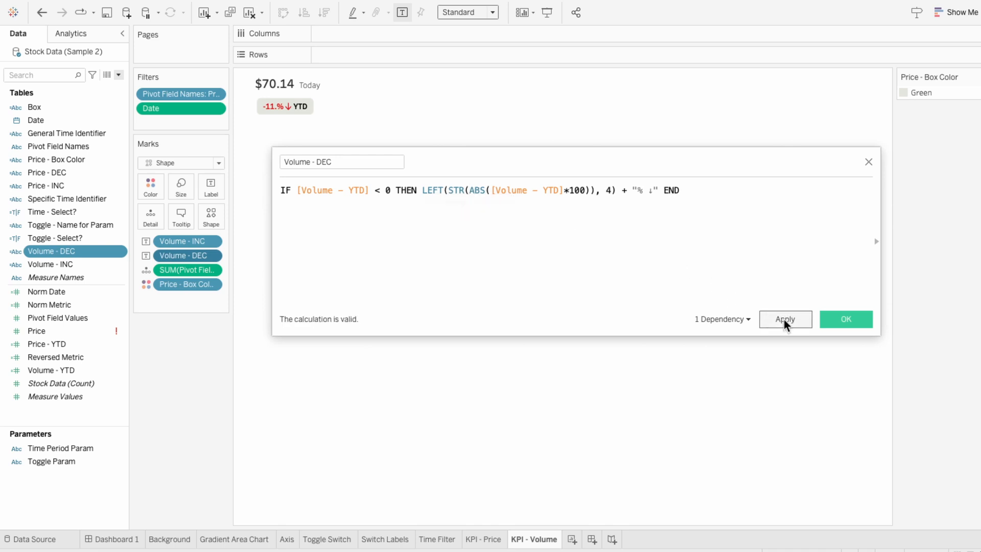
{"action": "left_click", "coordinate": [837, 319]}
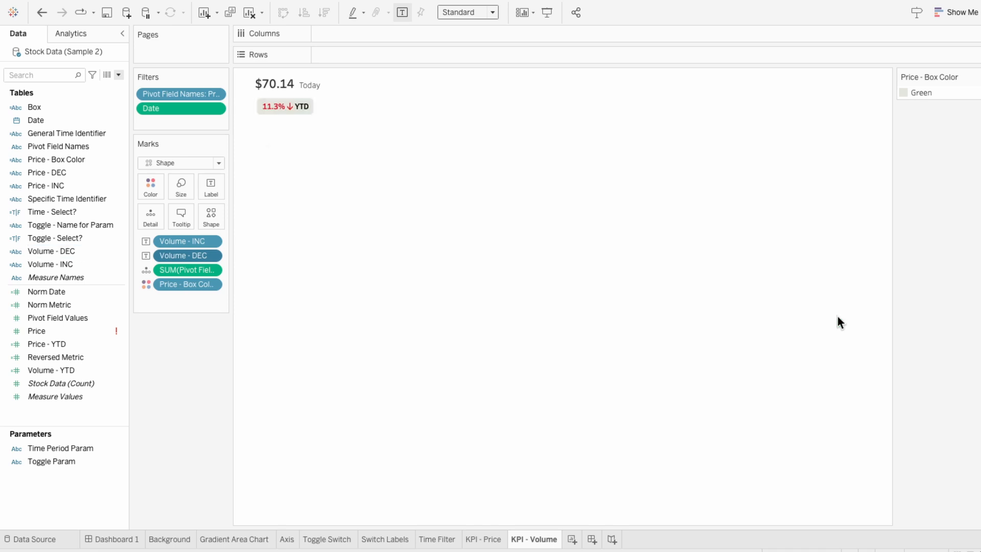
- Wrap the Price - YTD*100 term of the Price - DEC formula in ABS() and save it
{"action": "left_click", "coordinate": [102, 357]}
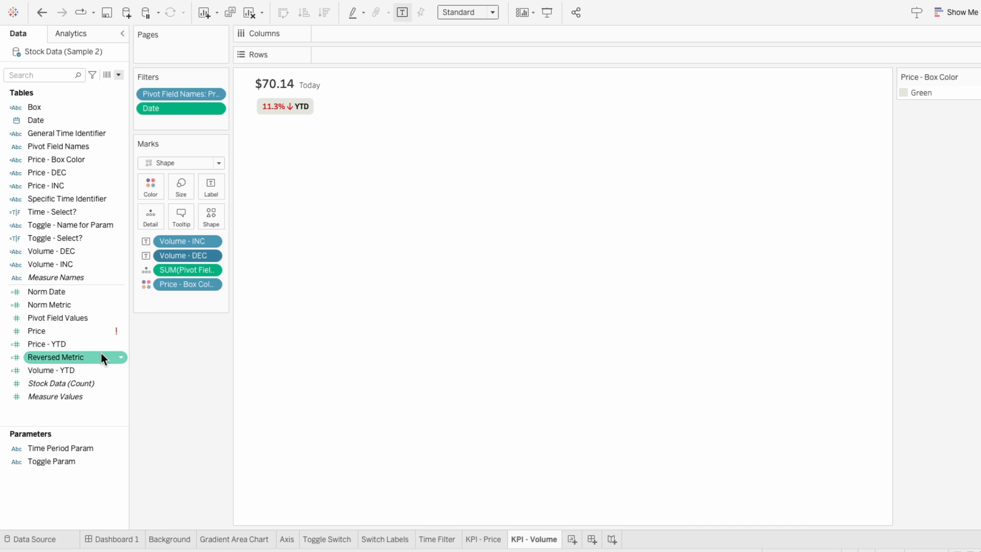
{"action": "right_click", "coordinate": [57, 173]}
{"action": "left_click", "coordinate": [86, 242]}
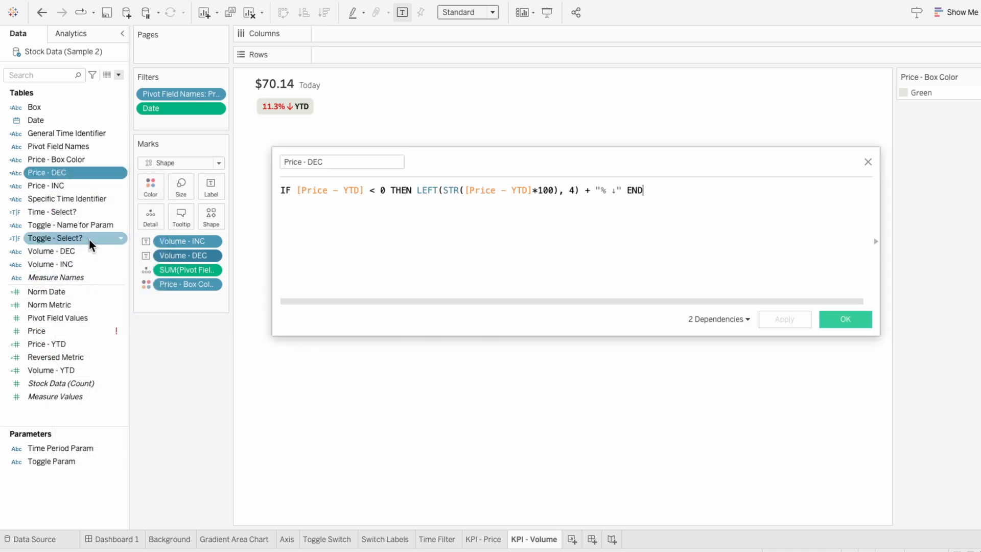
{"action": "left_click", "coordinate": [464, 190]}
{"action": "type", "text": "ABS("}
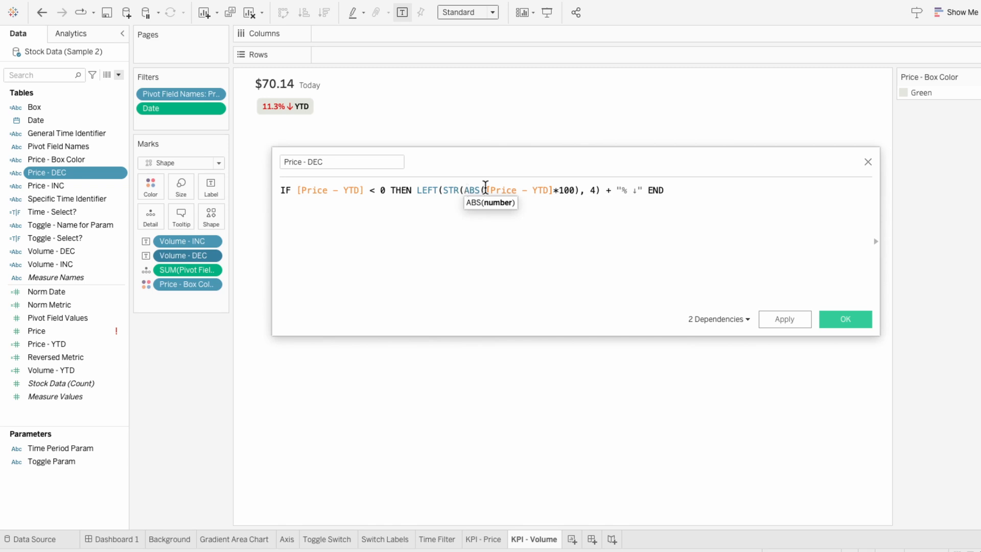
{"action": "left_click", "coordinate": [578, 191]}
{"action": "type", "text": ")"}
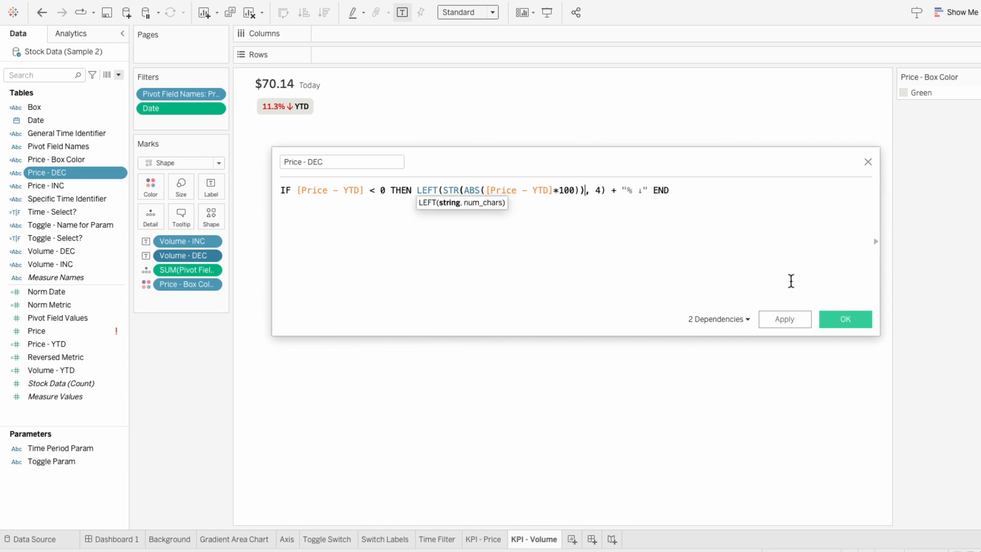
{"action": "left_click", "coordinate": [792, 318]}
{"action": "left_click", "coordinate": [846, 320]}
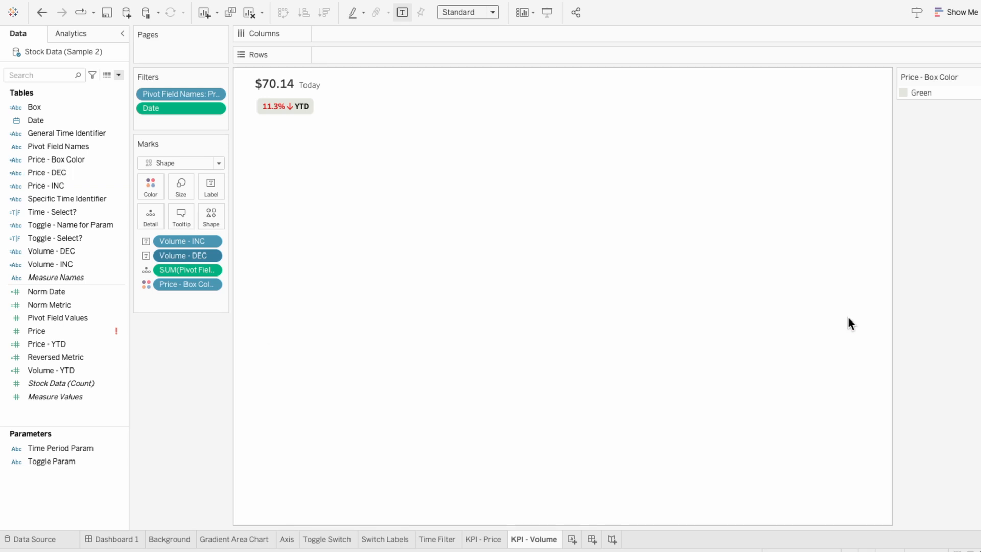
- Duplicate the Price - Box Color calculated field and rename the copy Volume - Box Color
{"action": "right_click", "coordinate": [87, 159]}
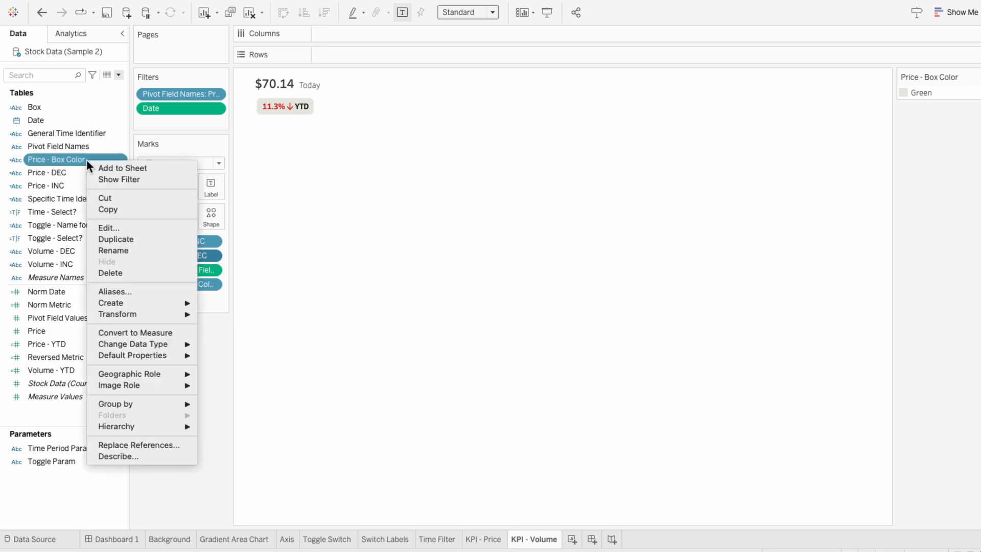
{"action": "left_click", "coordinate": [110, 237]}
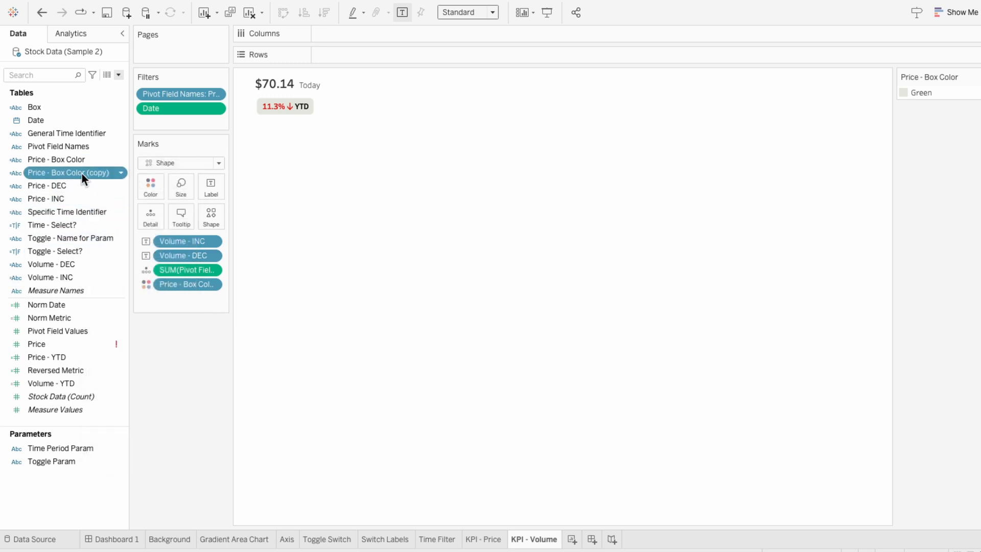
{"action": "right_click", "coordinate": [81, 172]}
{"action": "left_click", "coordinate": [102, 240]}
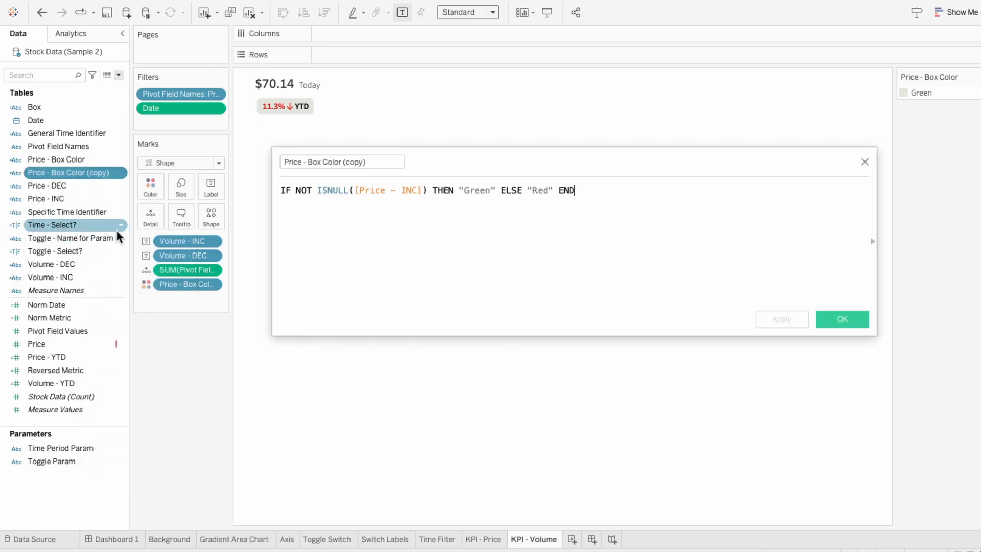
{"action": "type", "text": "Volume"}
{"action": "left_click_drag", "start_coordinate": [350, 161], "coordinate": [394, 160]}
{"action": "key", "text": "BackSpace"}
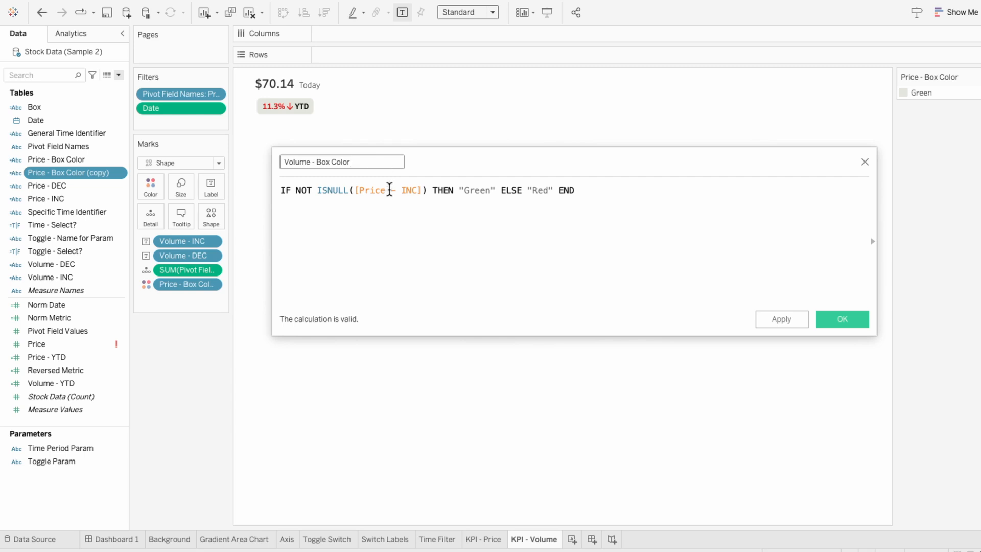
- Replace Price - INC with Volume - INC in the Volume - Box Color formula and save it
{"action": "double_click", "coordinate": [389, 190]}
{"action": "type", "text": "vol"}
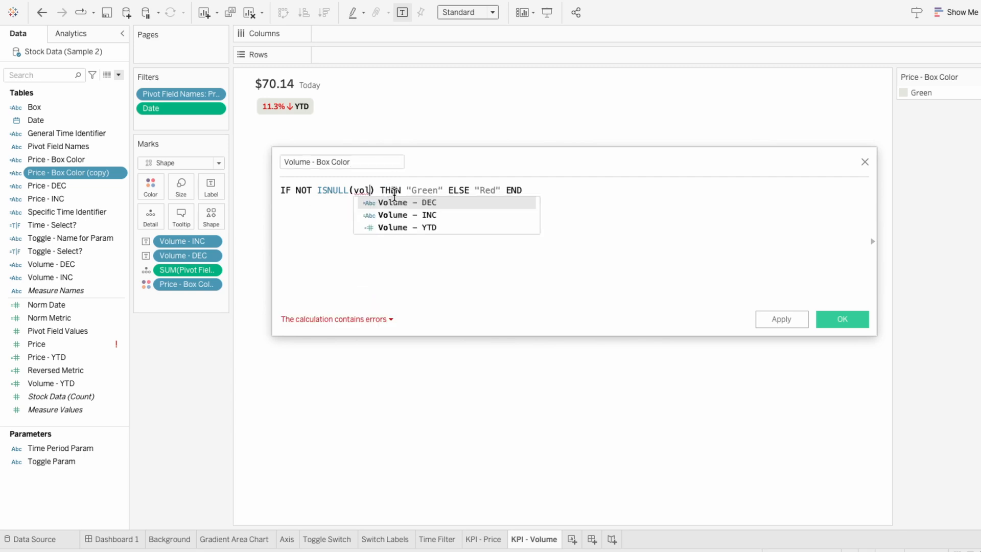
{"action": "left_click", "coordinate": [405, 214]}
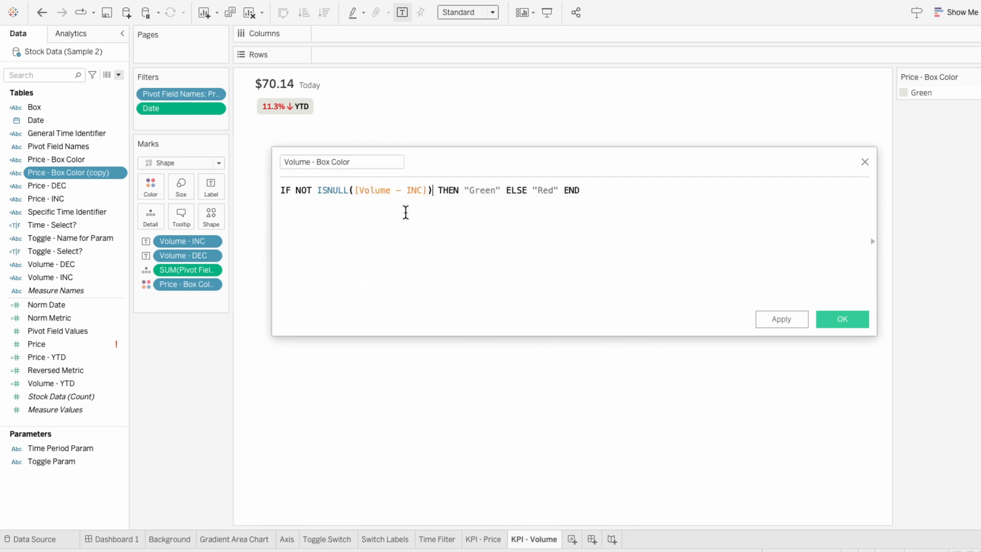
{"action": "left_click", "coordinate": [838, 323]}
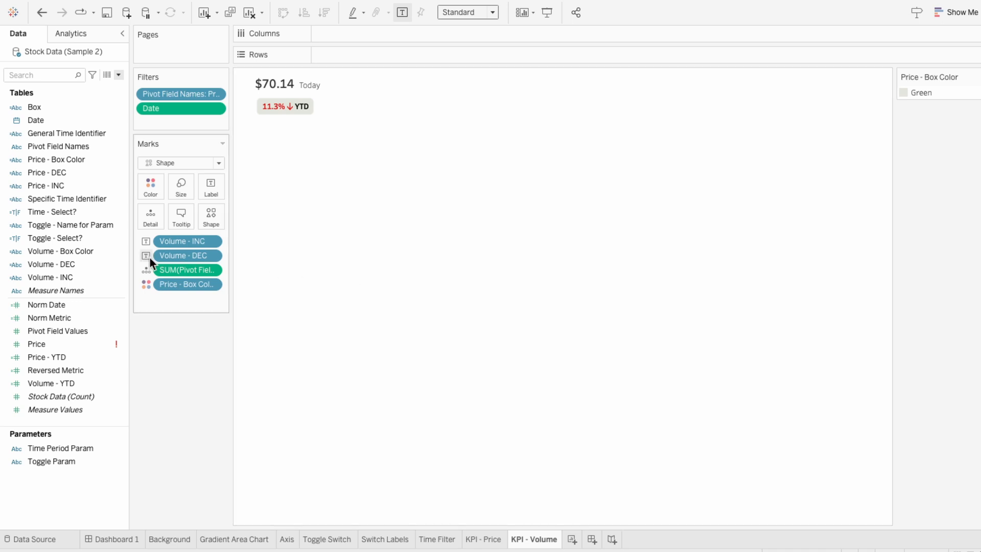
- Put Volume - Box Color on the mark colour and set Red to light pink from the Other palette
{"action": "left_click_drag", "start_coordinate": [90, 251], "coordinate": [195, 286]}
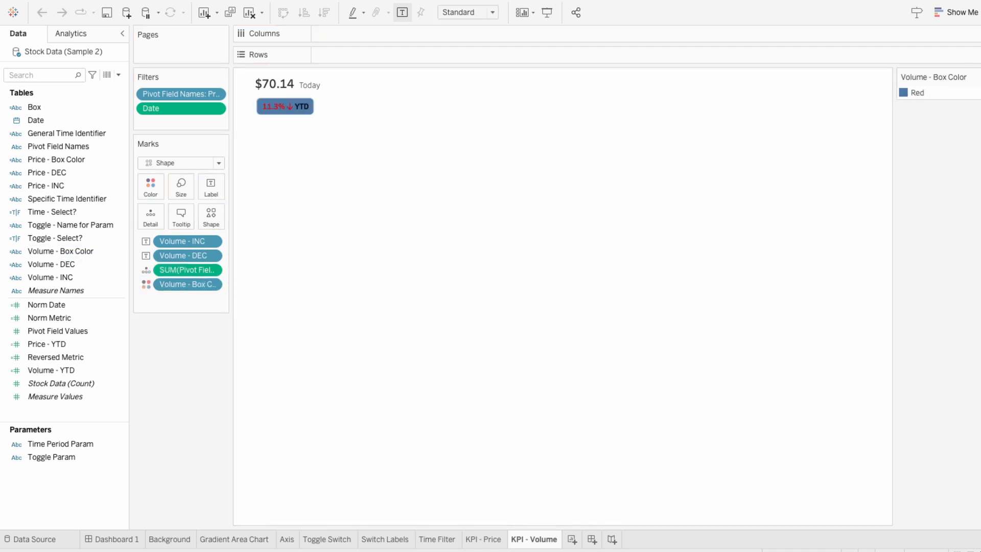
{"action": "left_click", "coordinate": [975, 76]}
{"action": "left_click", "coordinate": [893, 89]}
{"action": "left_click", "coordinate": [514, 180]}
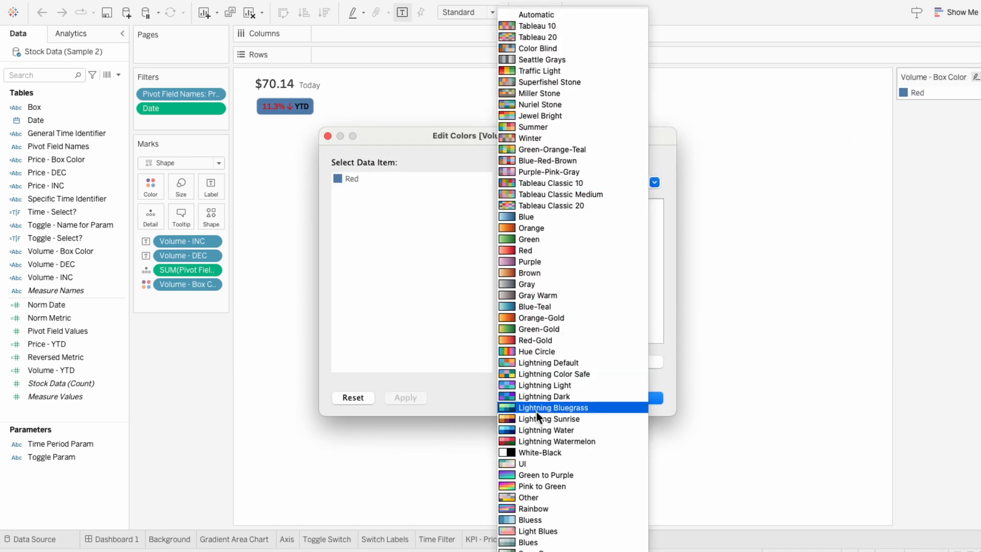
{"action": "left_click", "coordinate": [547, 495]}
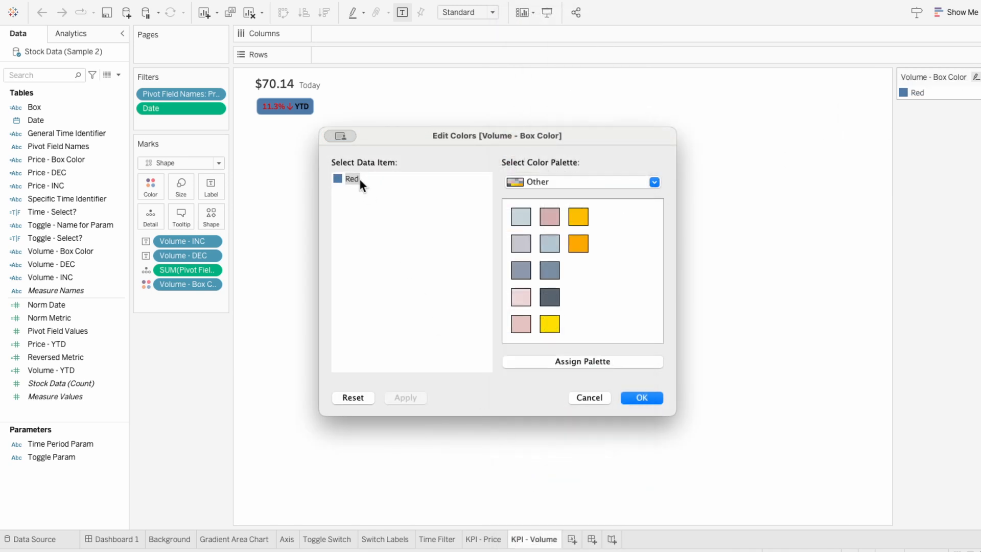
{"action": "left_click", "coordinate": [526, 302]}
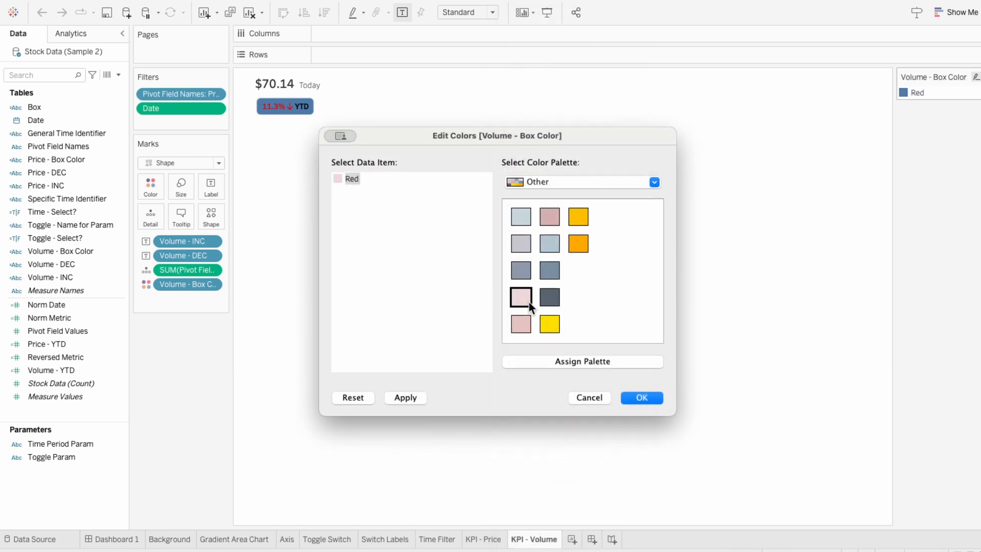
{"action": "left_click", "coordinate": [641, 397]}
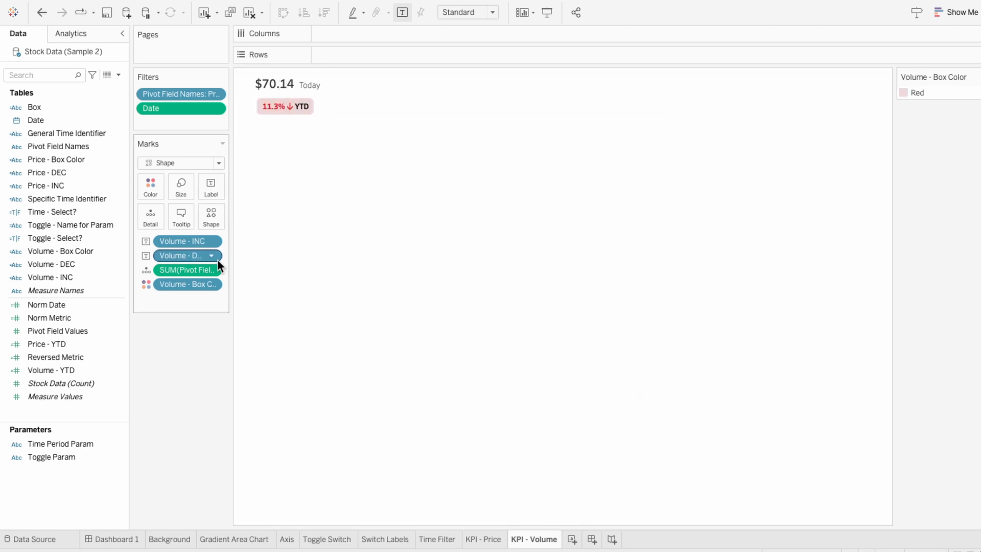
- Change the Pivot Field Names filter to keep only Volume instead of Price
{"action": "right_click", "coordinate": [186, 93]}
{"action": "left_click", "coordinate": [198, 97]}
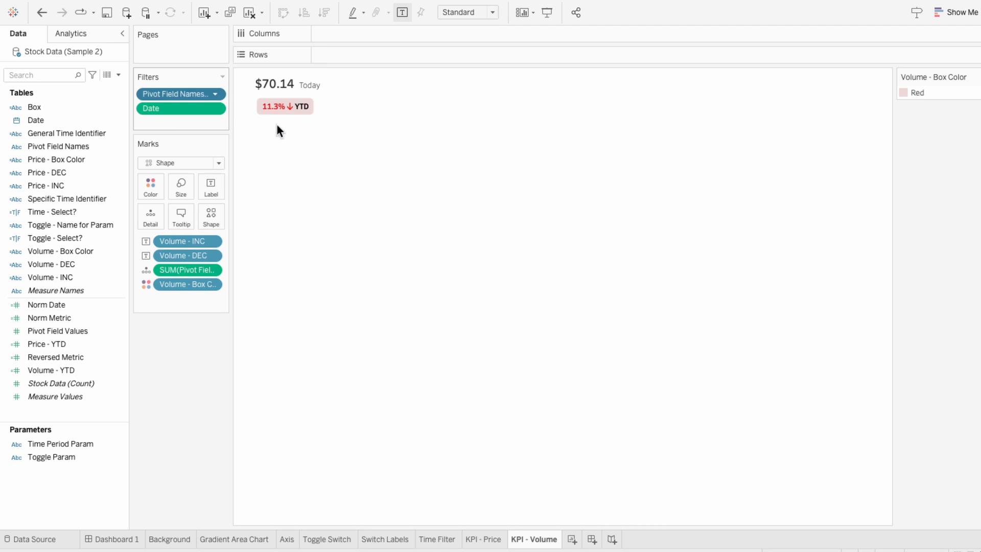
{"action": "left_click", "coordinate": [384, 171]}
{"action": "left_click", "coordinate": [384, 182]}
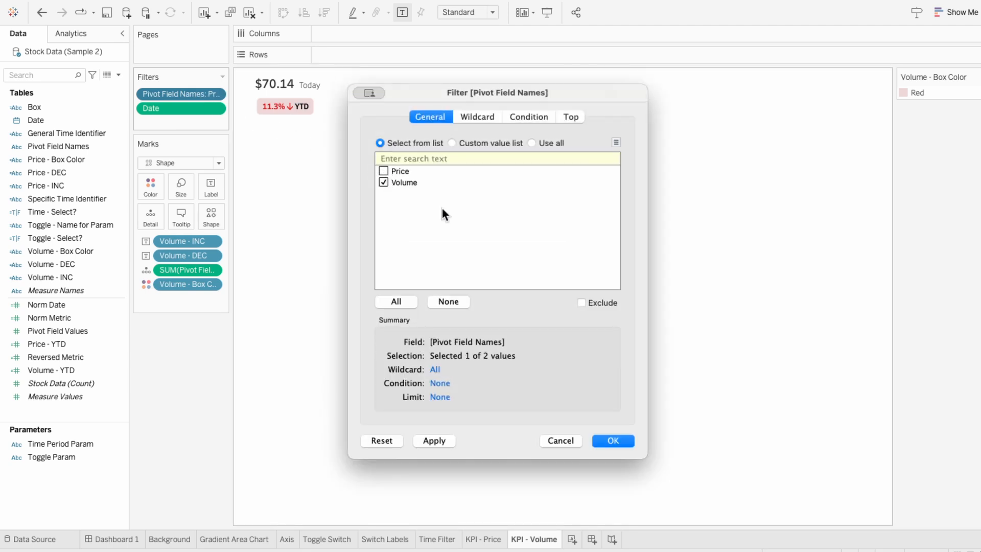
{"action": "left_click", "coordinate": [621, 438]}
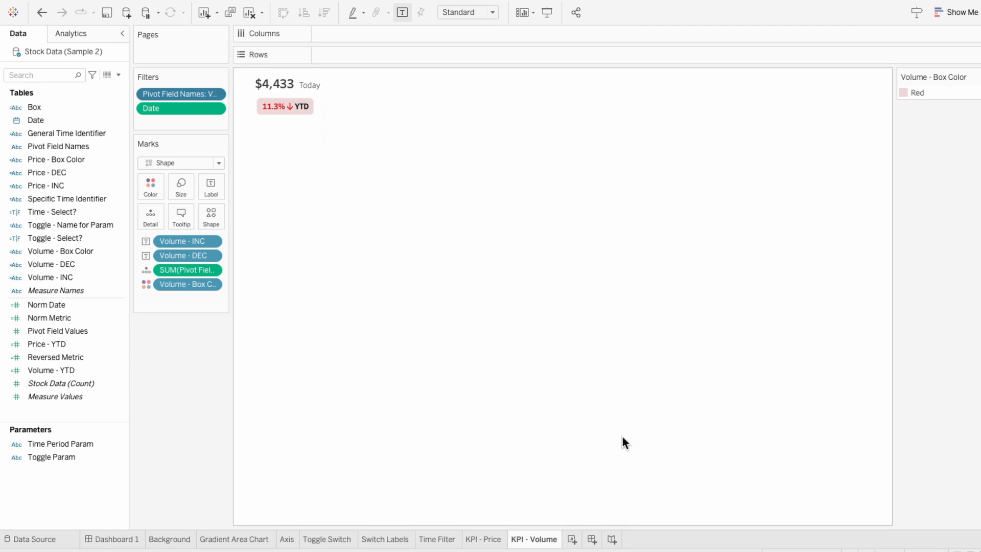
- Edit the sheet title to drop the dollar sign and read "Trades Today" after the value
{"action": "right_click", "coordinate": [289, 80]}
{"action": "left_click", "coordinate": [296, 83]}
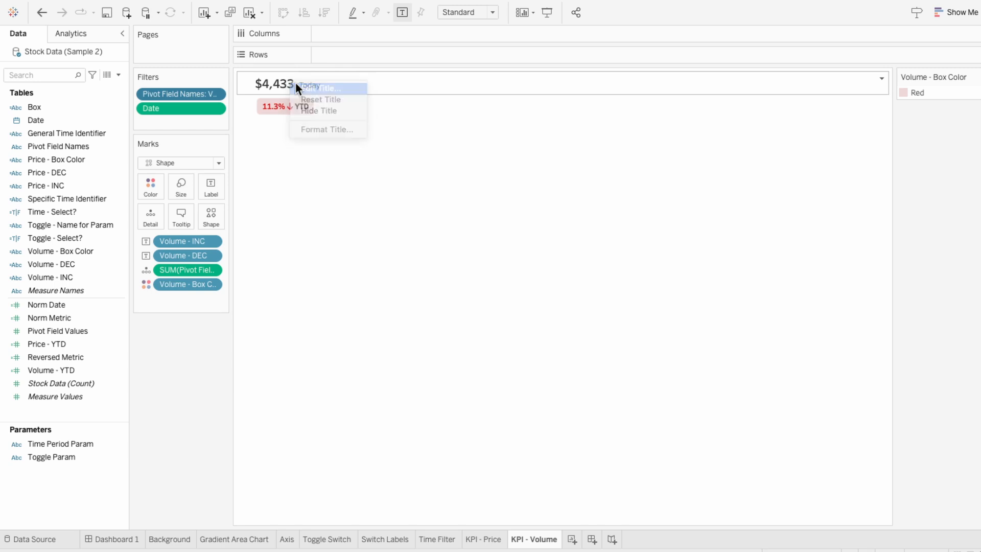
{"action": "left_click_drag", "start_coordinate": [313, 171], "coordinate": [305, 171]}
{"action": "key", "text": "BackSpace"}
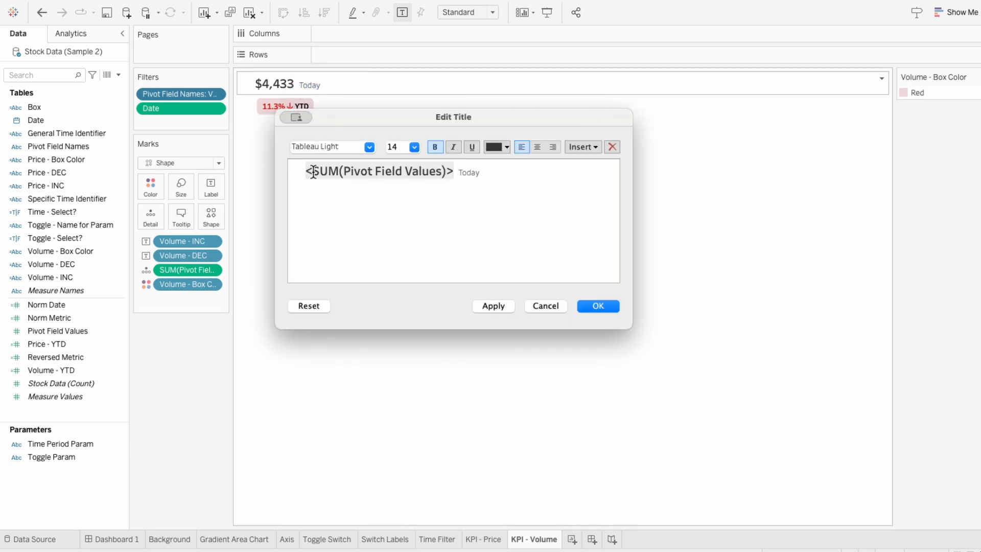
{"action": "left_click", "coordinate": [458, 173]}
{"action": "type", "text": "Trades"}
{"action": "left_click", "coordinate": [591, 305]}
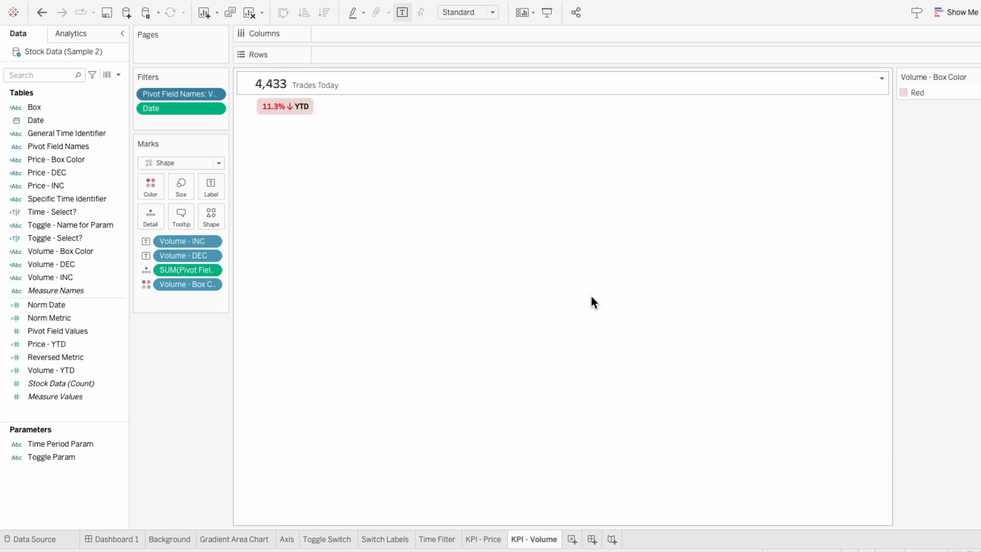
- Add the KPI - Volume sheet as a floating object on the dashboard and shrink it into the second KPI card
{"action": "left_click", "coordinate": [136, 540]}
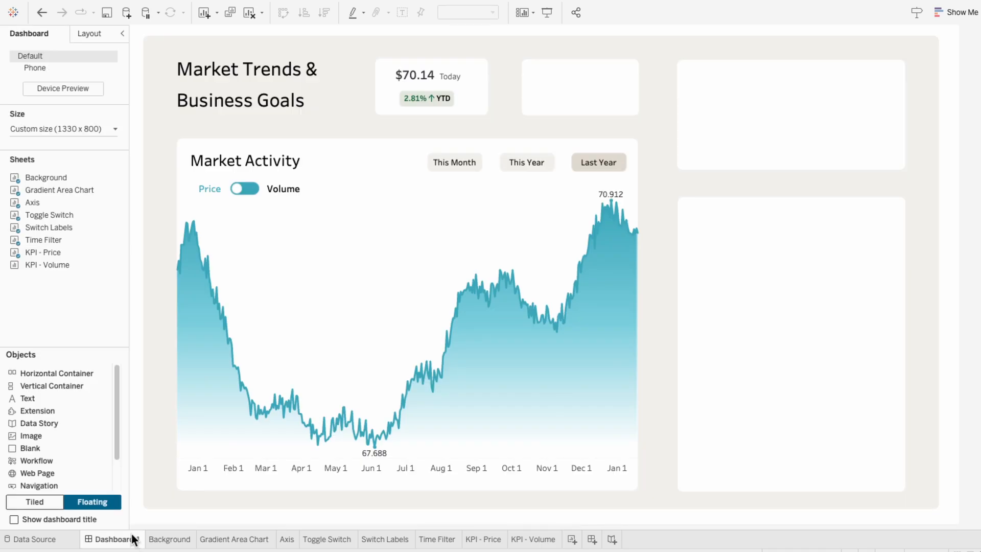
{"action": "left_click_drag", "start_coordinate": [48, 265], "coordinate": [525, 54]}
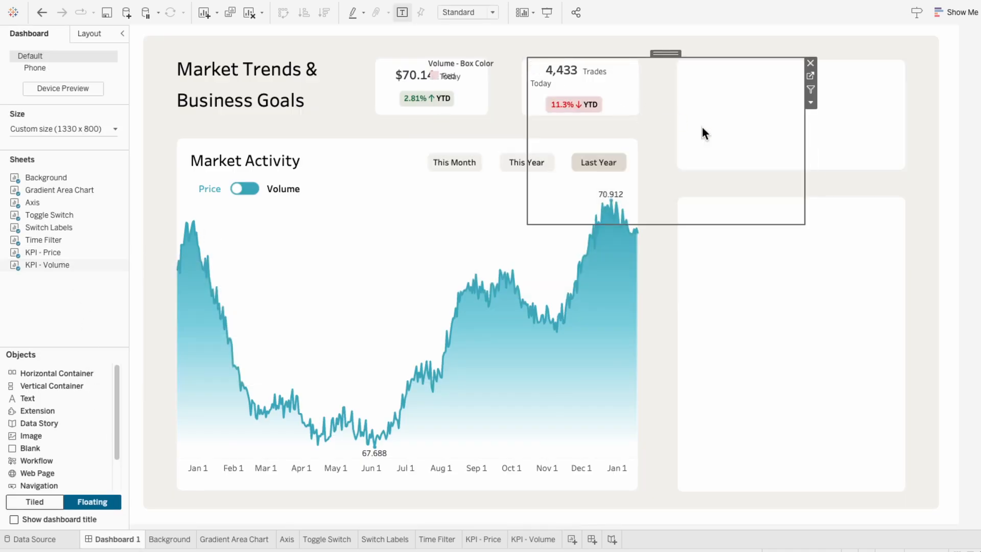
{"action": "left_click_drag", "start_coordinate": [805, 224], "coordinate": [630, 117]}
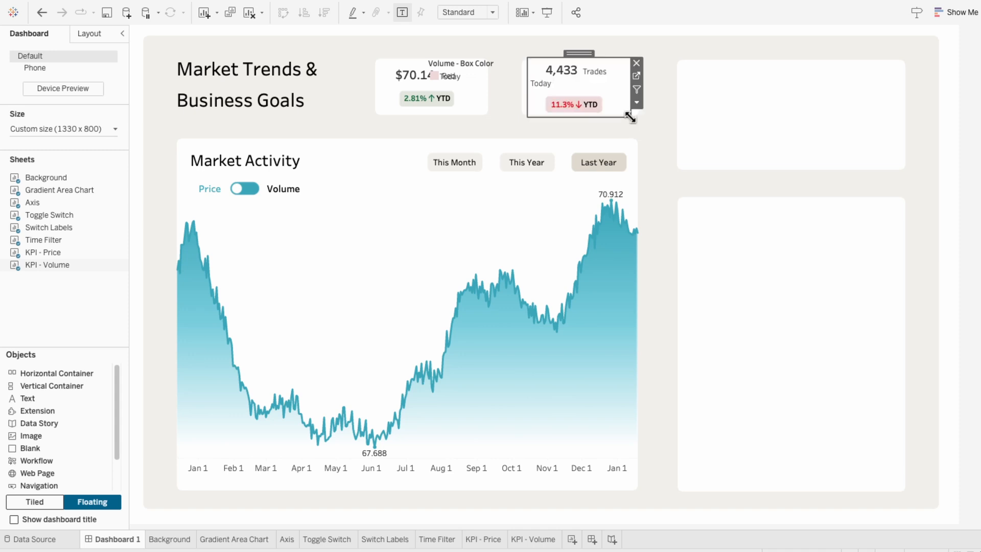
- Set the KPI - Volume view to Entire View and resize its width and height to fit inside the card
{"action": "left_click", "coordinate": [479, 12]}
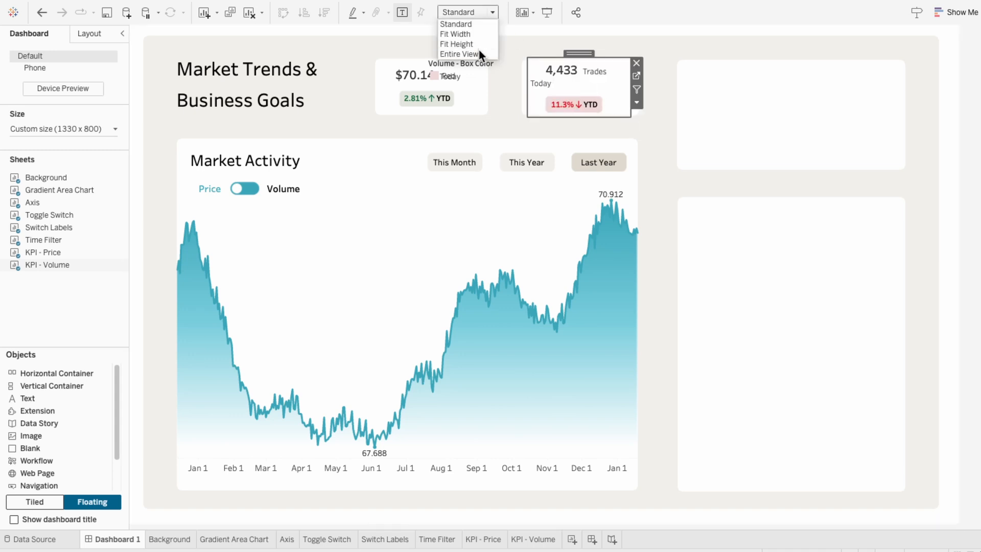
{"action": "left_click", "coordinate": [479, 51]}
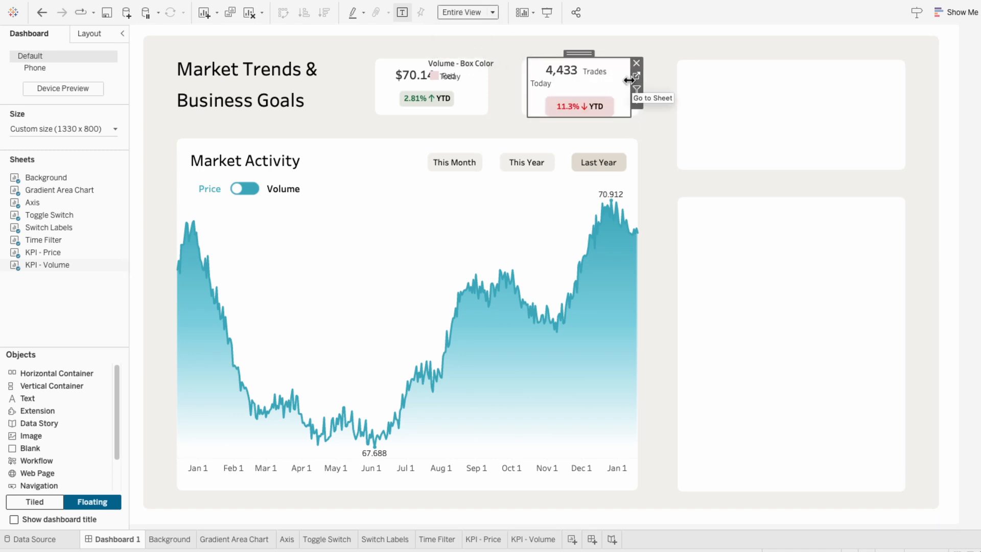
{"action": "left_click_drag", "start_coordinate": [632, 81], "coordinate": [632, 81]}
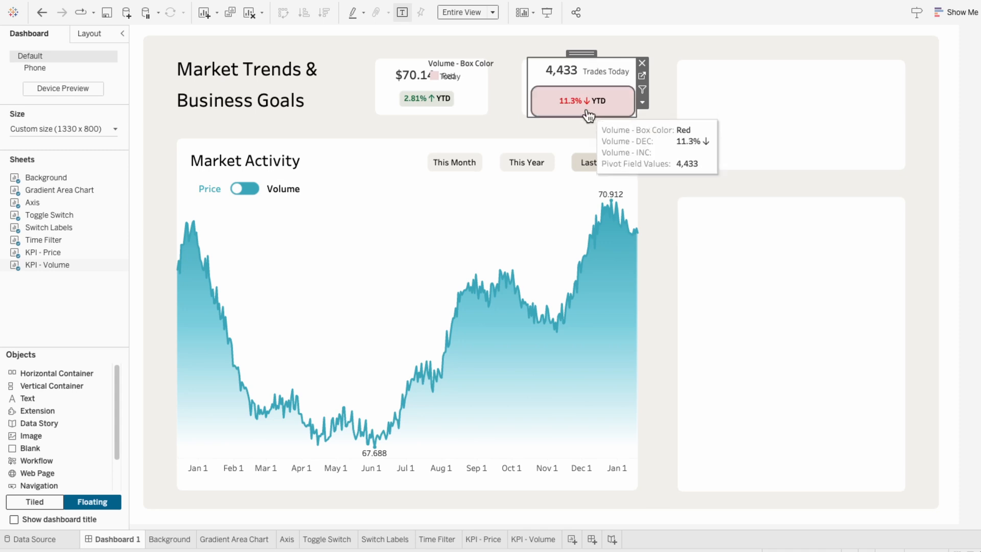
{"action": "left_click_drag", "start_coordinate": [591, 117], "coordinate": [591, 103]}
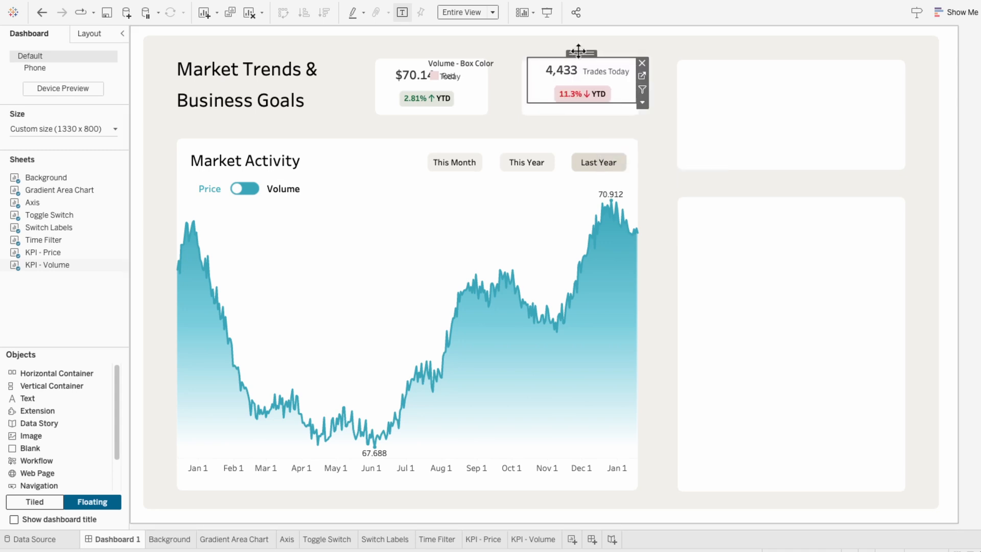
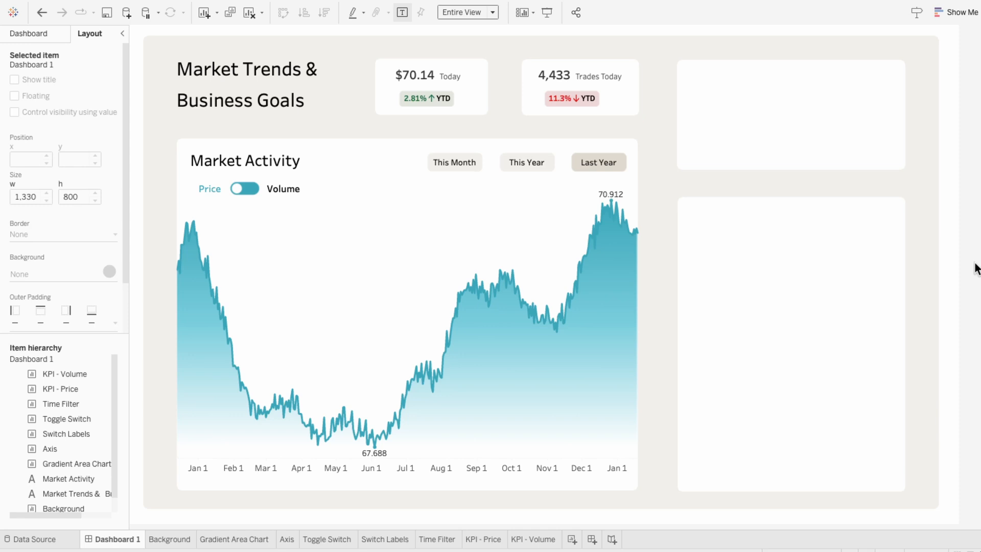
- Add a new worksheet and name it "Donut Chart"
{"action": "left_click", "coordinate": [571, 539]}
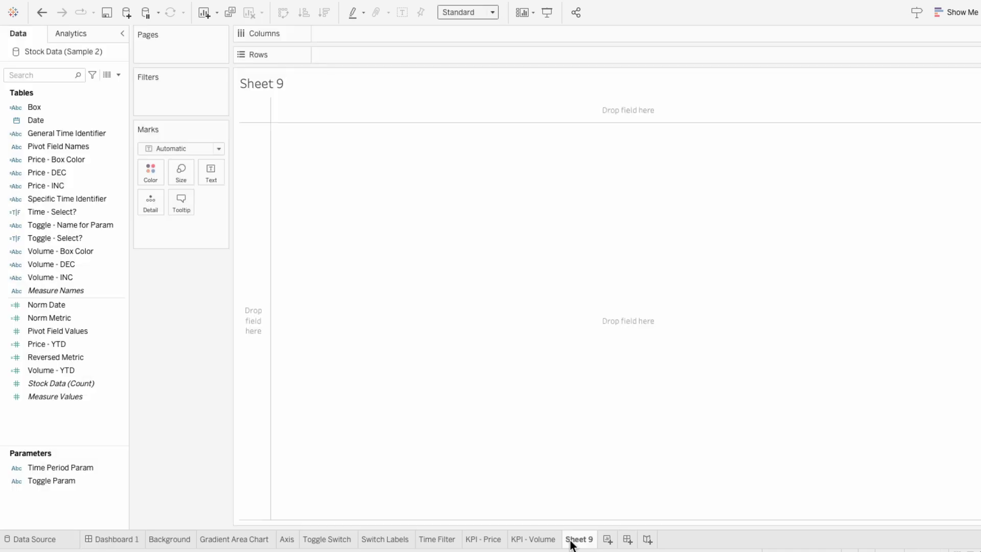
{"action": "double_click", "coordinate": [571, 541]}
{"action": "type", "text": "Donut Chart"}
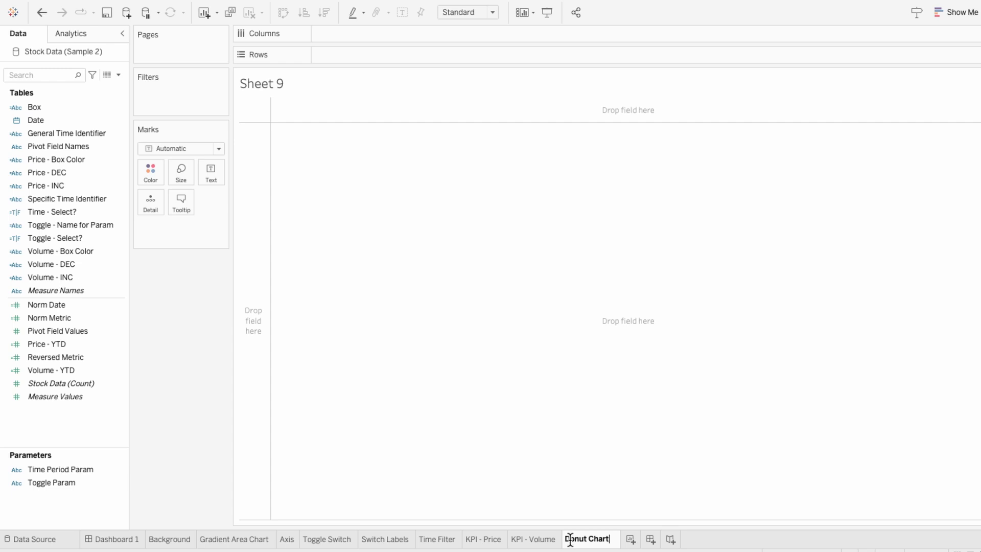
{"action": "key", "text": "Return"}
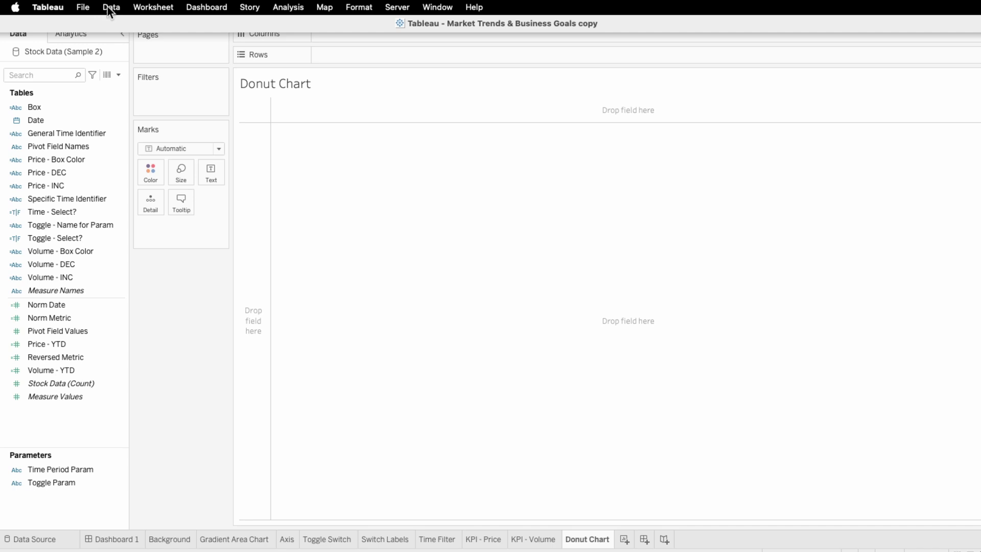
- Connect the Sample 2.xlsx Excel workbook as a new data source using its Business Initiatives table, returning to the Donut Chart sheet
{"action": "left_click", "coordinate": [109, 7]}
{"action": "left_click", "coordinate": [109, 21]}
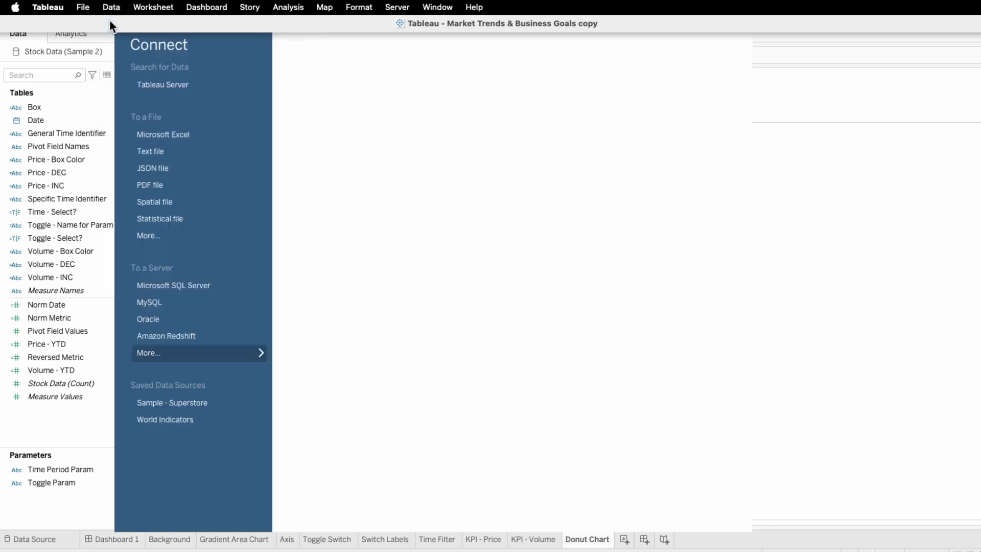
{"action": "left_click", "coordinate": [157, 134]}
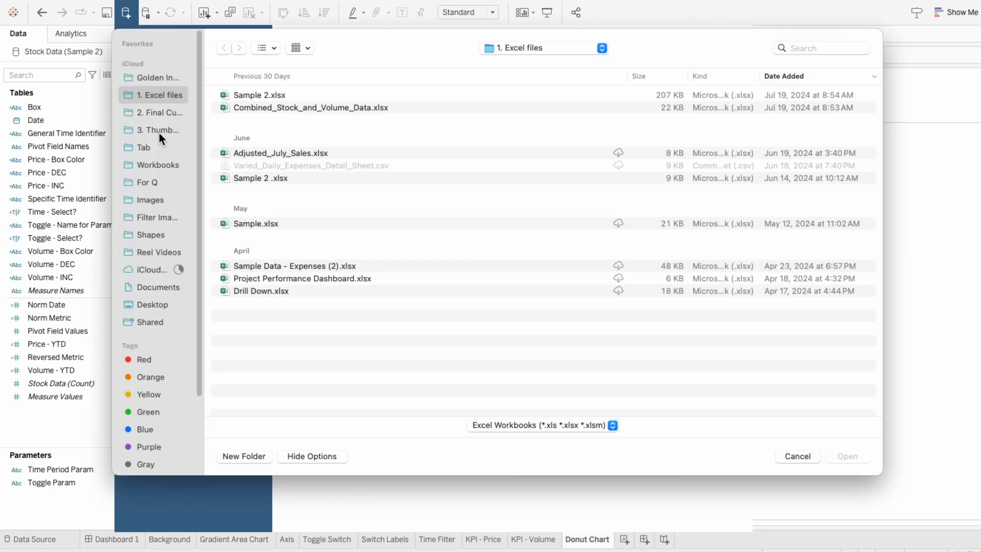
{"action": "double_click", "coordinate": [249, 99]}
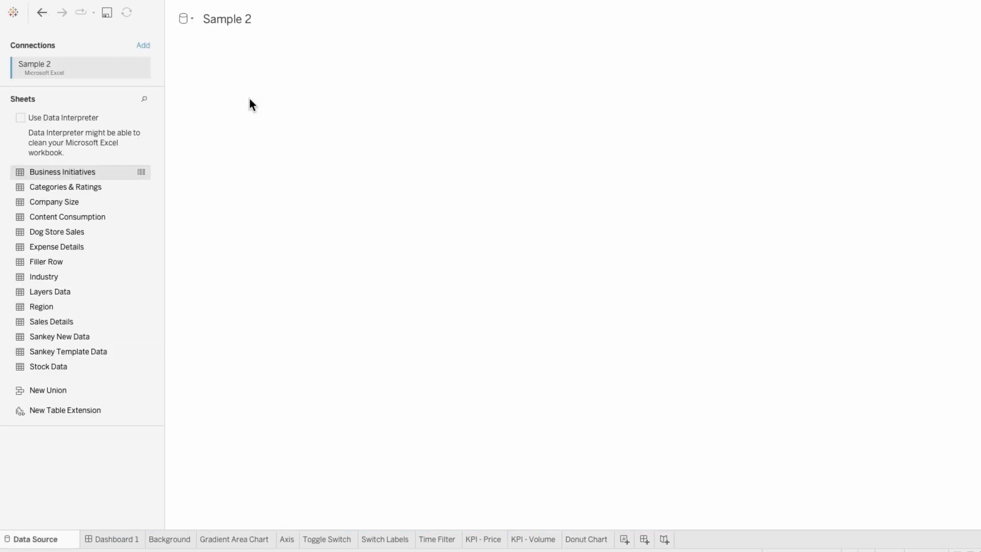
{"action": "left_click_drag", "start_coordinate": [107, 167], "coordinate": [250, 159]}
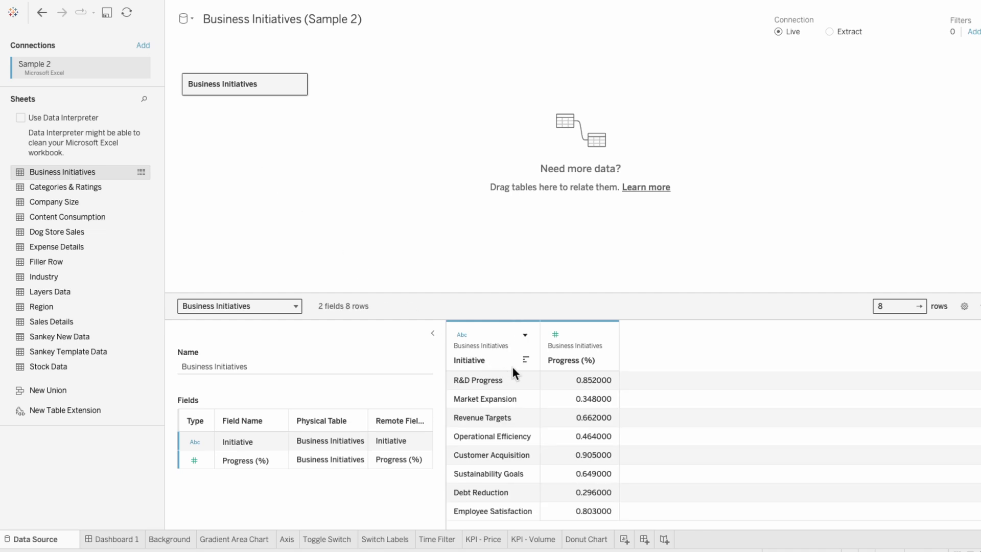
{"action": "left_click", "coordinate": [593, 541]}
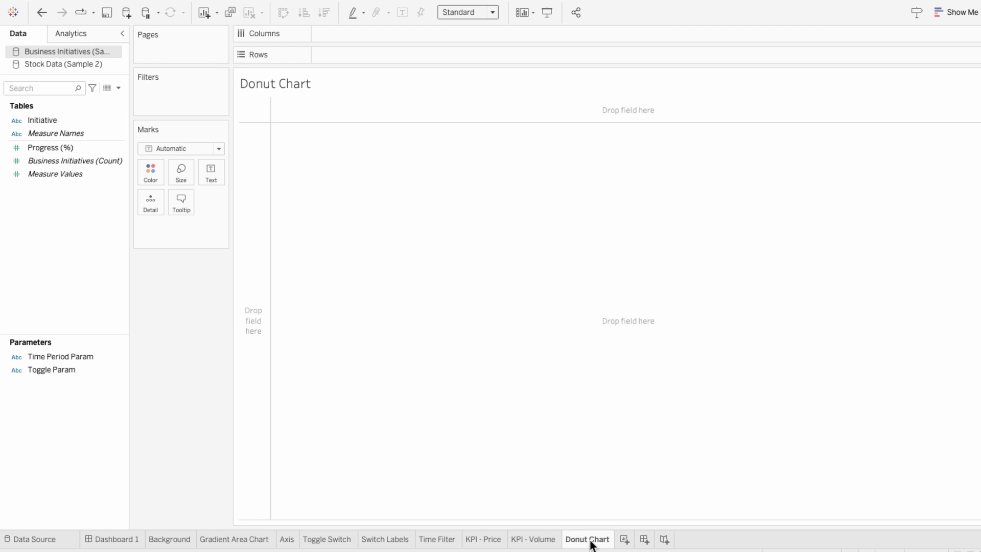
- Create a float parameter named "Filler" with a current value of 0.3 and show its parameter control
{"action": "left_click", "coordinate": [118, 88]}
{"action": "left_click", "coordinate": [113, 106]}
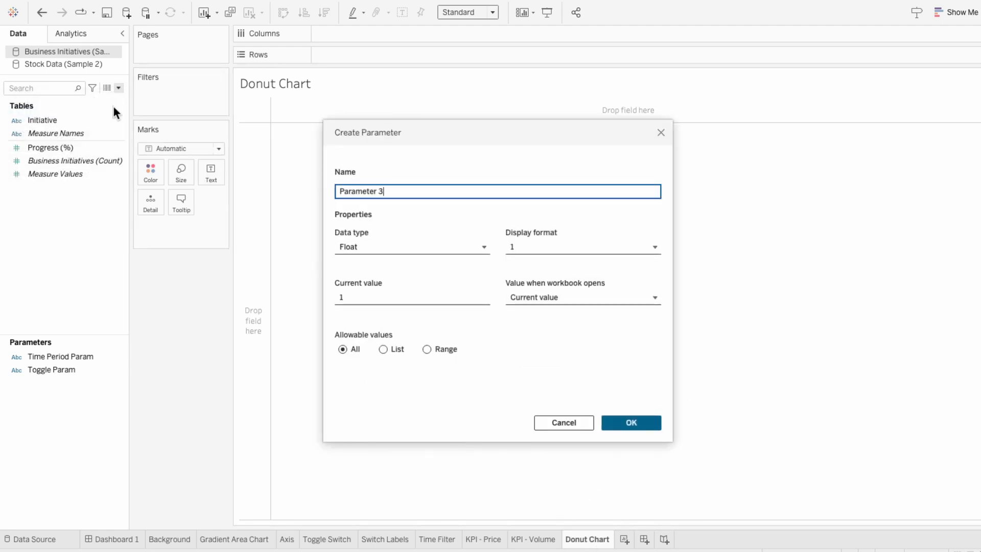
{"action": "left_click_drag", "start_coordinate": [431, 188], "coordinate": [311, 189]}
{"action": "type", "text": "Filler"}
{"action": "left_click", "coordinate": [365, 296]}
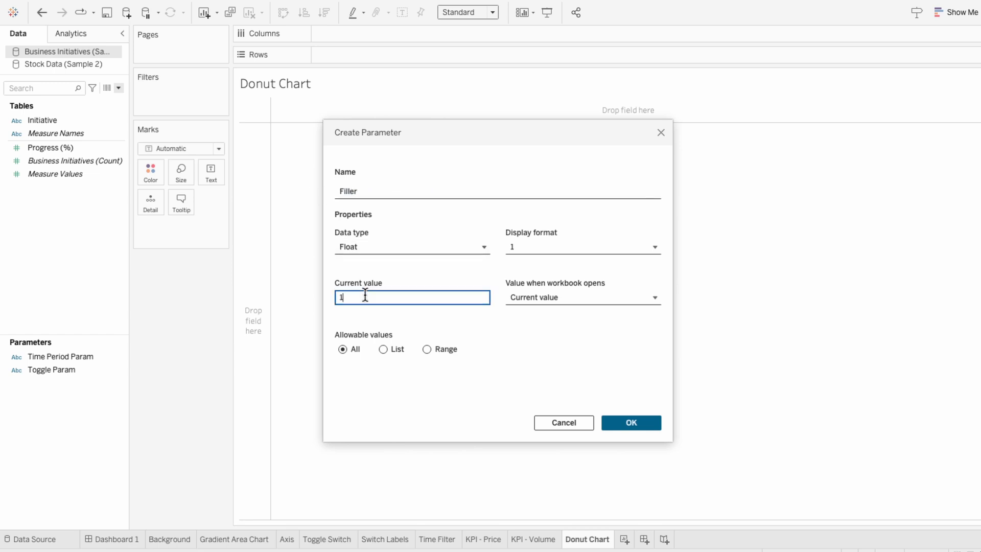
{"action": "type", "text": "0.3"}
{"action": "left_click", "coordinate": [634, 416]}
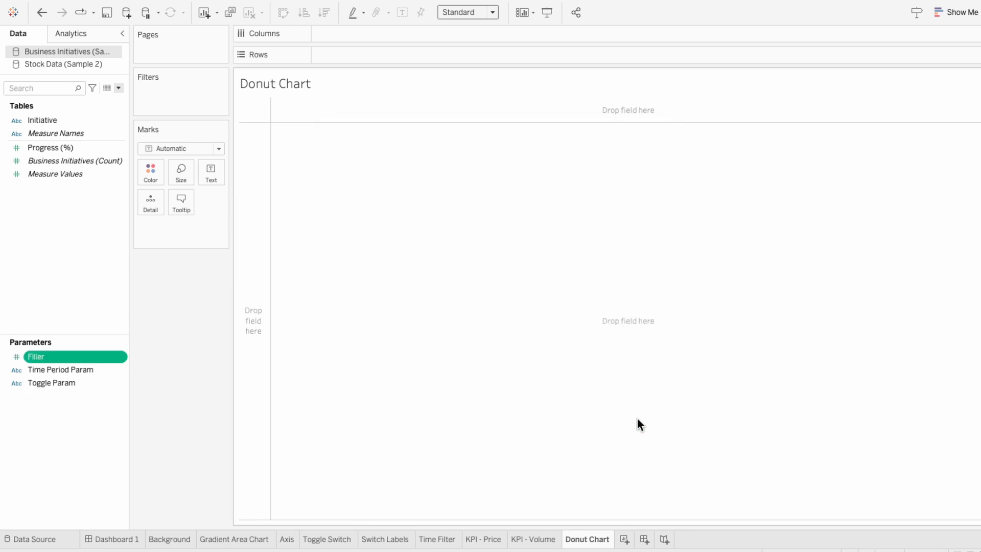
{"action": "right_click", "coordinate": [106, 357]}
{"action": "left_click", "coordinate": [148, 169]}
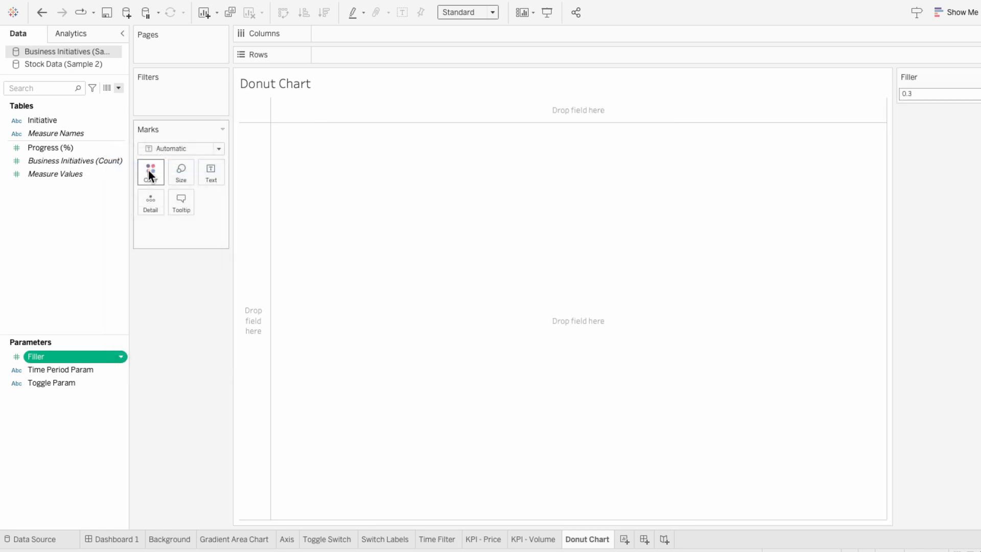
- Create a calculated field "First Segment": IF AVG([Progress (%)]) > 0.5 THEN 0.5 * (1-[Filler]) ELSE AVG([Progress (%)]) * (1-[Filler]) END
{"action": "left_click", "coordinate": [120, 88]}
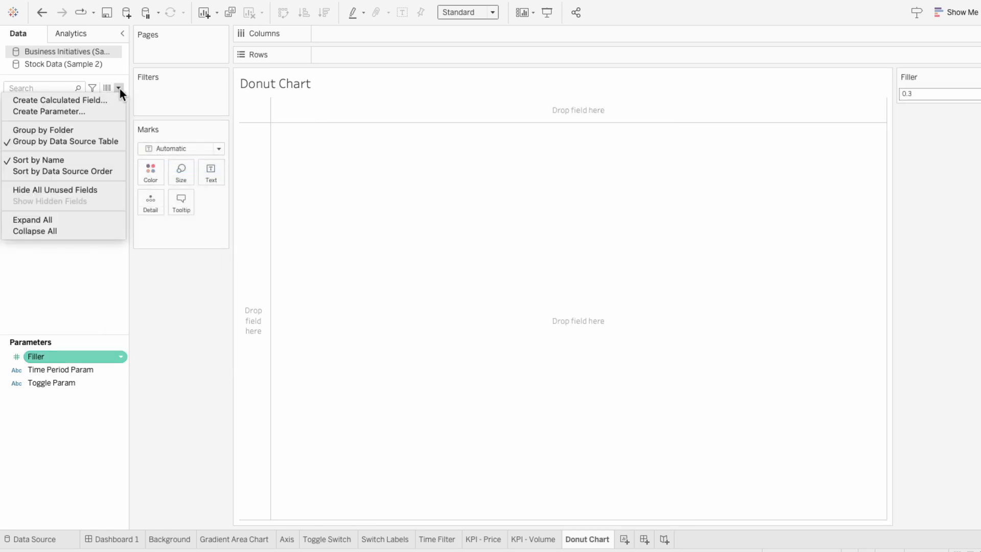
{"action": "left_click", "coordinate": [116, 96]}
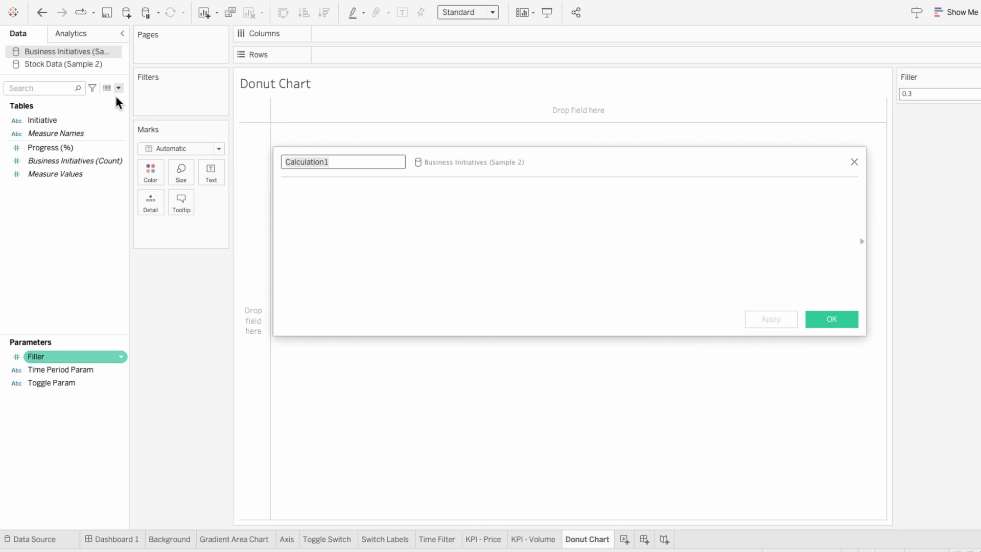
{"action": "type", "text": "First Segm"}
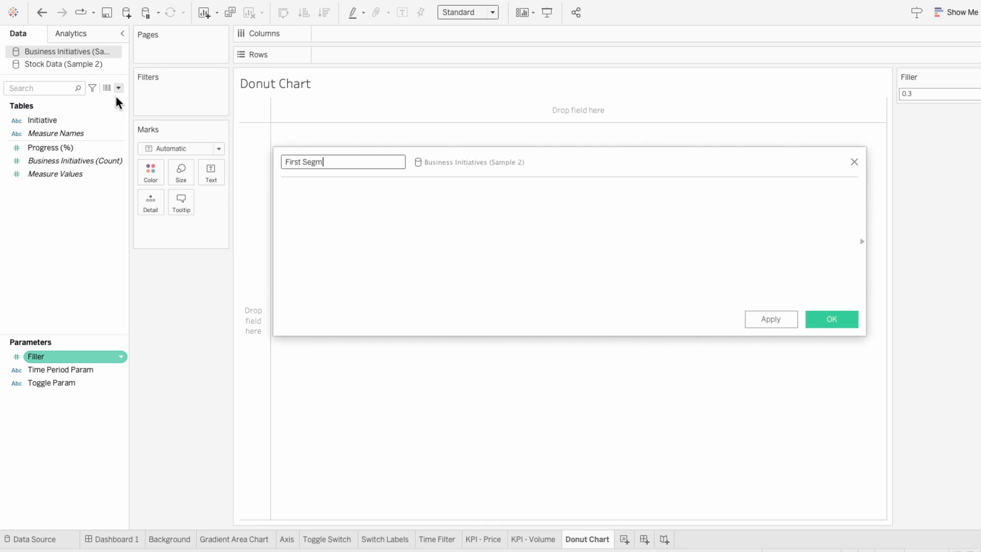
{"action": "type", "text": "ent"}
{"action": "key", "text": "Tab"}
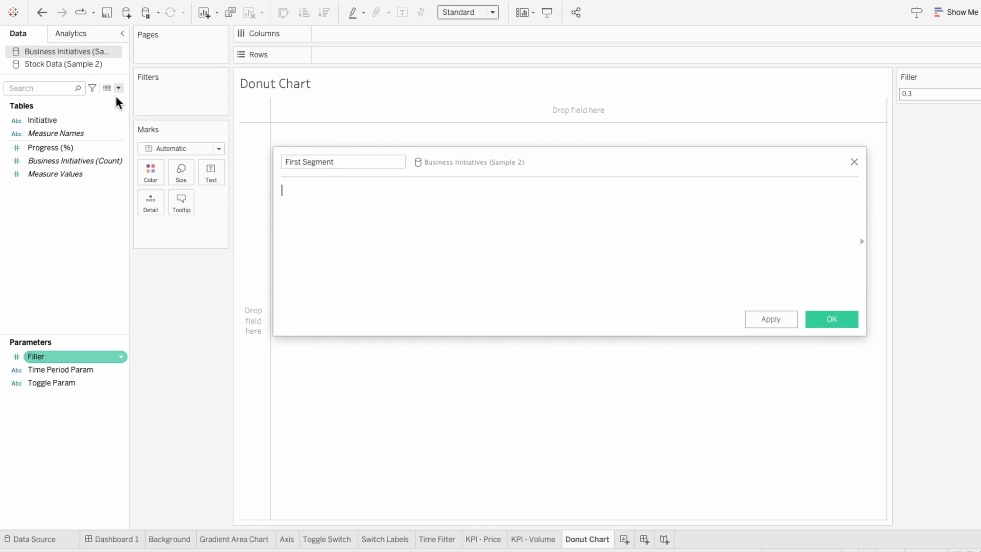
{"action": "type", "text": "IF AVG(prog"}
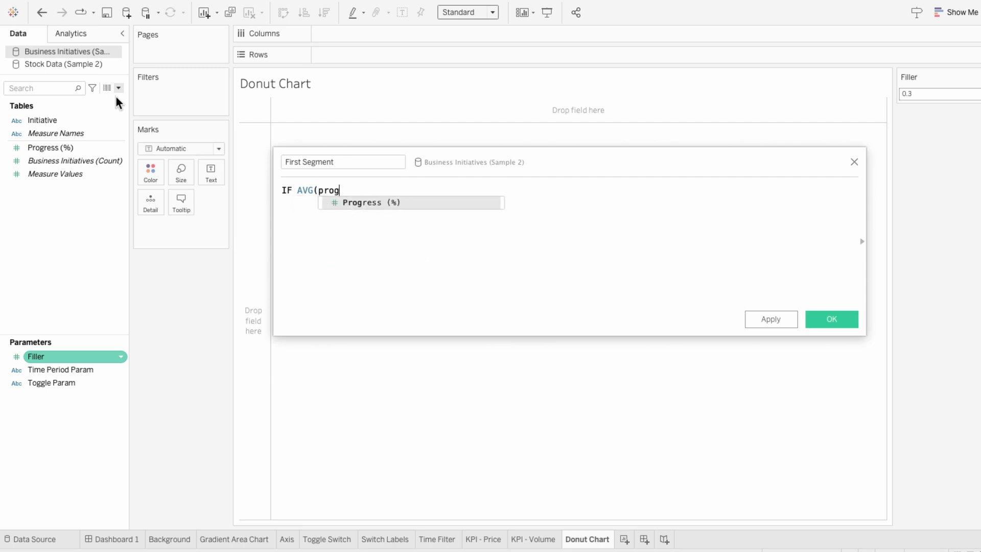
{"action": "type", "text": "re"}
{"action": "key", "text": "Return"}
{"action": "type", "text": ") > 0.5"}
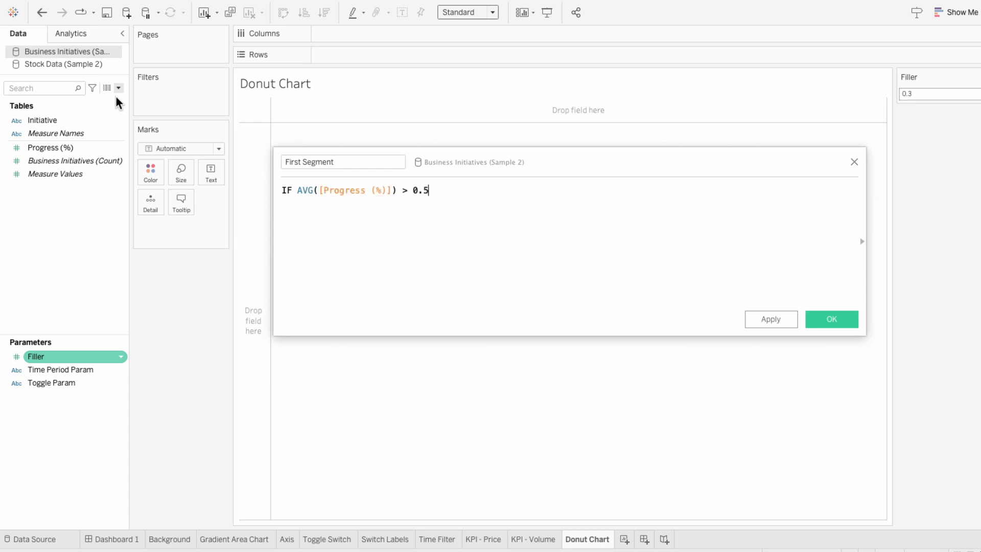
{"action": "type", "text": " THEN 0.5 * (1-fi"}
{"action": "key", "text": "Return"}
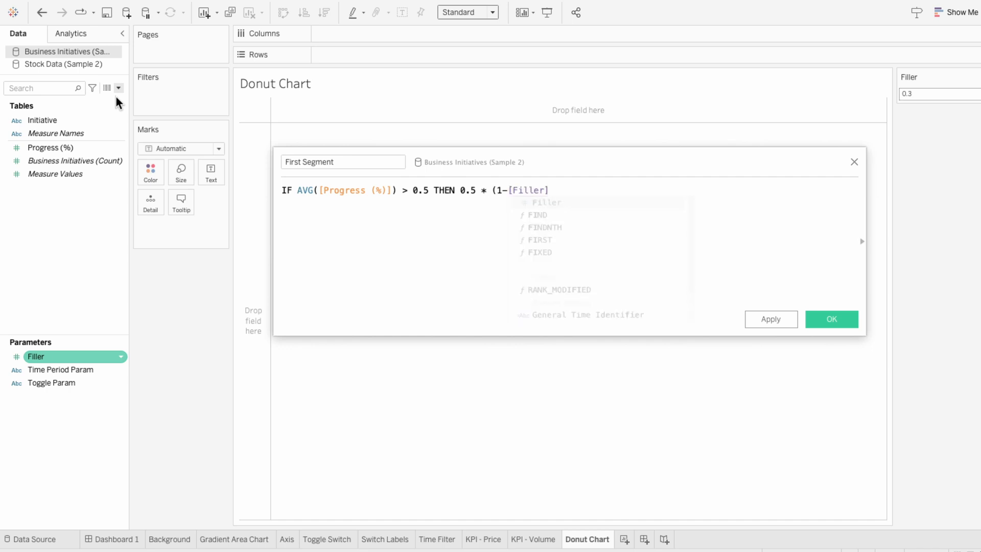
{"action": "type", "text": ") "}
{"action": "type", "text": "ELSE AV"}
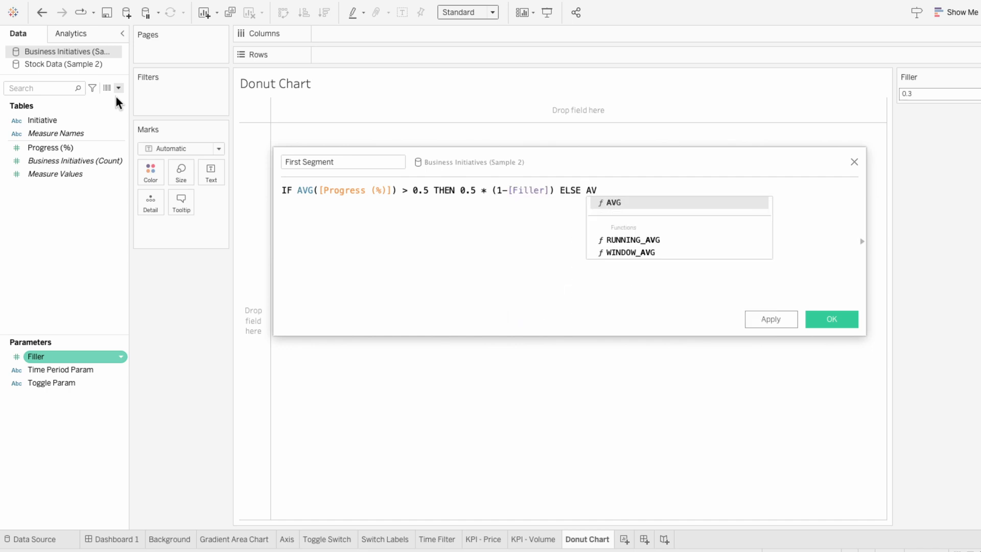
{"action": "key", "text": "Return"}
{"action": "type", "text": "pro"}
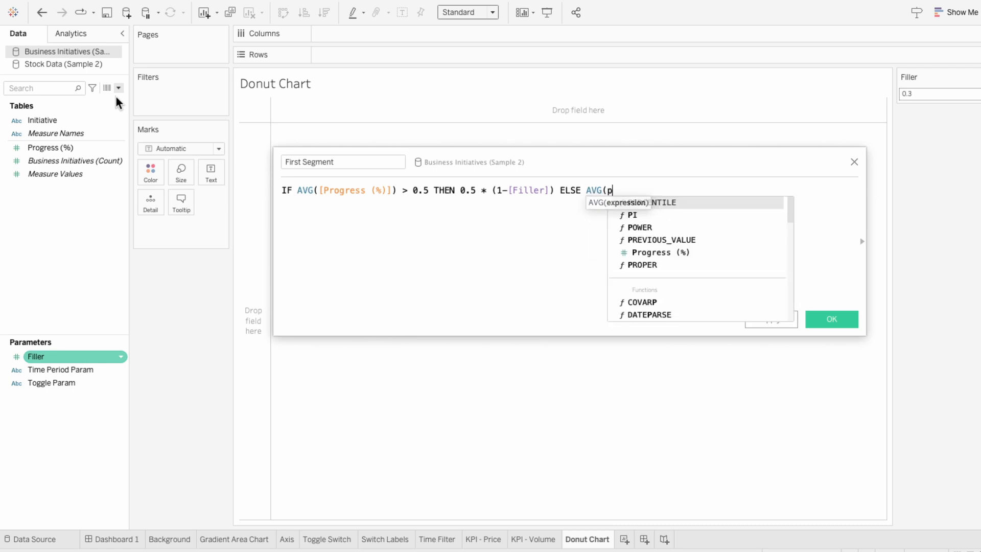
{"action": "key", "text": "Return"}
{"action": "type", "text": ") *"}
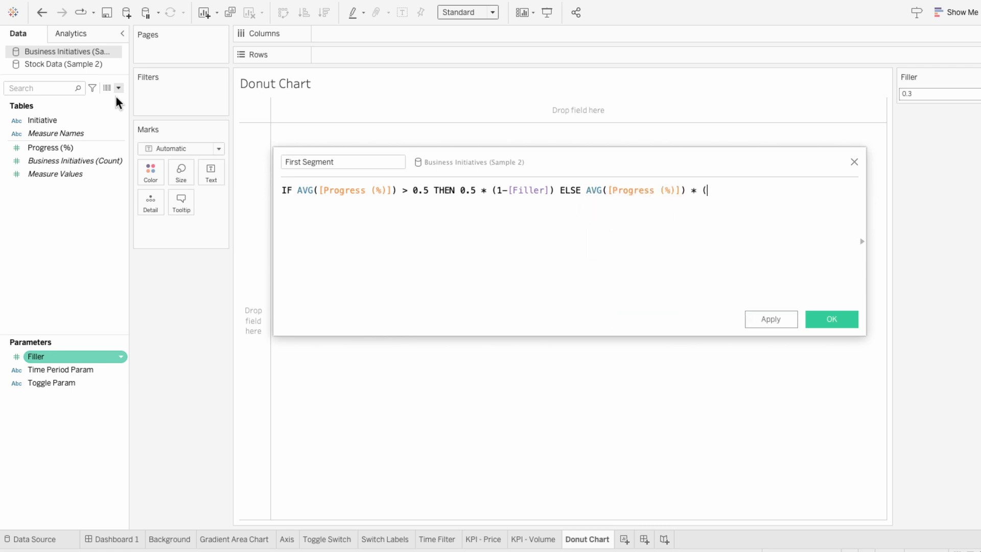
{"action": "type", "text": " (1-f"}
{"action": "key", "text": "Return"}
{"action": "type", "text": ") END"}
{"action": "left_click", "coordinate": [470, 231]}
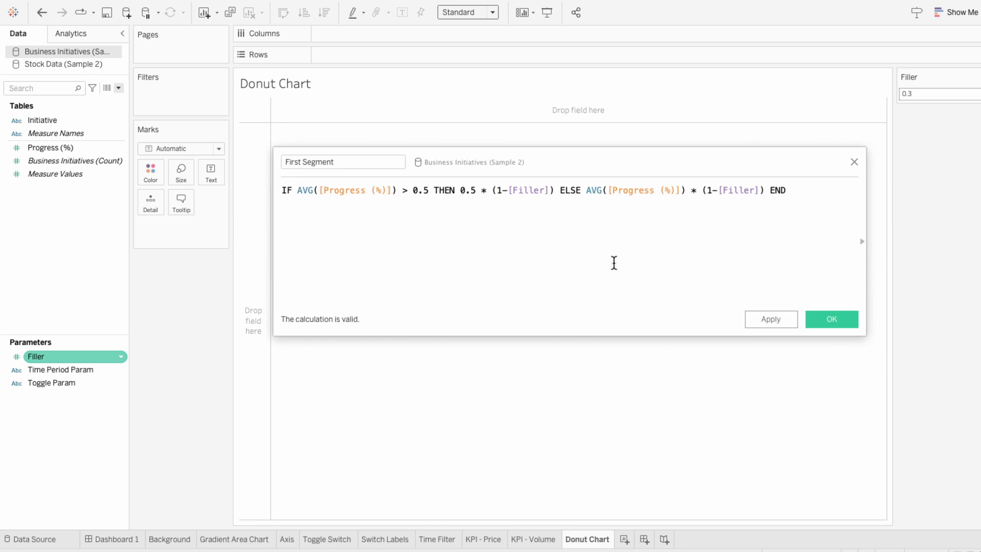
{"action": "left_click", "coordinate": [824, 317]}
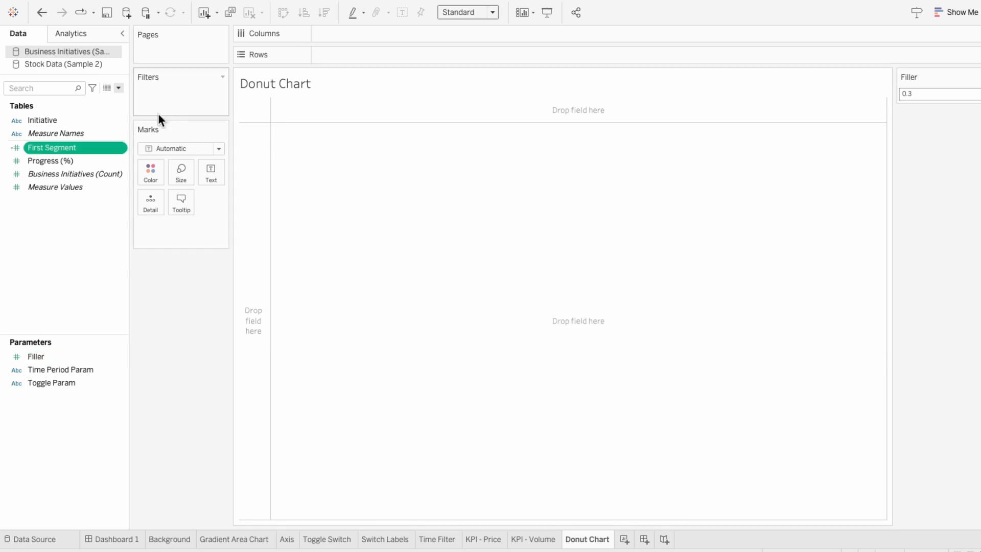
- Create a calculated field "Remainder": IF AVG([Progress (%)]) > 0.5 THEN (AVG([Progress (%)])-0.5) * (1-[Filler]) ELSE 0 END
{"action": "left_click", "coordinate": [118, 89]}
{"action": "left_click", "coordinate": [116, 96]}
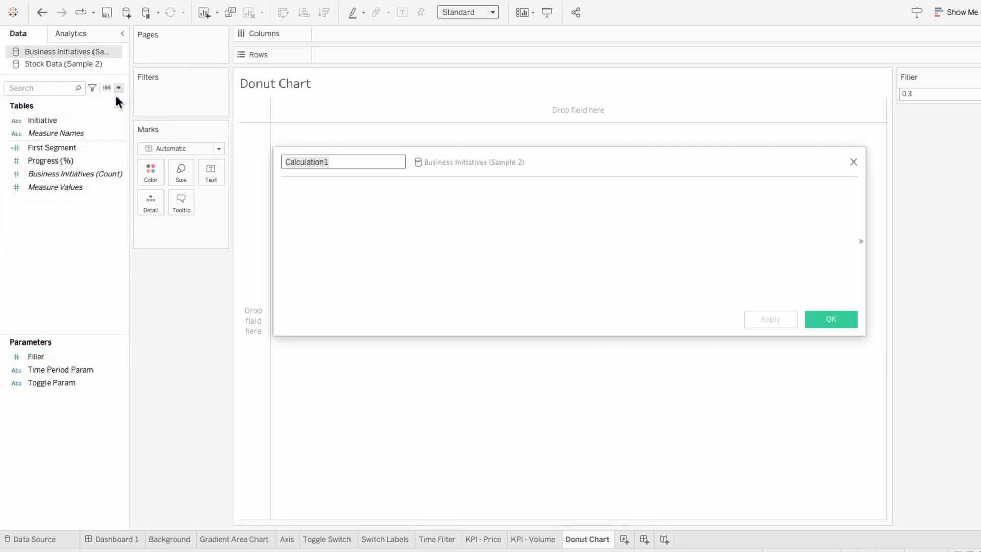
{"action": "type", "text": "Rema"}
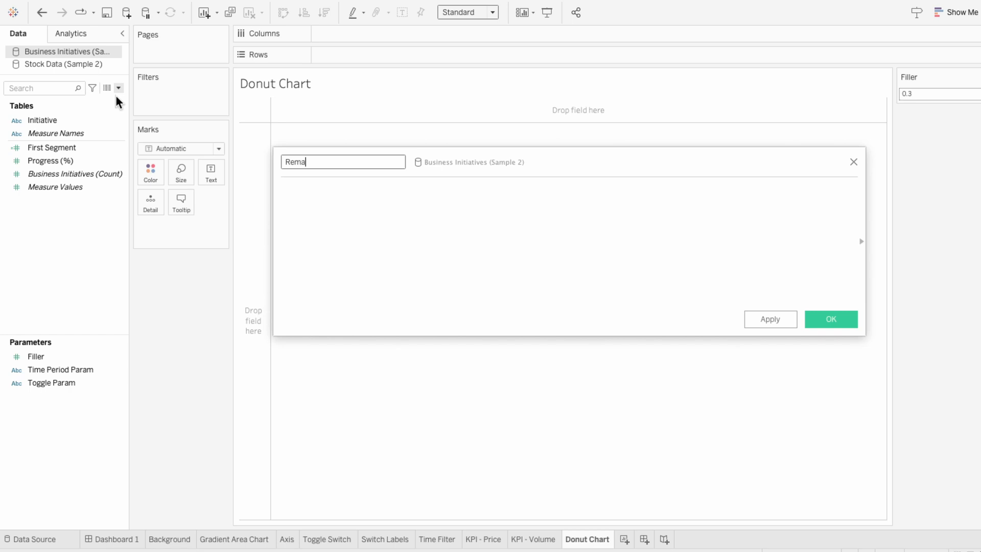
{"action": "type", "text": "inder"}
{"action": "key", "text": "Tab"}
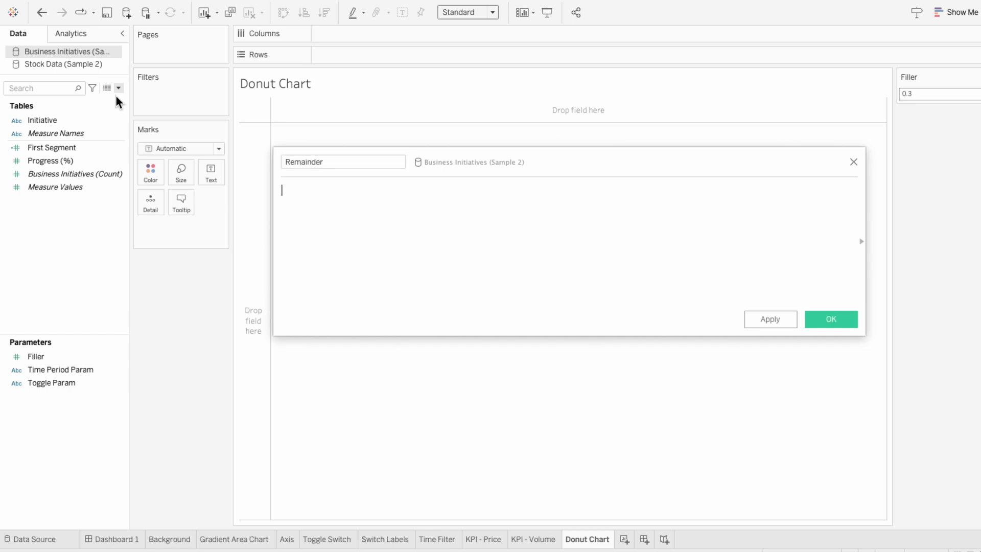
{"action": "type", "text": "IF "}
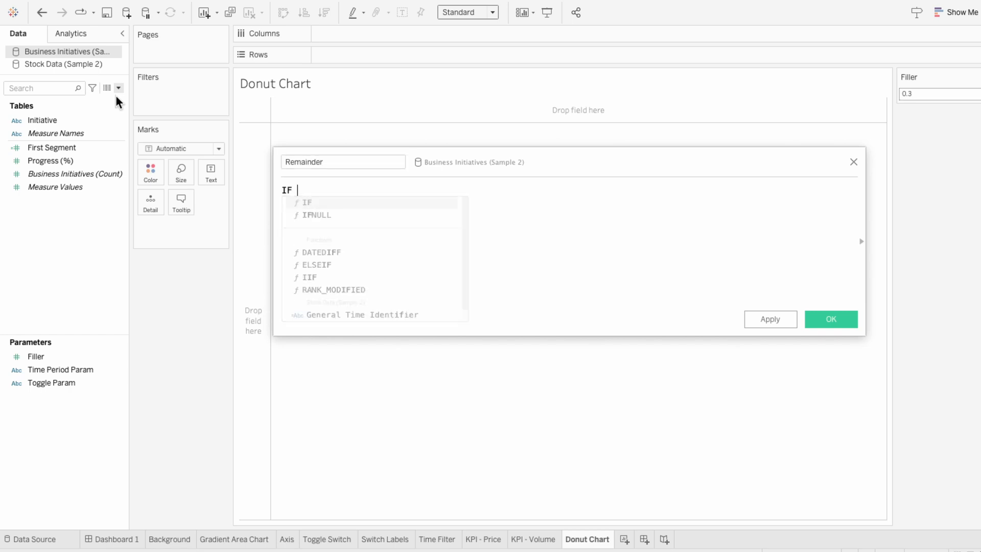
{"action": "type", "text": "AVG(prog"}
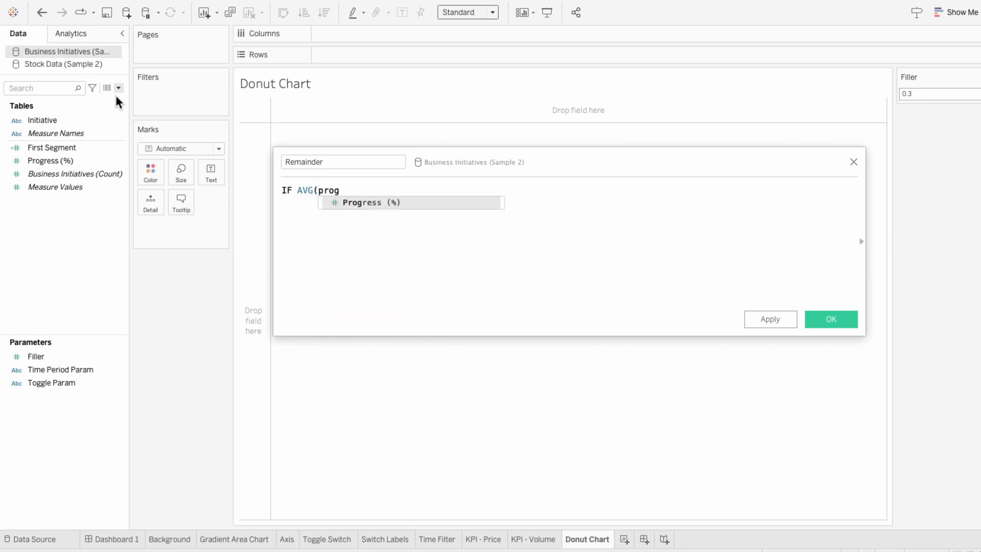
{"action": "key", "text": "Return"}
{"action": "type", "text": ") "}
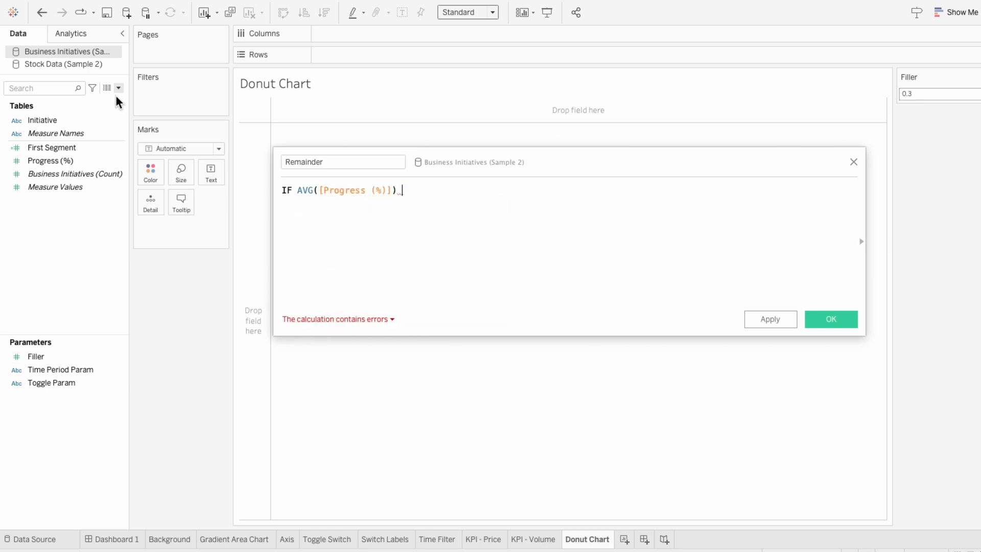
{"action": "type", "text": "> 0.5 "}
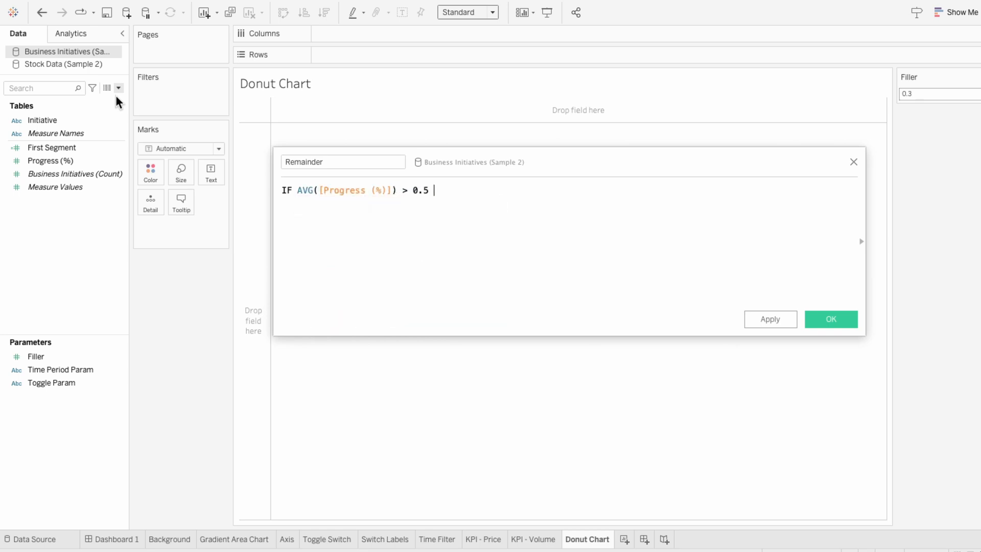
{"action": "type", "text": "THEN"}
{"action": "type", "text": "AVG(pro"}
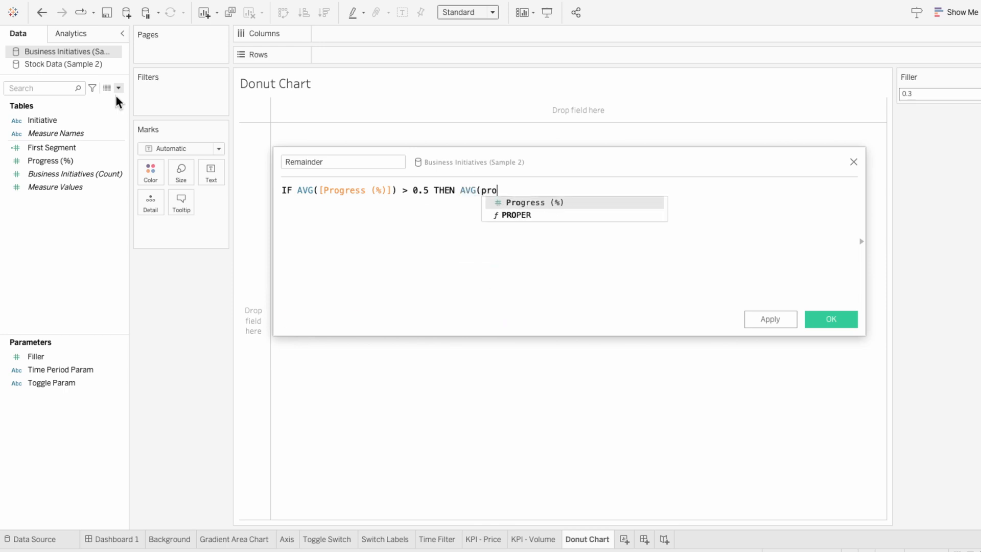
{"action": "key", "text": "Return"}
{"action": "type", "text": ")"}
{"action": "type", "text": "-0"}
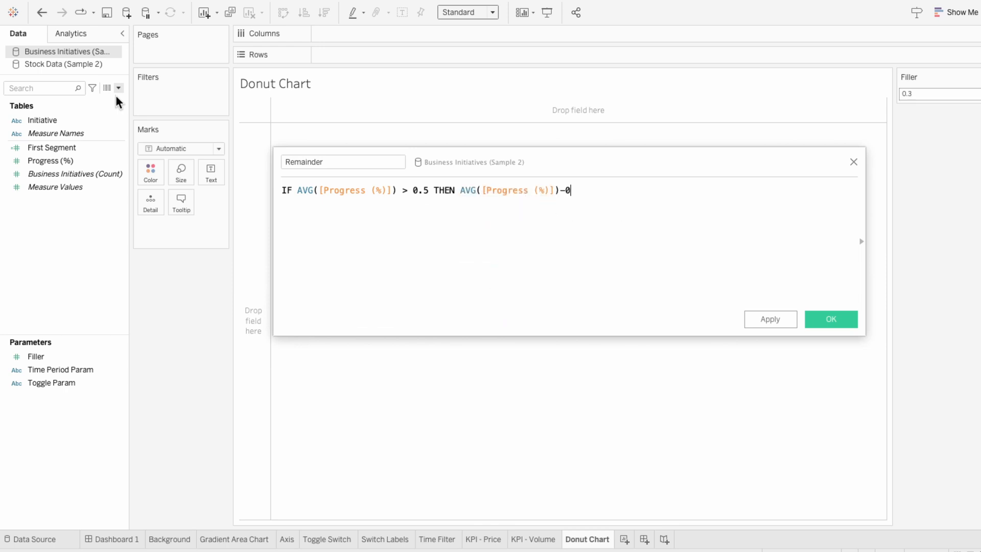
{"action": "type", "text": ".5)"}
{"action": "left_click", "coordinate": [462, 190]}
{"action": "type", "text": "("}
{"action": "left_click", "coordinate": [654, 196]}
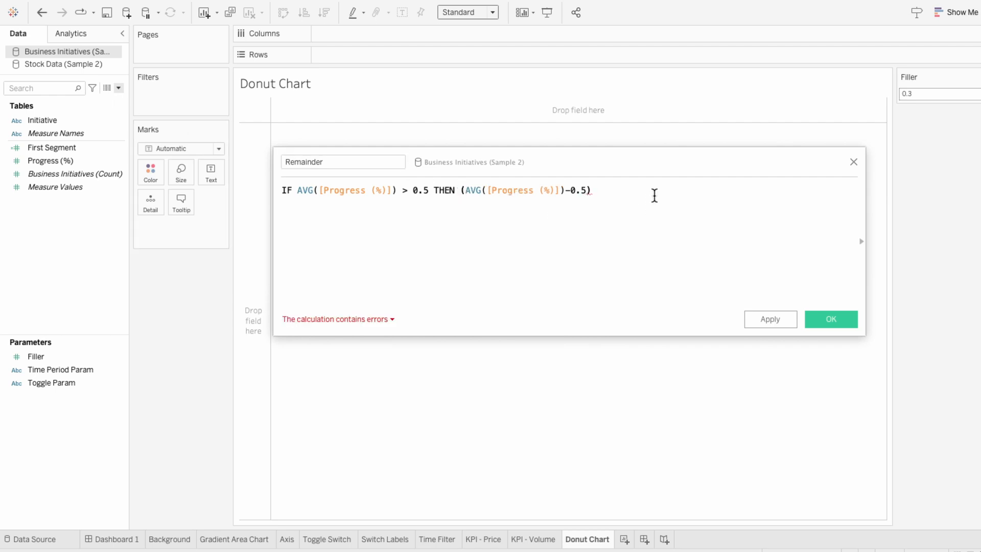
{"action": "type", "text": "* (1-[F"}
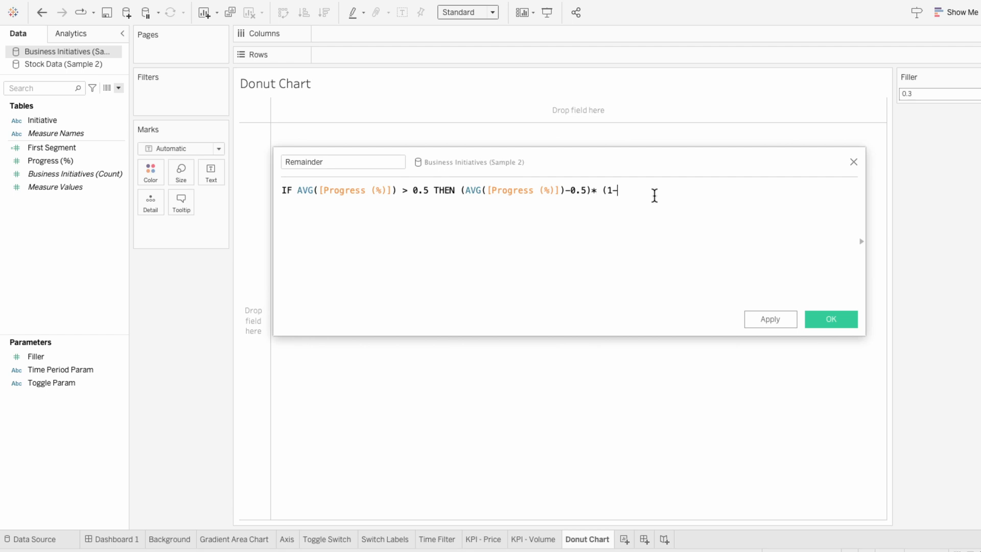
{"action": "key", "text": "Down"}
{"action": "key", "text": "Return"}
{"action": "type", "text": ") ELSE 0"}
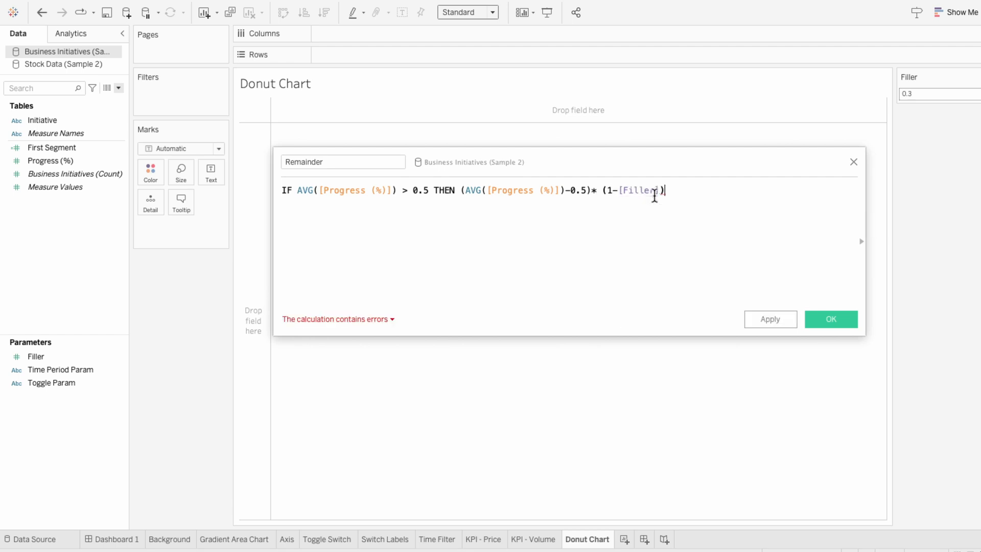
{"action": "type", "text": " EN"}
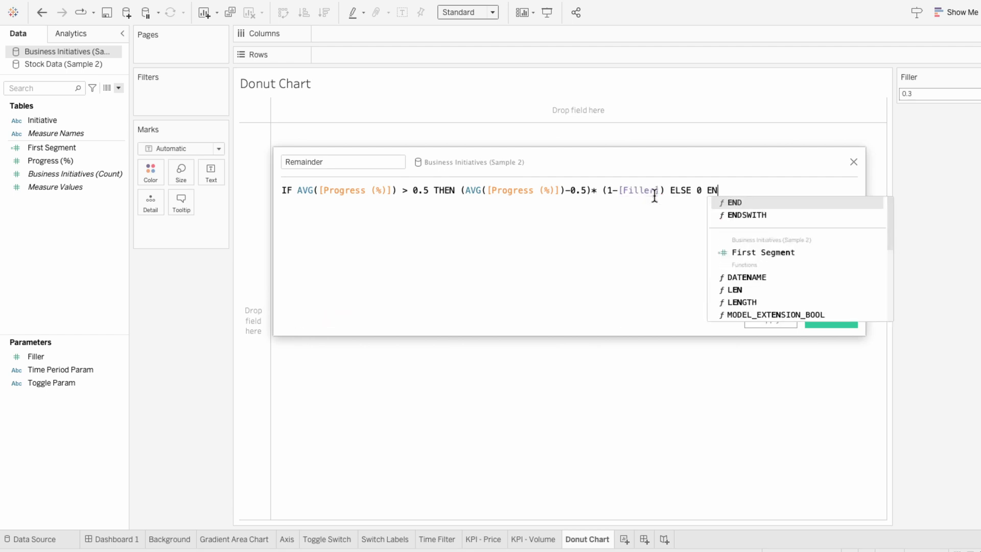
{"action": "type", "text": "D"}
{"action": "left_click", "coordinate": [661, 218]}
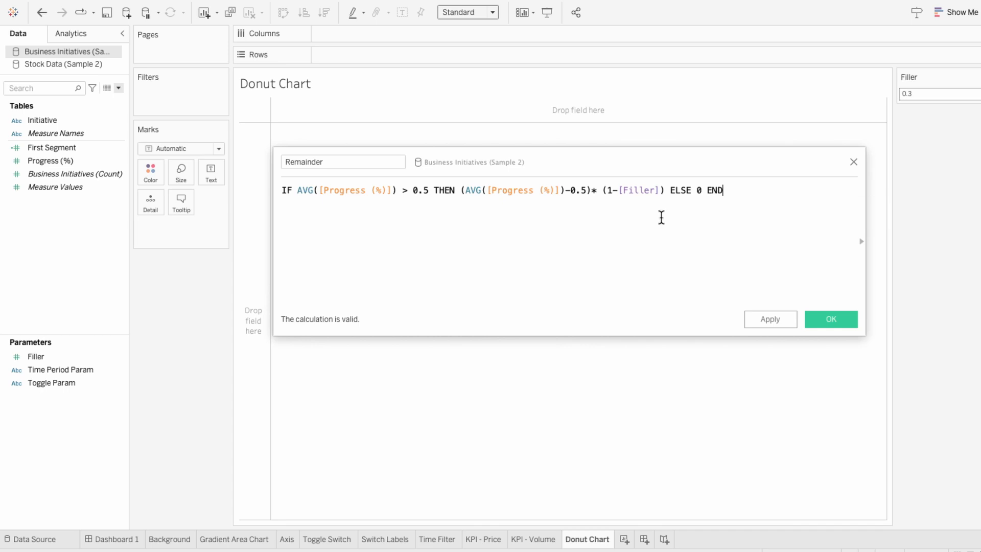
{"action": "left_click", "coordinate": [842, 319]}
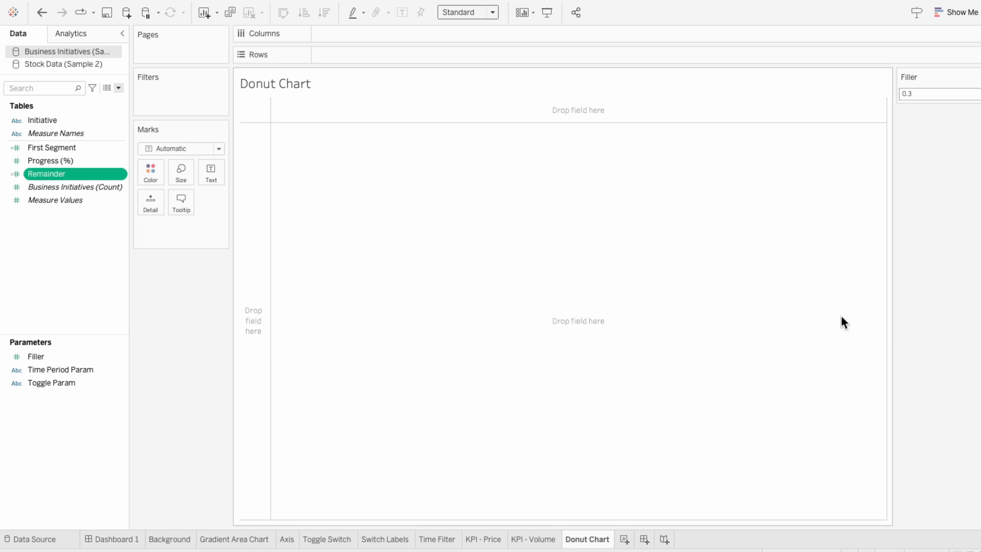
- Create a calculated field "Not Yet": IF AVG([Progress (%)]) > 0.5 THEN (1-[Filler]) * (1-AVG([Progress (%)])) ELSE (1-[Filler]) * 0.5 END
{"action": "left_click", "coordinate": [118, 87]}
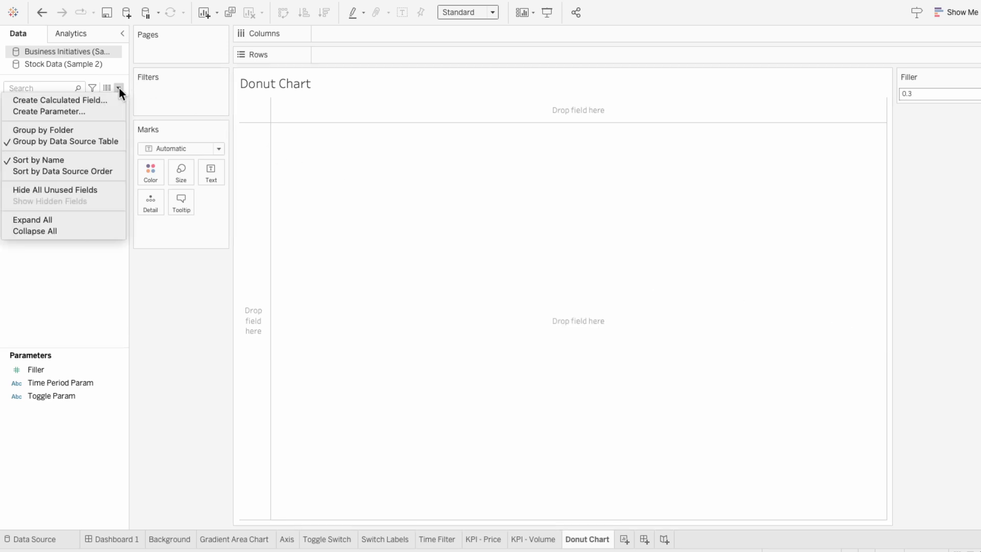
{"action": "left_click", "coordinate": [115, 99]}
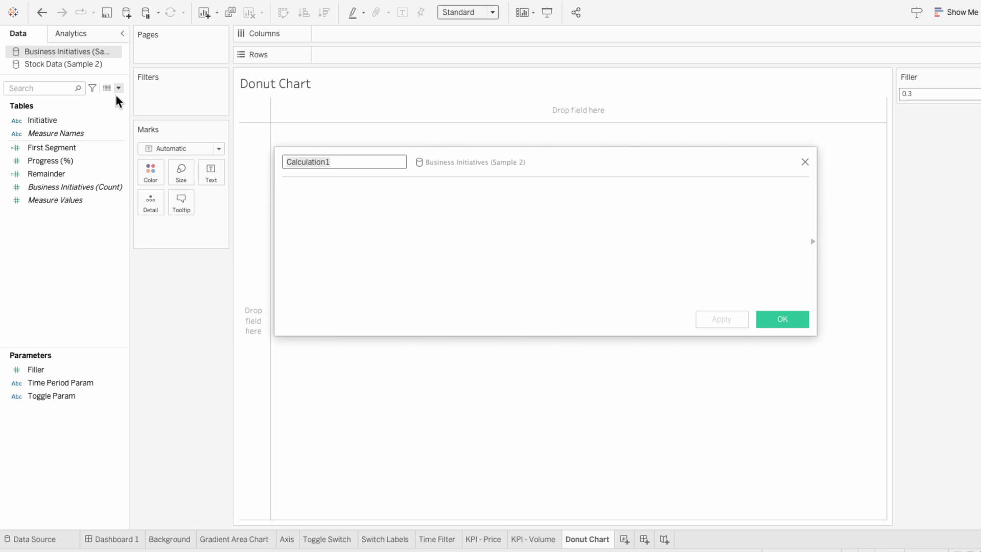
{"action": "type", "text": "Not Yet"}
{"action": "key", "text": "Tab"}
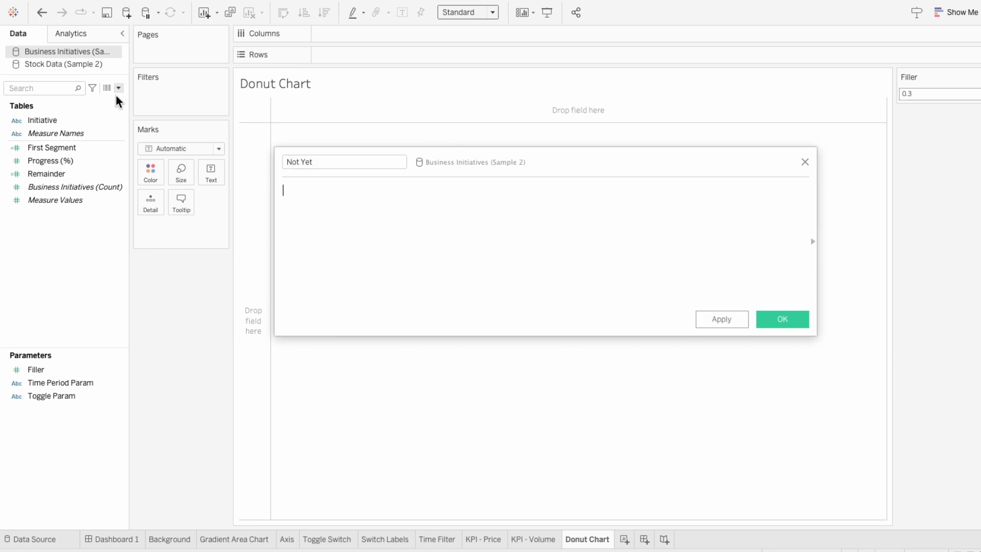
{"action": "type", "text": "IF A"}
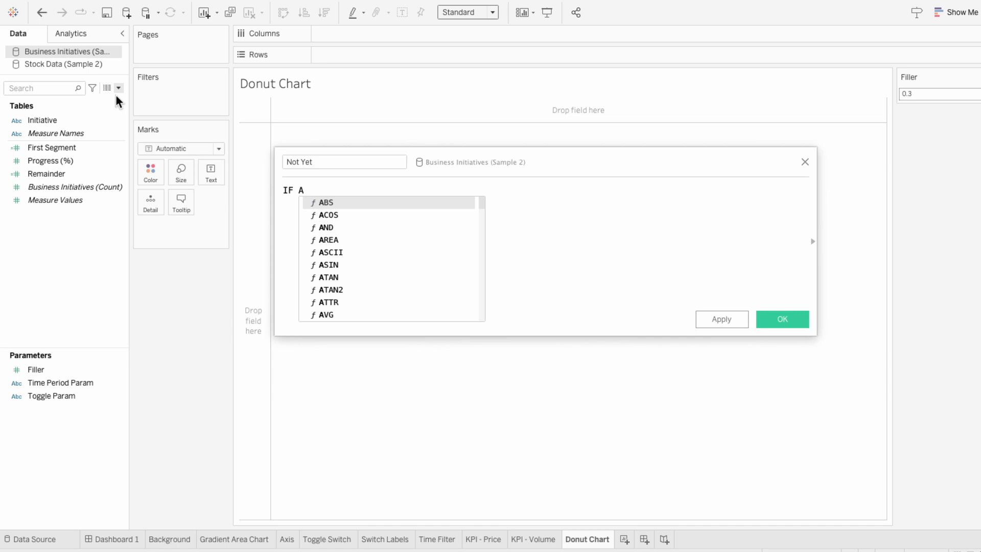
{"action": "type", "text": "VG([prog"}
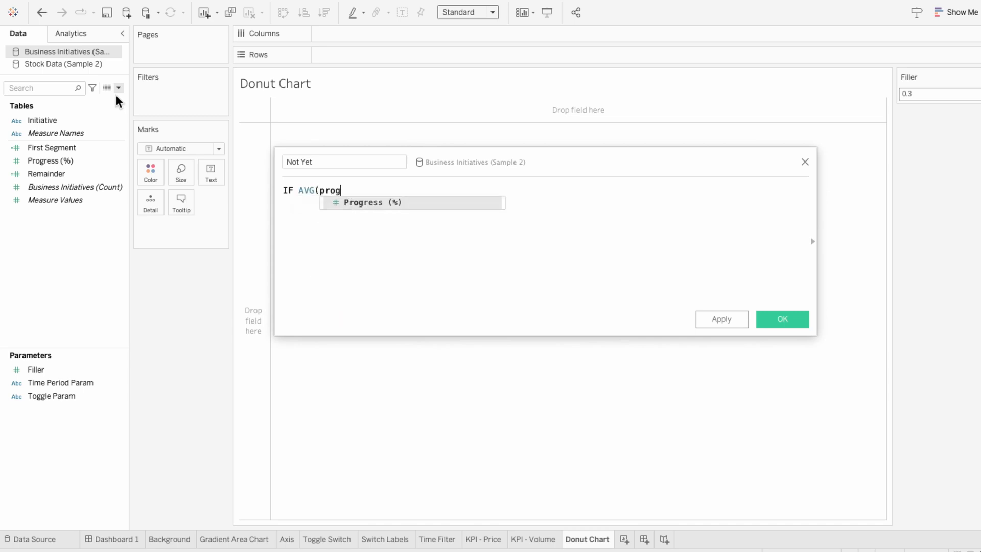
{"action": "key", "text": "Return"}
{"action": "type", "text": ") > 0"}
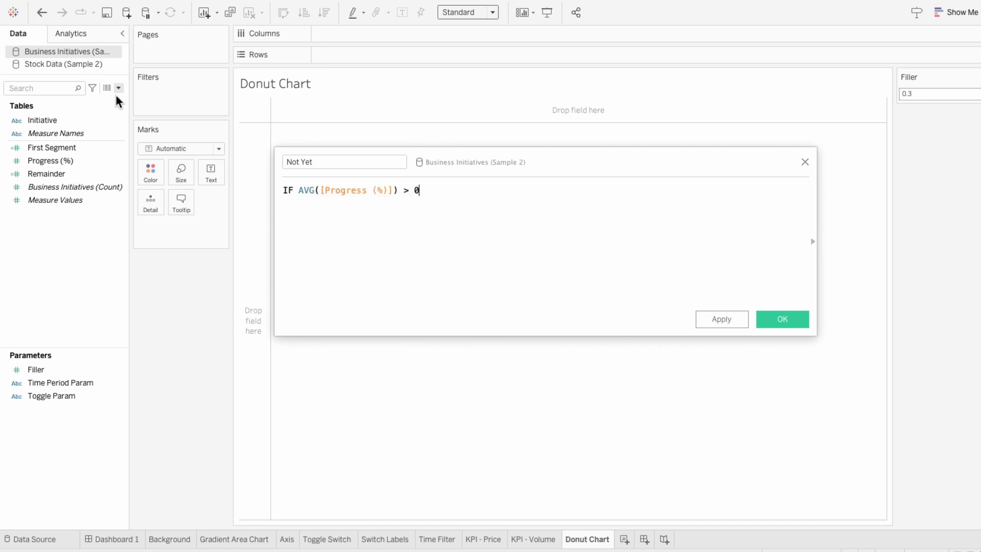
{"action": "type", "text": ".5 THEN (1-[F"}
{"action": "key", "text": "Return"}
{"action": "type", "text": ") * ("}
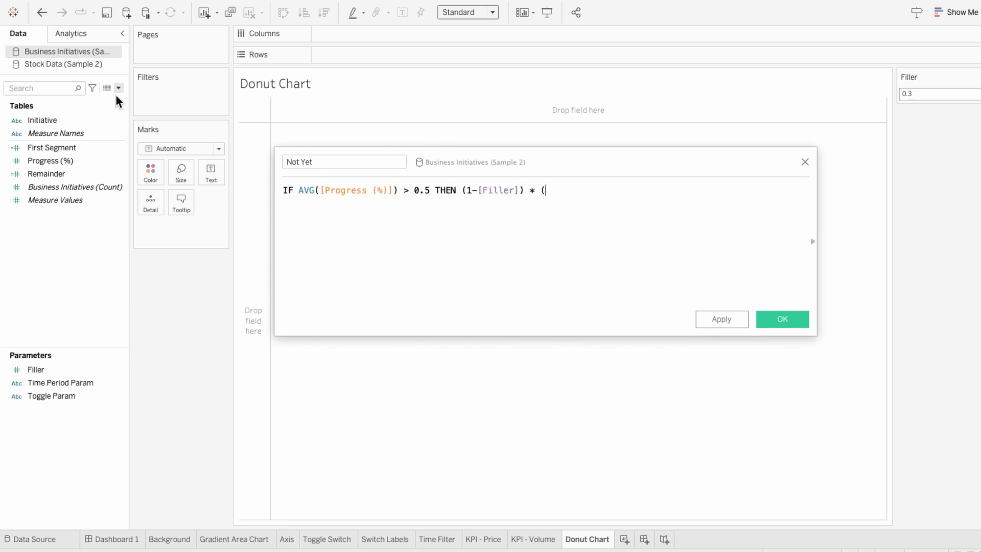
{"action": "type", "text": "1-AVG(prog"}
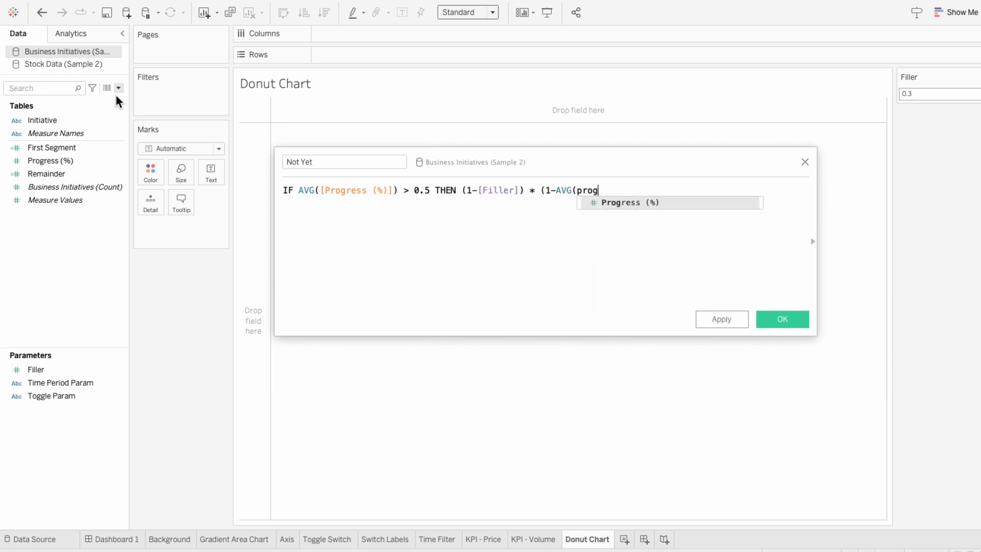
{"action": "key", "text": "Return"}
{"action": "type", "text": "))"}
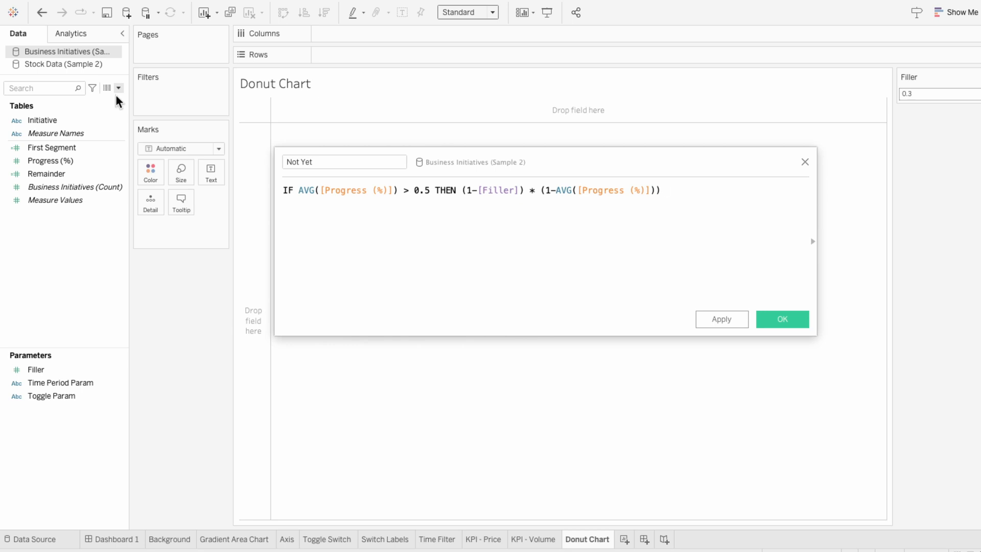
{"action": "type", "text": "ELSE (1-fi"}
{"action": "key", "text": "Return"}
{"action": "type", "text": ") * 0.5 END"}
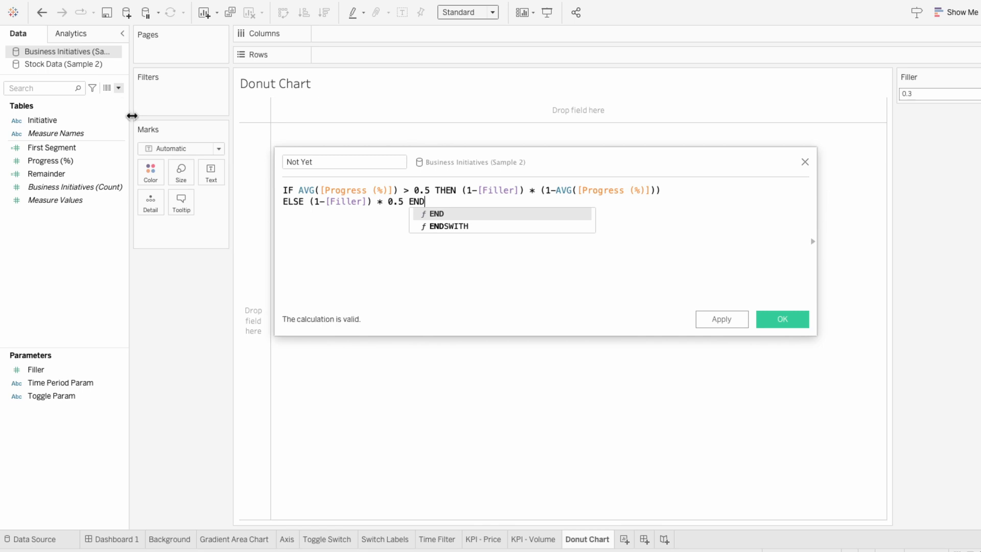
{"action": "left_click", "coordinate": [425, 253]}
{"action": "left_click", "coordinate": [783, 320]}
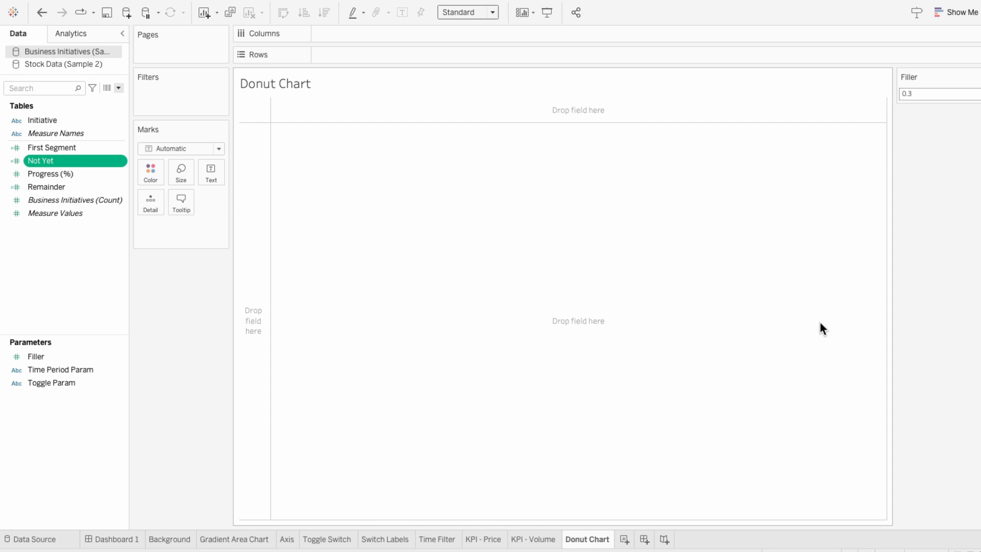
- Add two ad-hoc min(0) calculations to Columns
{"action": "double_click", "coordinate": [343, 35]}
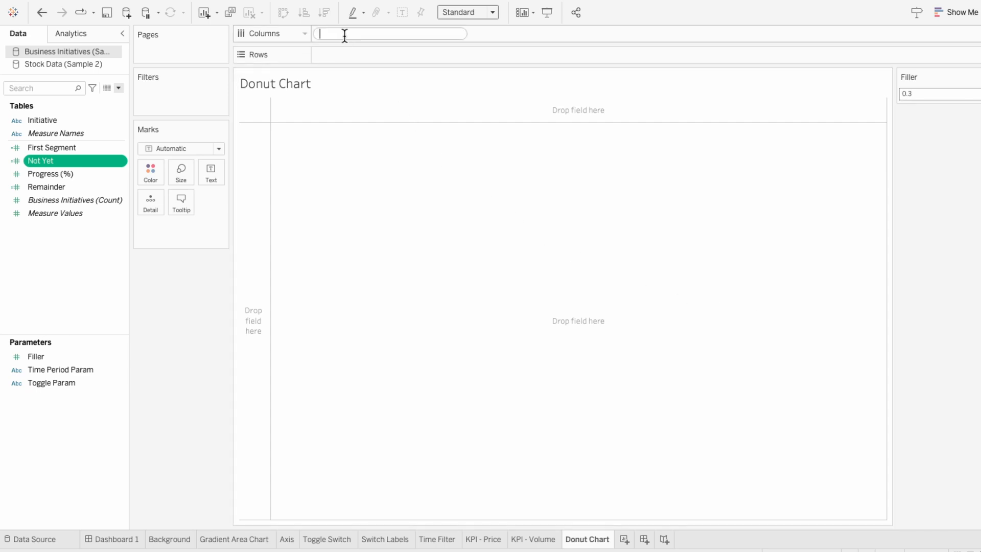
{"action": "type", "text": "min(0)"}
{"action": "key", "text": "Return"}
{"action": "double_click", "coordinate": [412, 35]}
{"action": "type", "text": "min(0)"}
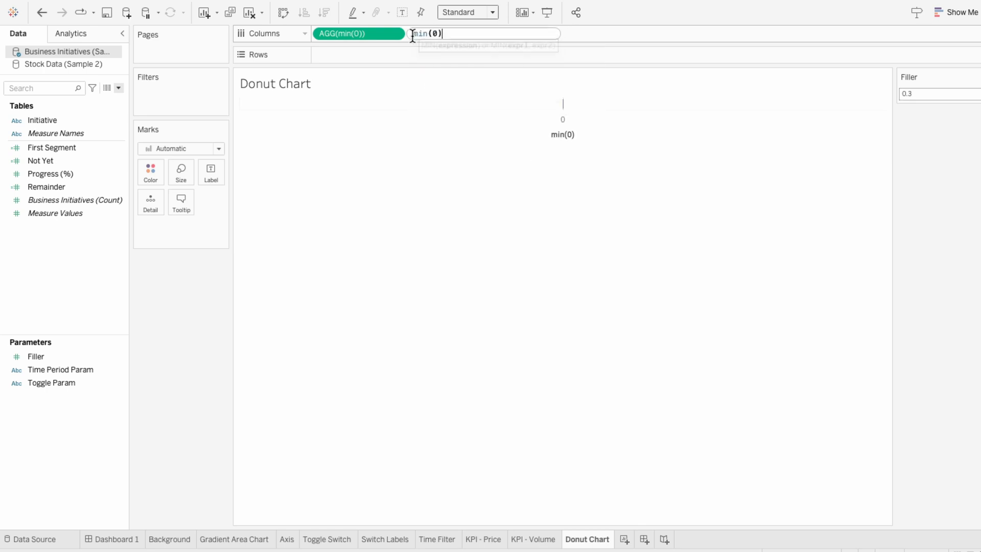
{"action": "key", "text": "Return"}
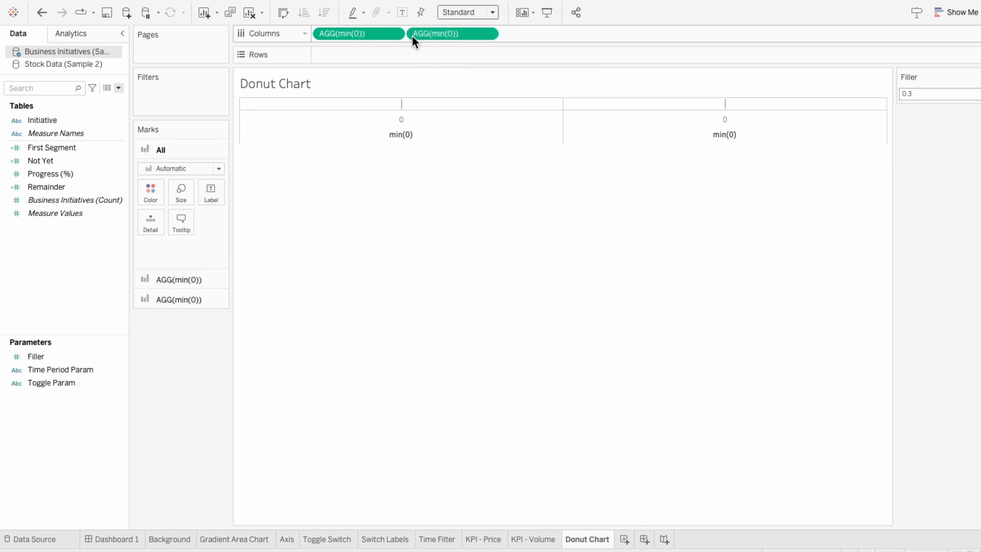
- Set the first min(0) mark card's mark type to Pie
{"action": "left_click", "coordinate": [201, 279]}
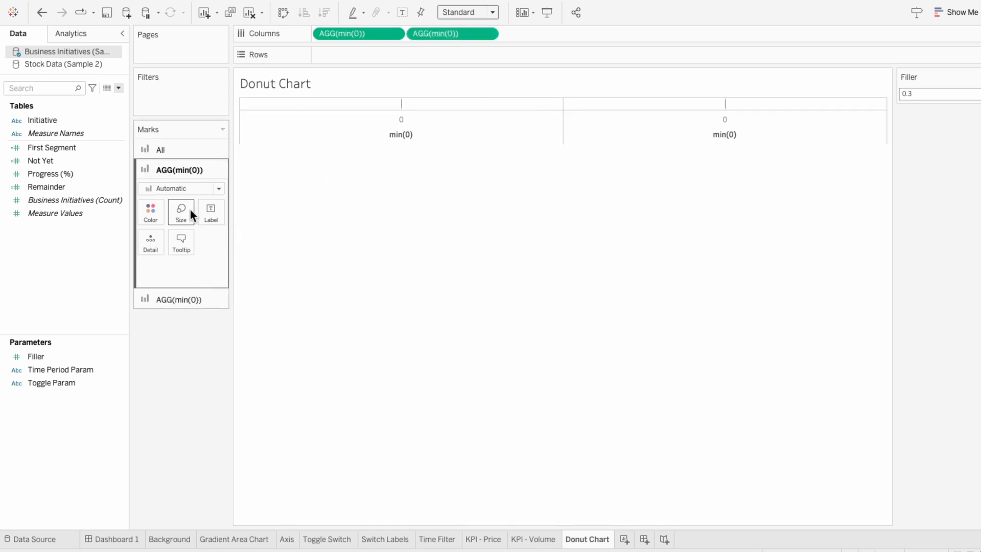
{"action": "left_click", "coordinate": [186, 189]}
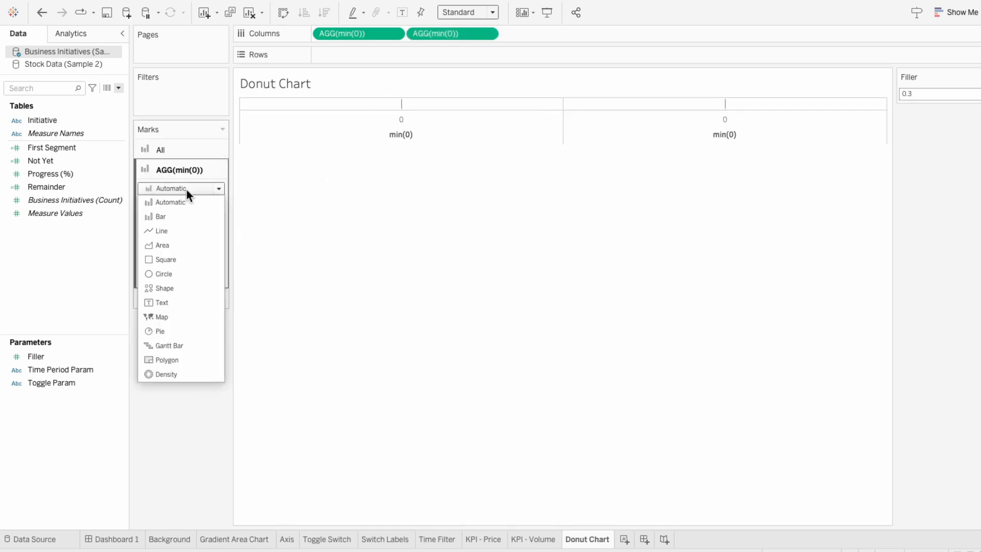
{"action": "left_click", "coordinate": [167, 330]}
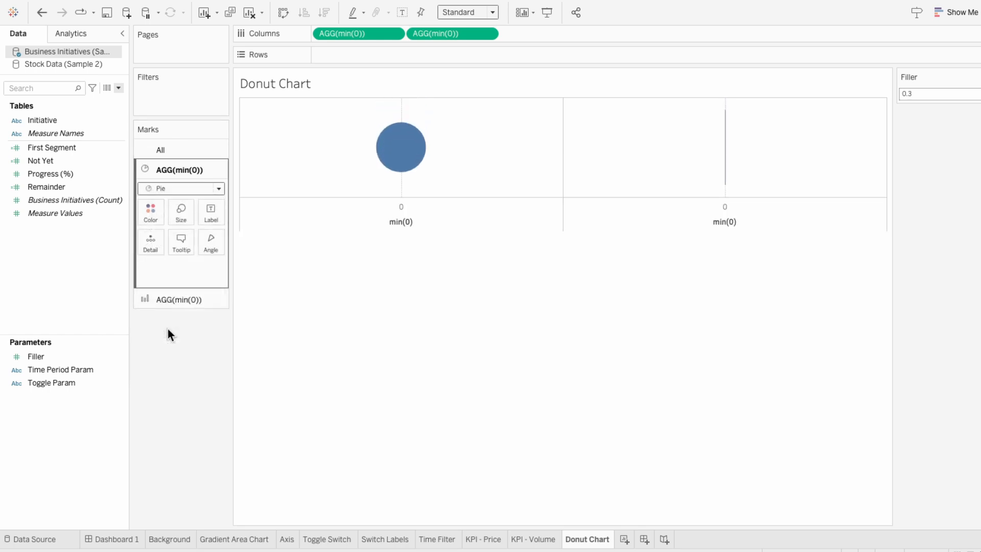
- Put Measure Values on the first min(0) mark card and assign it to Angle
{"action": "left_click_drag", "start_coordinate": [69, 215], "coordinate": [163, 271]}
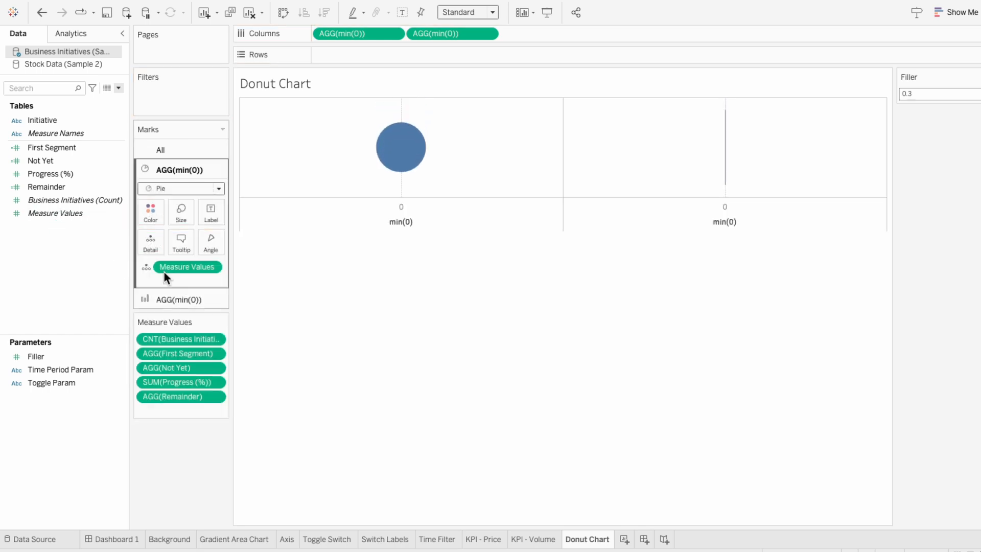
{"action": "left_click", "coordinate": [147, 268]}
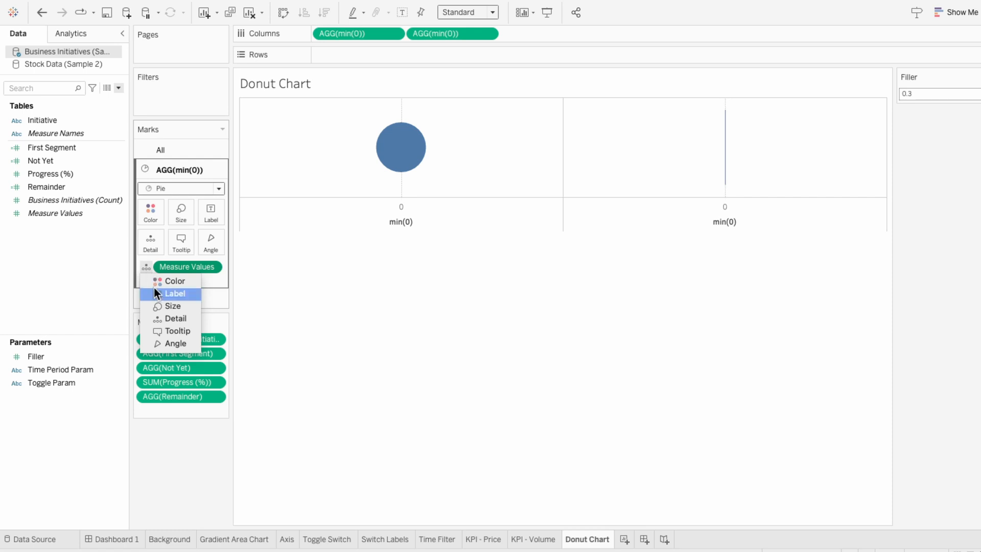
{"action": "left_click", "coordinate": [161, 342]}
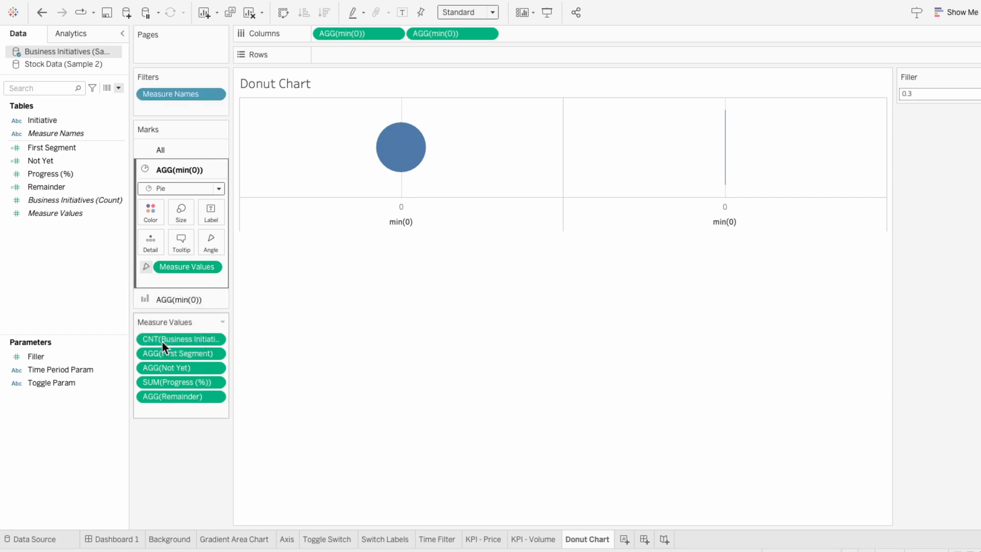
- Remove the count and Progress (%) measures from Measure Values and add the Filler parameter in their place
{"action": "left_click", "coordinate": [162, 341]}
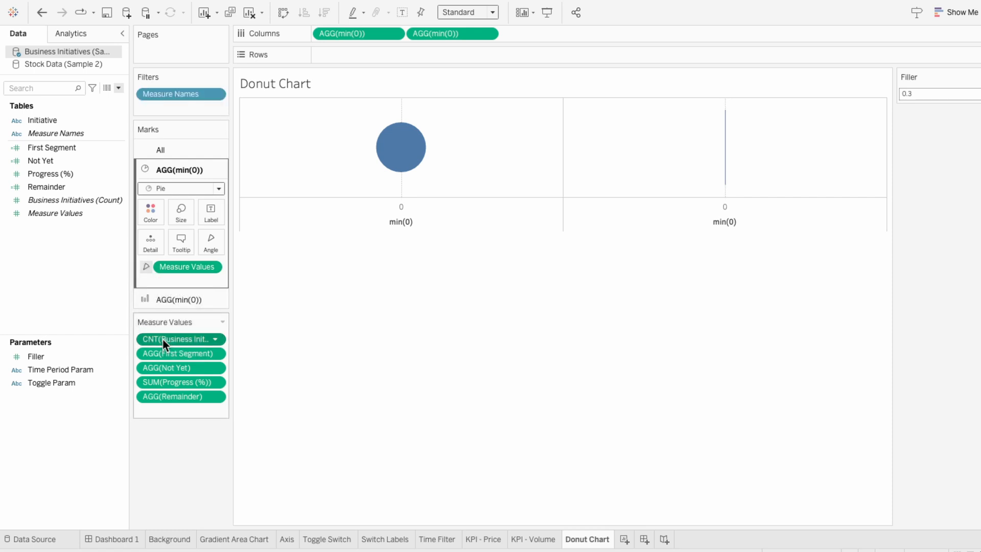
{"action": "key", "text": "Delete"}
{"action": "left_click", "coordinate": [170, 369]}
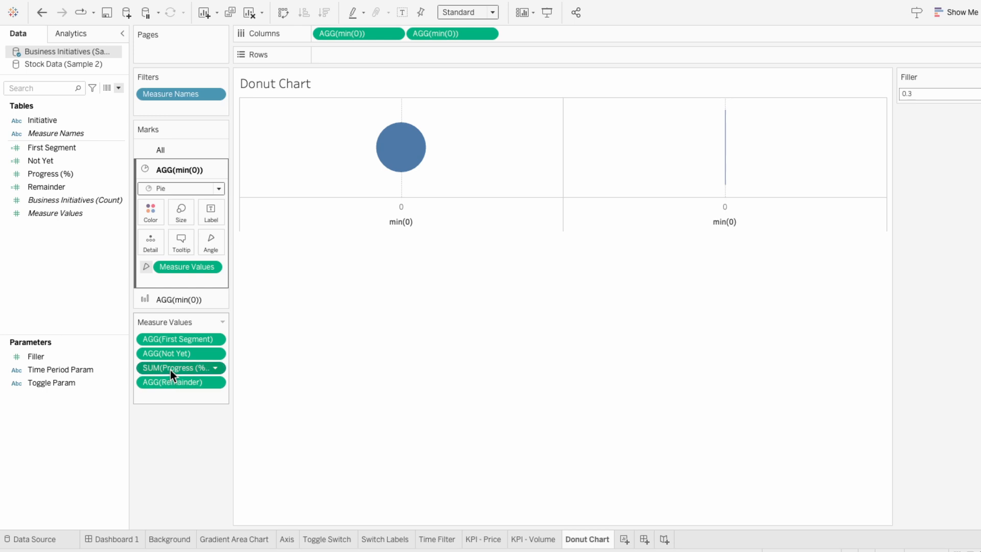
{"action": "key", "text": "Delete"}
{"action": "left_click_drag", "start_coordinate": [87, 356], "coordinate": [179, 381]}
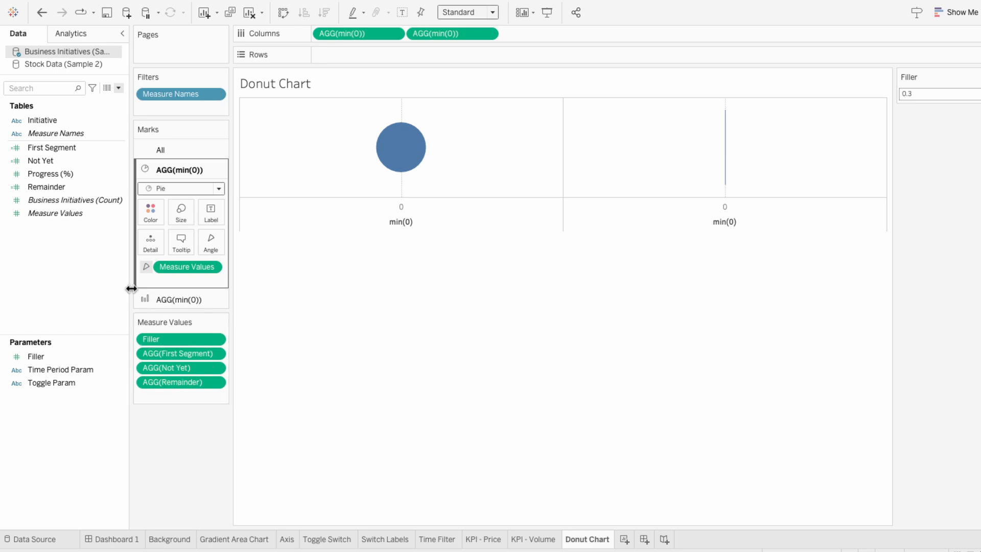
- Add Measure Names to the pie mark card and use it for Color
{"action": "left_click_drag", "start_coordinate": [77, 136], "coordinate": [176, 276]}
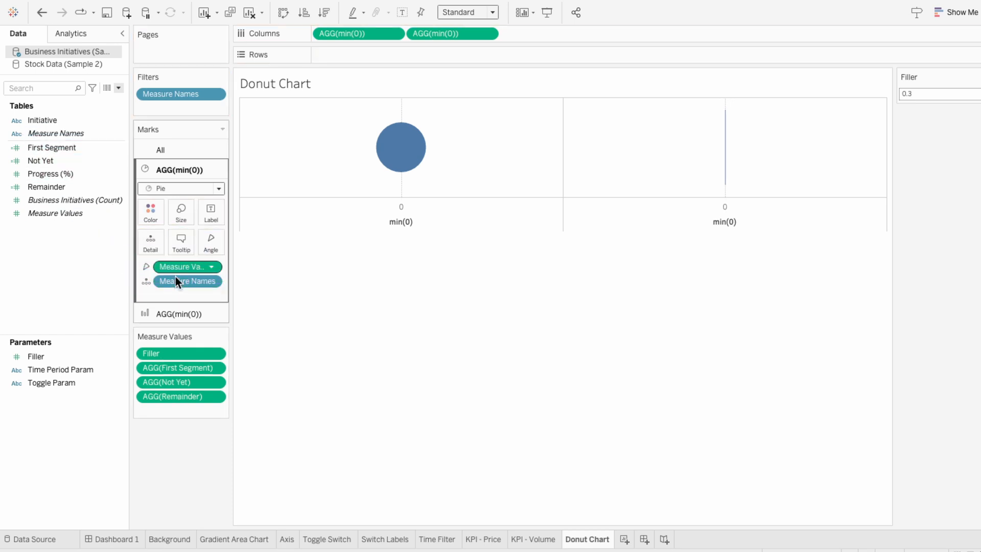
{"action": "left_click", "coordinate": [147, 281]}
{"action": "left_click", "coordinate": [169, 295]}
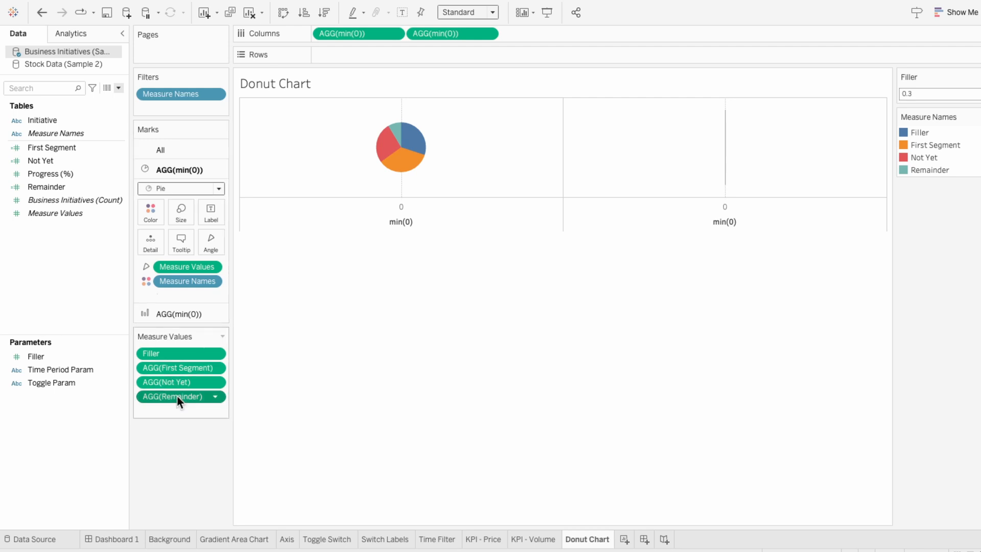
- Reorder Measure Values to Remainder, Not Yet, Filler, First Segment
{"action": "left_click_drag", "start_coordinate": [176, 394], "coordinate": [171, 345]}
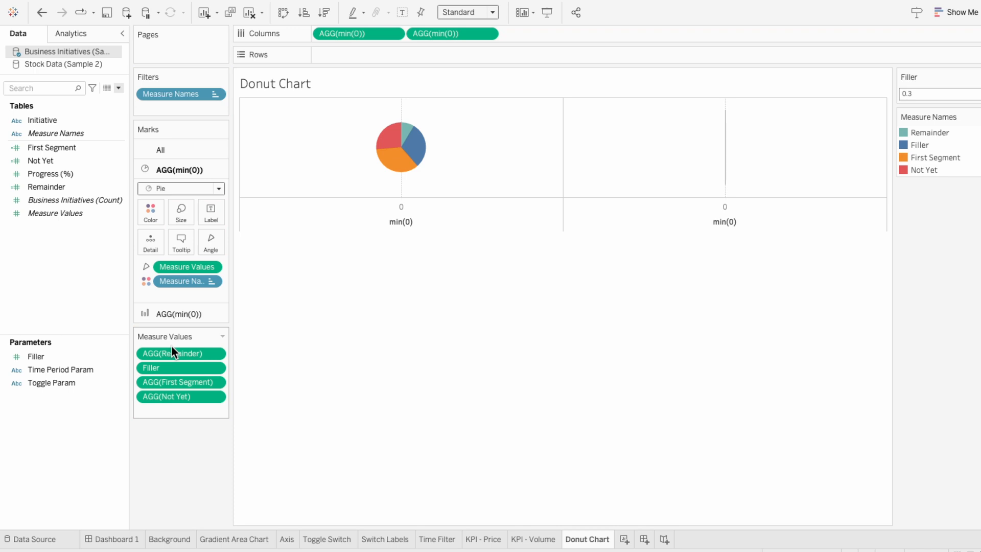
{"action": "mouse_move", "coordinate": [407, 137]}
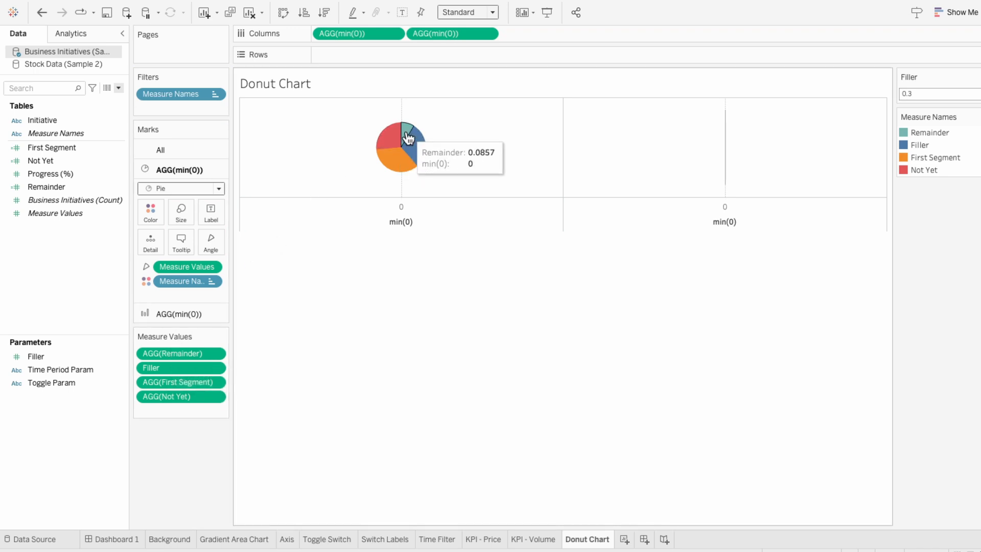
{"action": "left_click_drag", "start_coordinate": [206, 395], "coordinate": [208, 360]}
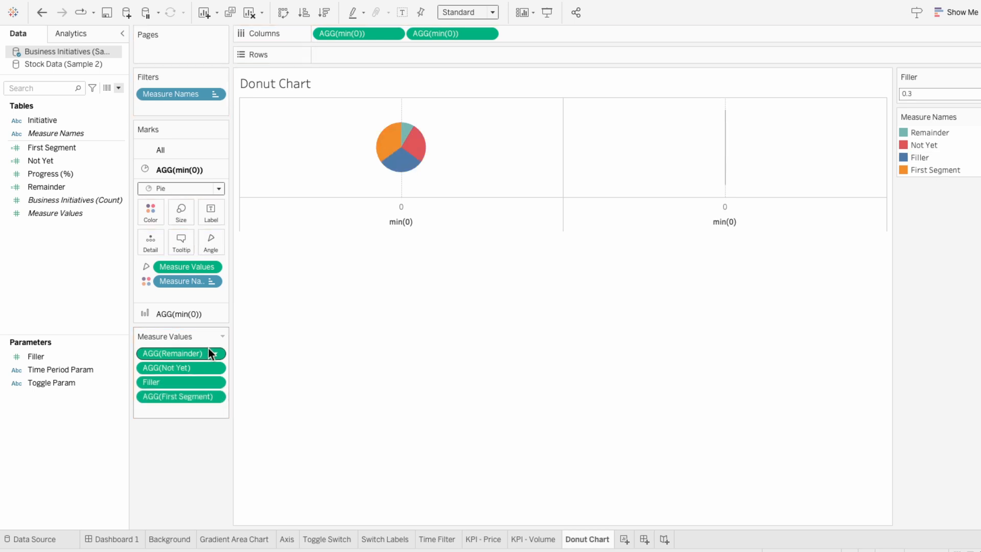
{"action": "mouse_move", "coordinate": [424, 145]}
{"action": "mouse_move", "coordinate": [400, 163]}
{"action": "mouse_move", "coordinate": [379, 150]}
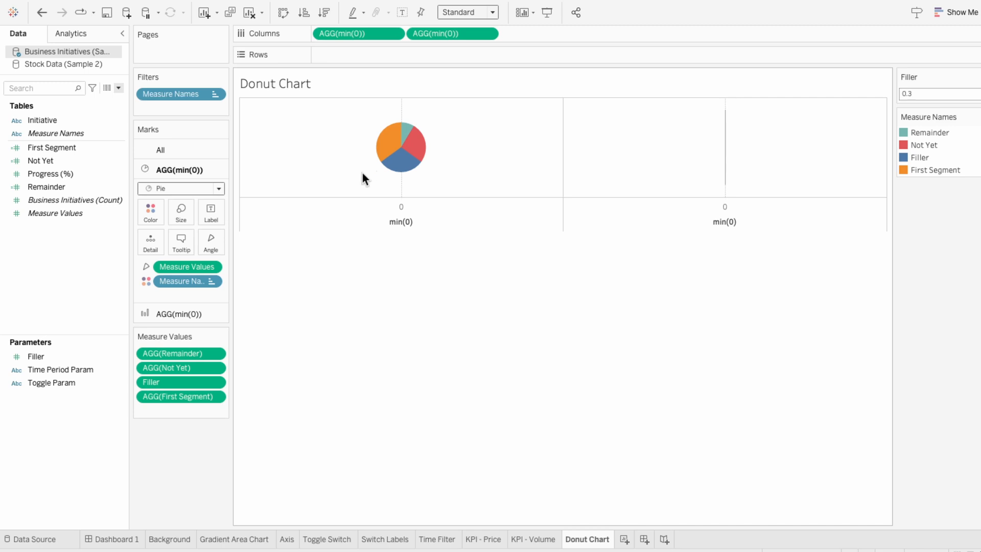
- Set the second min(0) mark card to Circle marks colored white
{"action": "left_click", "coordinate": [209, 313]}
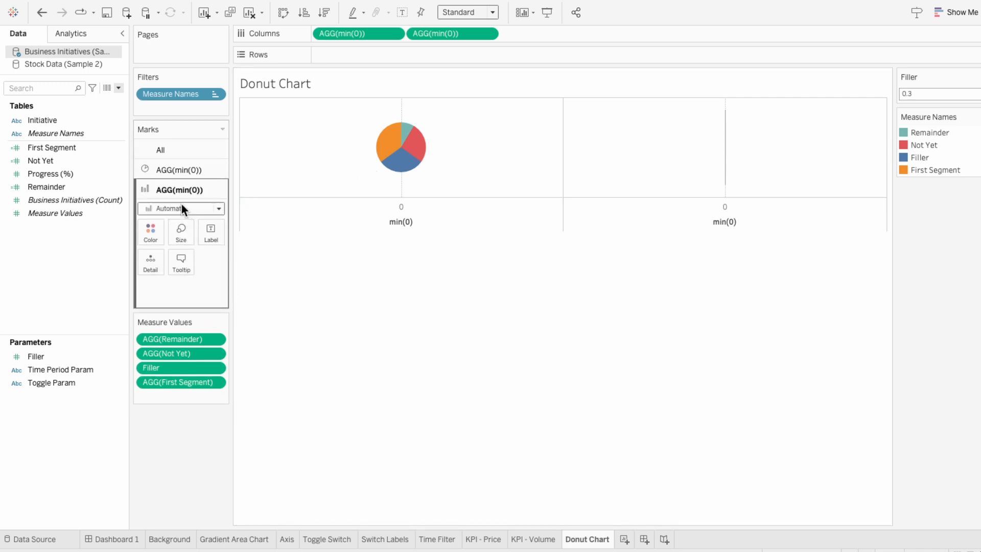
{"action": "left_click", "coordinate": [182, 207]}
{"action": "left_click", "coordinate": [176, 293]}
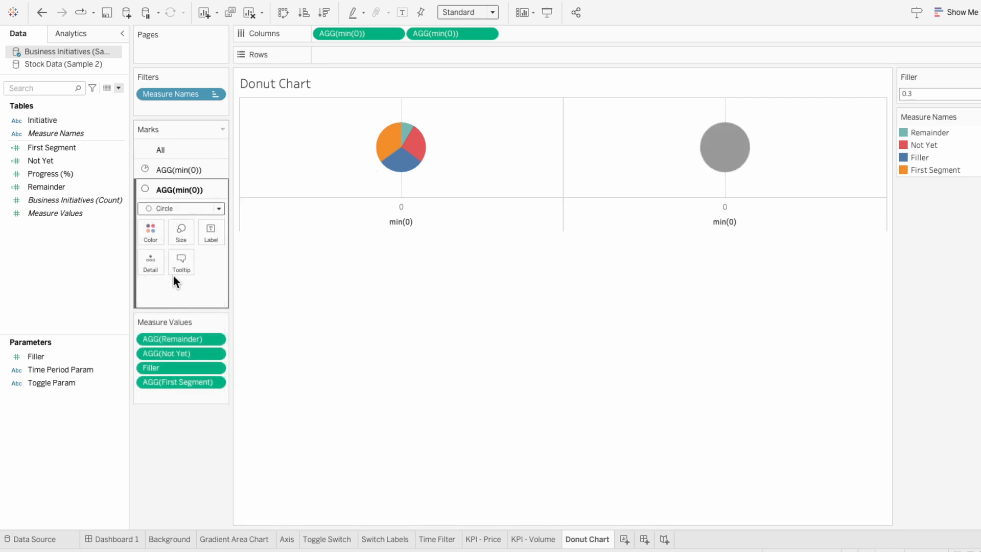
{"action": "left_click", "coordinate": [153, 232]}
{"action": "left_click", "coordinate": [169, 274]}
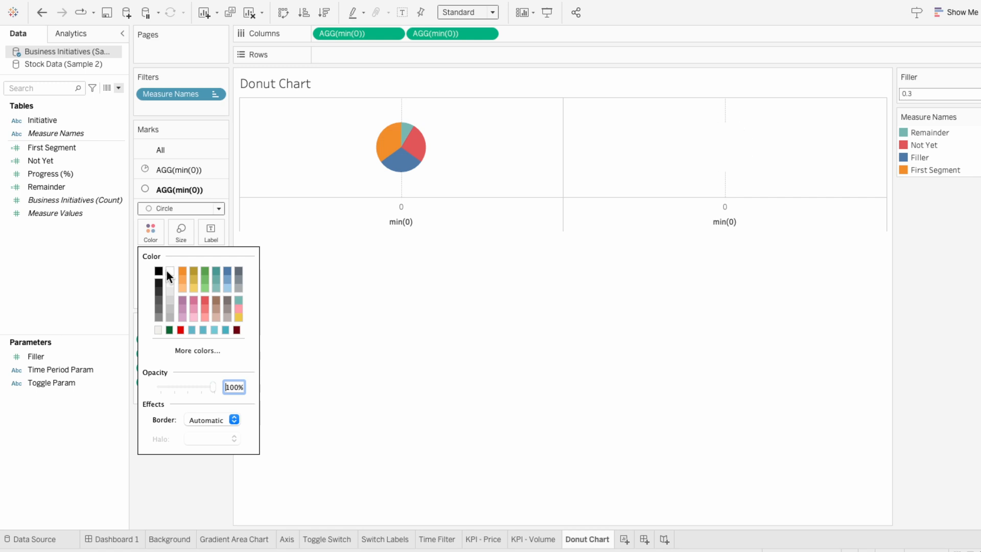
- Make the second min(0) field a dual axis with the first
{"action": "left_click", "coordinate": [431, 38]}
{"action": "right_click", "coordinate": [431, 37]}
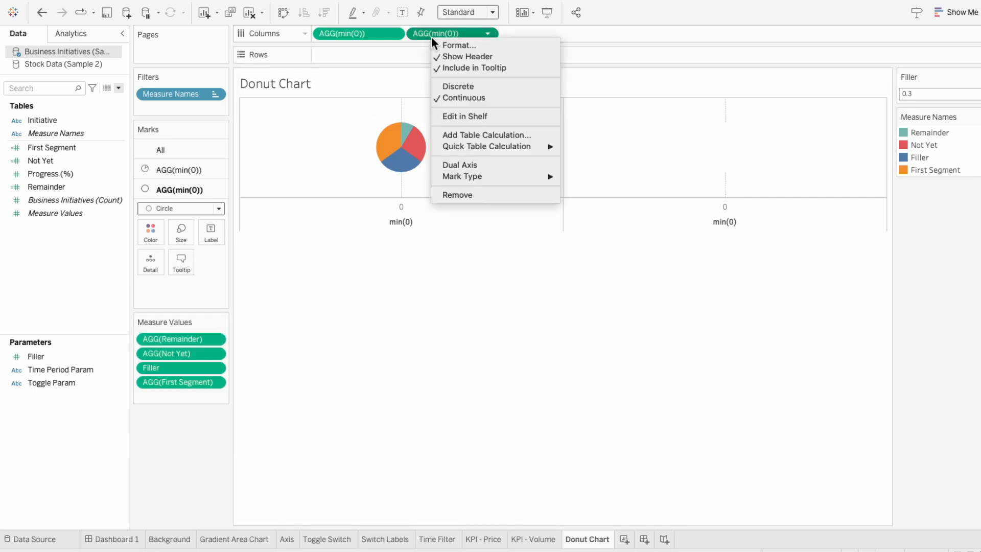
{"action": "left_click", "coordinate": [450, 164]}
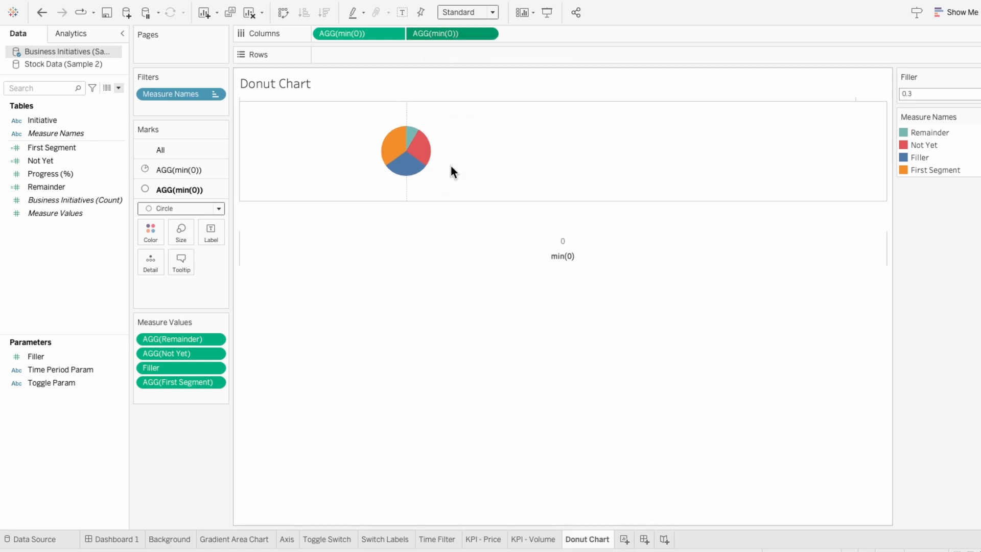
- Increase the pie mark size on the first min(0) card
{"action": "left_click", "coordinate": [178, 171]}
{"action": "left_click", "coordinate": [179, 211]}
{"action": "left_click_drag", "start_coordinate": [203, 242], "coordinate": [228, 244]}
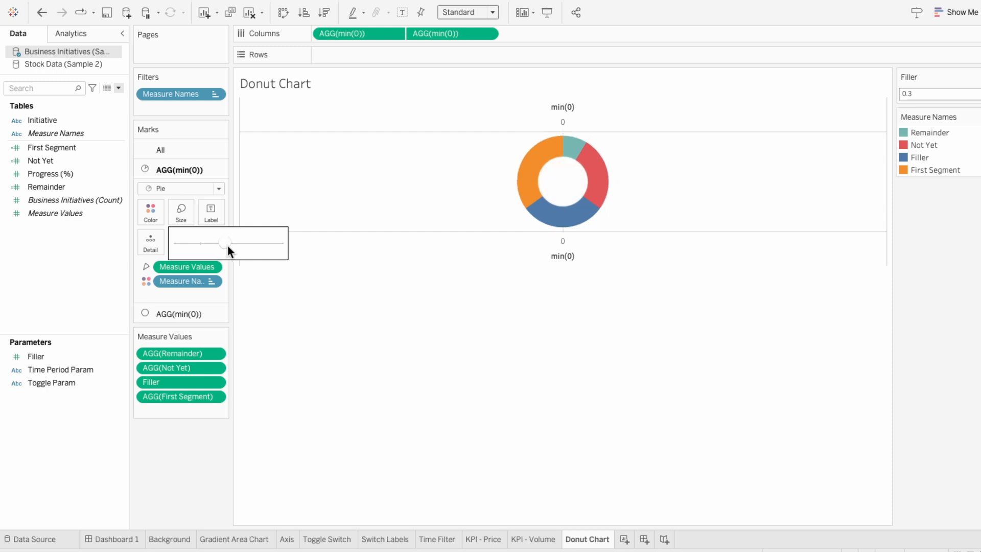
- Reduce the circle mark size on the second min(0) card to form the donut hole
{"action": "left_click", "coordinate": [160, 314]}
{"action": "left_click", "coordinate": [174, 236]}
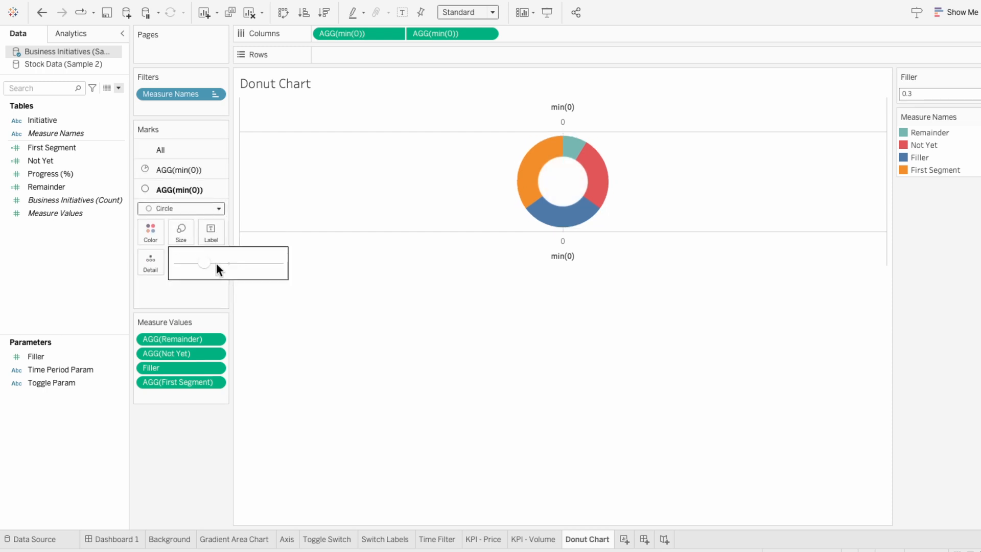
{"action": "left_click_drag", "start_coordinate": [216, 262], "coordinate": [209, 265]}
{"action": "left_click", "coordinate": [297, 289]}
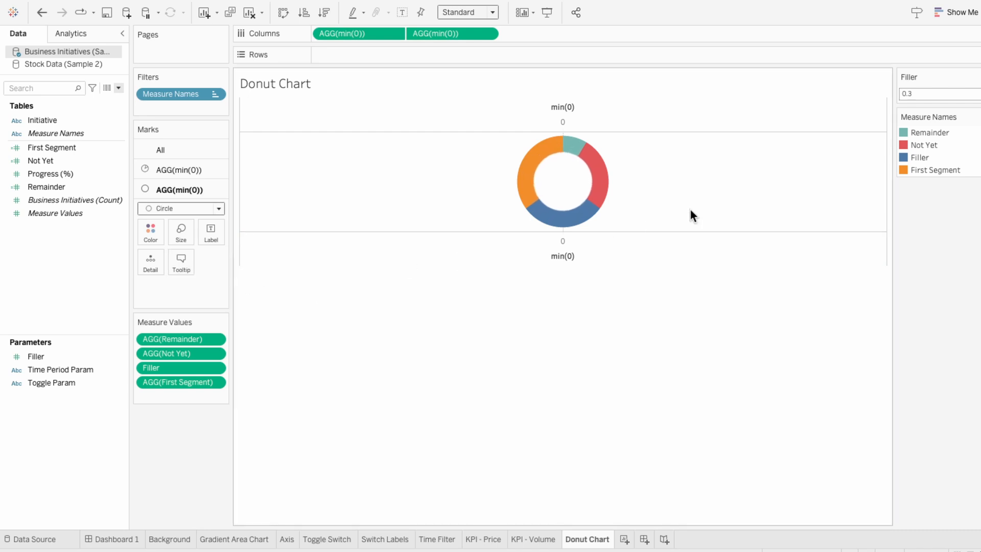
- Edit the Measure Names colors, giving Remainder and First Segment the same Sage Greens shade, and apply
{"action": "left_click", "coordinate": [975, 117]}
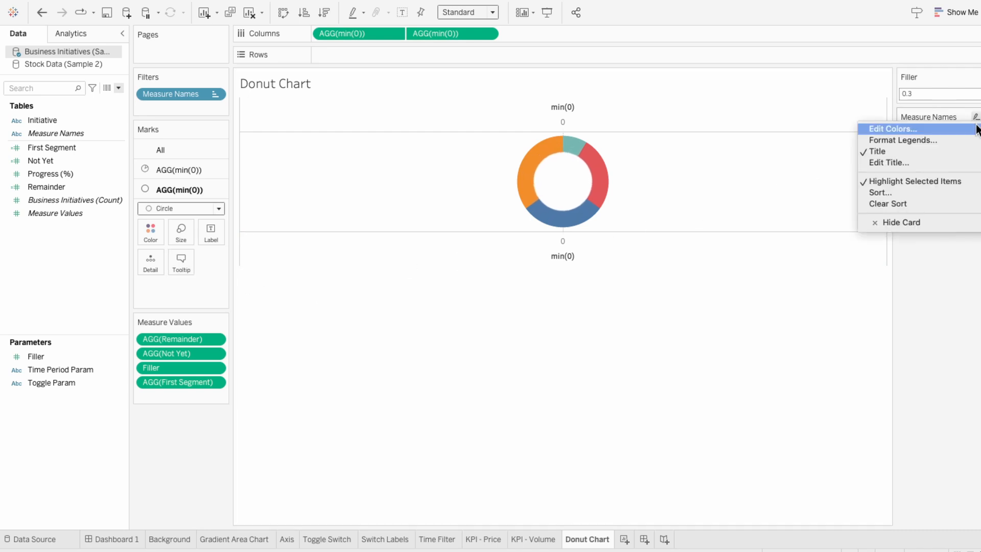
{"action": "left_click", "coordinate": [893, 129]}
{"action": "left_click", "coordinate": [541, 181]}
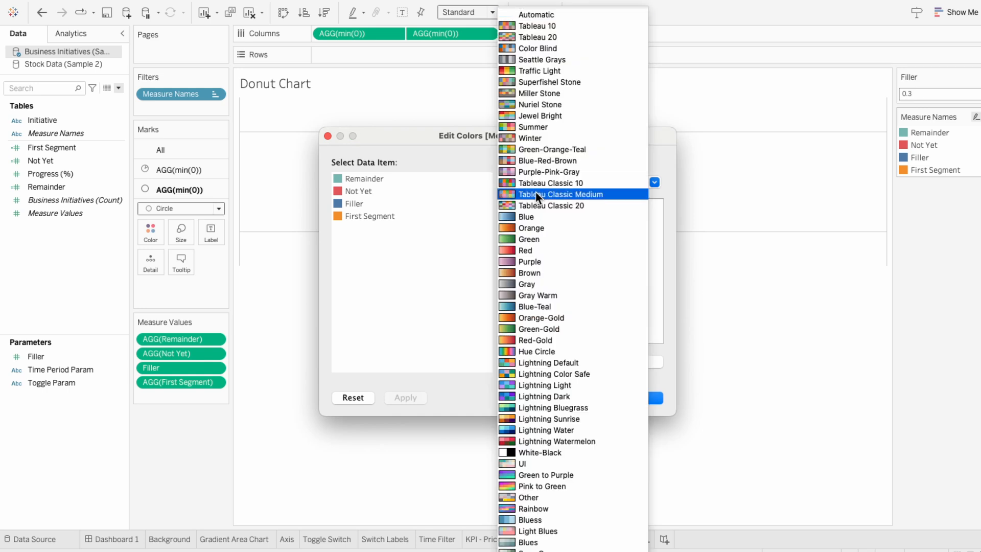
{"action": "left_click", "coordinate": [535, 528]}
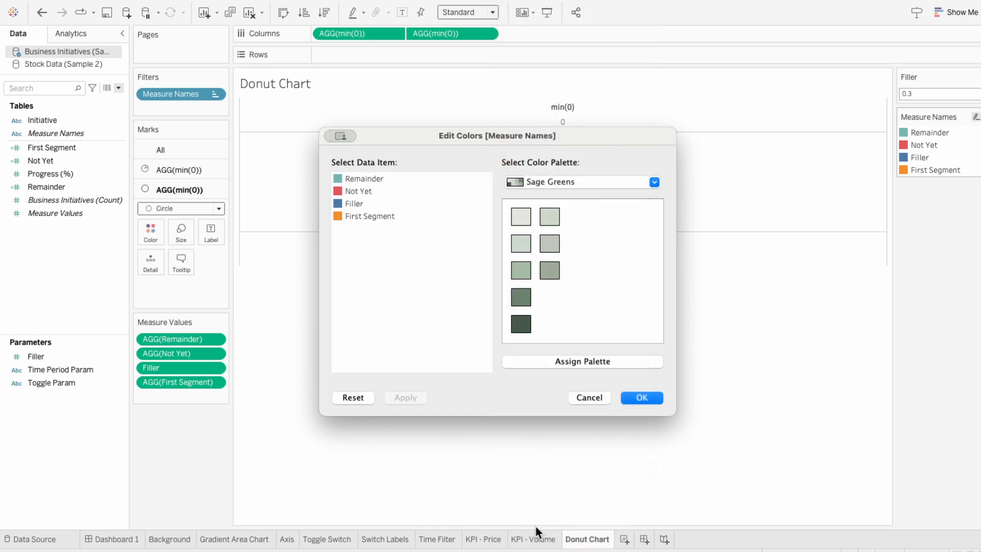
{"action": "left_click", "coordinate": [366, 179]}
{"action": "left_click", "coordinate": [520, 271]}
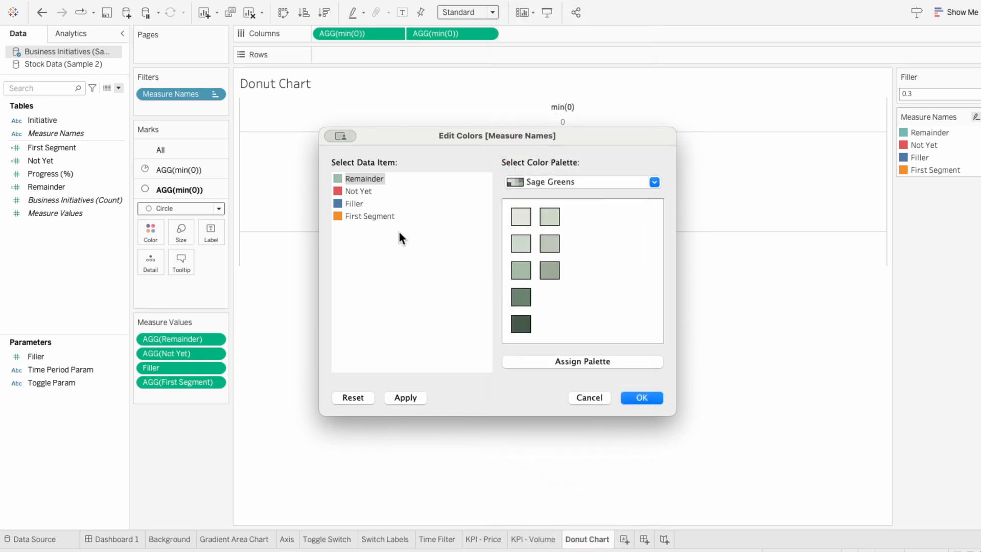
{"action": "left_click", "coordinate": [370, 216]}
{"action": "left_click", "coordinate": [520, 271]}
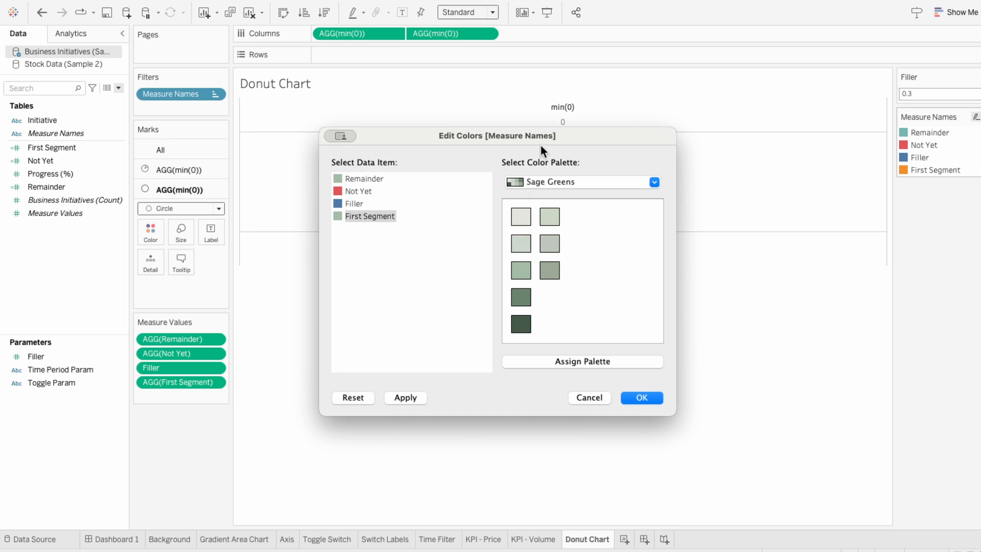
{"action": "left_click_drag", "start_coordinate": [540, 146], "coordinate": [594, 238]}
{"action": "left_click", "coordinate": [459, 490]}
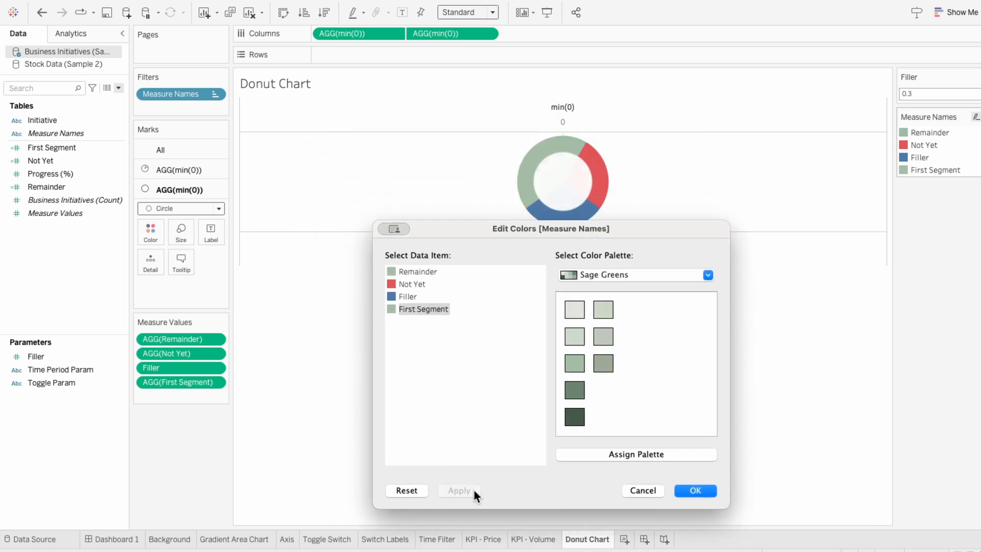
- Color Filler white and Not Yet light beige from the UI palette, and confirm the color edits
{"action": "left_click", "coordinate": [624, 275]}
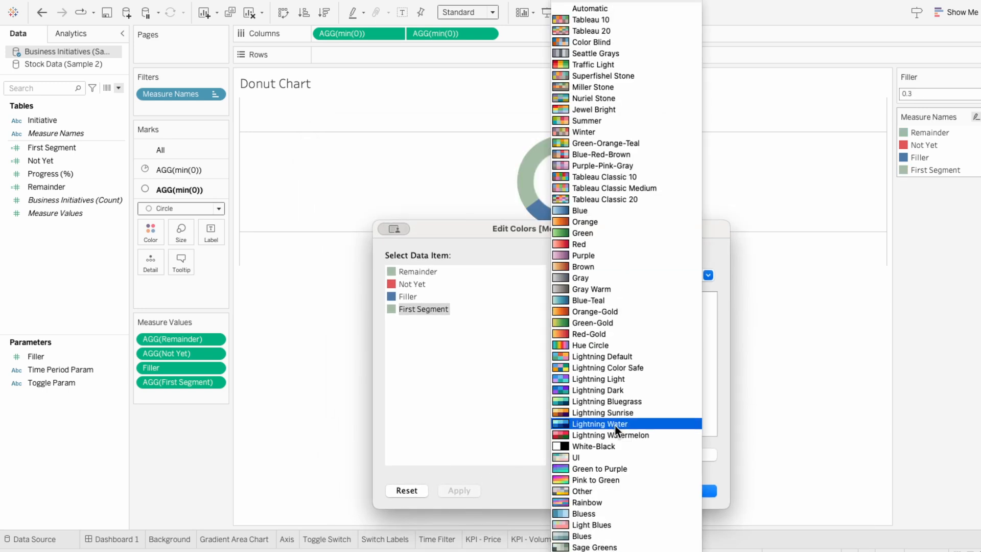
{"action": "left_click", "coordinate": [614, 443]}
{"action": "left_click", "coordinate": [404, 296]}
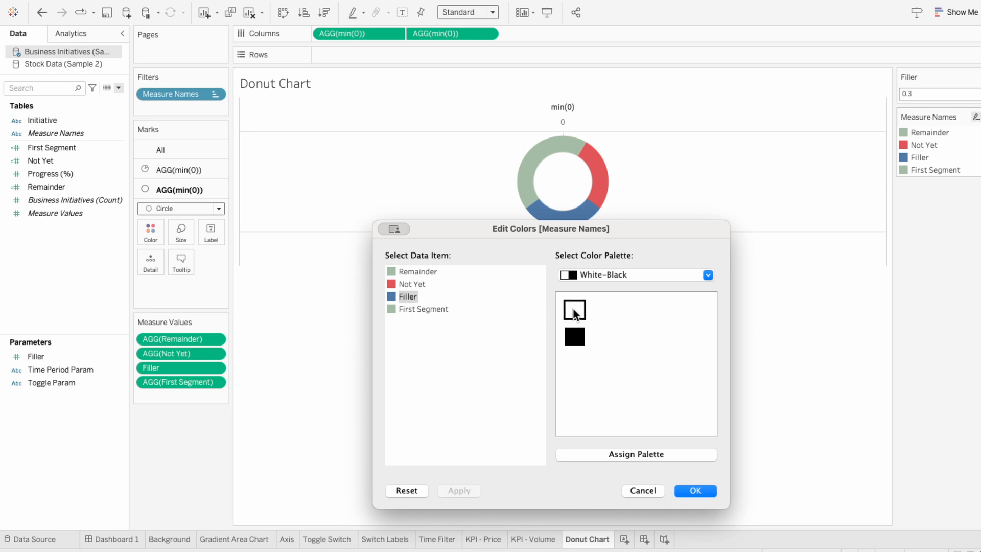
{"action": "left_click", "coordinate": [573, 308]}
{"action": "left_click", "coordinate": [584, 280]}
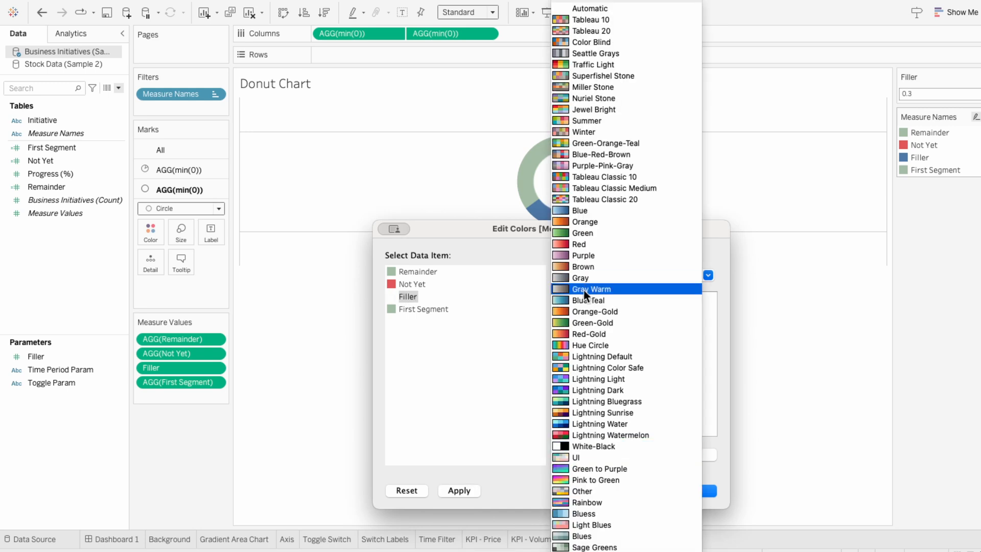
{"action": "left_click", "coordinate": [587, 457]}
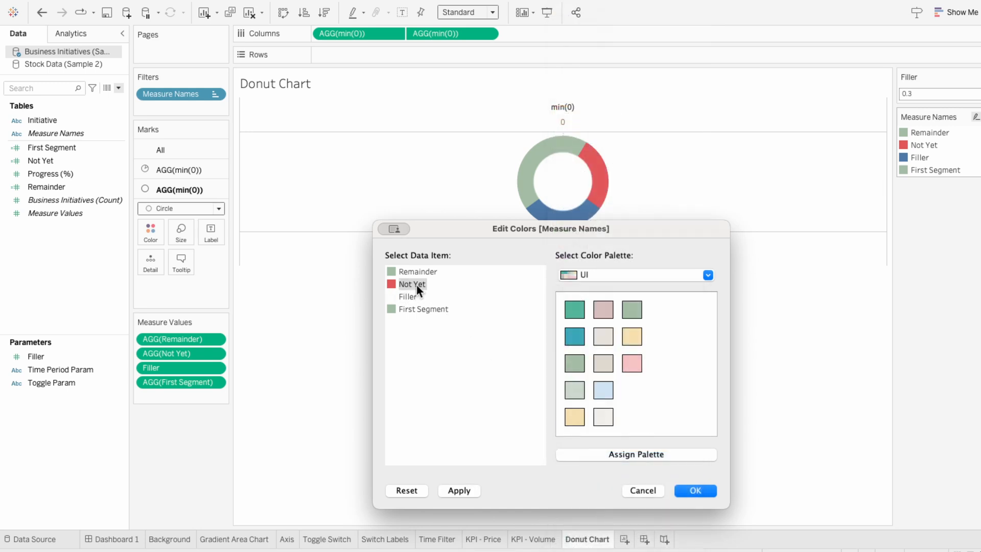
{"action": "left_click", "coordinate": [604, 336]}
{"action": "left_click", "coordinate": [710, 489]}
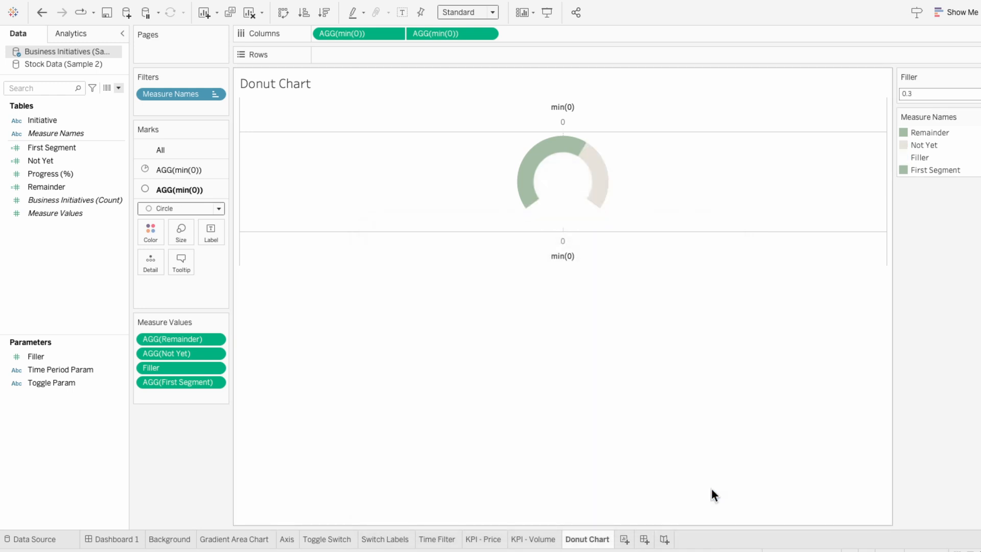
- Try Filler parameter values of 0.4, 0.5 and 0.2, then set it back to 0.3
{"action": "double_click", "coordinate": [932, 97]}
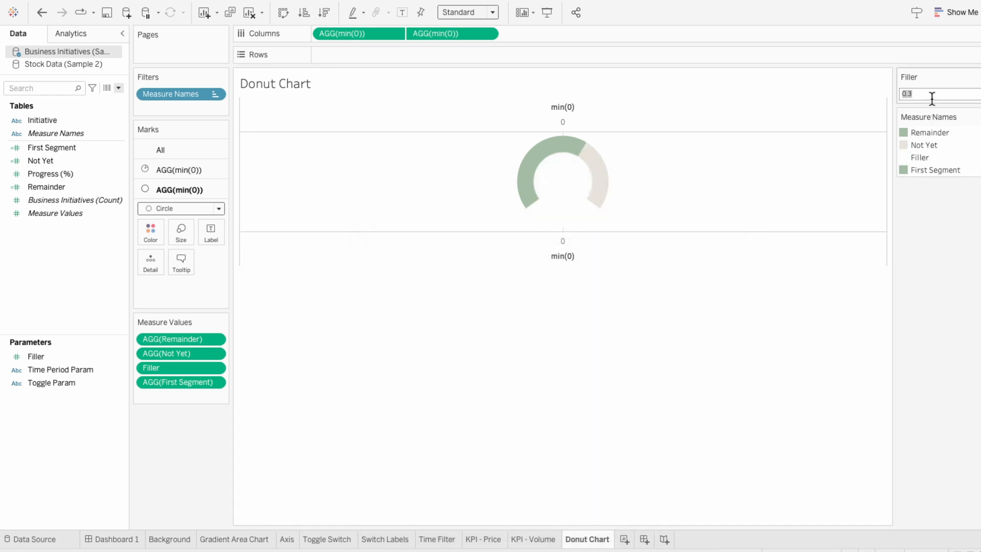
{"action": "left_click", "coordinate": [938, 97]}
{"action": "key", "text": "BackSpace"}
{"action": "type", "text": "4"}
{"action": "key", "text": "Return"}
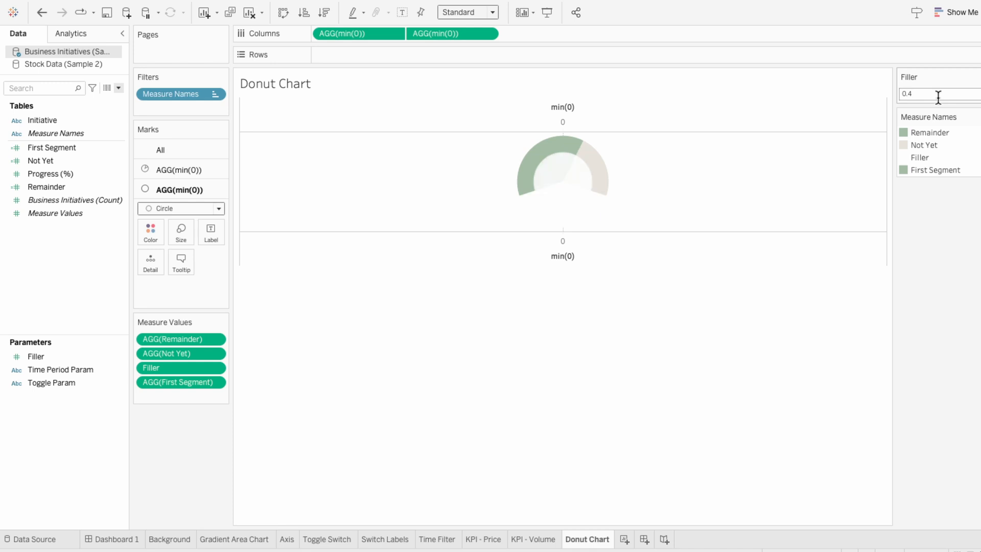
{"action": "double_click", "coordinate": [938, 98]}
{"action": "left_click", "coordinate": [938, 97]}
{"action": "key", "text": "BackSpace"}
{"action": "type", "text": "5"}
{"action": "key", "text": "Return"}
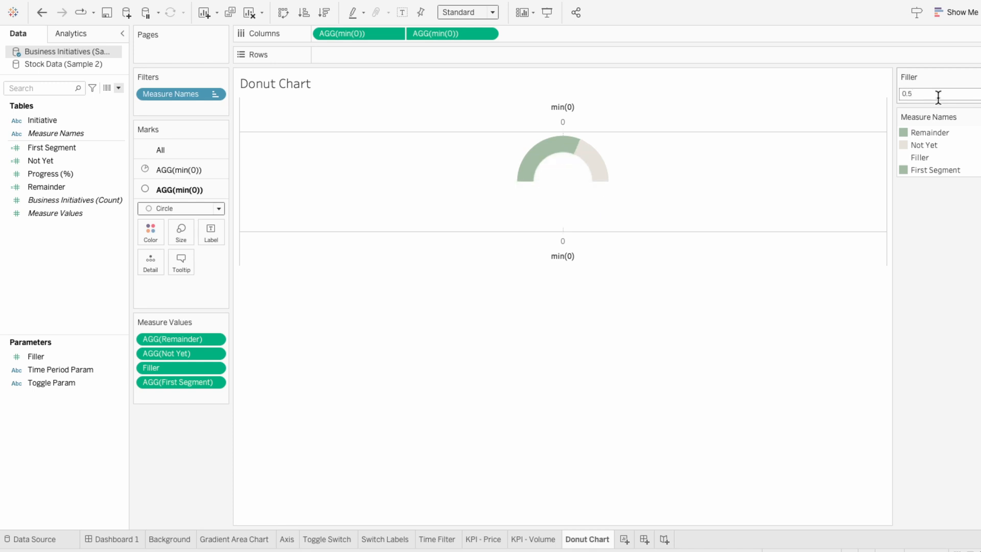
{"action": "double_click", "coordinate": [938, 97]}
{"action": "left_click", "coordinate": [946, 97]}
{"action": "key", "text": "BackSpace"}
{"action": "type", "text": "1"}
{"action": "key", "text": "Return"}
{"action": "left_click", "coordinate": [949, 95]}
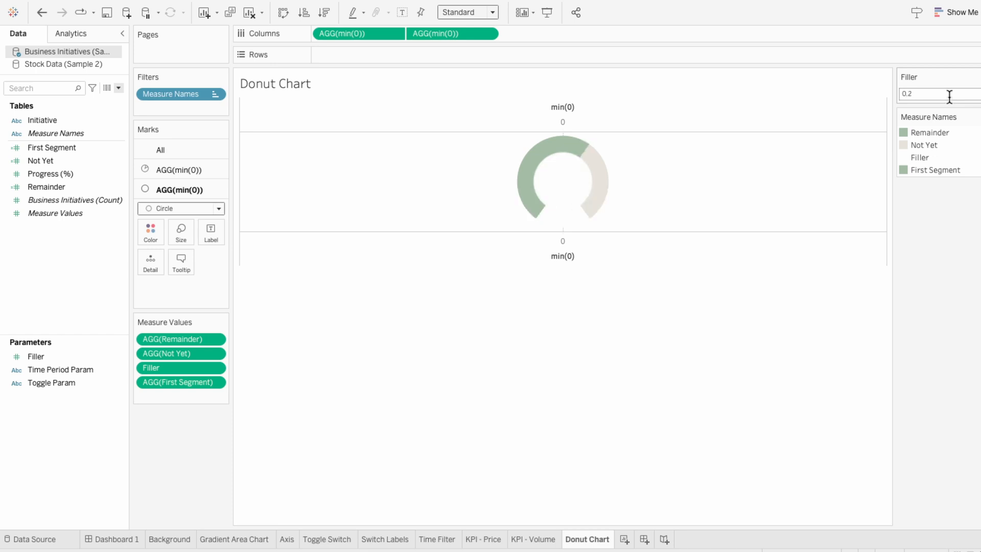
{"action": "type", "text": ".3"}
{"action": "key", "text": "Return"}
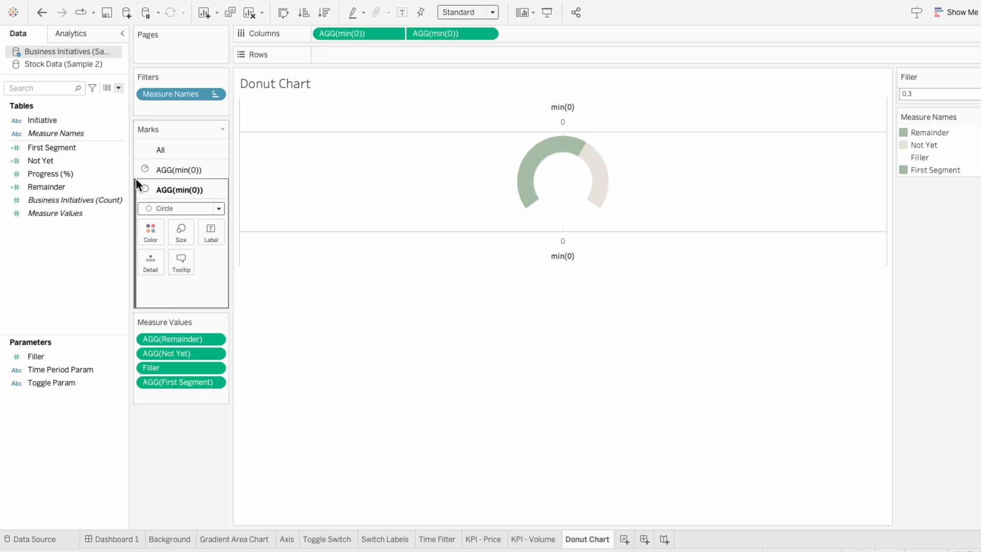
- Add Progress (%) to the circle mark card's Detail and change its aggregation to Average
{"action": "left_click_drag", "start_coordinate": [90, 176], "coordinate": [179, 288]}
{"action": "right_click", "coordinate": [179, 288]}
{"action": "mouse_move", "coordinate": [207, 387]}
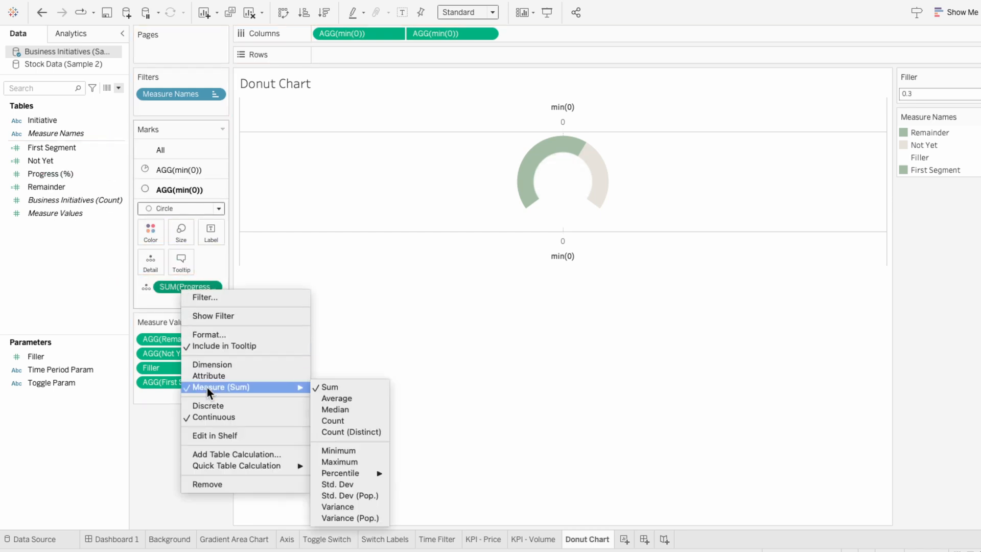
{"action": "left_click", "coordinate": [342, 397]}
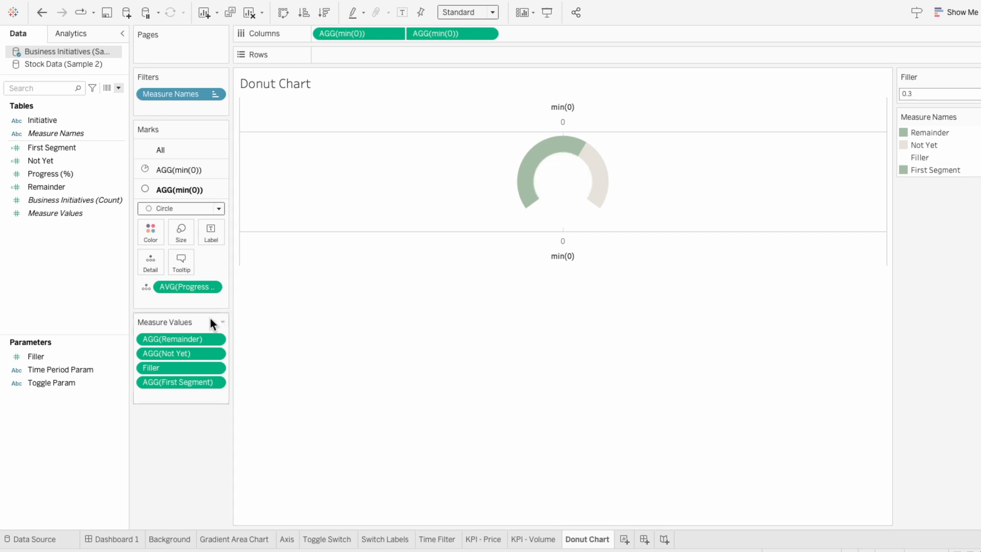
- Switch AVG(Progress (%)) on the circle marks from Detail to Label and center the label horizontally and vertically
{"action": "left_click", "coordinate": [146, 287]}
{"action": "left_click", "coordinate": [158, 308]}
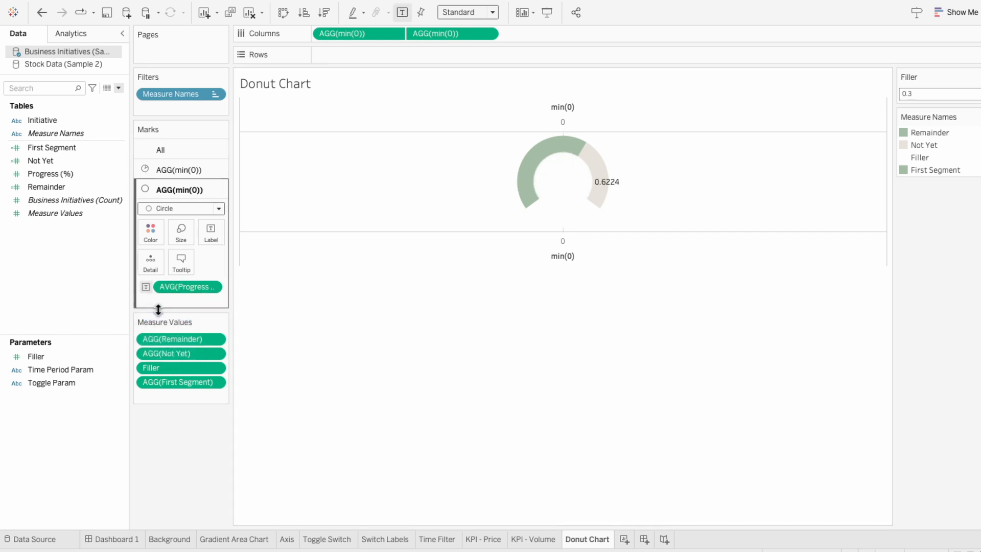
{"action": "left_click", "coordinate": [210, 237]}
{"action": "left_click", "coordinate": [277, 335]}
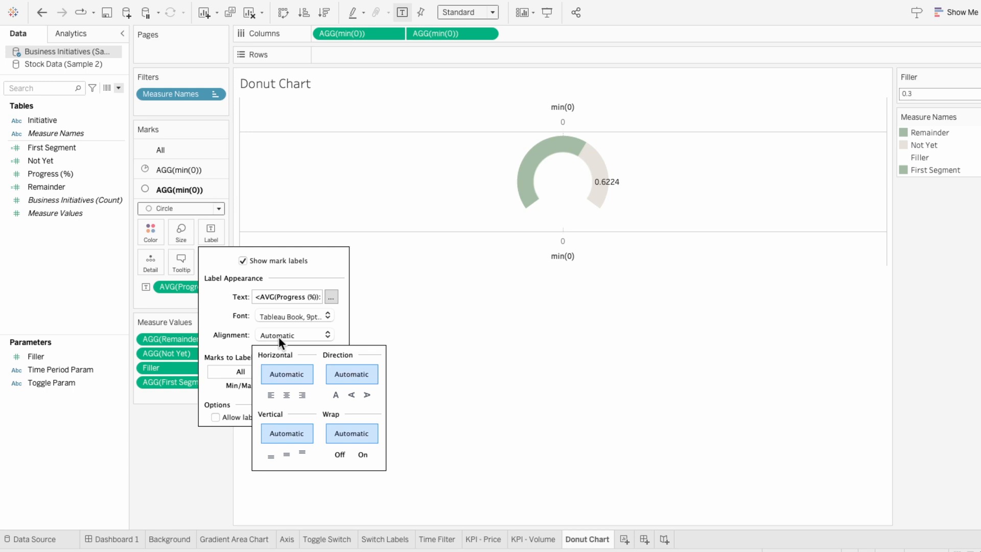
{"action": "left_click", "coordinate": [287, 395]}
{"action": "left_click", "coordinate": [287, 453]}
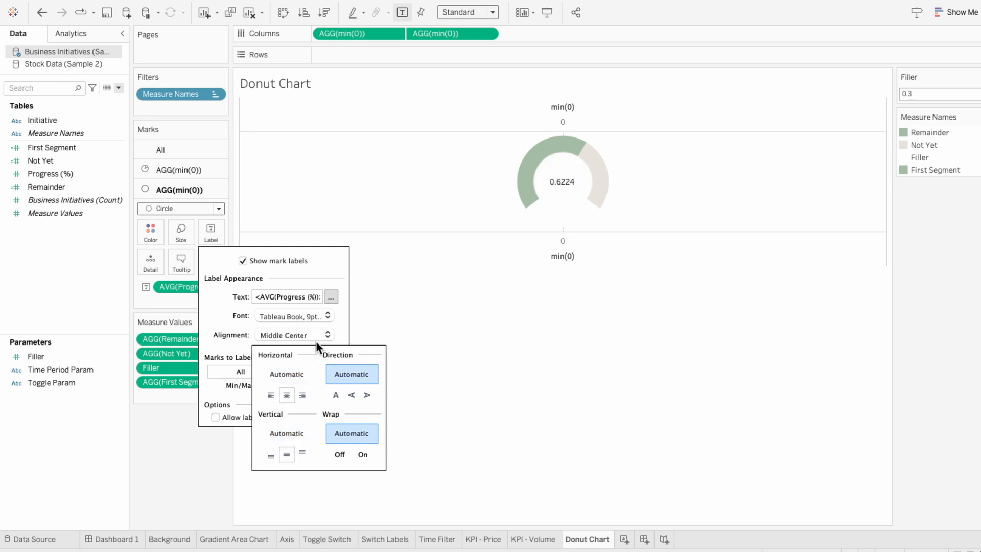
- Edit the label text to be bold at font size 14
{"action": "left_click", "coordinate": [331, 297]}
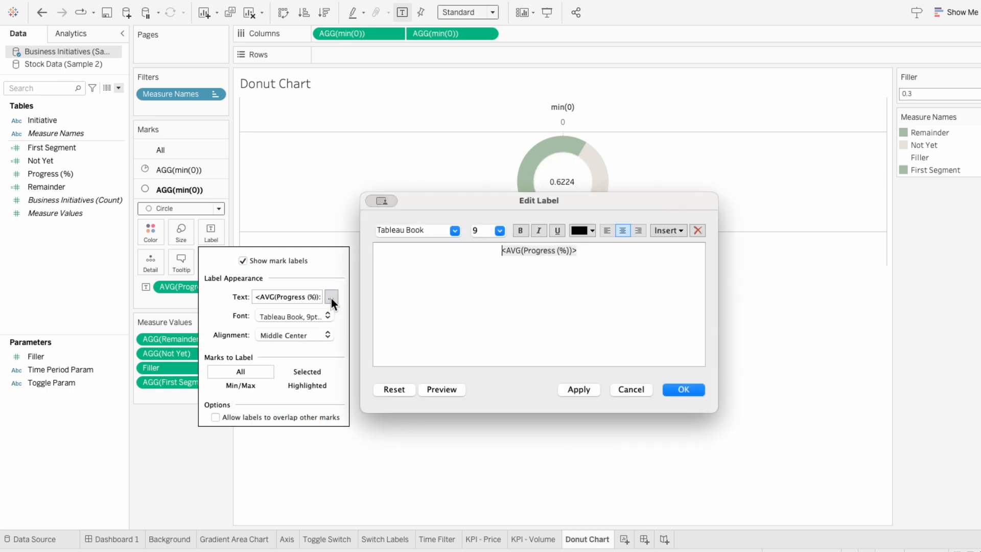
{"action": "left_click_drag", "start_coordinate": [598, 251], "coordinate": [473, 251]}
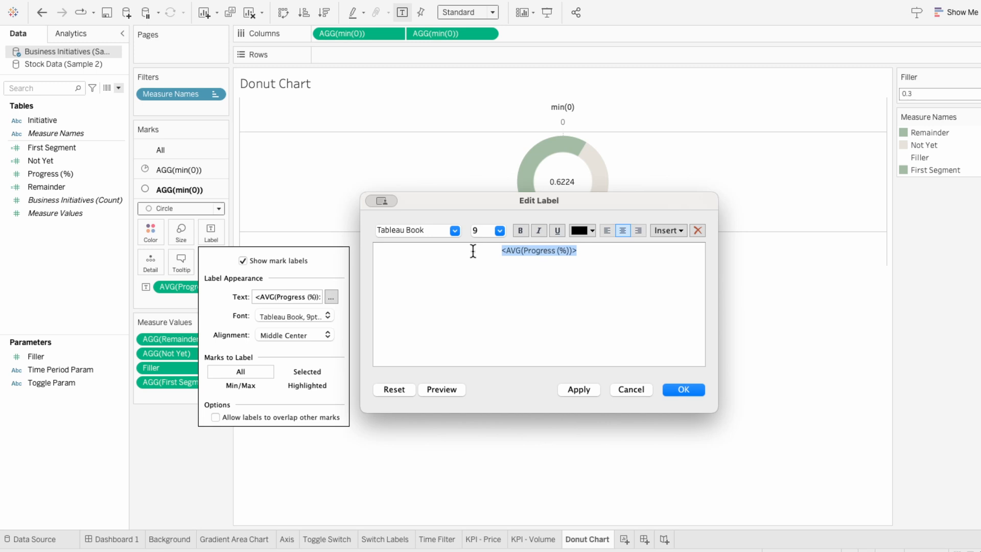
{"action": "left_click", "coordinate": [499, 231]}
{"action": "left_click", "coordinate": [489, 280]}
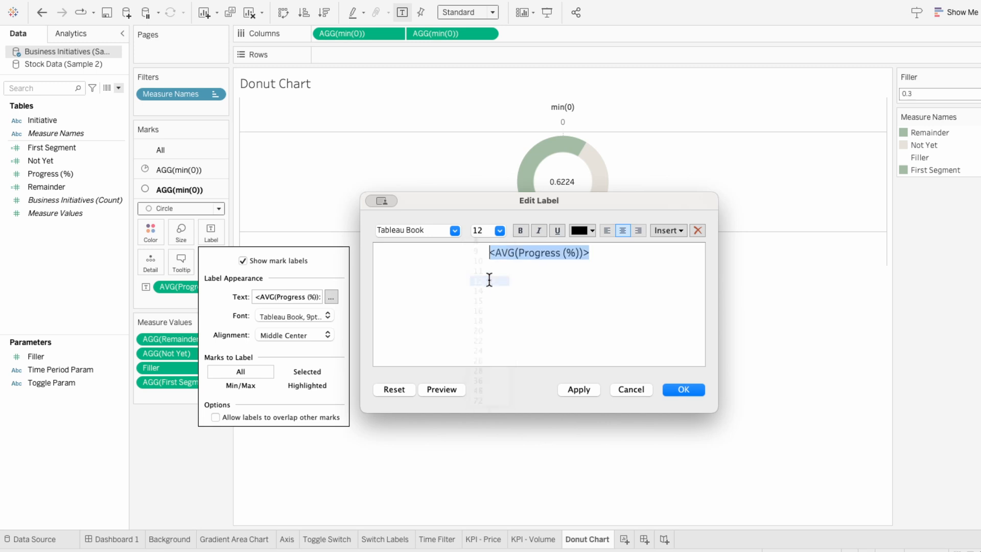
{"action": "left_click", "coordinate": [579, 391]}
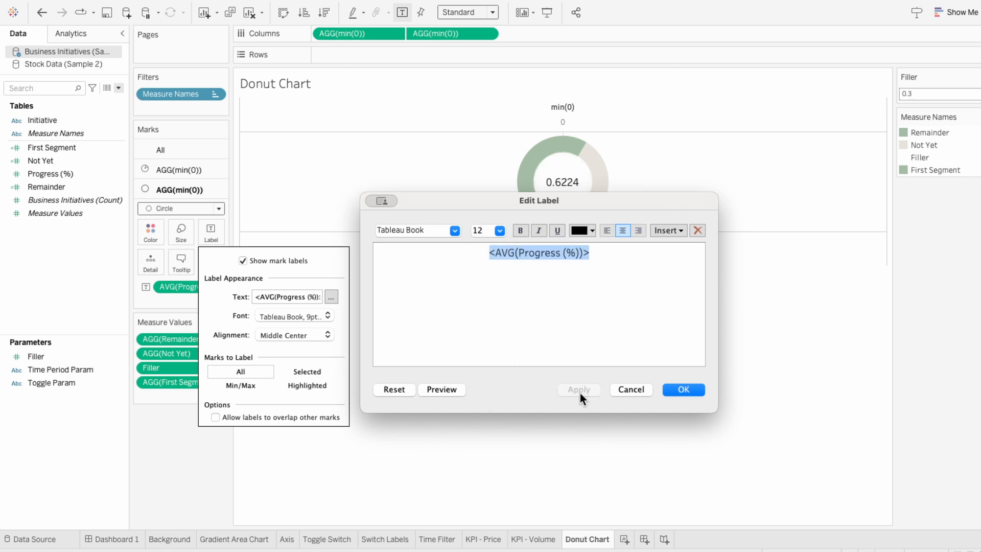
{"action": "left_click", "coordinate": [498, 232]}
{"action": "left_click", "coordinate": [487, 290]}
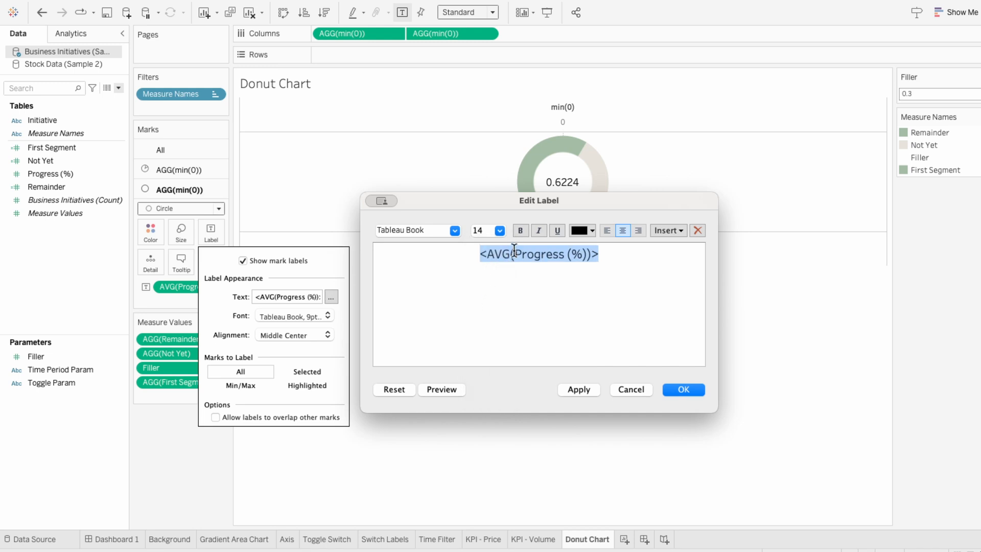
{"action": "left_click", "coordinate": [520, 231]}
{"action": "left_click", "coordinate": [644, 263]}
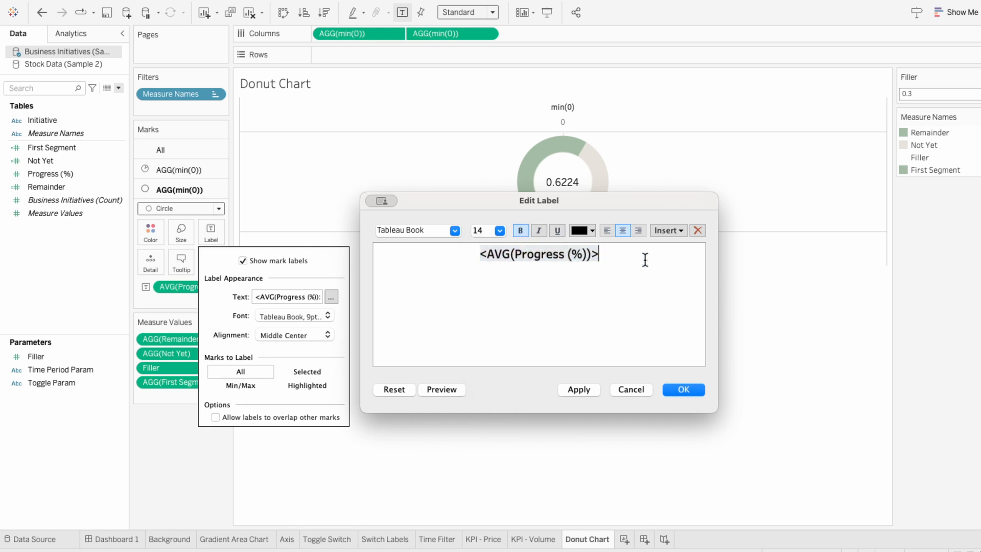
{"action": "left_click_drag", "start_coordinate": [644, 201], "coordinate": [661, 256]}
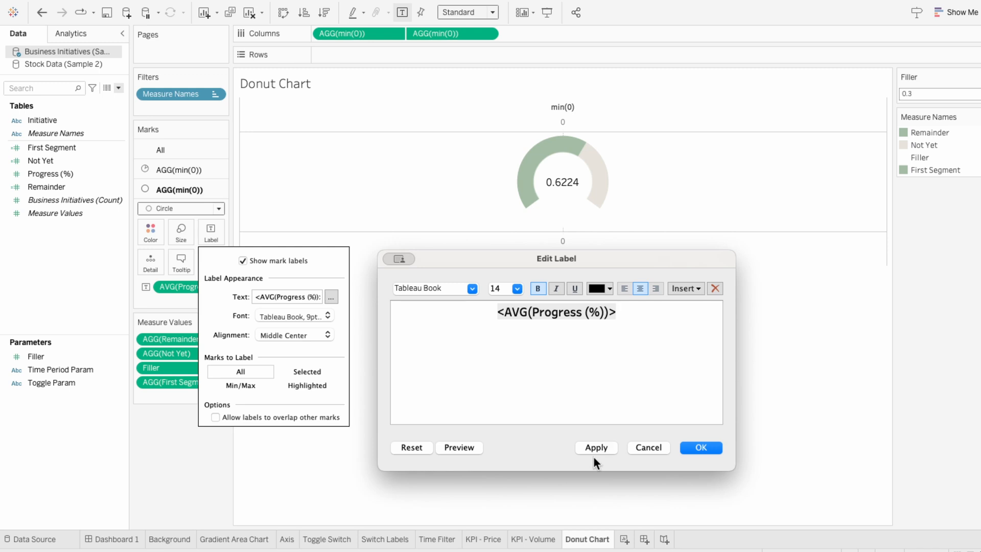
- Add a second label line containing a white "." at font size 5 and confirm the label
{"action": "left_click", "coordinate": [579, 390]}
{"action": "key", "text": "Return"}
{"action": "type", "text": "."}
{"action": "key", "text": "shift+Left"}
{"action": "left_click", "coordinate": [600, 291]}
{"action": "left_click", "coordinate": [607, 302]}
{"action": "left_click", "coordinate": [517, 289]}
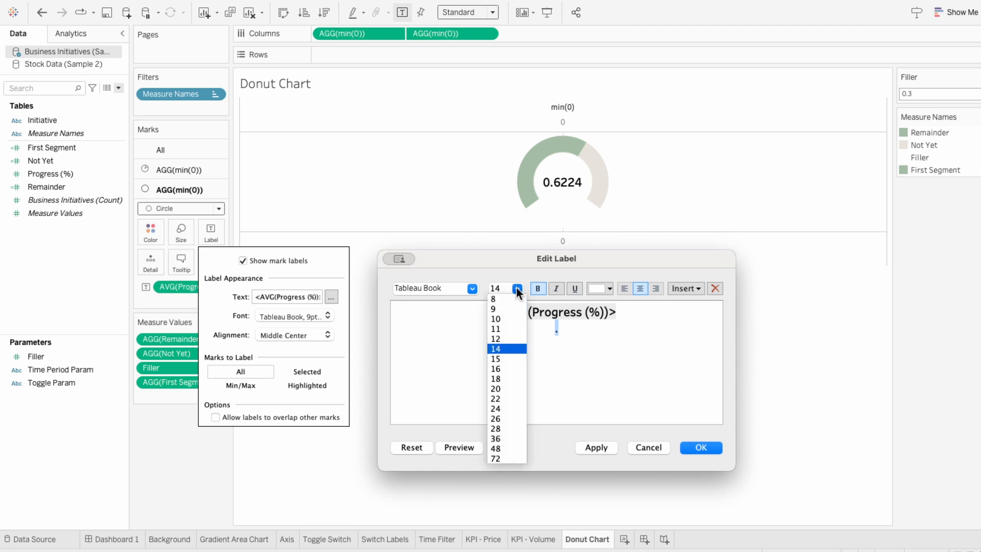
{"action": "left_click", "coordinate": [502, 288]}
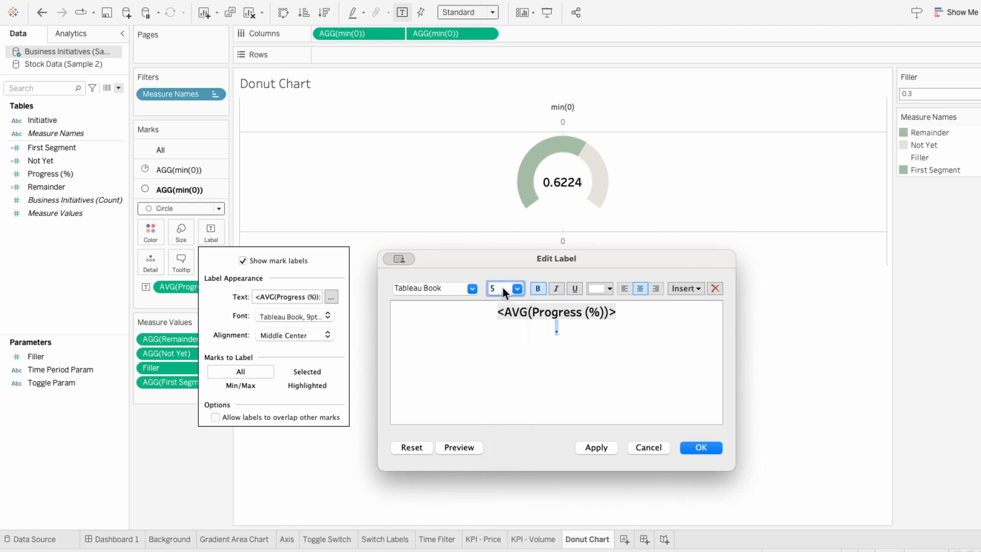
{"action": "key", "text": "Return"}
- Format the AVG(Progress (%)) label numbers as Percentage with 0 decimal places
{"action": "mouse_move", "coordinate": [558, 204]}
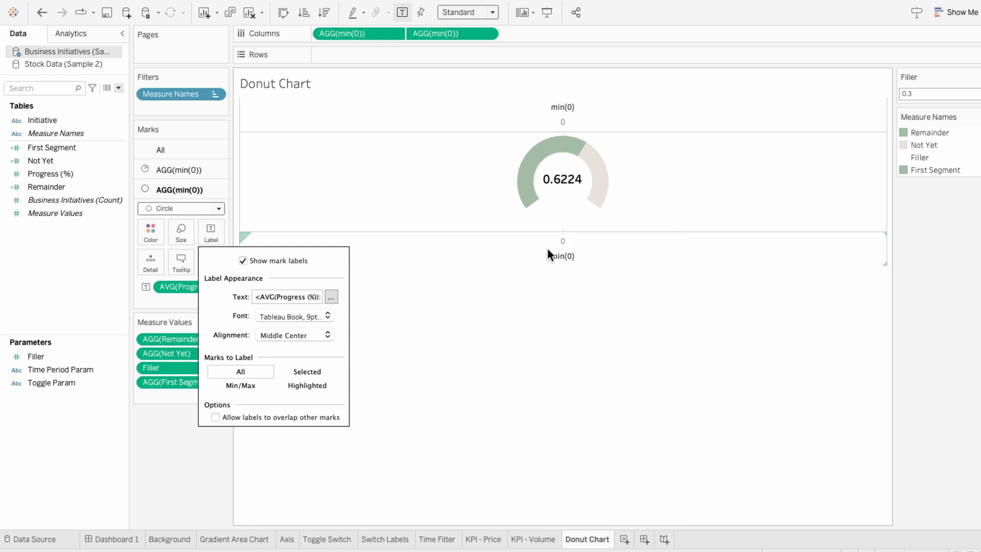
{"action": "left_click", "coordinate": [443, 277]}
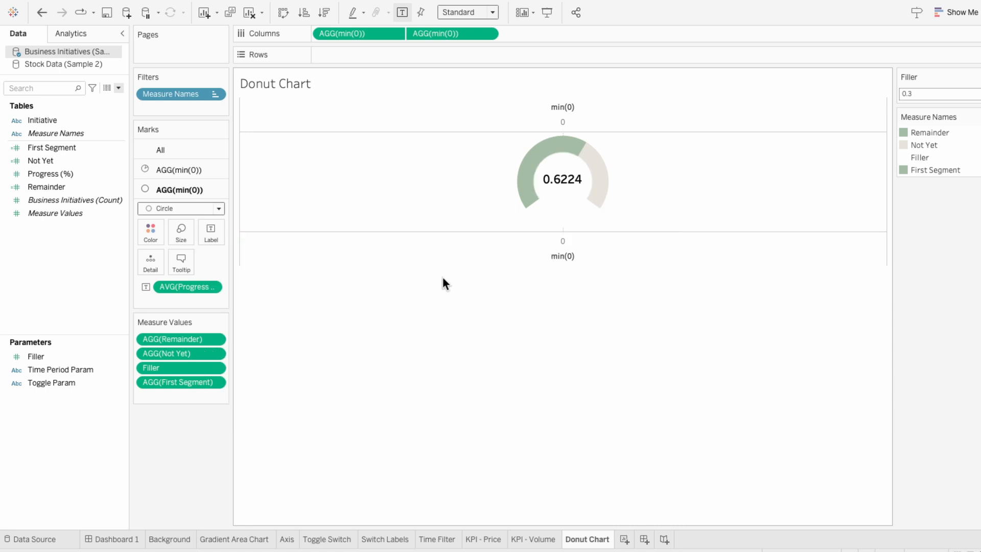
{"action": "right_click", "coordinate": [197, 282]}
{"action": "left_click", "coordinate": [222, 327]}
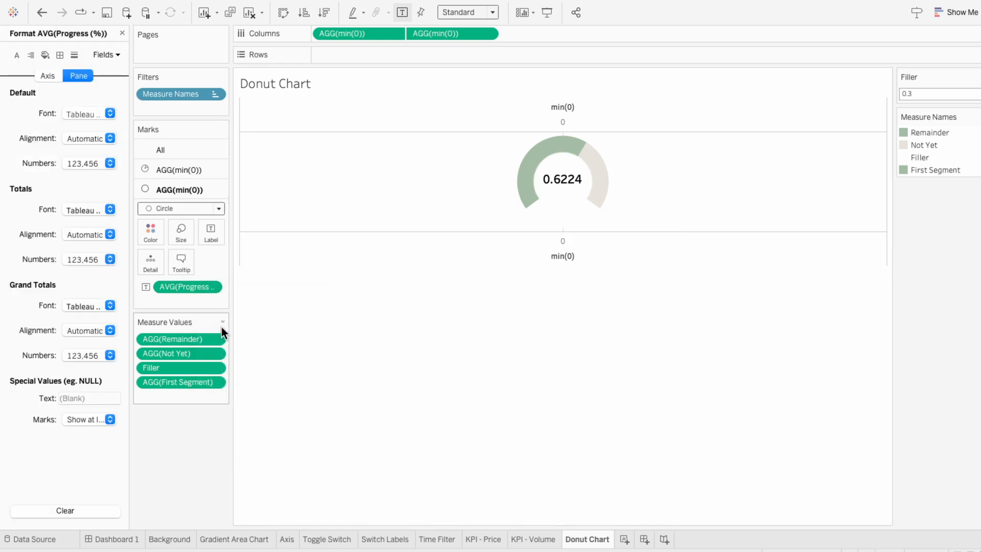
{"action": "left_click", "coordinate": [88, 164]}
{"action": "left_click", "coordinate": [97, 249]}
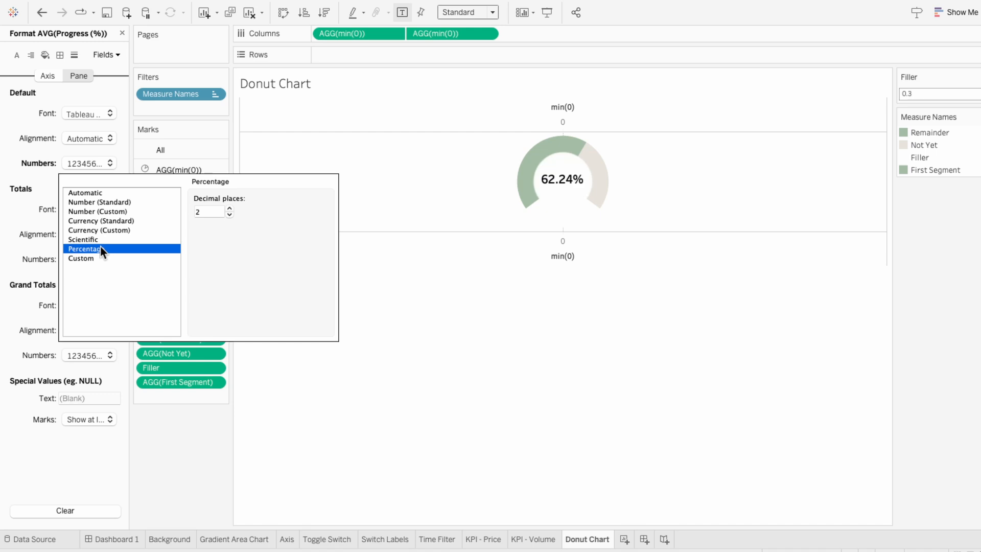
{"action": "left_click", "coordinate": [229, 215]}
{"action": "left_click", "coordinate": [230, 215]}
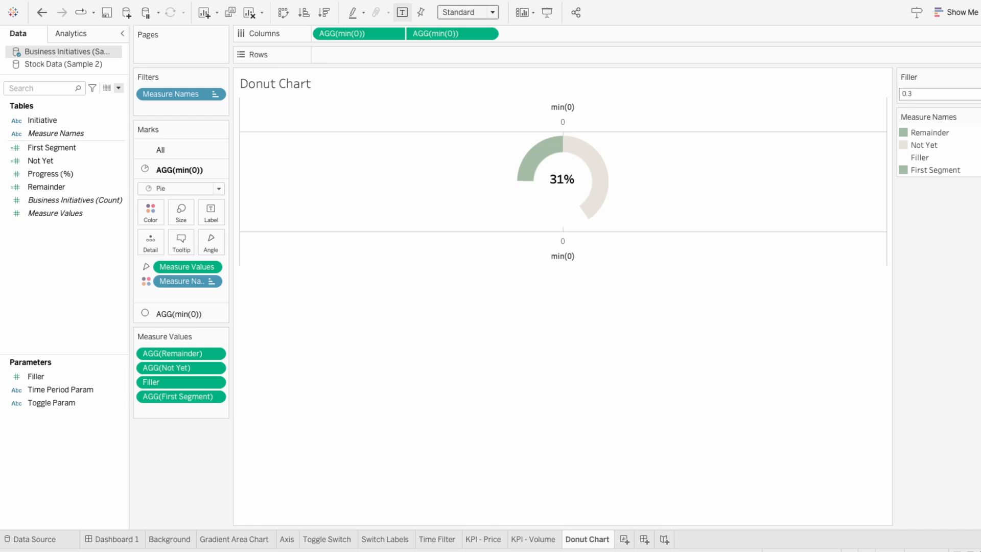
- Create calculated field "Not Yet < 0.5": IF AVG([Progress (%)]) > 0.5 THEN 0 ELSE (0.5 - AVG([Progress (%)])) * (1-[Filler]) END
{"action": "left_click", "coordinate": [118, 88]}
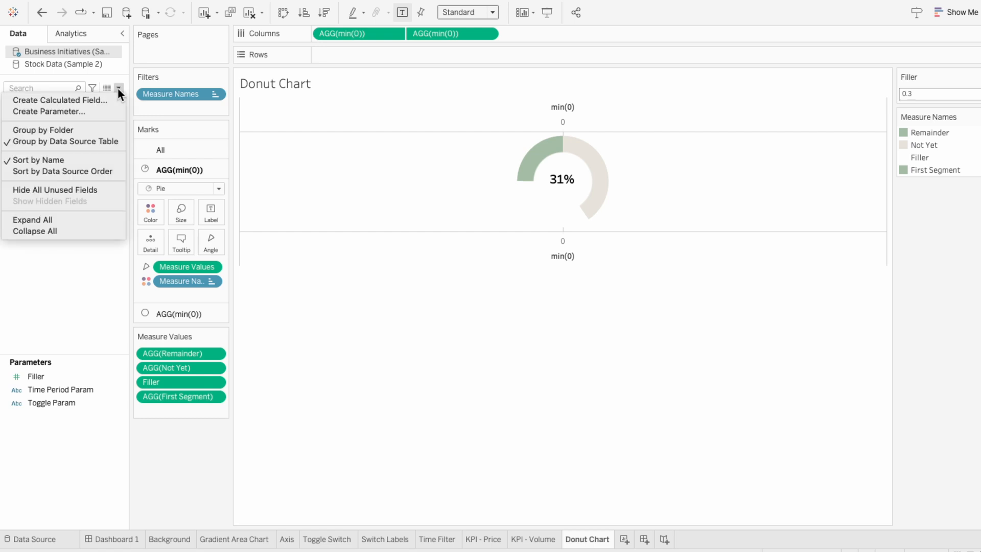
{"action": "left_click", "coordinate": [116, 100]}
{"action": "type", "text": "N"}
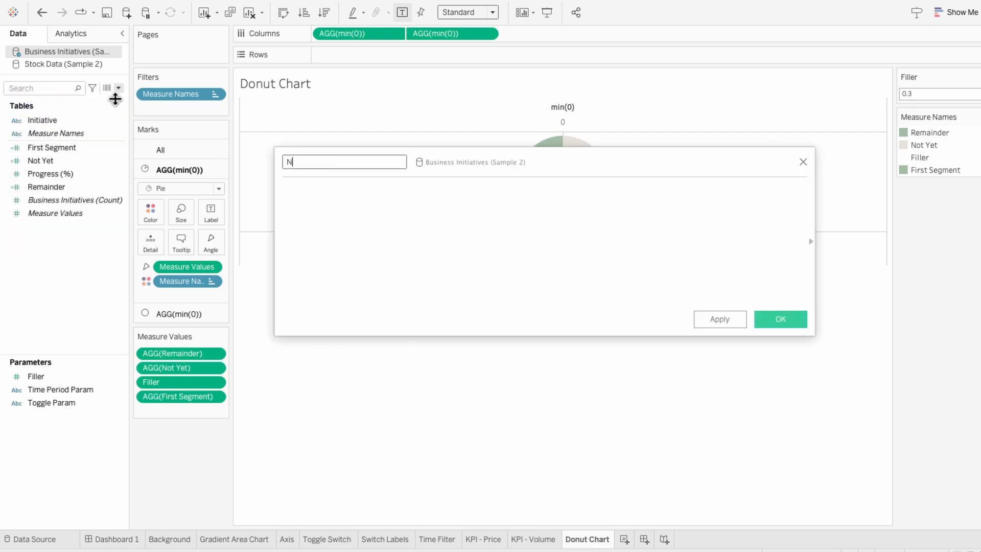
{"action": "type", "text": "ot Yet < 0.5"}
{"action": "key", "text": "Tab"}
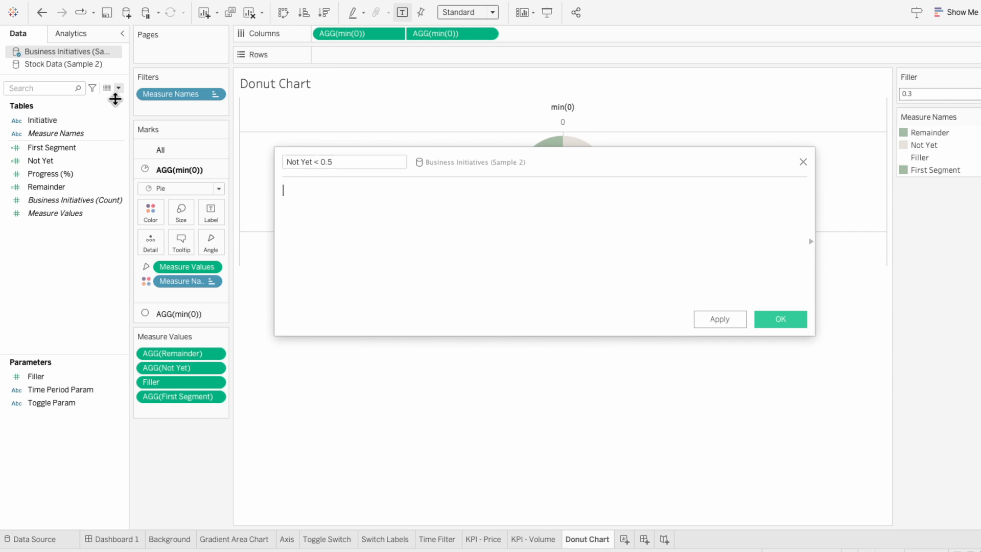
{"action": "type", "text": "IF AVG("}
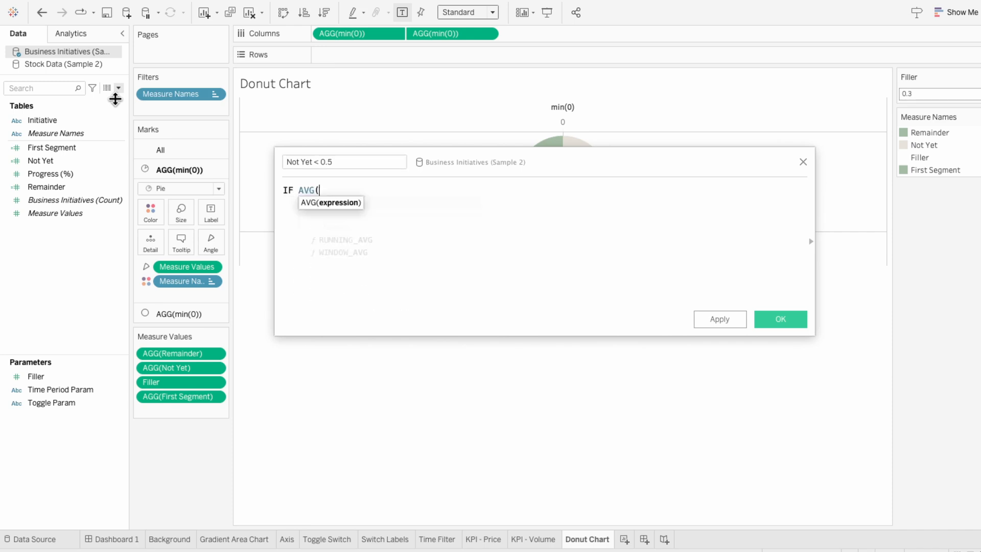
{"action": "type", "text": "prog"}
{"action": "key", "text": "Return"}
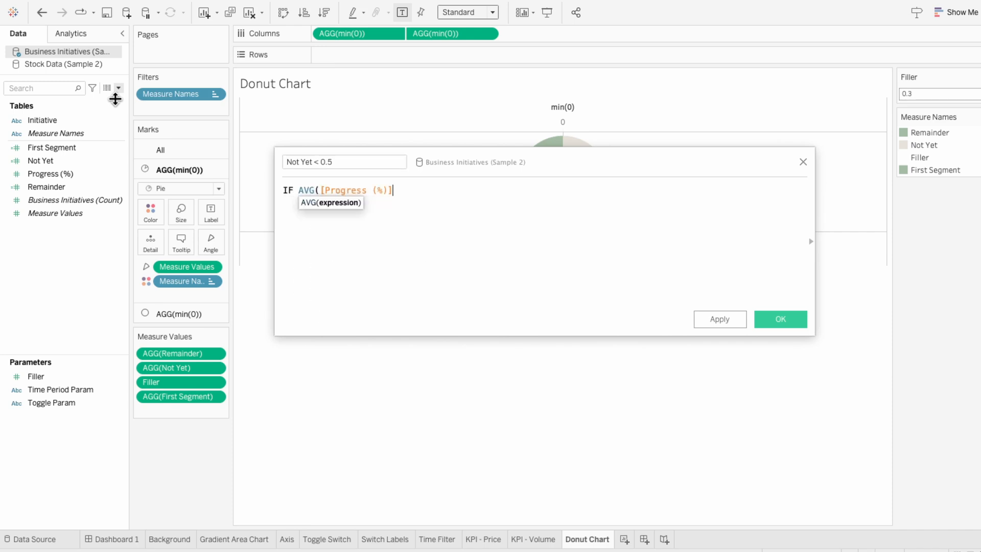
{"action": "type", "text": ") > 0.5 THEN"}
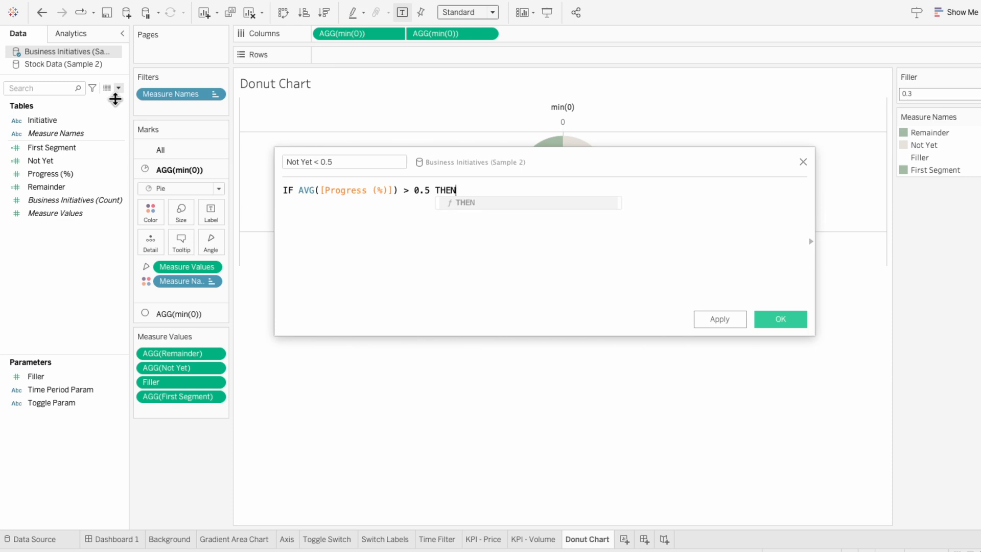
{"action": "key", "text": "Return"}
{"action": "type", "text": "0"}
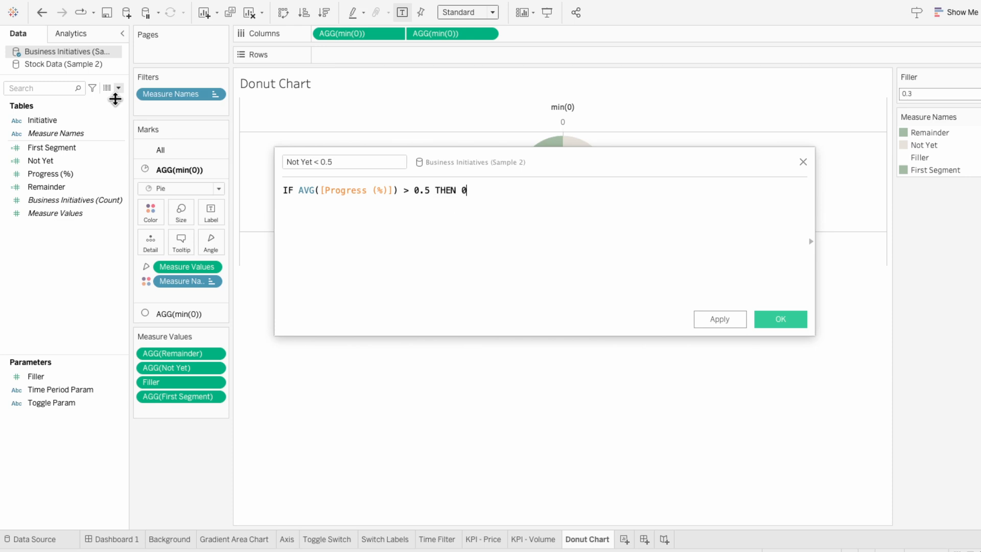
{"action": "type", "text": " ELSE (0.5 - AV"}
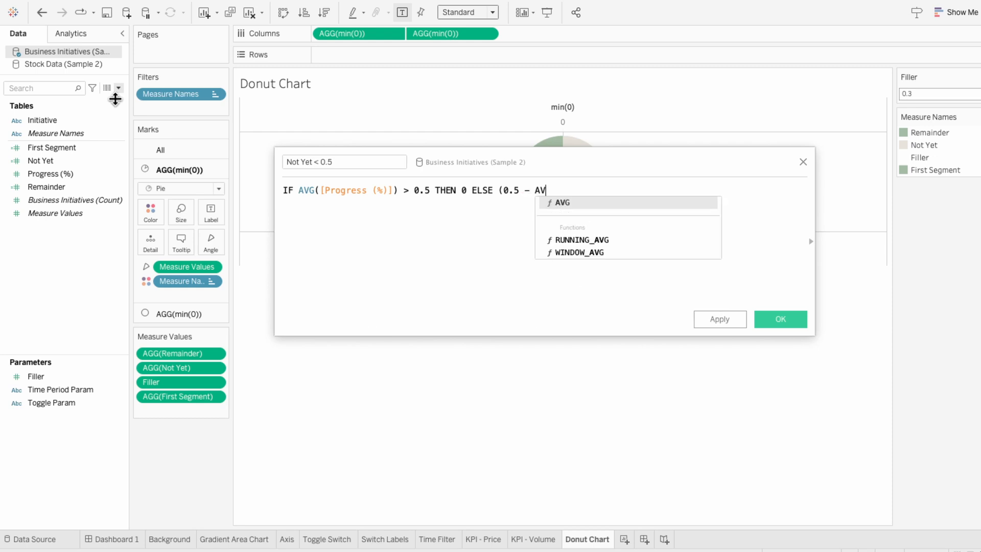
{"action": "type", "text": "G([pro"}
{"action": "key", "text": "Return"}
{"action": "type", "text": ")"}
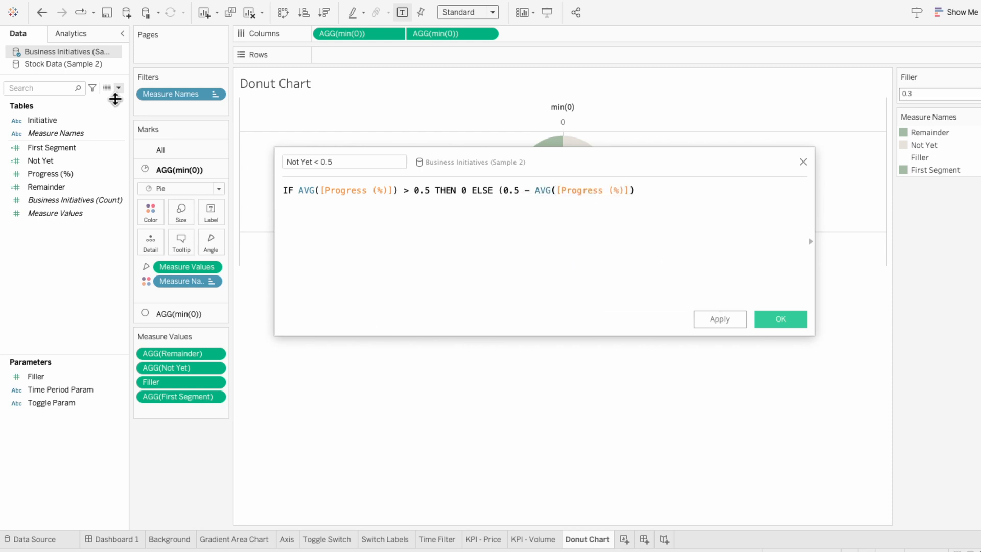
{"action": "type", "text": ") * (1-f"}
{"action": "key", "text": "Down"}
{"action": "key", "text": "Return"}
{"action": "type", "text": ") END"}
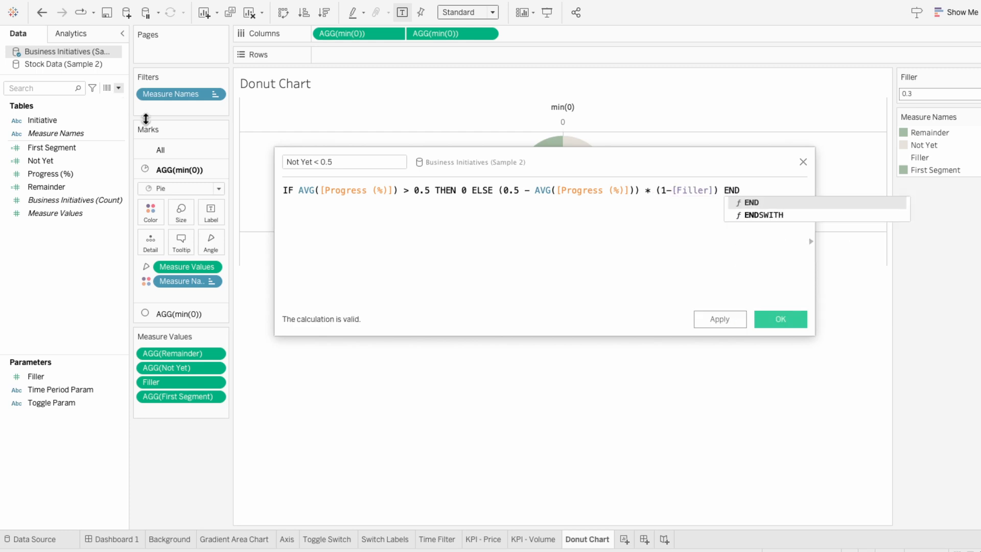
{"action": "left_click", "coordinate": [445, 246]}
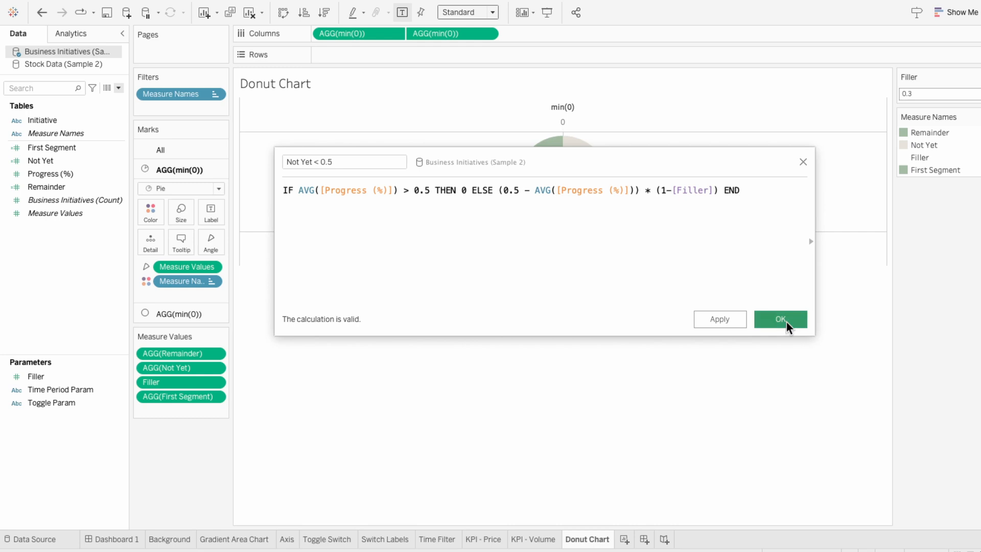
{"action": "left_click", "coordinate": [781, 319]}
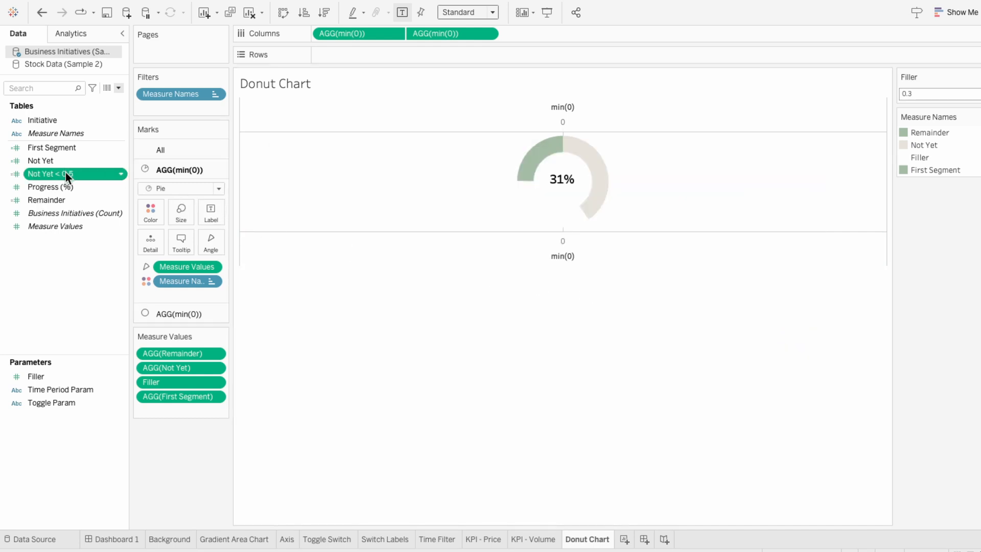
- Add Not Yet < 0.5 to Measure Values and color it light beige from the UI palette
{"action": "left_click_drag", "start_coordinate": [66, 173], "coordinate": [161, 405]}
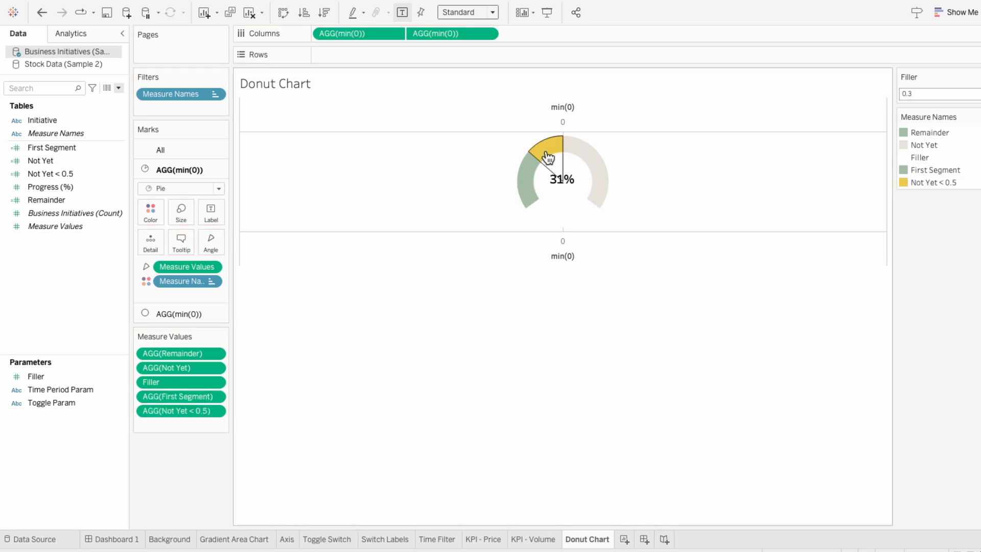
{"action": "left_click", "coordinate": [978, 117]}
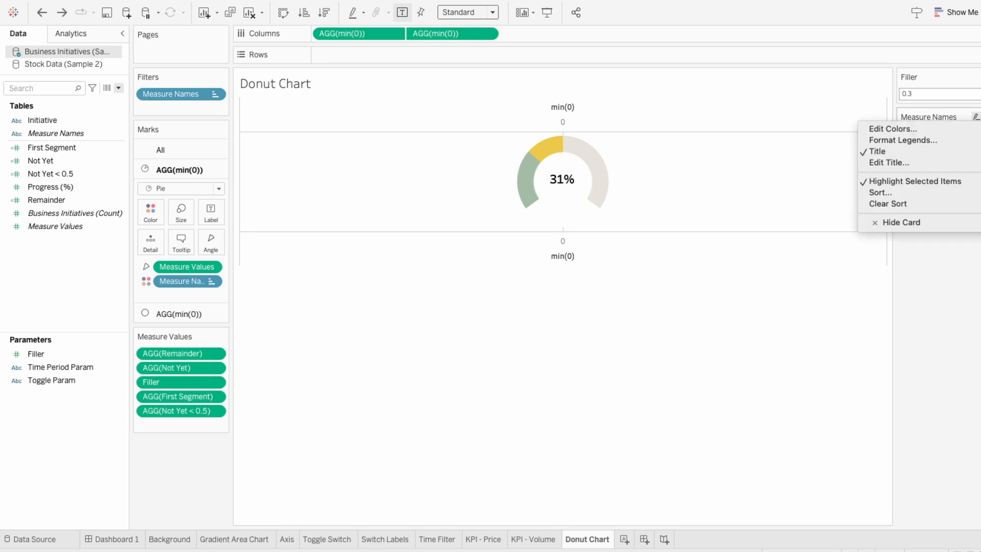
{"action": "left_click", "coordinate": [978, 130]}
{"action": "left_click", "coordinate": [591, 185]}
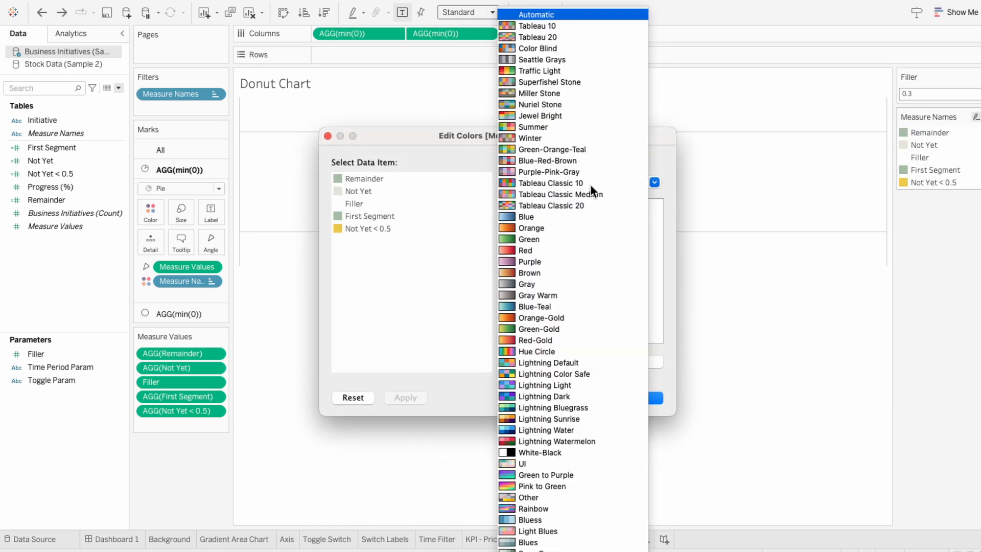
{"action": "left_click", "coordinate": [563, 463]}
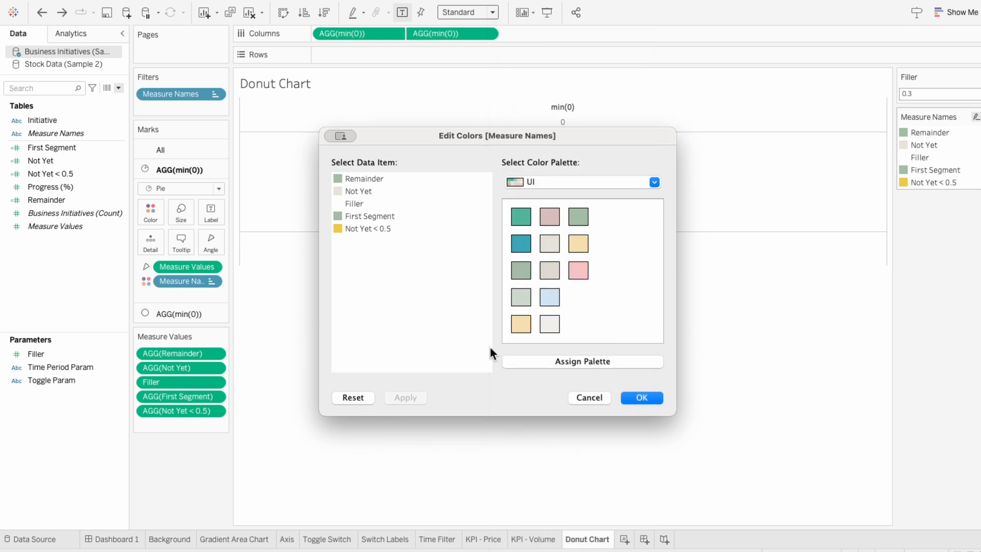
{"action": "left_click", "coordinate": [547, 244]}
{"action": "left_click", "coordinate": [647, 398]}
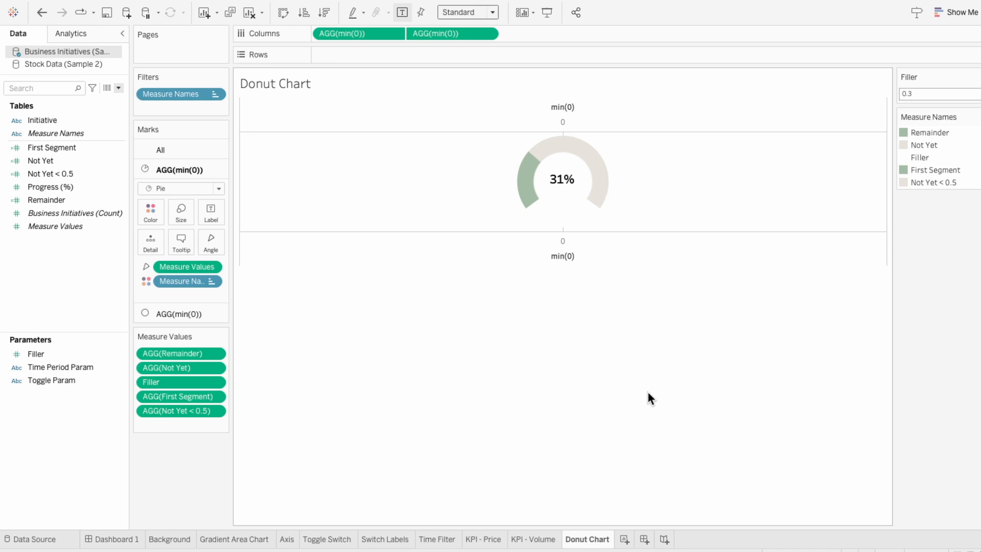
- Hide the chart's min(0) axis header
{"action": "right_click", "coordinate": [591, 252]}
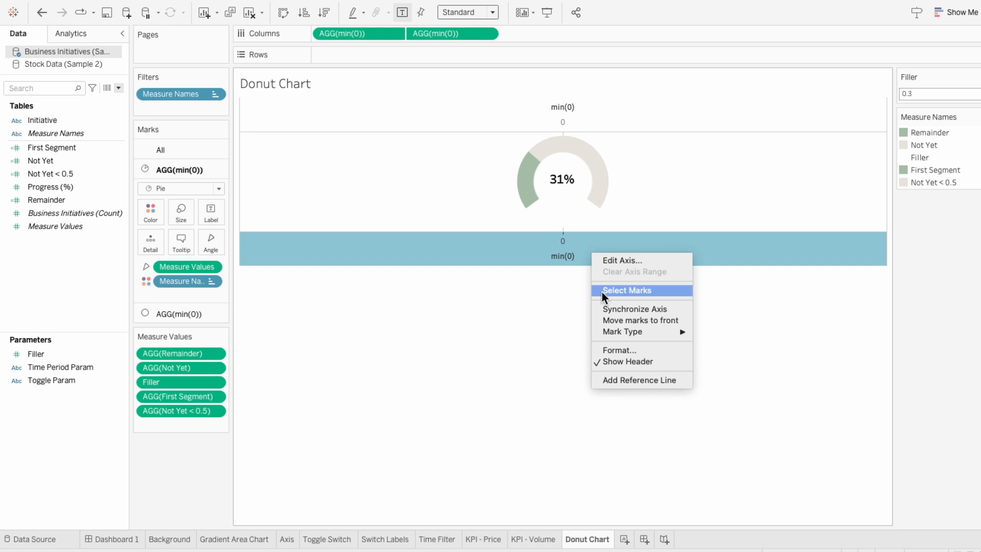
{"action": "left_click", "coordinate": [618, 359]}
{"action": "right_click", "coordinate": [608, 191]}
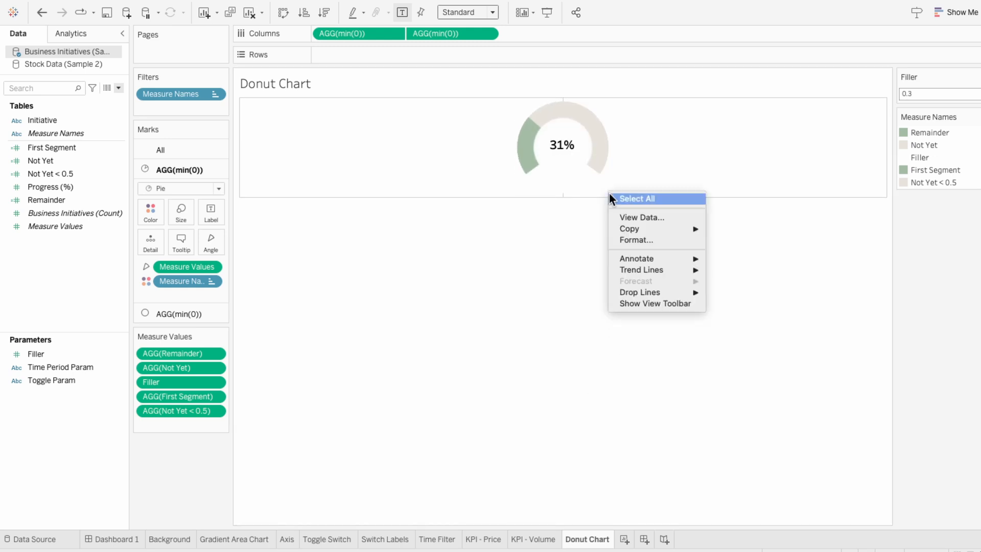
- Open formatting for the donut chart and set the row and column divider panes to None
{"action": "left_click", "coordinate": [628, 237]}
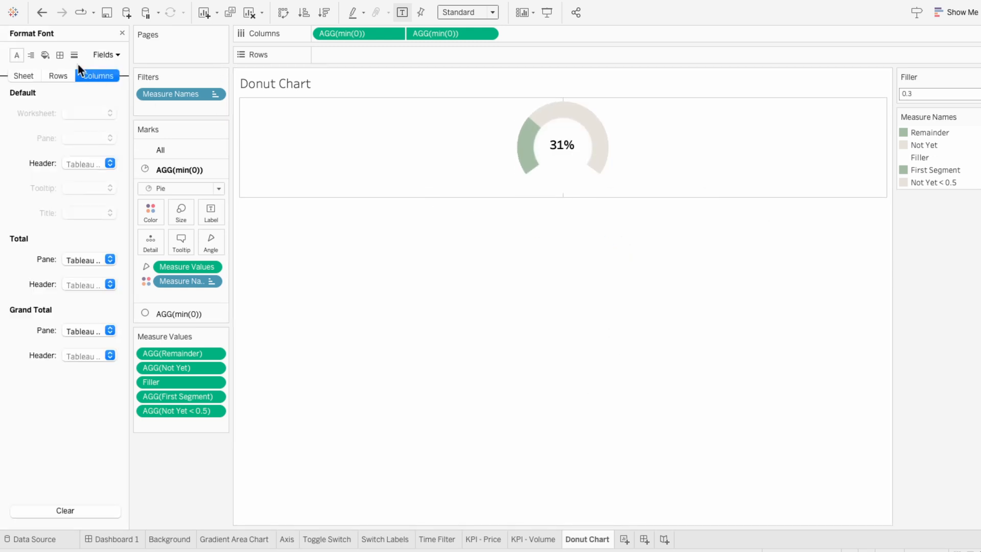
{"action": "left_click", "coordinate": [60, 54]}
{"action": "left_click", "coordinate": [31, 74]}
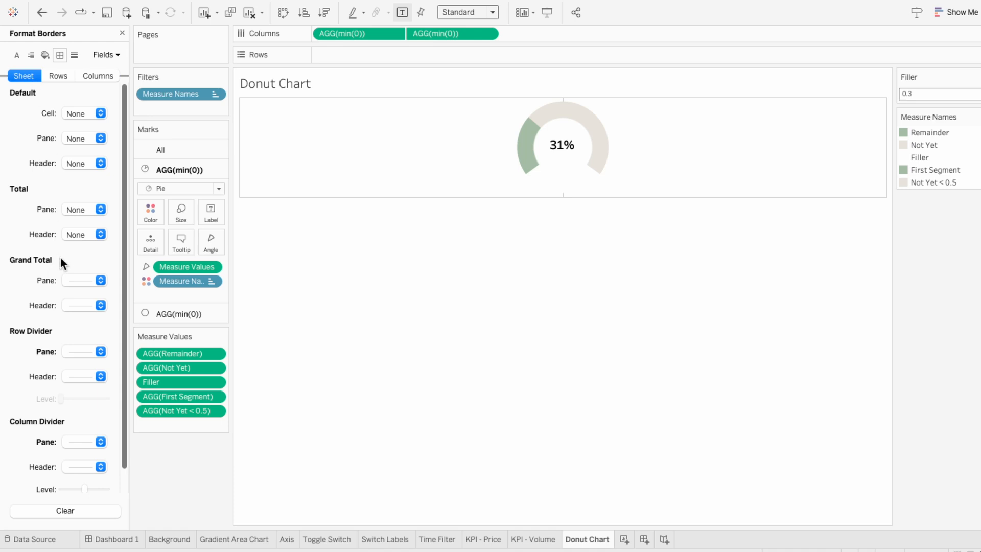
{"action": "left_click", "coordinate": [75, 351]}
{"action": "left_click", "coordinate": [72, 369]}
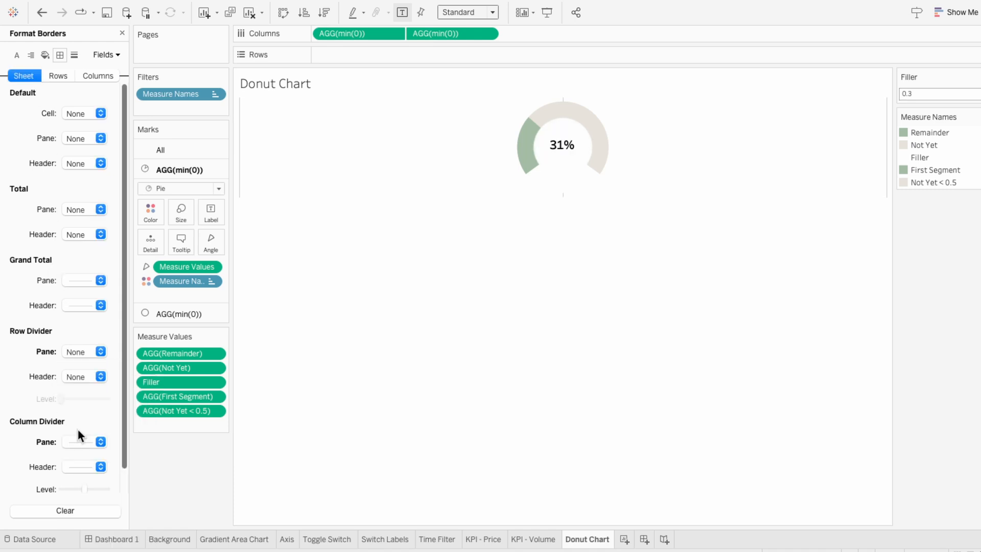
{"action": "left_click", "coordinate": [88, 442]}
{"action": "left_click", "coordinate": [90, 256]}
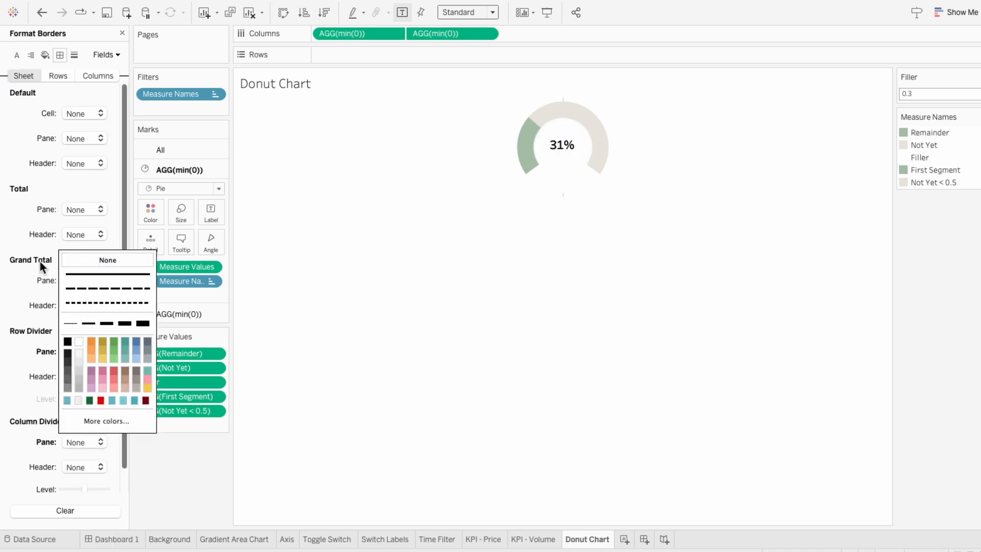
- Set the zero lines and the column grid lines to None, then close the format pane
{"action": "left_click", "coordinate": [71, 55]}
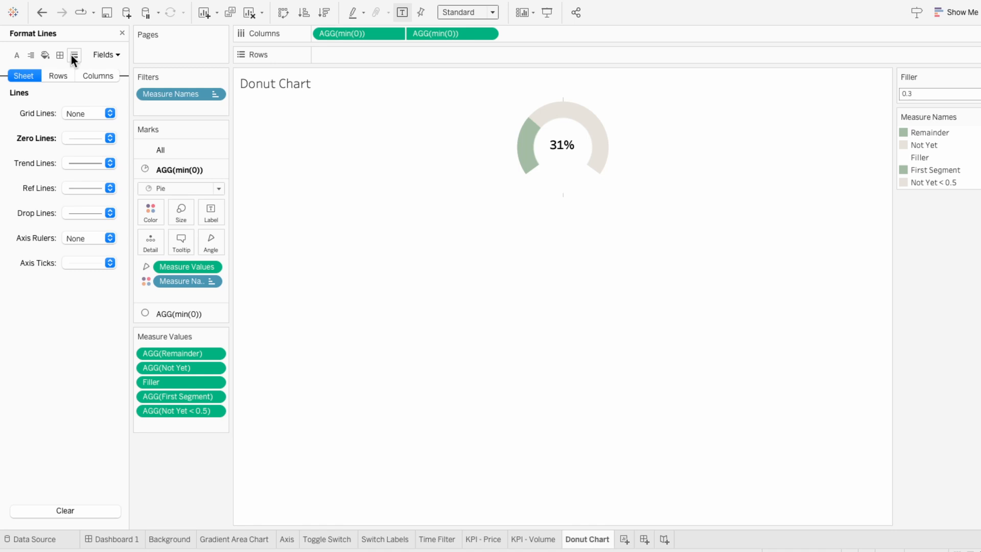
{"action": "left_click", "coordinate": [75, 137]}
{"action": "left_click", "coordinate": [76, 157]}
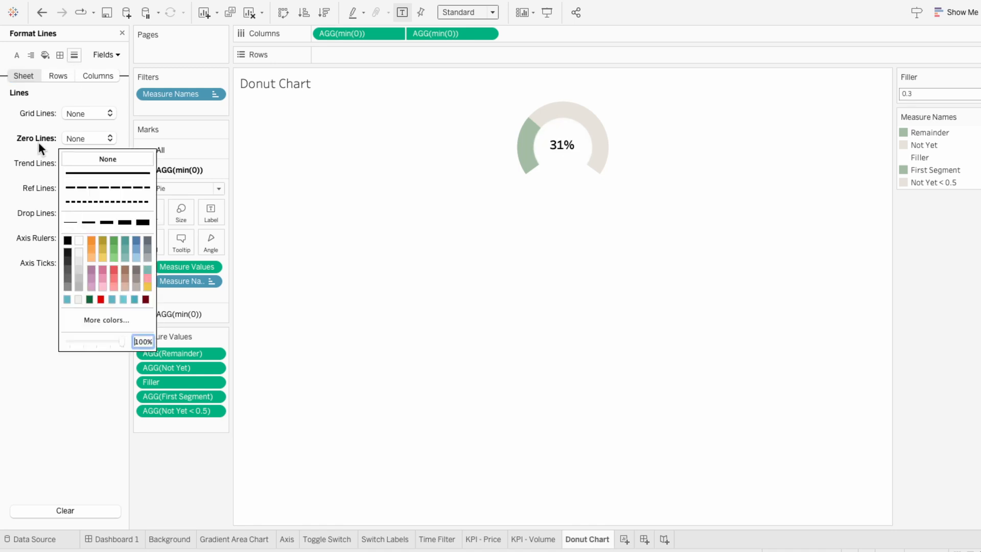
{"action": "left_click", "coordinate": [98, 76]}
{"action": "left_click", "coordinate": [86, 113]}
{"action": "left_click", "coordinate": [83, 132]}
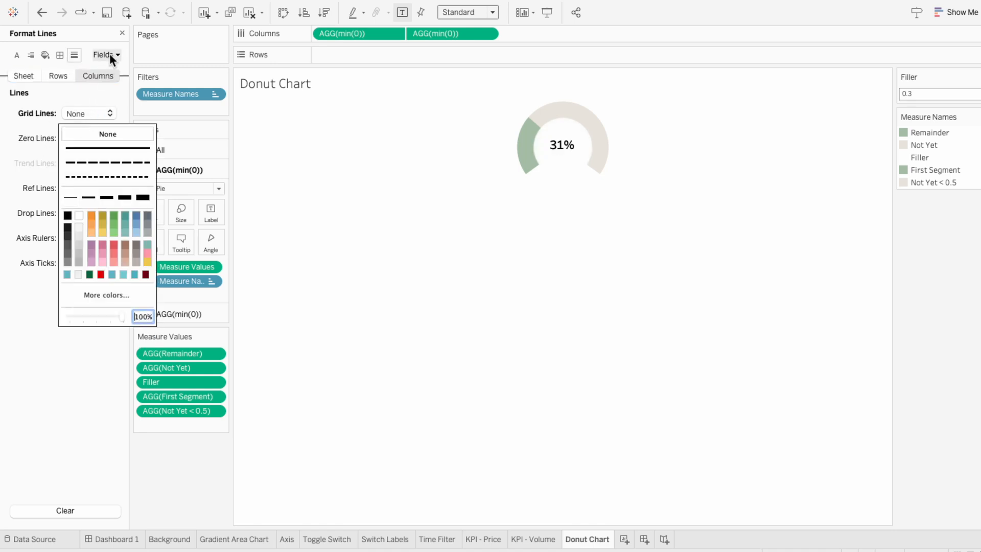
{"action": "left_click", "coordinate": [122, 33]}
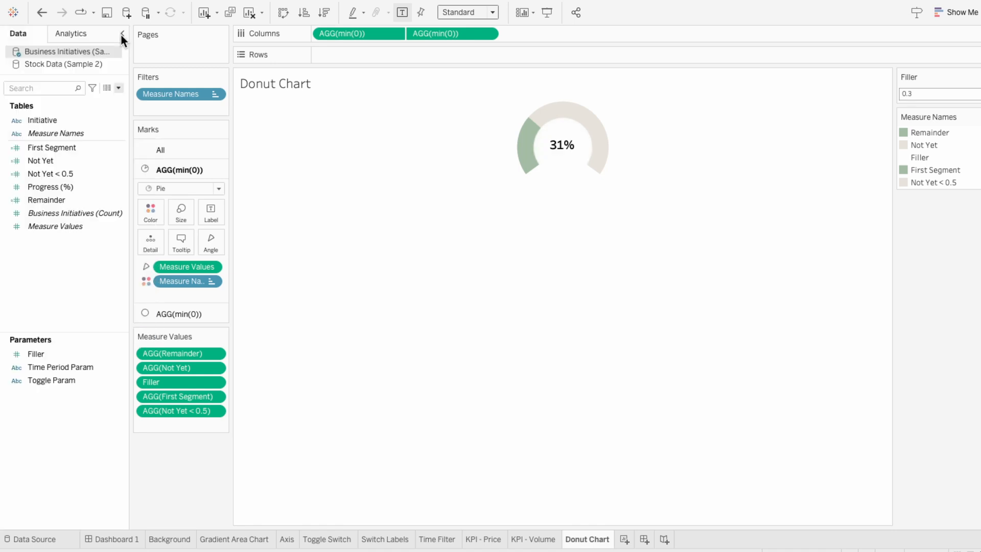
- Place the Donut Chart sheet as a floating object over the top-right card of Dashboard 1
{"action": "left_click", "coordinate": [115, 541]}
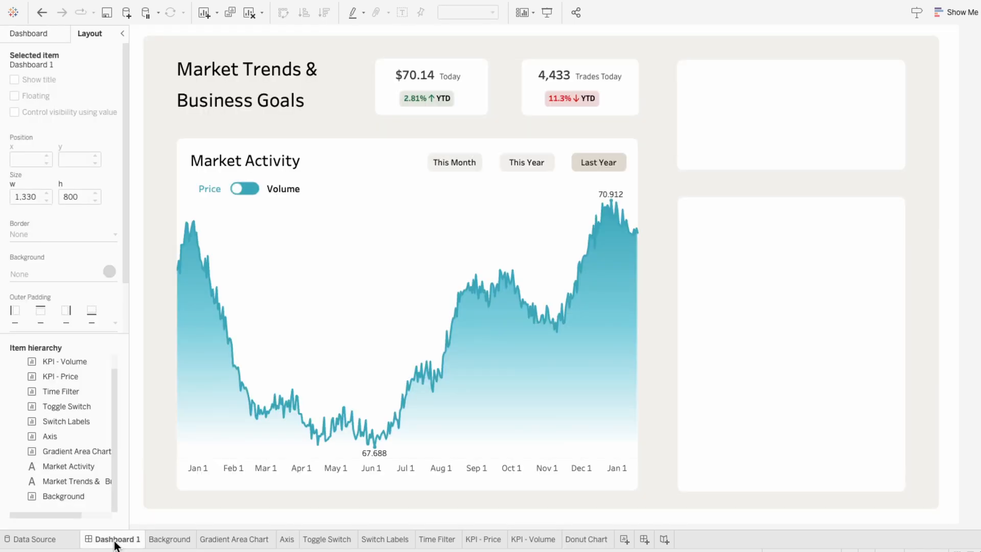
{"action": "left_click", "coordinate": [47, 38]}
{"action": "left_click_drag", "start_coordinate": [48, 277], "coordinate": [668, 66]}
- Hide the donut chart's title and set its fit to Entire View
{"action": "right_click", "coordinate": [710, 81]}
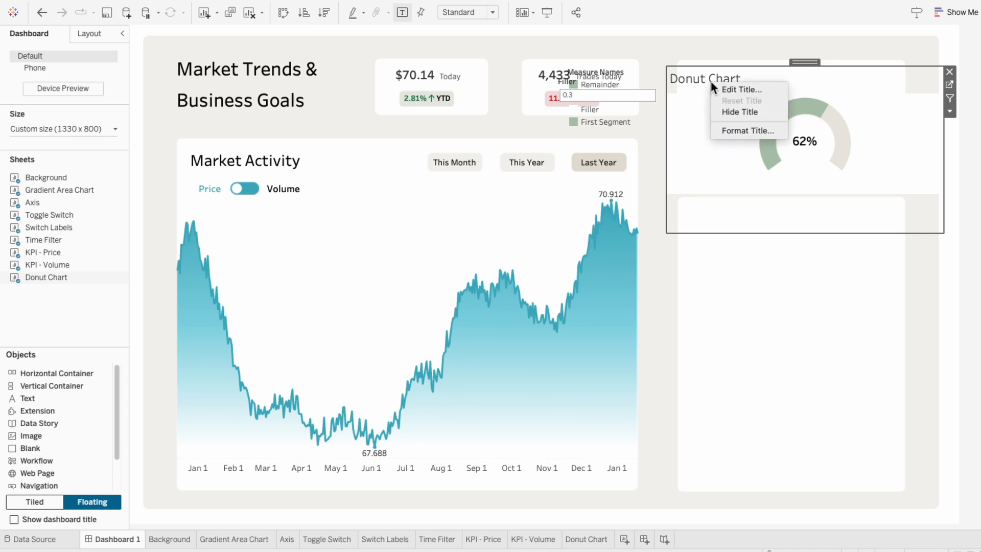
{"action": "left_click", "coordinate": [731, 107]}
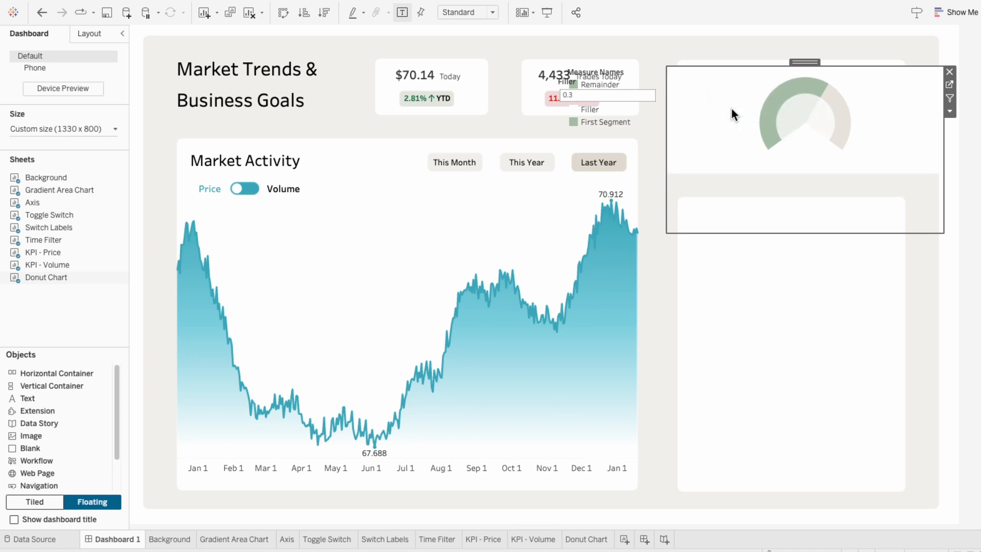
{"action": "left_click", "coordinate": [481, 12]}
{"action": "left_click", "coordinate": [480, 54]}
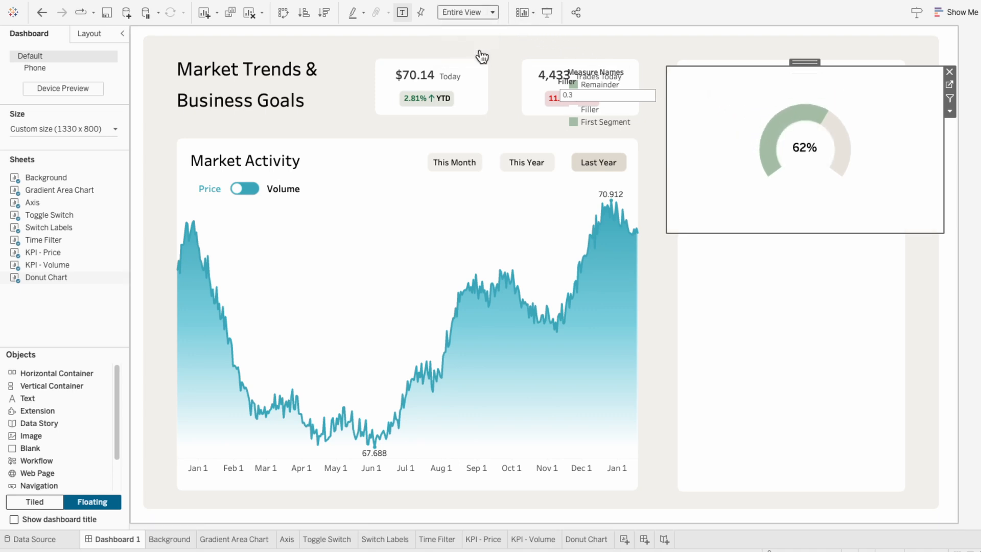
- Resize and reposition the donut chart to sit inside the top-right card
{"action": "left_click_drag", "start_coordinate": [944, 232], "coordinate": [896, 181]}
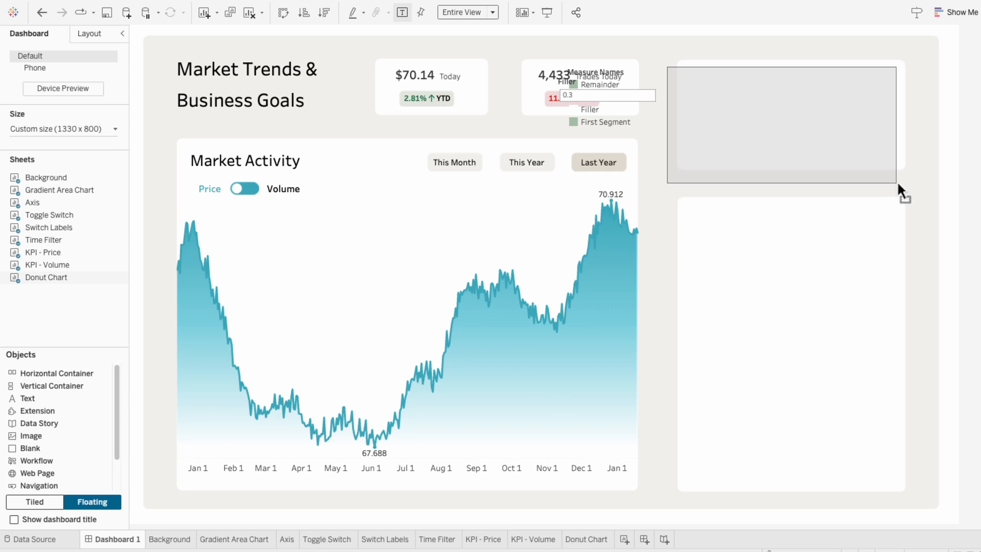
{"action": "left_click_drag", "start_coordinate": [668, 178], "coordinate": [690, 182]}
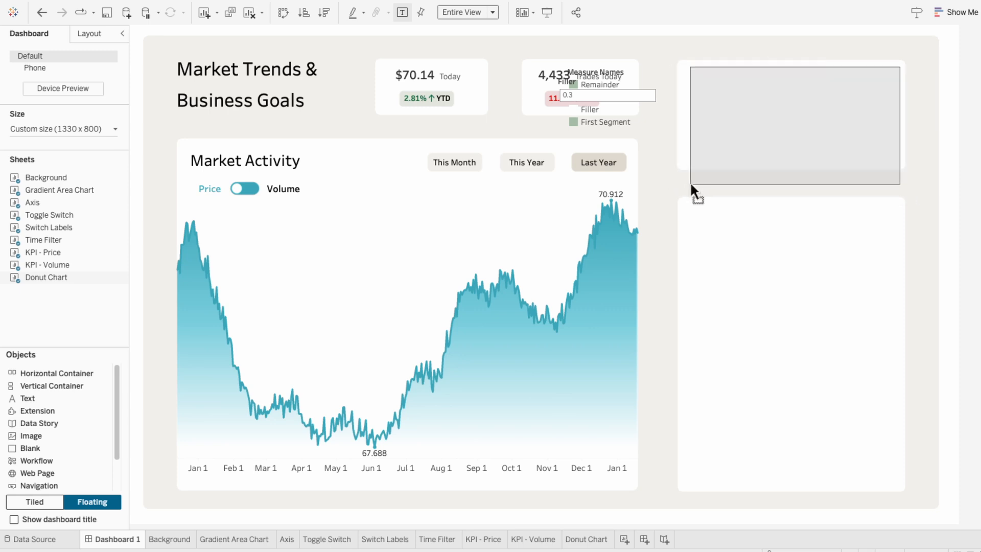
{"action": "mouse_move", "coordinate": [776, 168]}
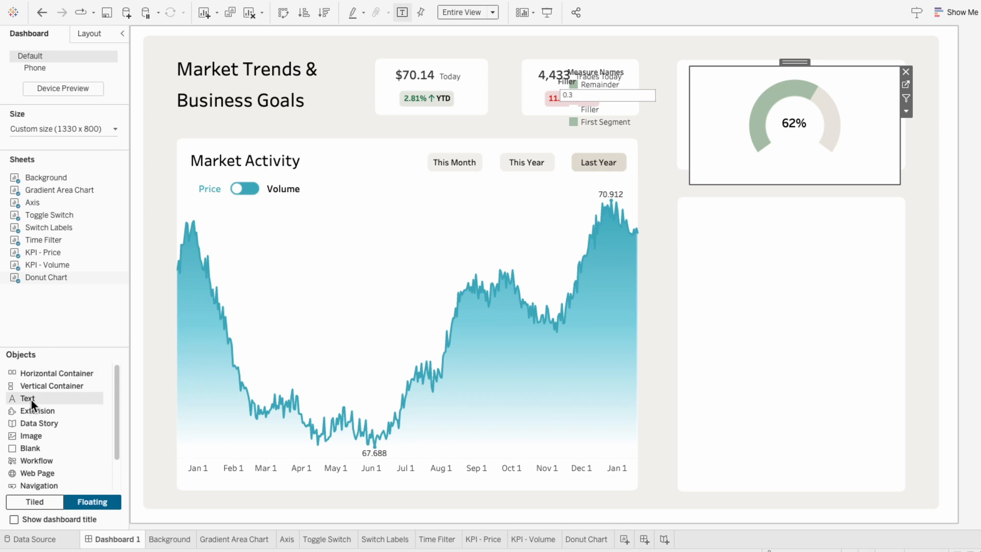
- Add a floating blank Text object below the top-right card with a 100% light background, stretched to about 402 wide
{"action": "left_click_drag", "start_coordinate": [32, 400], "coordinate": [689, 166]}
{"action": "left_click", "coordinate": [645, 355]}
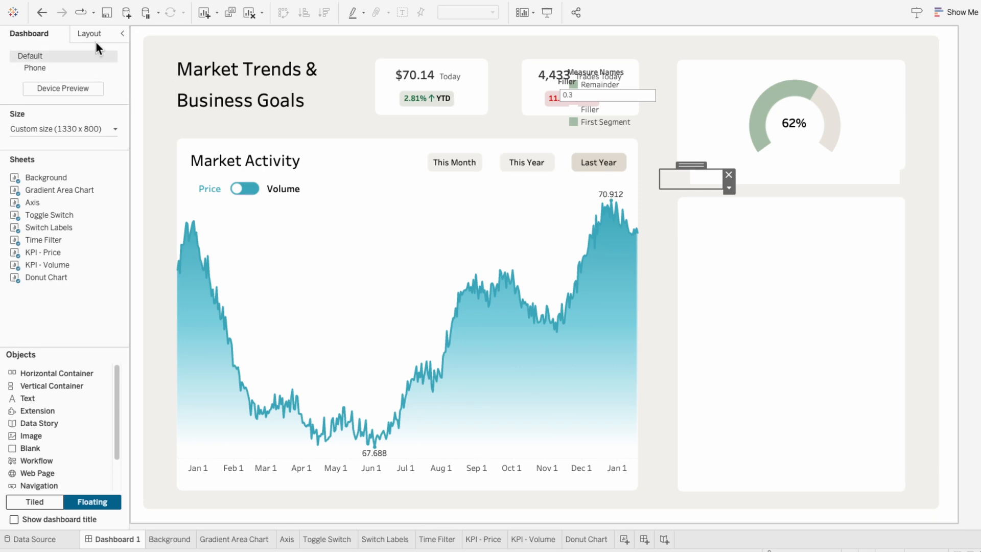
{"action": "left_click", "coordinate": [91, 34]}
{"action": "left_click", "coordinate": [66, 272]}
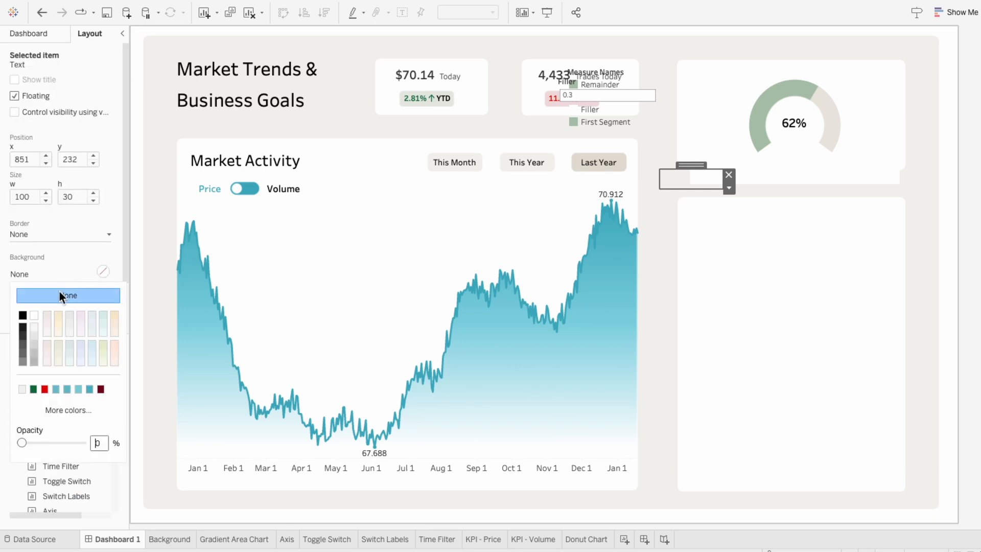
{"action": "left_click", "coordinate": [24, 387]}
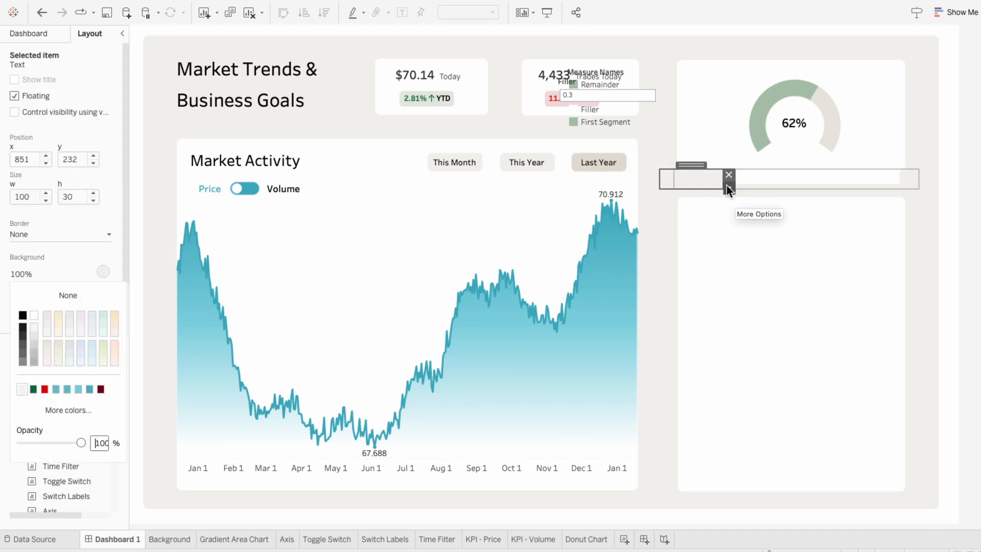
{"action": "left_click_drag", "start_coordinate": [724, 182], "coordinate": [917, 173]}
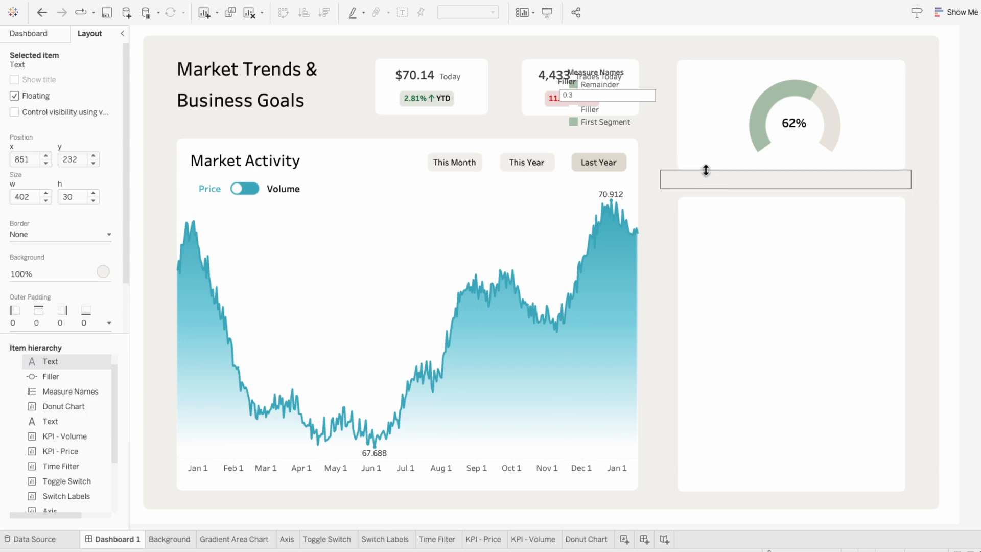
{"action": "left_click", "coordinate": [976, 218]}
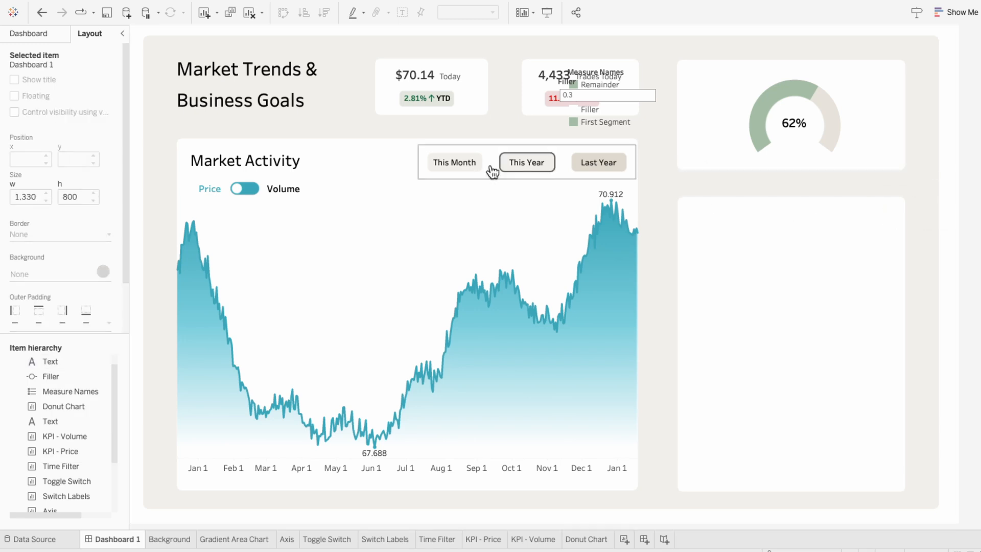
- Copy the Market Activity heading onto the donut card and change its text to Overall Progress
{"action": "left_click", "coordinate": [296, 161]}
{"action": "left_click_drag", "start_coordinate": [295, 161], "coordinate": [768, 59]}
{"action": "right_click", "coordinate": [735, 76]}
{"action": "left_click", "coordinate": [740, 82]}
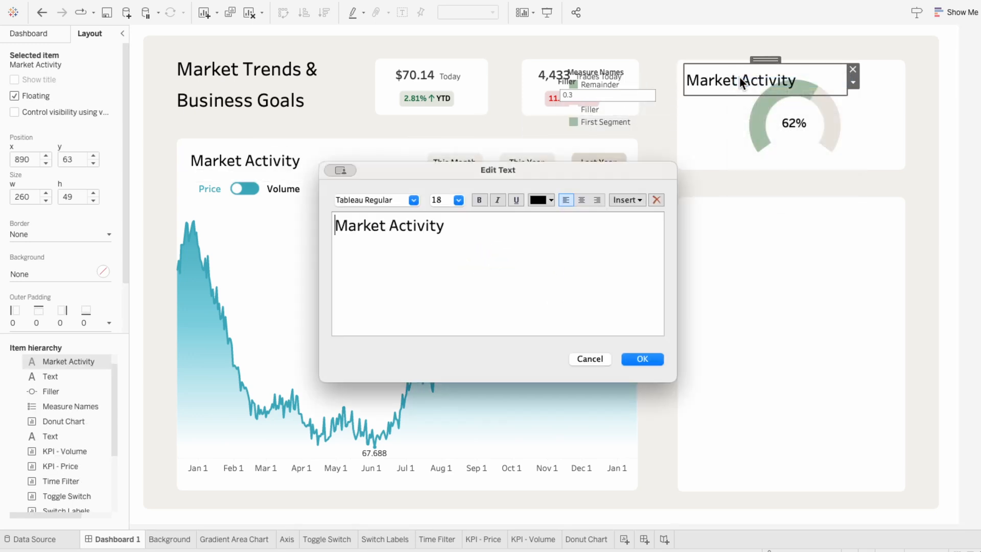
{"action": "left_click_drag", "start_coordinate": [453, 229], "coordinate": [333, 227]}
{"action": "type", "text": "Overall Progress"}
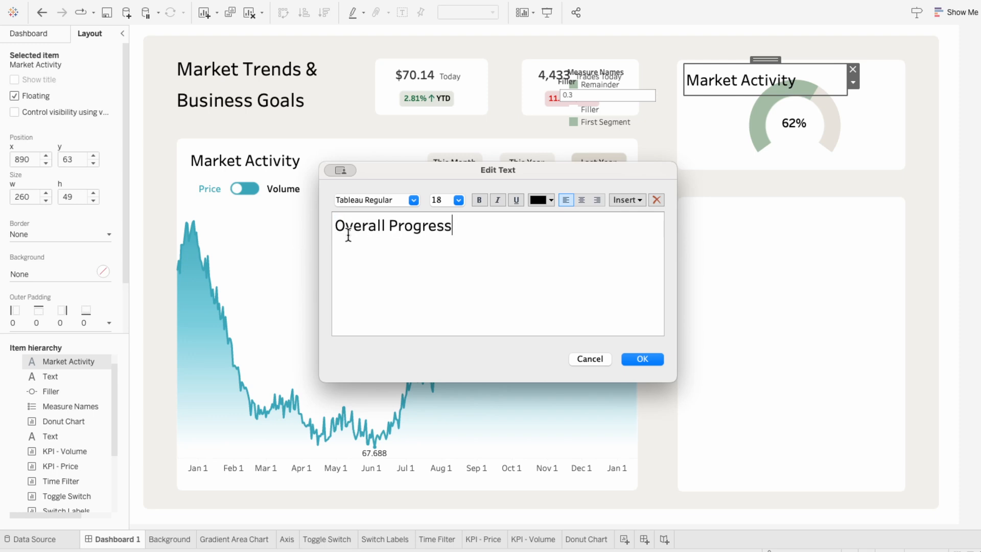
{"action": "left_click", "coordinate": [630, 356]}
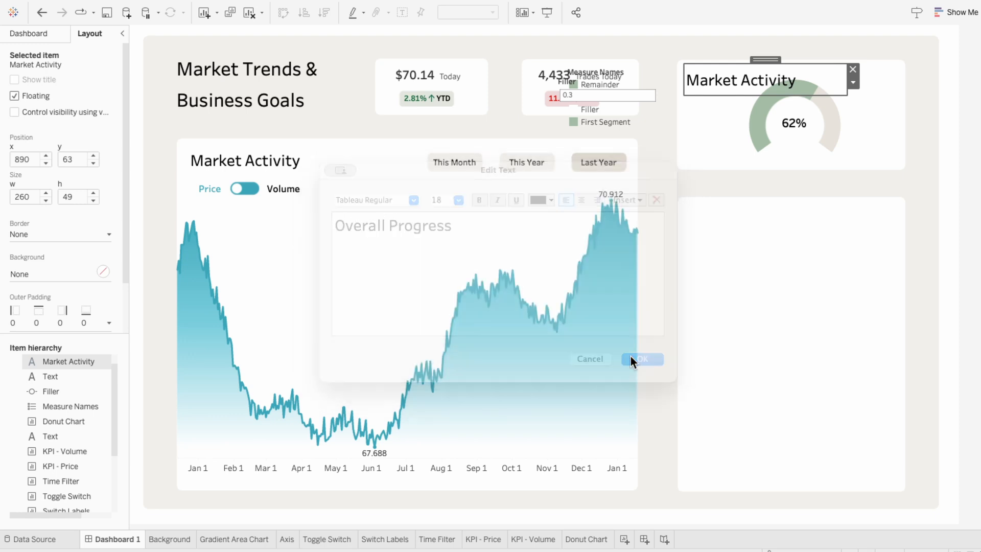
{"action": "left_click", "coordinate": [868, 126]}
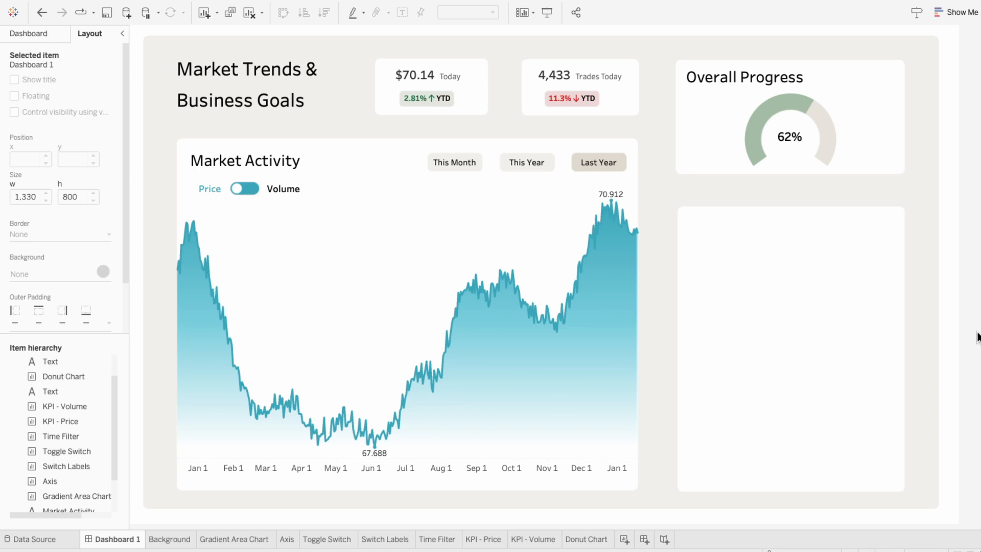
- Create a new worksheet named Progress Lines
{"action": "left_click", "coordinate": [624, 540]}
{"action": "double_click", "coordinate": [625, 540]}
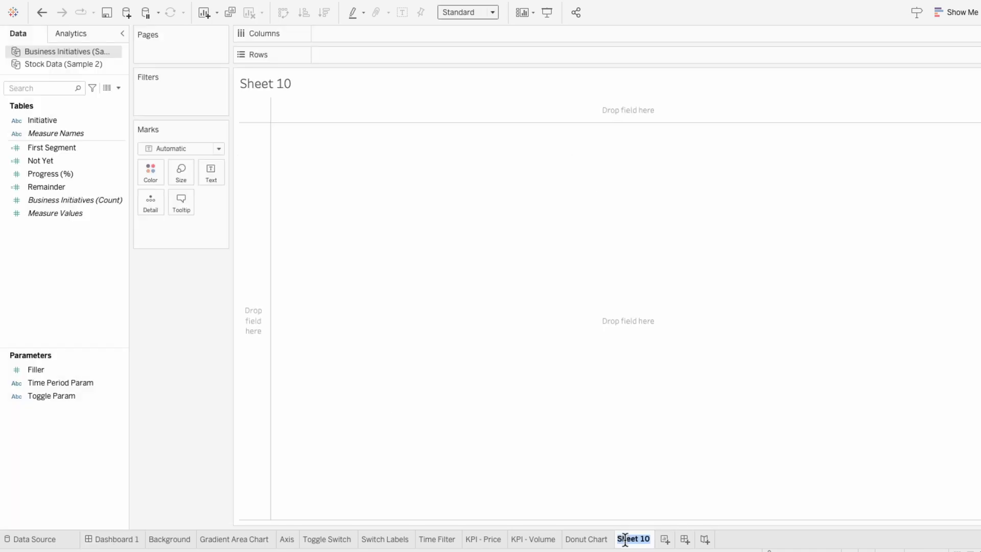
{"action": "type", "text": "Progress Lines"}
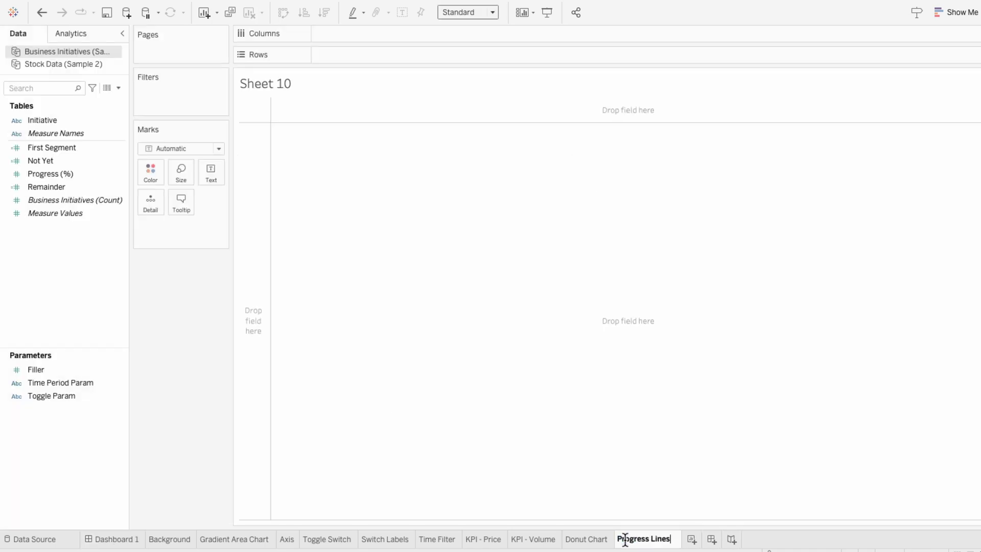
{"action": "key", "text": "Return"}
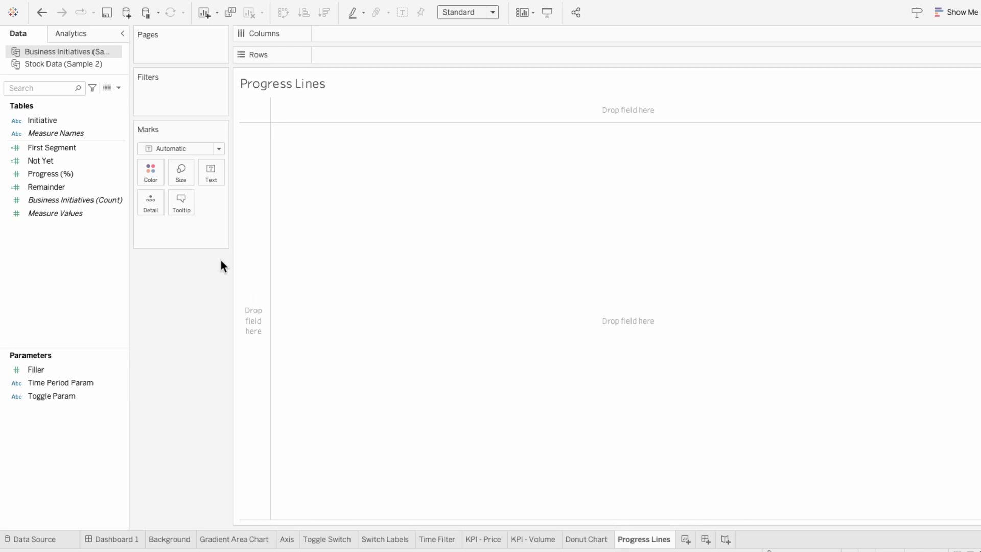
- Put Measure Values and Progress (%) on Columns and Initiative on Rows
{"action": "left_click", "coordinate": [92, 216]}
{"action": "left_click_drag", "start_coordinate": [88, 217], "coordinate": [349, 38]}
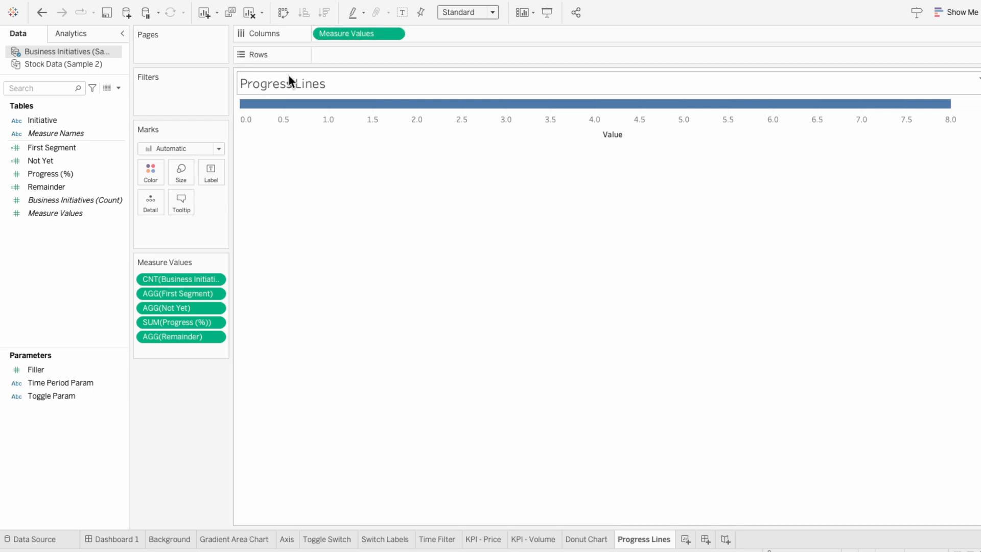
{"action": "left_click_drag", "start_coordinate": [99, 176], "coordinate": [439, 36]}
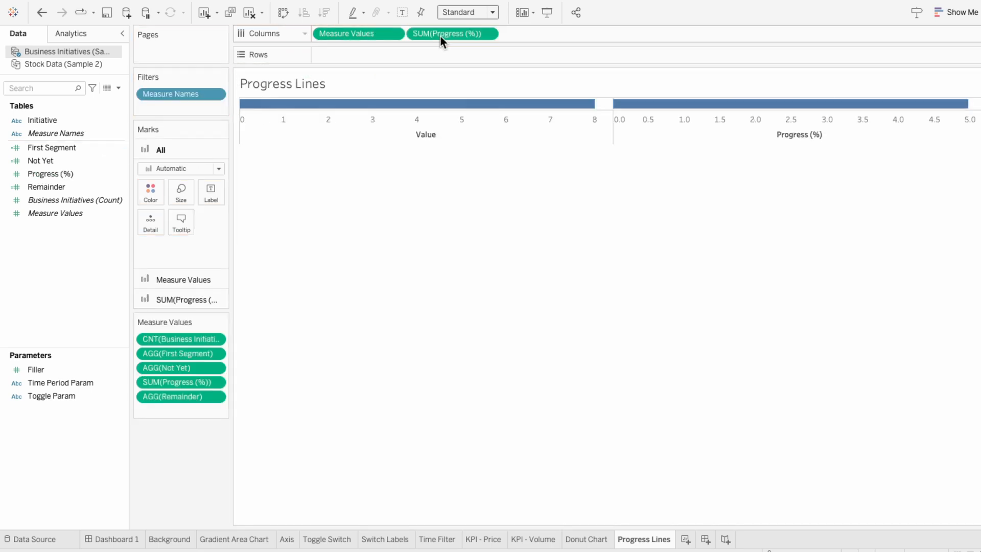
{"action": "left_click_drag", "start_coordinate": [72, 121], "coordinate": [368, 53]}
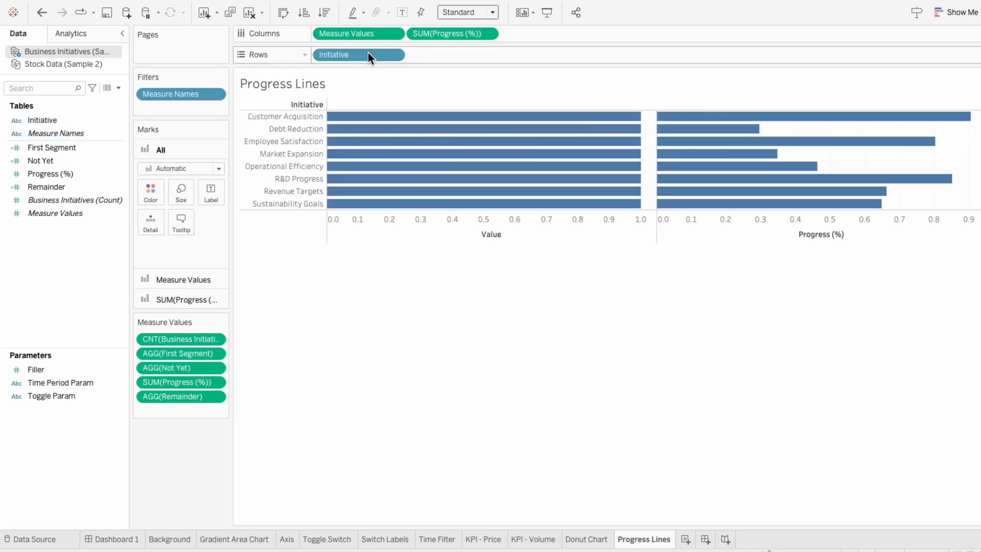
- Add ad-hoc measures 0 and 1 to the Measure Values shelf
{"action": "double_click", "coordinate": [170, 412]}
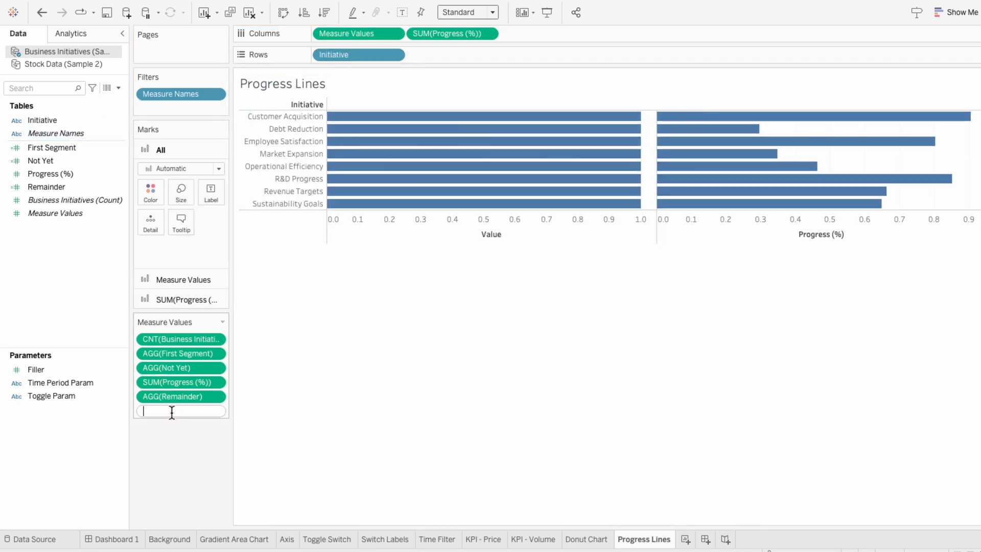
{"action": "type", "text": "0"}
{"action": "key", "text": "Return"}
{"action": "double_click", "coordinate": [170, 421]}
{"action": "type", "text": "1"}
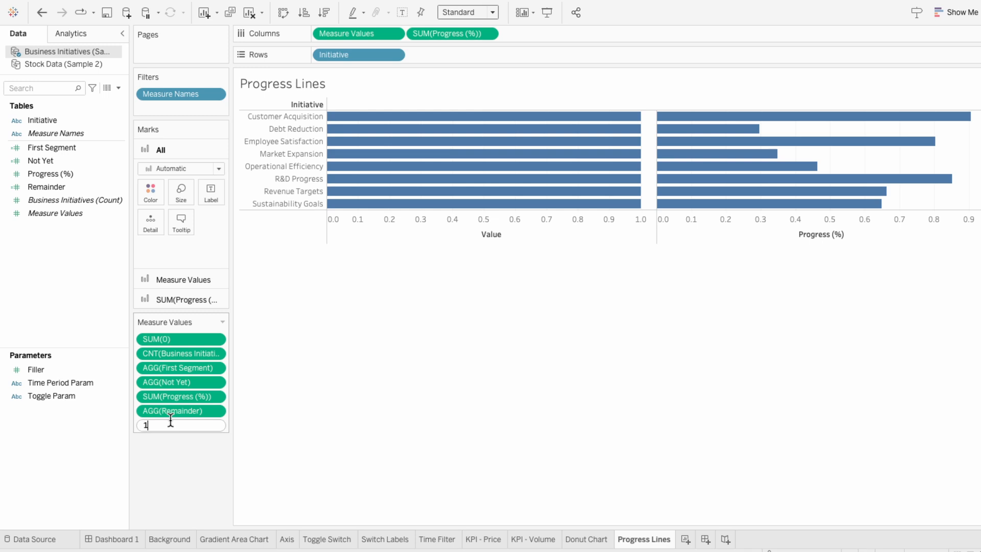
{"action": "key", "text": "Return"}
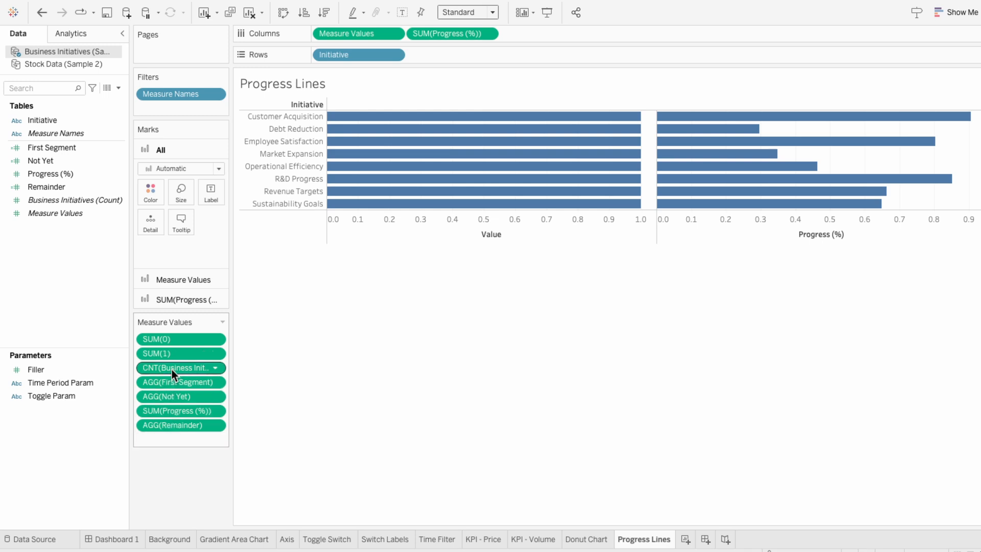
- Remove all other measures from the Measure Values shelf, keeping only SUM(0) and SUM(1)
{"action": "left_click", "coordinate": [172, 369]}
{"action": "left_click", "coordinate": [167, 420], "text": "shift"}
{"action": "key", "text": "Delete"}
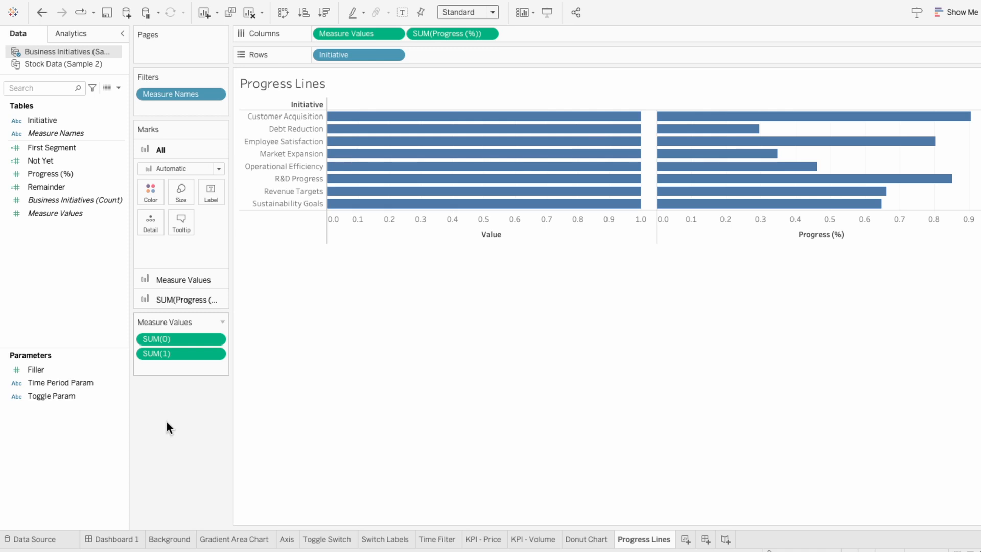
- Change the Measure Values marks to Line and put Measure Names on Path
{"action": "left_click", "coordinate": [163, 278]}
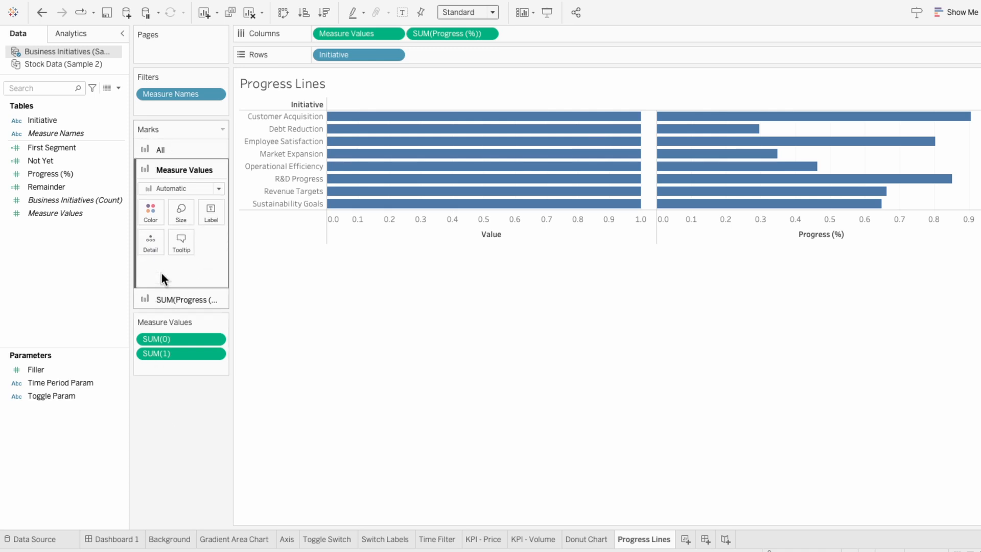
{"action": "left_click", "coordinate": [174, 189]}
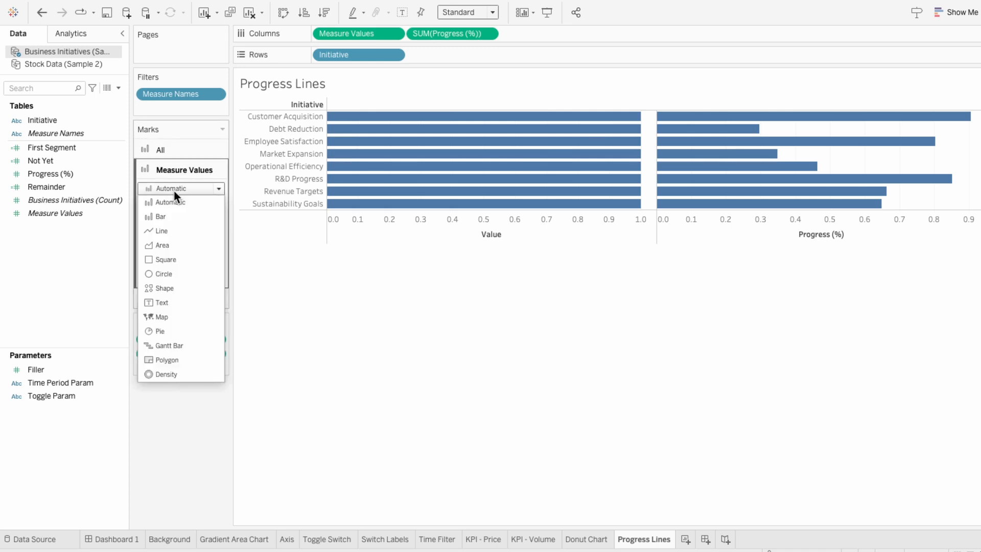
{"action": "left_click", "coordinate": [168, 228]}
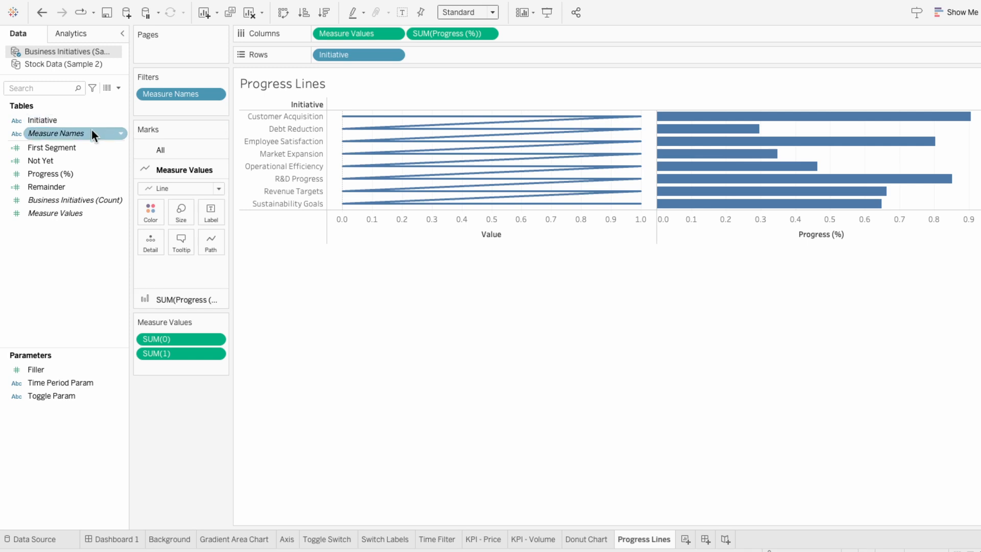
{"action": "left_click_drag", "start_coordinate": [91, 130], "coordinate": [193, 262]}
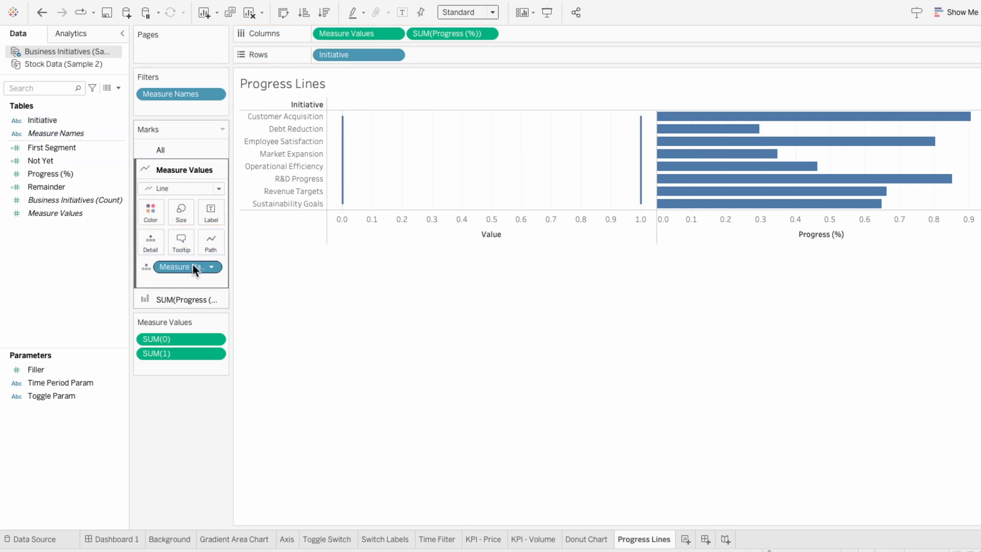
{"action": "left_click", "coordinate": [144, 266]}
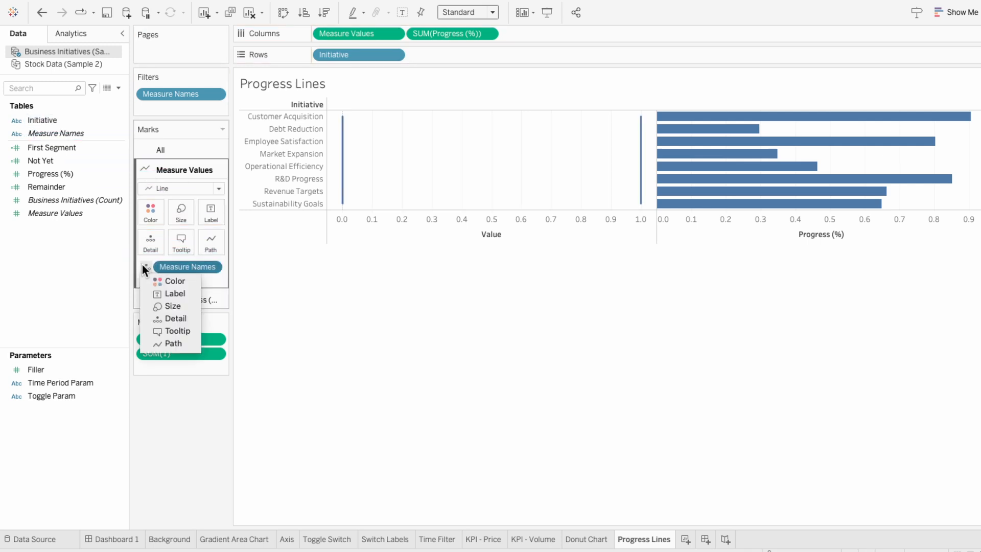
{"action": "left_click", "coordinate": [163, 339]}
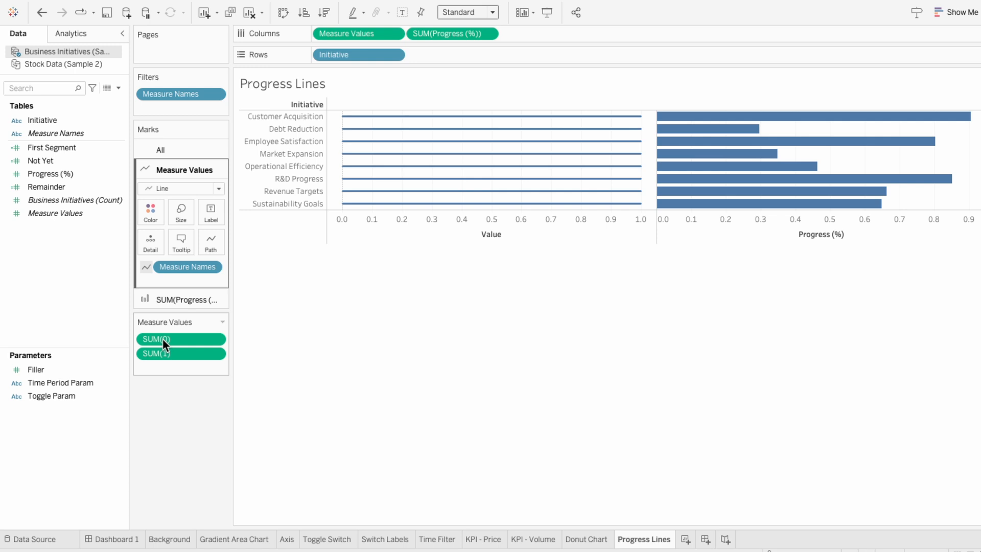
- Increase the line size slightly and enlarge the row heights for the initiatives
{"action": "left_click", "coordinate": [183, 215]}
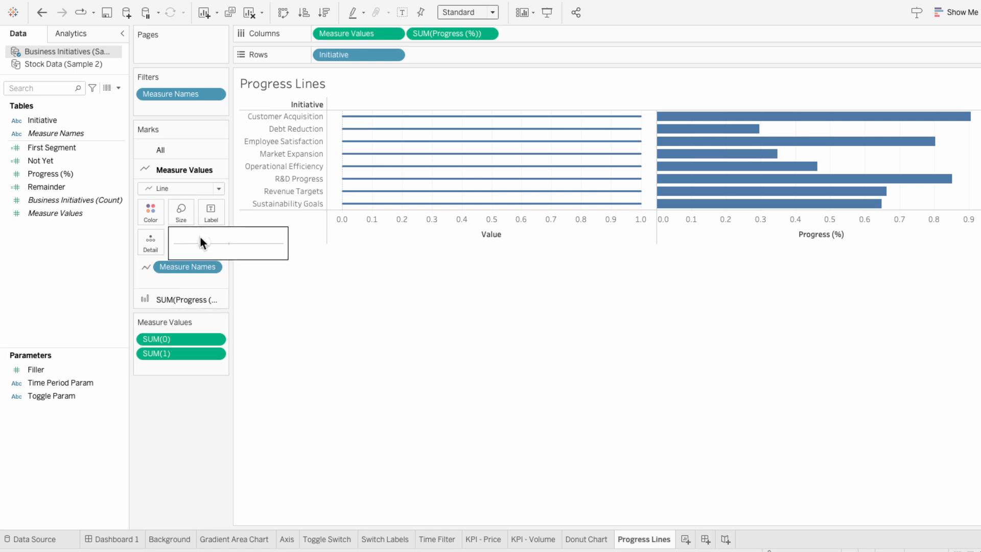
{"action": "left_click_drag", "start_coordinate": [251, 241], "coordinate": [252, 241]}
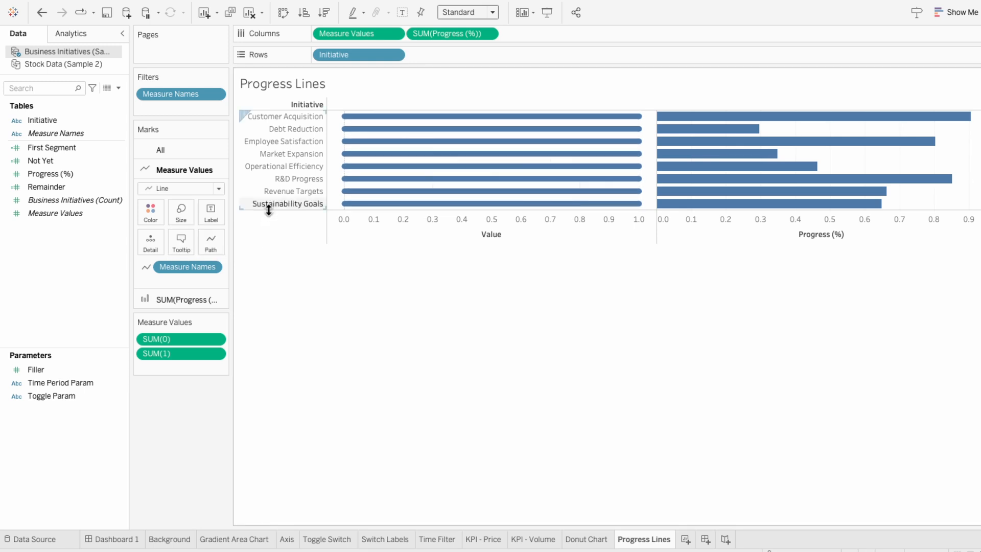
{"action": "left_click_drag", "start_coordinate": [268, 209], "coordinate": [313, 214]}
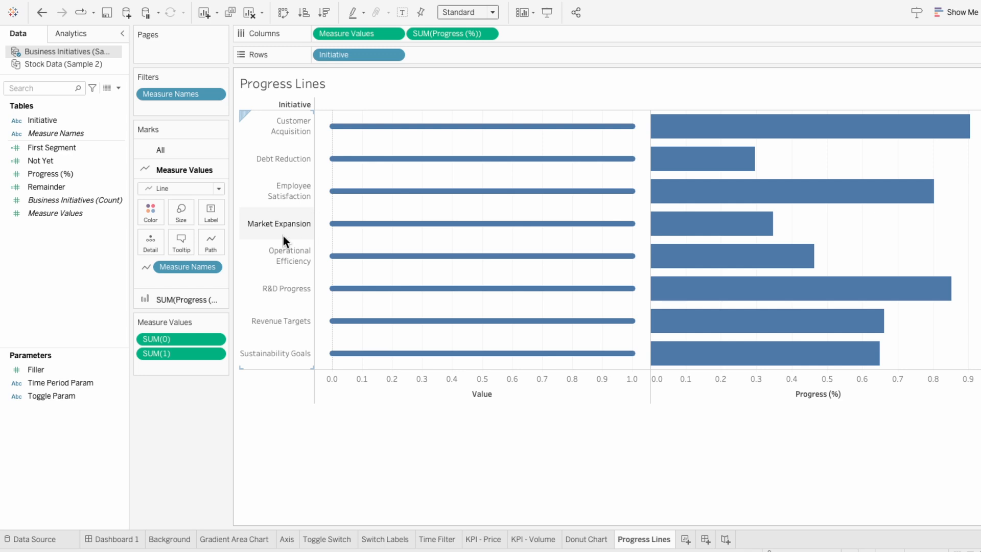
- Change the Progress (%) marks to Circle
{"action": "left_click", "coordinate": [193, 298]}
{"action": "left_click", "coordinate": [192, 209]}
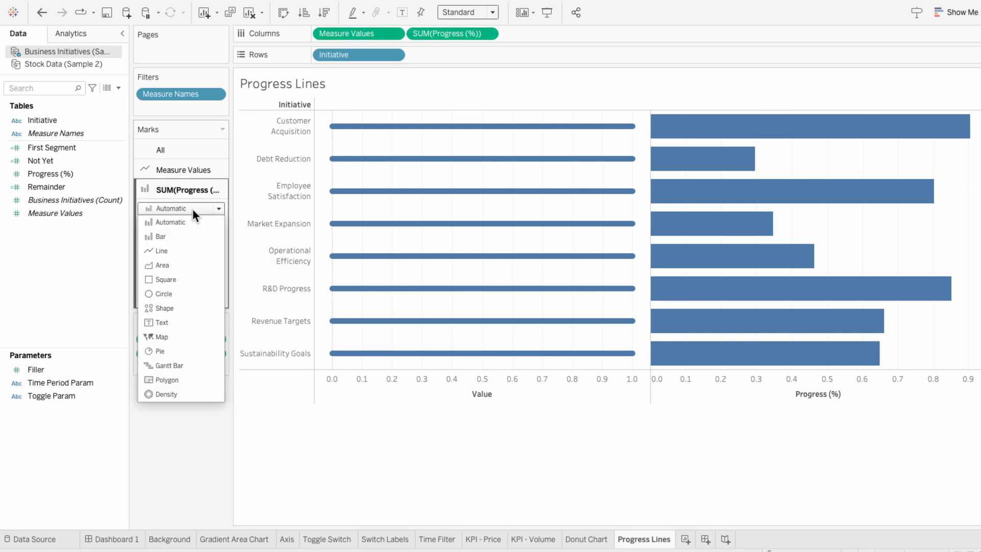
{"action": "left_click", "coordinate": [188, 293]}
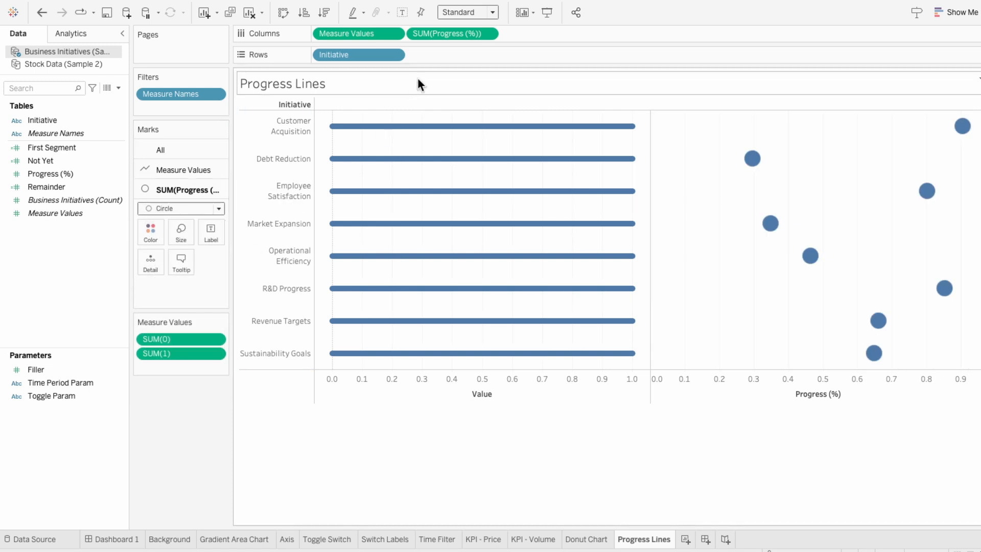
- Put Progress (%) on a dual axis with the lines and hide both axis headers
{"action": "right_click", "coordinate": [445, 33]}
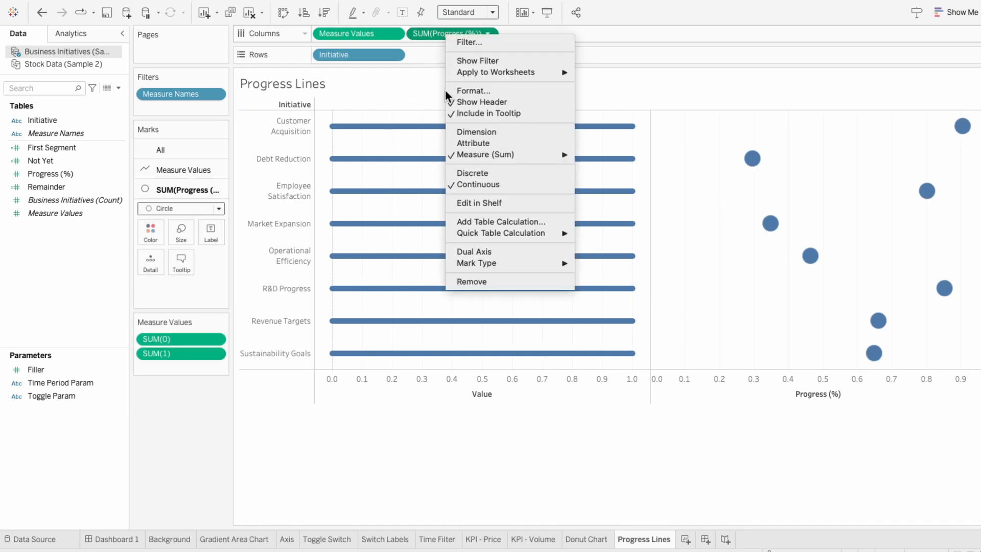
{"action": "left_click", "coordinate": [461, 250]}
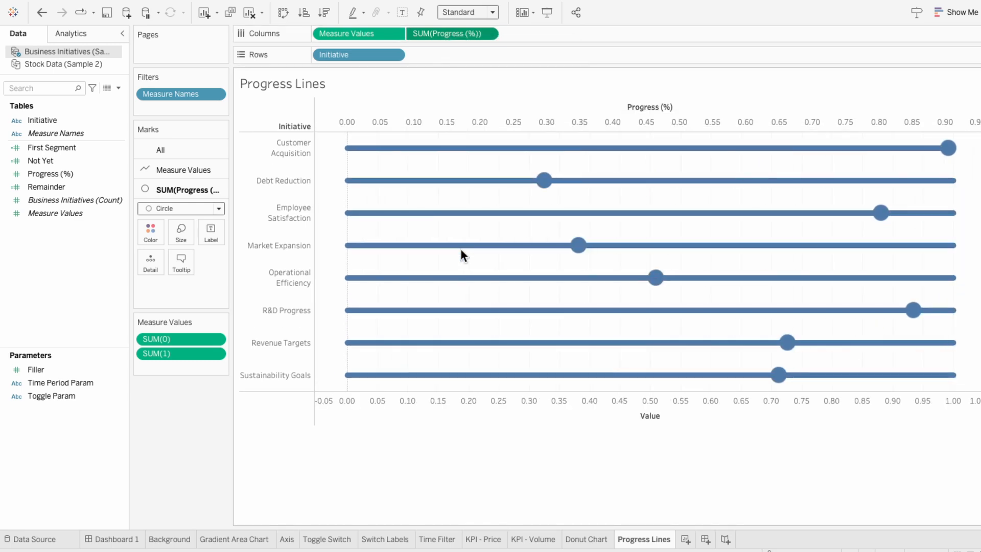
{"action": "right_click", "coordinate": [473, 108]}
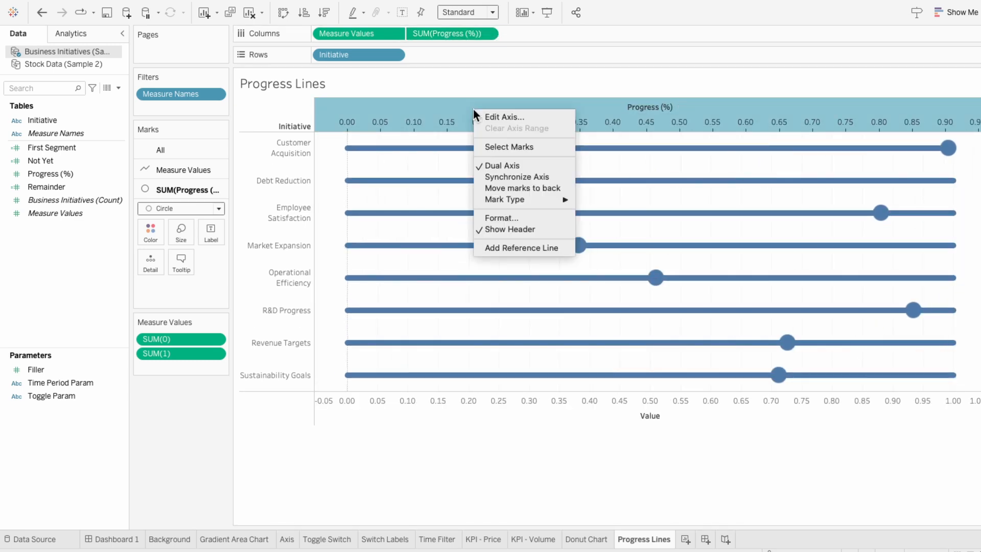
{"action": "left_click", "coordinate": [498, 232]}
{"action": "right_click", "coordinate": [471, 370]}
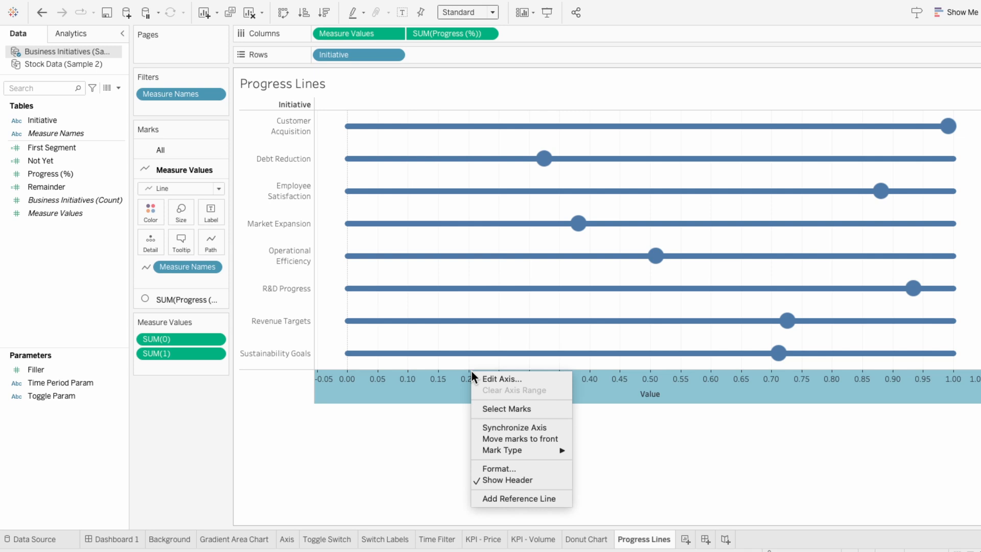
{"action": "left_click", "coordinate": [511, 480]}
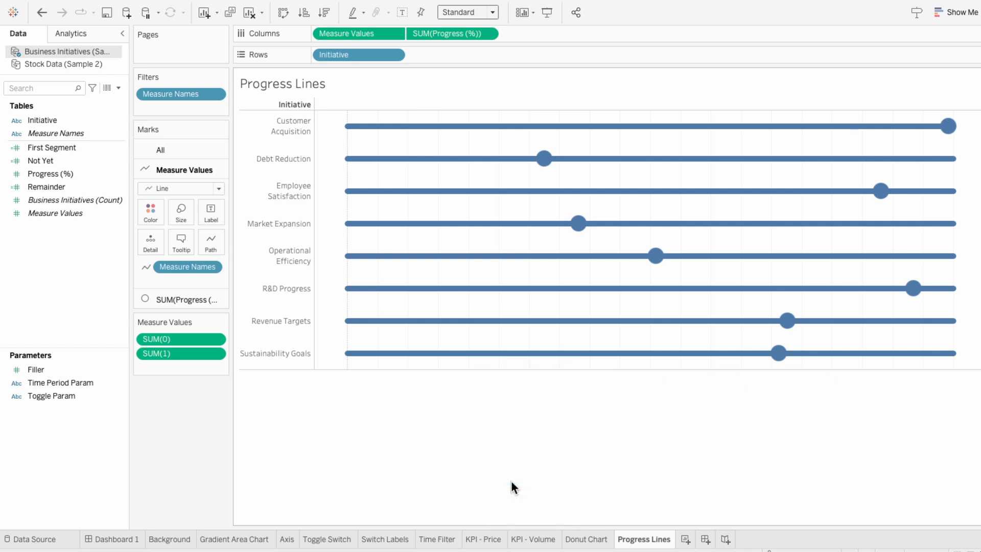
- Open the sheet formatting and remove the row divider borders
{"action": "right_click", "coordinate": [387, 348]}
{"action": "left_click", "coordinate": [403, 391]}
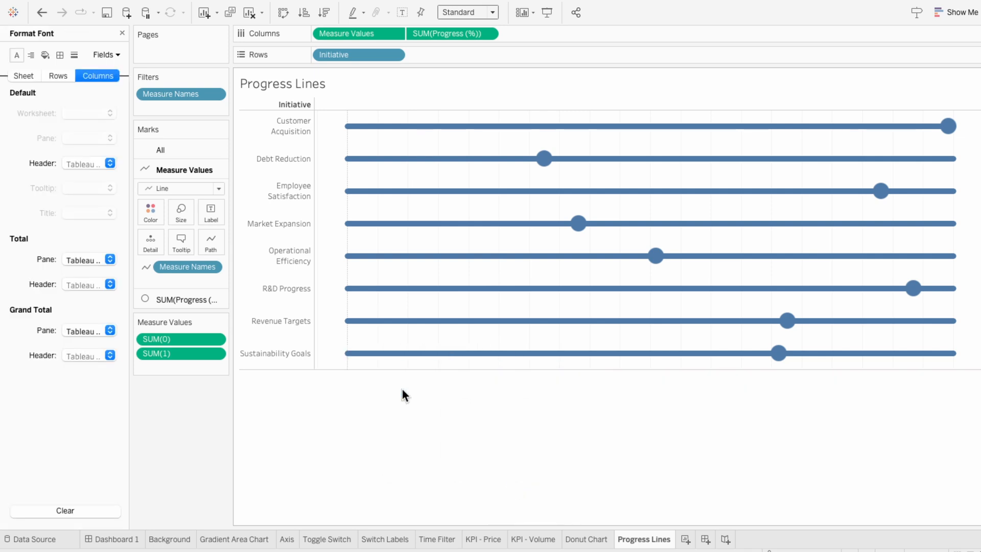
{"action": "left_click", "coordinate": [59, 56]}
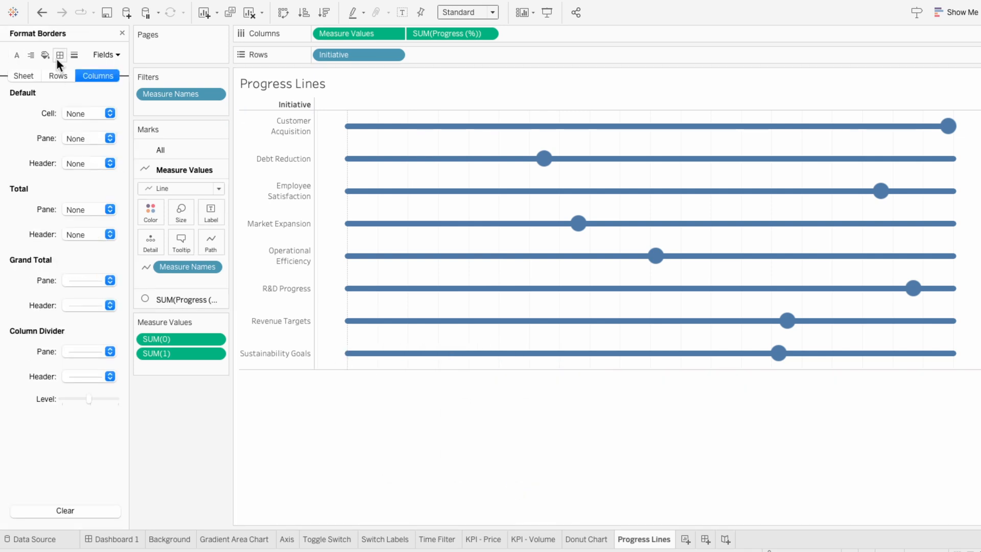
{"action": "left_click", "coordinate": [21, 75]}
{"action": "left_click", "coordinate": [82, 351]}
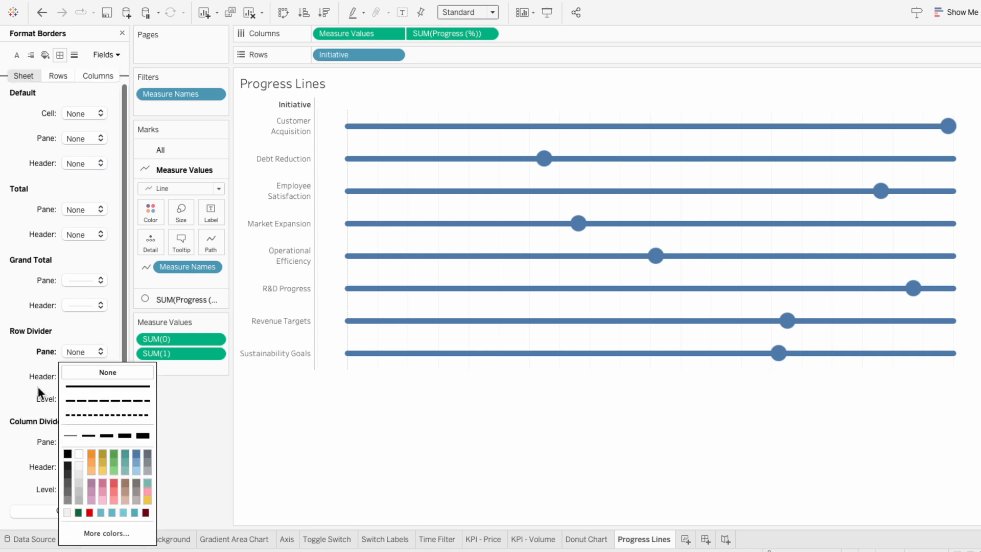
{"action": "left_click", "coordinate": [86, 260]}
{"action": "left_click", "coordinate": [34, 271]}
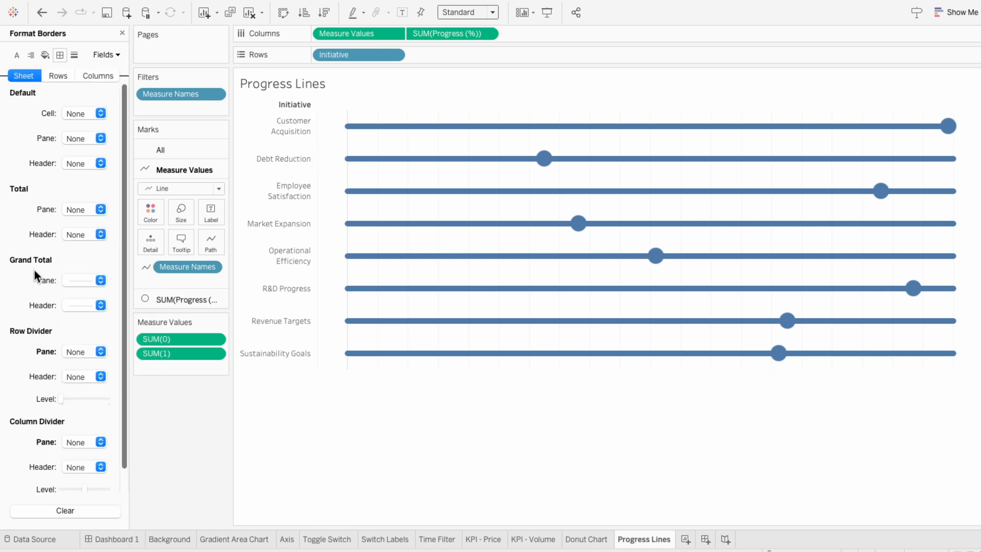
- Remove the zero lines and the column grid lines, then close the format pane
{"action": "left_click", "coordinate": [75, 55]}
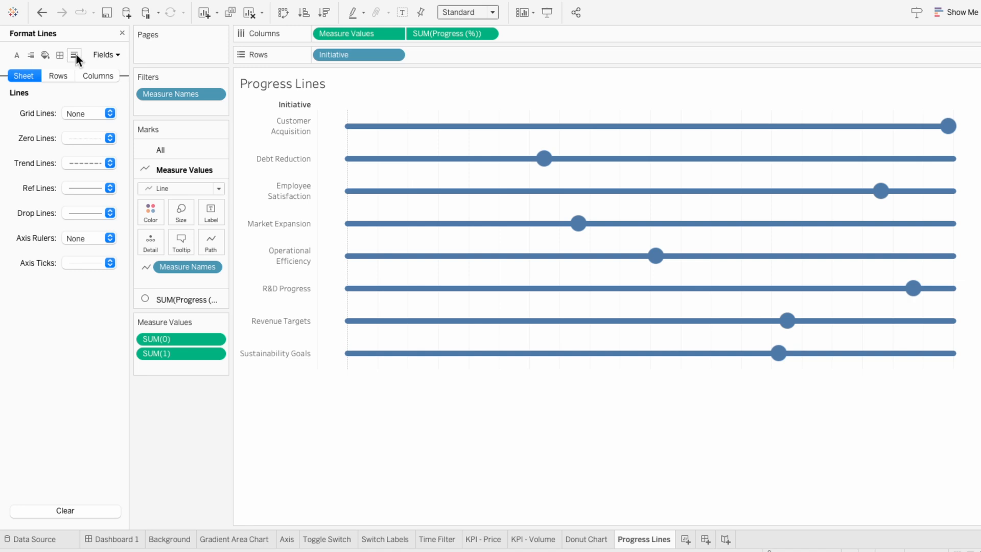
{"action": "left_click", "coordinate": [74, 137]}
{"action": "left_click", "coordinate": [77, 153]}
{"action": "left_click", "coordinate": [97, 76]}
{"action": "left_click", "coordinate": [91, 113]}
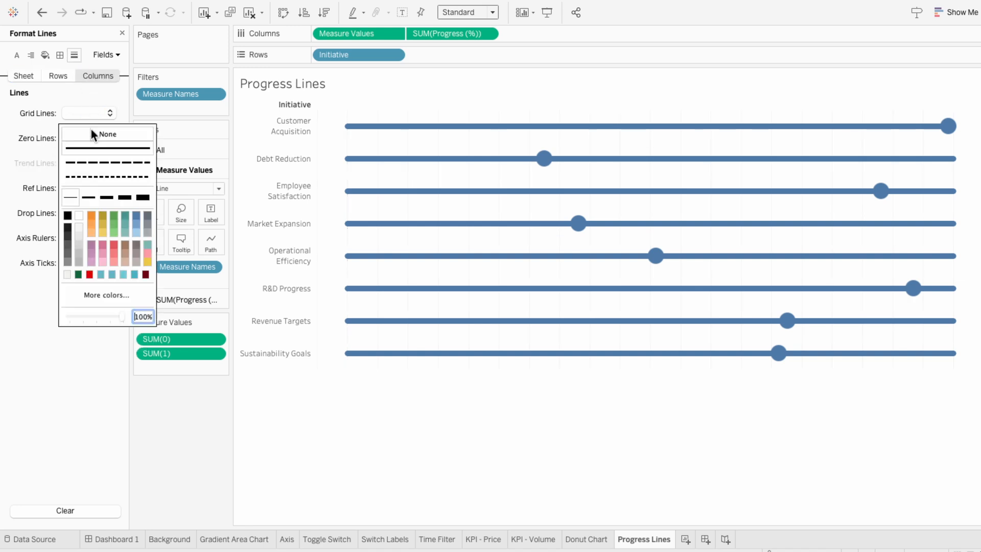
{"action": "left_click", "coordinate": [90, 133]}
{"action": "left_click", "coordinate": [34, 139]}
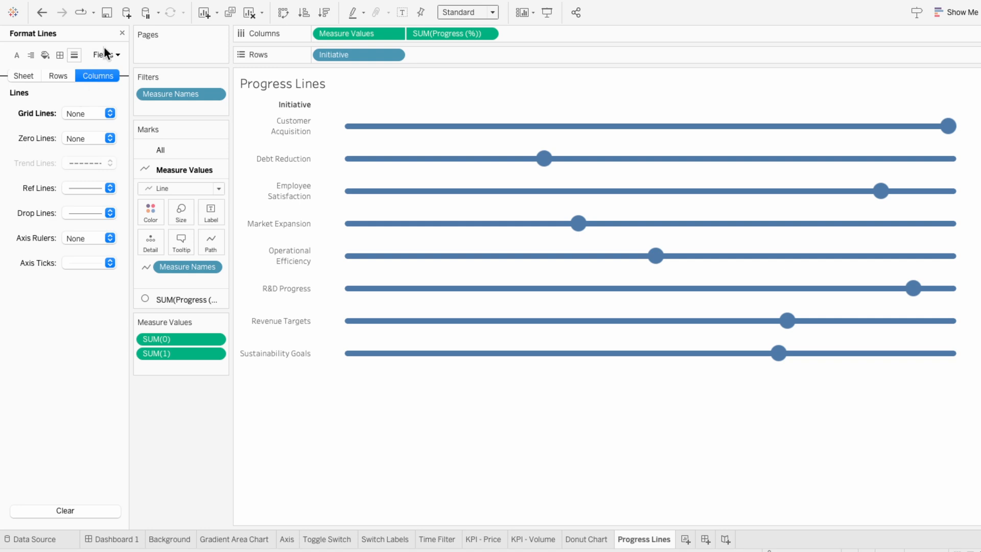
{"action": "left_click", "coordinate": [121, 33]}
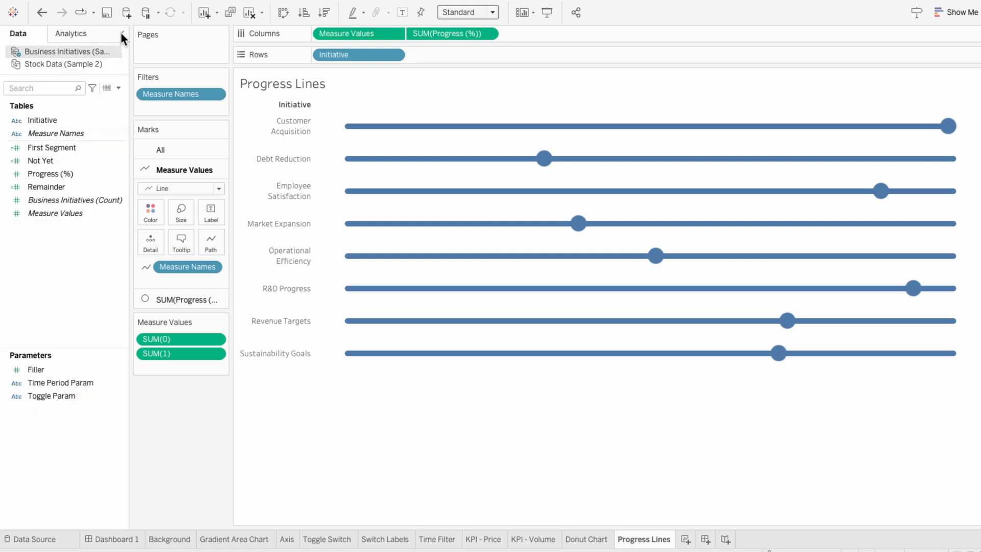
- Color both the lines and the circles by Initiative
{"action": "left_click_drag", "start_coordinate": [78, 119], "coordinate": [179, 282]}
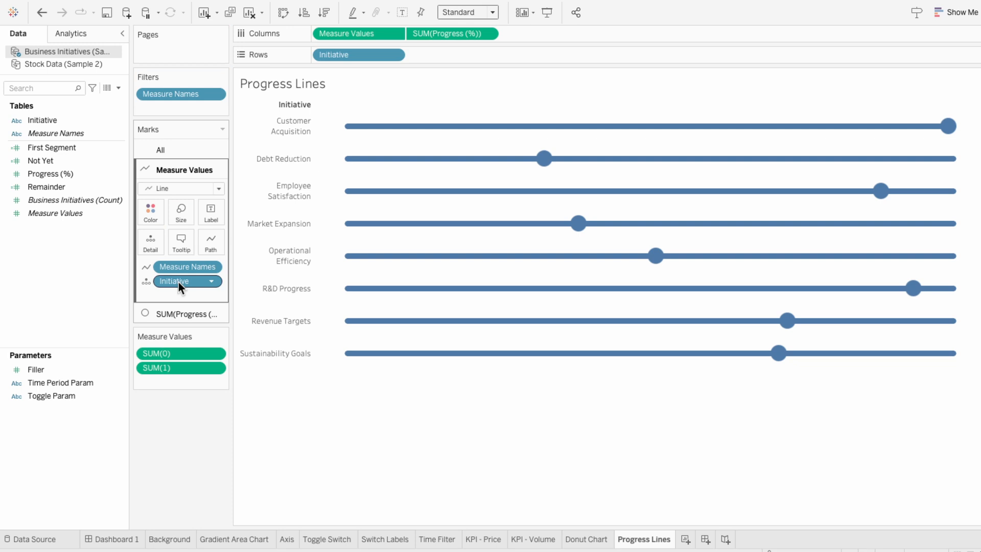
{"action": "left_click", "coordinate": [146, 281]}
{"action": "left_click", "coordinate": [155, 292]}
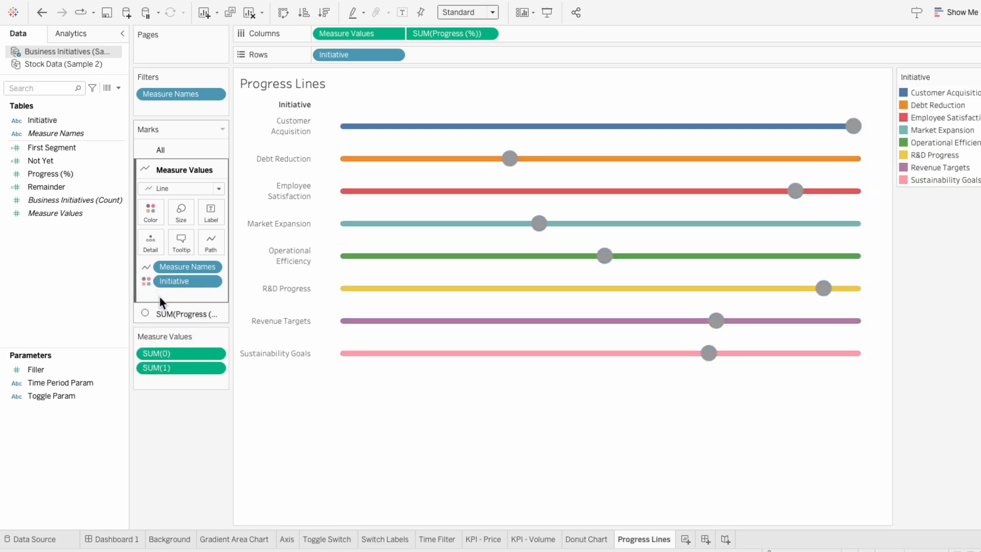
{"action": "left_click", "coordinate": [167, 312]}
{"action": "left_click", "coordinate": [57, 162]}
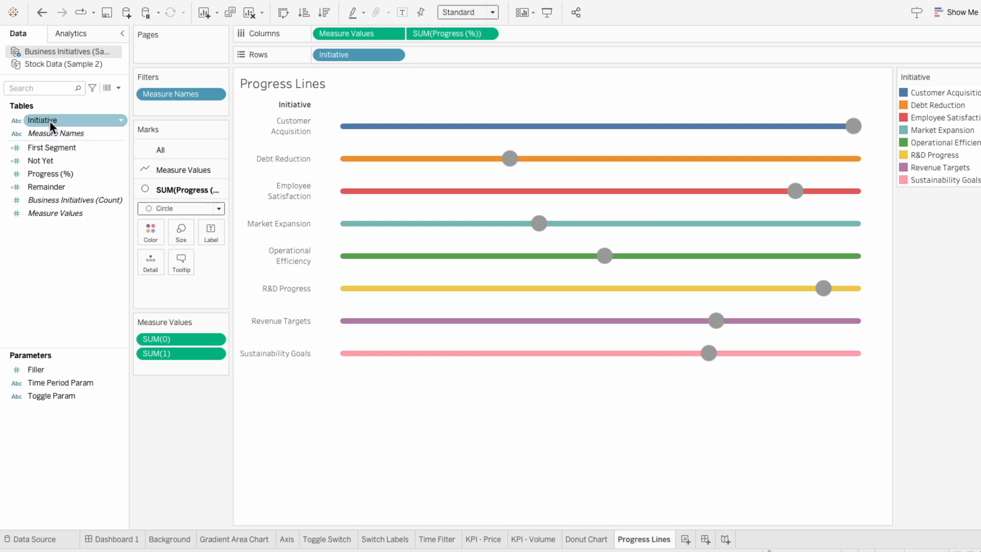
{"action": "left_click_drag", "start_coordinate": [50, 120], "coordinate": [148, 287]}
{"action": "left_click", "coordinate": [148, 287]}
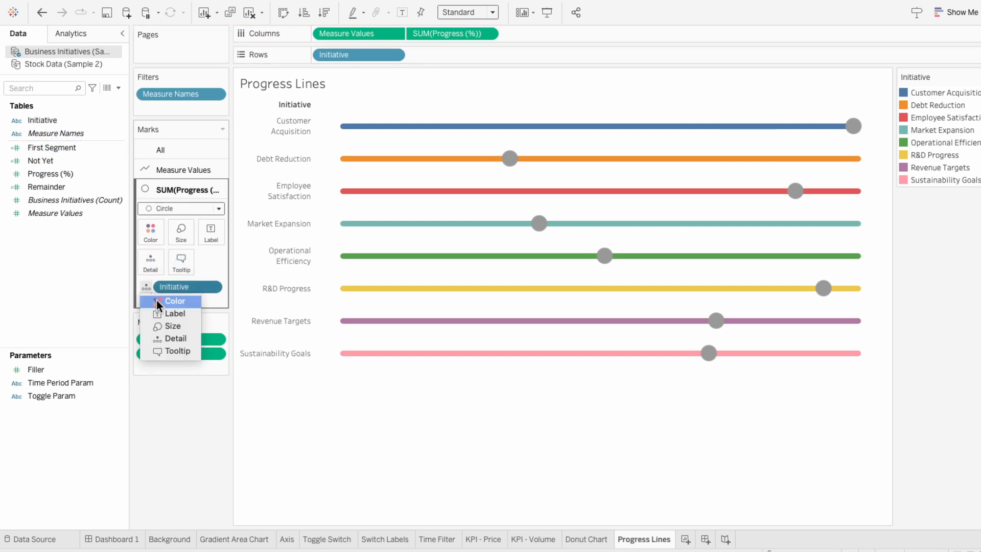
{"action": "left_click", "coordinate": [157, 299]}
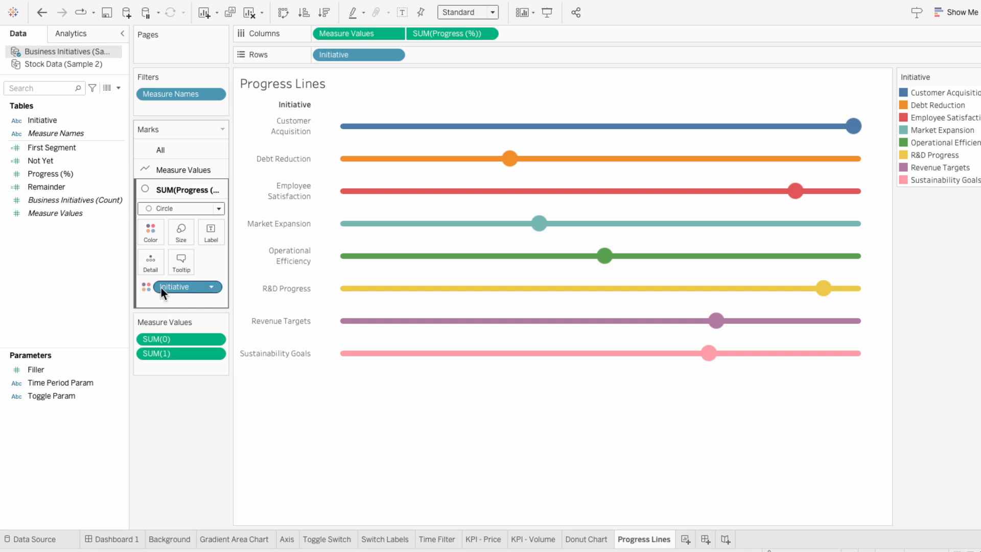
- Remove the Initiative color from the circle and line mark cards
{"action": "left_click", "coordinate": [162, 288]}
{"action": "key", "text": "Delete"}
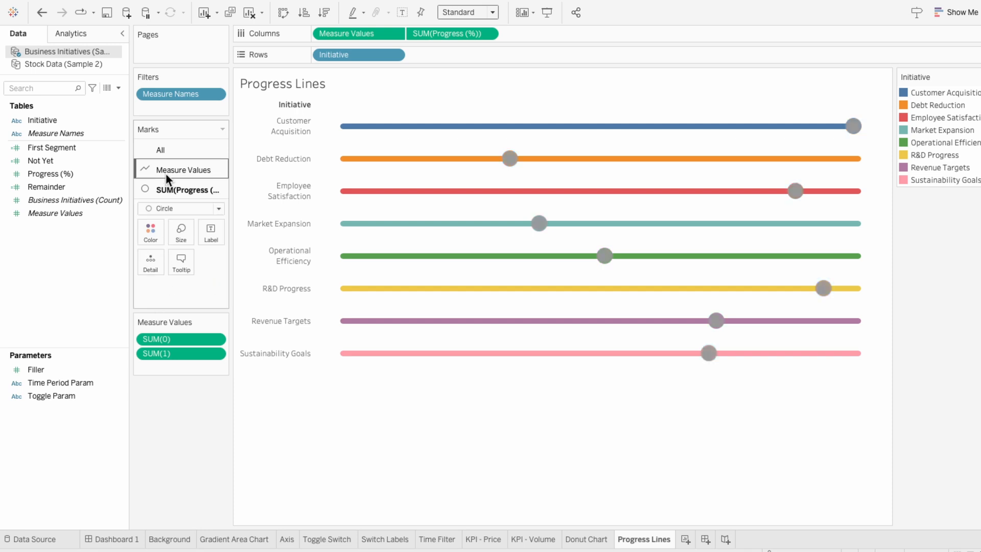
{"action": "left_click", "coordinate": [165, 170]}
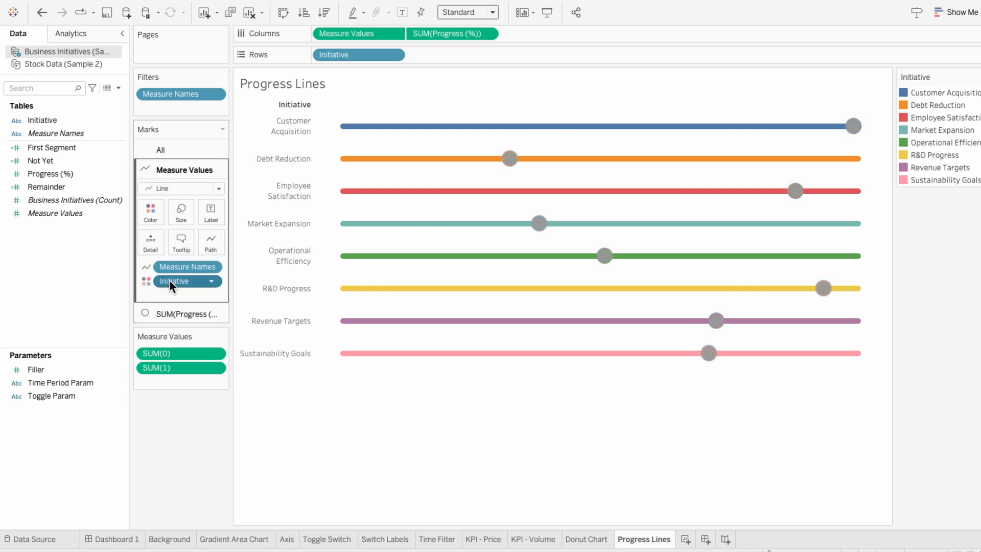
{"action": "left_click", "coordinate": [170, 280]}
{"action": "key", "text": "Delete"}
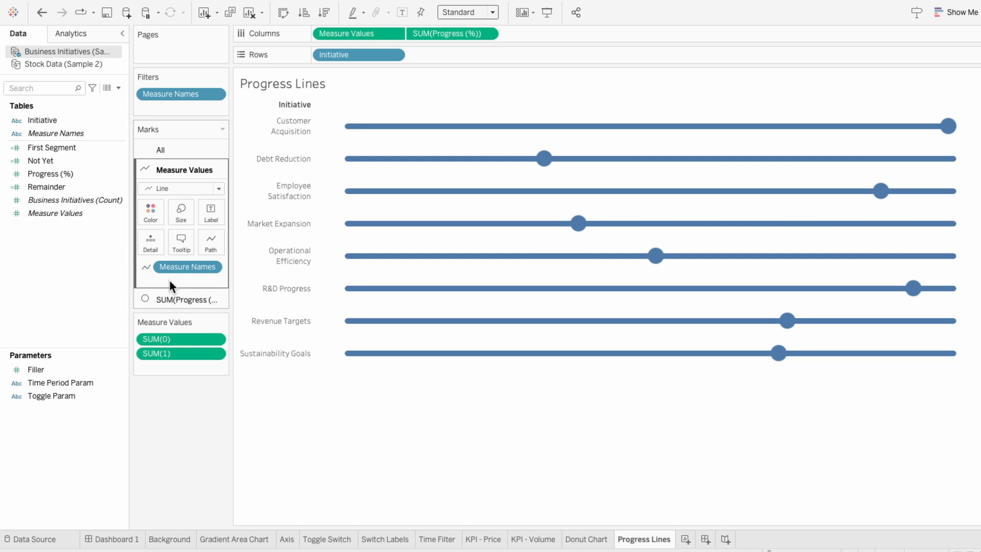
- Create a calculated field named "Conditional Color - Progress Lines" beginning IF {FIXED [Initiative]: SUM([Progress (%)])} > 0.7 THEN "Green"
{"action": "left_click", "coordinate": [118, 88]}
{"action": "left_click", "coordinate": [117, 97]}
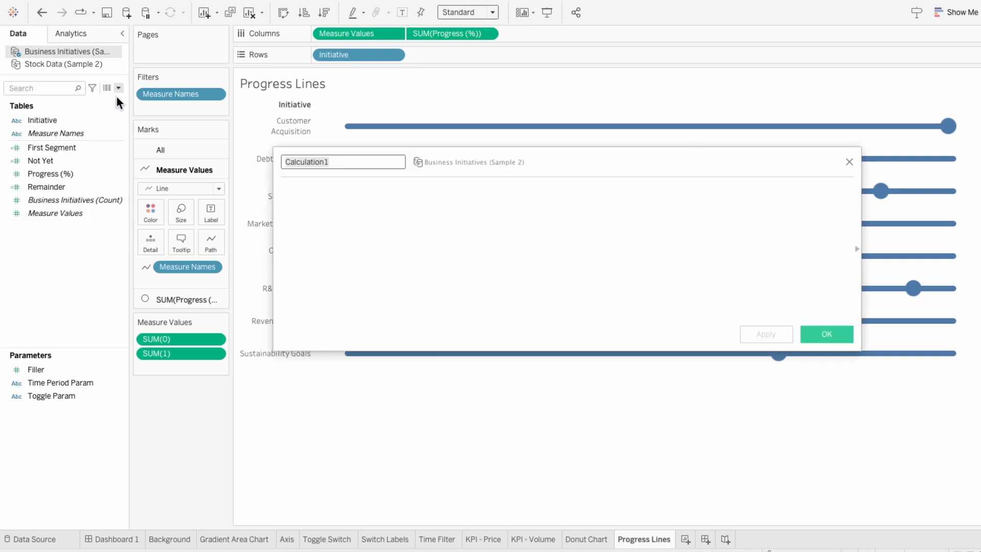
{"action": "type", "text": "Conditional Color - Progress Lines"}
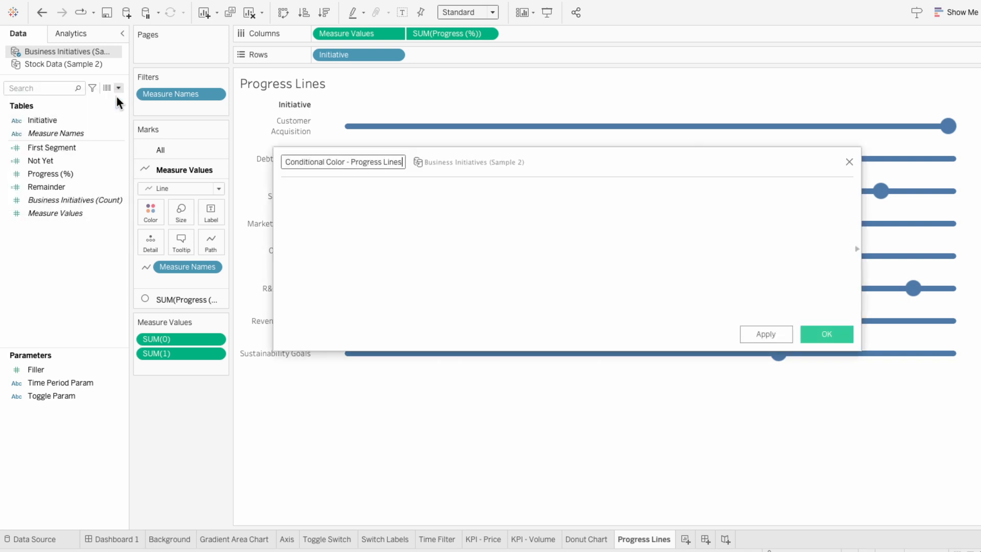
{"action": "key", "text": "Tab"}
{"action": "type", "text": "IF {"}
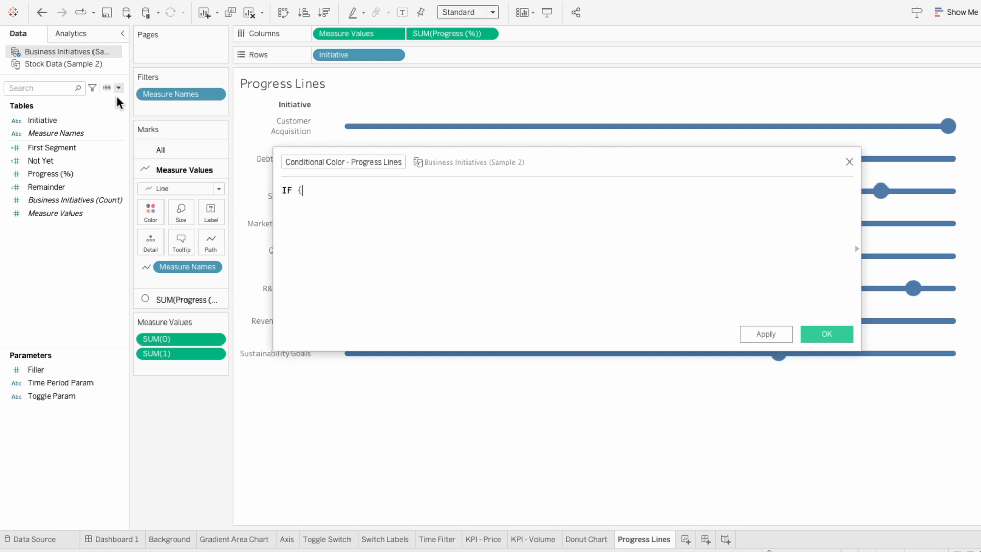
{"action": "type", "text": "FIXED init"}
{"action": "key", "text": "Return"}
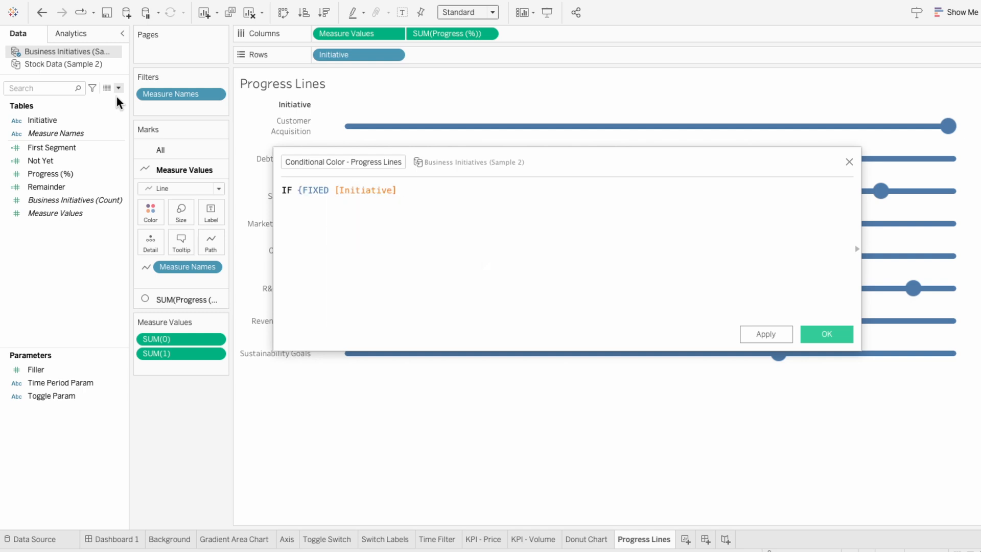
{"action": "type", "text": ": SUM"}
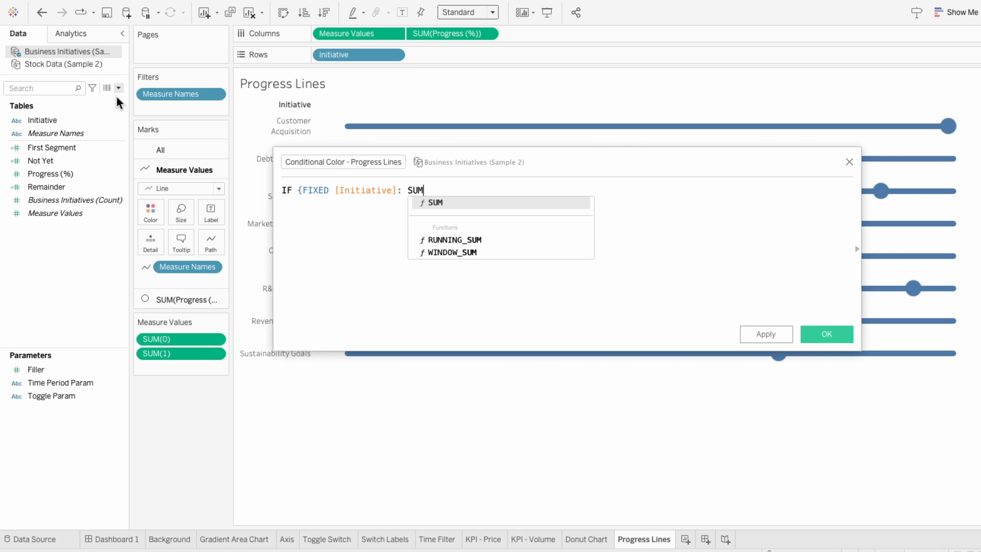
{"action": "type", "text": "(pr"}
{"action": "key", "text": "Return"}
{"action": "type", "text": ")}"}
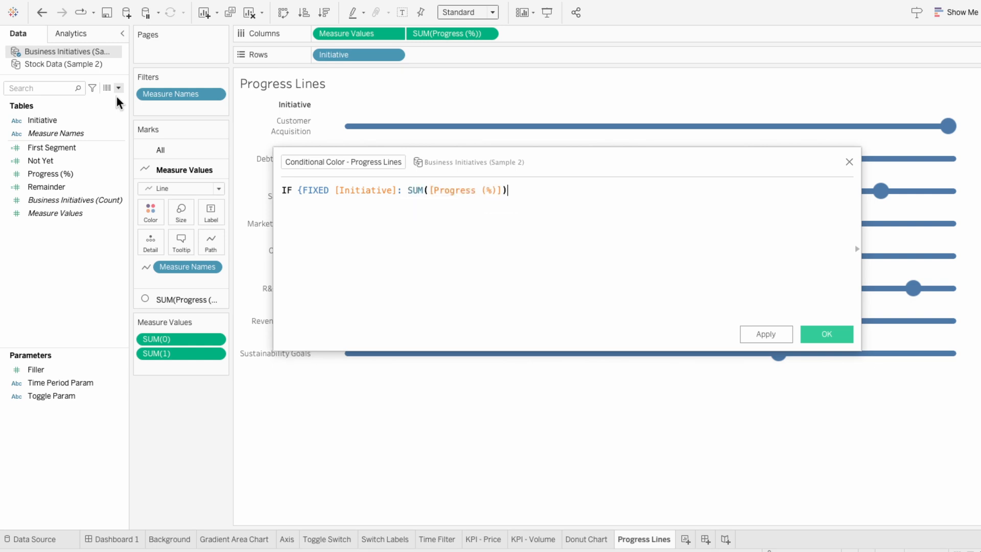
{"action": "type", "text": " > 0.7 THEN \"Green\""}
{"action": "key", "text": "Return"}
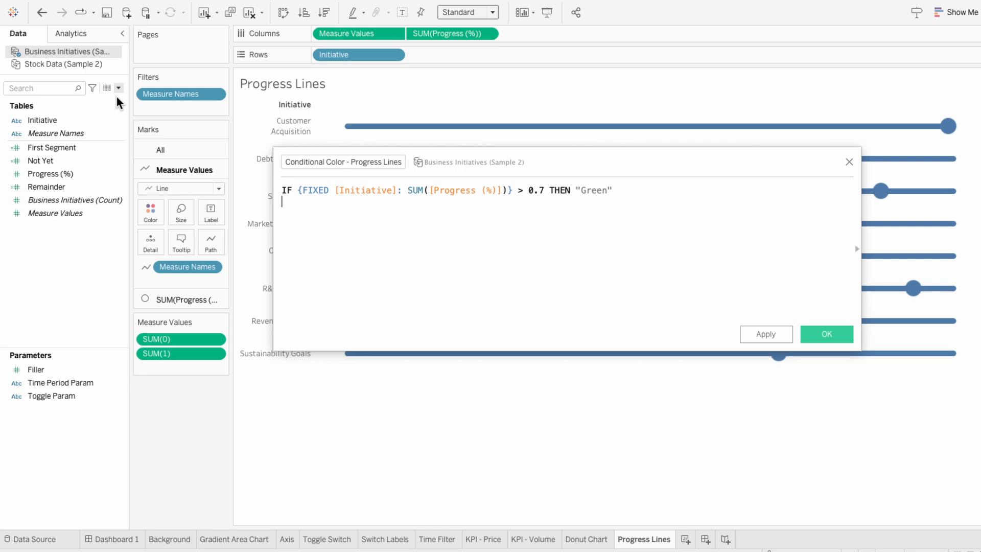
- Complete the formula with ELSEIF {FIXED [Initiative]: SUM([Progress (%)])} < 0.3 THEN "Red" ELSE "Yellow" END and save it
{"action": "type", "text": "ELSEIF {FIX"}
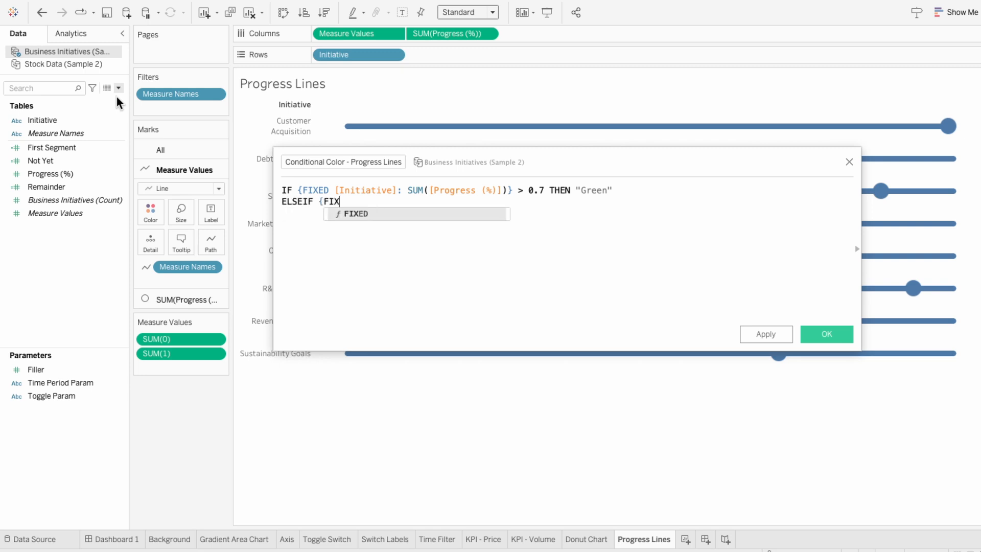
{"action": "key", "text": "Return"}
{"action": "type", "text": "[Ini"}
{"action": "key", "text": "Return"}
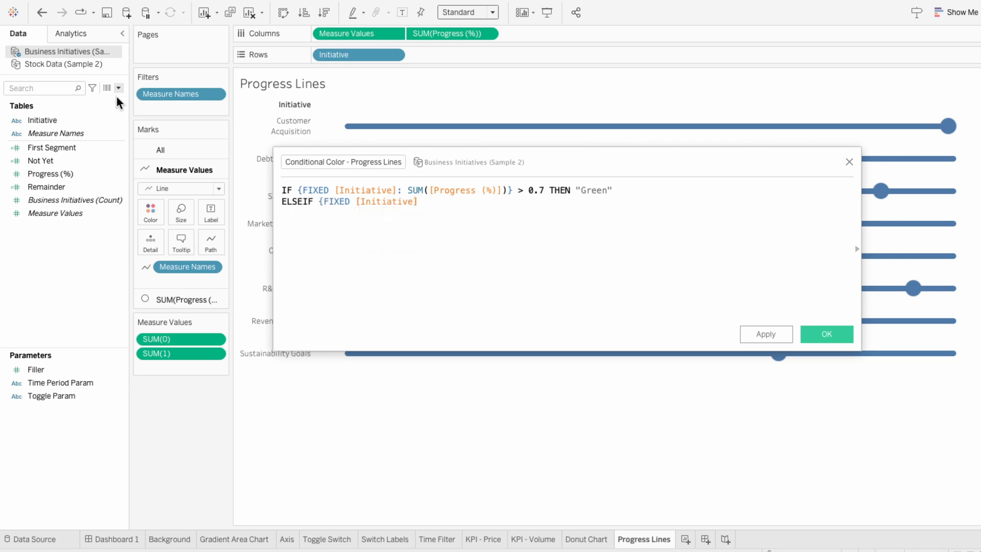
{"action": "type", "text": ": SU"}
{"action": "key", "text": "Return"}
{"action": "type", "text": "[Prog"}
{"action": "key", "text": "Return"}
{"action": "type", "text": ")} < 0.3 THEN \"Red\""}
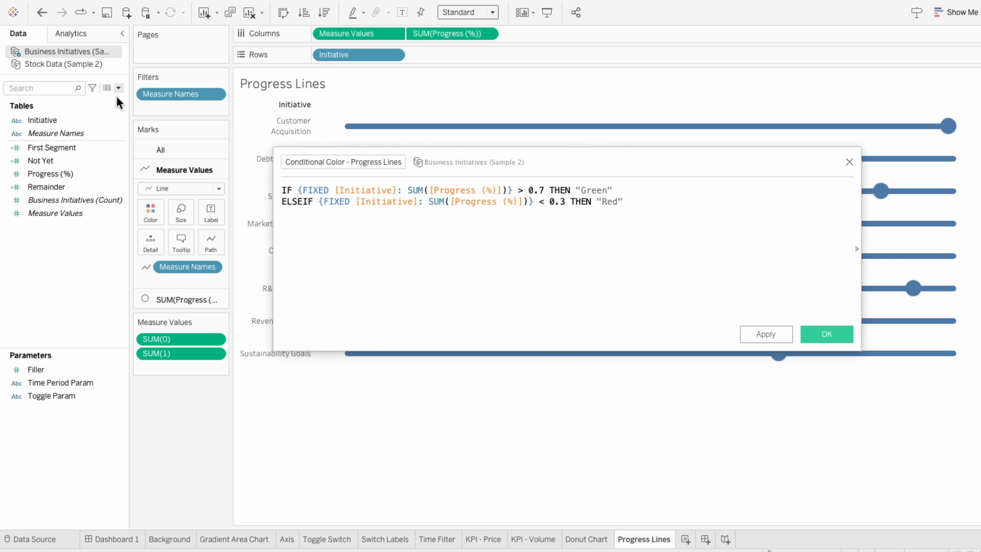
{"action": "key", "text": "Return"}
{"action": "type", "text": "E"}
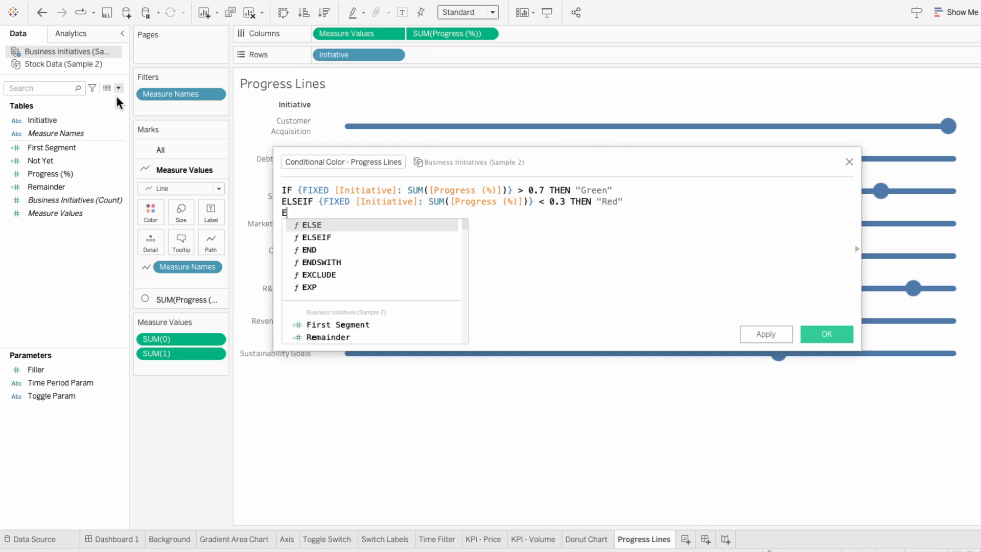
{"action": "type", "text": "LSE \"Yellow\" END"}
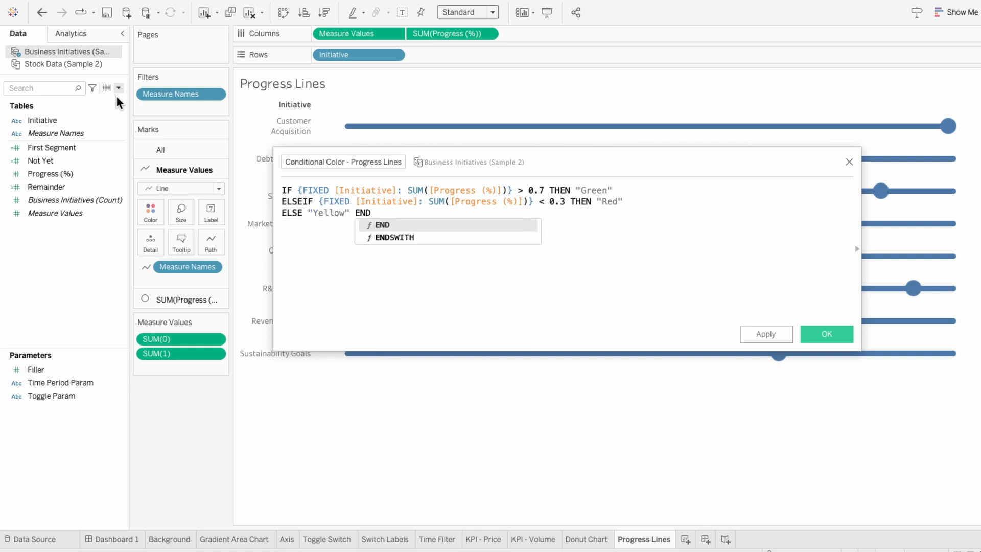
{"action": "left_click", "coordinate": [361, 303]}
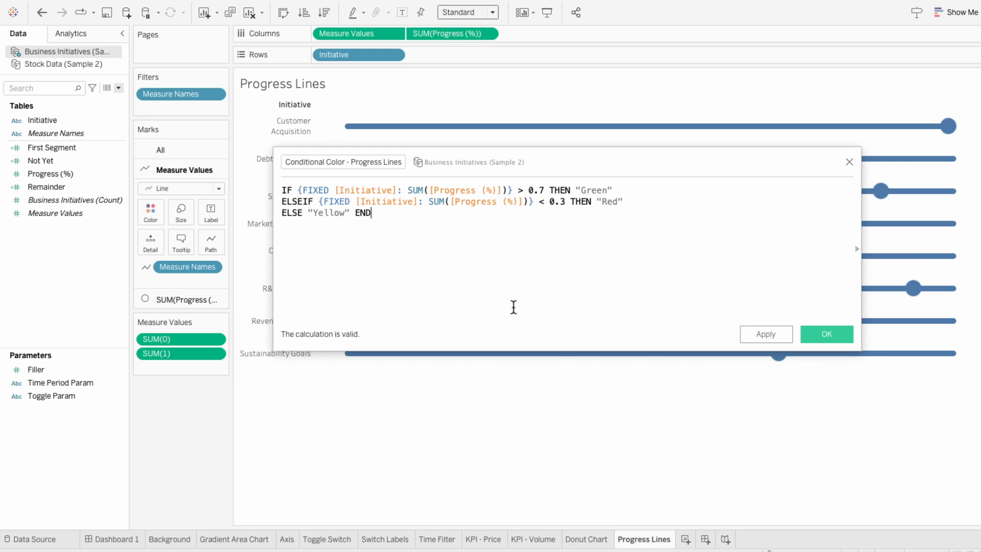
{"action": "left_click", "coordinate": [822, 333]}
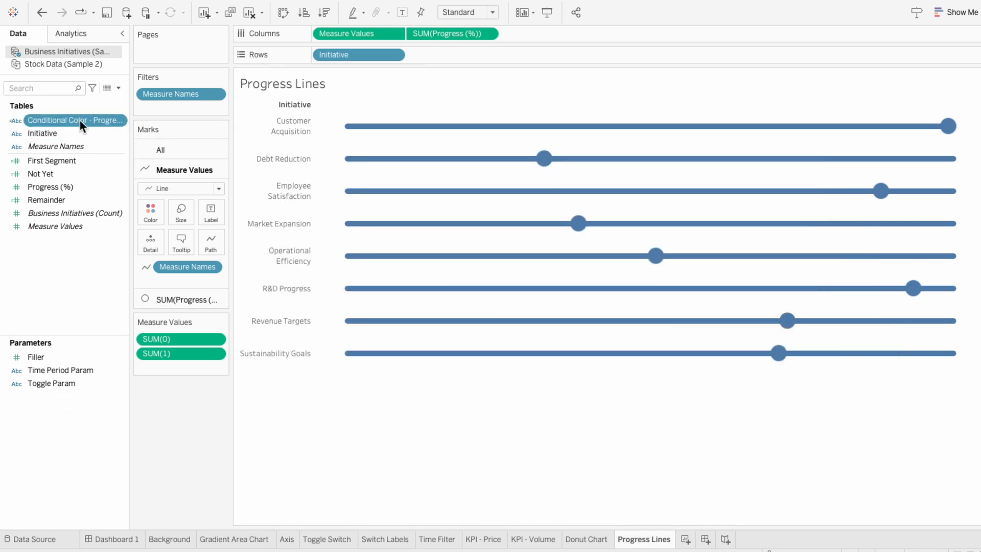
- On the All marks card, add Conditional Color - Progress Lines and Measure Names, both as Color
{"action": "left_click", "coordinate": [160, 149]}
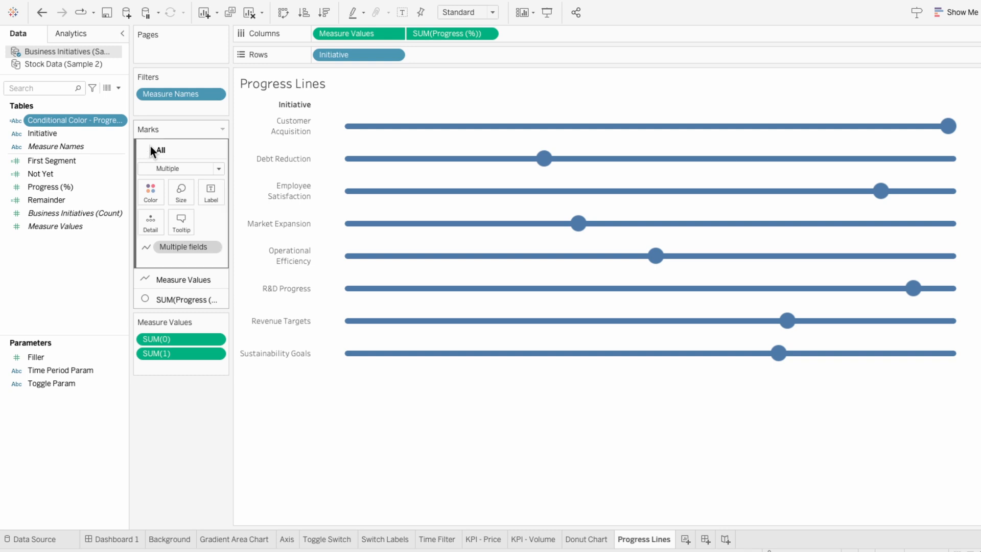
{"action": "left_click_drag", "start_coordinate": [74, 121], "coordinate": [160, 256]}
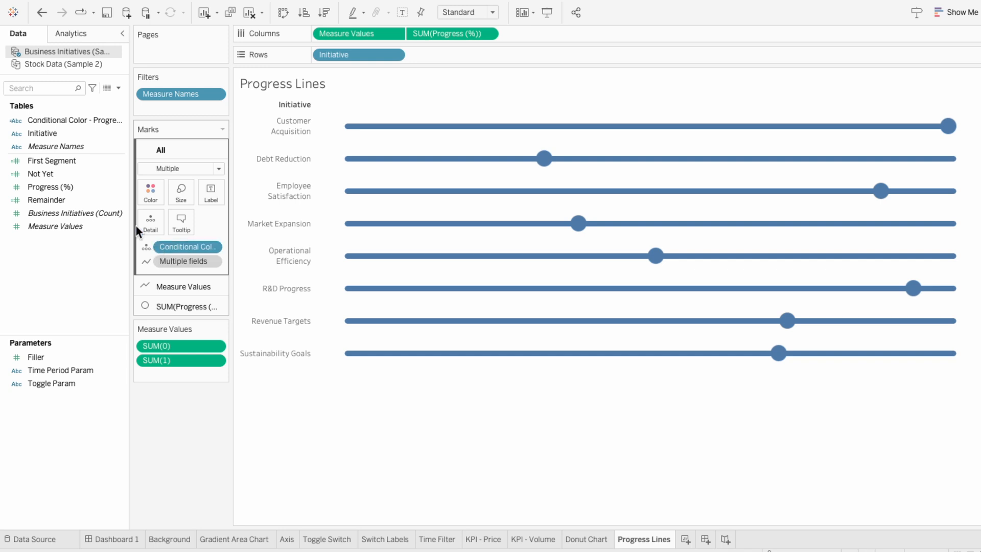
{"action": "left_click_drag", "start_coordinate": [57, 149], "coordinate": [152, 254]}
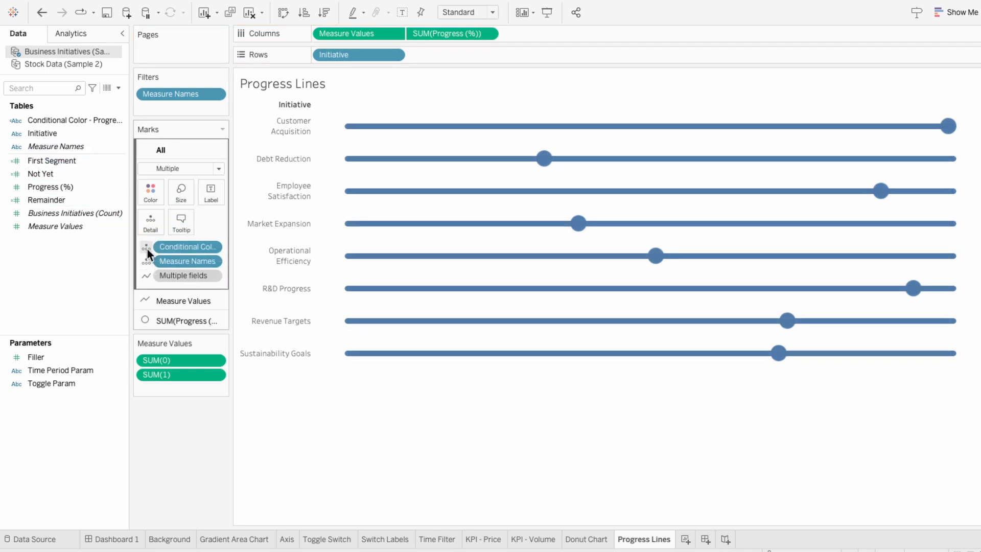
{"action": "left_click", "coordinate": [147, 248]}
{"action": "left_click", "coordinate": [155, 257]}
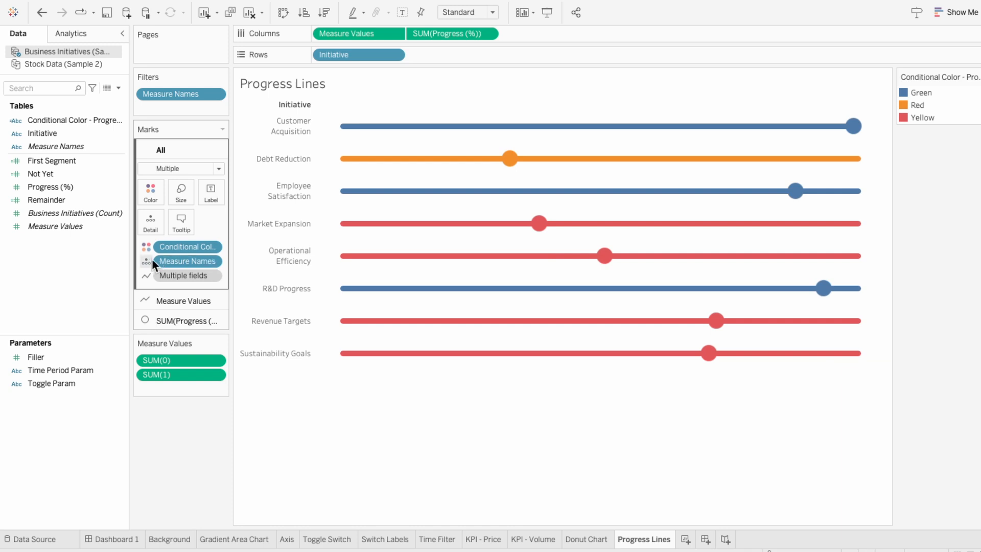
{"action": "left_click", "coordinate": [152, 259]}
{"action": "left_click", "coordinate": [154, 270]}
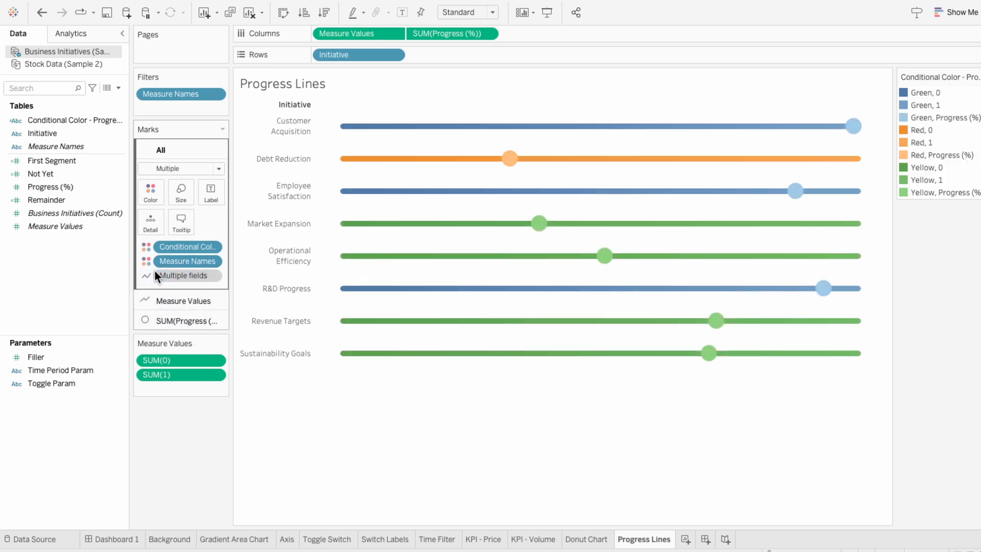
- Open Edit Colors for the color legend and assign Hue Circle olive and green to Green, 0 and Green, 1
{"action": "right_click", "coordinate": [957, 76]}
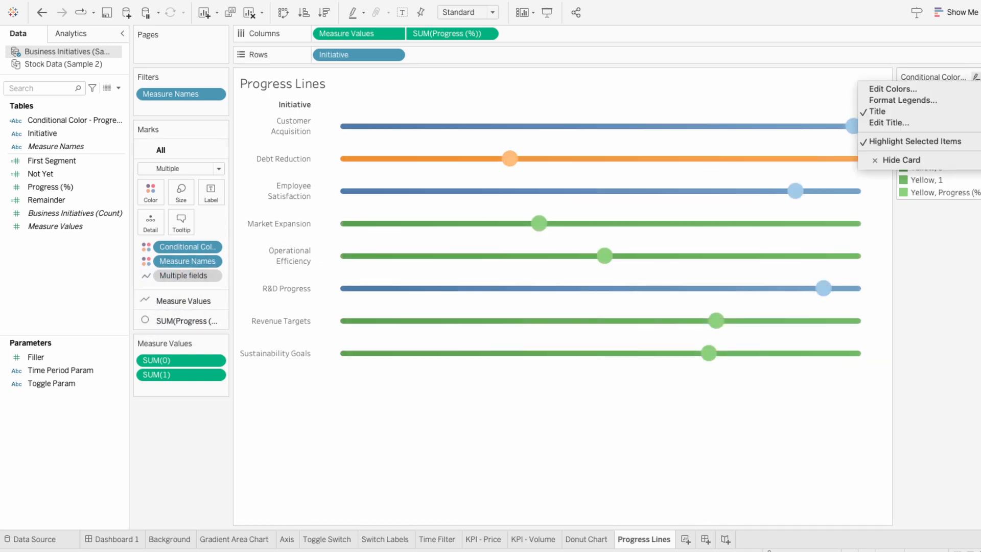
{"action": "left_click", "coordinate": [892, 89]}
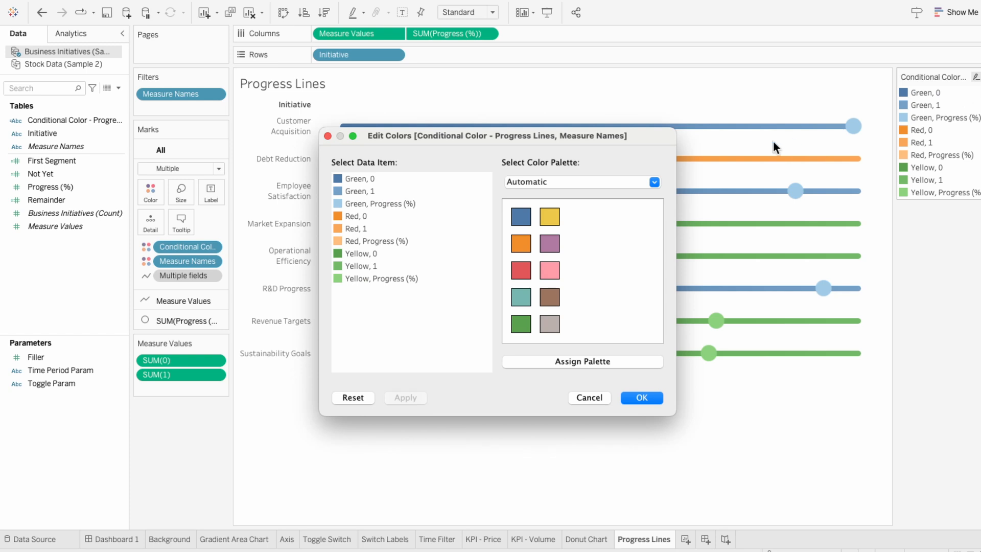
{"action": "left_click", "coordinate": [584, 183]}
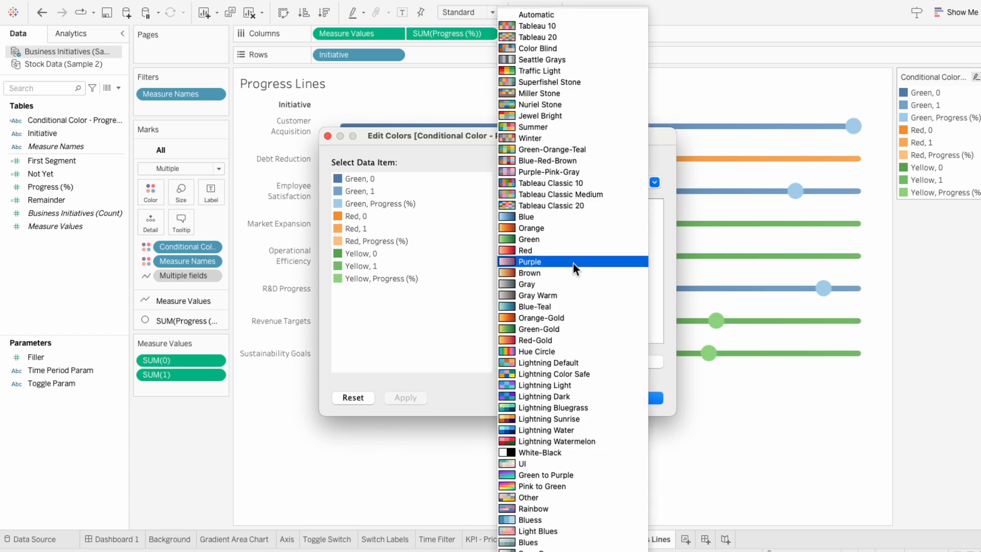
{"action": "left_click", "coordinate": [559, 351]}
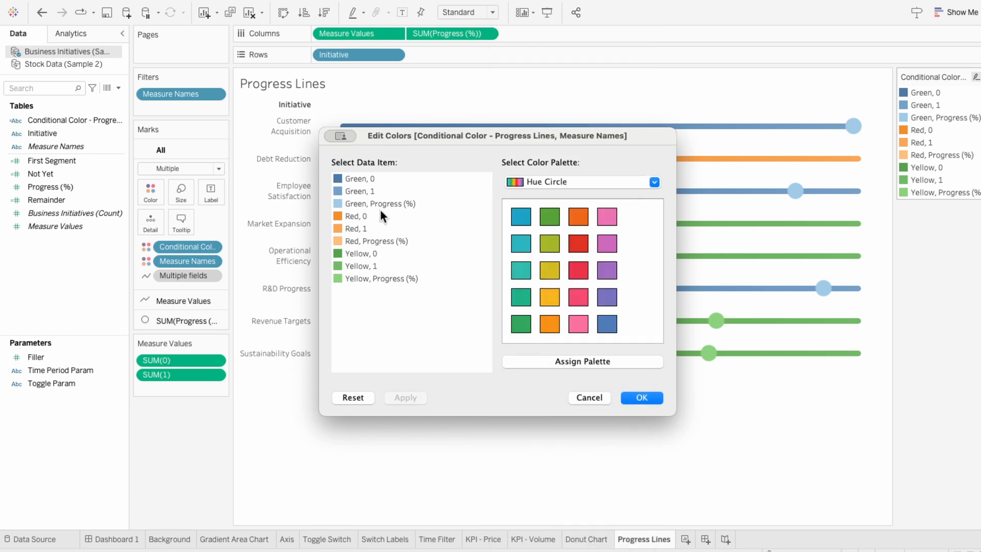
{"action": "left_click", "coordinate": [551, 244]}
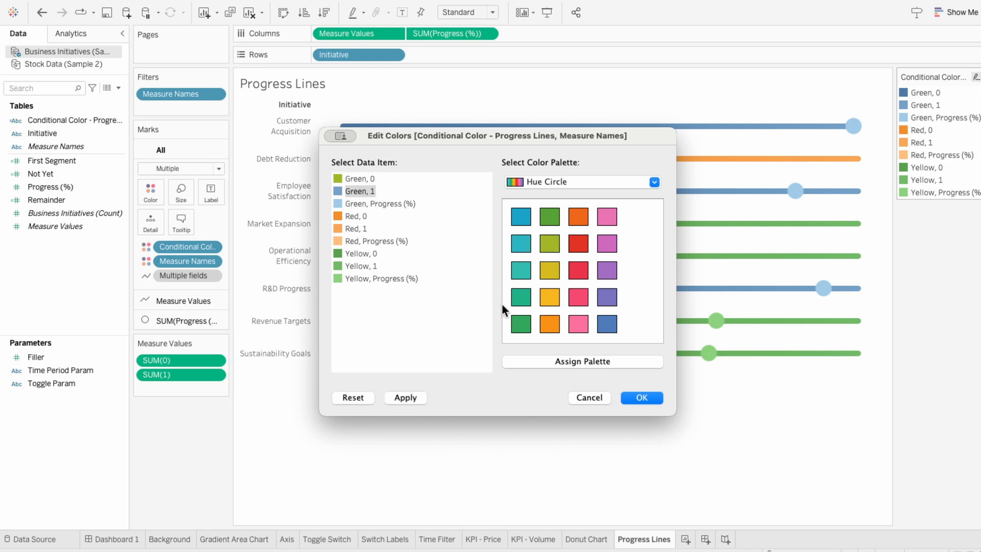
{"action": "left_click", "coordinate": [517, 327]}
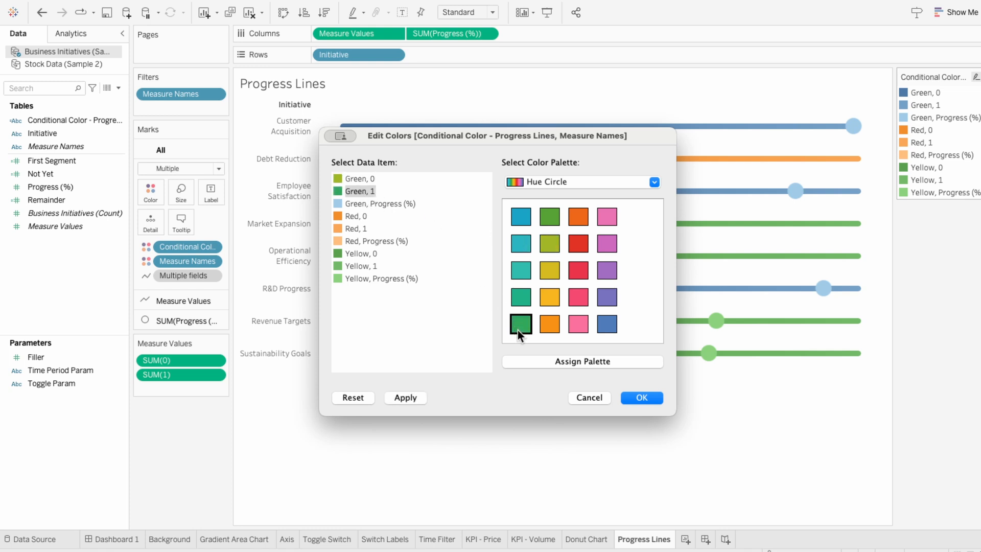
- Switch to the Green palette, give Green, Progress (%) the darkest green, and apply
{"action": "left_click", "coordinate": [538, 182]}
{"action": "left_click", "coordinate": [539, 233]}
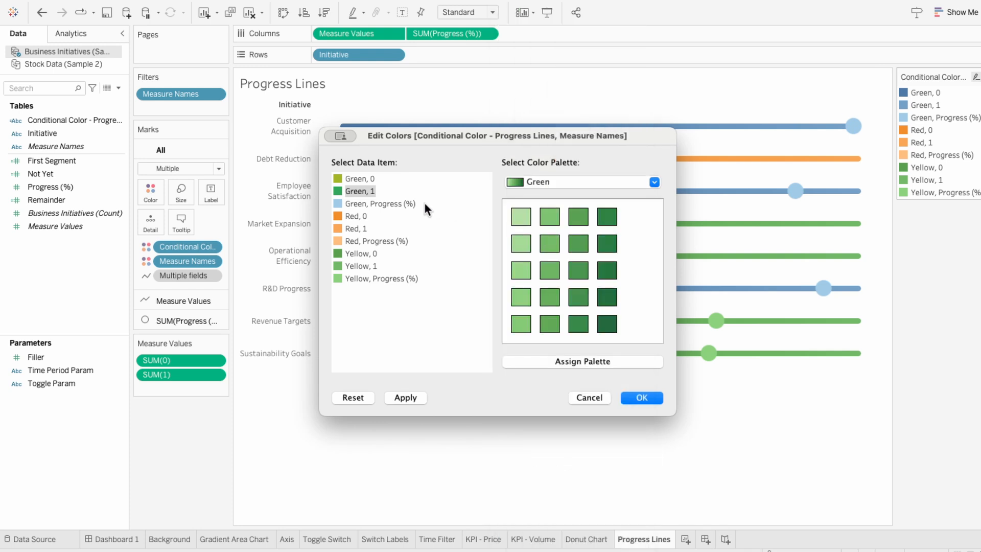
{"action": "left_click", "coordinate": [394, 203]}
{"action": "left_click", "coordinate": [613, 270]}
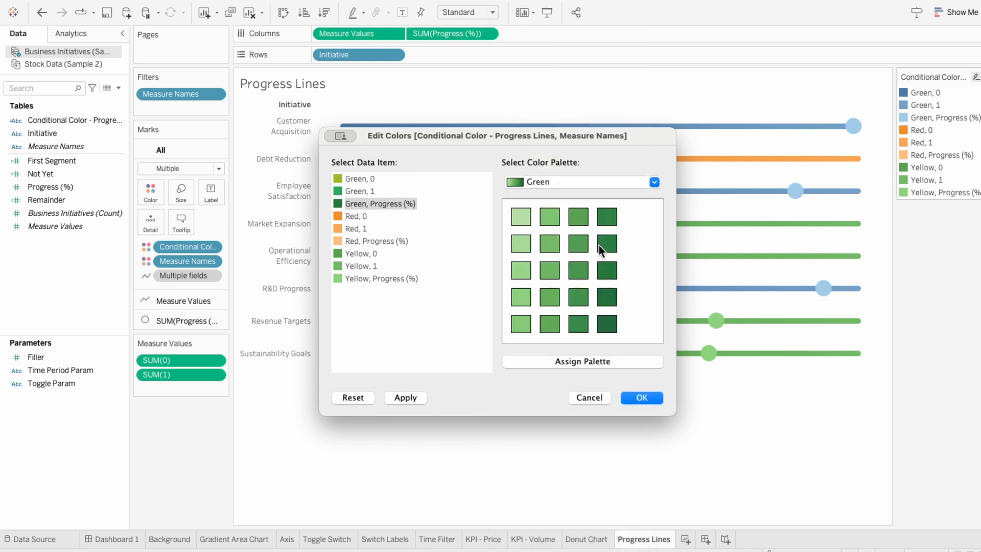
{"action": "left_click_drag", "start_coordinate": [559, 141], "coordinate": [624, 276]}
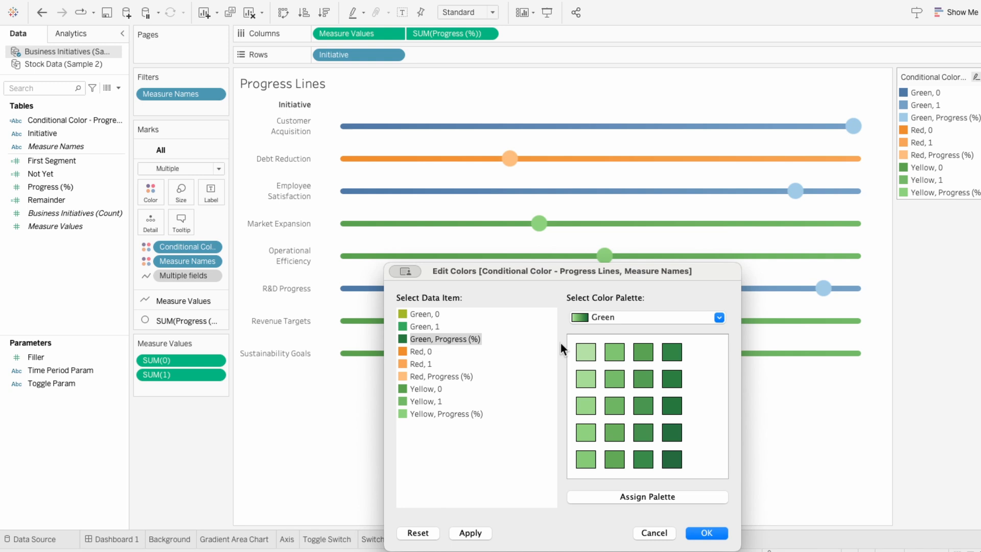
{"action": "left_click", "coordinate": [470, 532]}
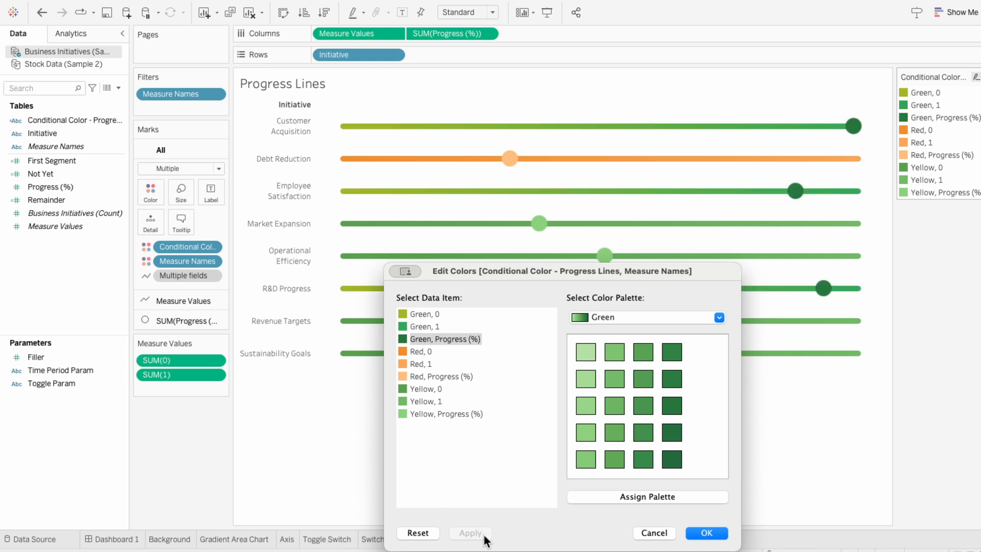
- Using the Red palette, assign light to dark reds to Red, 0, Red, 1 and Red, Progress (%), and apply
{"action": "left_click", "coordinate": [611, 324]}
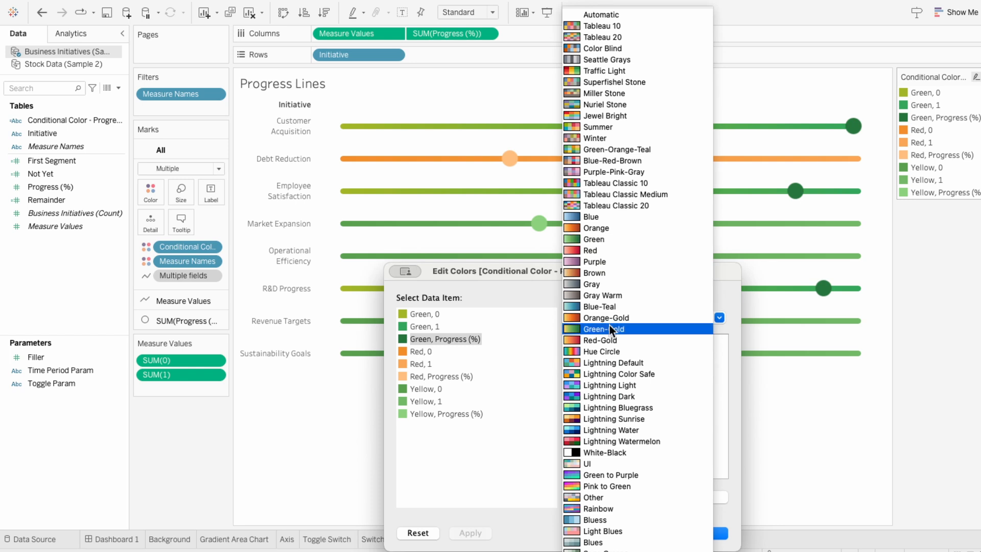
{"action": "left_click", "coordinate": [610, 336]}
{"action": "left_click", "coordinate": [491, 352]}
{"action": "left_click", "coordinate": [614, 353]}
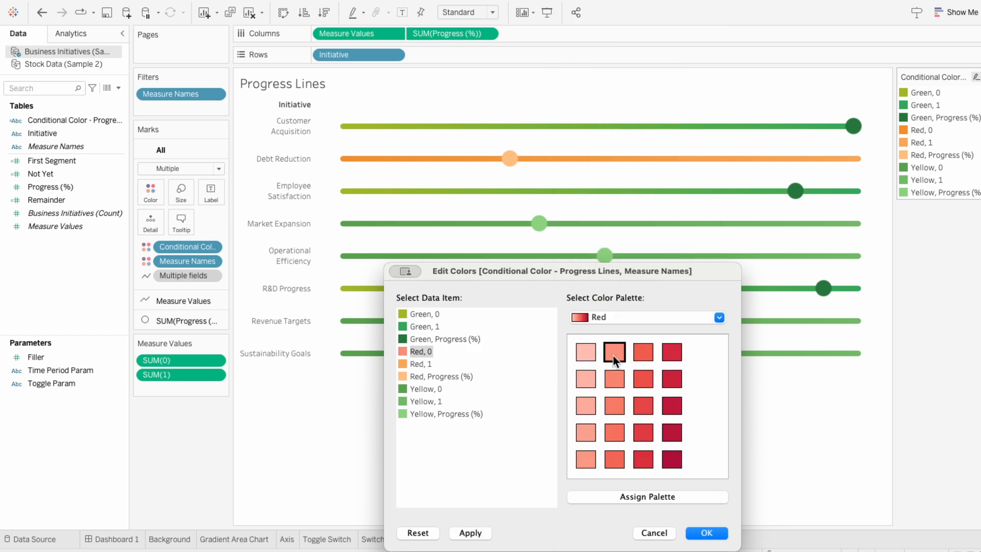
{"action": "left_click", "coordinate": [643, 432]}
{"action": "left_click", "coordinate": [441, 375]}
{"action": "left_click", "coordinate": [672, 433]}
{"action": "left_click", "coordinate": [470, 533]}
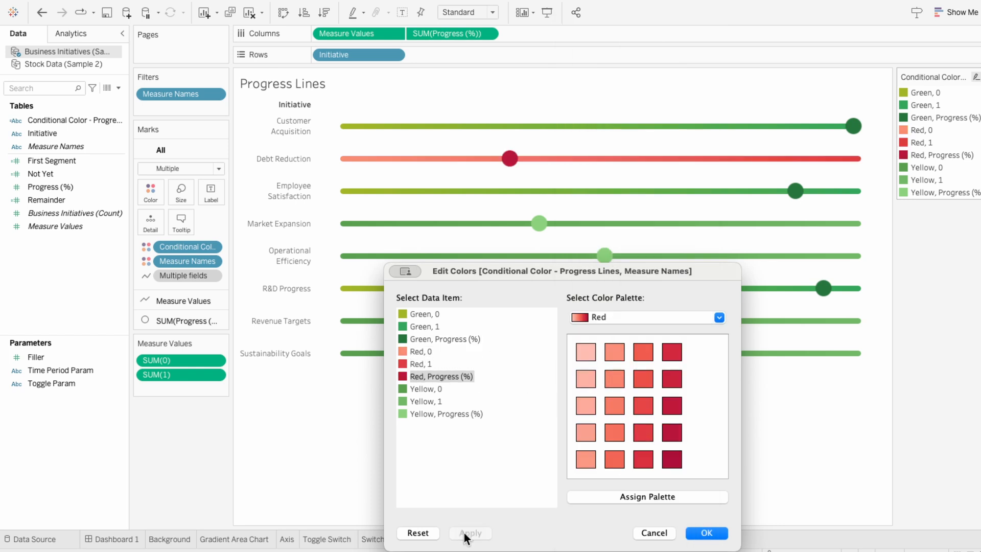
- Using the Traffic Light palette, color Yellow, 0 and Yellow, 1 in yellow and gold shades
{"action": "left_click", "coordinate": [608, 318]}
{"action": "left_click", "coordinate": [596, 71]}
{"action": "left_click", "coordinate": [428, 389]}
{"action": "left_click", "coordinate": [614, 405]}
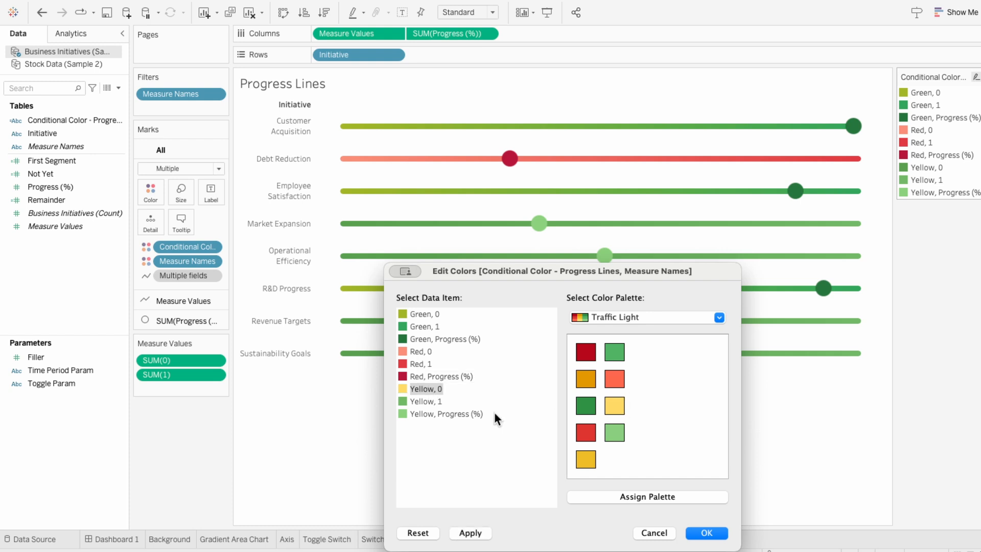
{"action": "left_click", "coordinate": [429, 402]}
{"action": "left_click", "coordinate": [586, 459]}
- Give Yellow, Progress (%) an orange from the Orange-Gold palette, apply, and close the color dialog
{"action": "left_click", "coordinate": [618, 310]}
{"action": "left_click", "coordinate": [619, 318]}
{"action": "left_click", "coordinate": [446, 414]}
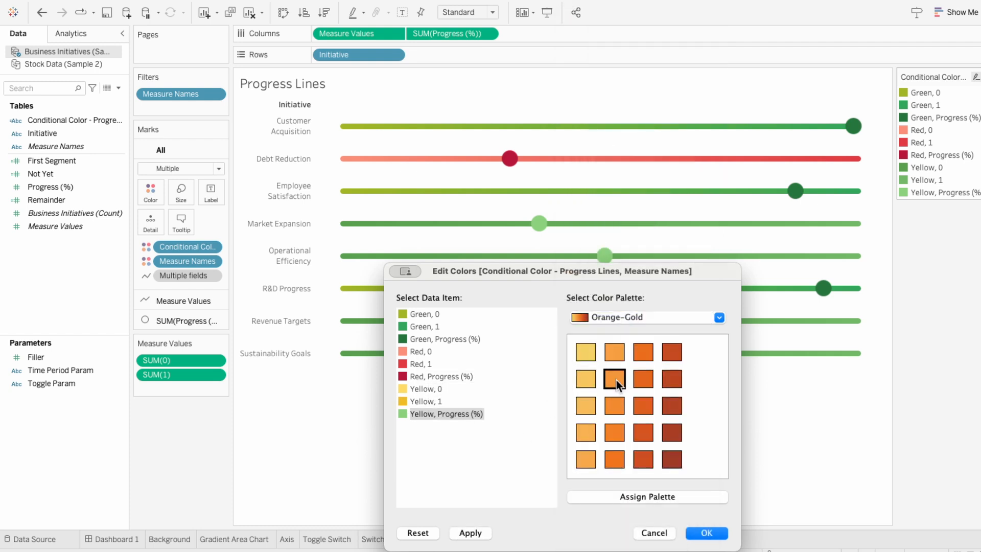
{"action": "left_click", "coordinate": [614, 379]}
{"action": "left_click", "coordinate": [481, 531]}
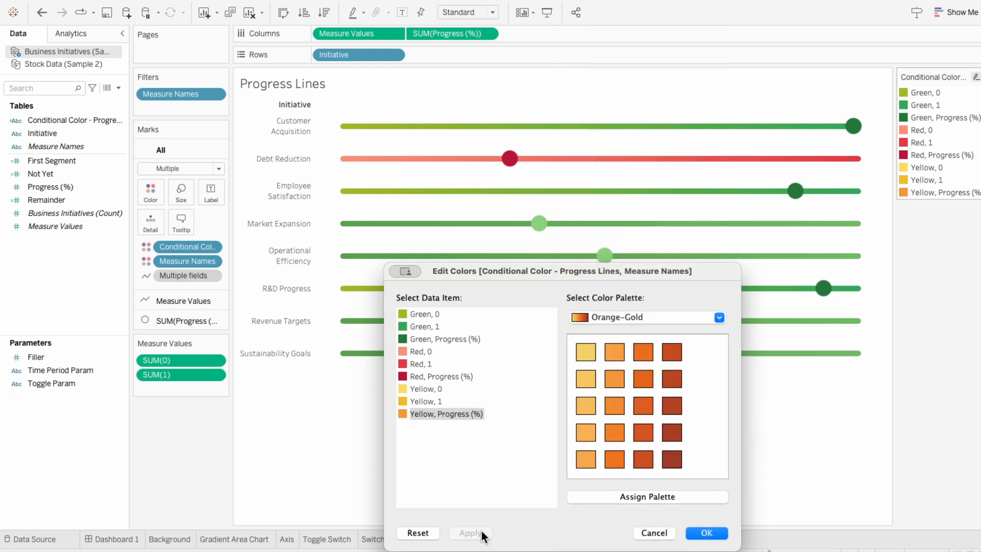
{"action": "left_click", "coordinate": [710, 533]}
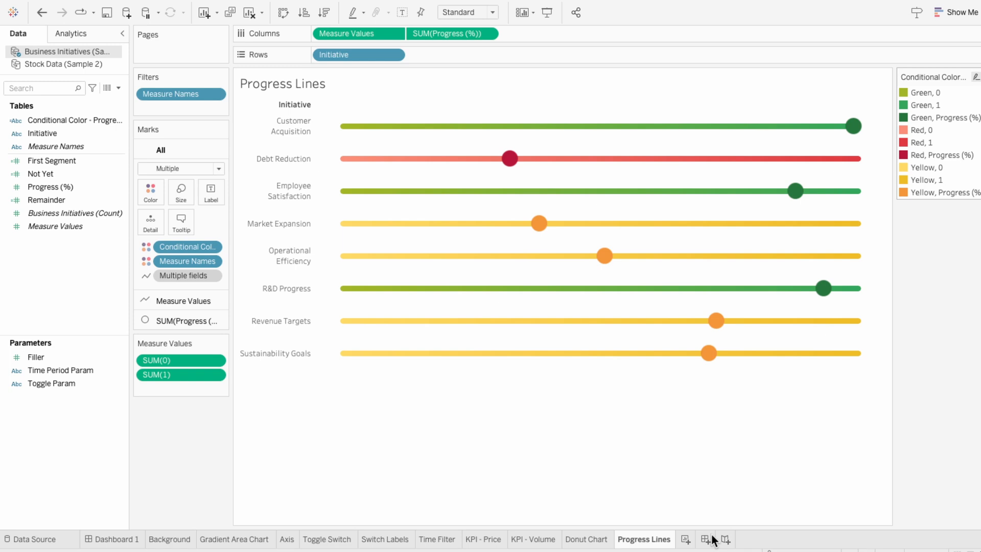
- Clear all the tooltip text for the Measure Values line marks
{"action": "mouse_move", "coordinate": [710, 355]}
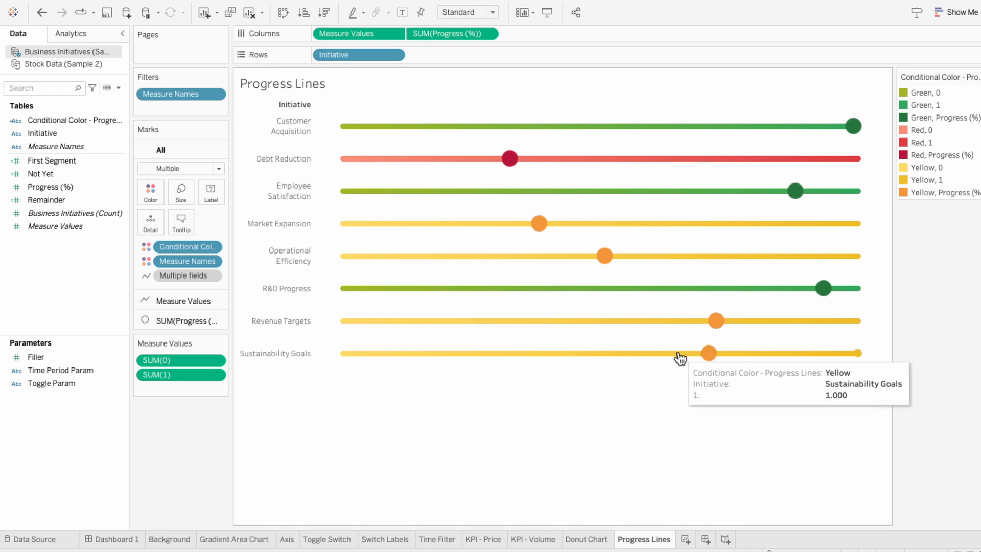
{"action": "left_click", "coordinate": [221, 301]}
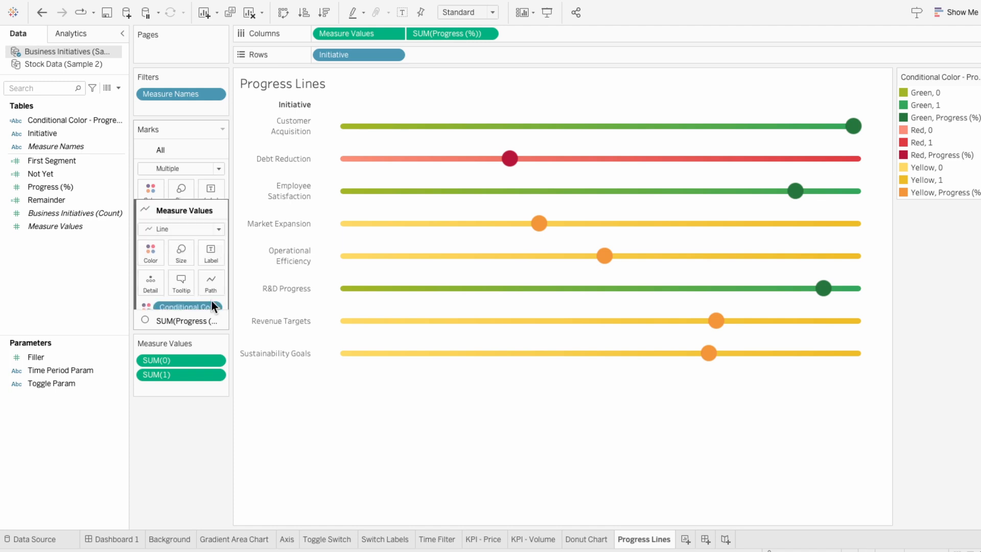
{"action": "left_click", "coordinate": [180, 234]}
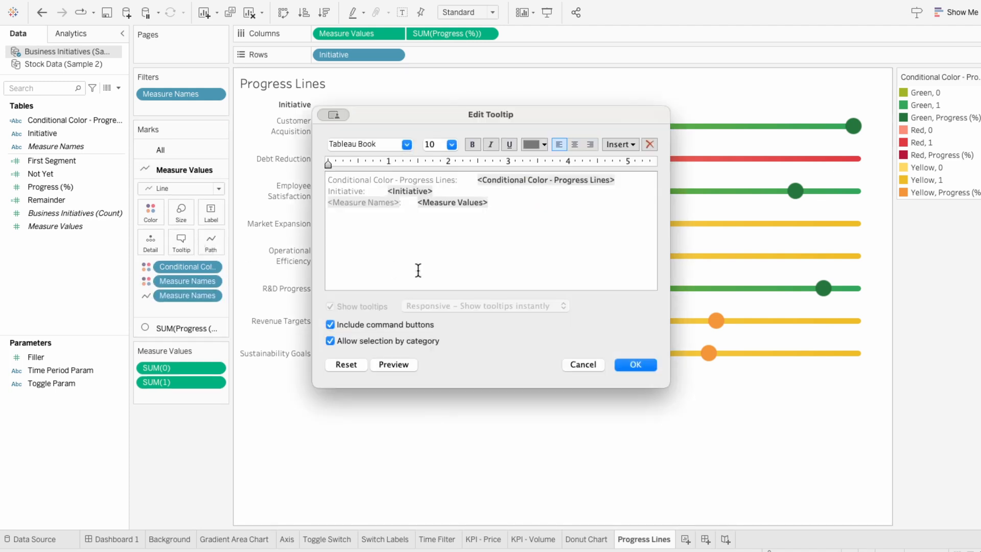
{"action": "left_click_drag", "start_coordinate": [417, 270], "coordinate": [311, 180]}
{"action": "key", "text": "BackSpace"}
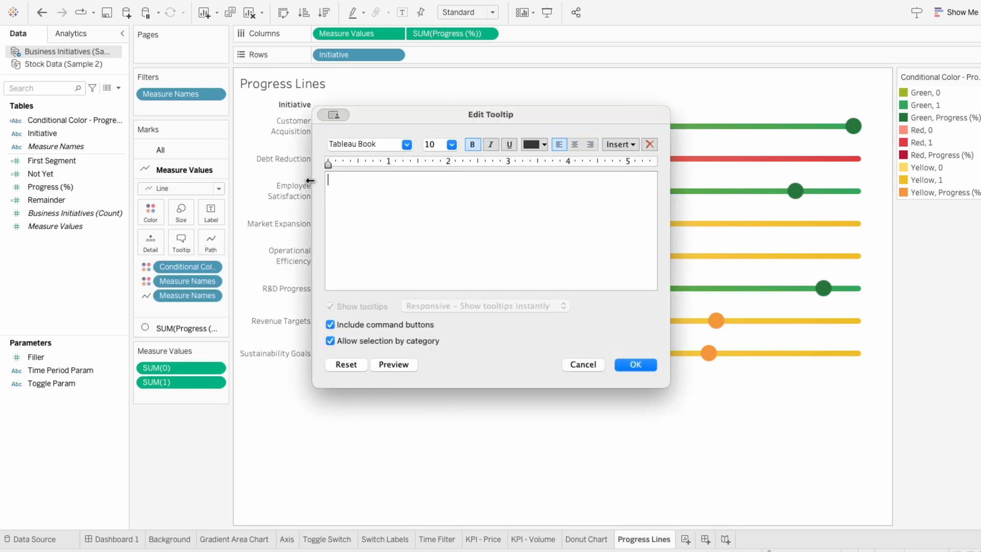
{"action": "left_click", "coordinate": [633, 362]}
- Clear all the tooltip text for the SUM(Progress (%)) circle marks
{"action": "left_click", "coordinate": [200, 327]}
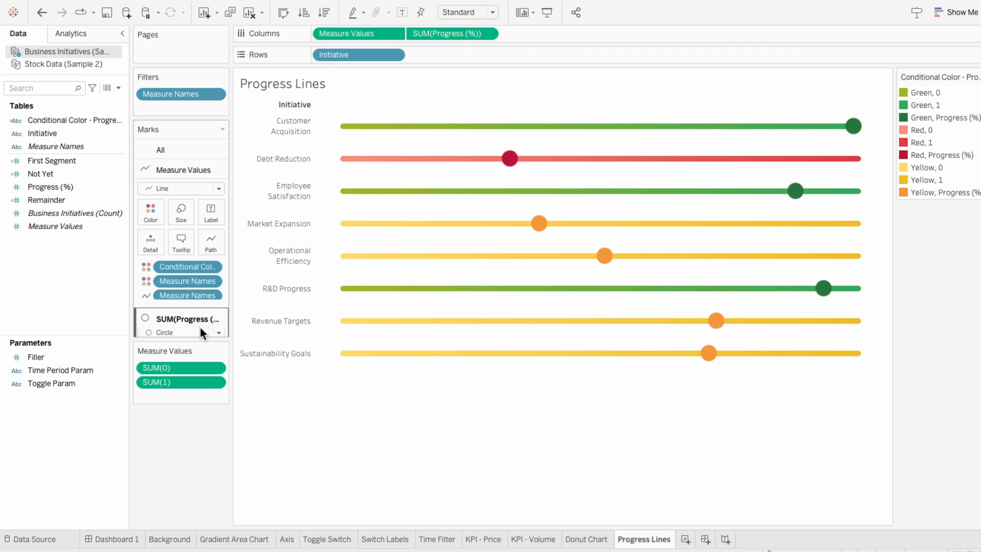
{"action": "left_click", "coordinate": [182, 268]}
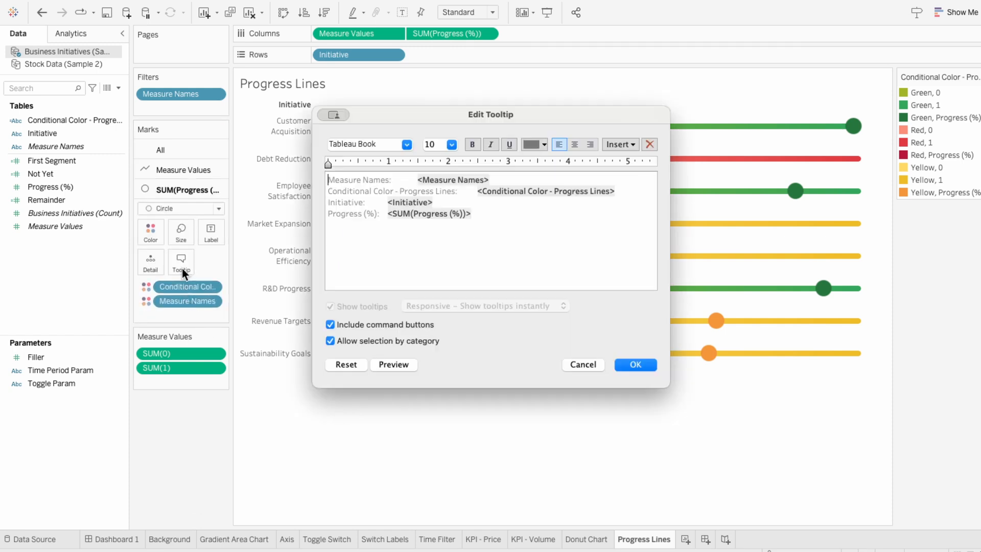
{"action": "left_click_drag", "start_coordinate": [389, 213], "coordinate": [293, 177]}
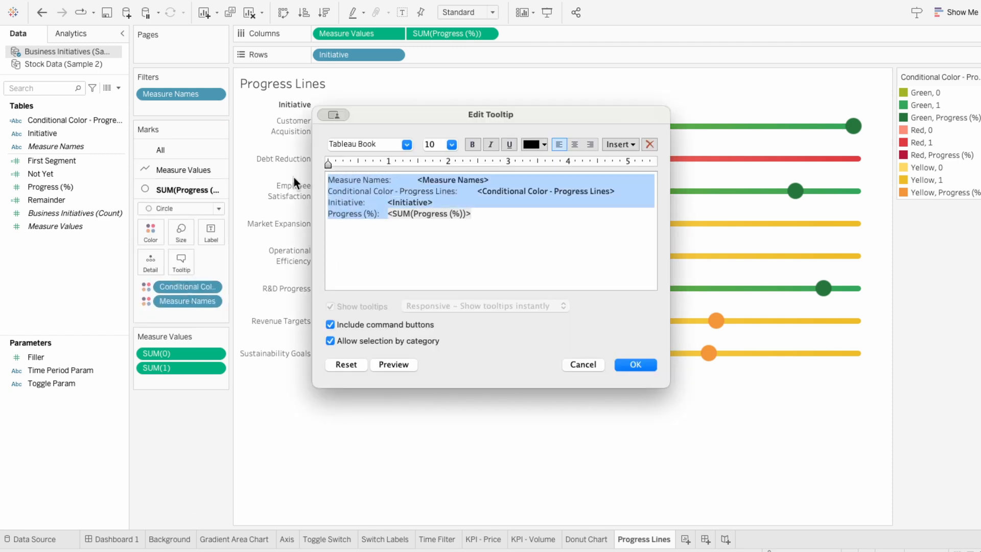
{"action": "key", "text": "BackSpace"}
{"action": "left_click", "coordinate": [633, 364]}
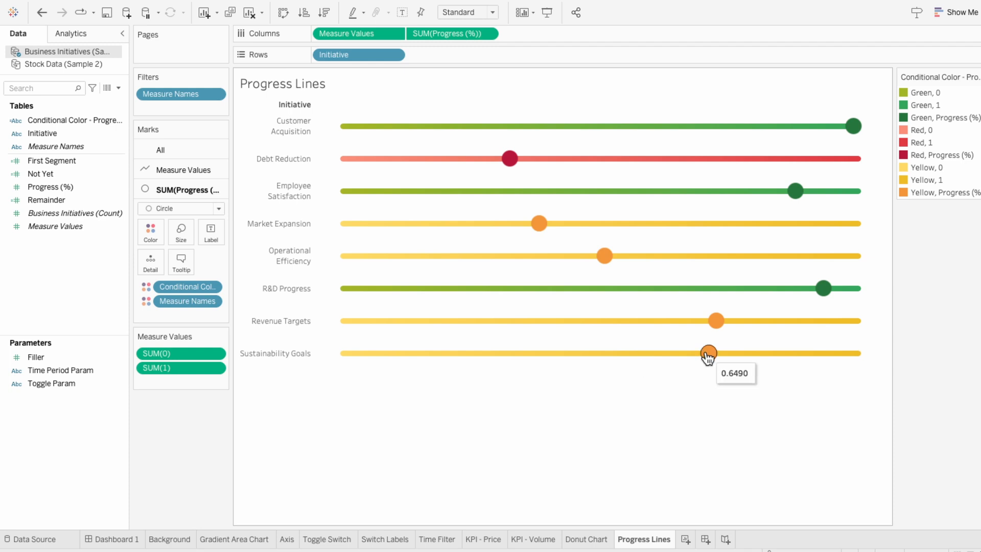
- Format the SUM(Progress (%)) numbers as Percentage with 0 decimal places
{"action": "right_click", "coordinate": [447, 35]}
{"action": "left_click", "coordinate": [462, 92]}
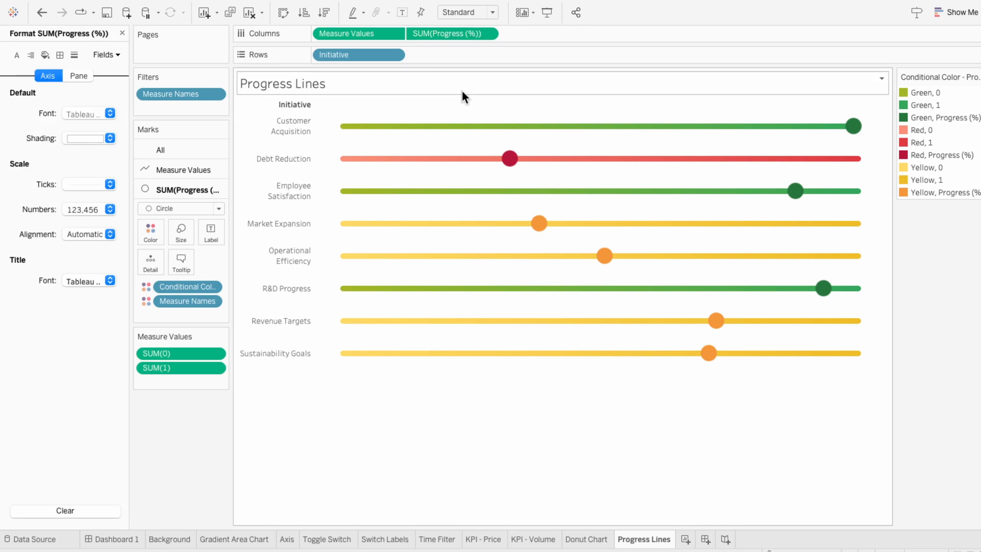
{"action": "left_click", "coordinate": [75, 211]}
{"action": "left_click", "coordinate": [85, 295]}
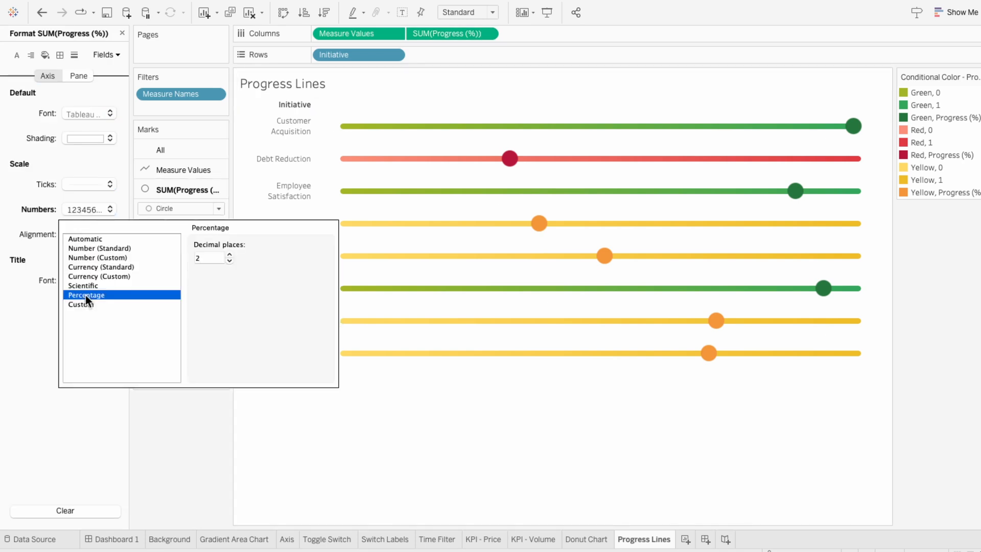
{"action": "double_click", "coordinate": [230, 260]}
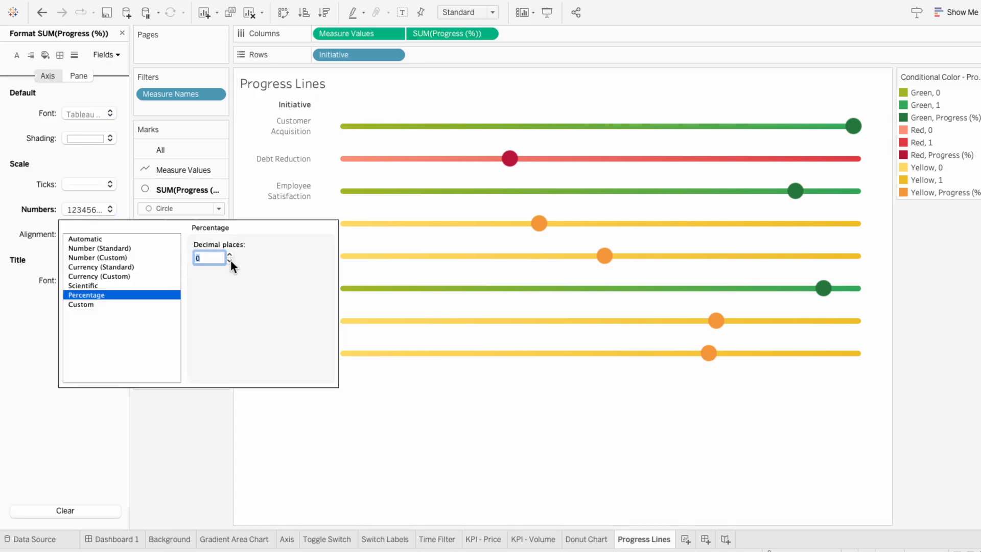
{"action": "left_click", "coordinate": [476, 398]}
{"action": "mouse_move", "coordinate": [708, 358]}
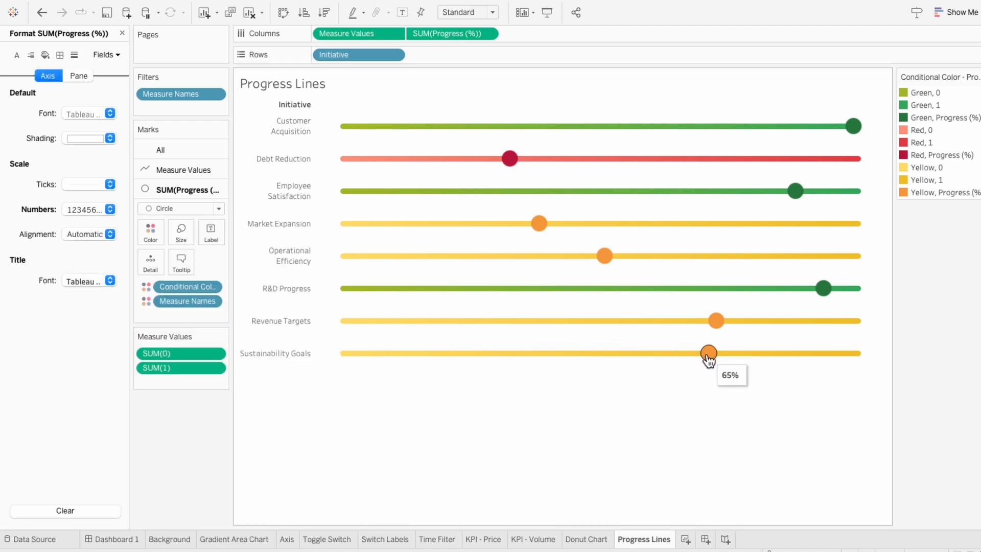
- Hide the row field labels and format the Initiative headers in Tableau Regular, size 10
{"action": "right_click", "coordinate": [283, 104]}
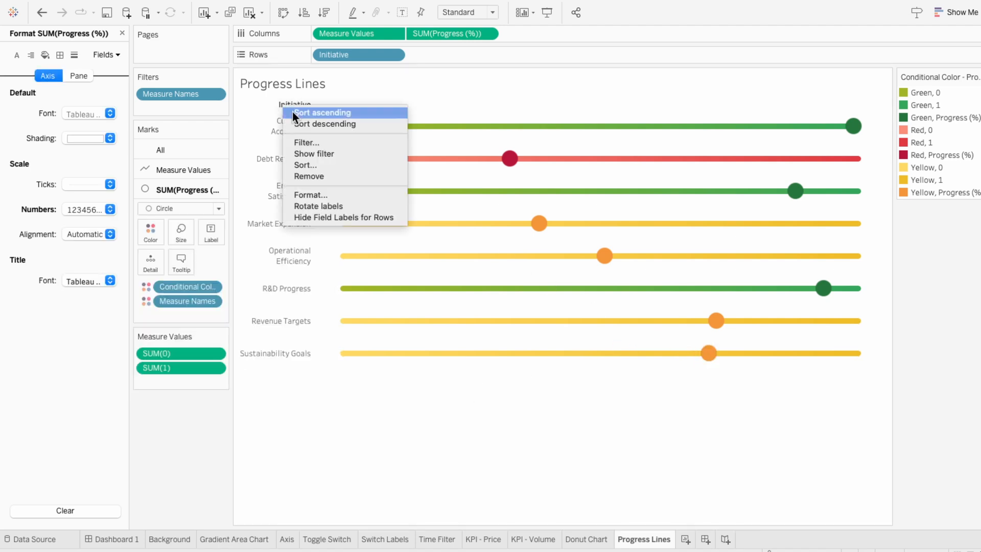
{"action": "left_click", "coordinate": [323, 213]}
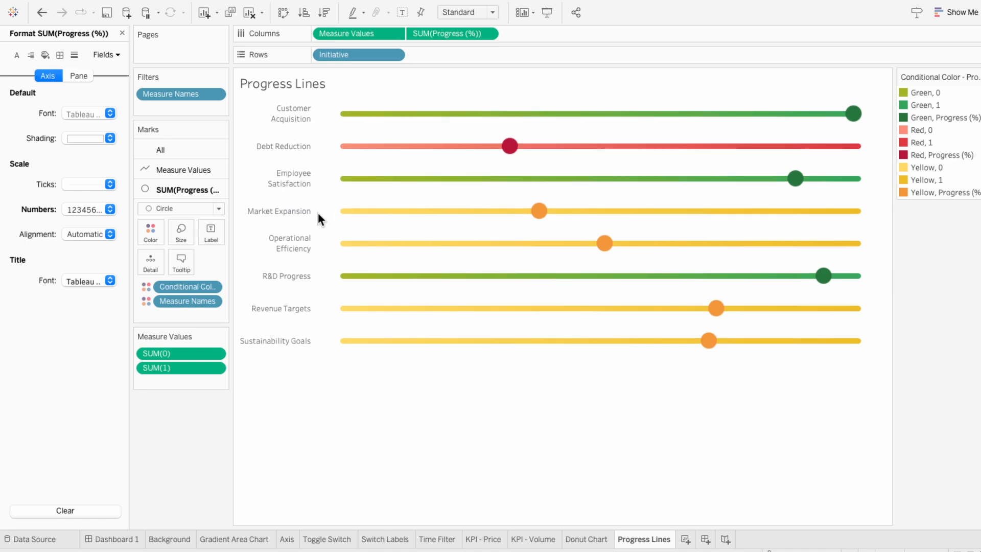
{"action": "right_click", "coordinate": [278, 211]}
{"action": "left_click", "coordinate": [301, 257]}
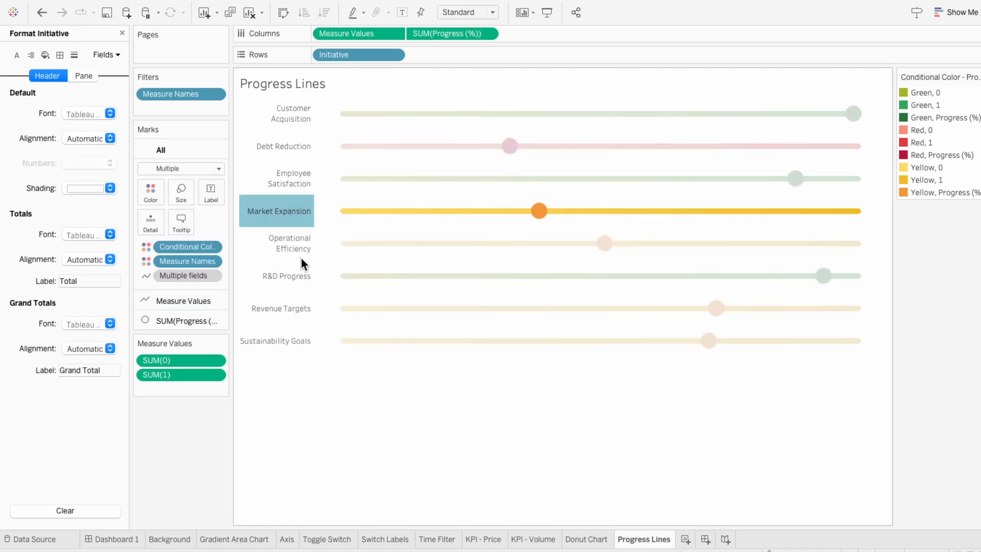
{"action": "left_click", "coordinate": [87, 115]}
{"action": "left_click", "coordinate": [86, 157]}
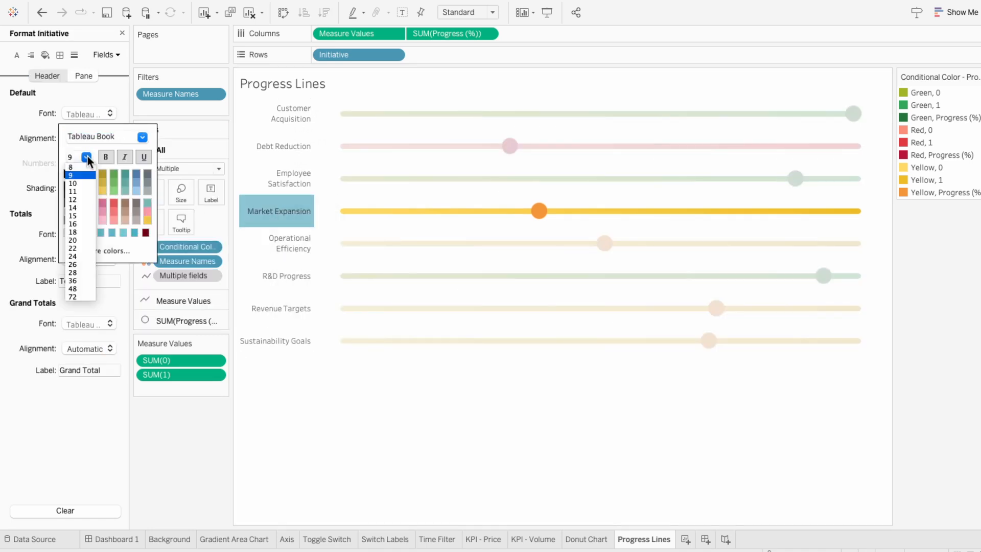
{"action": "left_click", "coordinate": [84, 182]}
{"action": "left_click", "coordinate": [142, 137]}
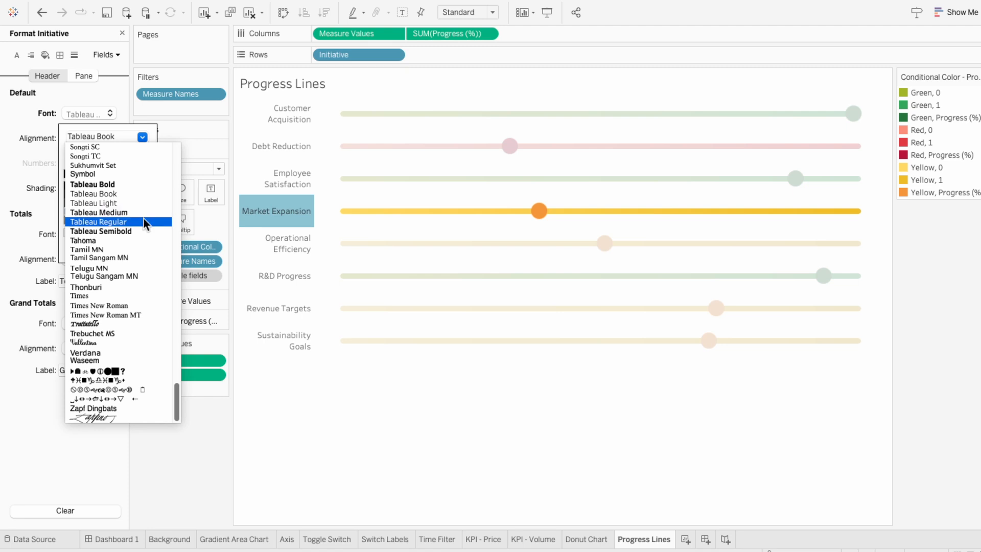
{"action": "left_click", "coordinate": [142, 219]}
{"action": "left_click", "coordinate": [68, 172]}
{"action": "left_click", "coordinate": [381, 428]}
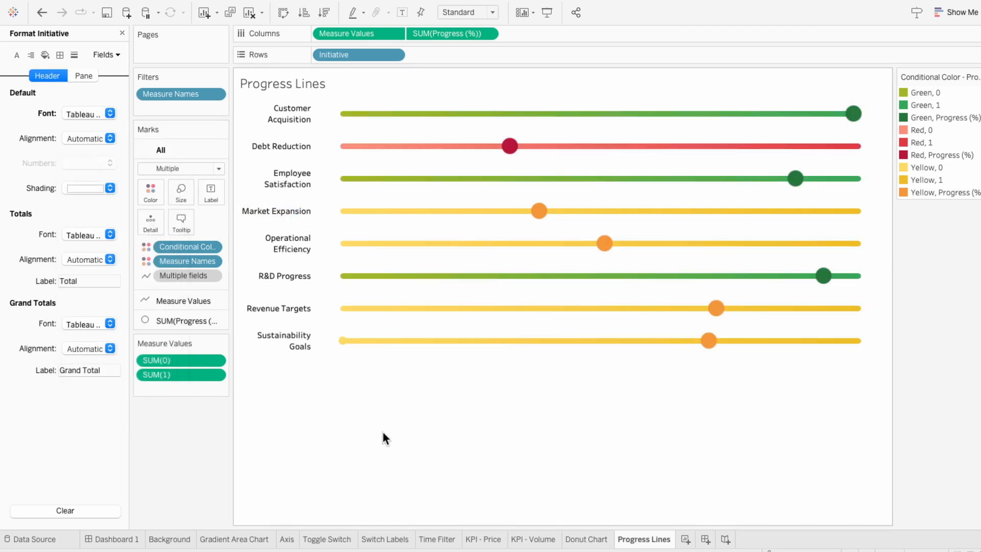
- Open Dashboard 1, place the Progress Lines sheet into the empty lower-right card, and remove its color legend
{"action": "left_click", "coordinate": [130, 540]}
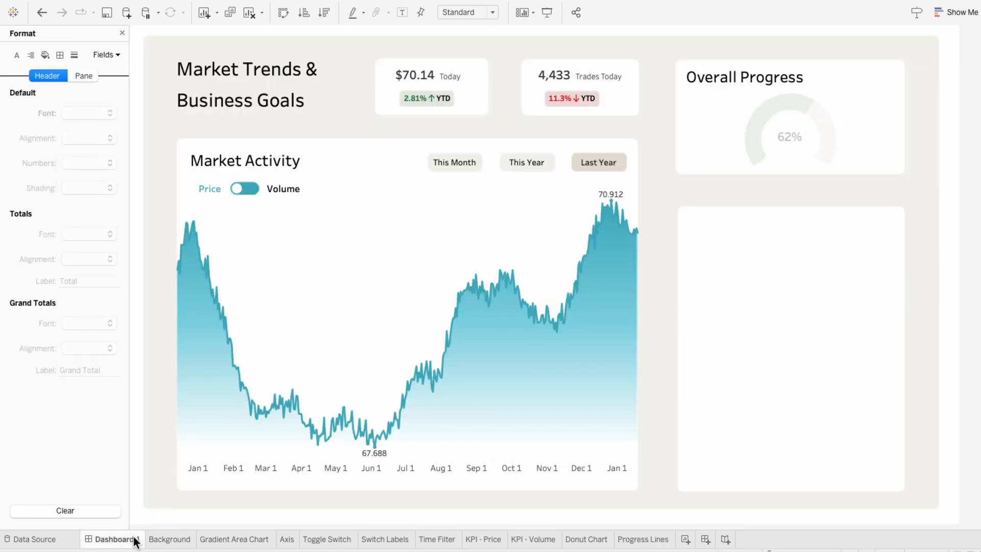
{"action": "left_click", "coordinate": [121, 33]}
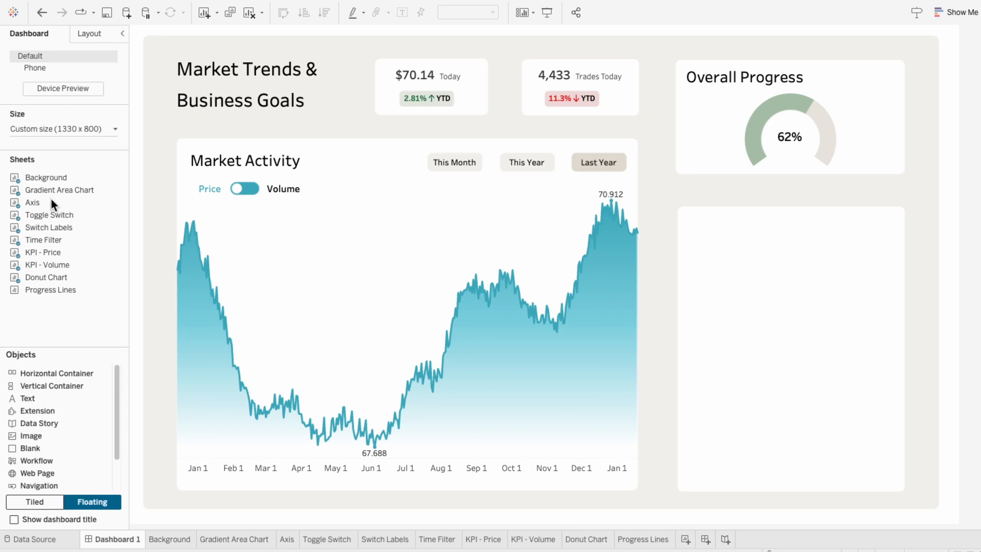
{"action": "left_click_drag", "start_coordinate": [35, 290], "coordinate": [692, 213]}
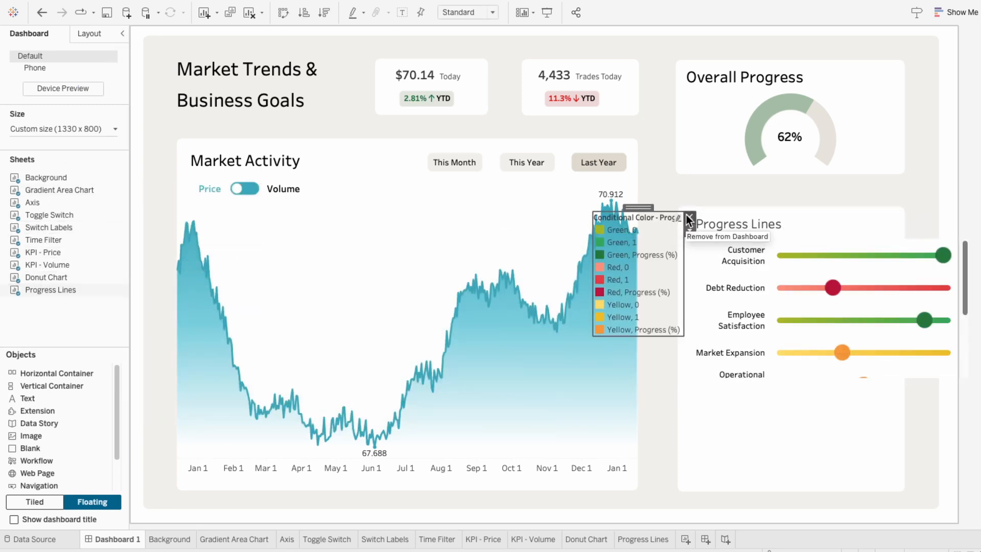
{"action": "left_click", "coordinate": [686, 216]}
- Hide the Progress Lines sheet title and resize the chart to fill the card
{"action": "right_click", "coordinate": [706, 218]}
{"action": "left_click", "coordinate": [726, 247]}
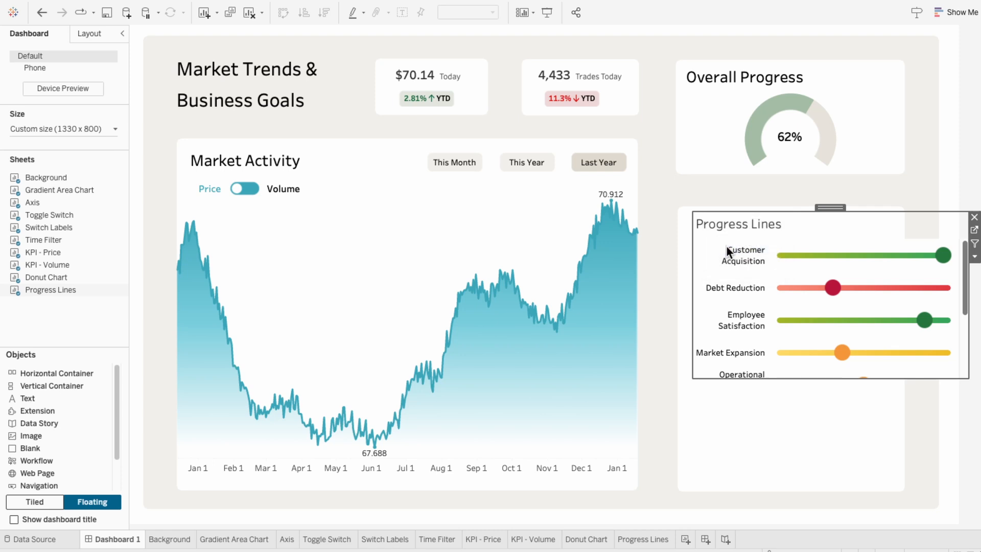
{"action": "left_click_drag", "start_coordinate": [967, 378], "coordinate": [894, 483]}
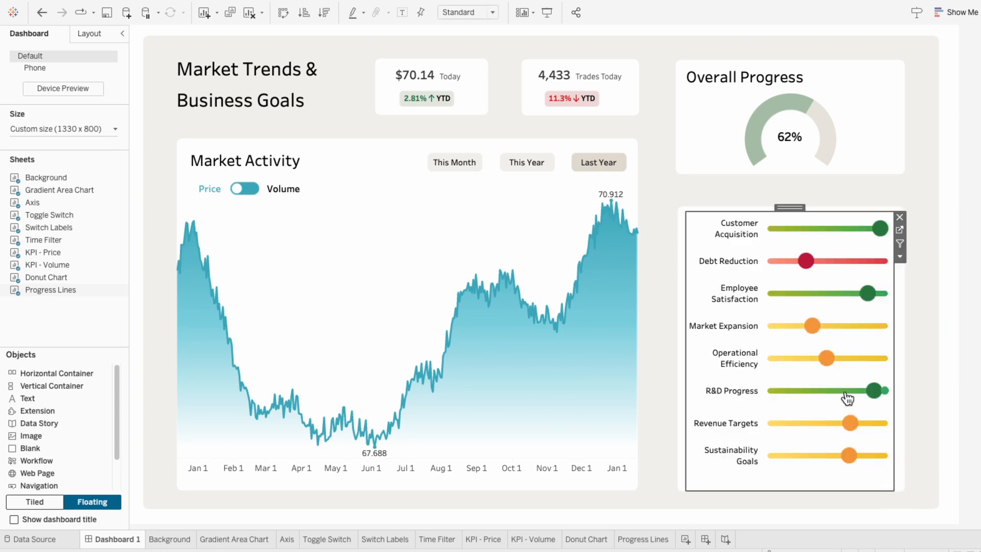
- Set the view fit to Entire View
{"action": "left_click", "coordinate": [459, 11]}
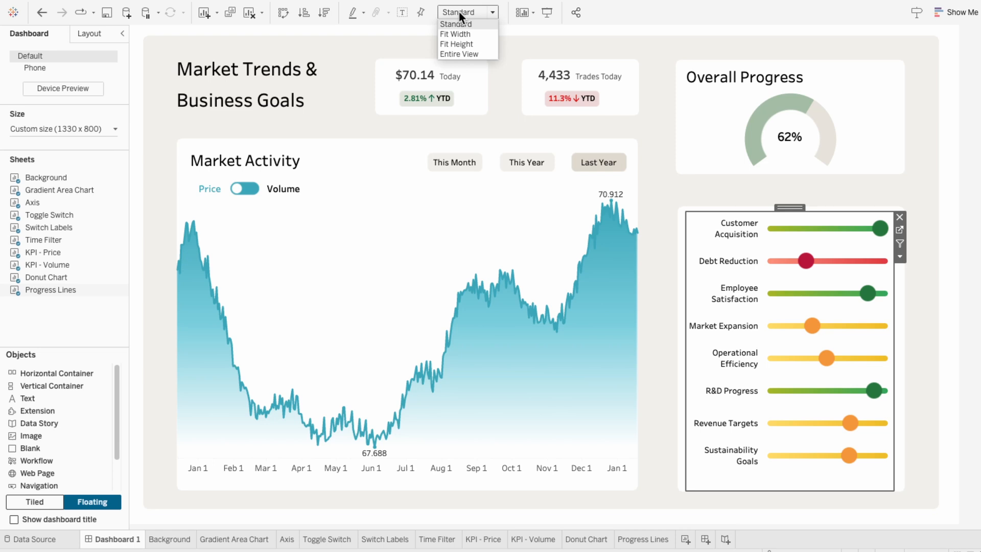
{"action": "left_click", "coordinate": [465, 54]}
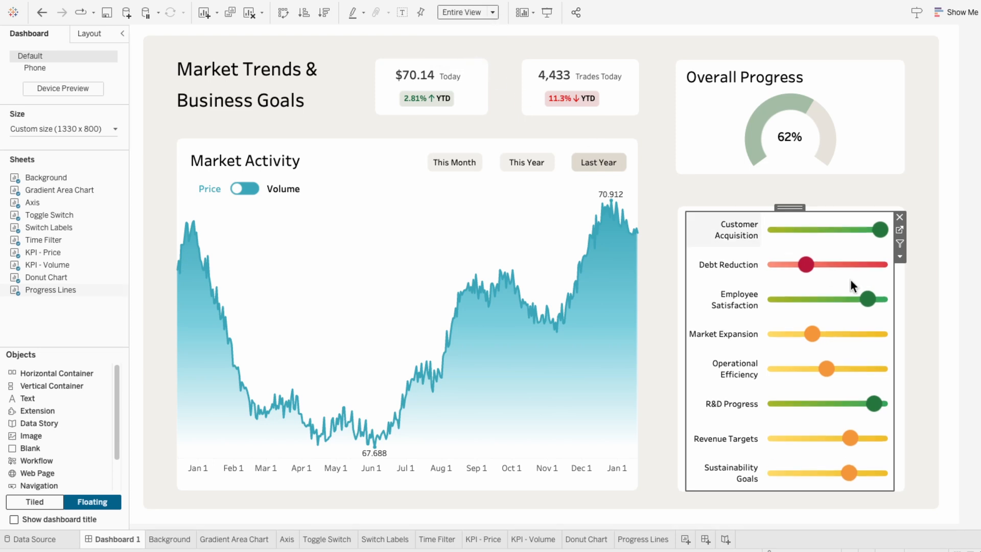
- Duplicate the Overall Progress title text and move the copy to the top of the progress lines card
{"action": "left_click_drag", "start_coordinate": [793, 206], "coordinate": [806, 193]}
{"action": "left_click_drag", "start_coordinate": [912, 194], "coordinate": [901, 195]}
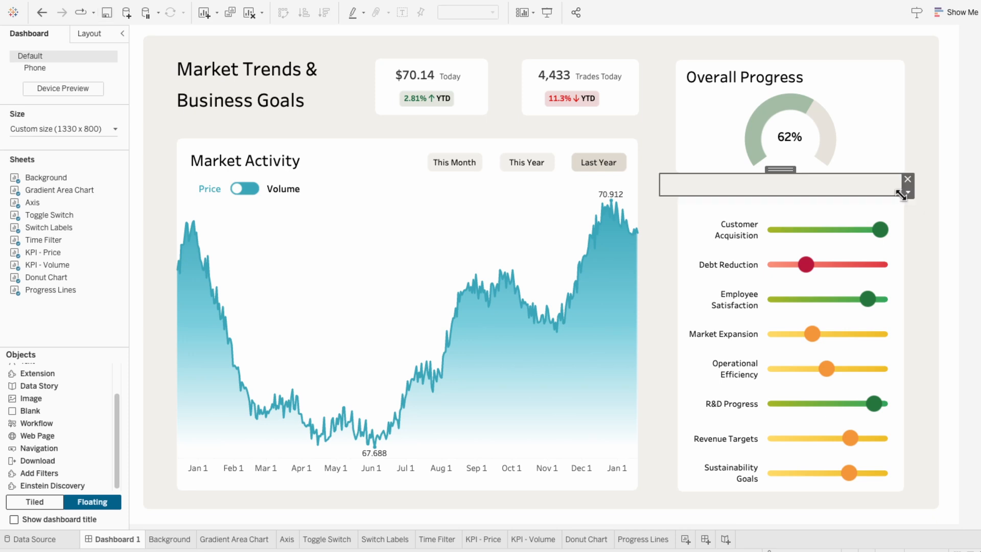
{"action": "left_click_drag", "start_coordinate": [780, 169], "coordinate": [744, 211]}
- Edit the copied title text to read Business Initatives
{"action": "right_click", "coordinate": [744, 210]}
{"action": "left_click", "coordinate": [743, 219]}
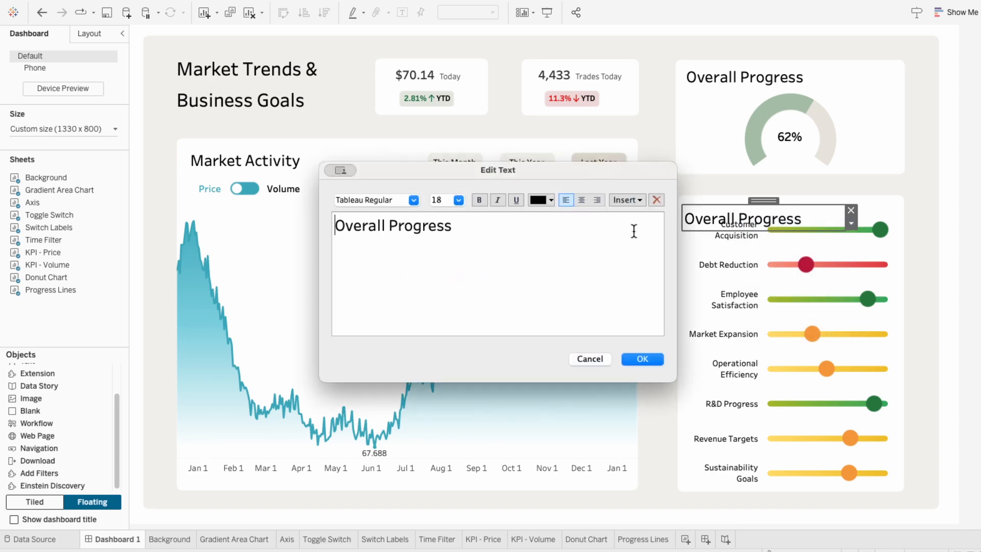
{"action": "left_click_drag", "start_coordinate": [582, 246], "coordinate": [329, 223]}
{"action": "type", "text": "Business In"}
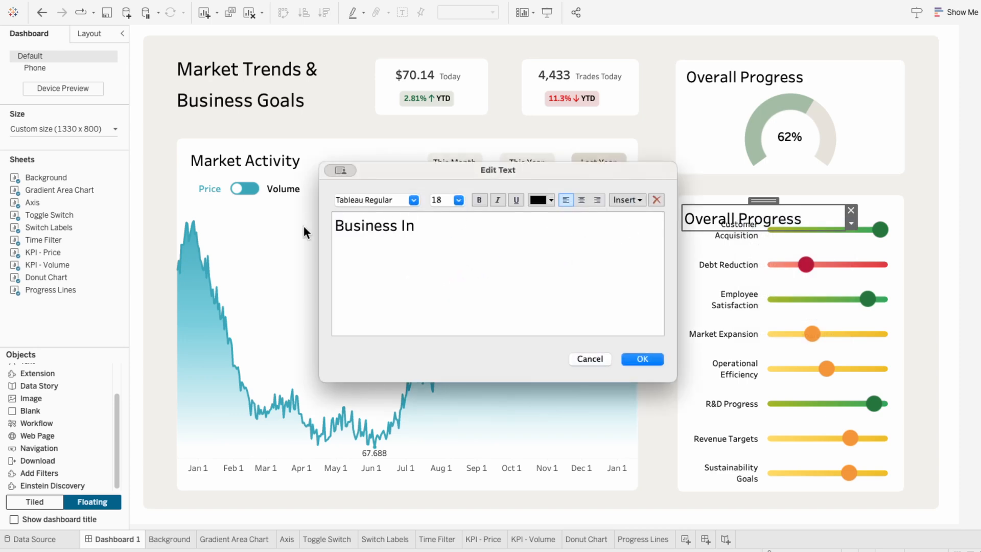
{"action": "type", "text": "itatives"}
{"action": "left_click", "coordinate": [641, 358]}
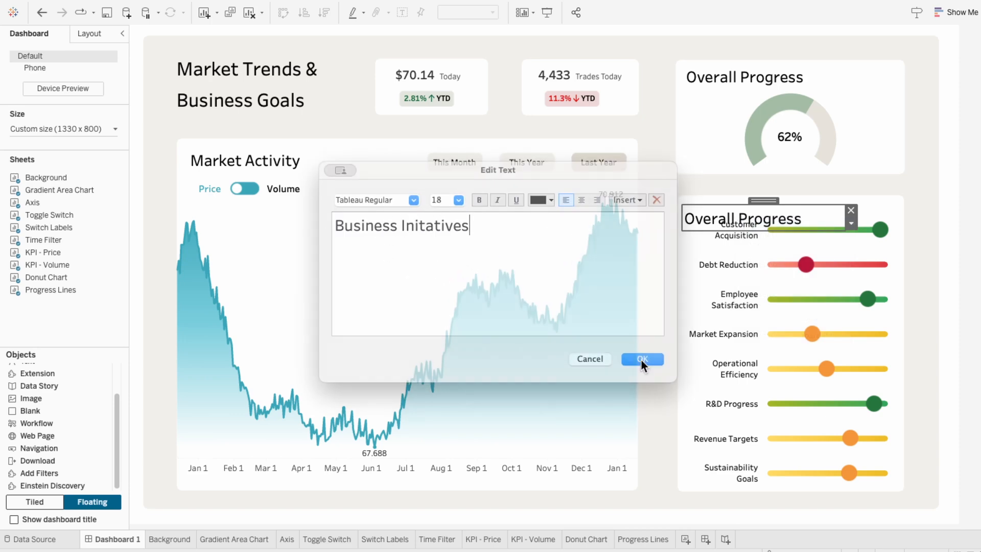